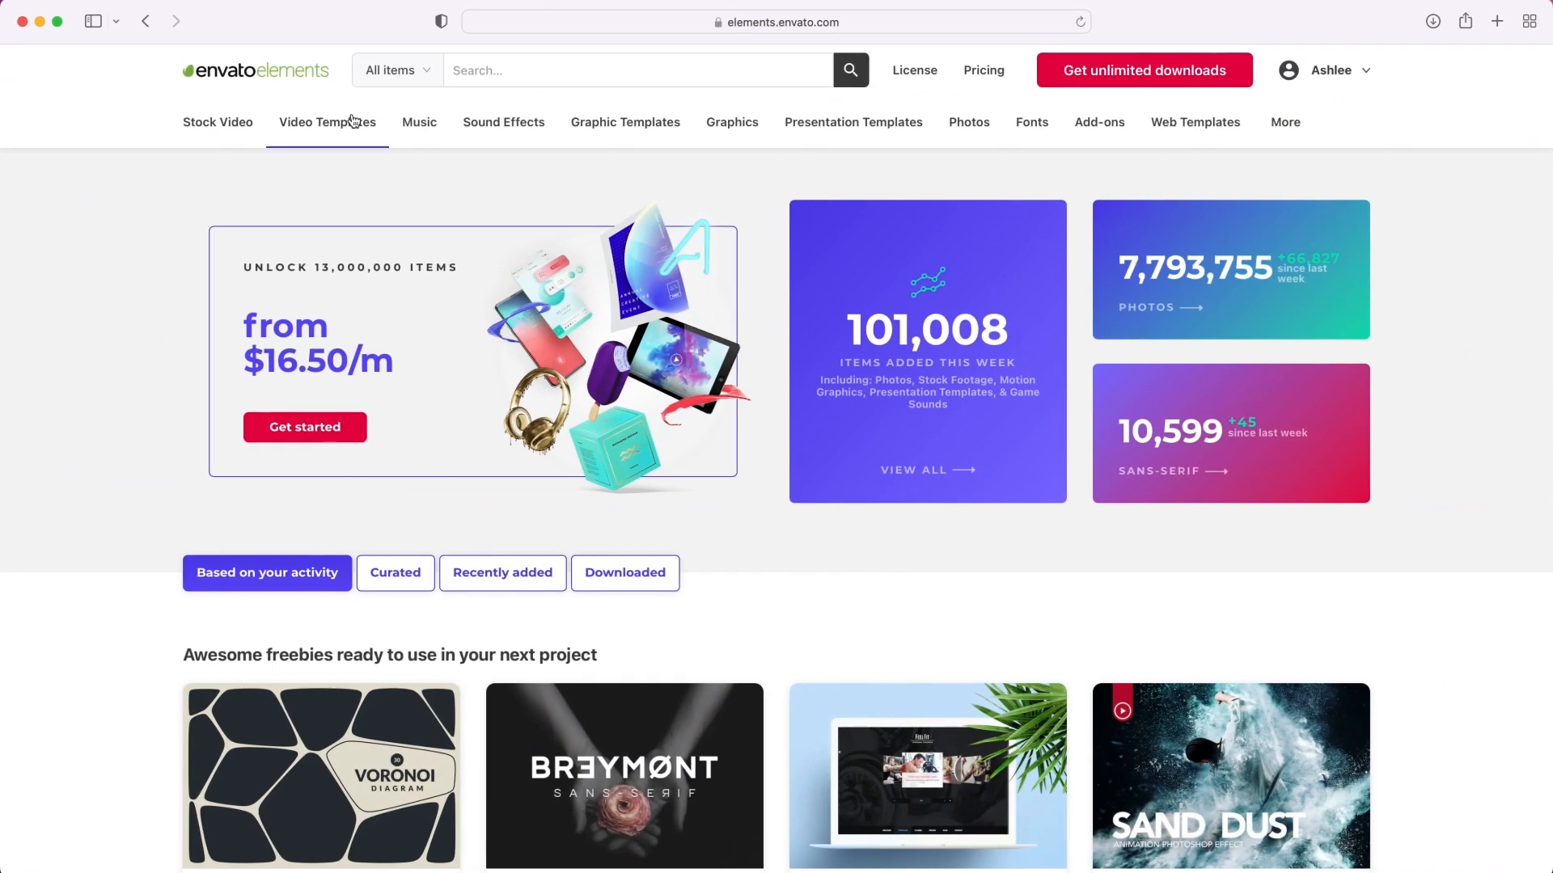
- Search Envato Elements for "green chicken egg" and open the photo of the single pale green egg on white
click(503, 71)
text(green chicken egg)
key(Return)
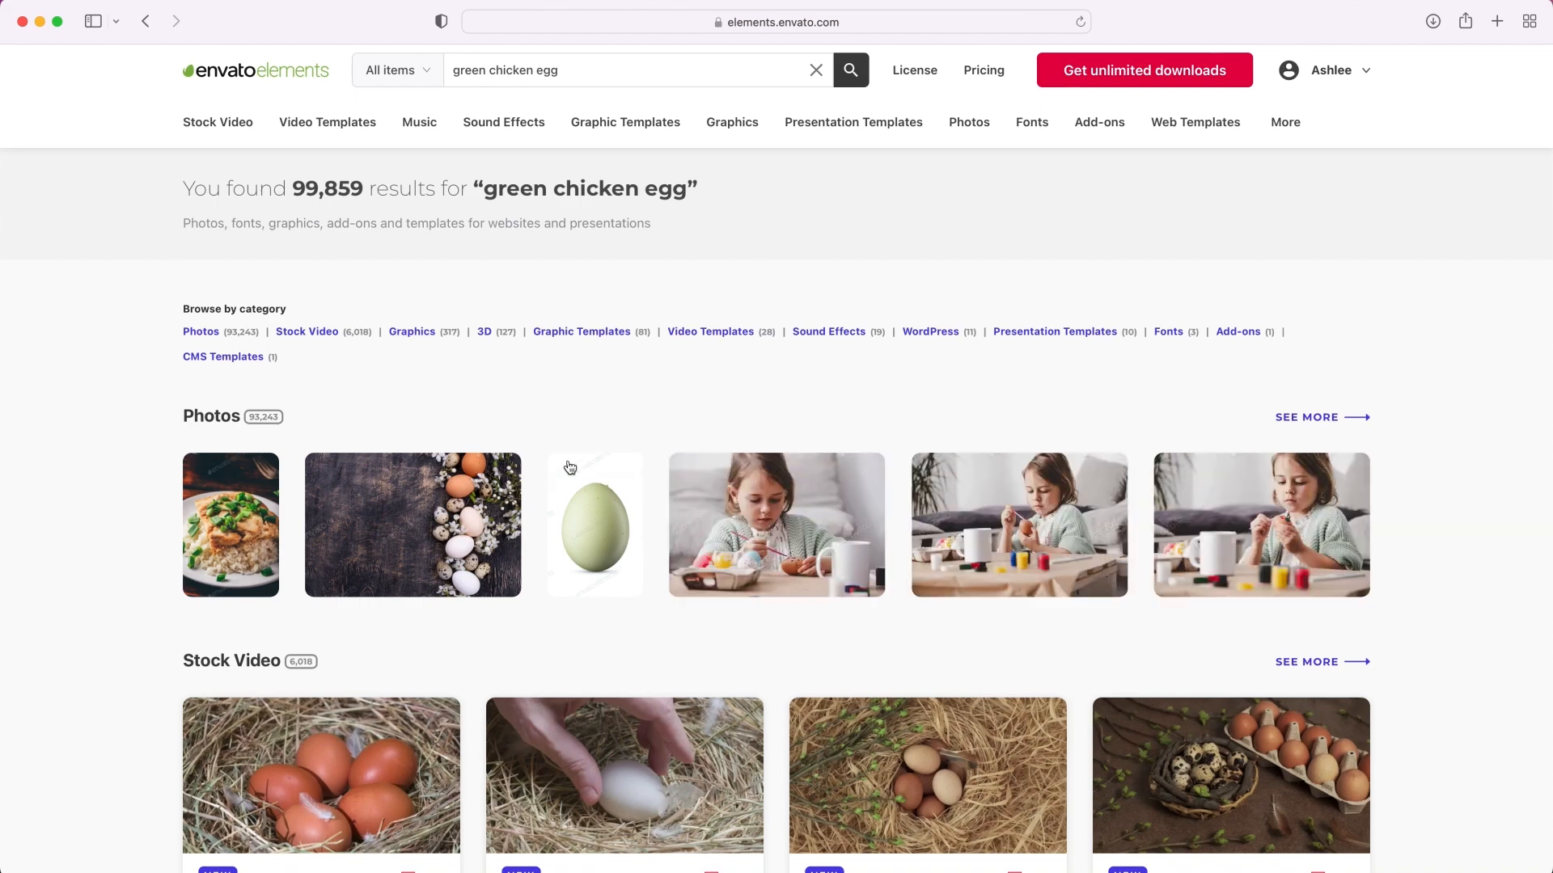
click(594, 514)
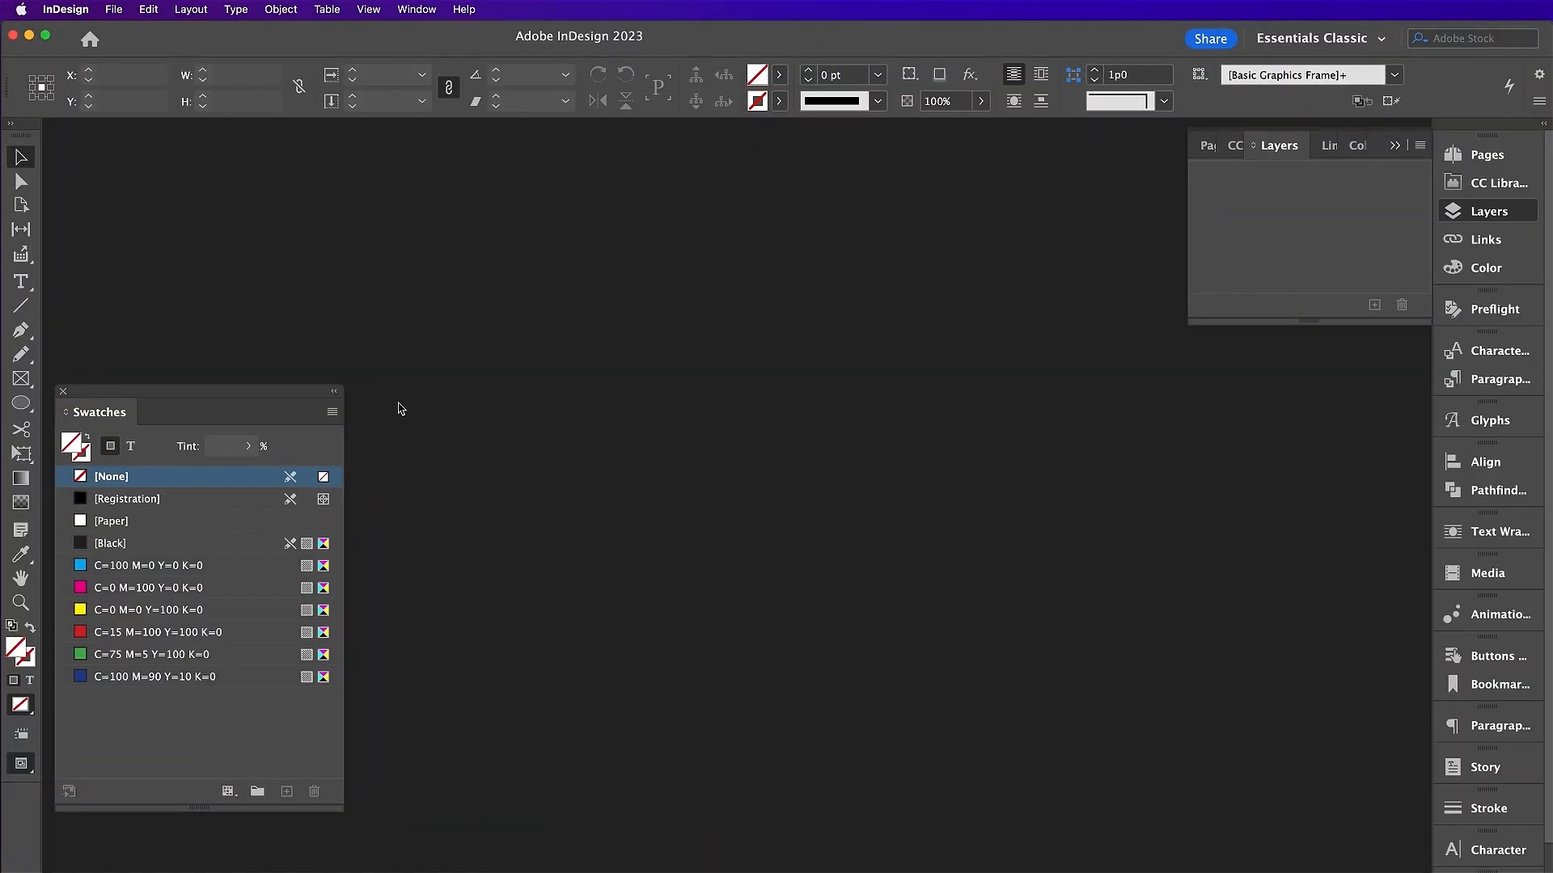
- In InDesign, start a new document in inches, 27 in wide by 40 in high, with facing pages turned off
click(113, 12)
mouse_move(123, 33)
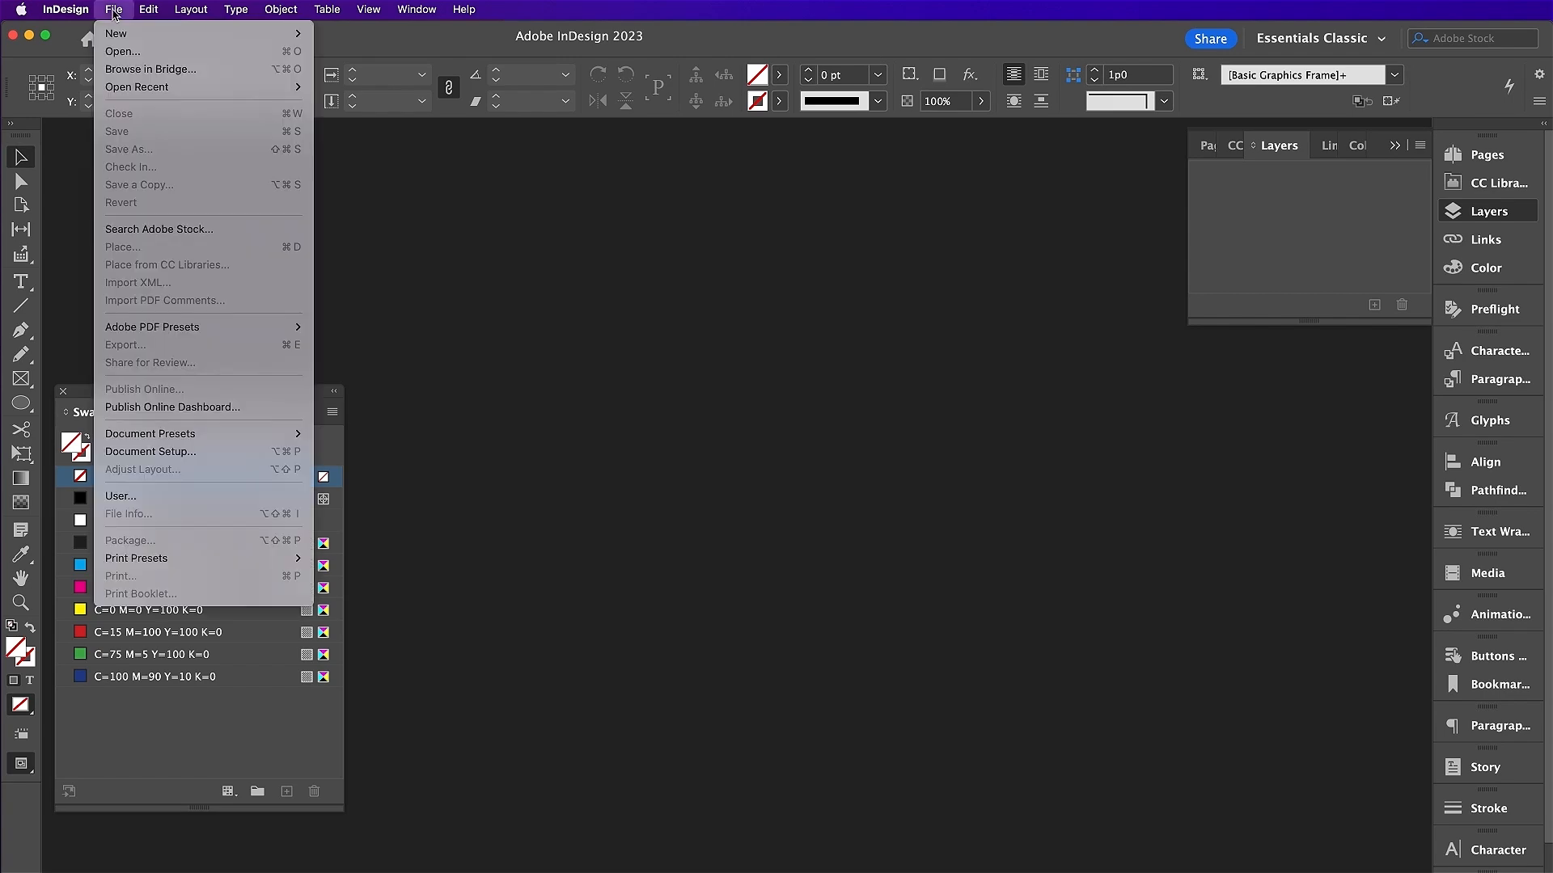
click(335, 35)
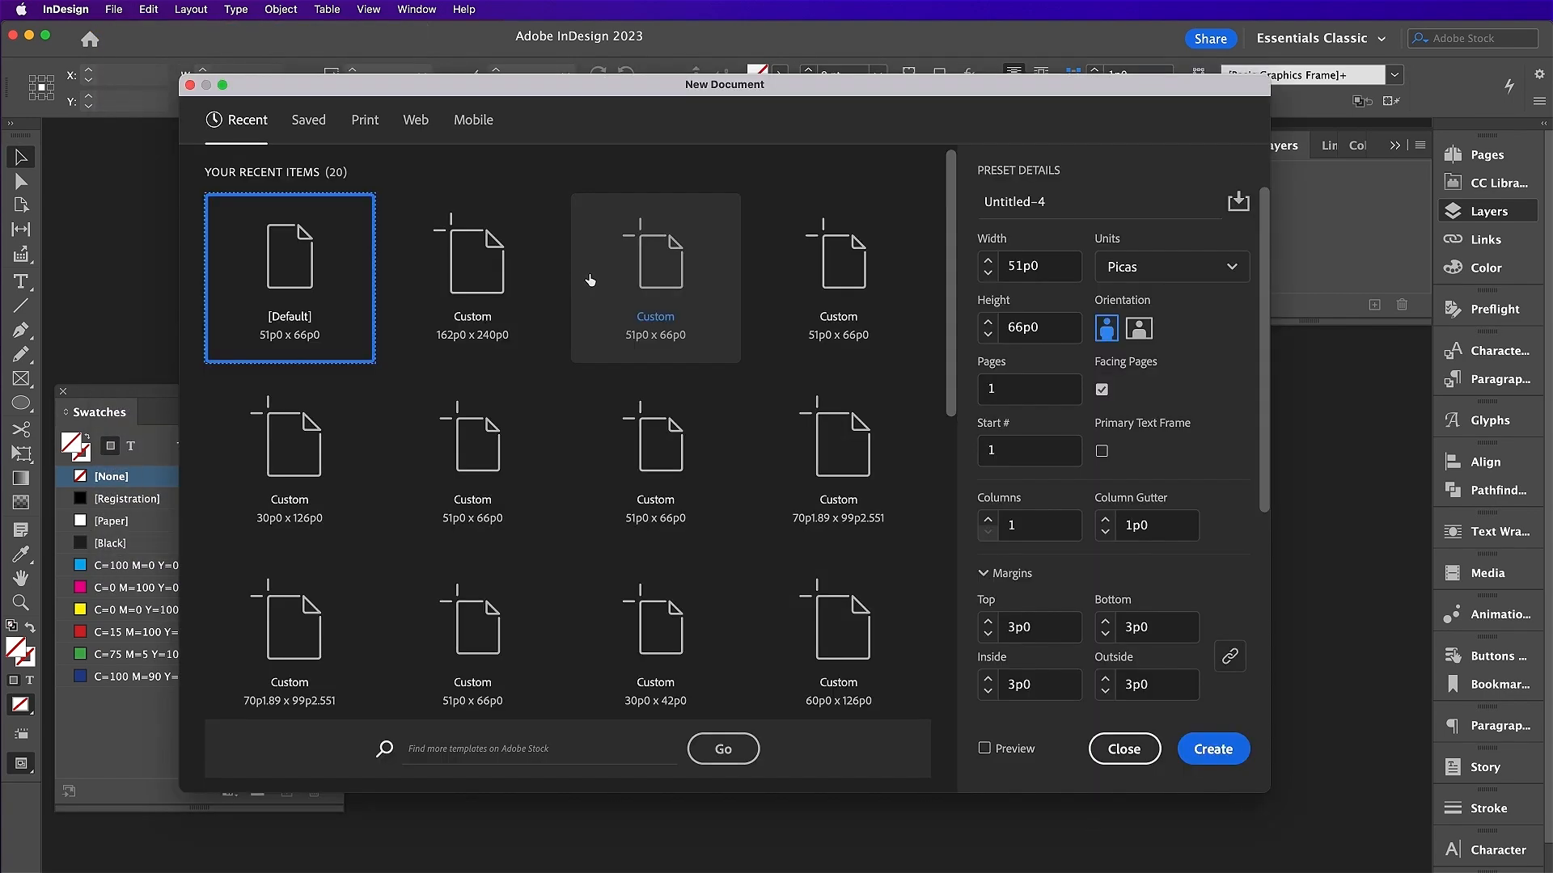
click(1136, 274)
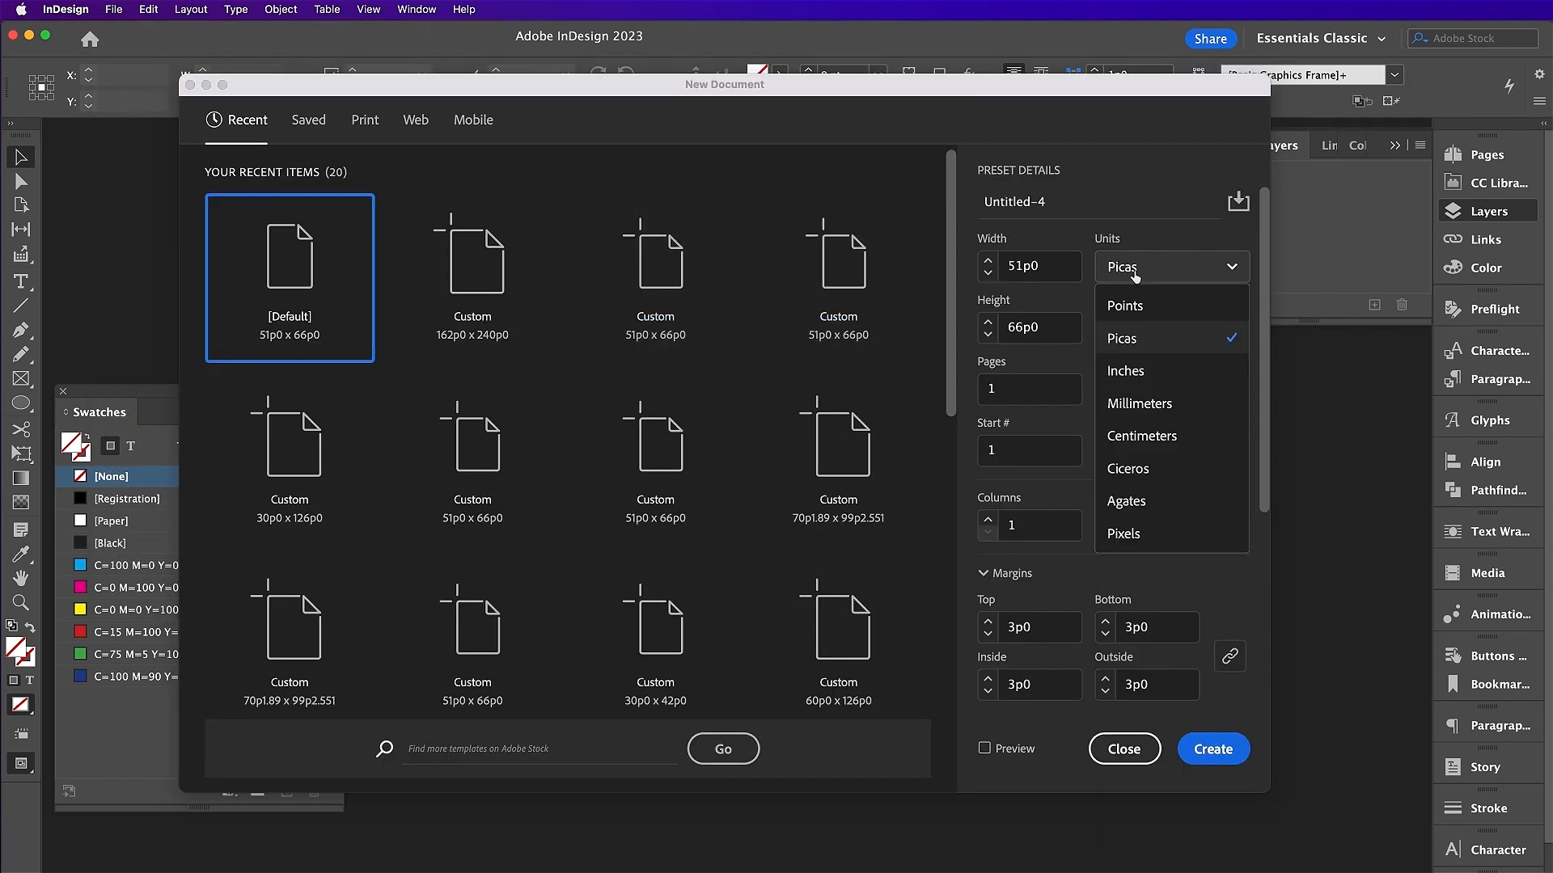
click(1133, 370)
double_click(1025, 264)
text(27)
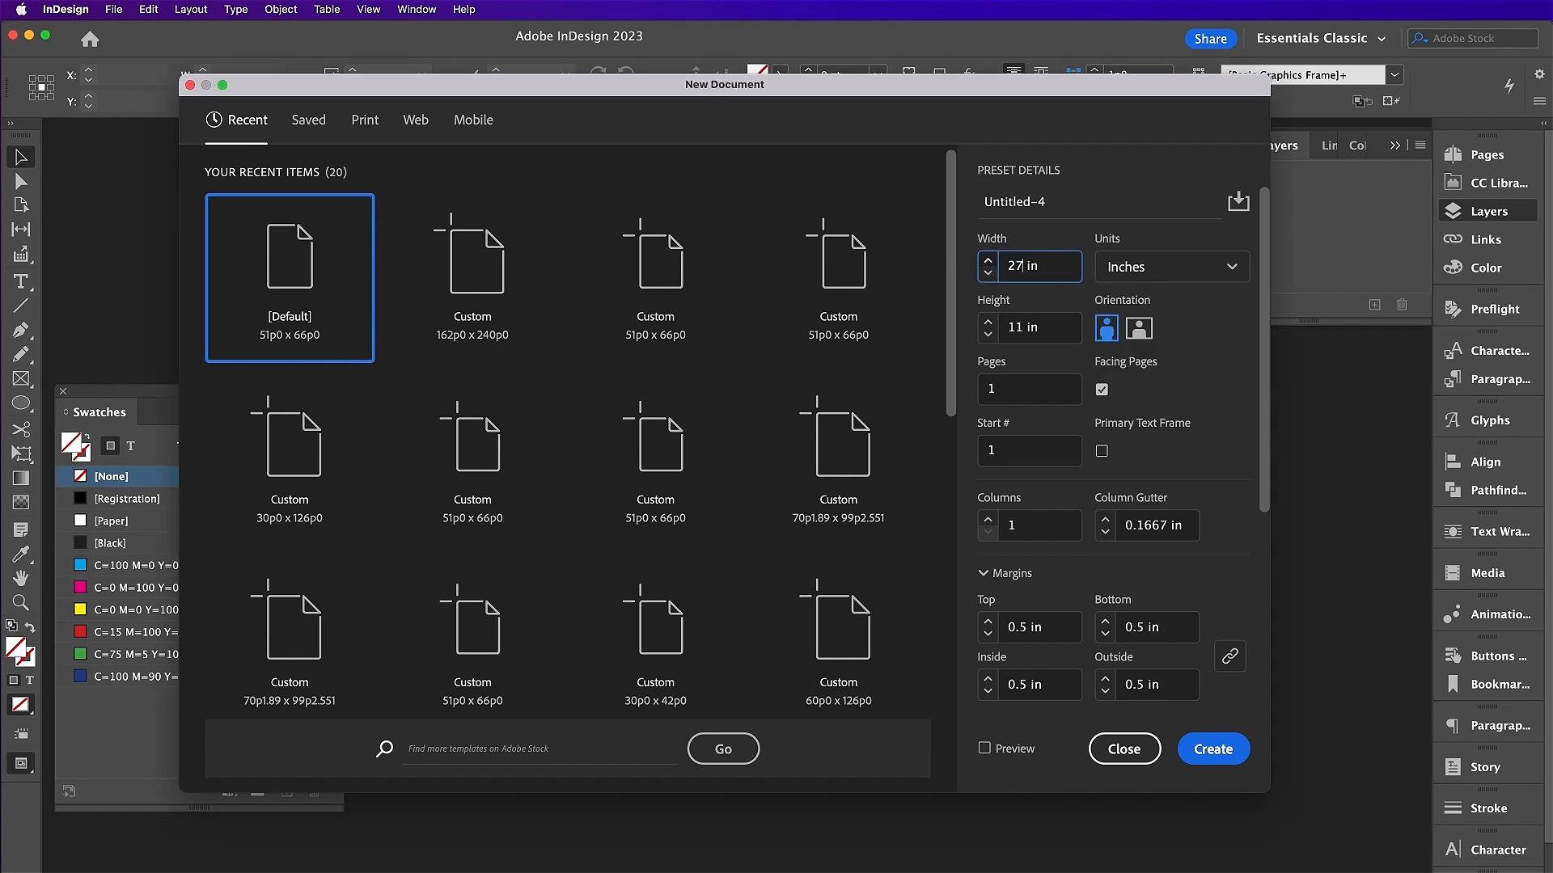
double_click(1021, 326)
text(40)
click(1101, 393)
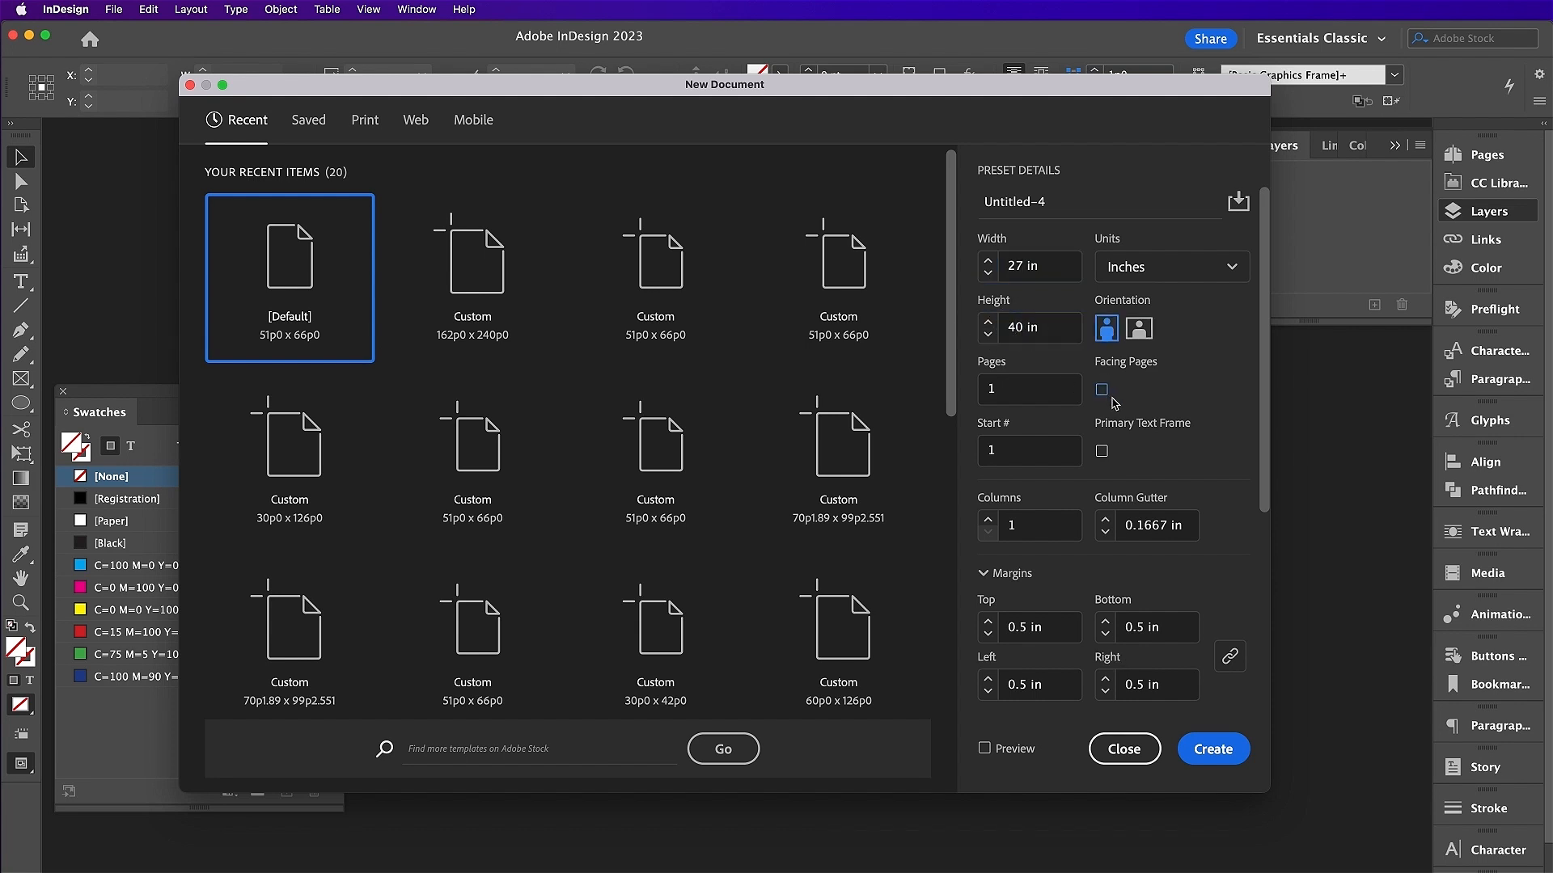
- Set all margins to 1 in and the bleed to 0.25 in on every side, and create the document
scroll(1264, 404, down, 5)
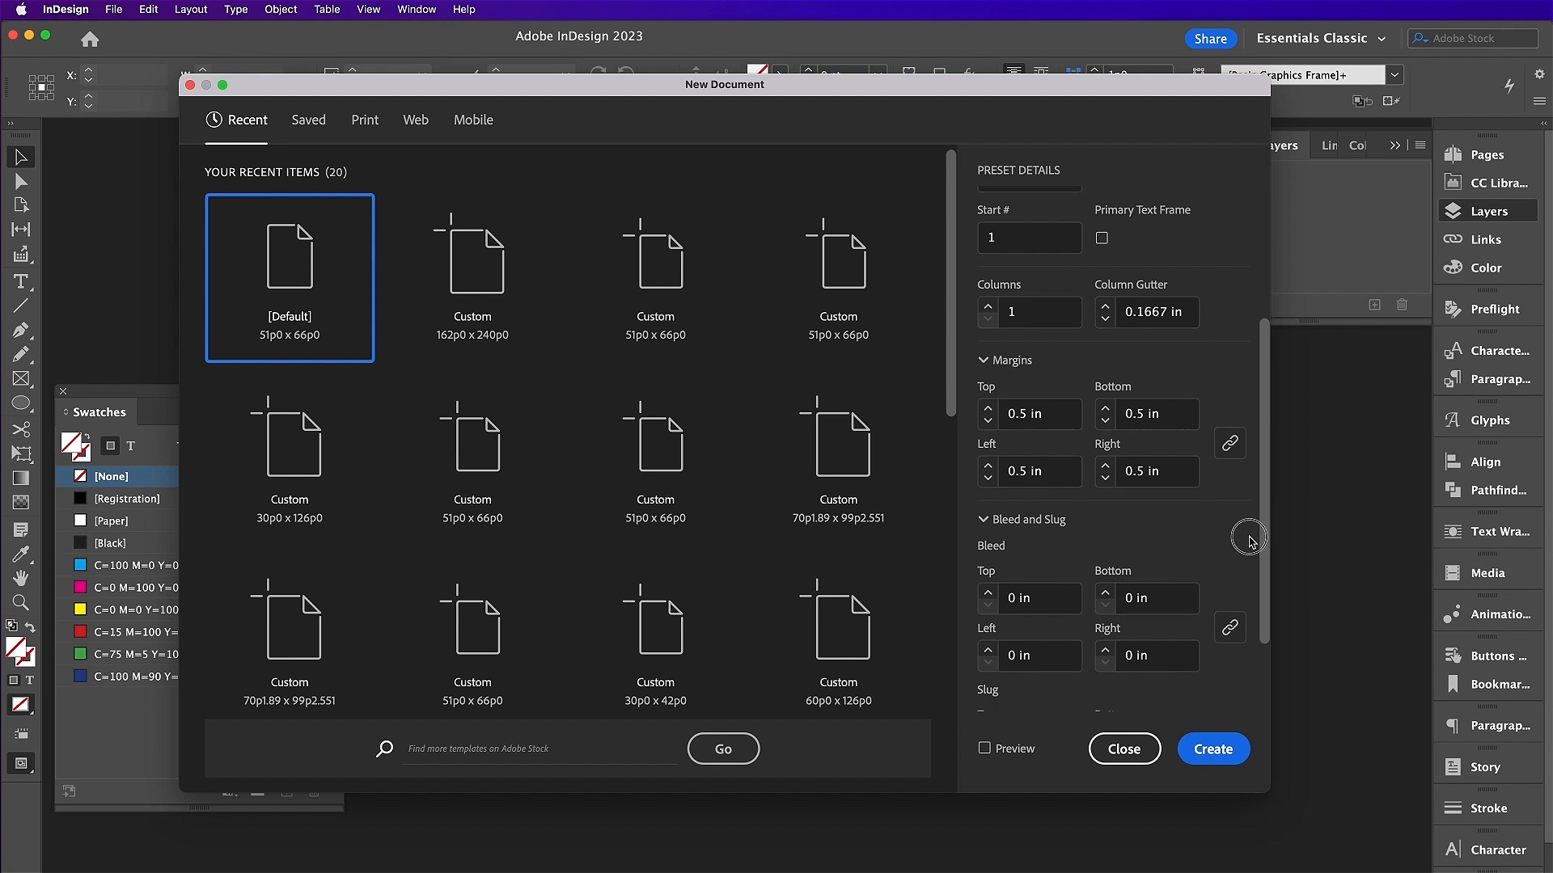
double_click(1025, 403)
text(1)
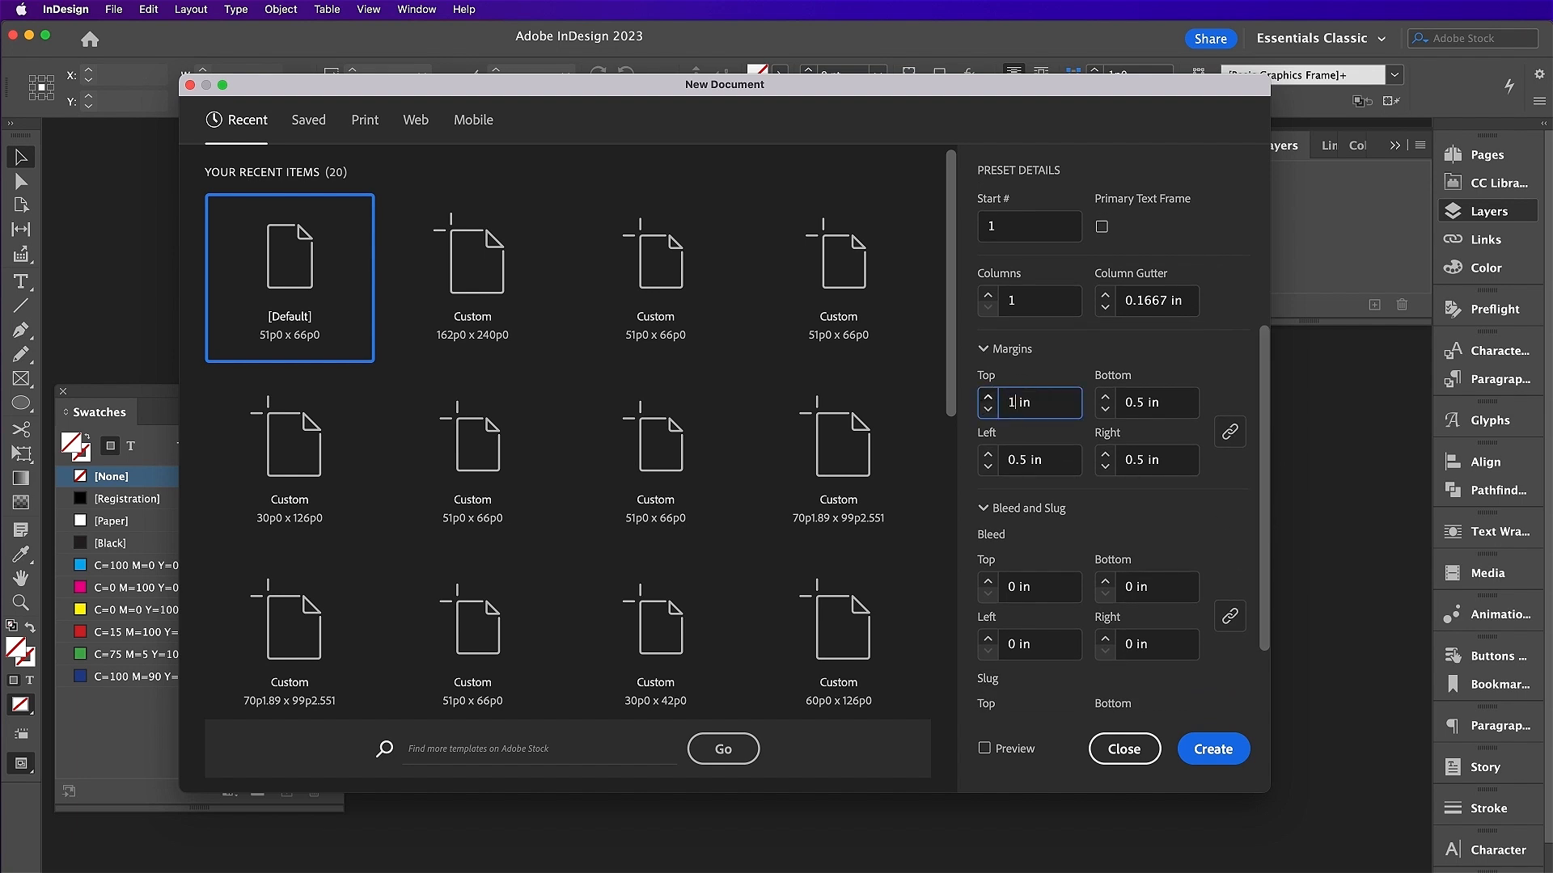
click(1017, 589)
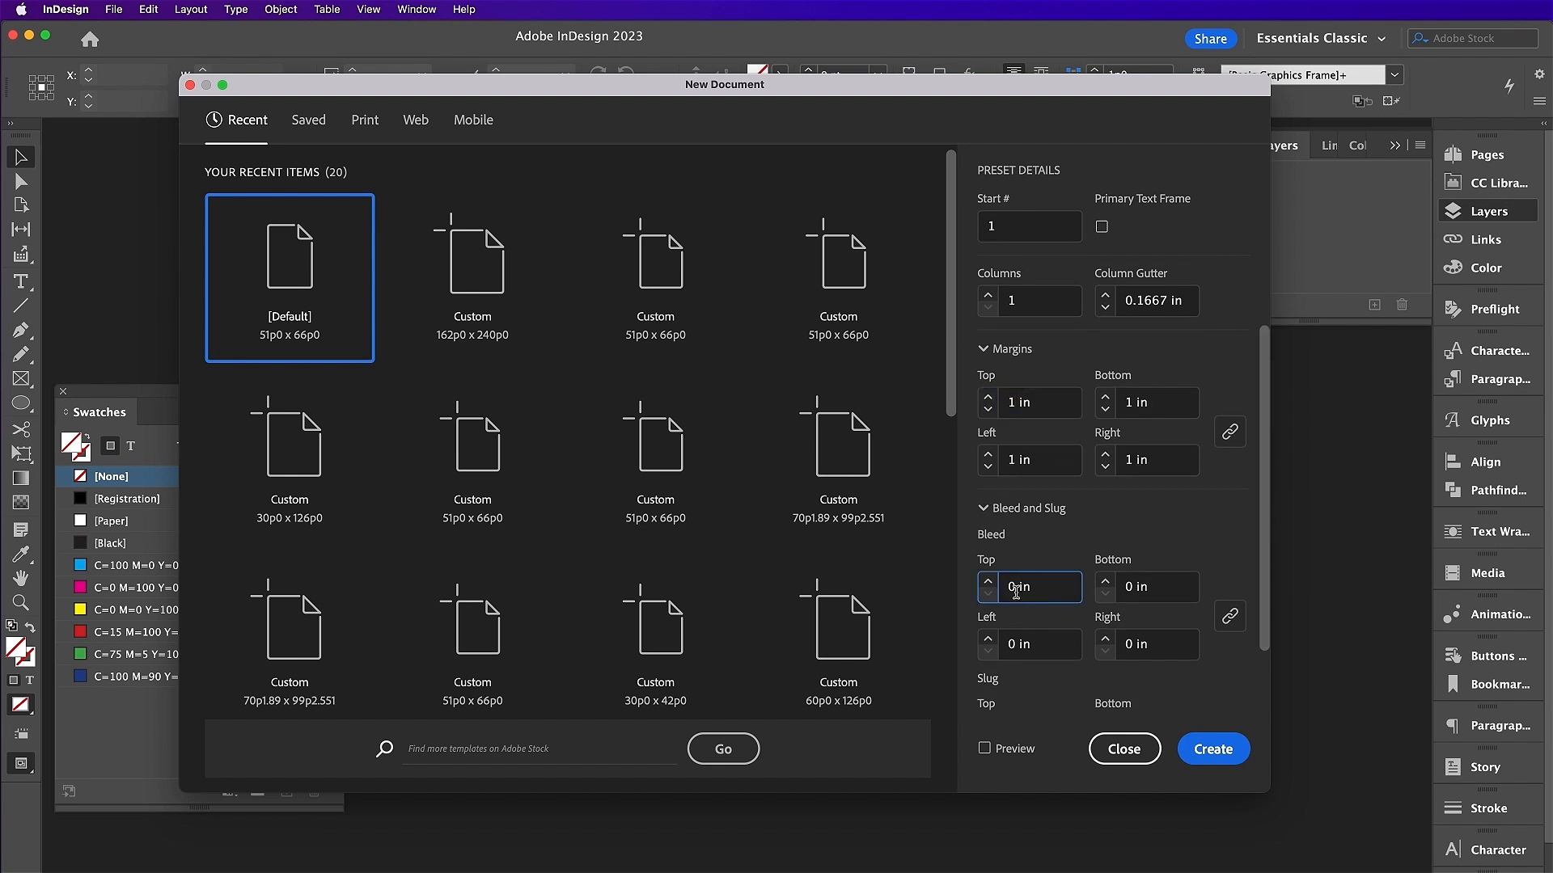
double_click(1015, 586)
text(0.2)
double_click(1166, 587)
scroll(1262, 615, down, 2)
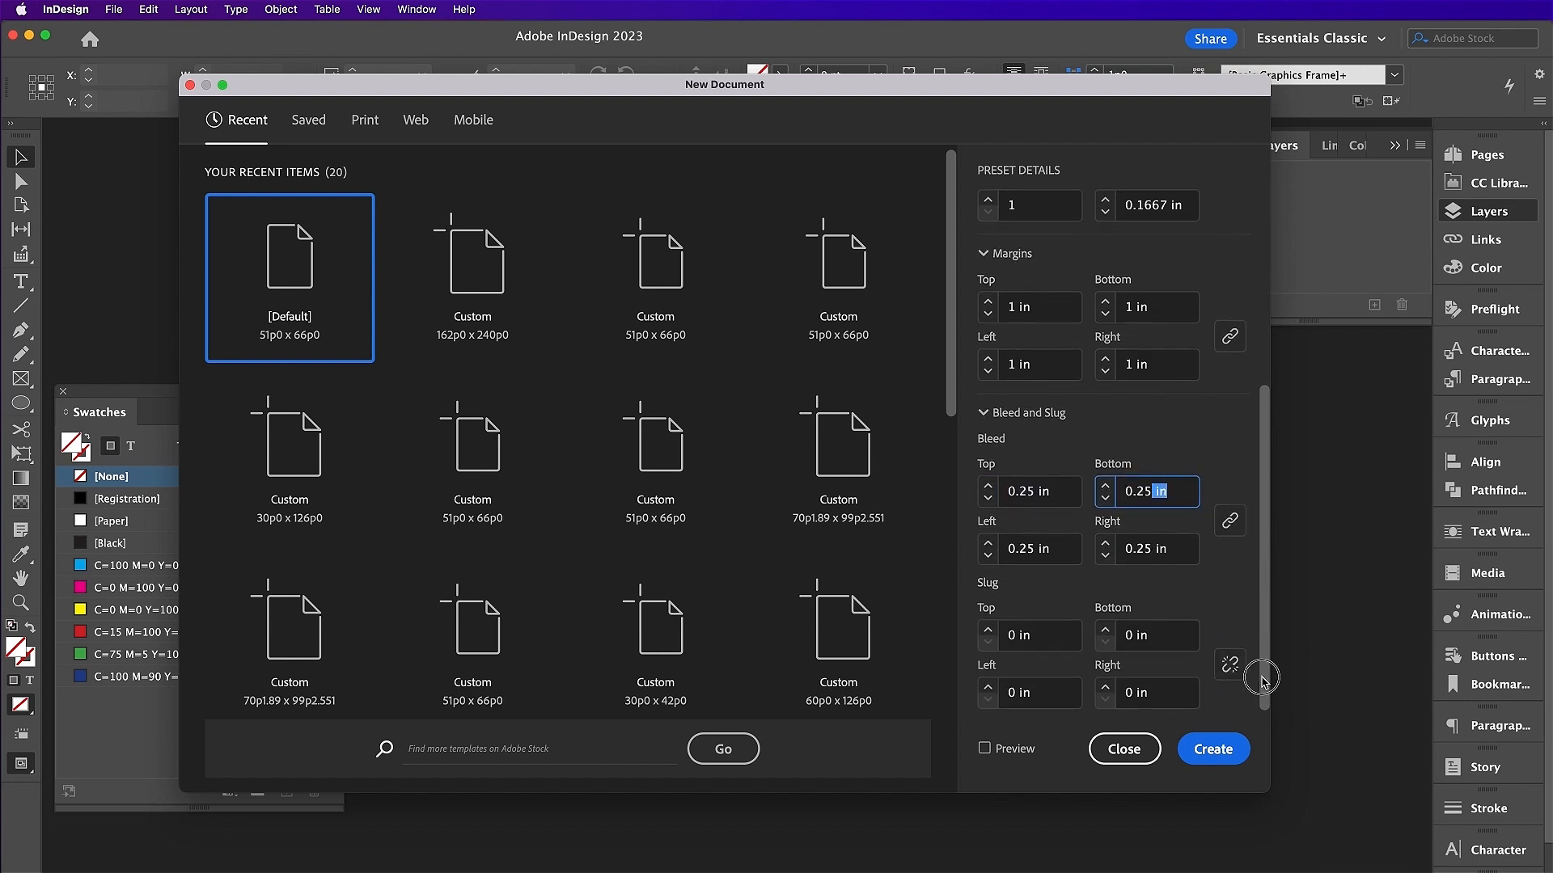
scroll(1258, 623, up, 6)
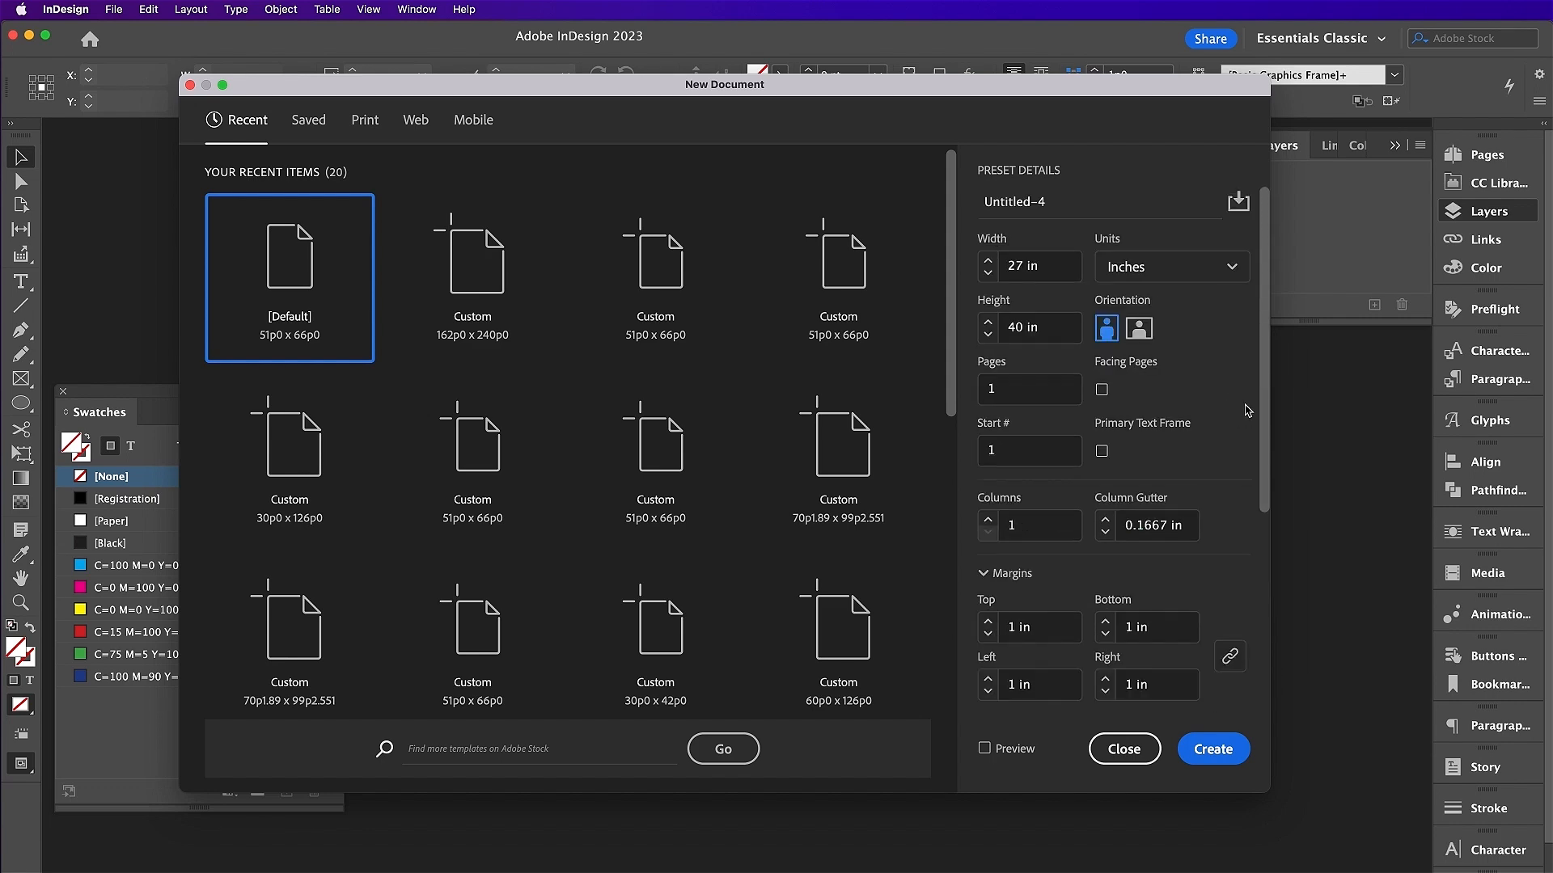
click(1209, 748)
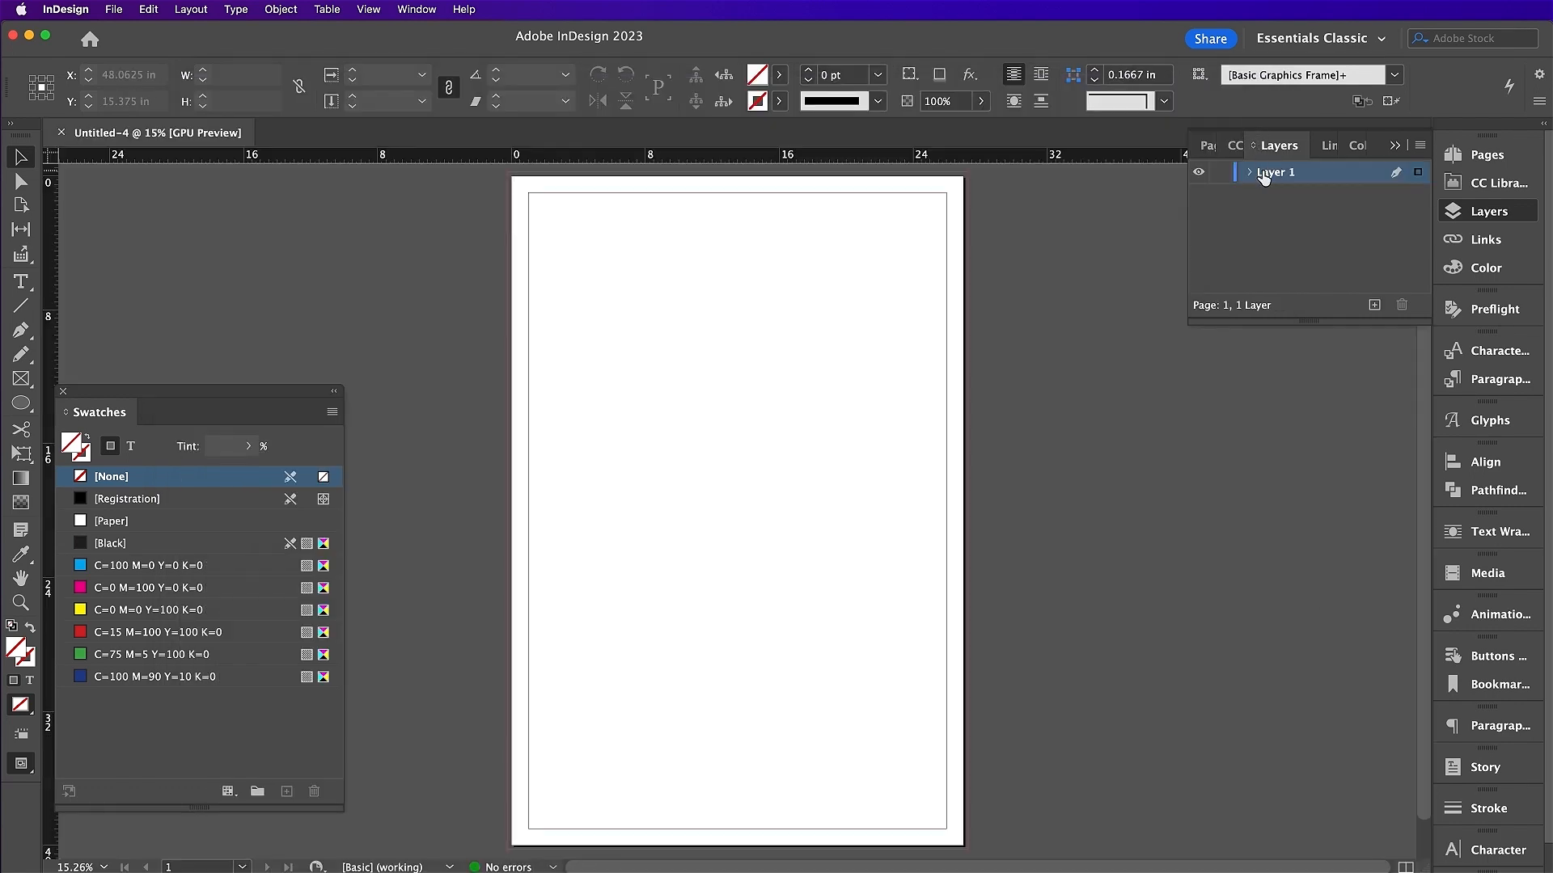
- Rename the document's only layer as Background
double_click(1268, 172)
text(Background)
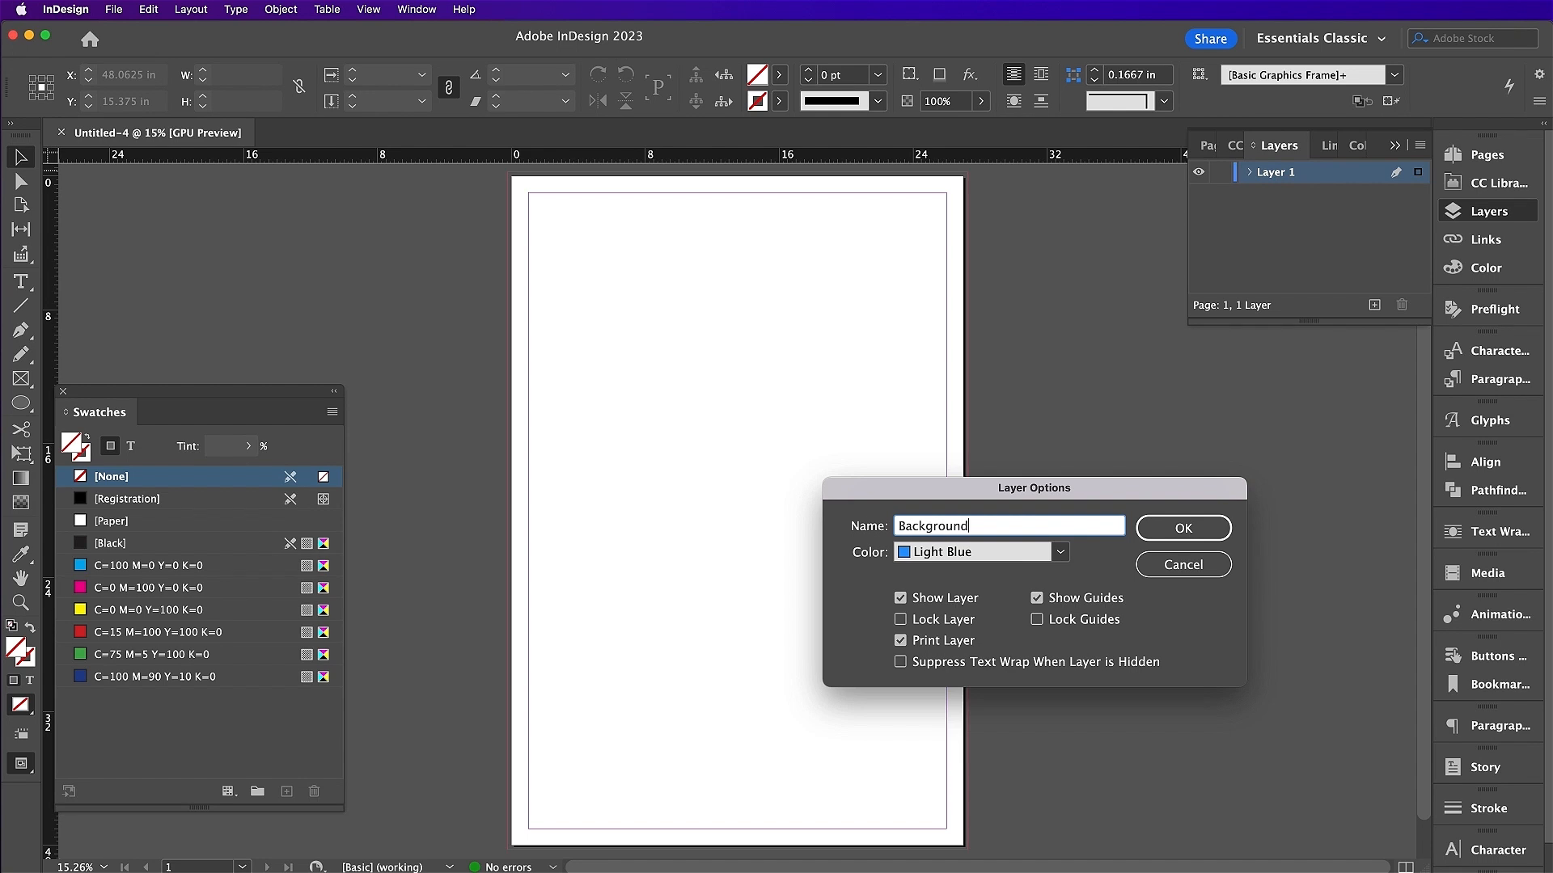
key(Return)
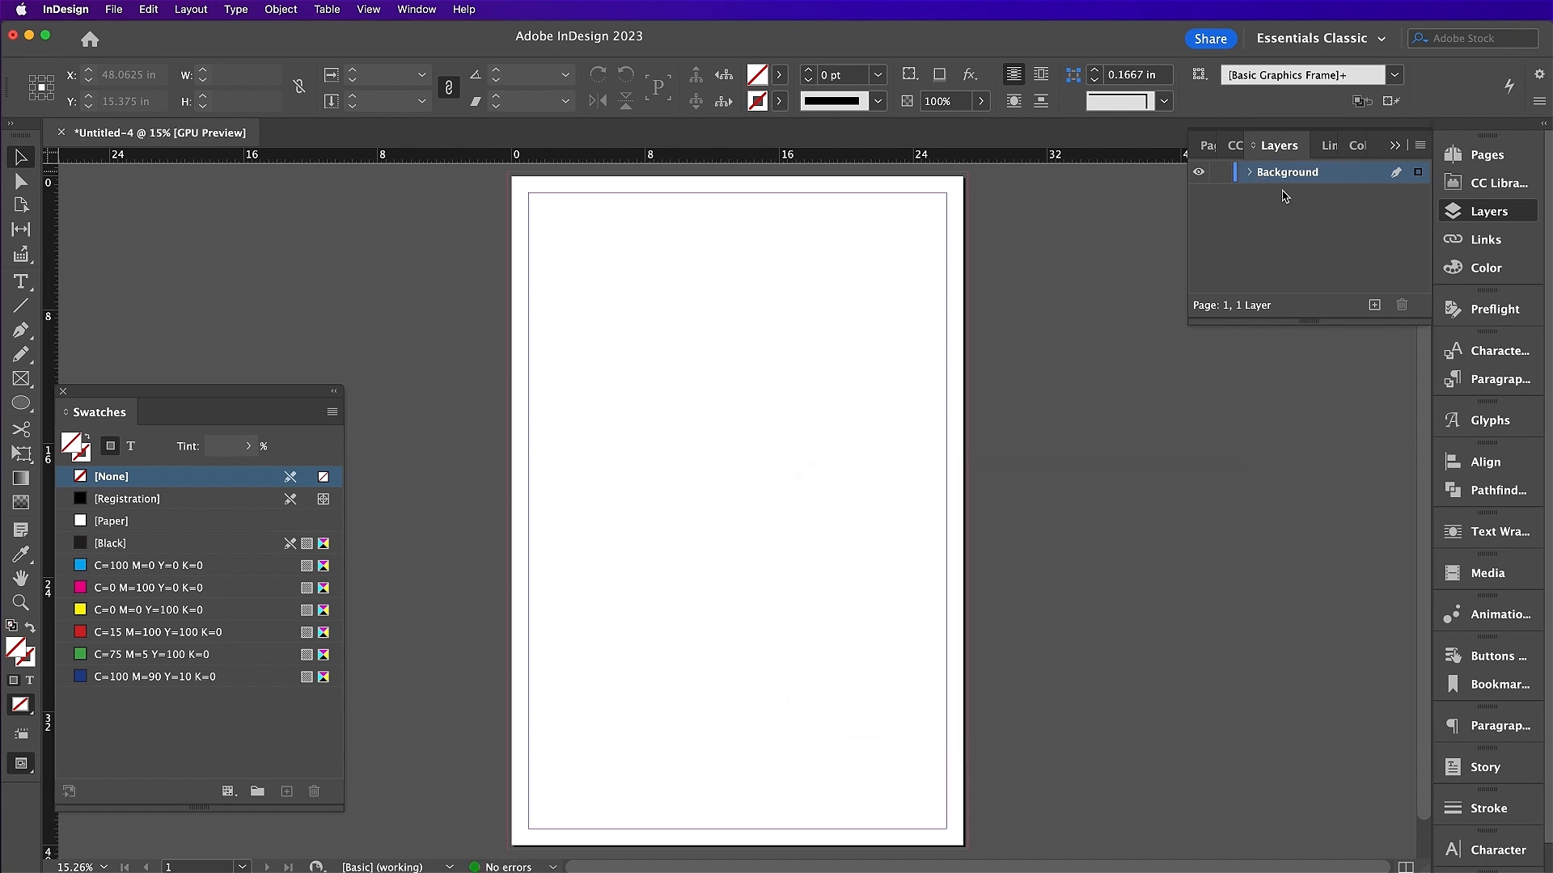
- Add two new layers above Background, named Metal and Egg in that order
click(1372, 306)
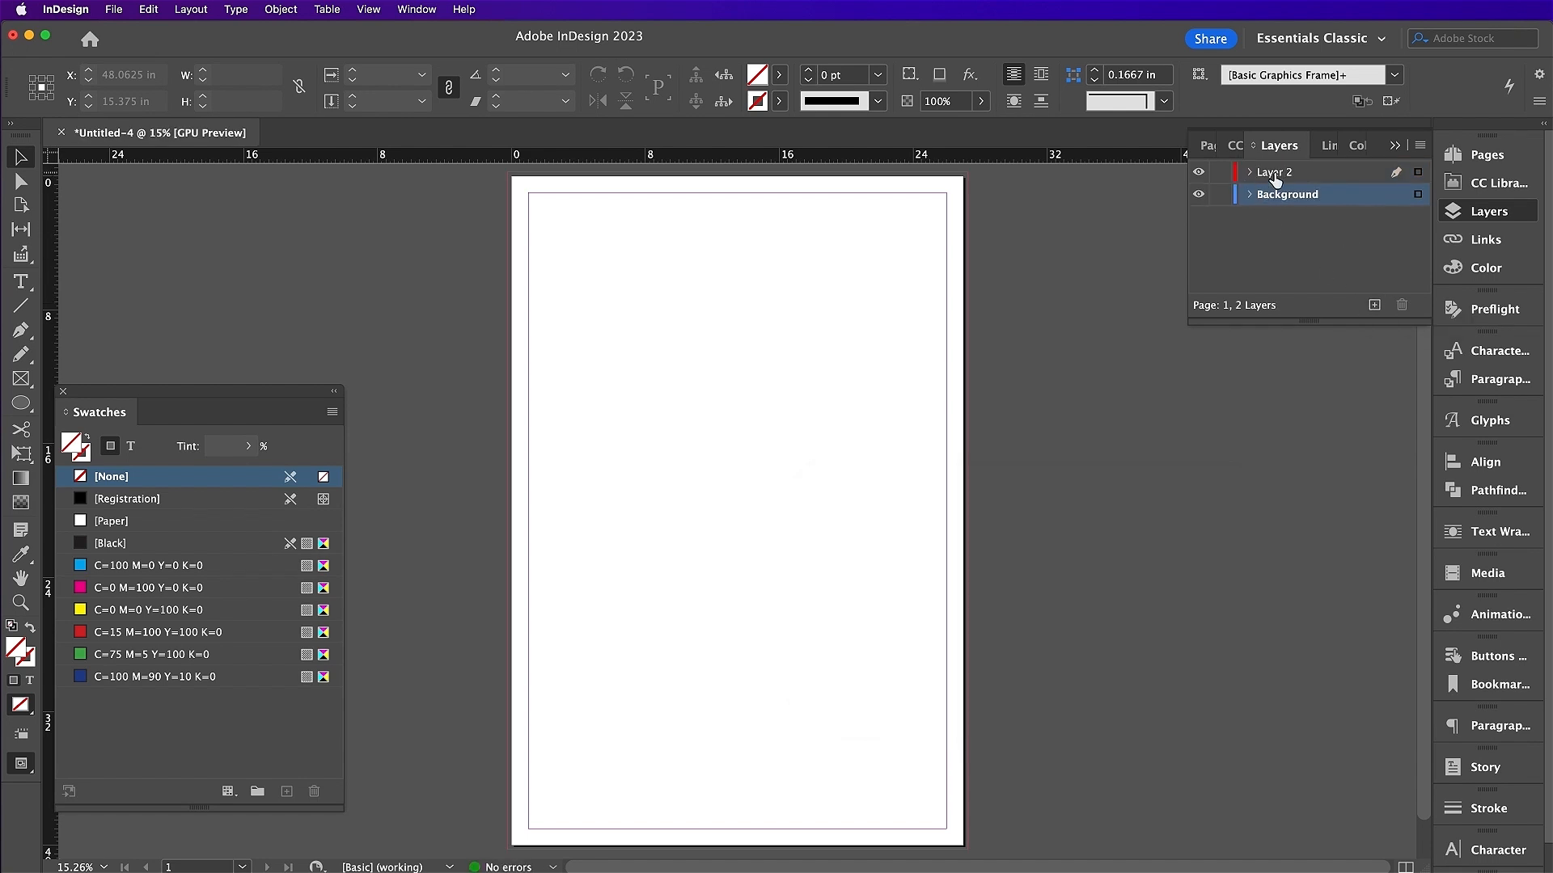
double_click(1275, 173)
text(Metal)
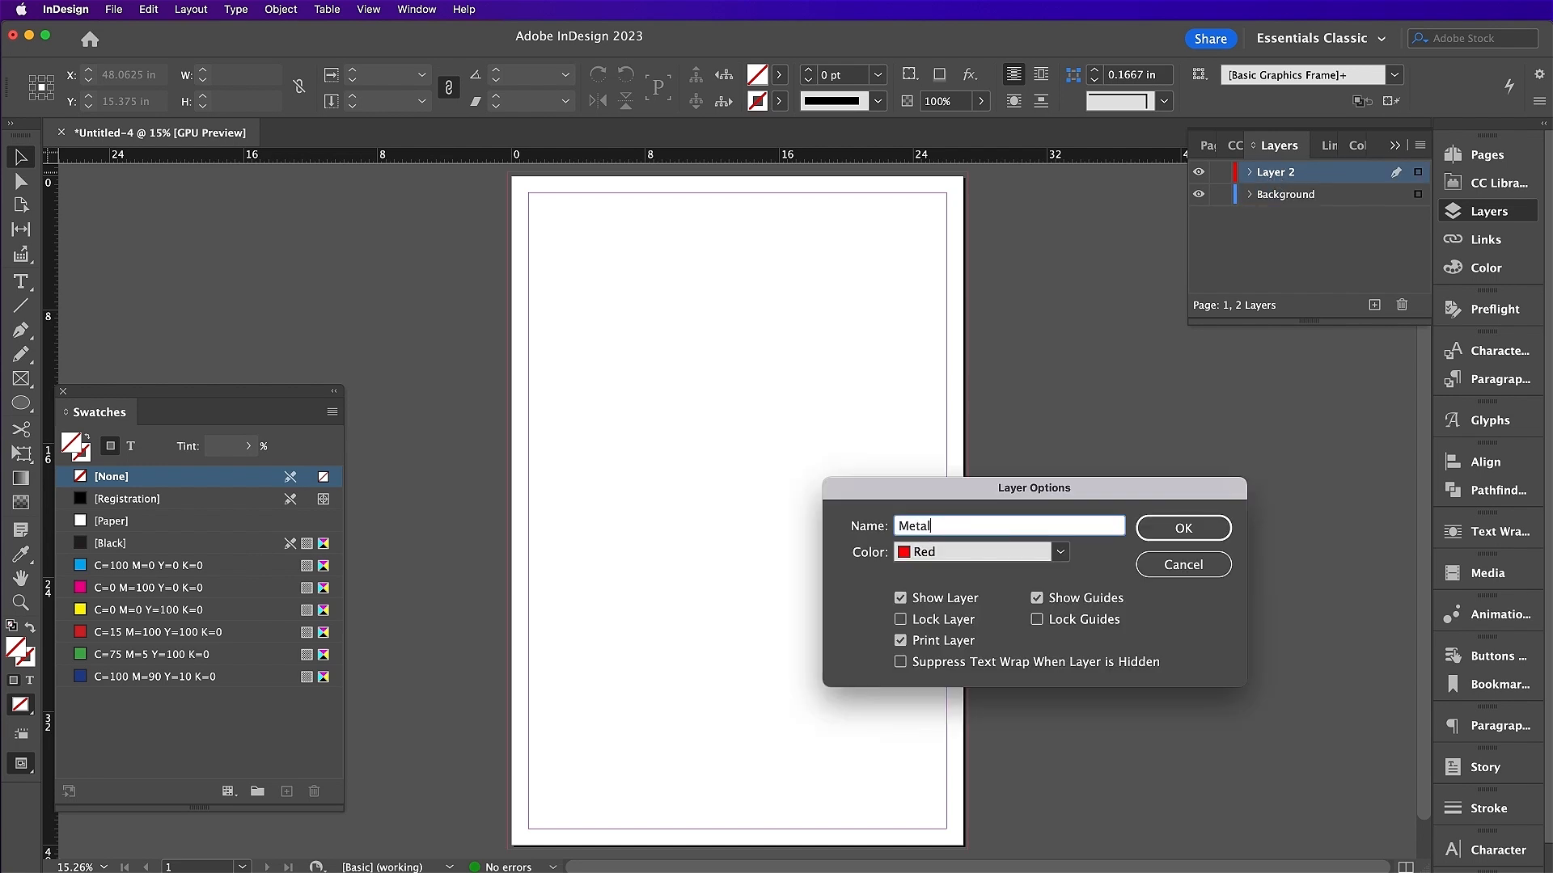
key(Return)
click(1373, 306)
double_click(1276, 172)
text(Egg)
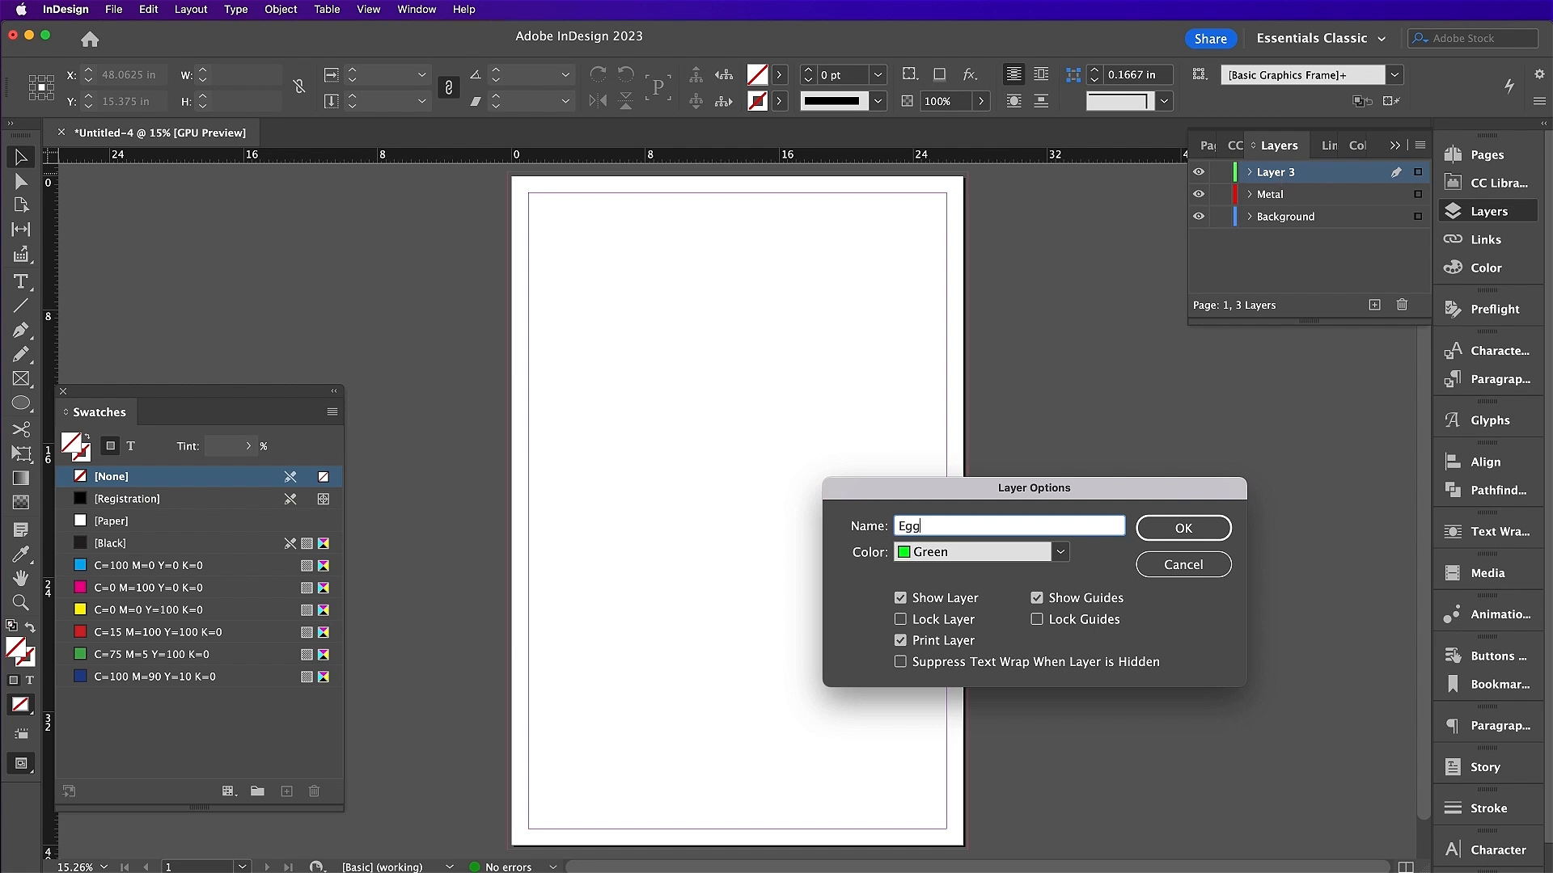
key(Return)
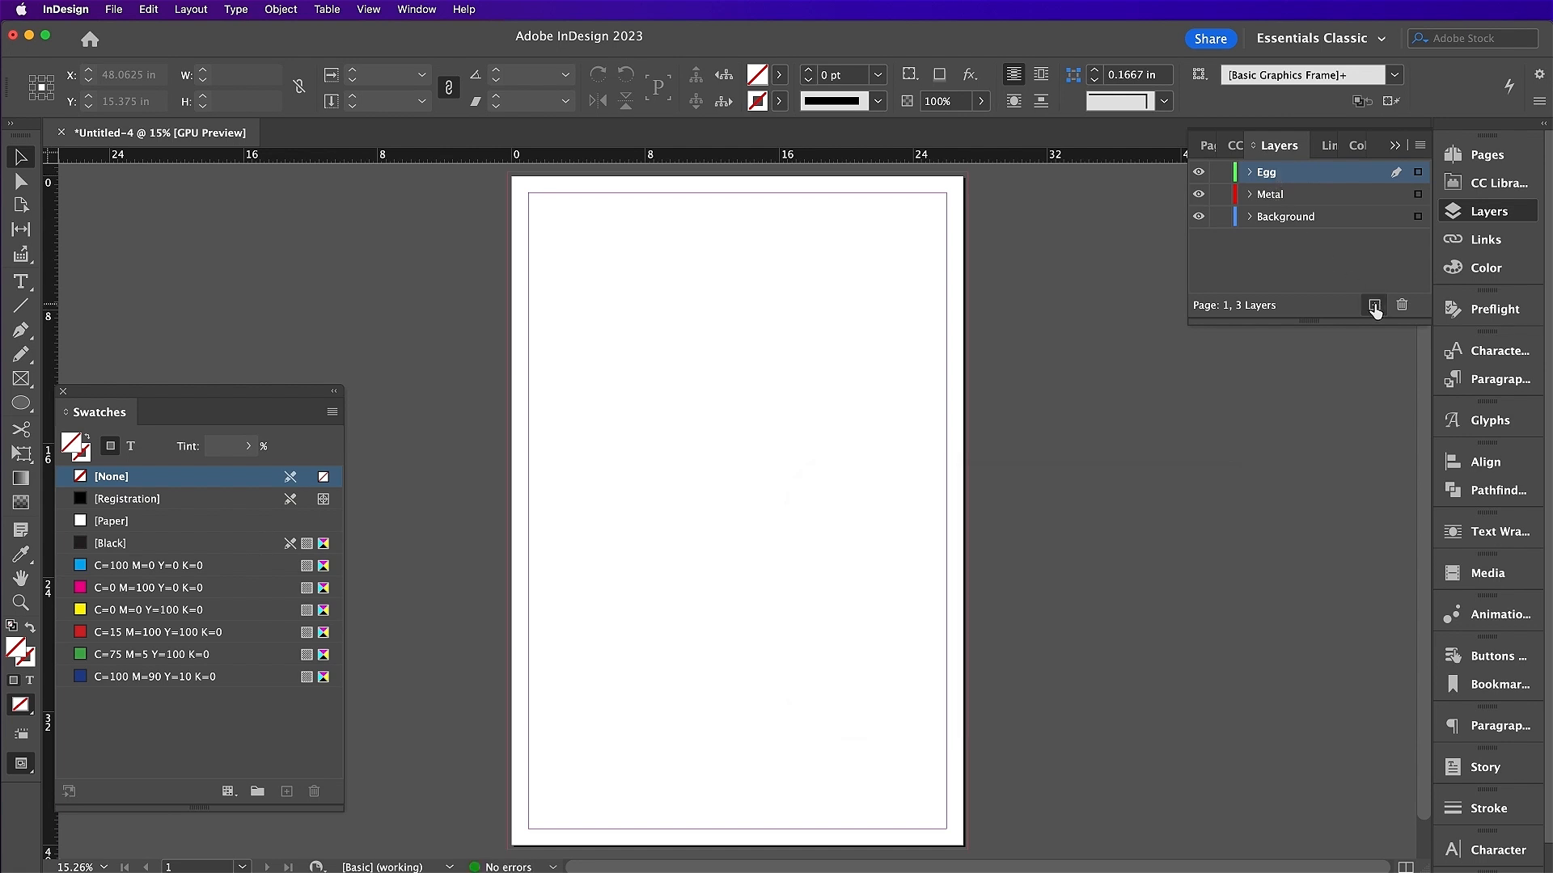
- Add two more layers above Egg, named Smoke and Type in that order
click(1374, 306)
double_click(1276, 172)
text(Smoke)
key(Return)
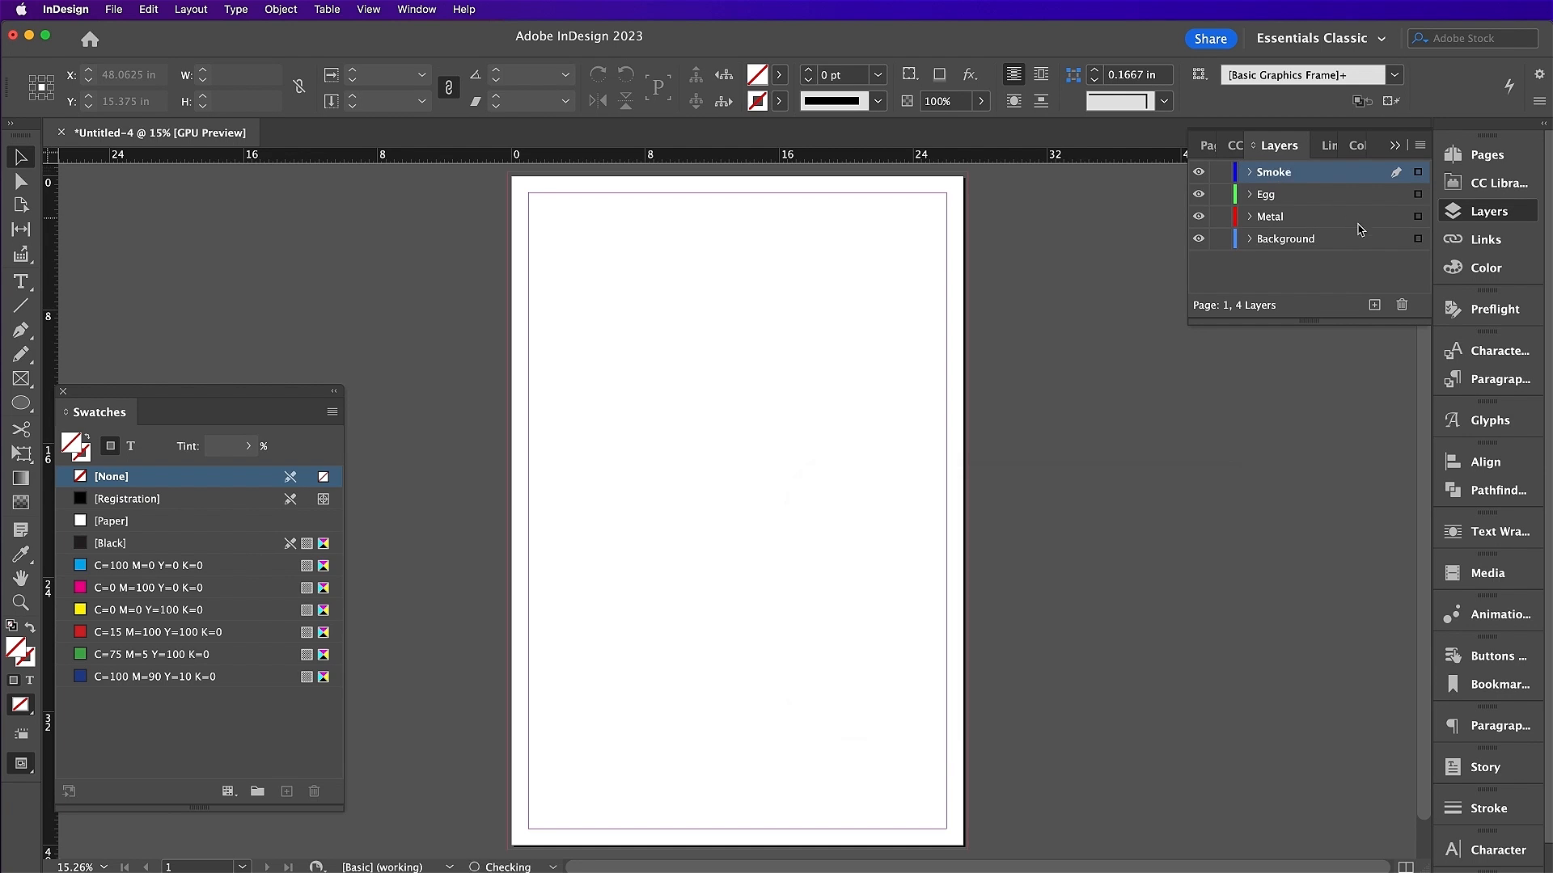
click(1374, 305)
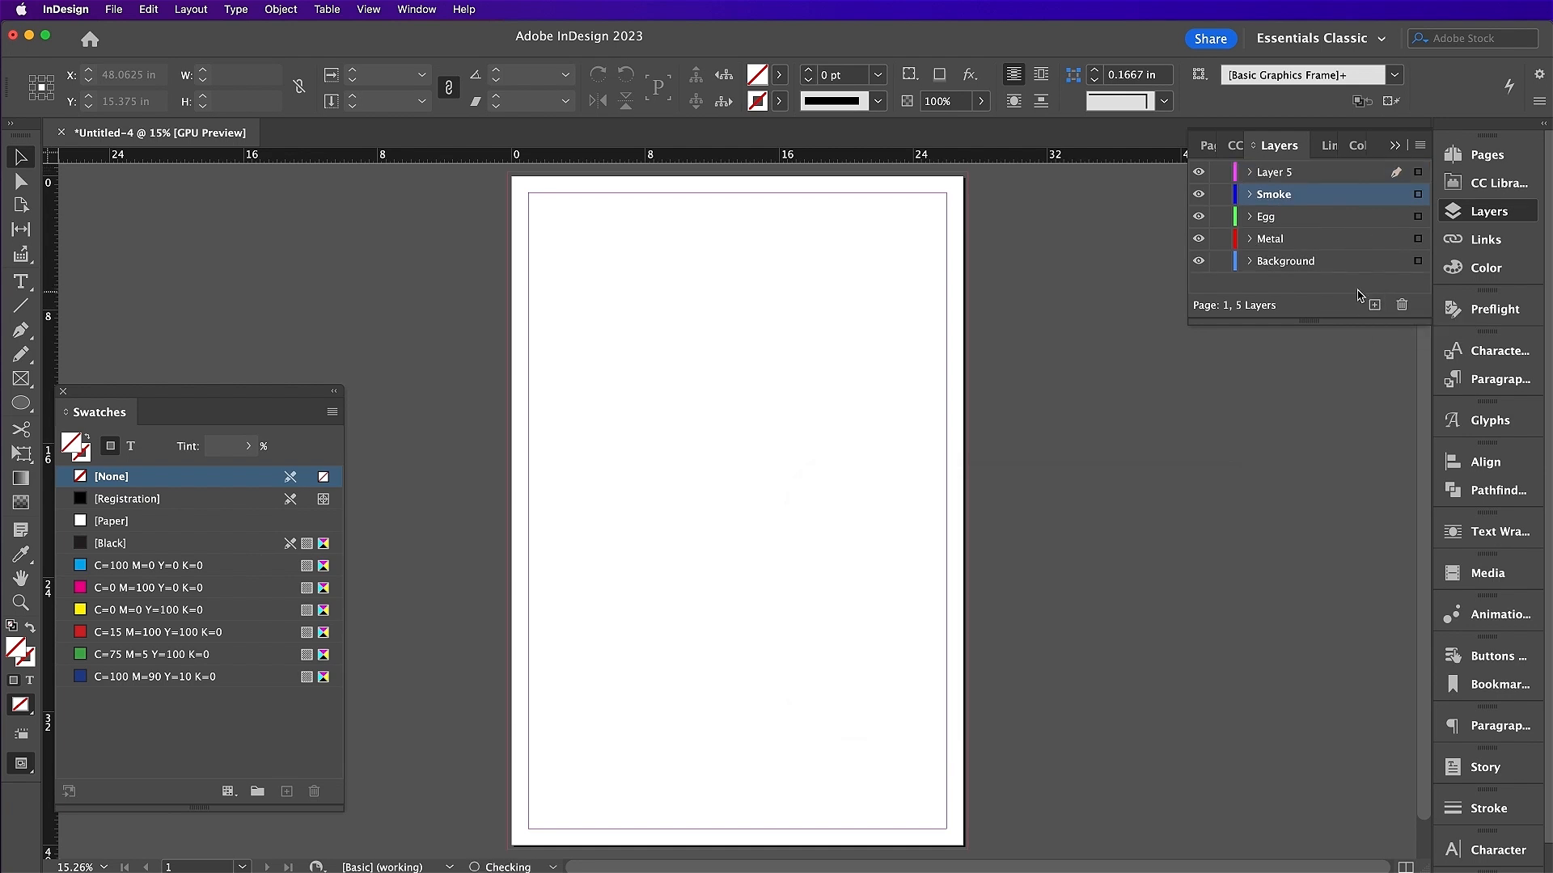
double_click(1275, 172)
text(Type)
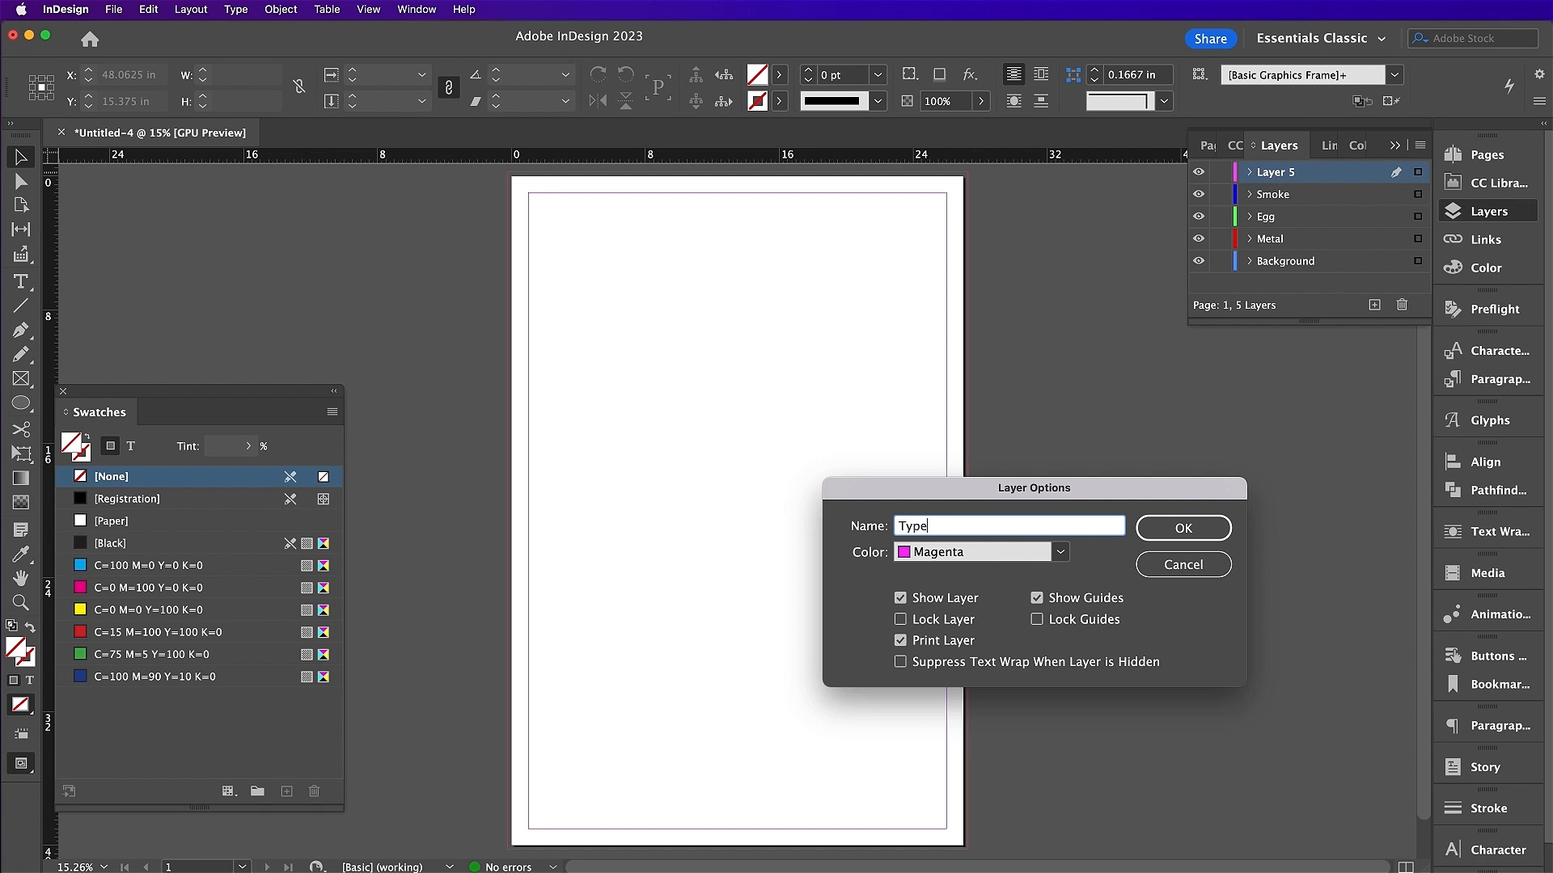
key(Return)
- Add a topmost layer named Paper Texture and lock every layer except Background
click(1374, 306)
double_click(1273, 174)
text(Paper Texture)
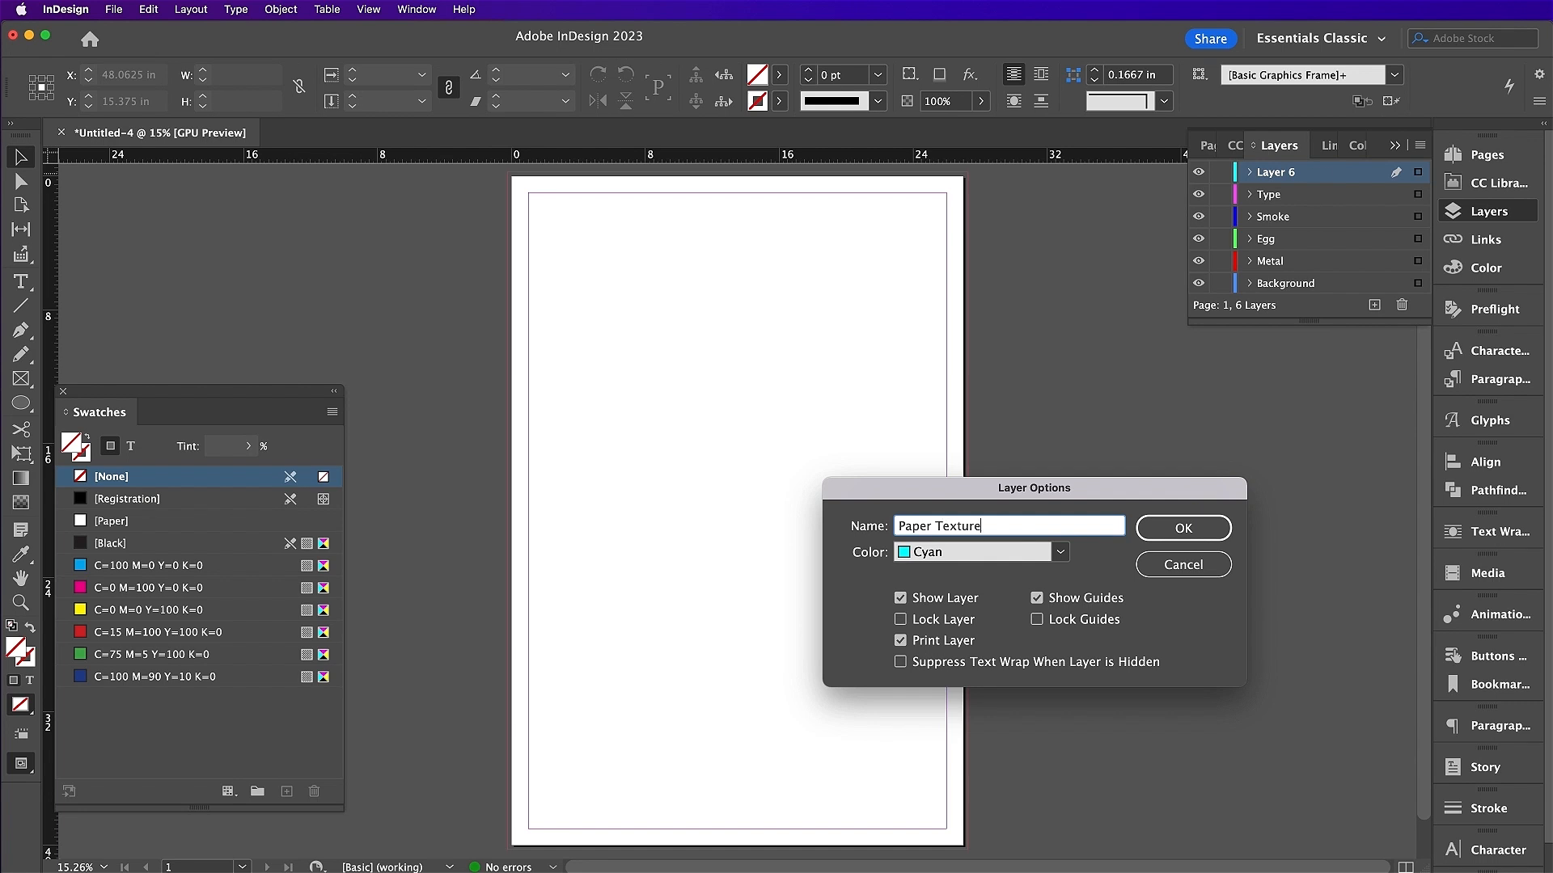
key(Return)
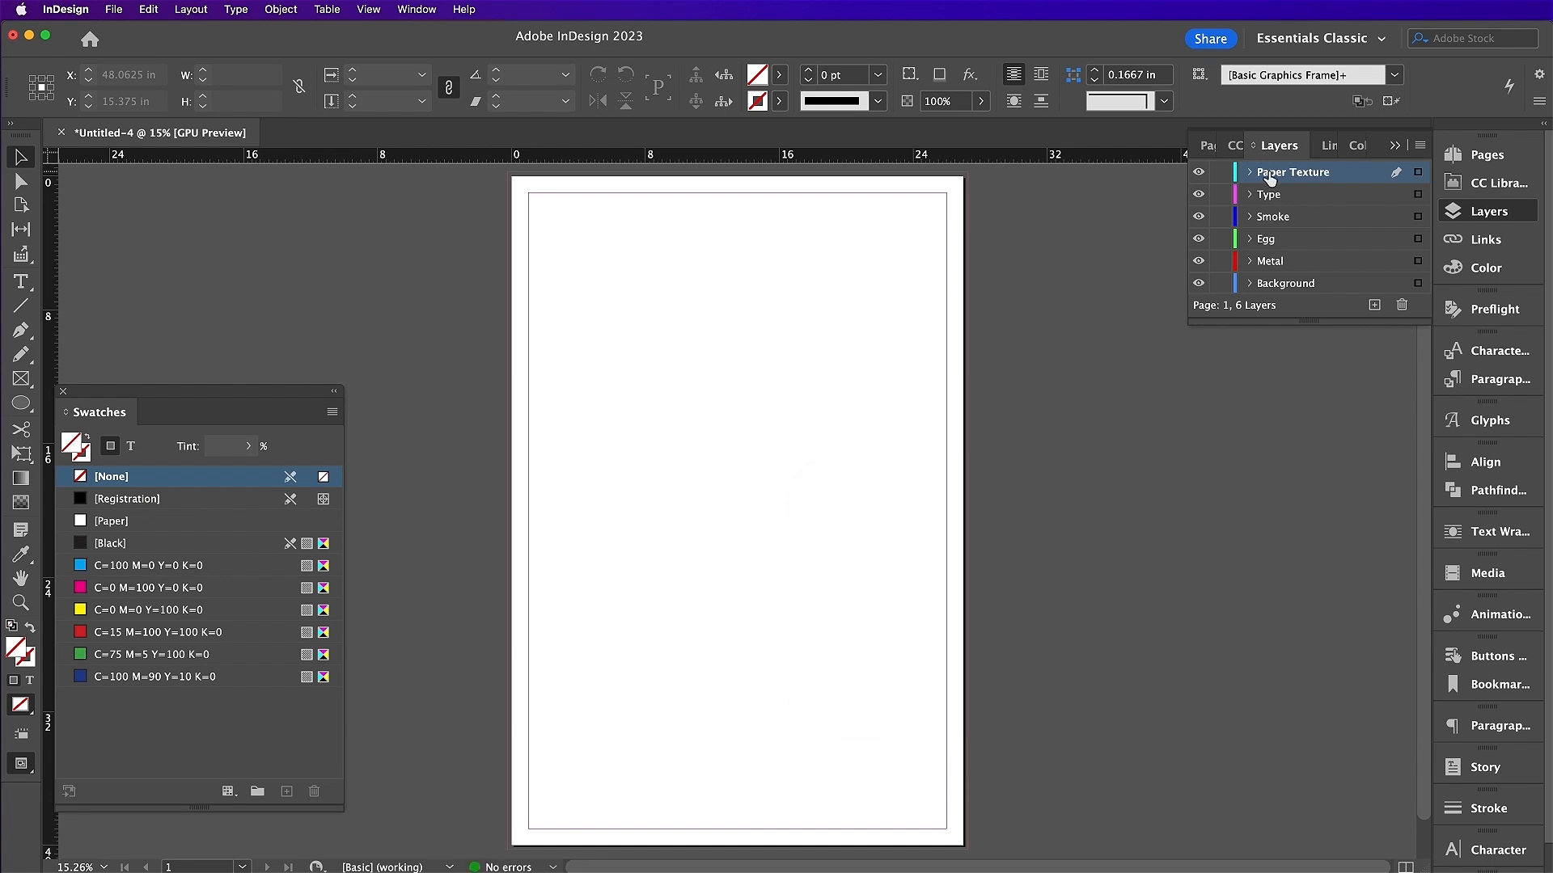
drag(1221, 173, 1222, 261)
- Add a CMYK process swatch named Deep Black with cyan 82, magenta 72, yellow 62 and black 91 percent
click(331, 412)
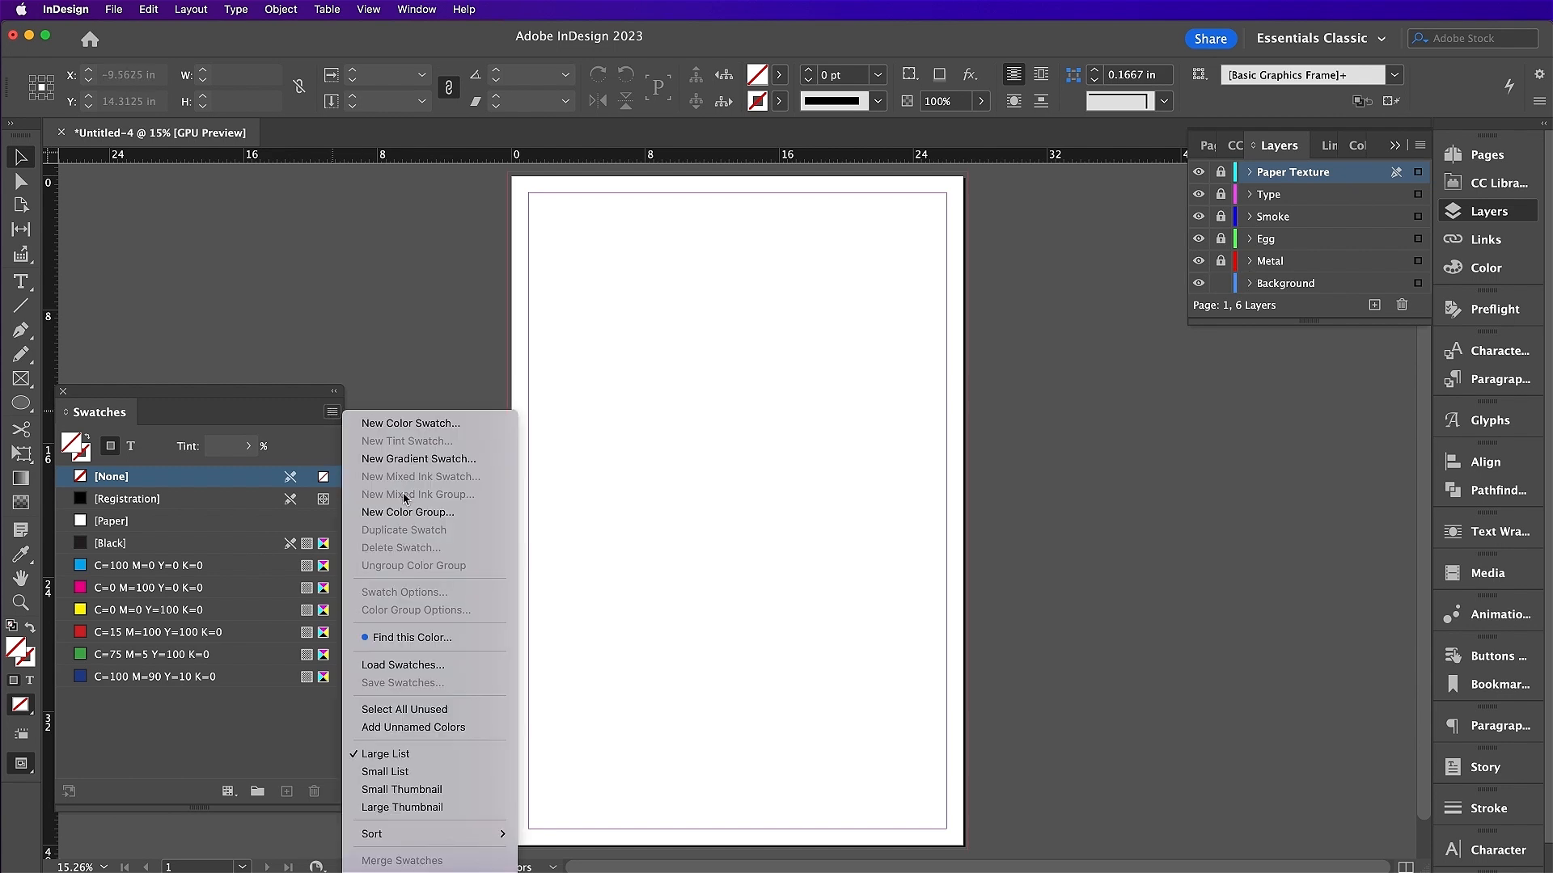
click(410, 423)
text(82)
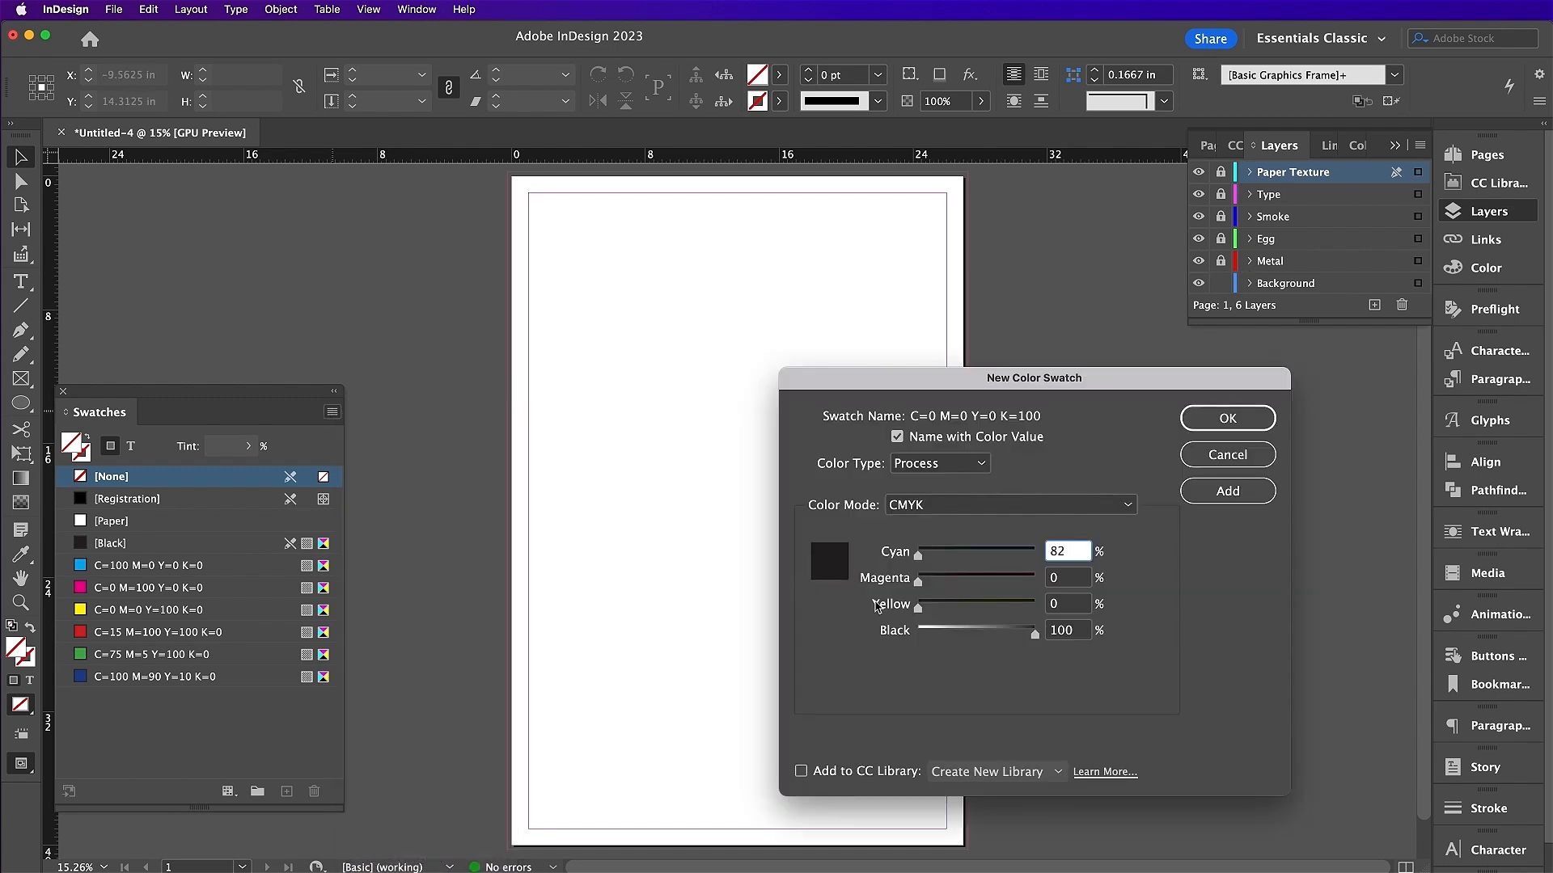
key(Tab)
text(72)
key(Tab)
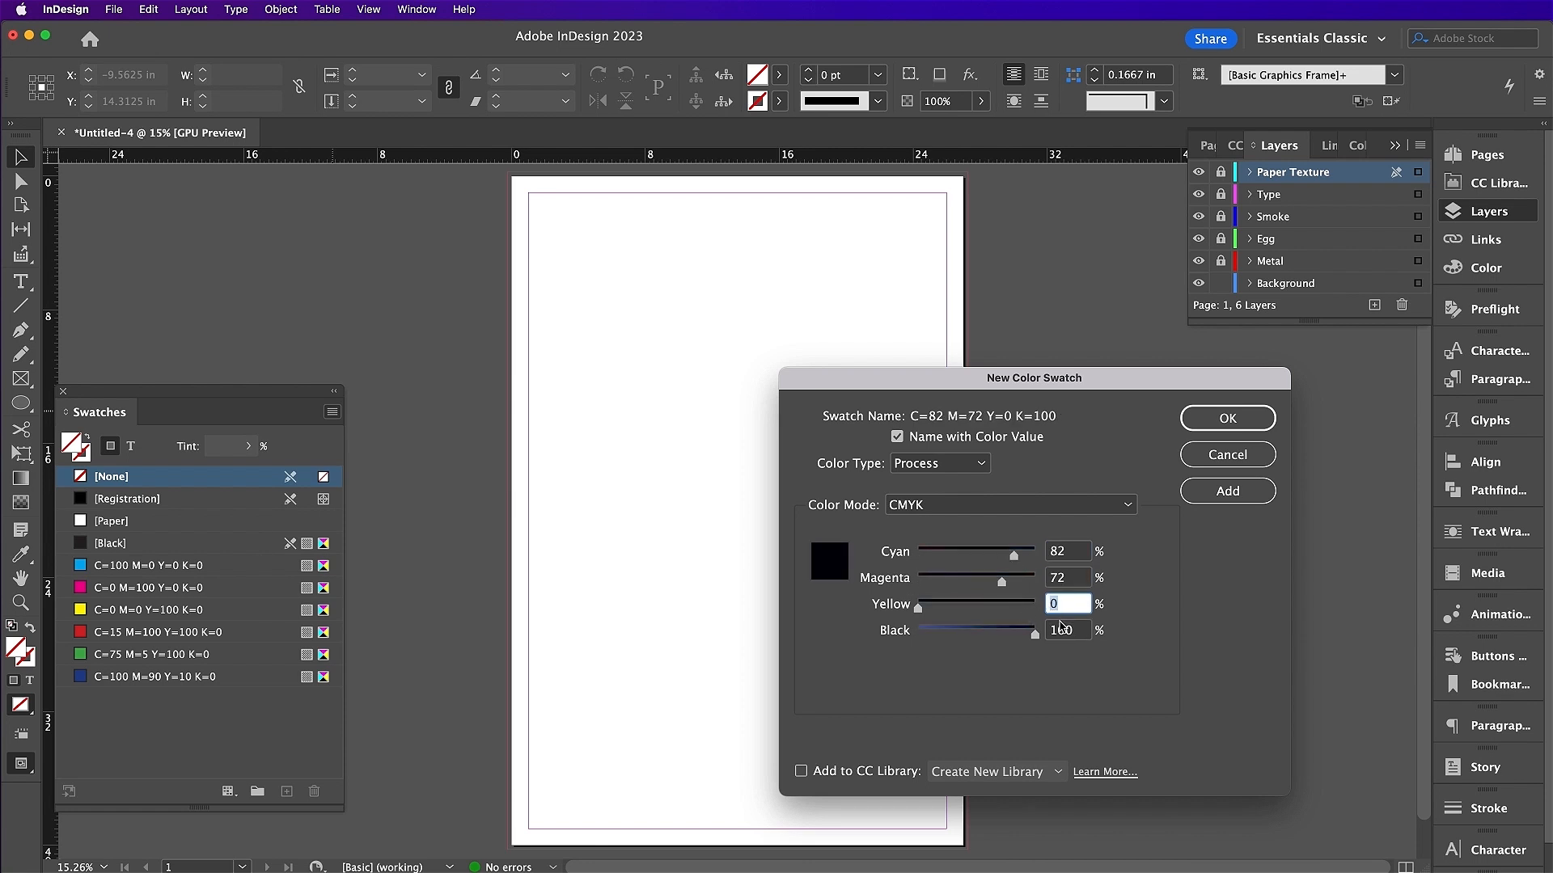
text(62)
click(1070, 631)
drag(1035, 632, 1028, 632)
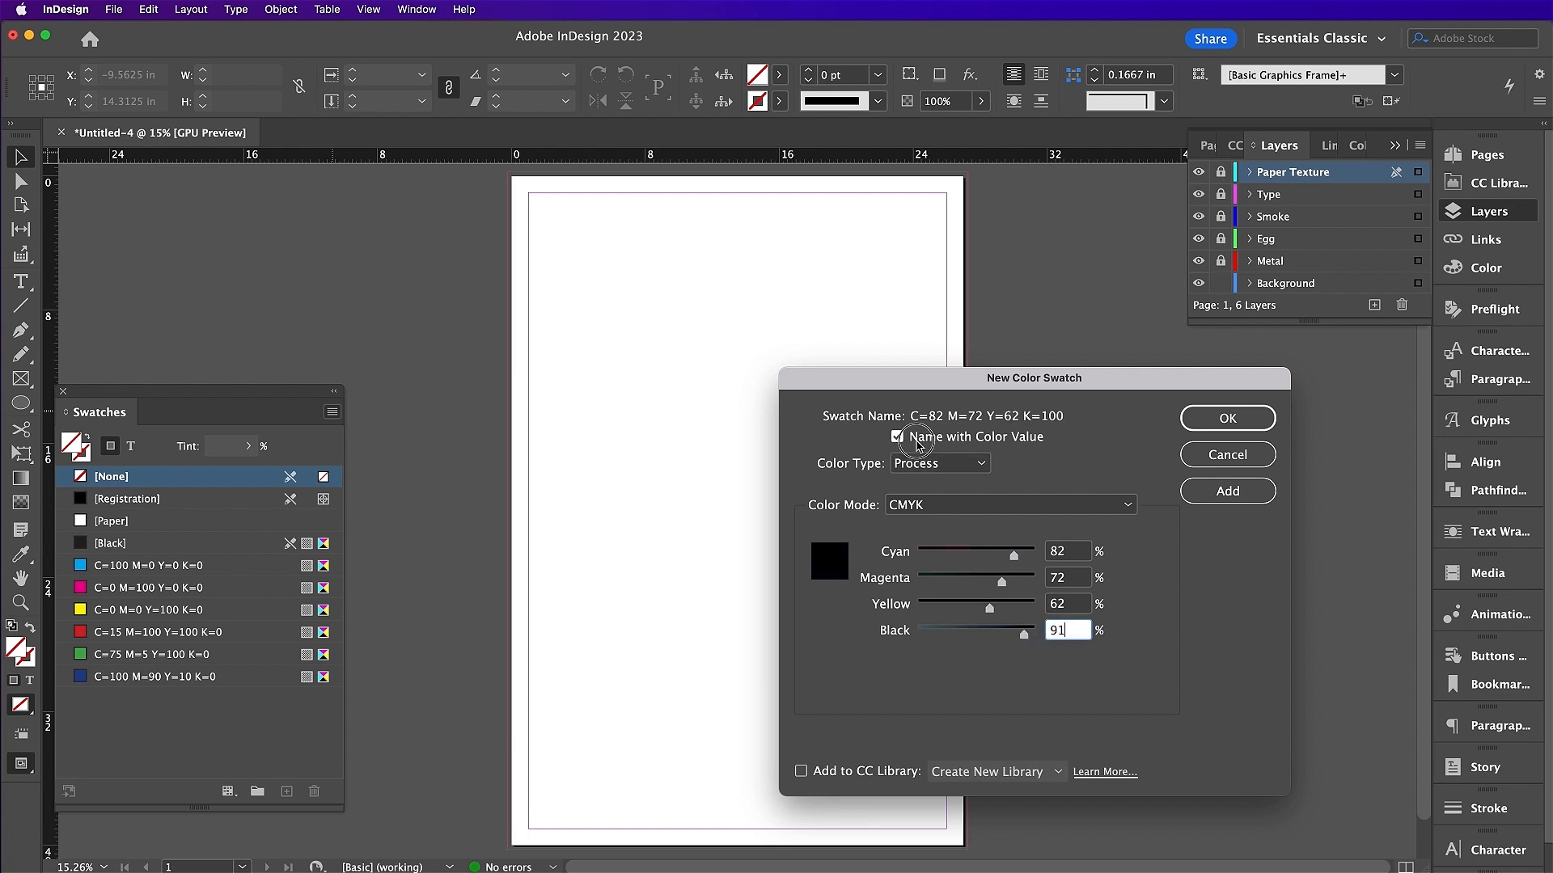
click(897, 437)
text(De)
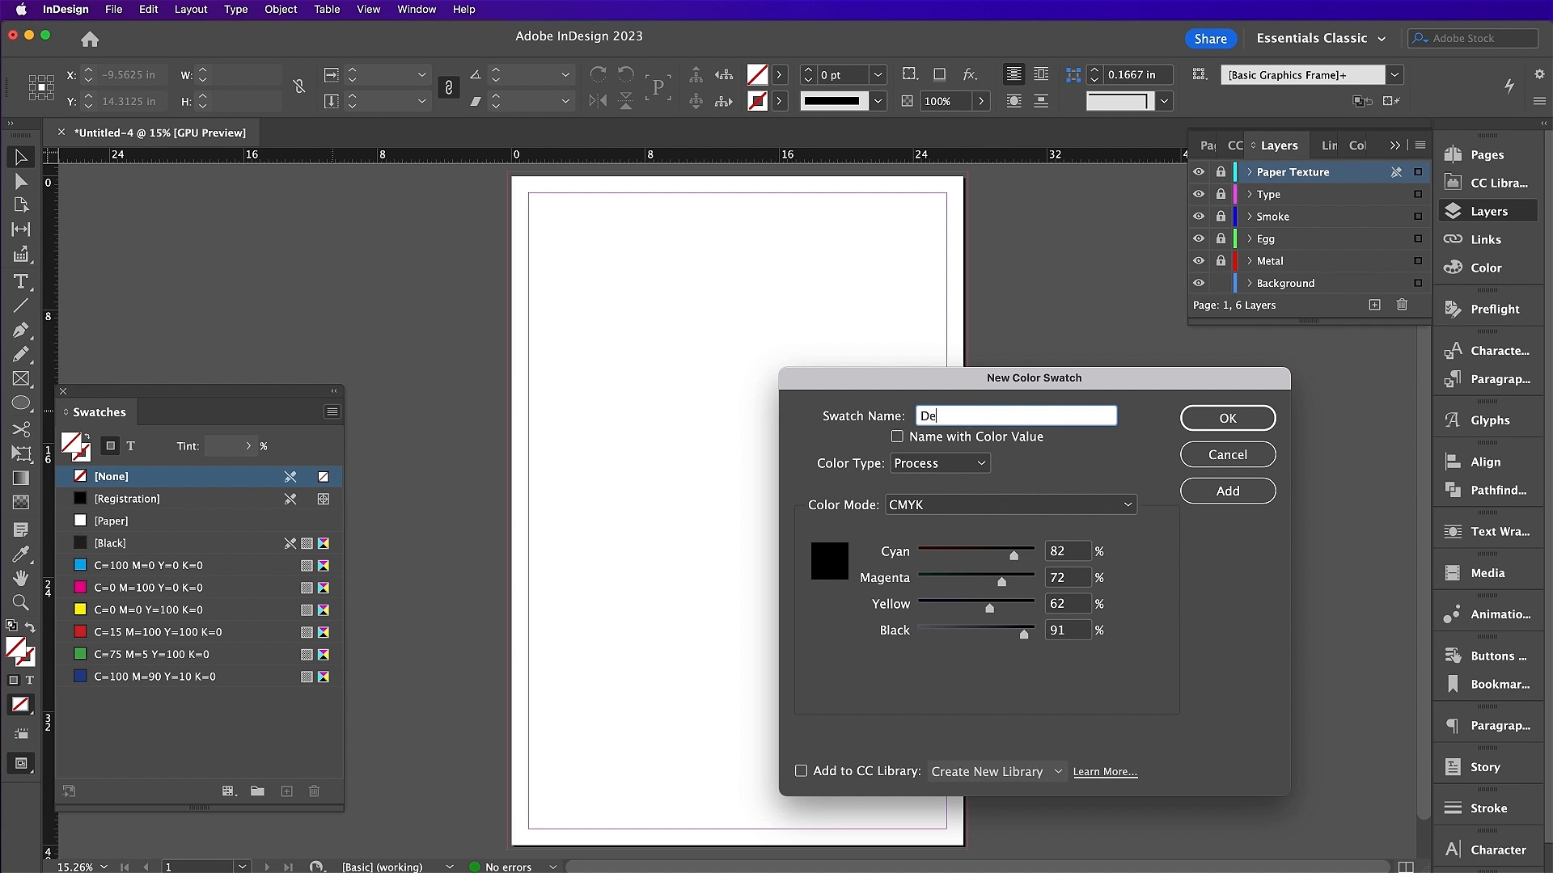
text(ep Black)
click(1227, 490)
- Add a CMYK swatch named Neon Yellow Green with cyan 33, magenta 0, yellow 100 and black 0 percent, and finish adding swatches
double_click(1064, 553)
text(33)
key(Tab)
text(0)
key(Tab)
text(100)
key(Tab)
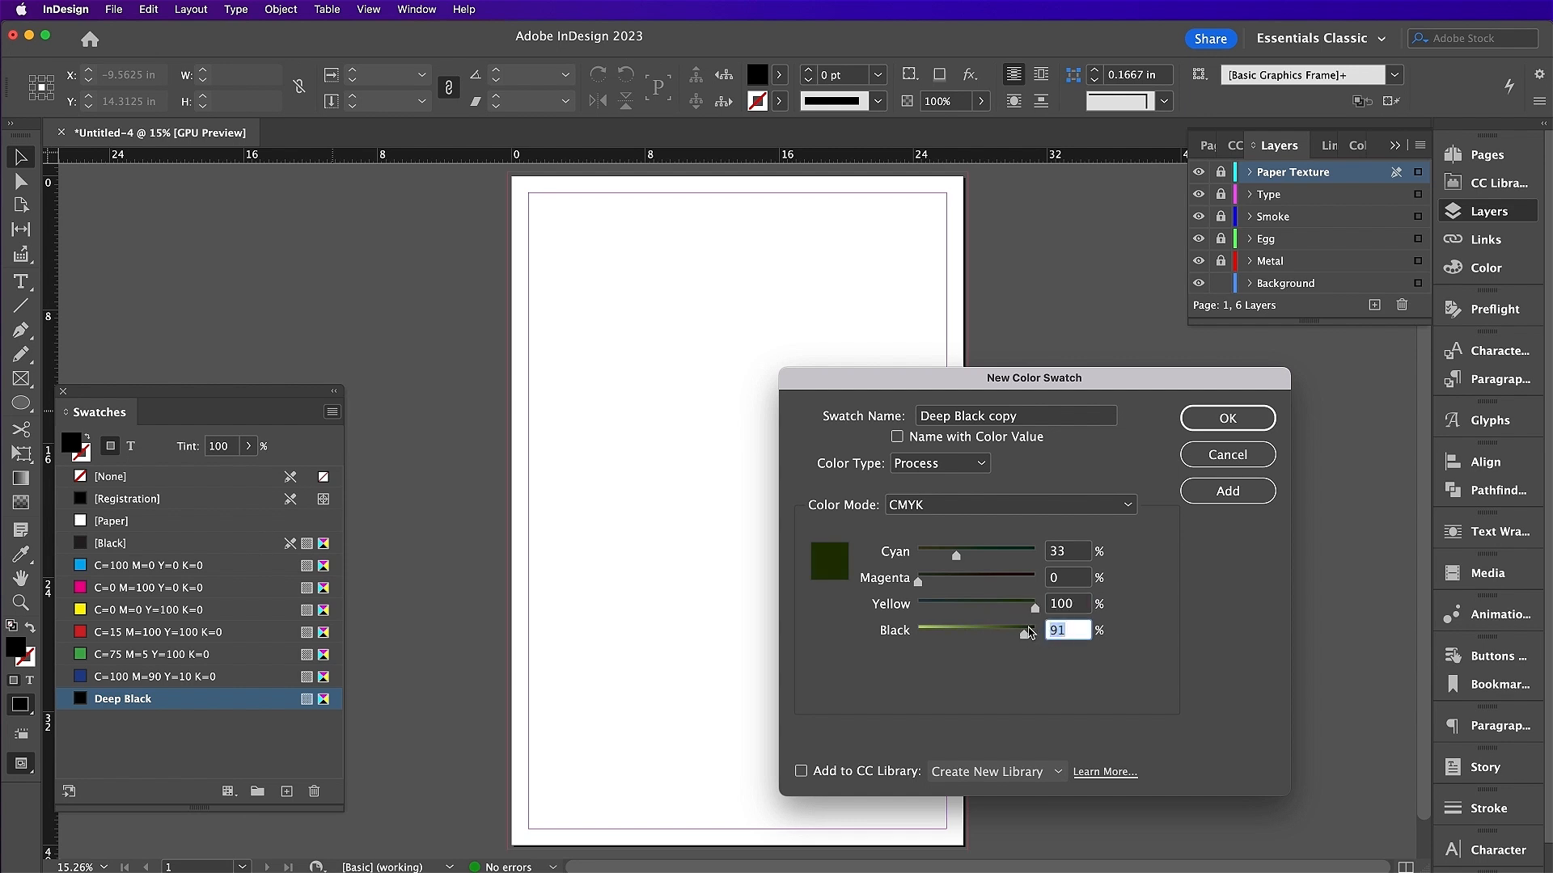
text(0)
drag(1029, 417, 893, 416)
text(Neon Yellow Green)
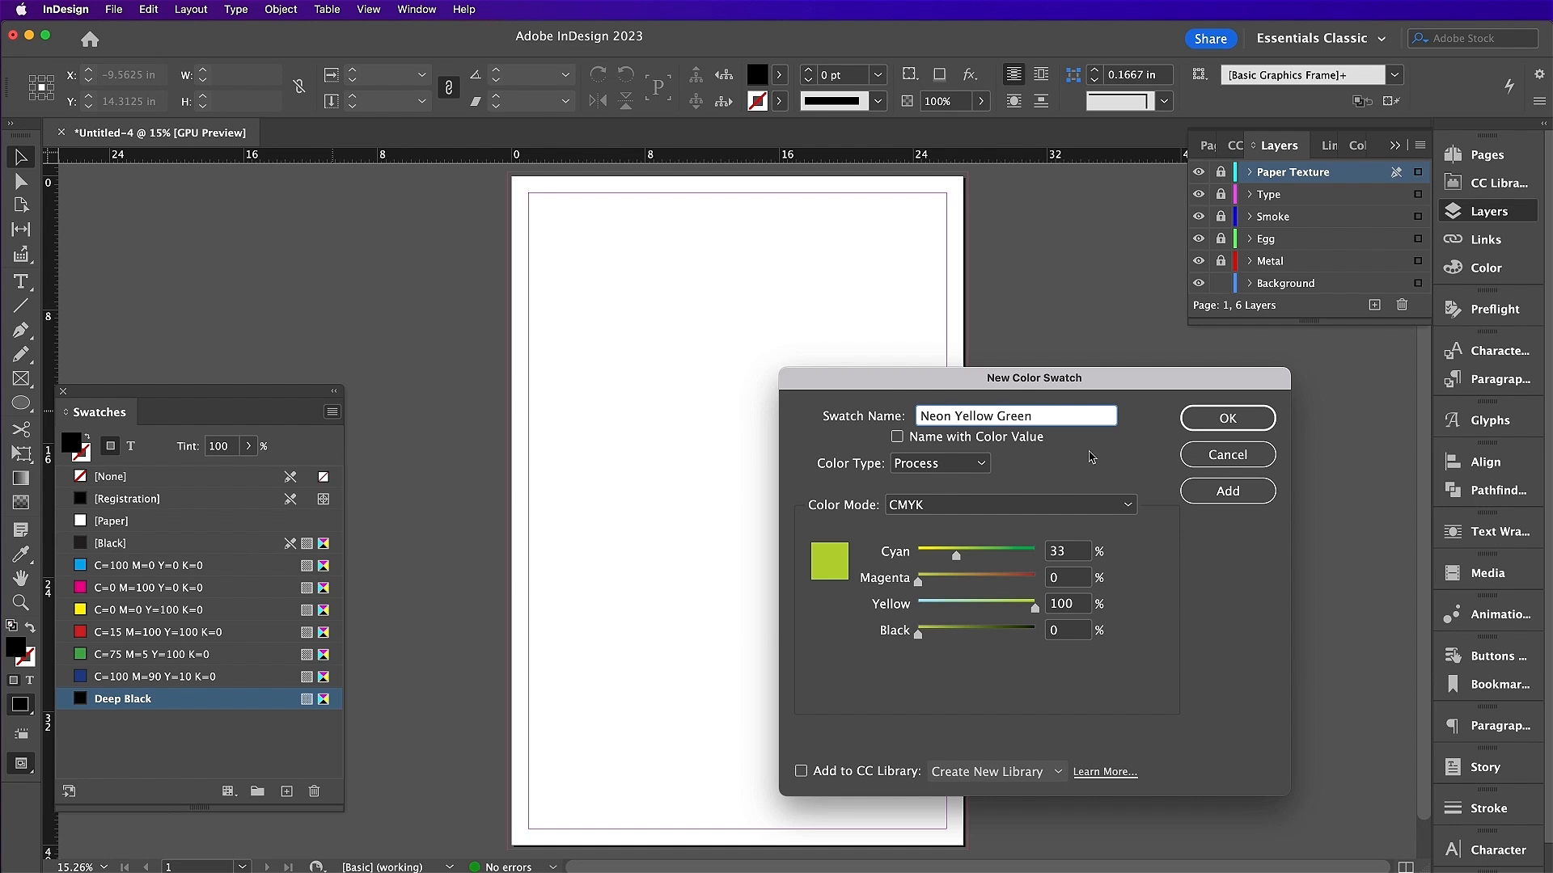
click(1227, 491)
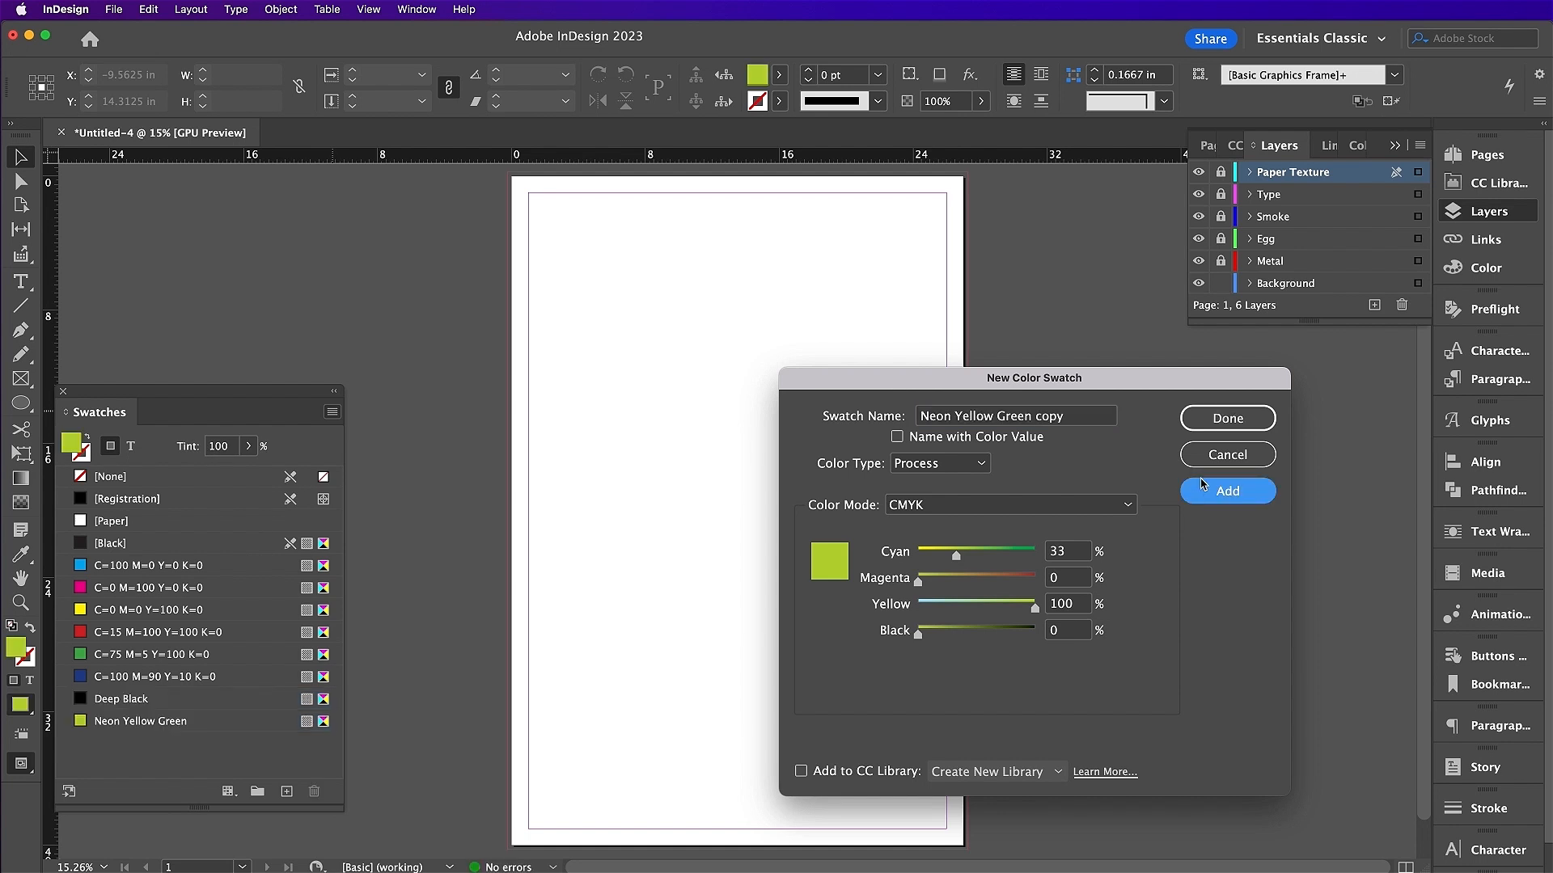
click(1227, 418)
- Draw a 27.5 by 40.5 in rectangle filled with Neon Yellow Green on the Background layer, covering the page out to the bleed
click(1282, 283)
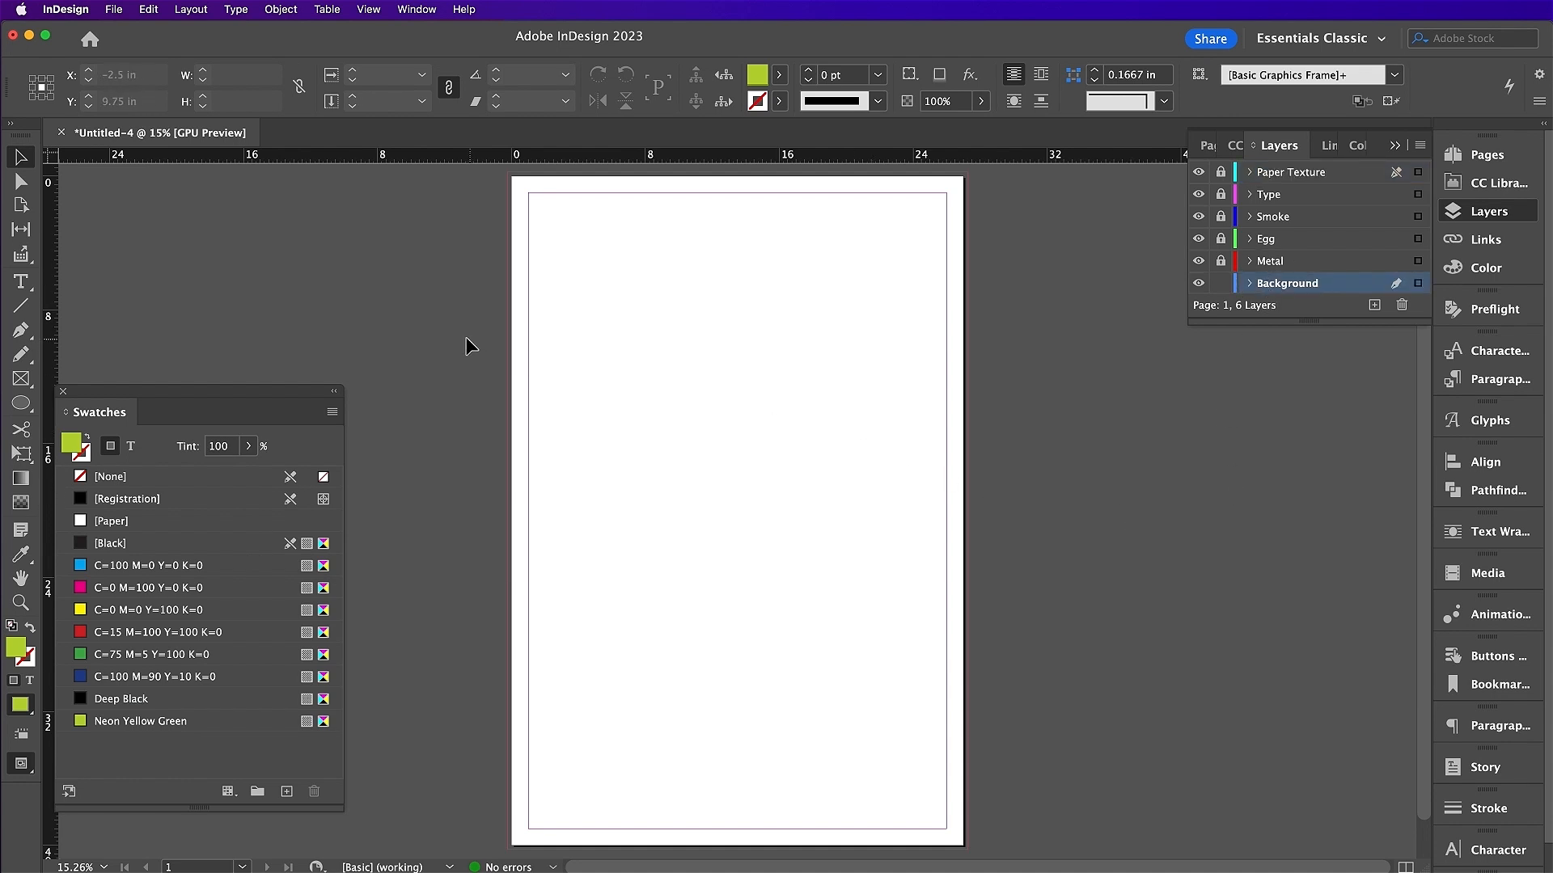
drag(20, 402, 89, 420)
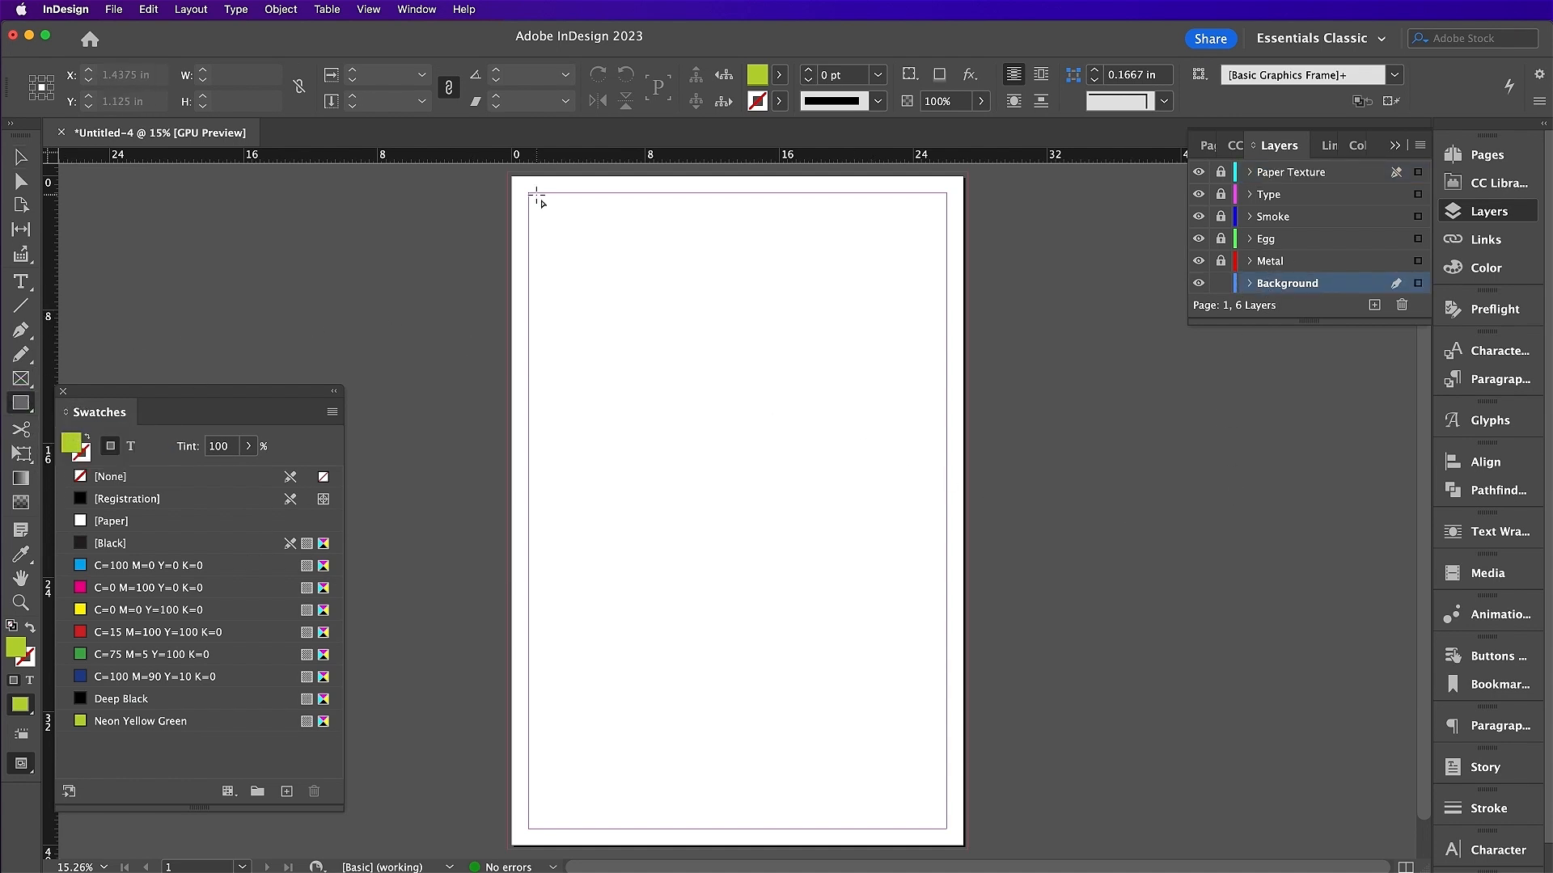
drag(508, 171, 969, 810)
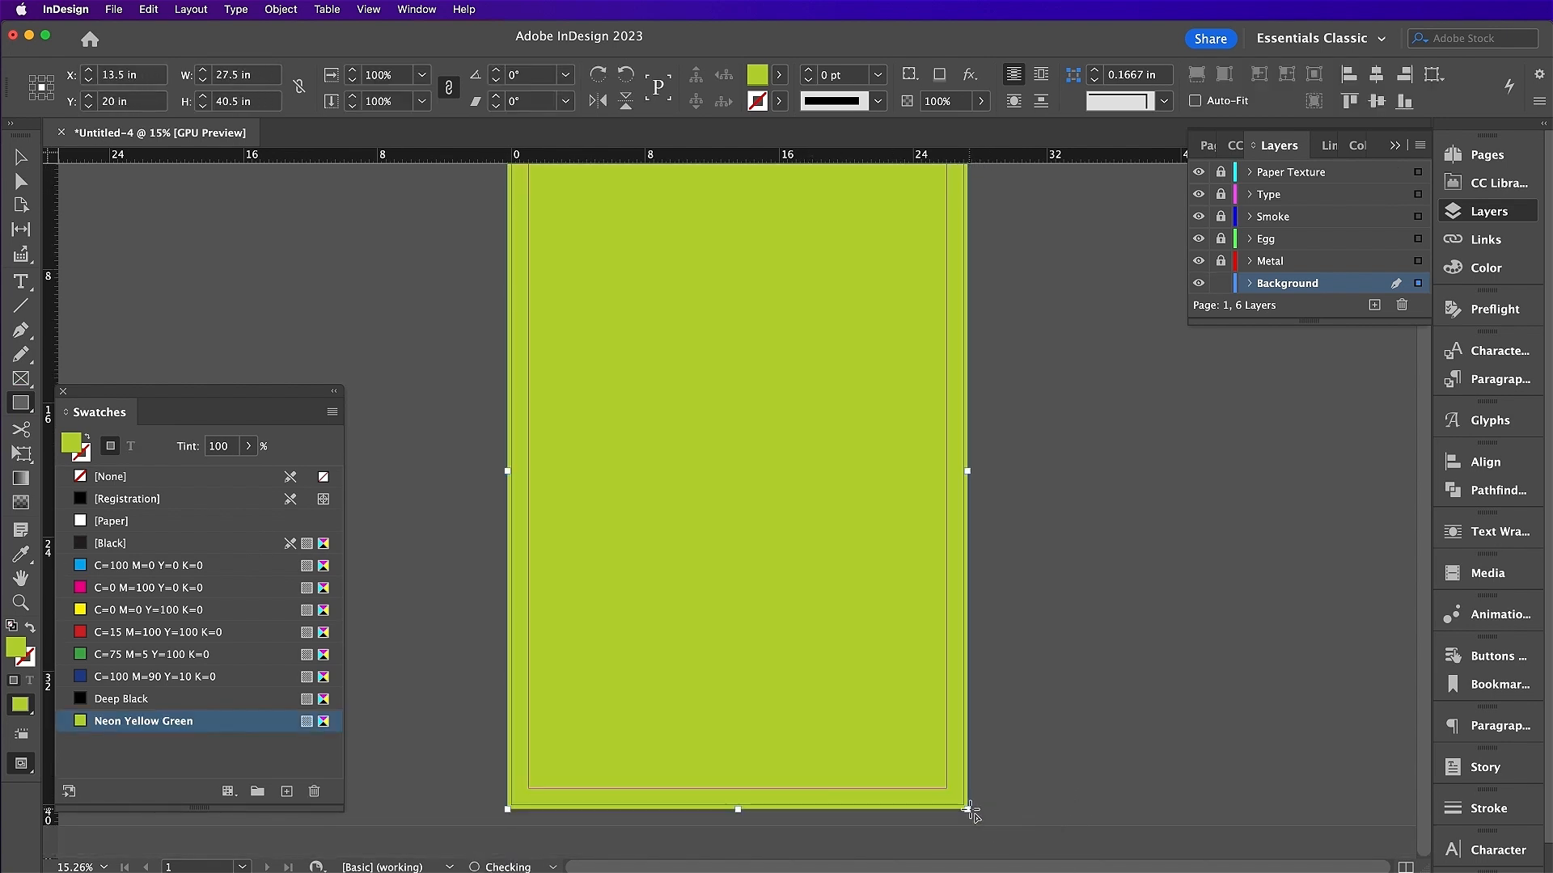
- Fill the background rectangle with Deep Black and draw a Neon Yellow Green ellipse about 15.2 by 12.3 in at the page's bottom centre
click(174, 700)
click(27, 161)
drag(18, 404, 91, 443)
drag(621, 603, 875, 809)
key(v)
drag(826, 760, 815, 753)
key(super+equal)
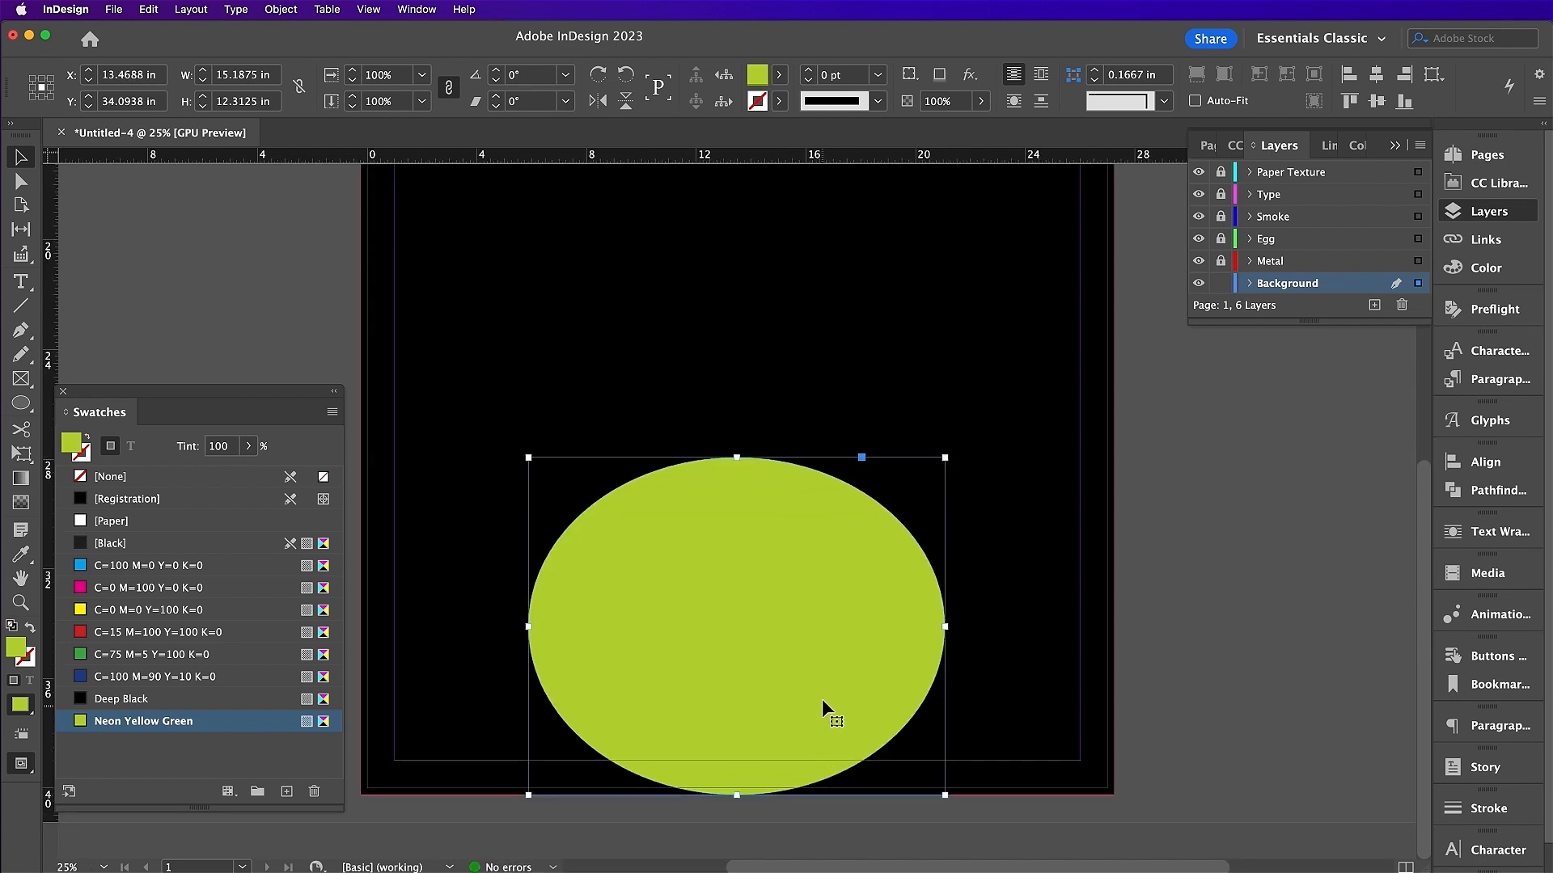
- Set the green ellipse's transparency blending mode to Hard Light
click(281, 9)
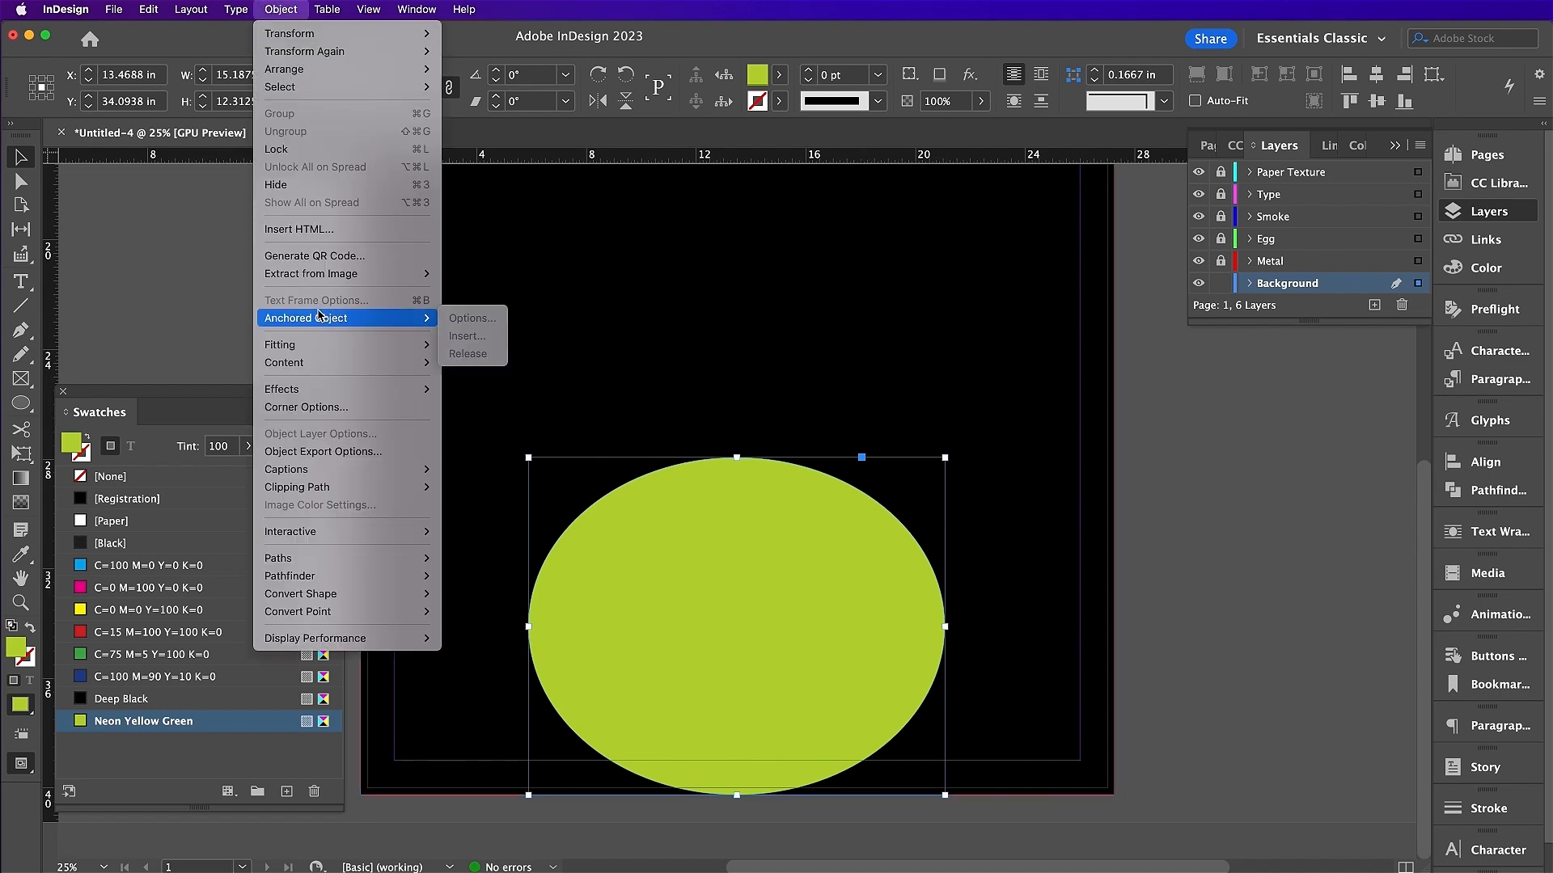
mouse_move(323, 397)
click(480, 390)
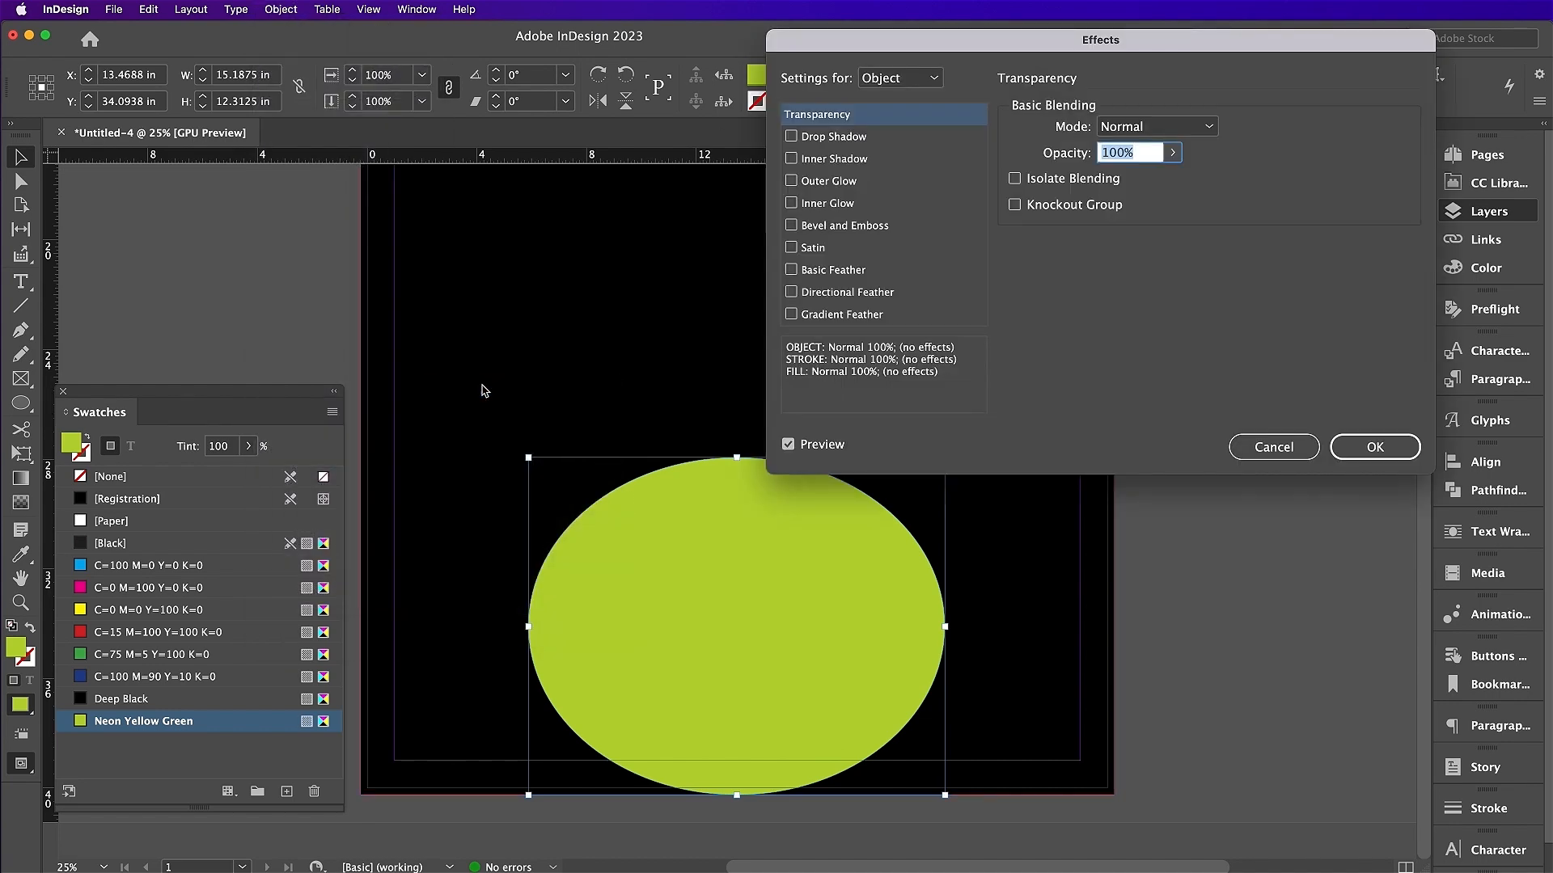
click(1164, 126)
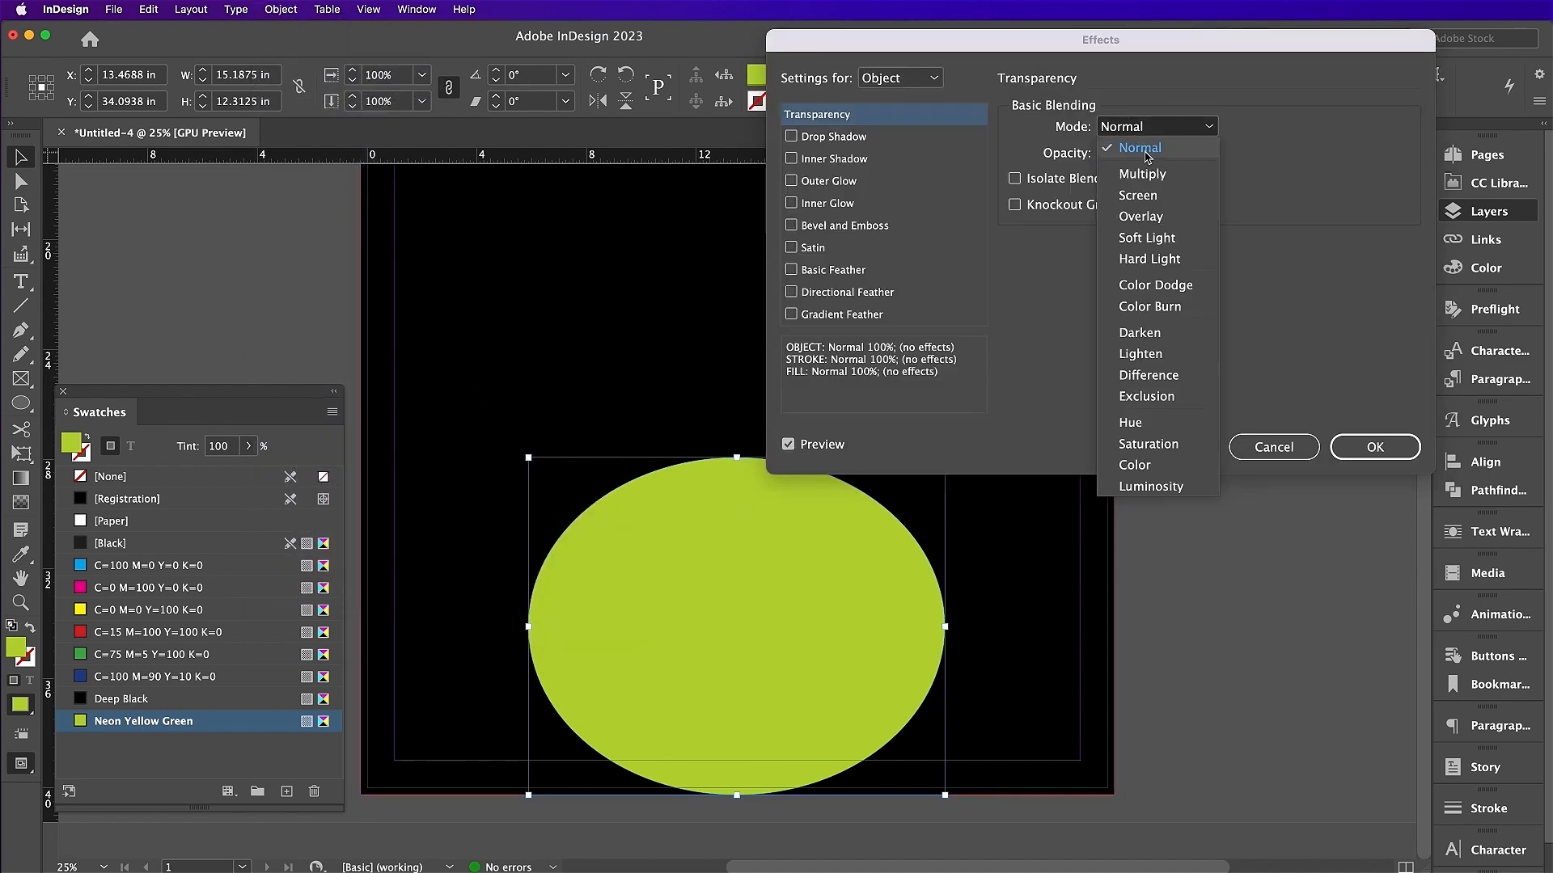
click(1149, 259)
- Add a radial Gradient Feather to the ellipse with stops at about 14% and 86%, shifting the midpoint toward the opaque stop
click(900, 319)
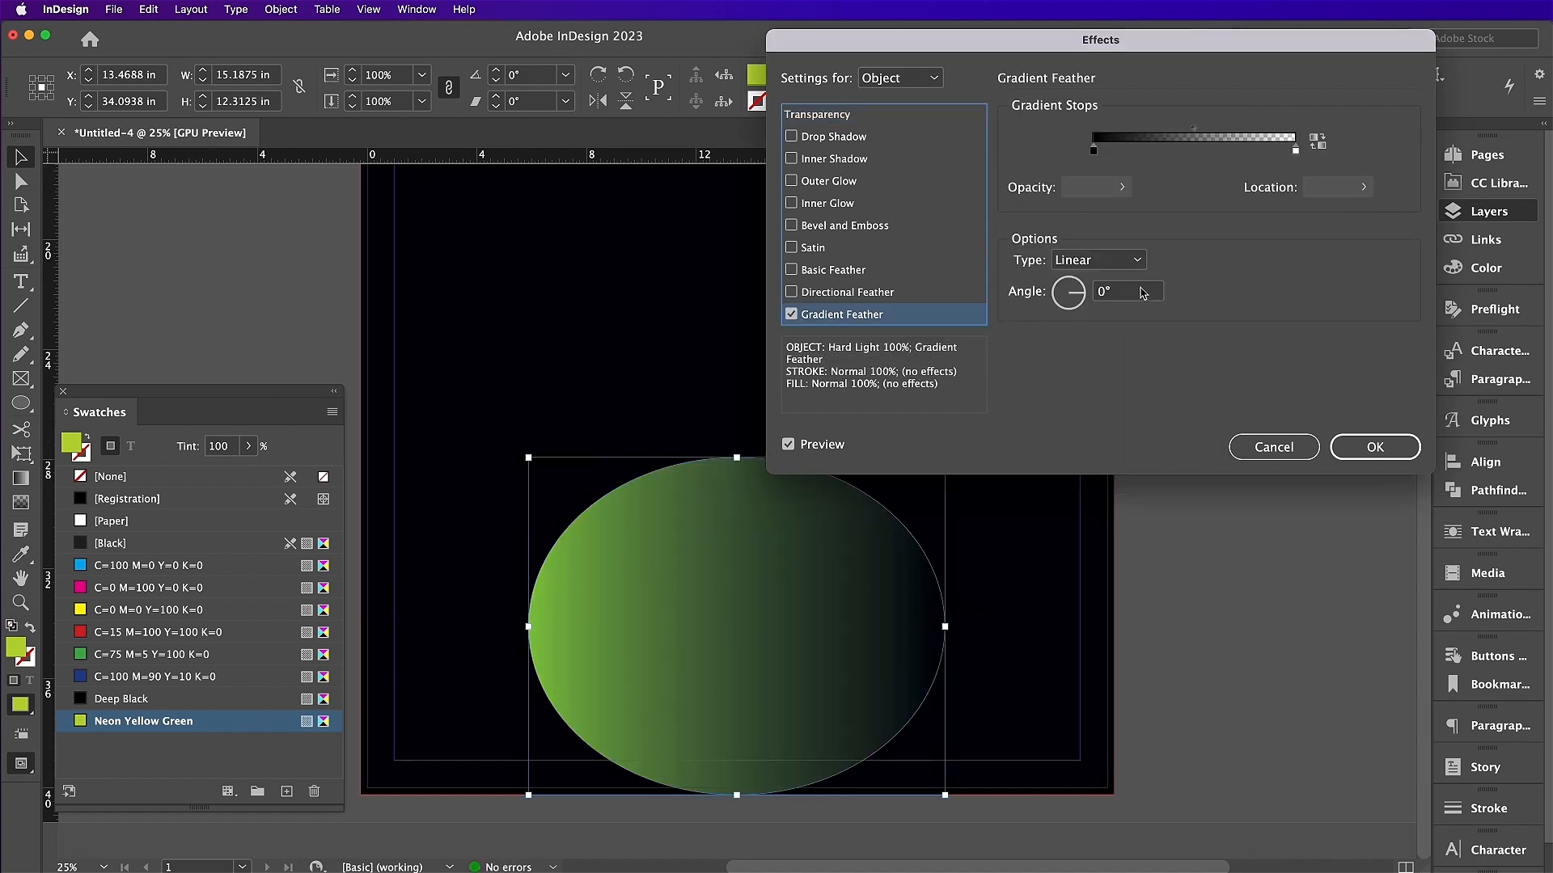
click(1116, 259)
click(1098, 301)
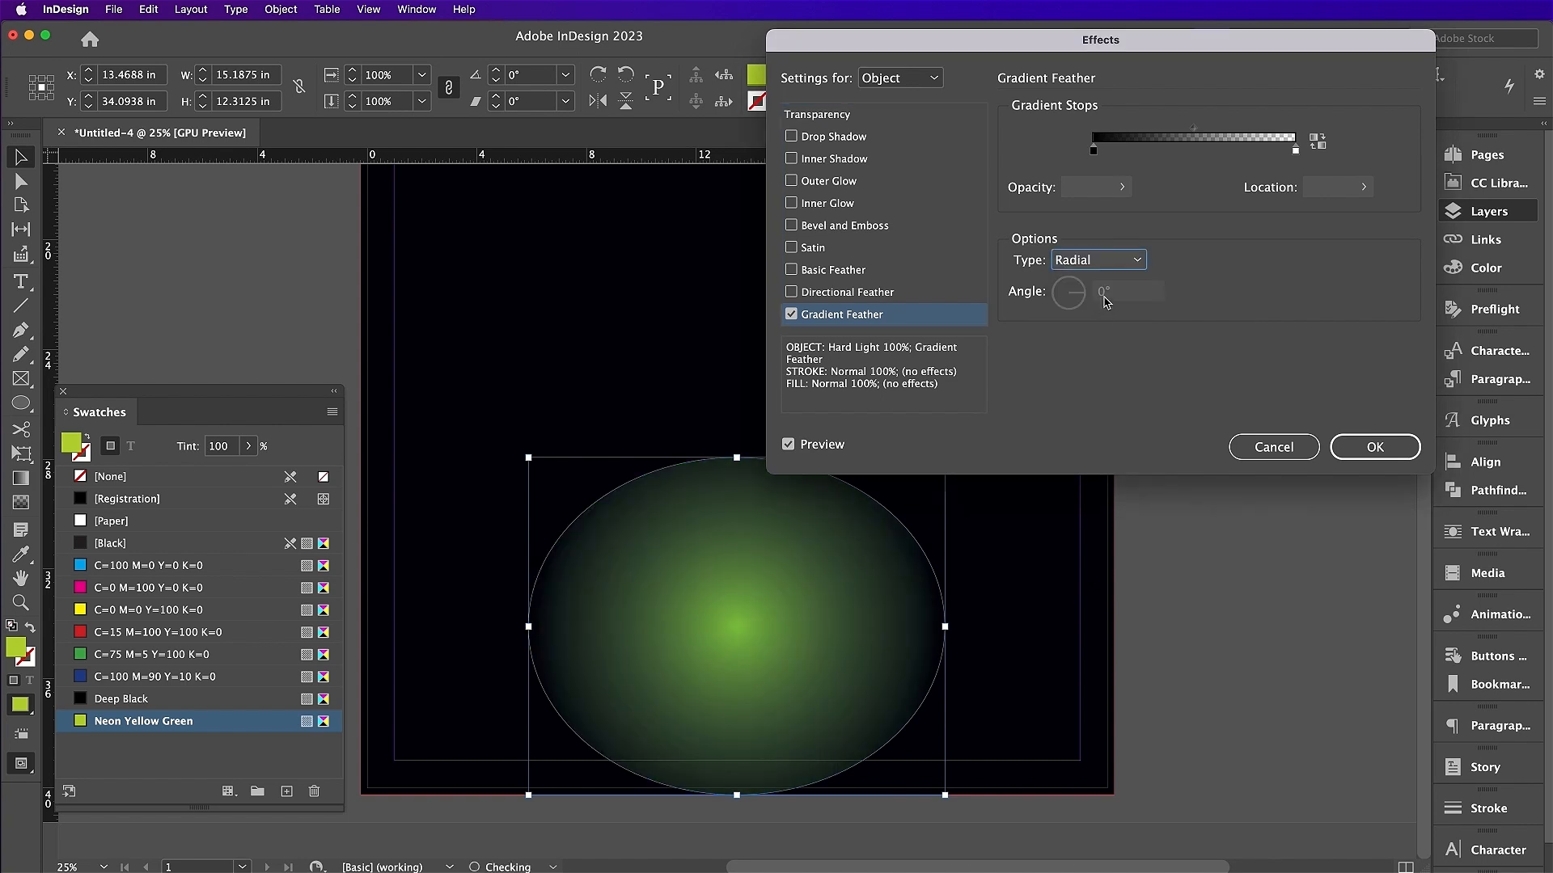
click(1093, 149)
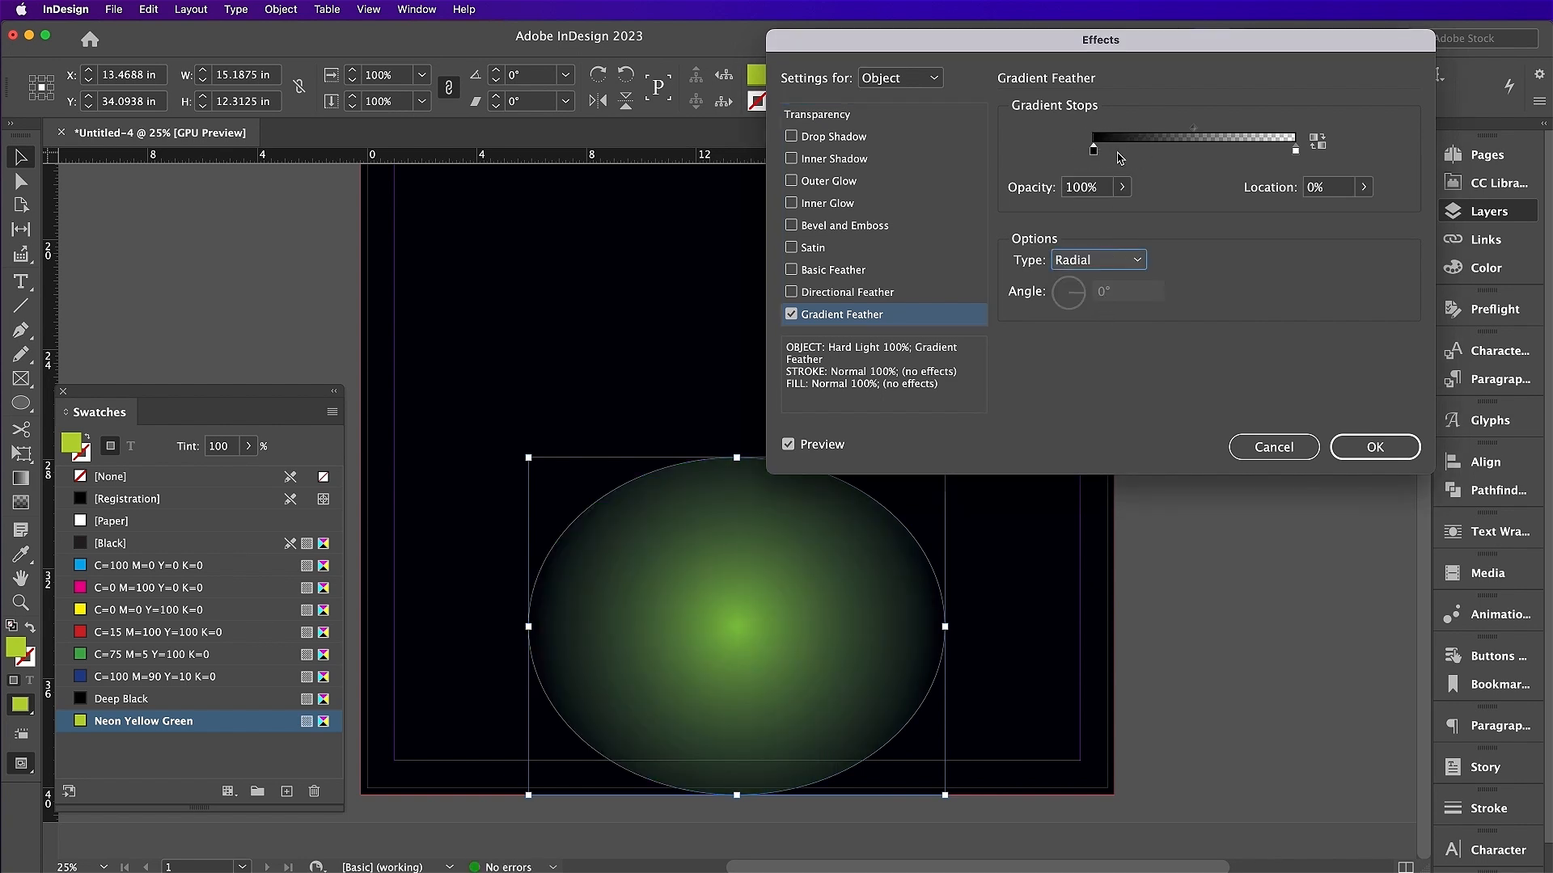
drag(1096, 154, 1123, 154)
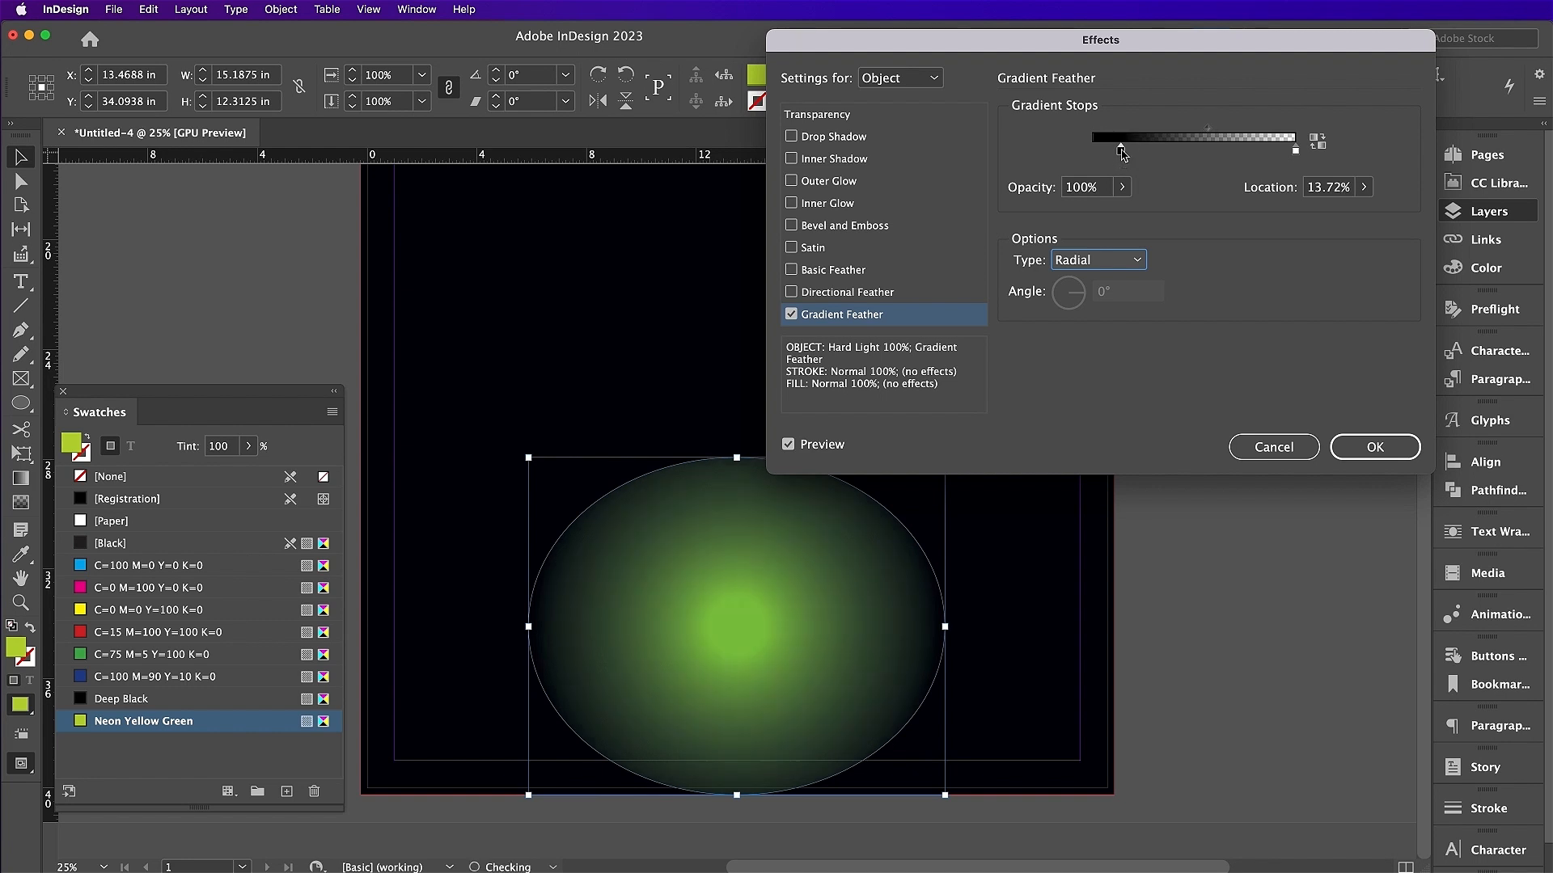
drag(1213, 130, 1177, 128)
drag(1296, 152, 1267, 153)
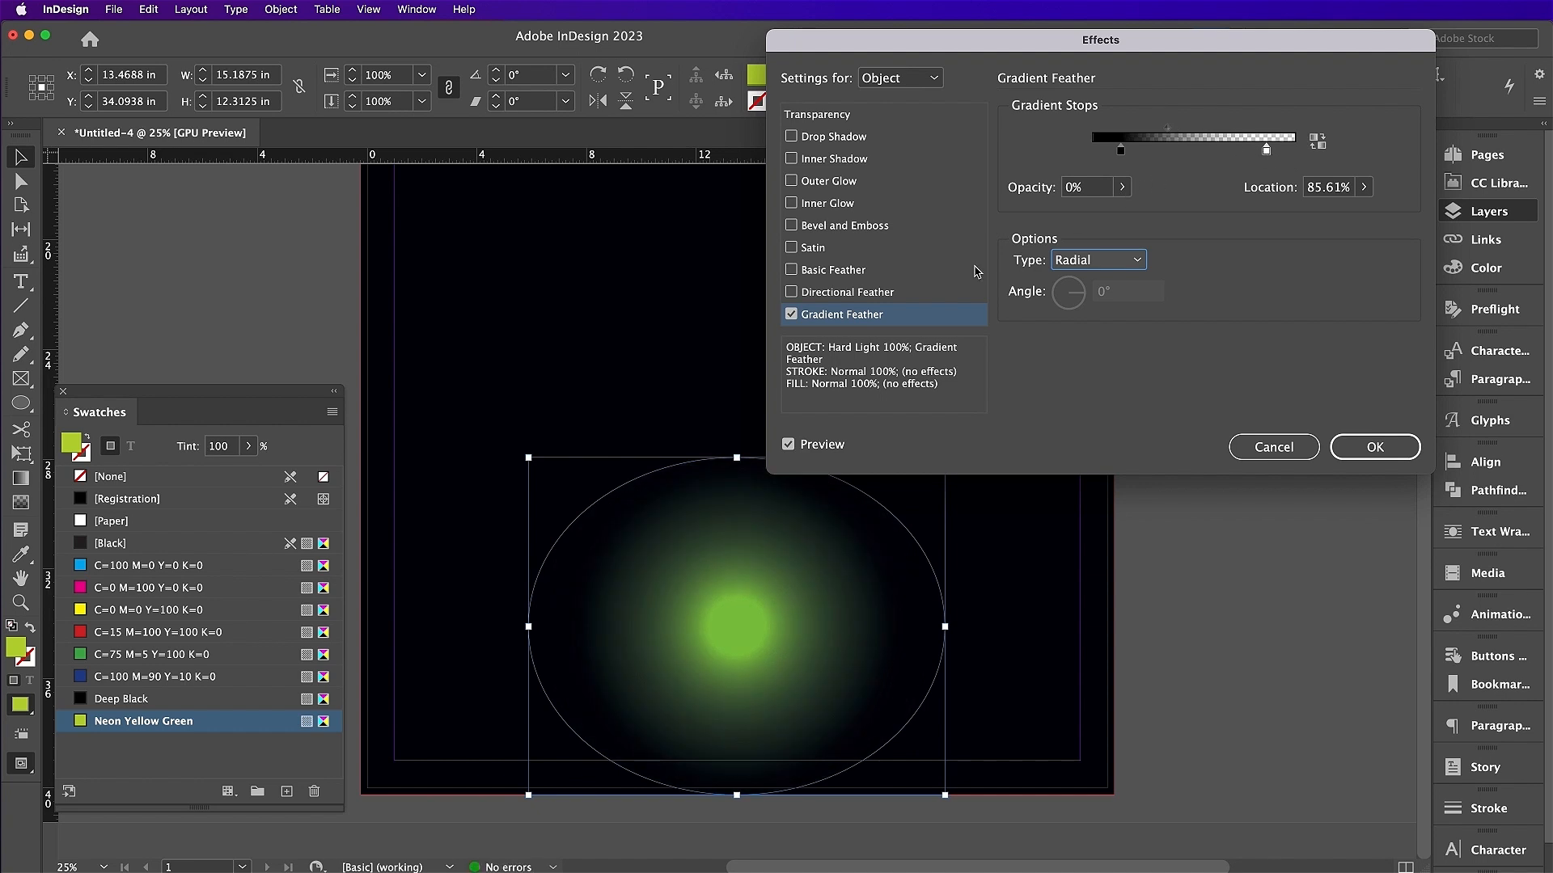
- Add a Directional Feather with an 8 in bottom width to the ellipse and apply the effects
click(898, 295)
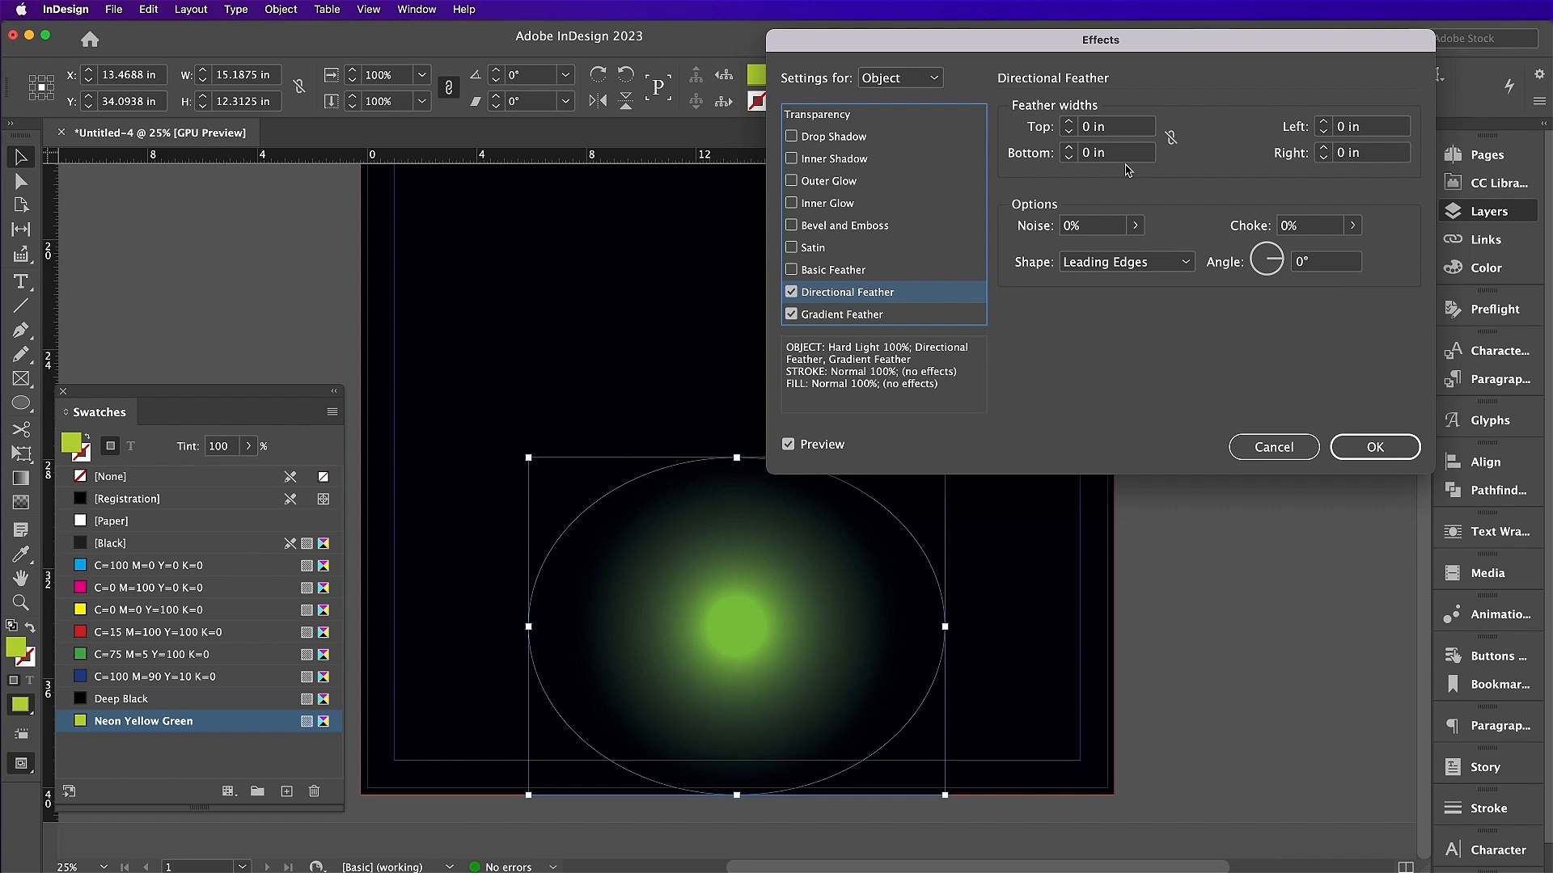
click(1080, 155)
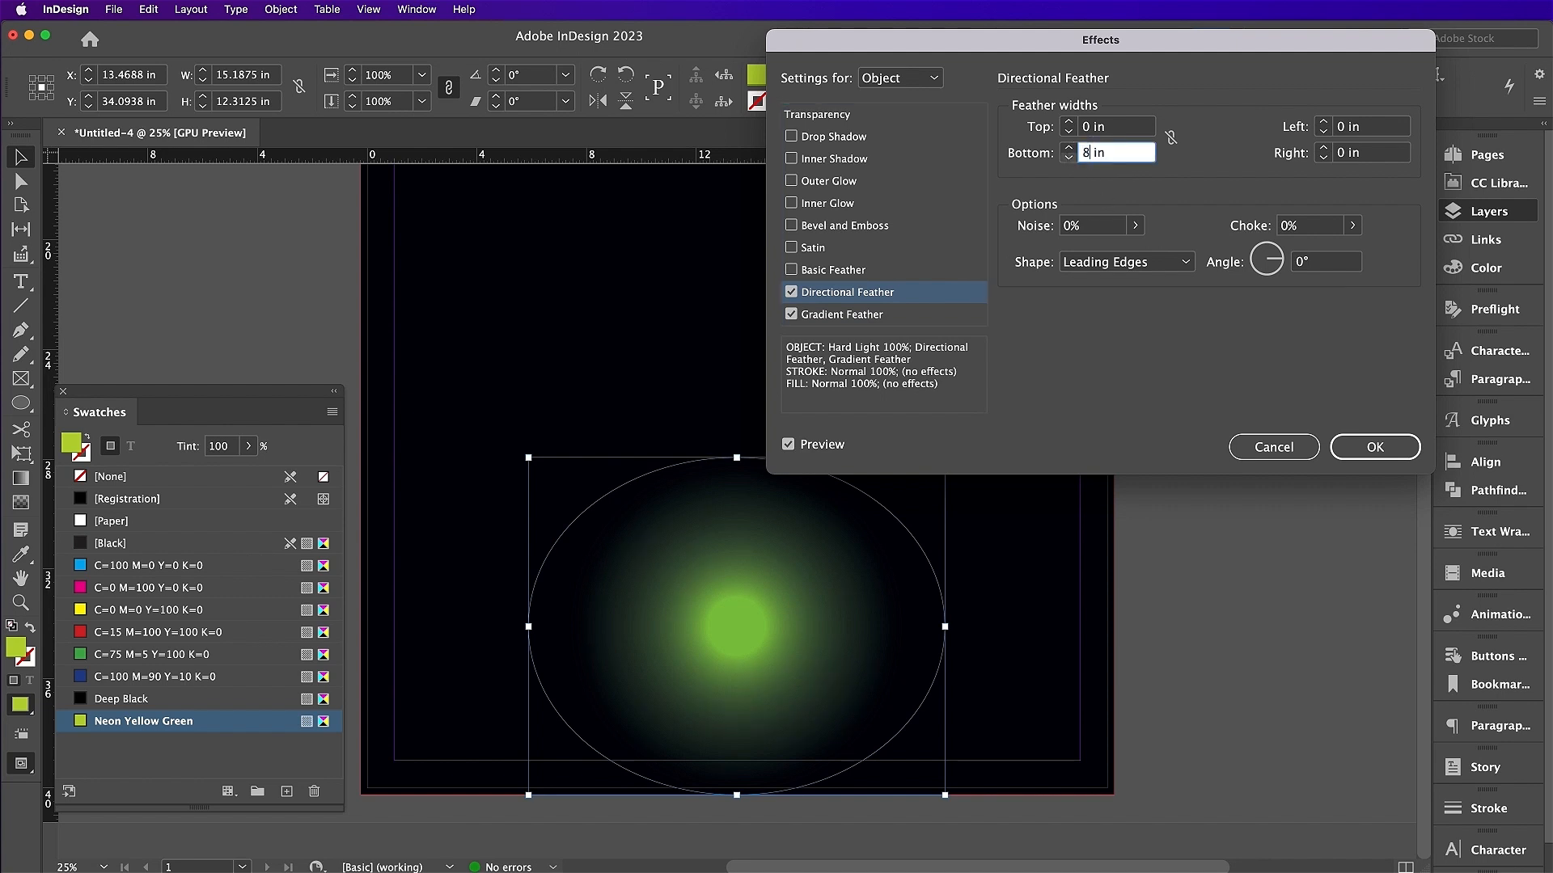
click(1359, 448)
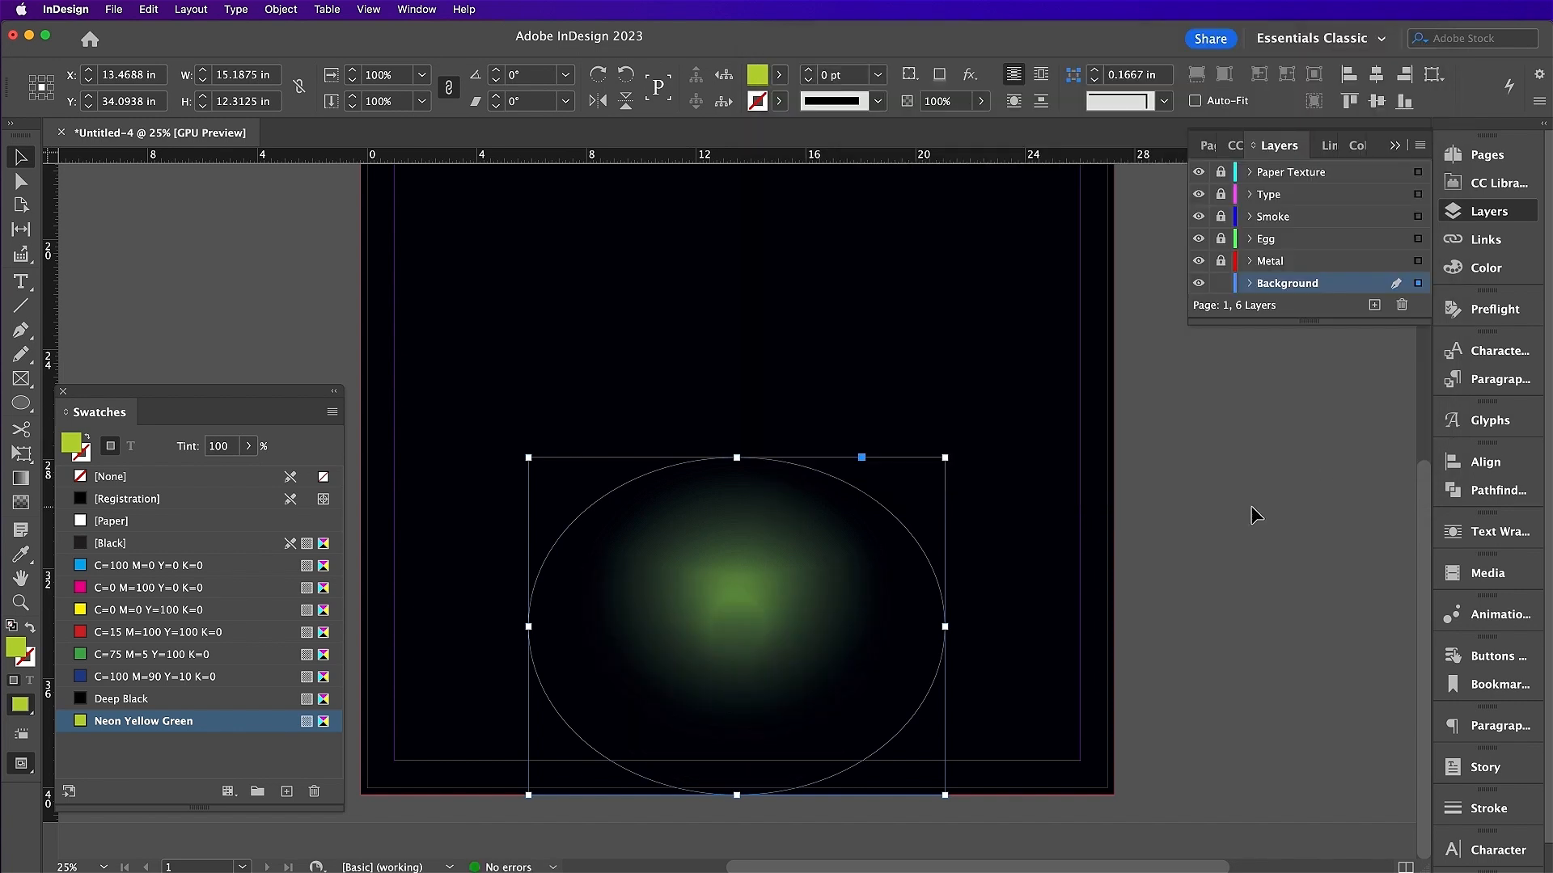
- Unlock the Metal layer, make it active, and lock the Background layer
click(1221, 260)
click(1269, 261)
click(1221, 283)
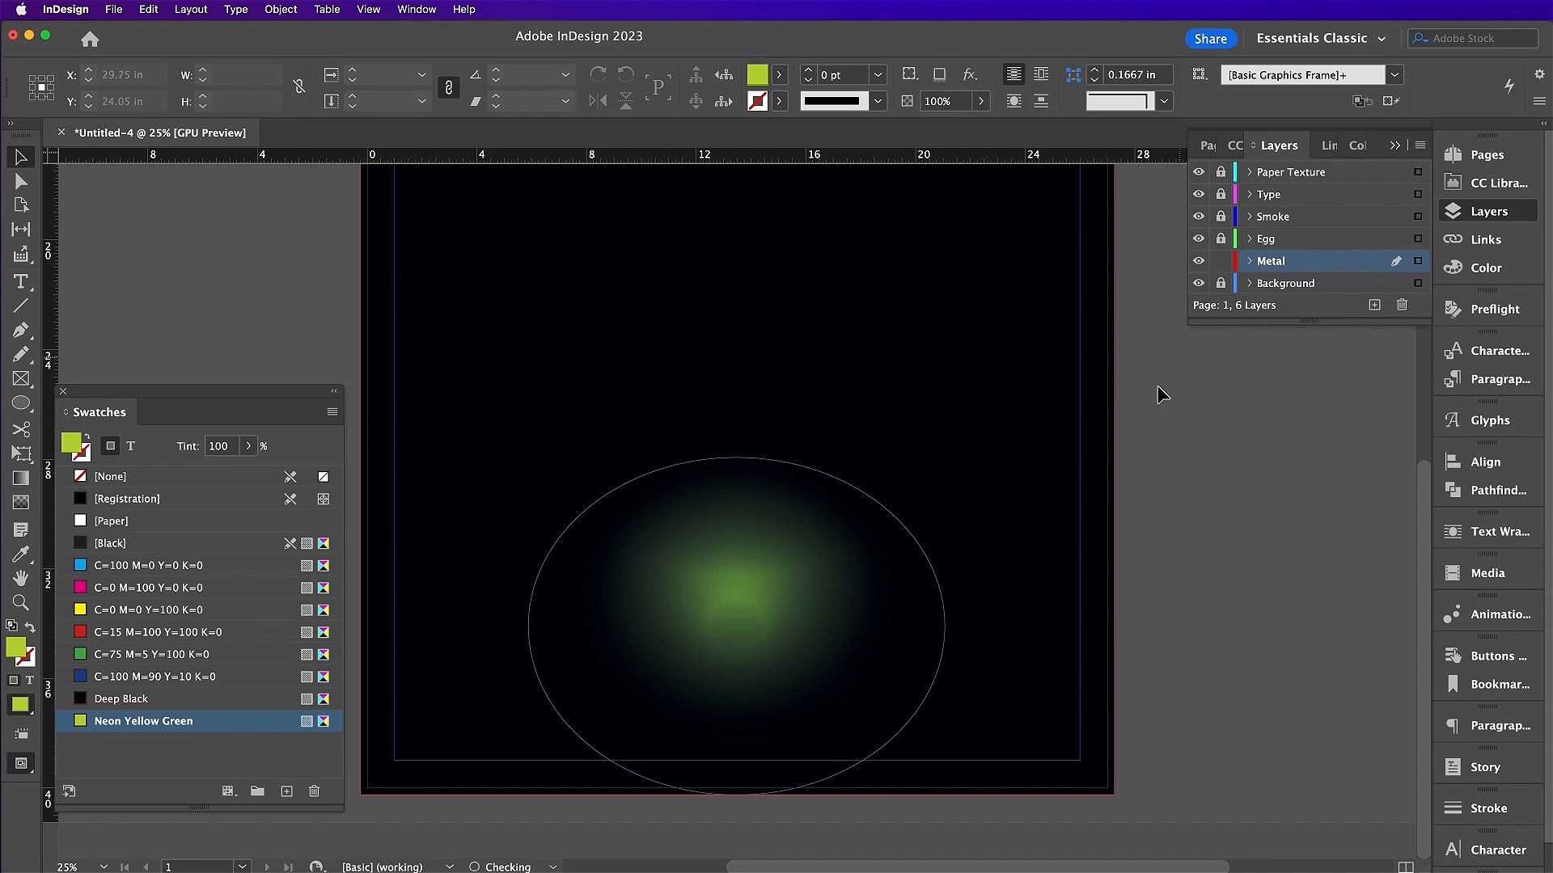
- Draw a 27.5 by 8.55 in frame across the page's bottom bleed and place textured-geometry.jpg in it
key(f)
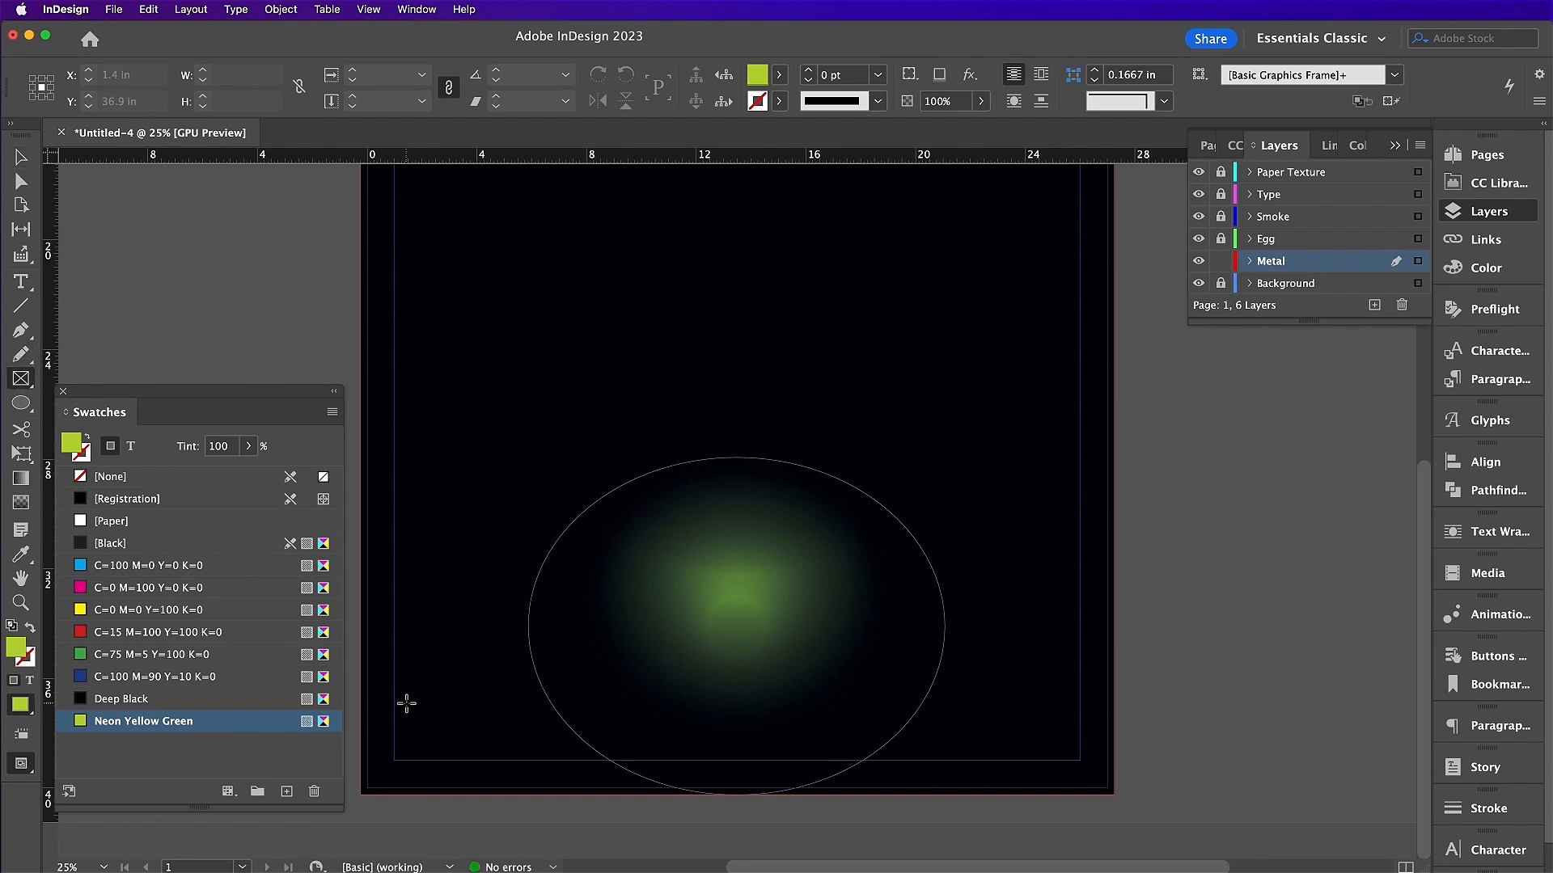
drag(361, 793, 1113, 559)
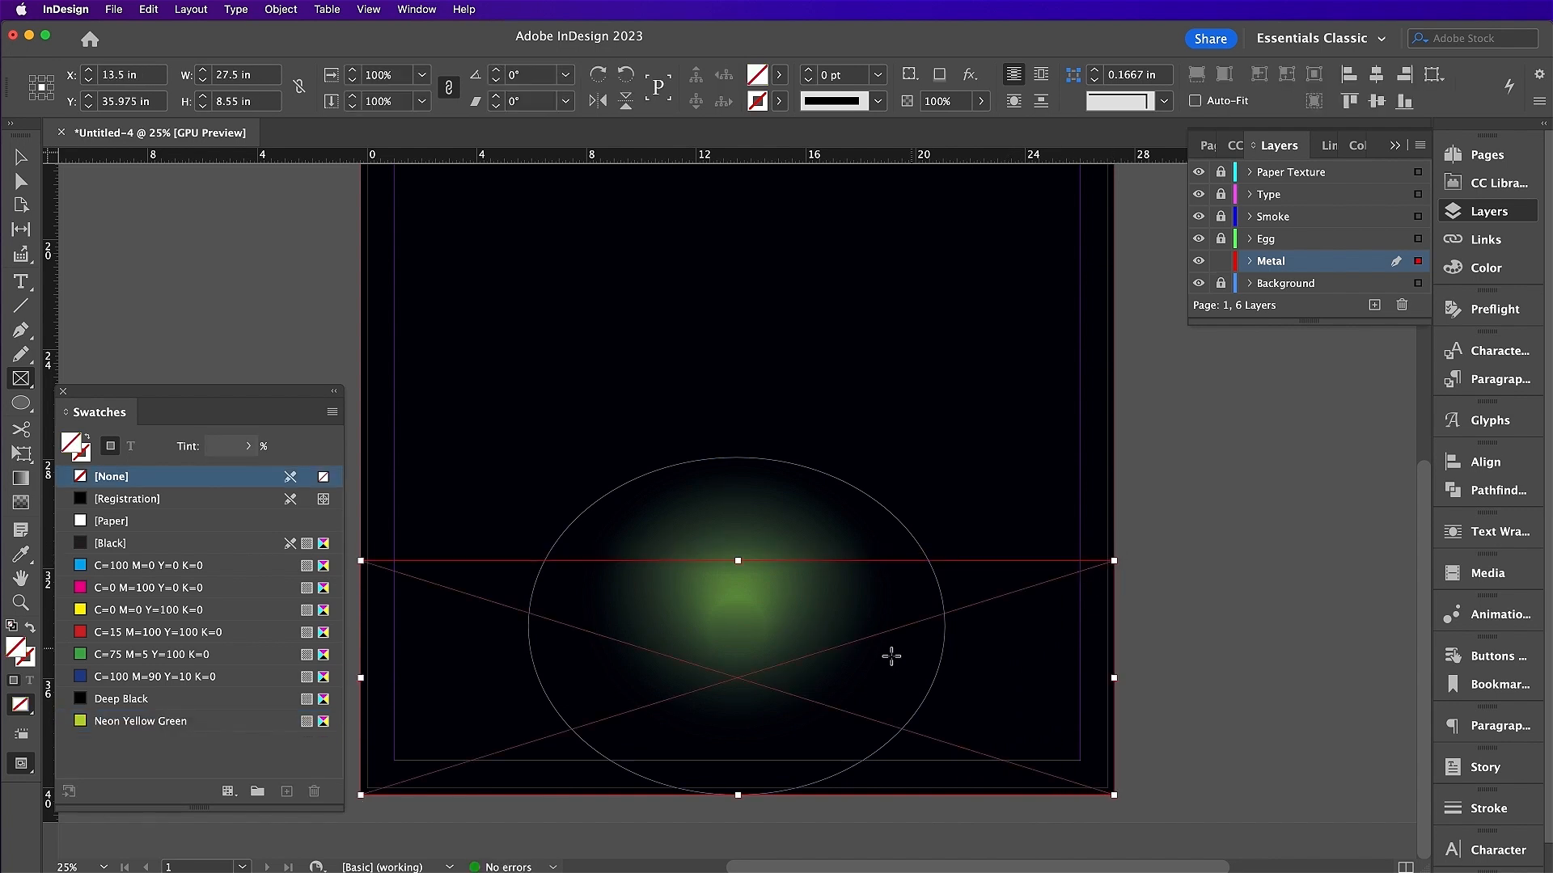
key(super+d)
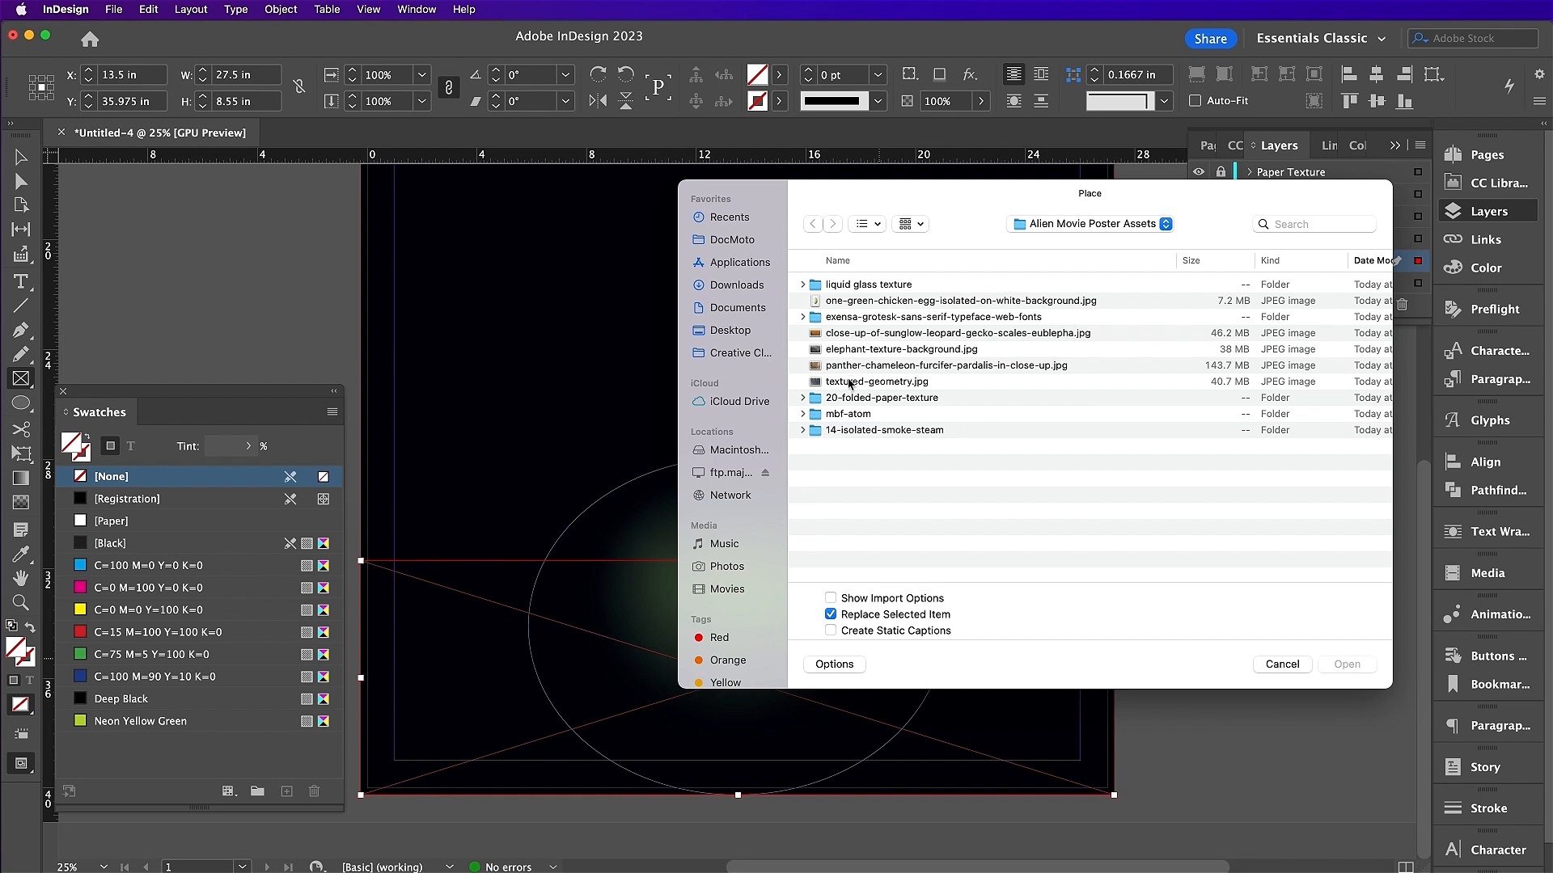
double_click(849, 381)
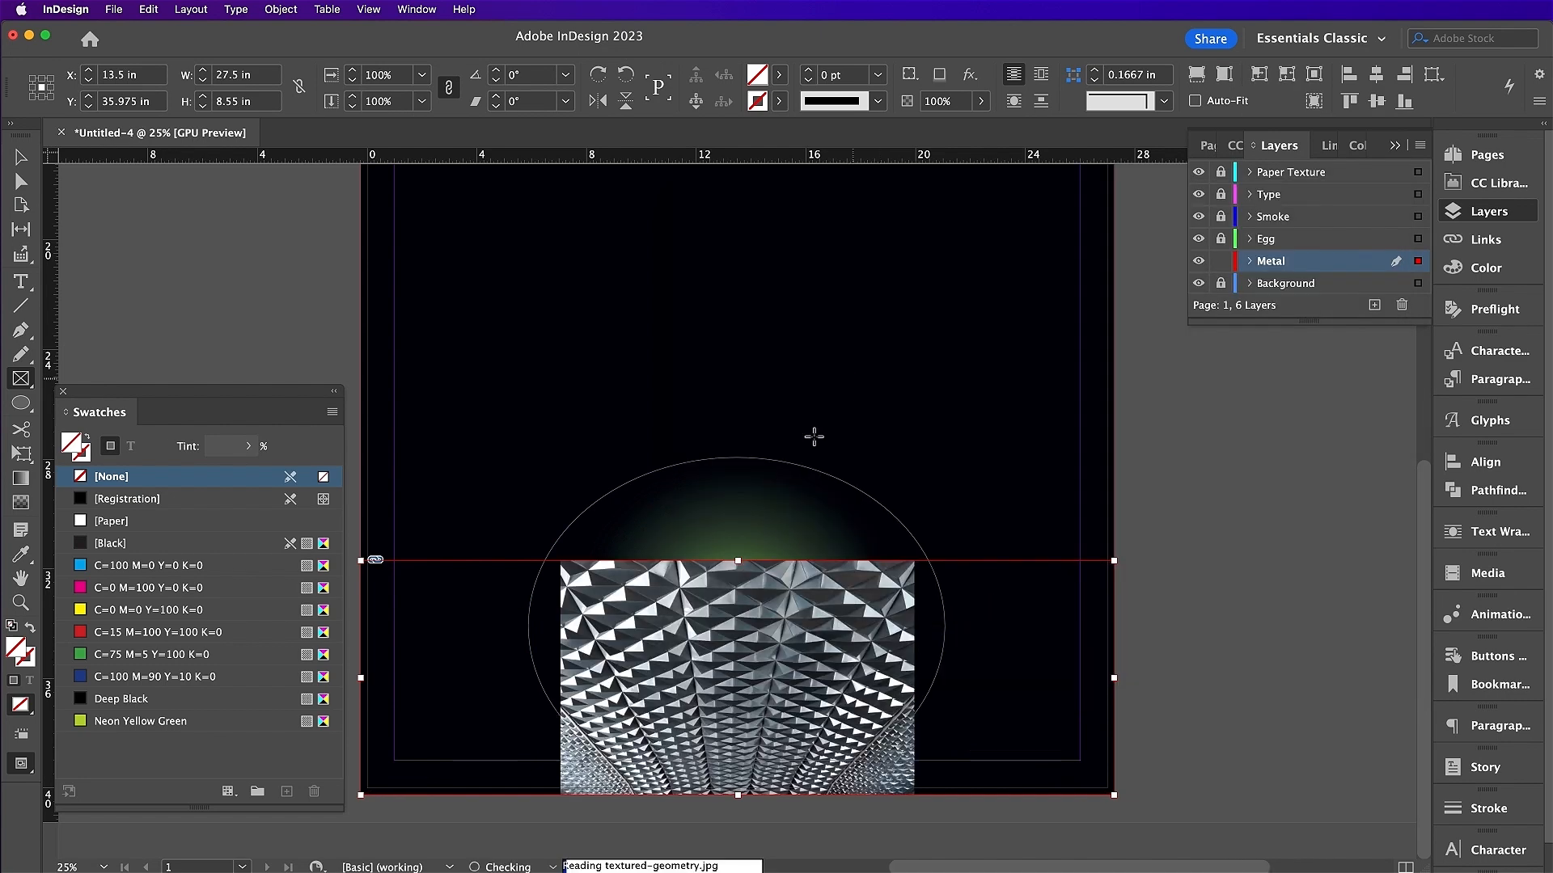
- Turn the placed metal image upside down, scale it to 27.5 in wide, and reposition it to fill the frame
key(v)
key(alt+super+c)
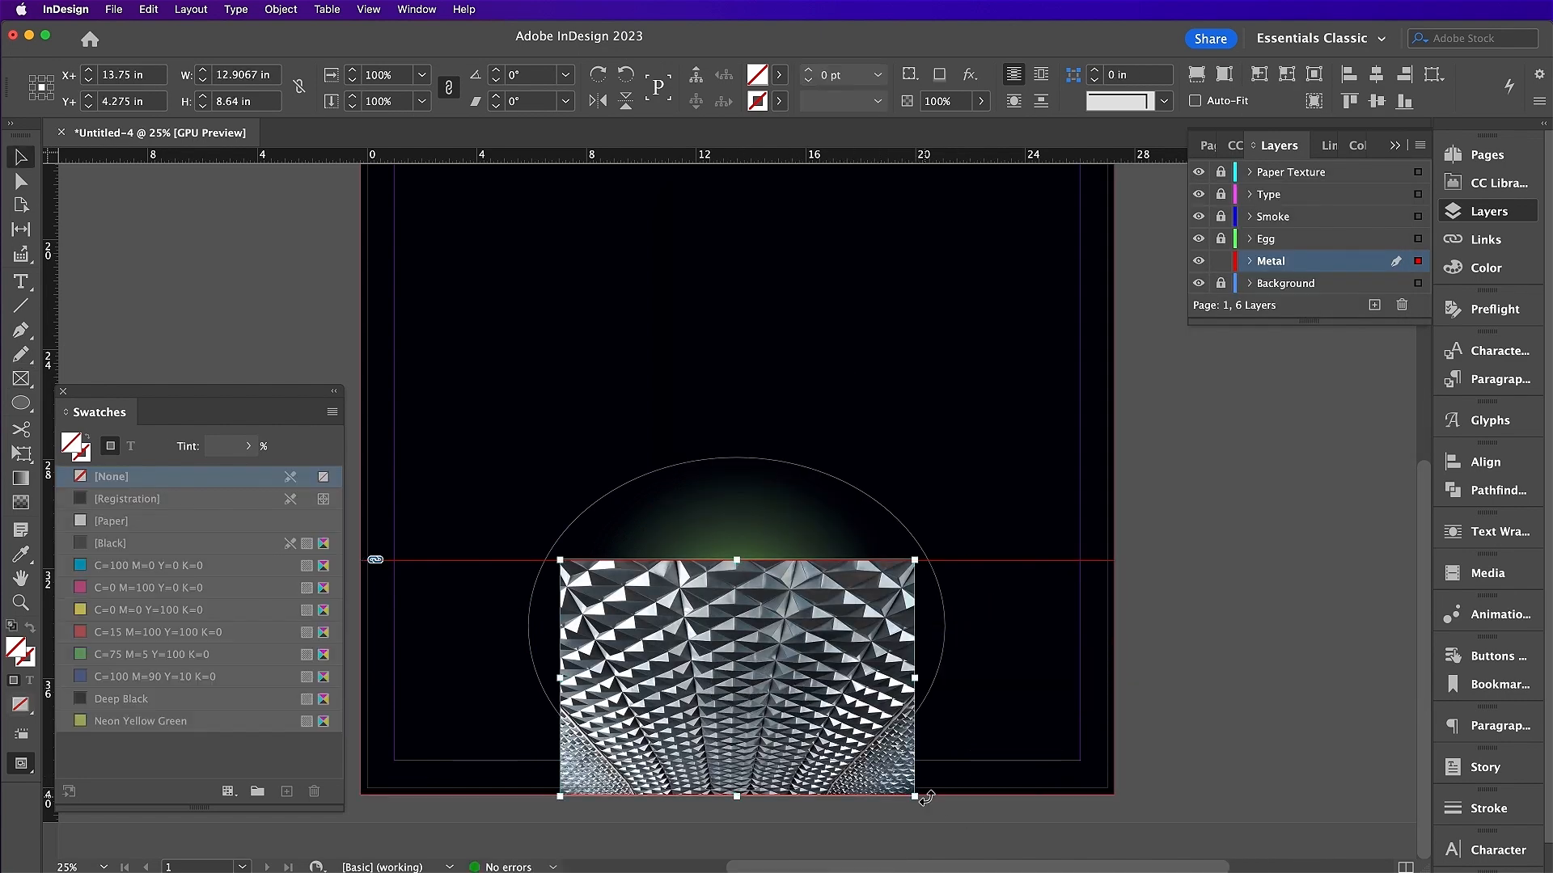
drag(922, 796, 565, 574)
drag(915, 678, 1113, 645)
drag(562, 647, 362, 652)
drag(797, 619, 805, 758)
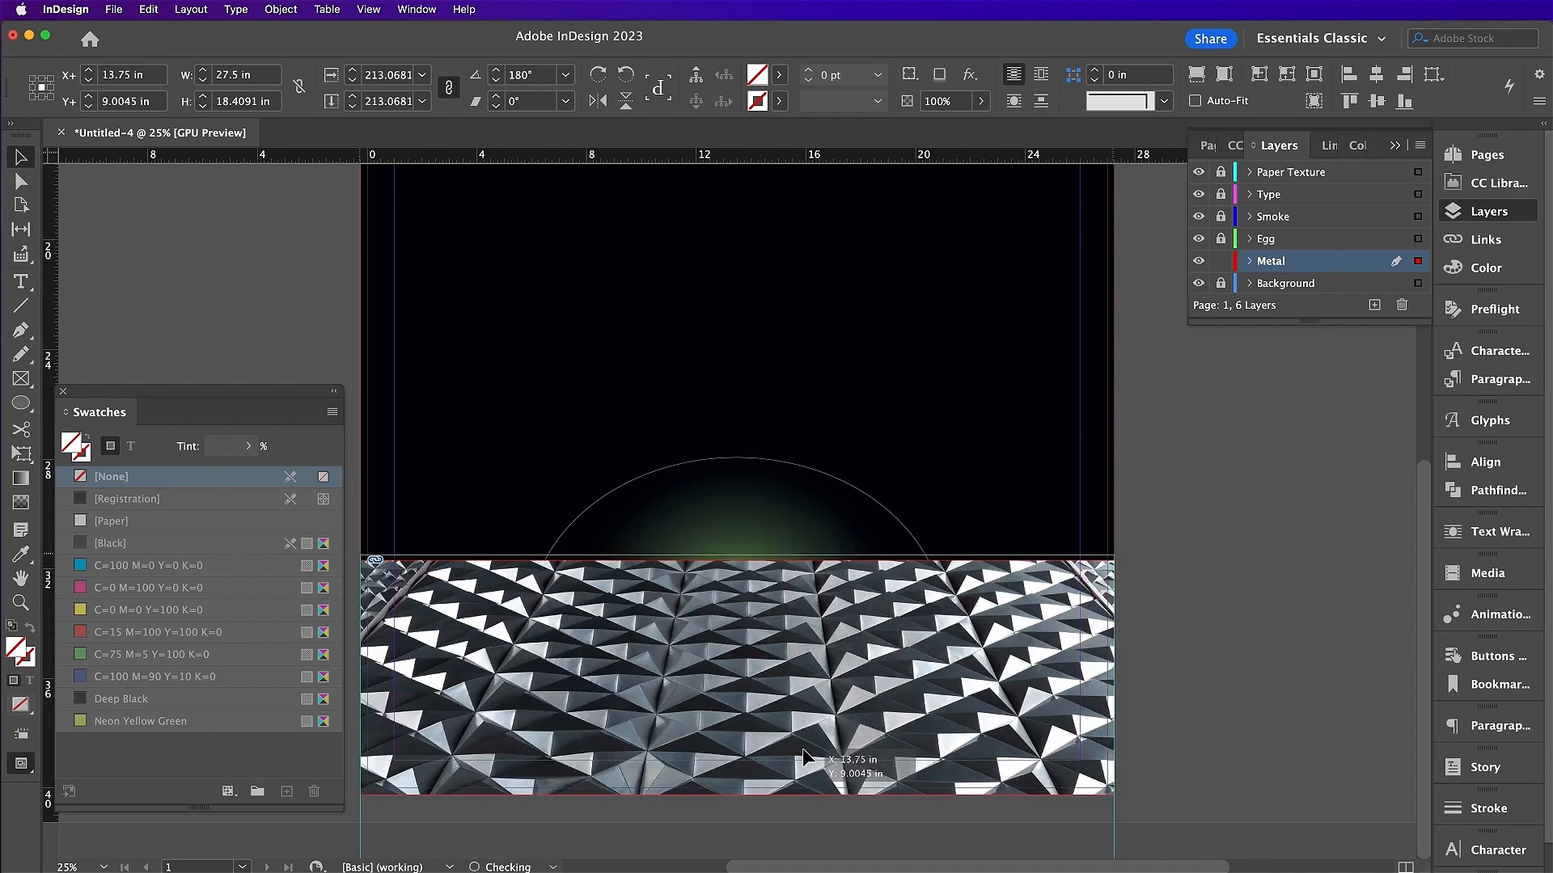
click(1224, 658)
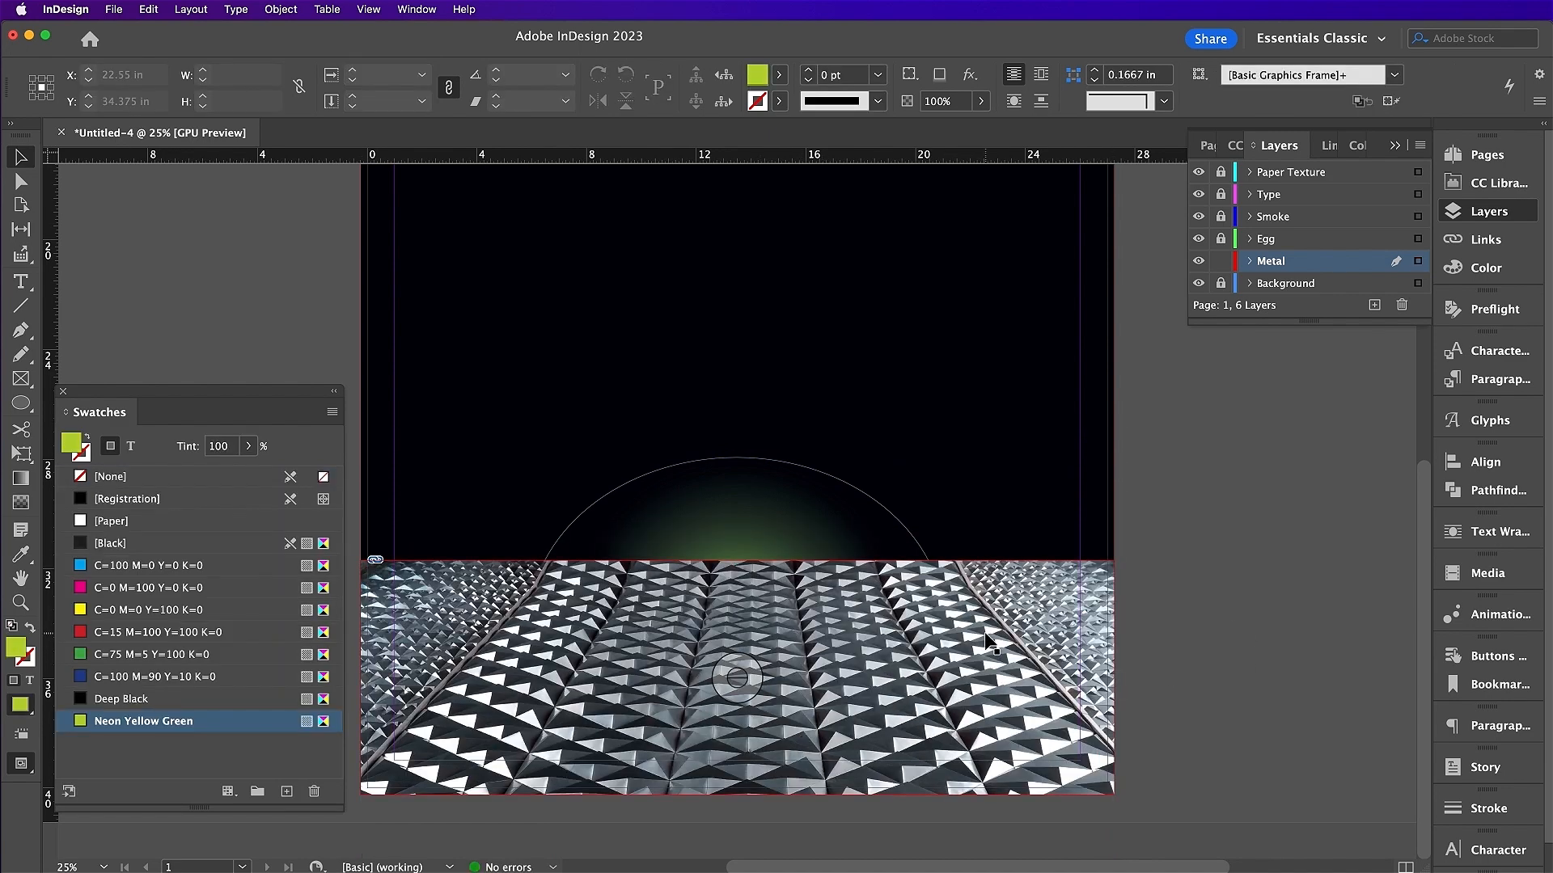
- Add a linear Gradient Feather at a 90° angle to the metal image frame
click(1033, 660)
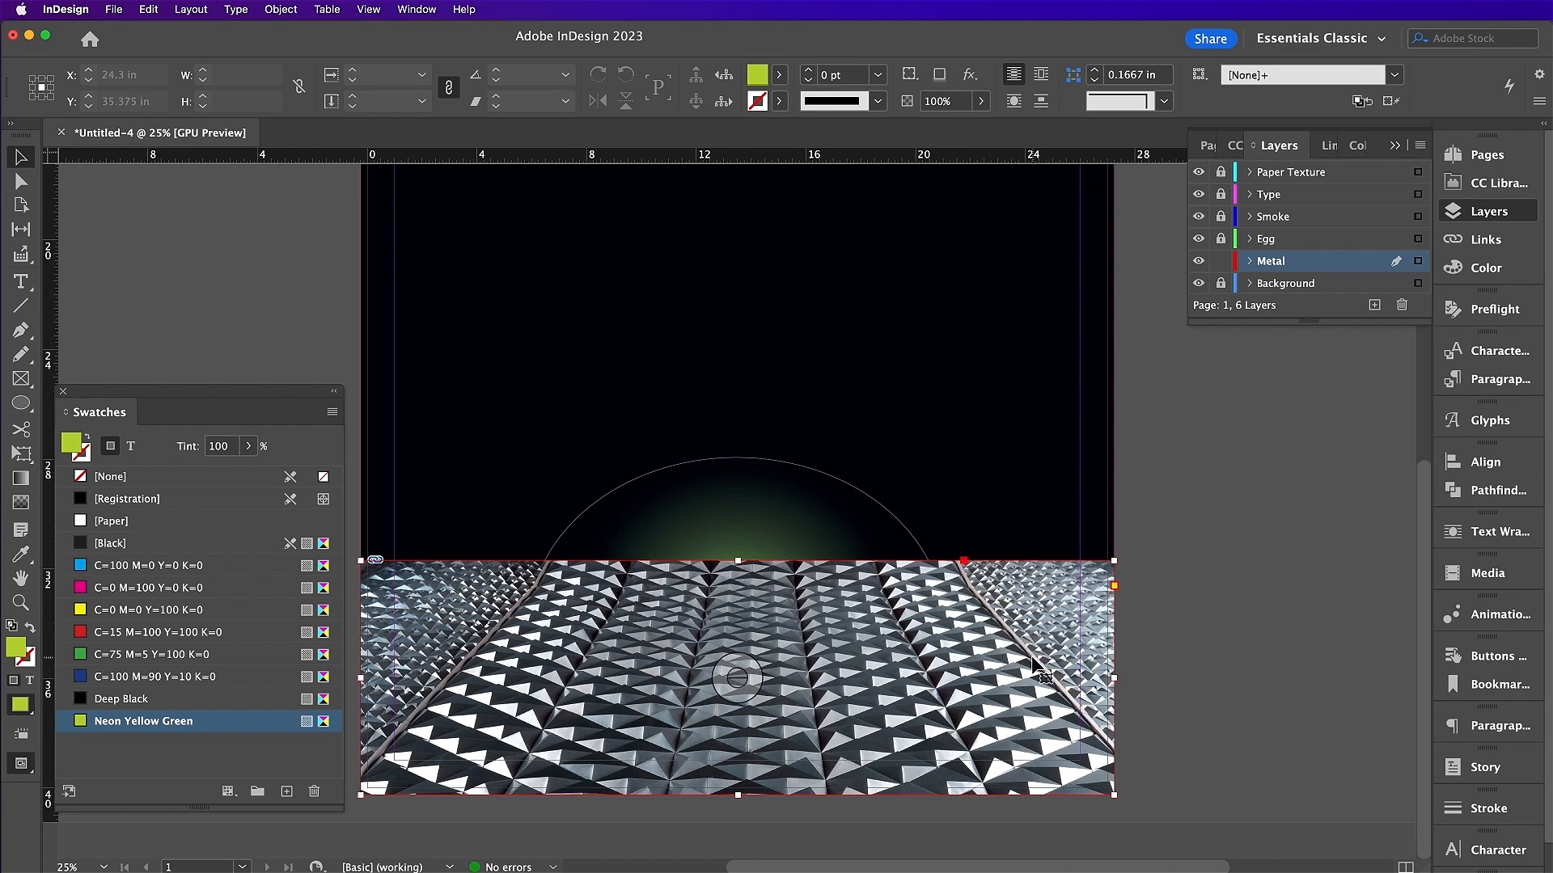
click(281, 9)
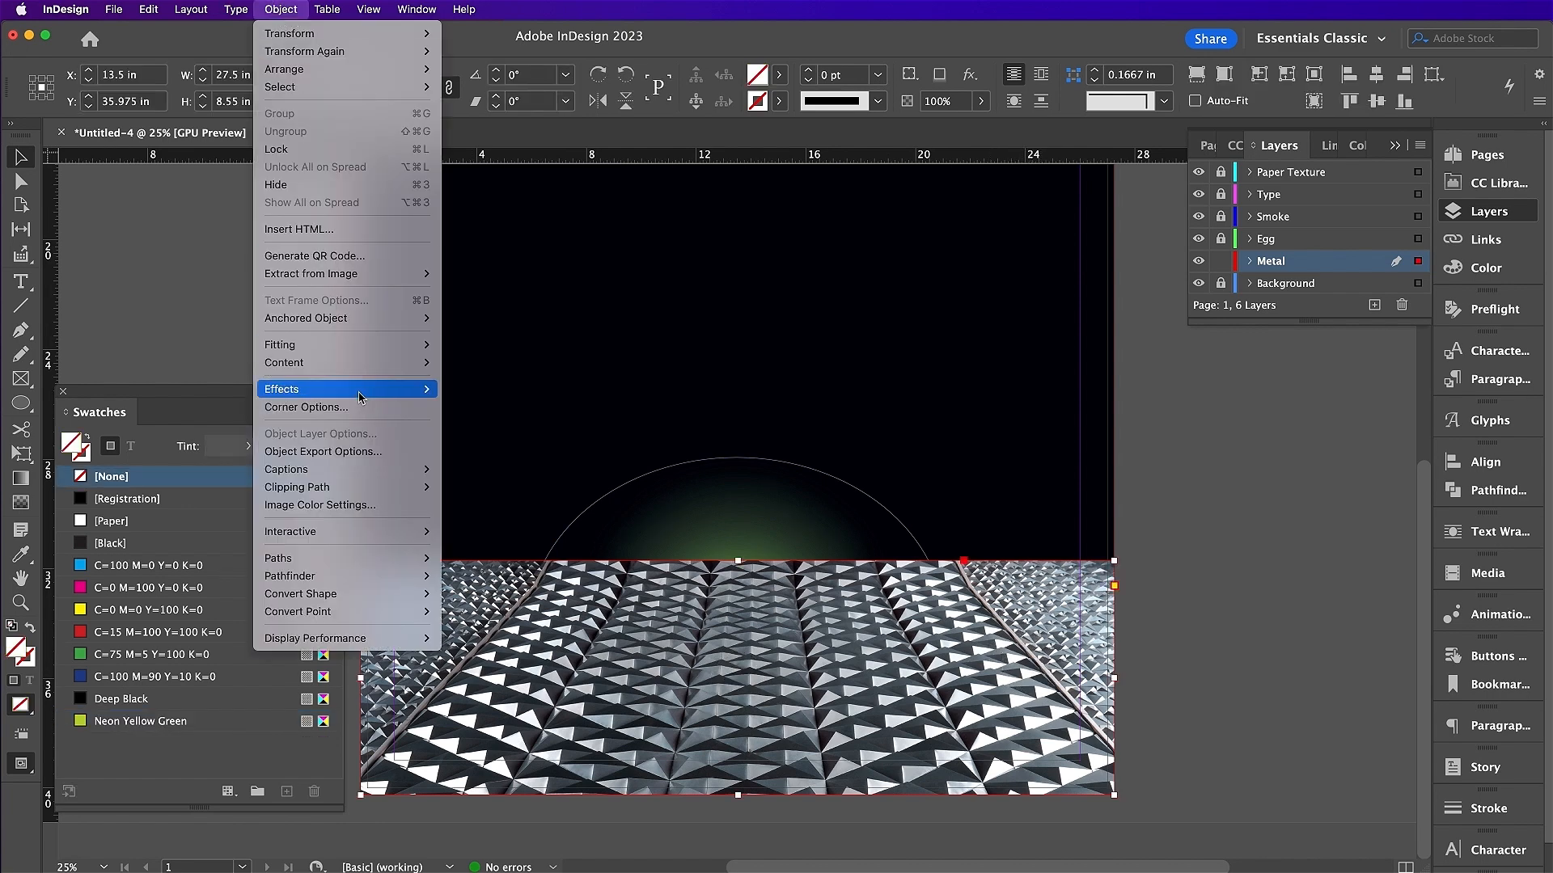
mouse_move(359, 397)
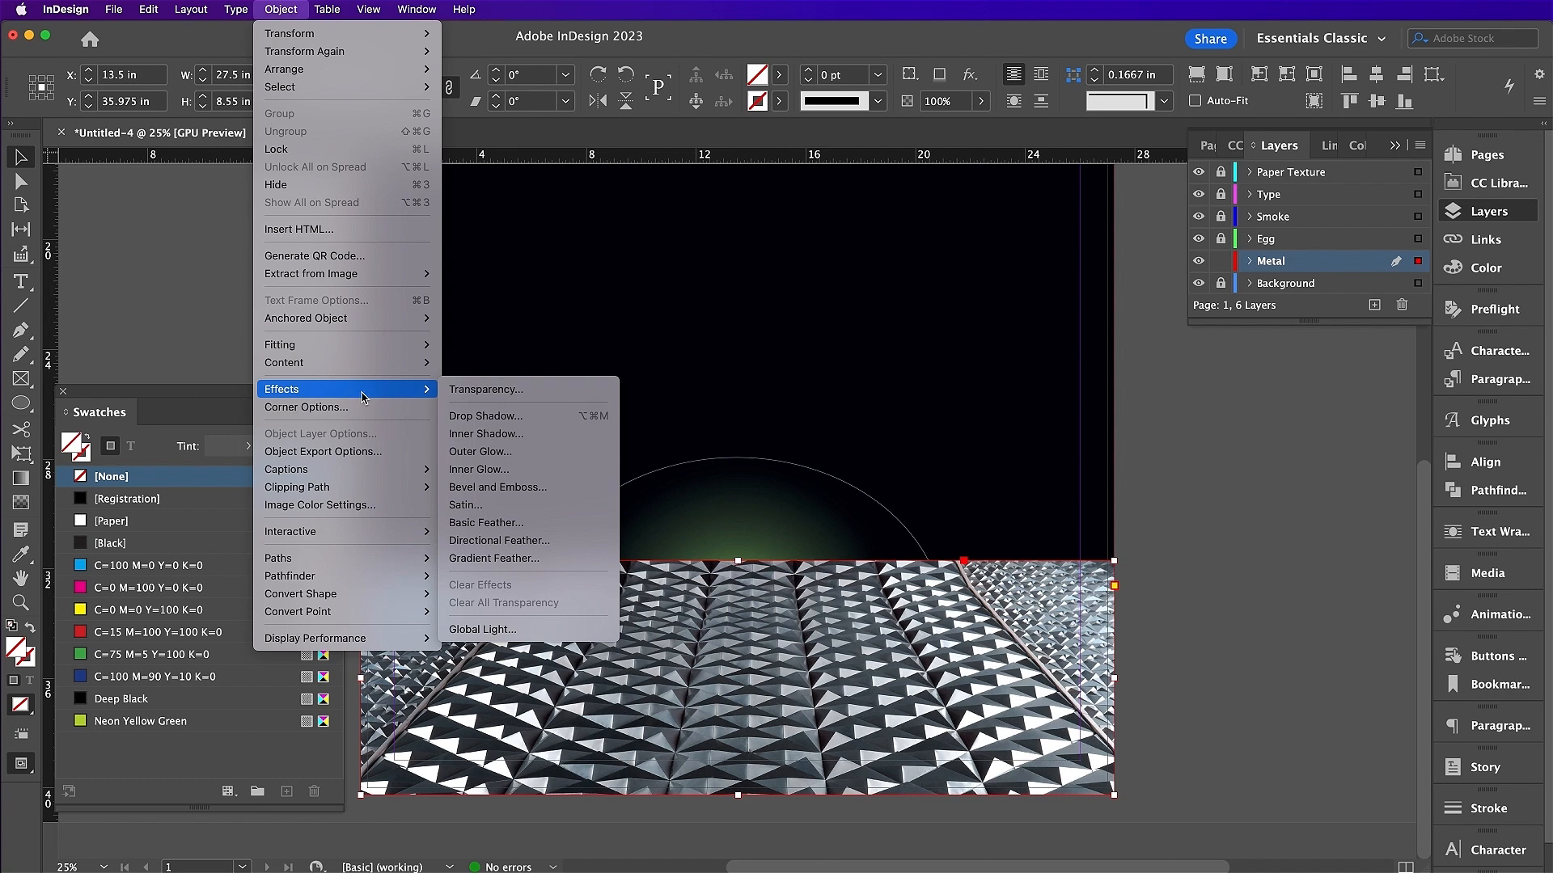
click(488, 558)
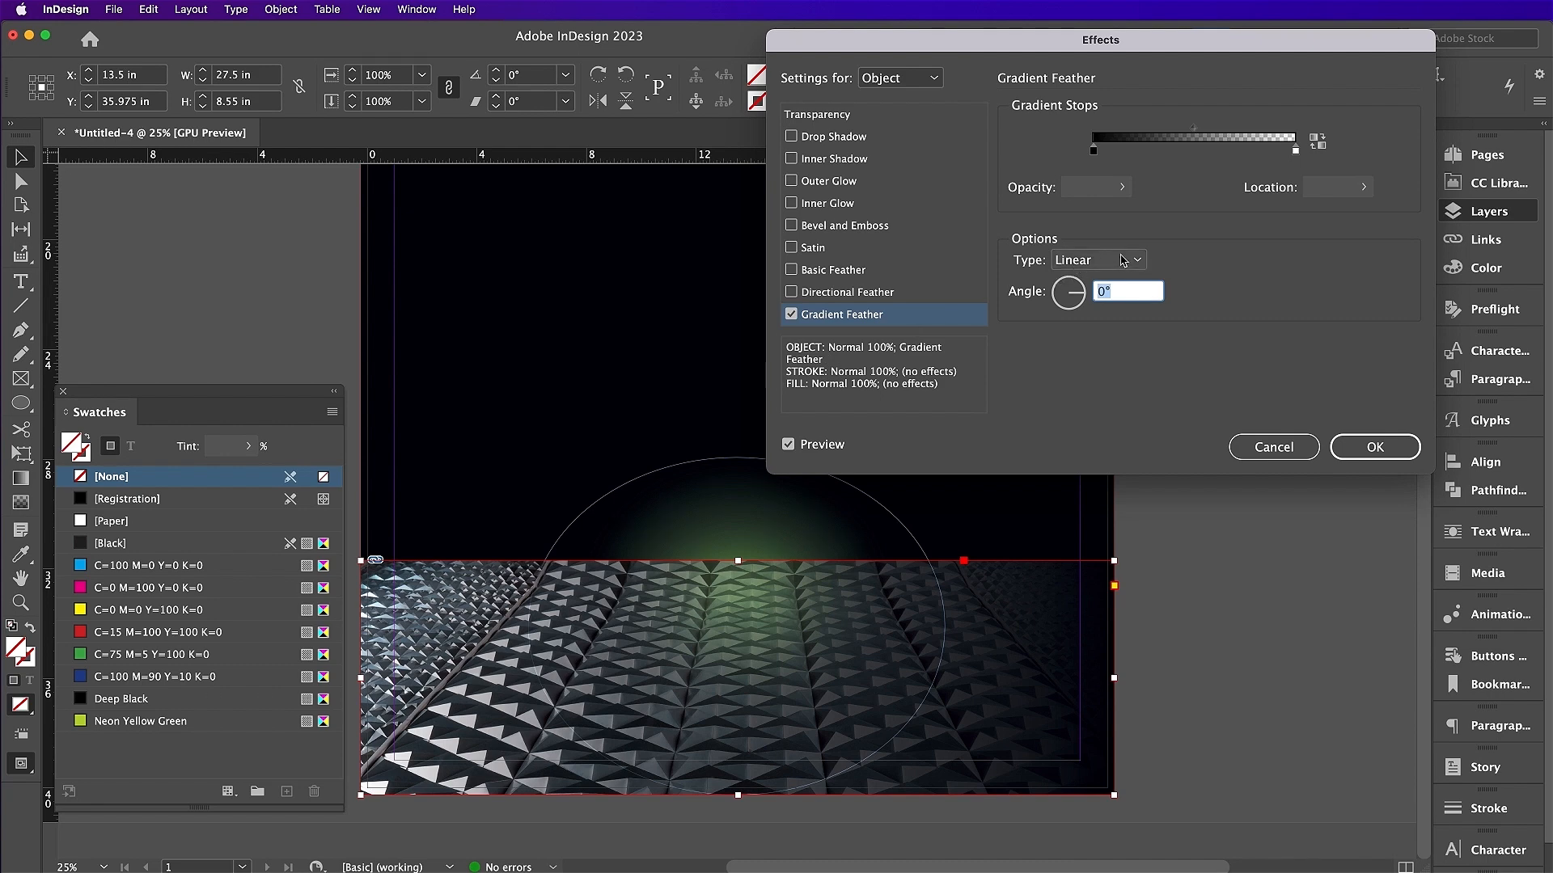
click(1100, 293)
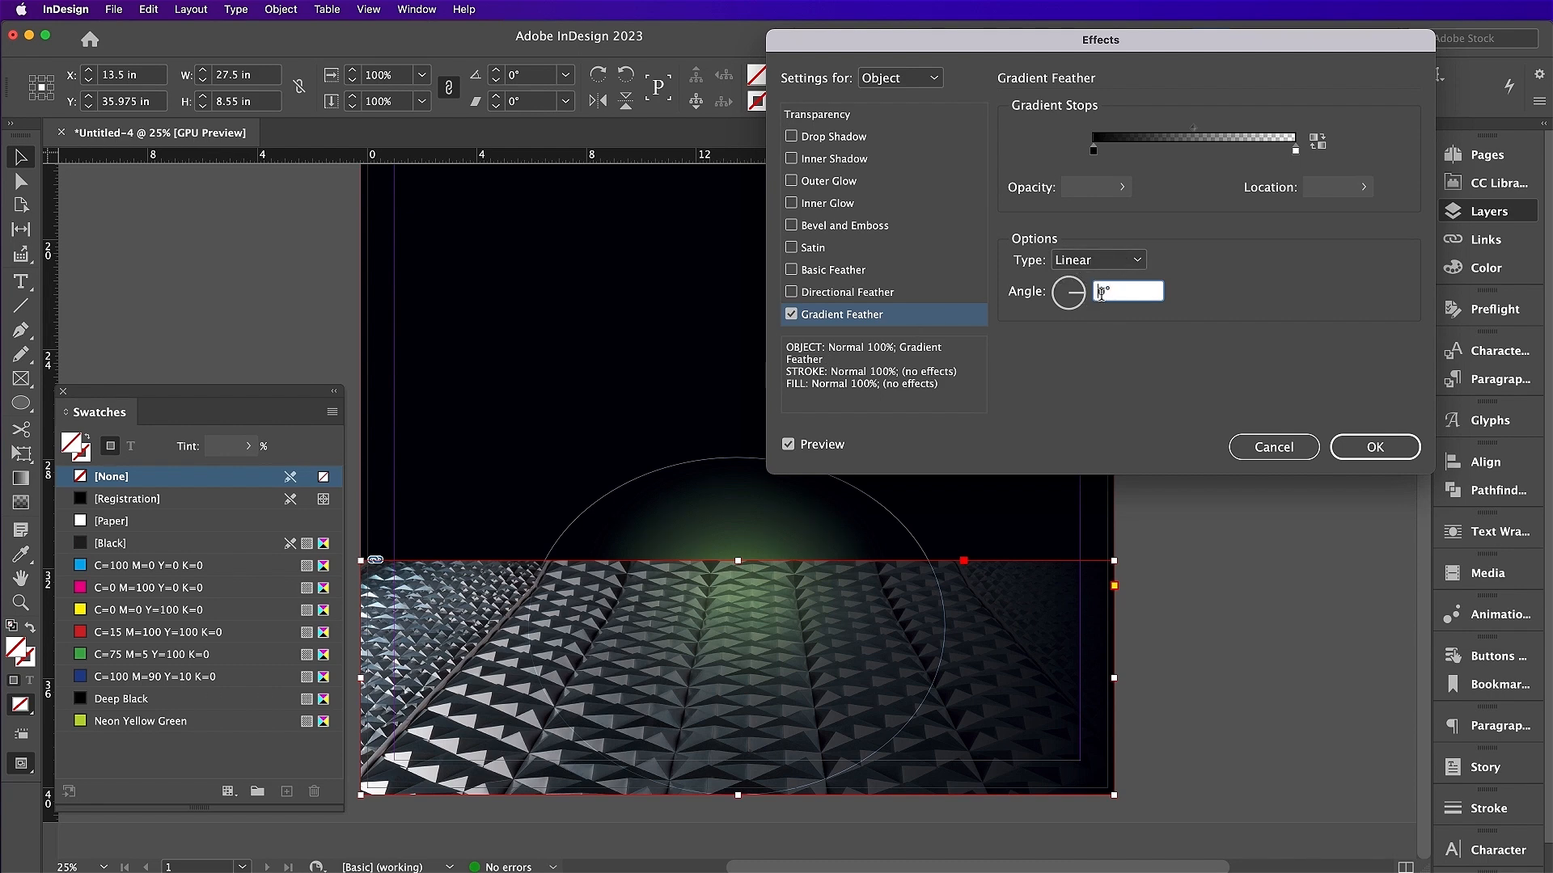
text(9)
- Set the metal frame's gradient feather to an opaque stop at about 61% and a midpoint at about 49%, and apply it
drag(1094, 149, 1218, 155)
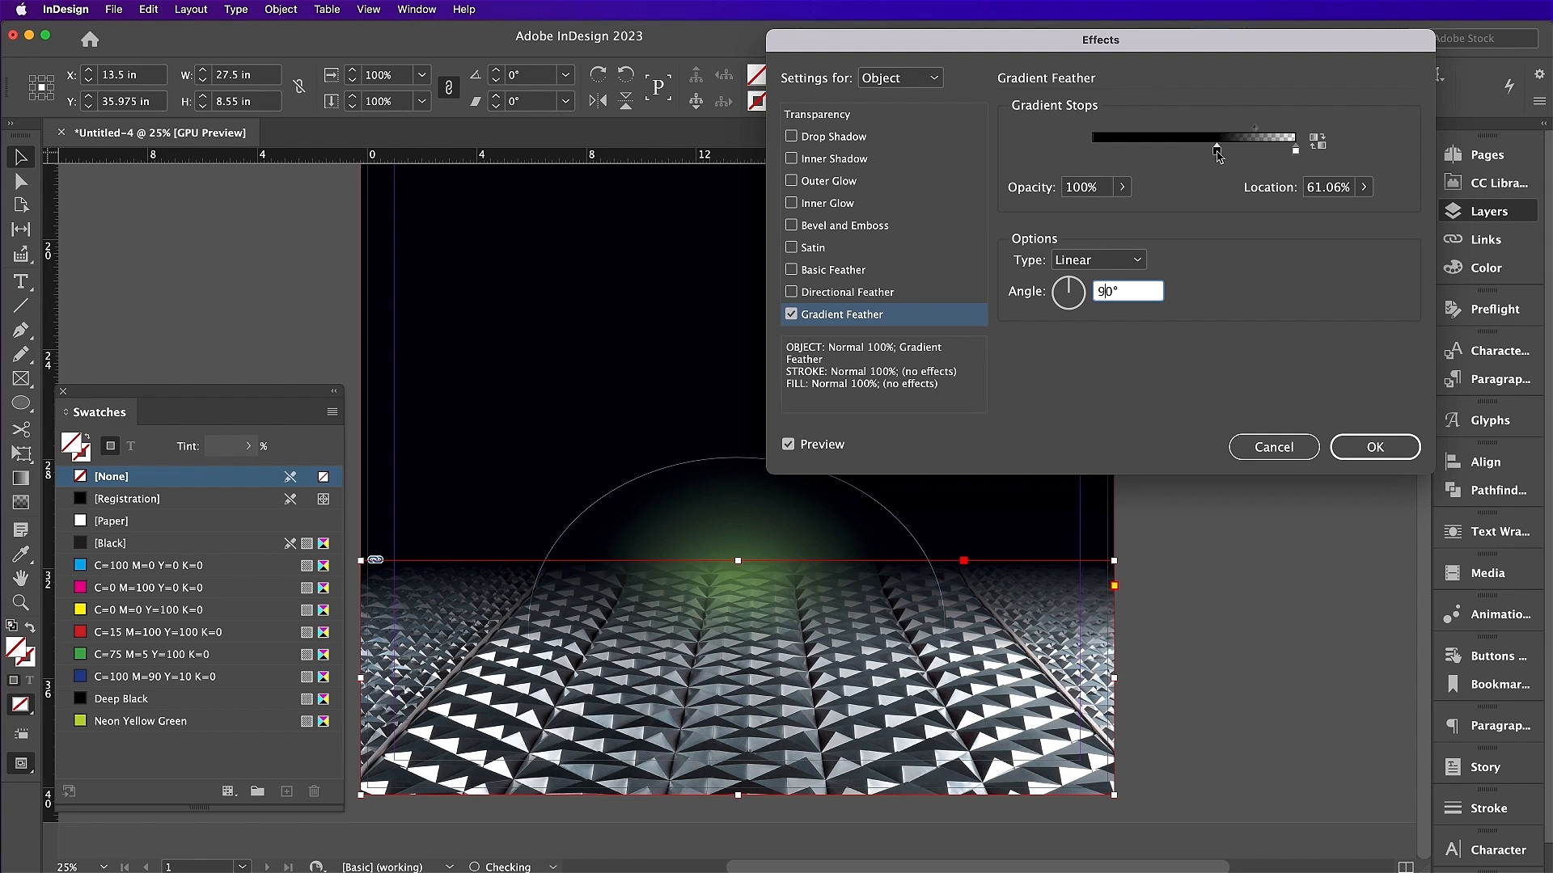
click(1255, 131)
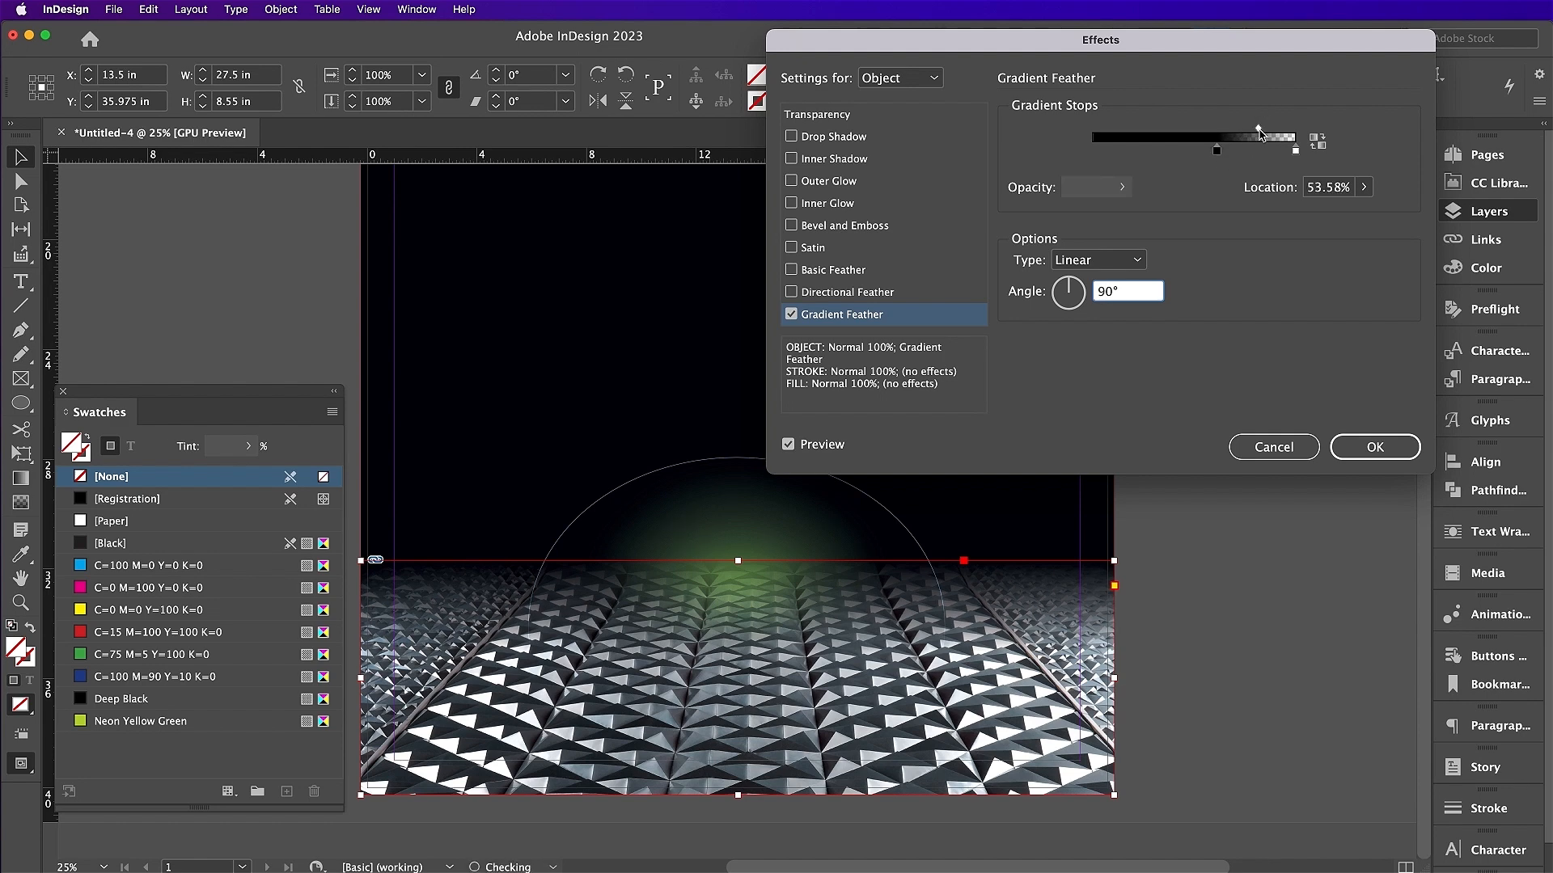
click(1255, 131)
drag(1256, 134, 1256, 134)
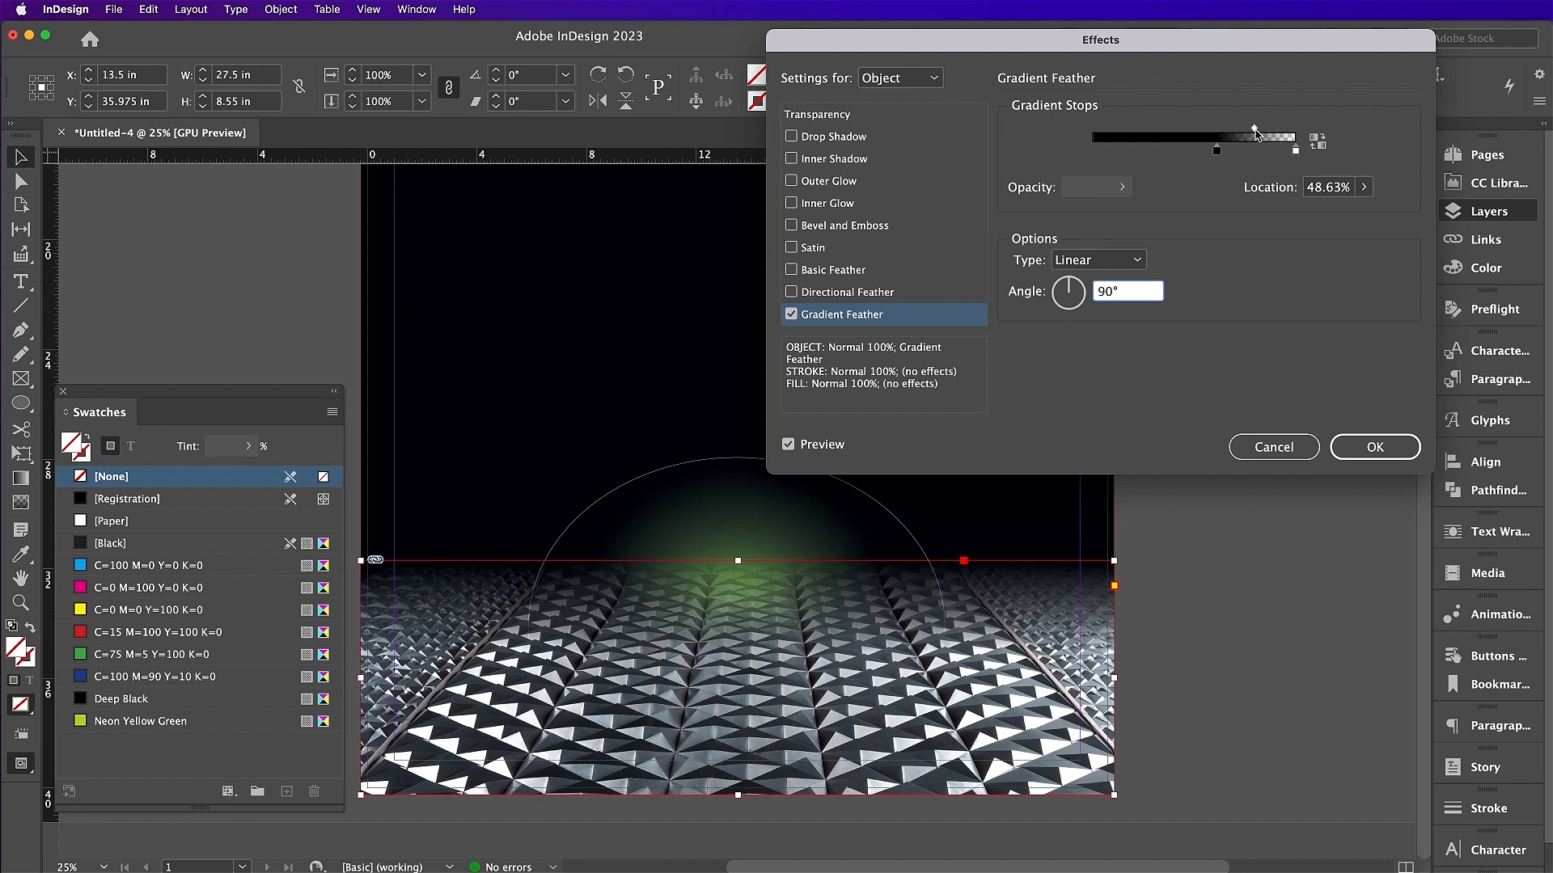
click(1372, 445)
- Copy the feathered metal image frame and paste the duplicate in place on the Metal layer
click(148, 10)
click(153, 96)
click(142, 11)
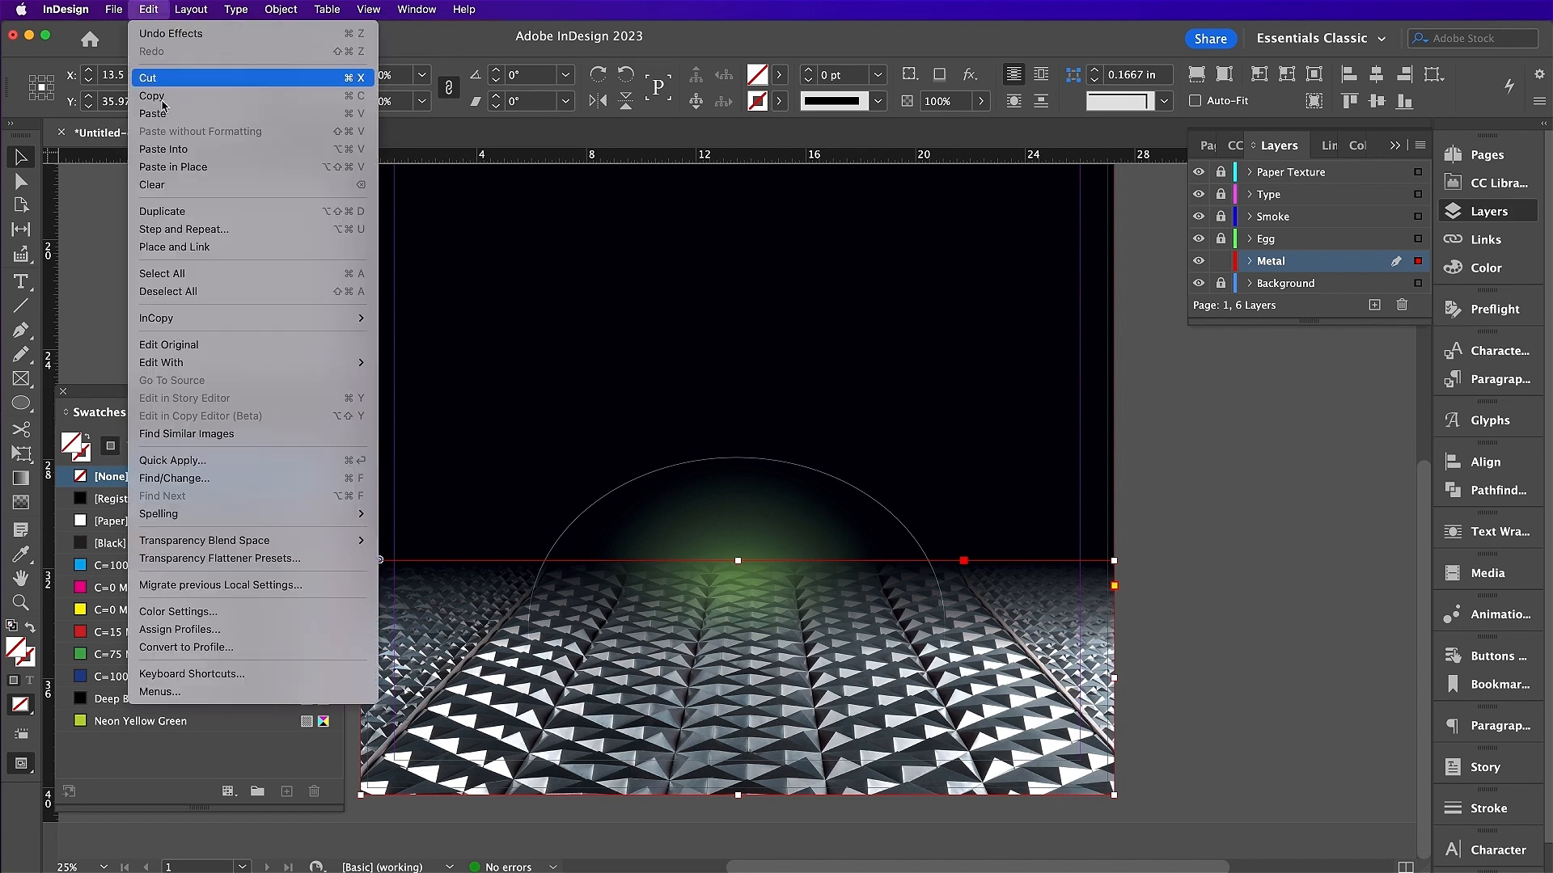
click(185, 168)
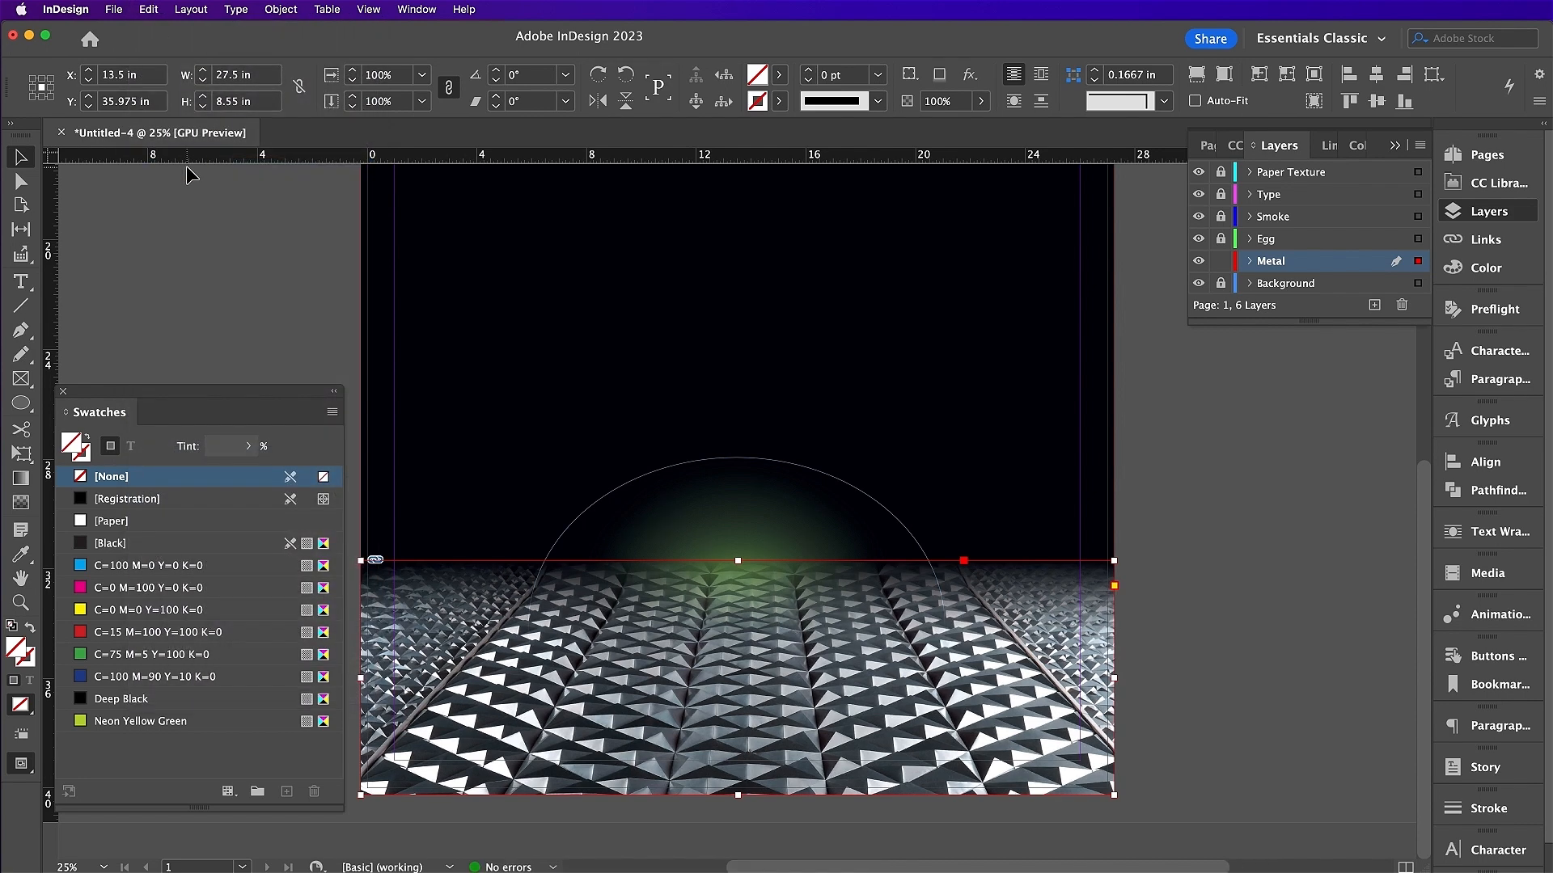
- Set the pasted metal frame's blending mode to Soft Light and deselect it
click(280, 9)
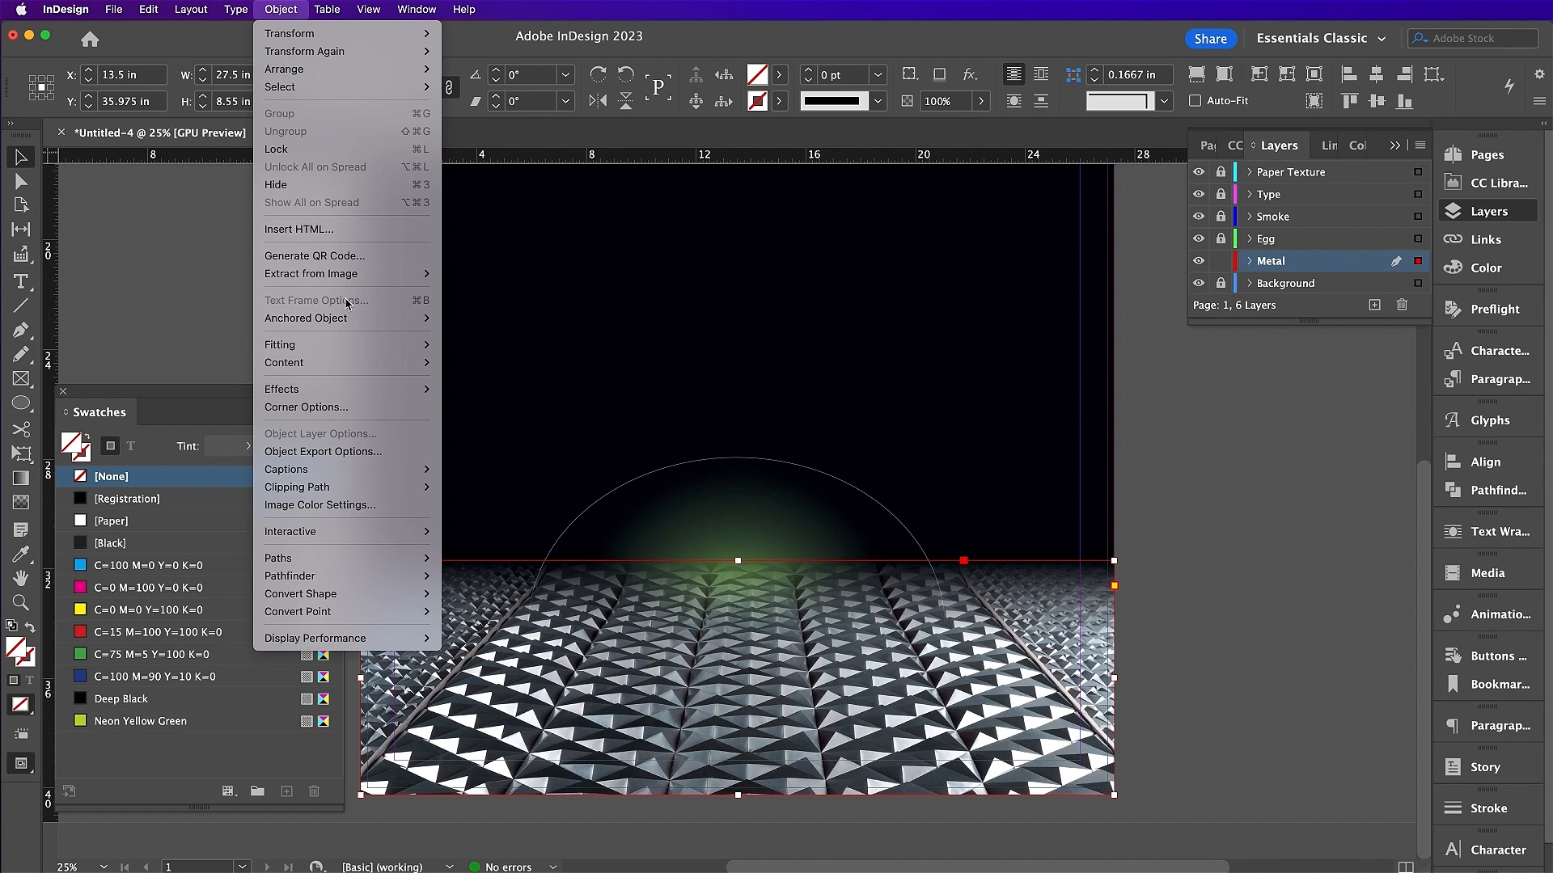
mouse_move(362, 391)
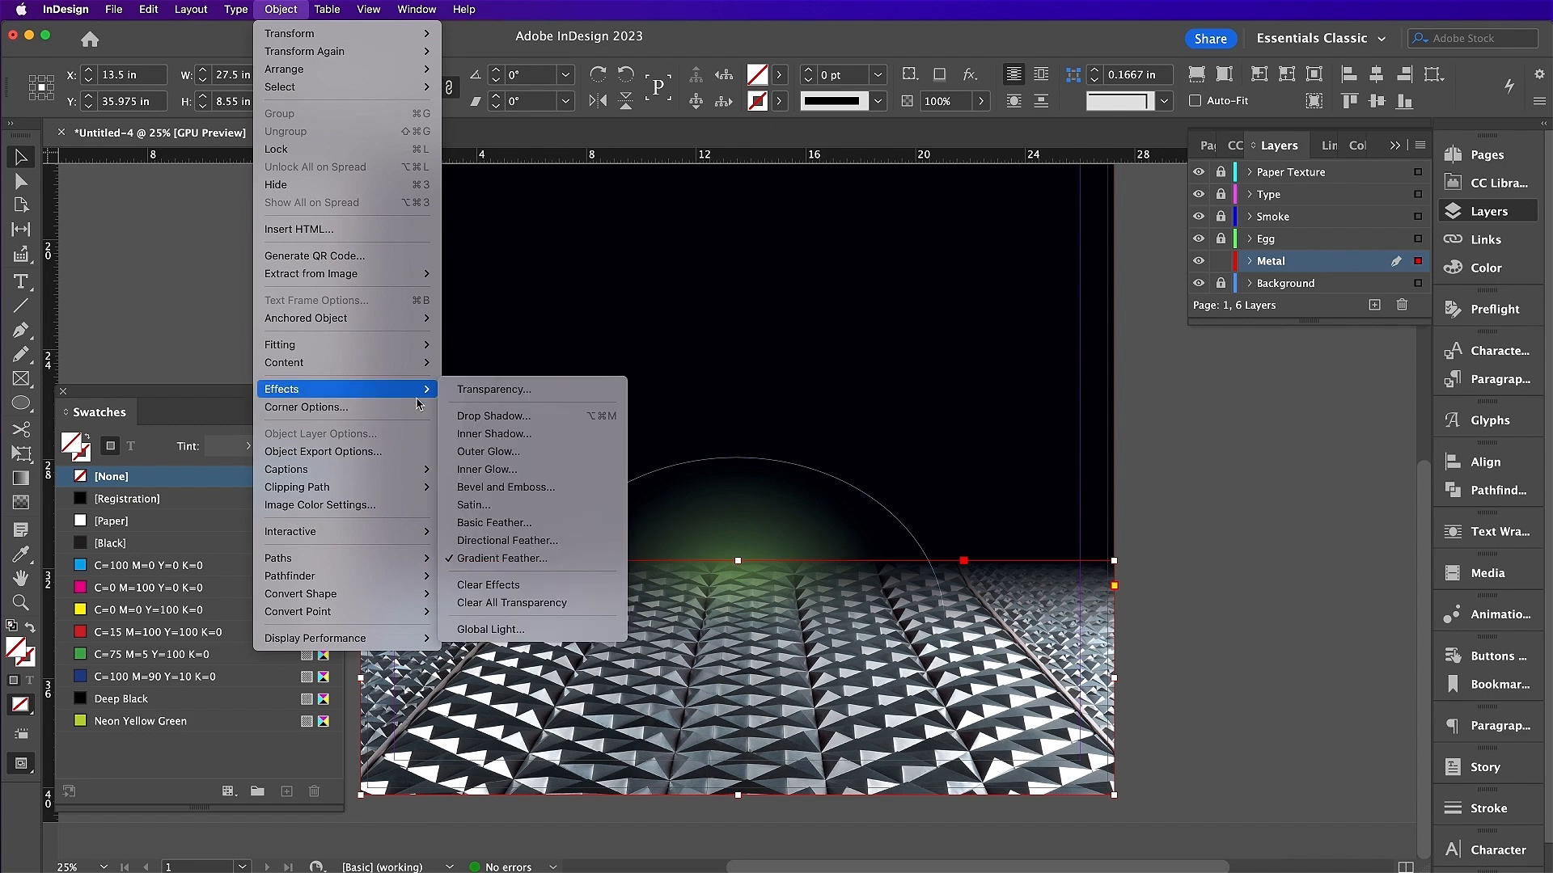
click(495, 391)
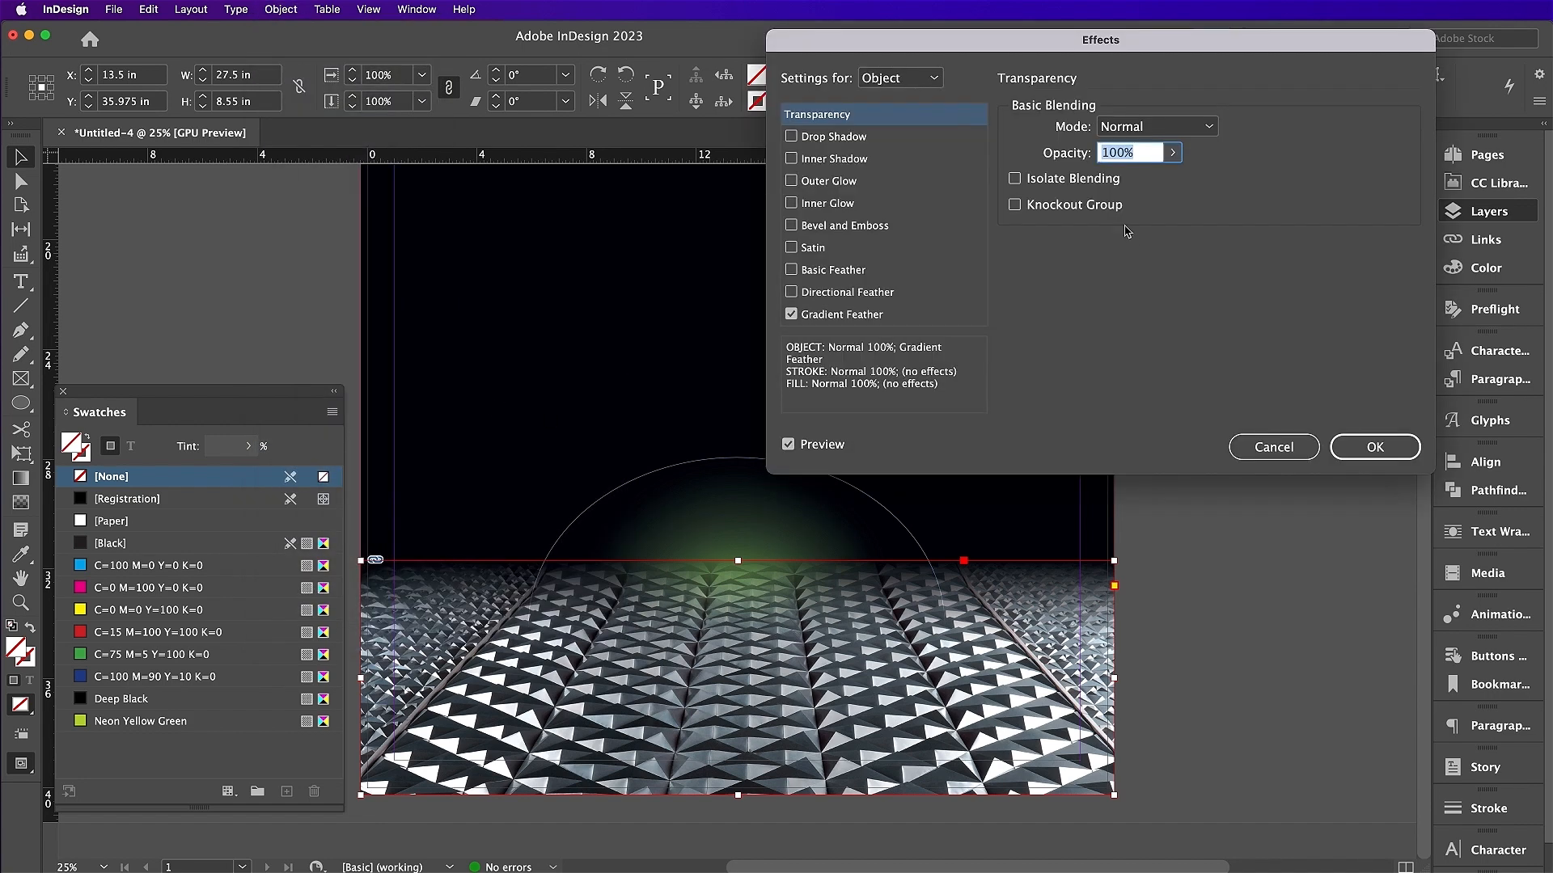
click(1156, 138)
click(1150, 237)
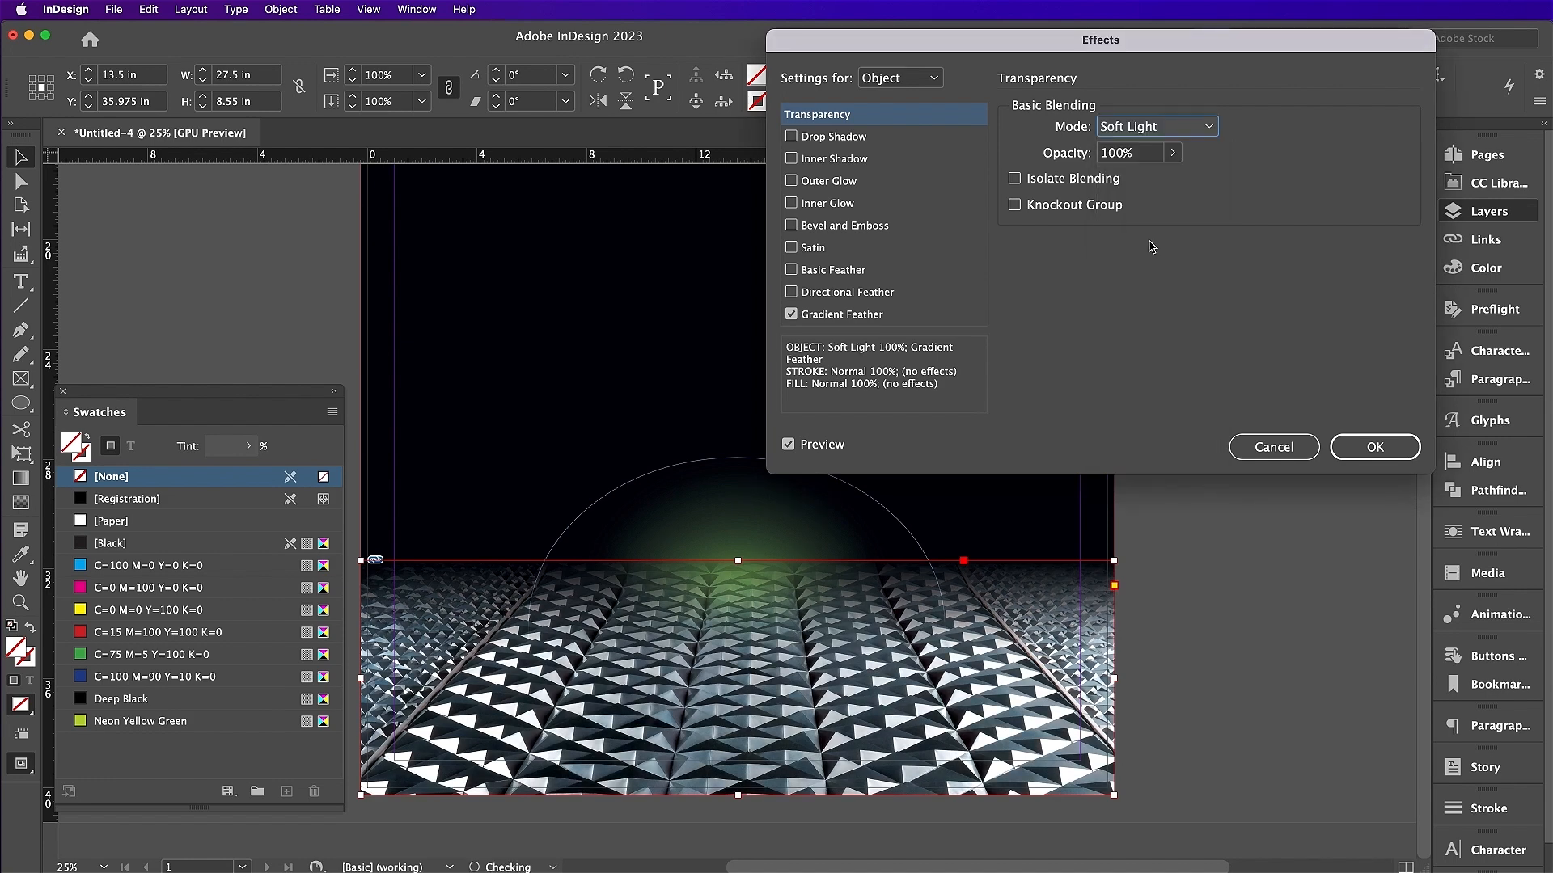
click(1355, 449)
click(1213, 475)
scroll(1217, 475, up, 10)
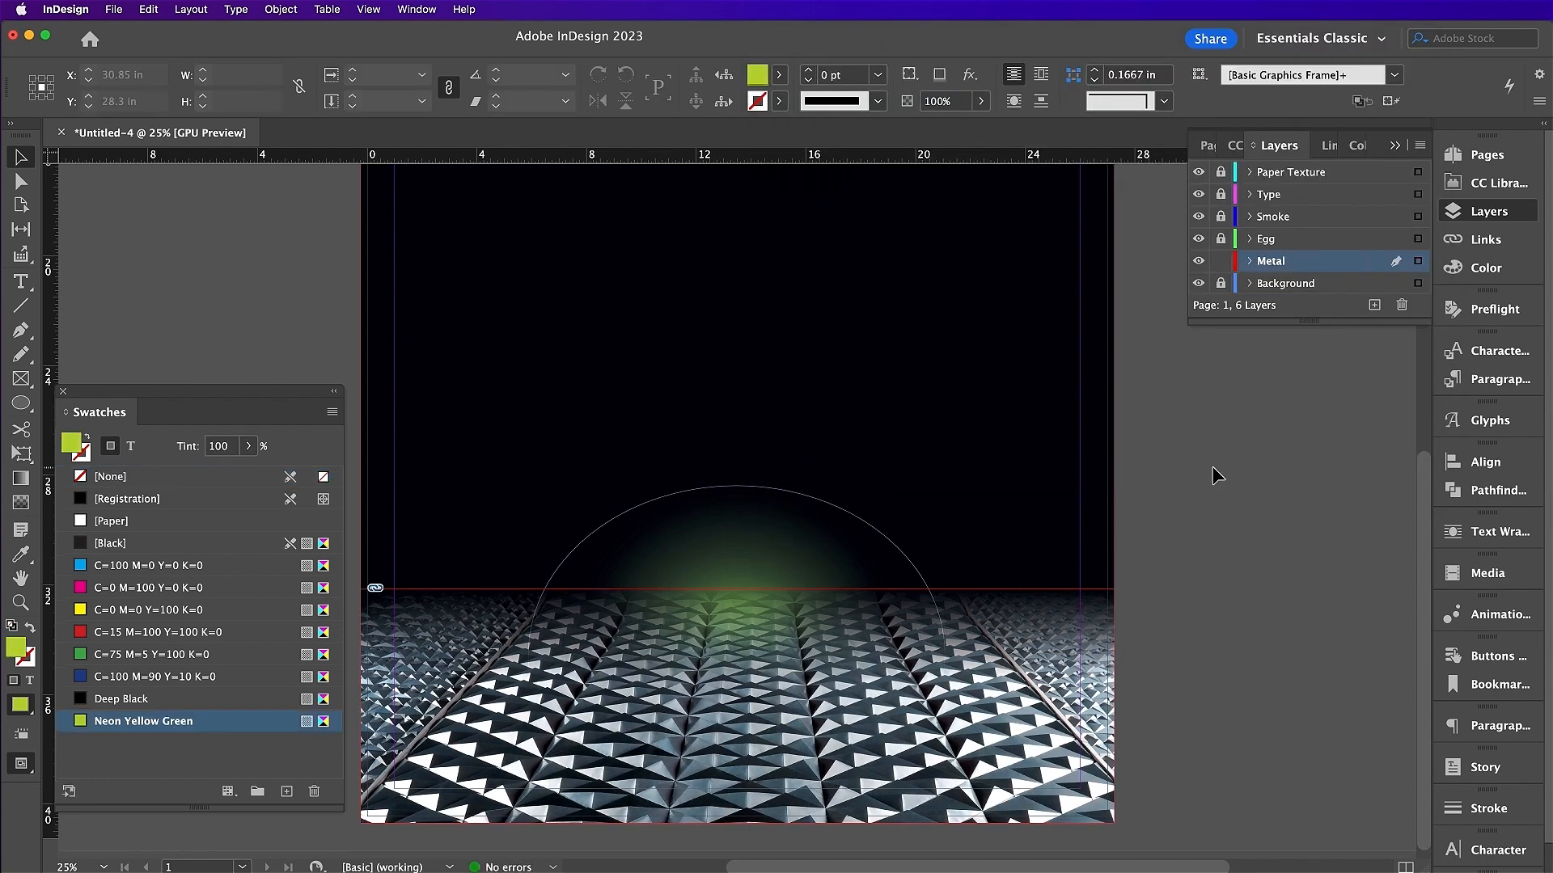
- Create a text frame spanning the page margins in the poster's upper part, enter "ALIEN" and set its font to MBF Atom
scroll(1217, 475, up, 5)
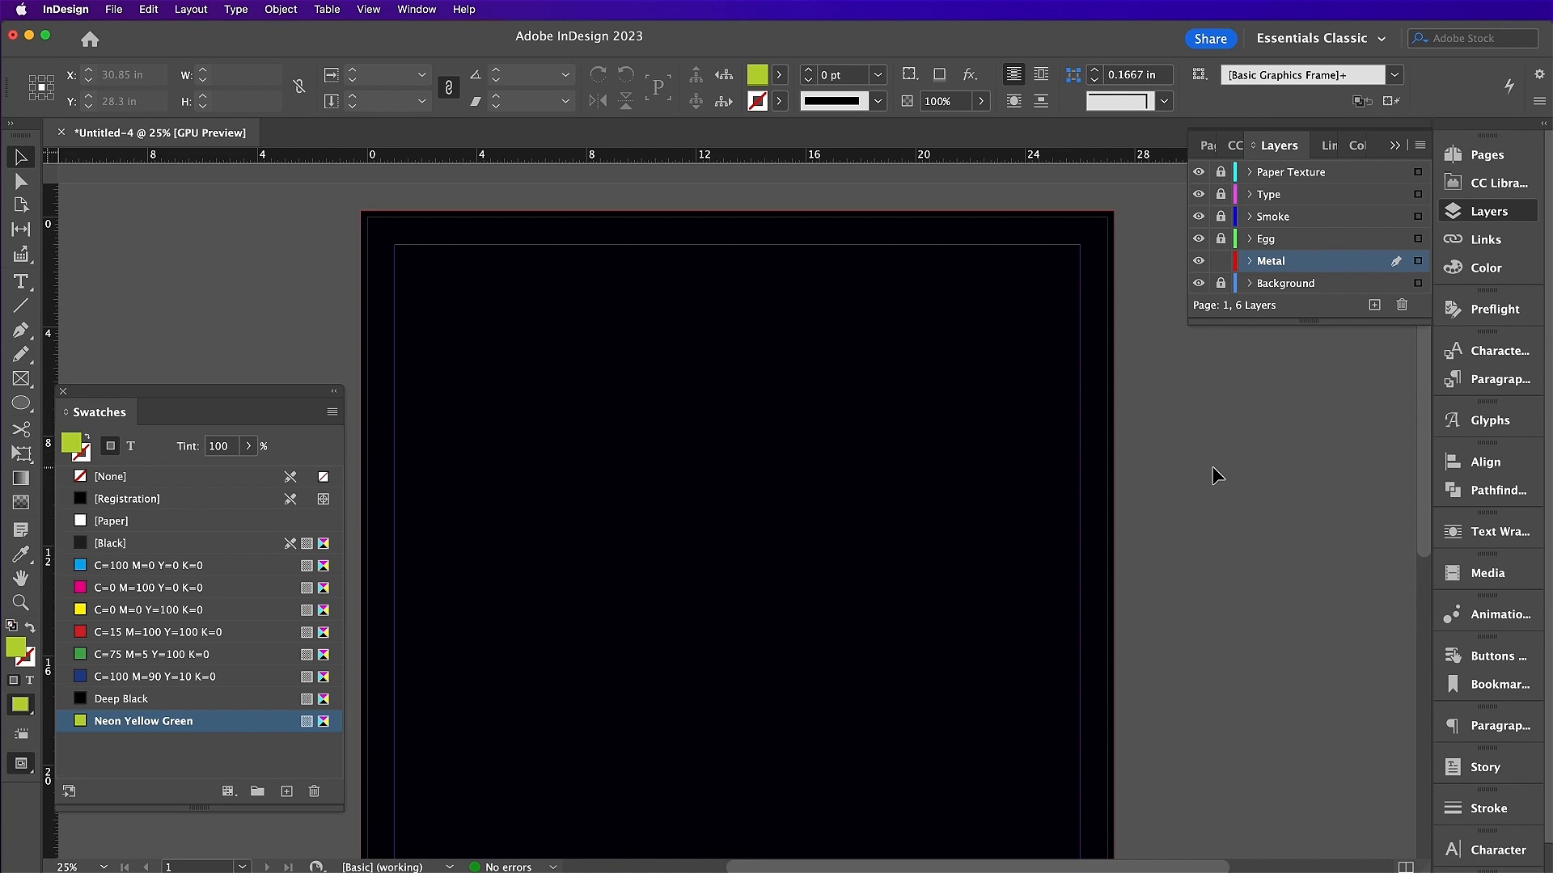
key(t)
drag(396, 364, 1078, 541)
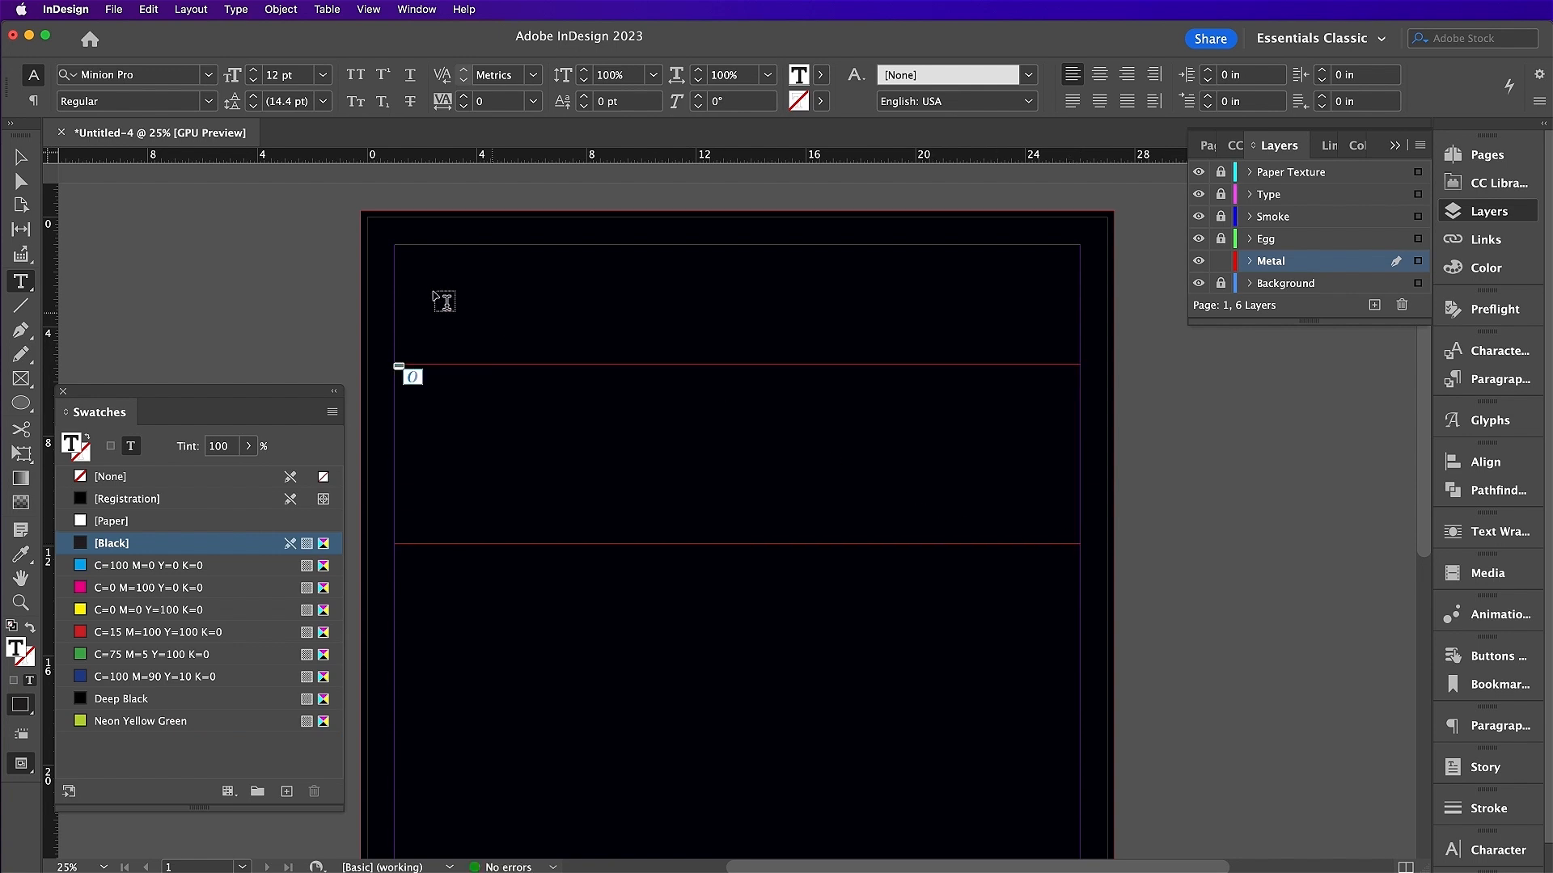
click(105, 77)
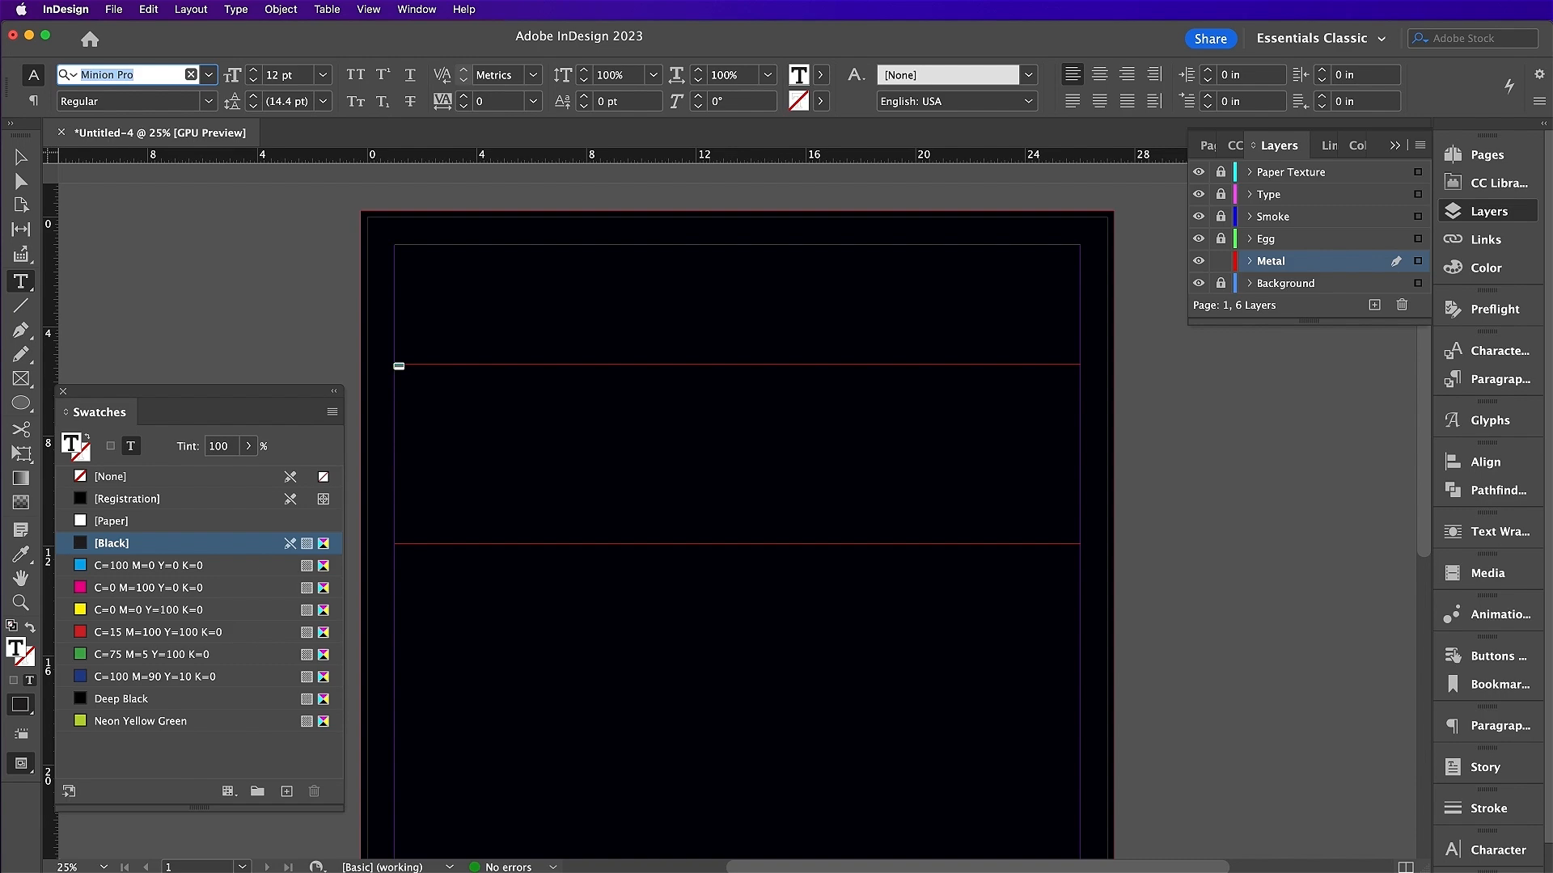
text(mbf)
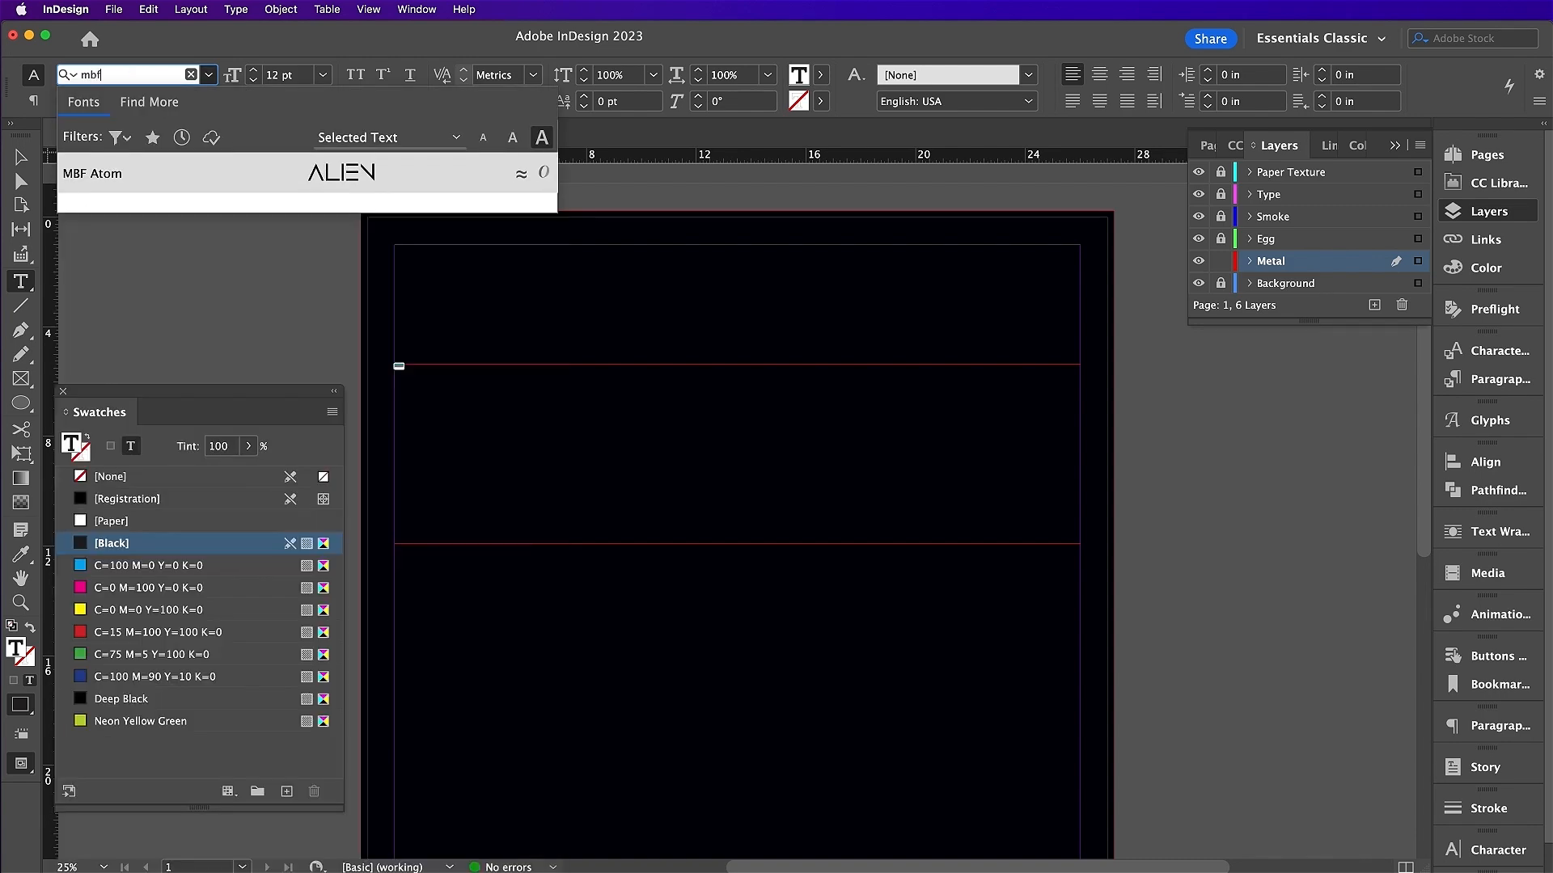
click(120, 175)
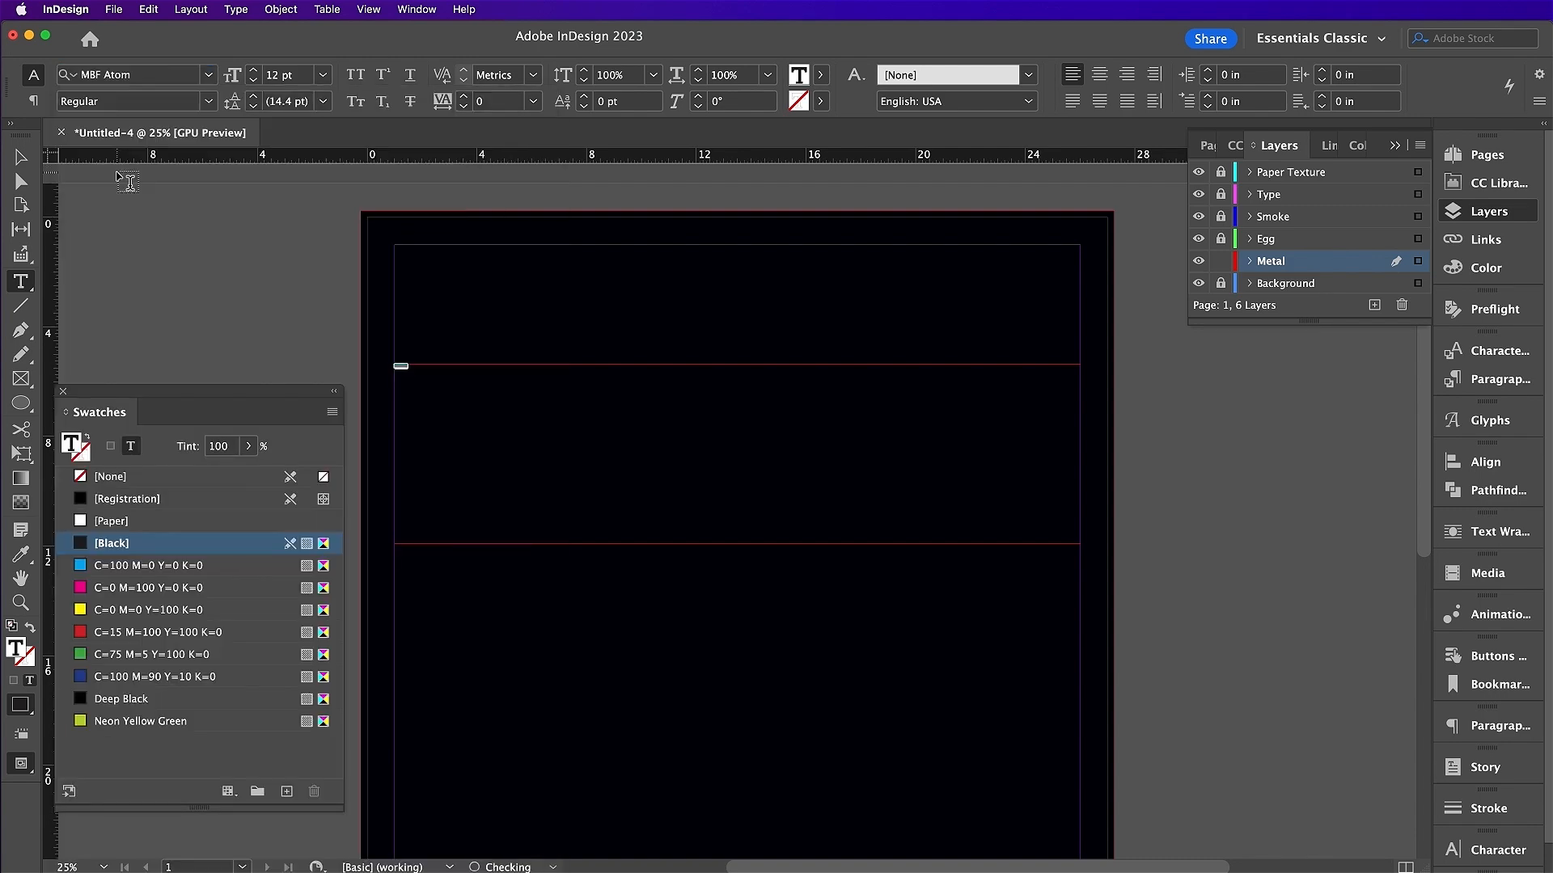
- Set the ALIEN title to 50 pt, center-align it and set its tracking to 6000
click(242, 75)
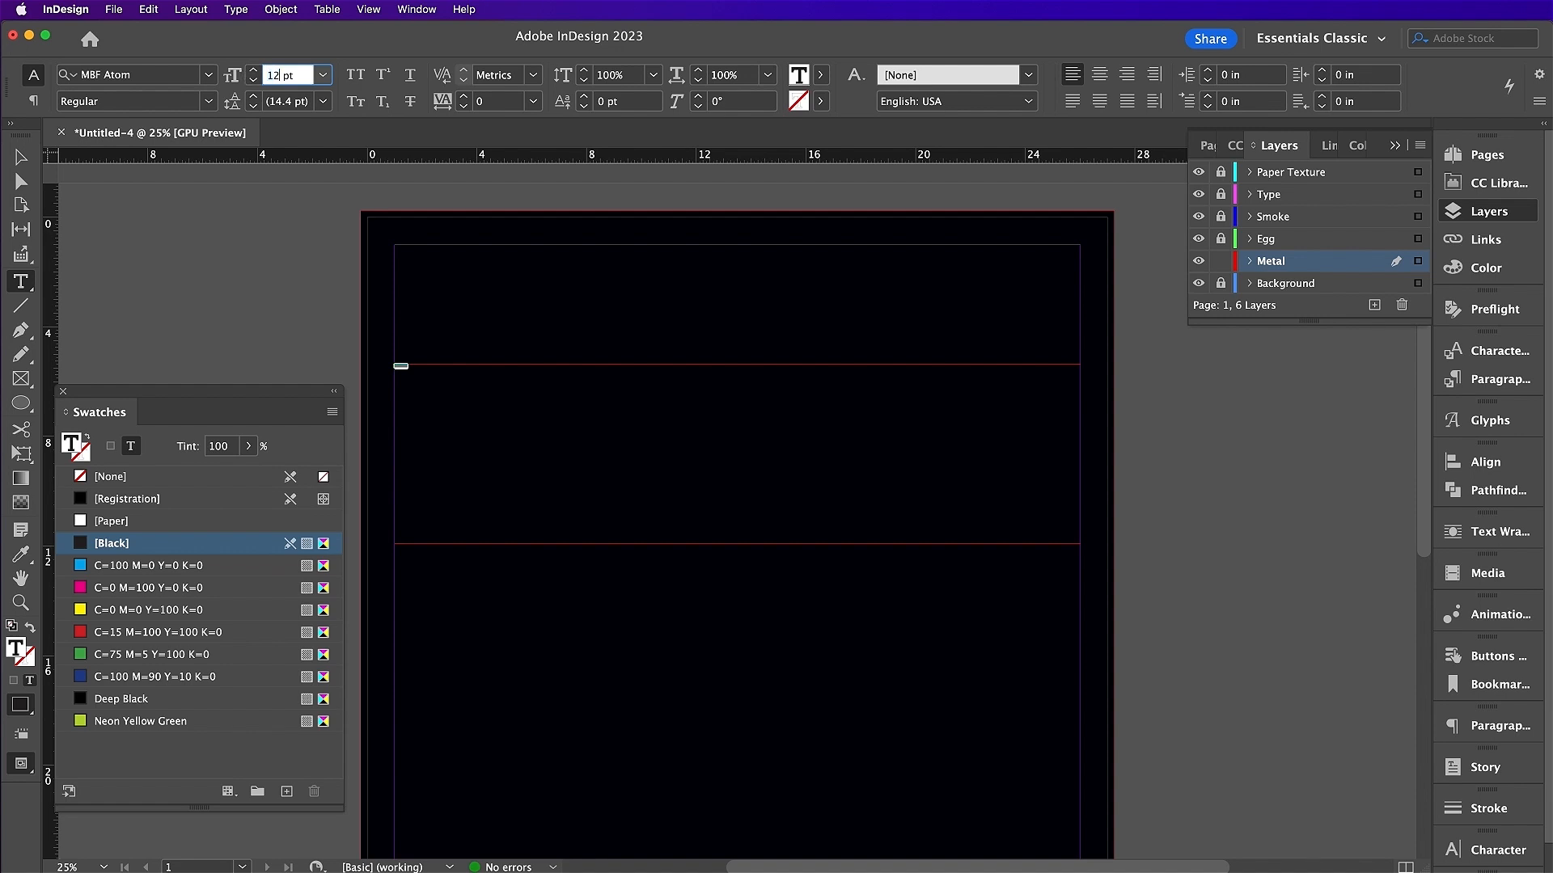
text(50)
key(Return)
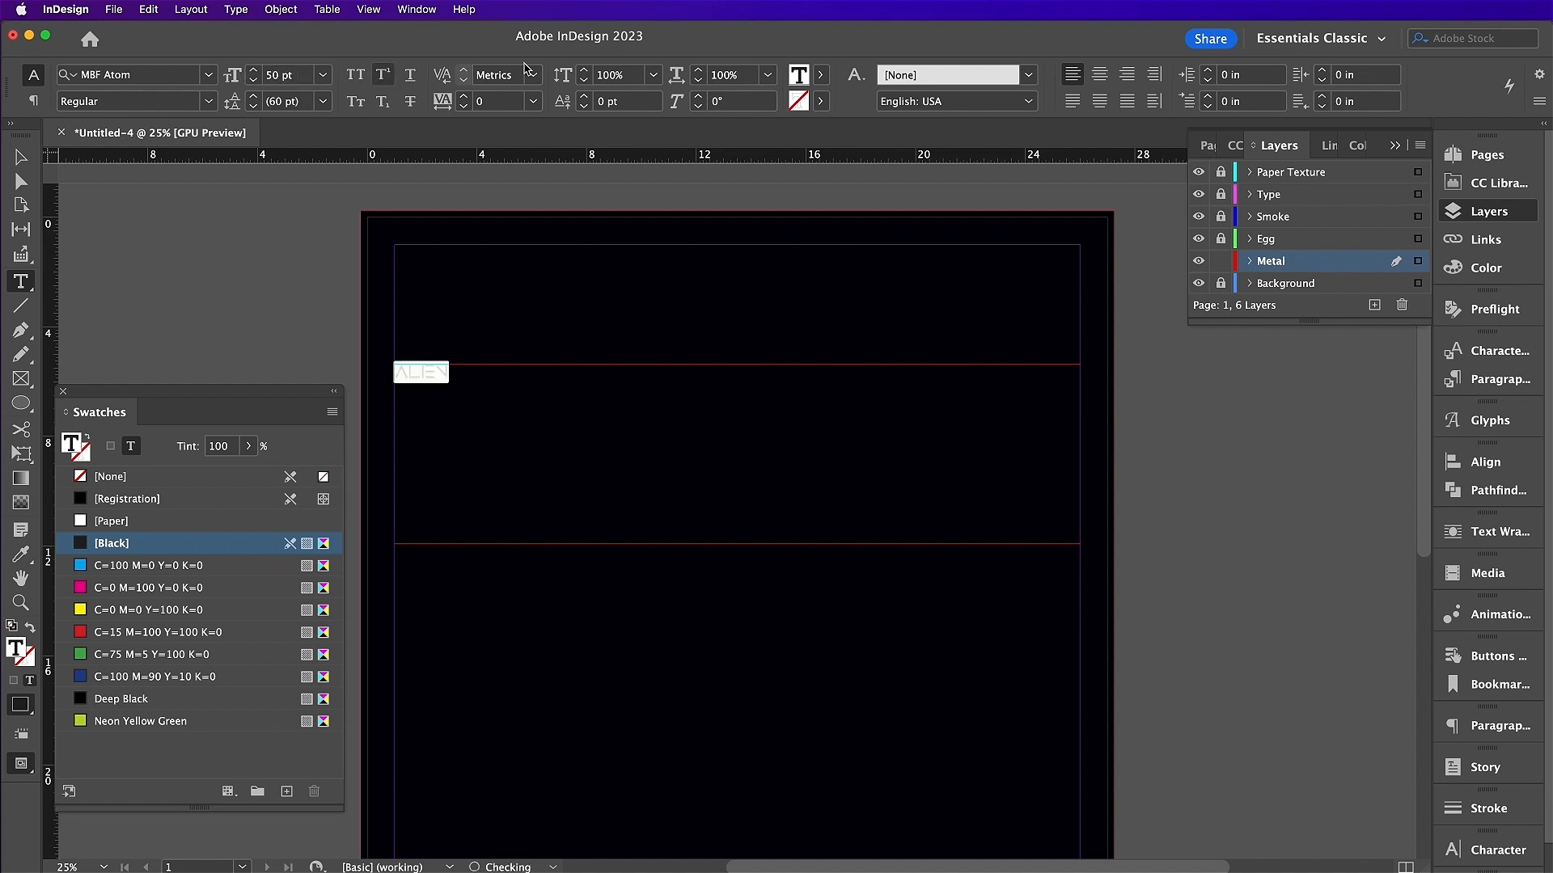
click(1099, 75)
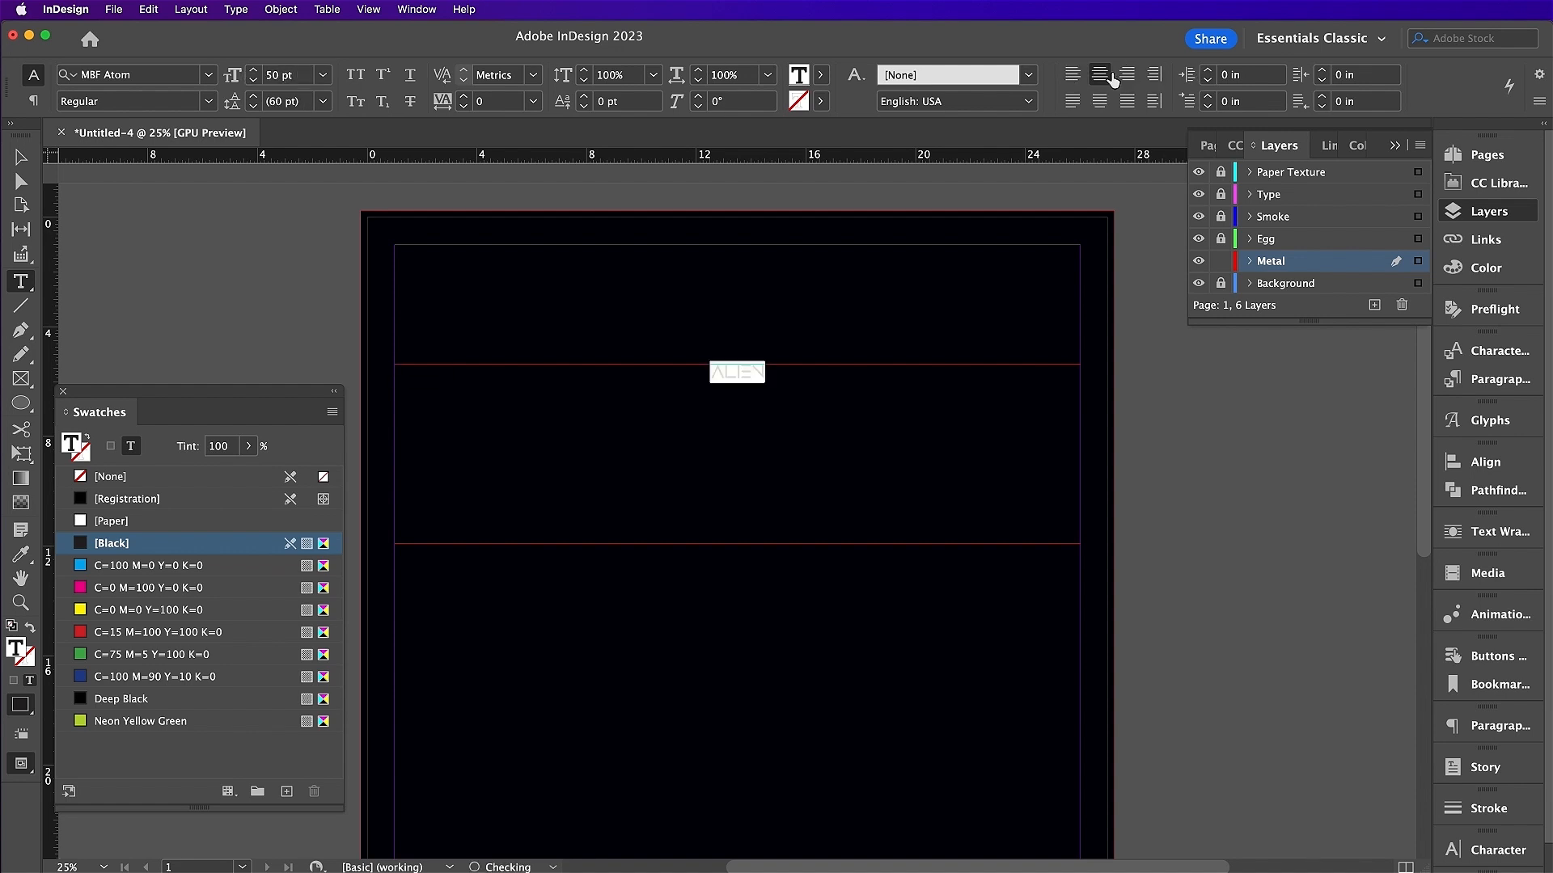
click(442, 102)
text(6000)
key(Return)
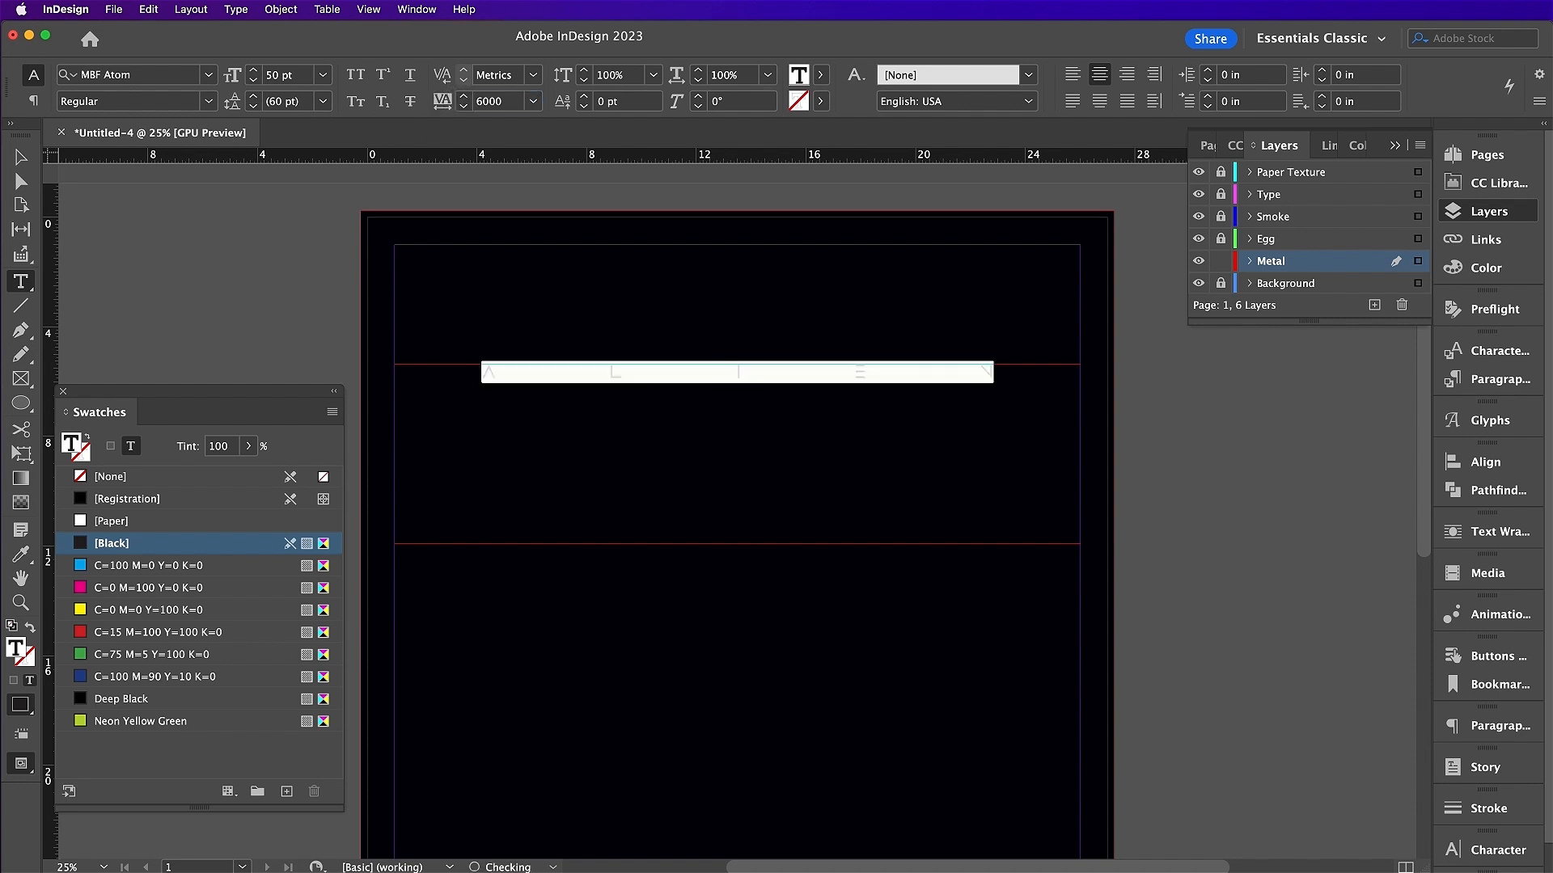
- Color the ALIEN title [Paper] and shorten its text frame to just below the letters
click(114, 520)
click(21, 158)
drag(736, 544, 710, 412)
click(1192, 588)
- Create a wide text frame above the green glow, starting with "In" in [Paper] color, 43 pt and center-aligned
scroll(808, 429, down, 3)
scroll(808, 429, down, 5)
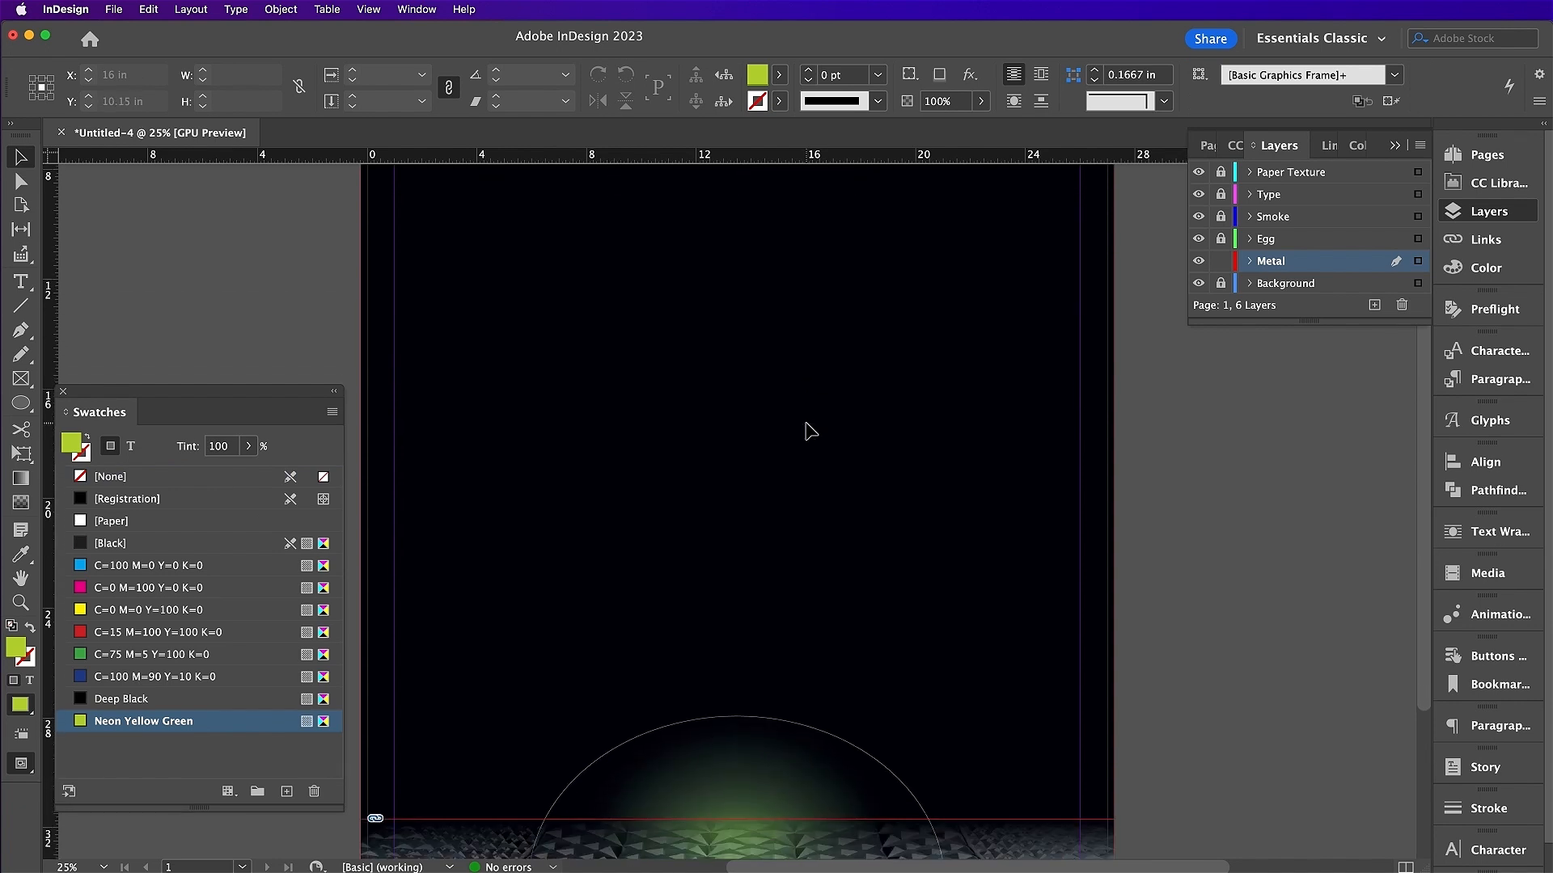
scroll(812, 432, down, 1)
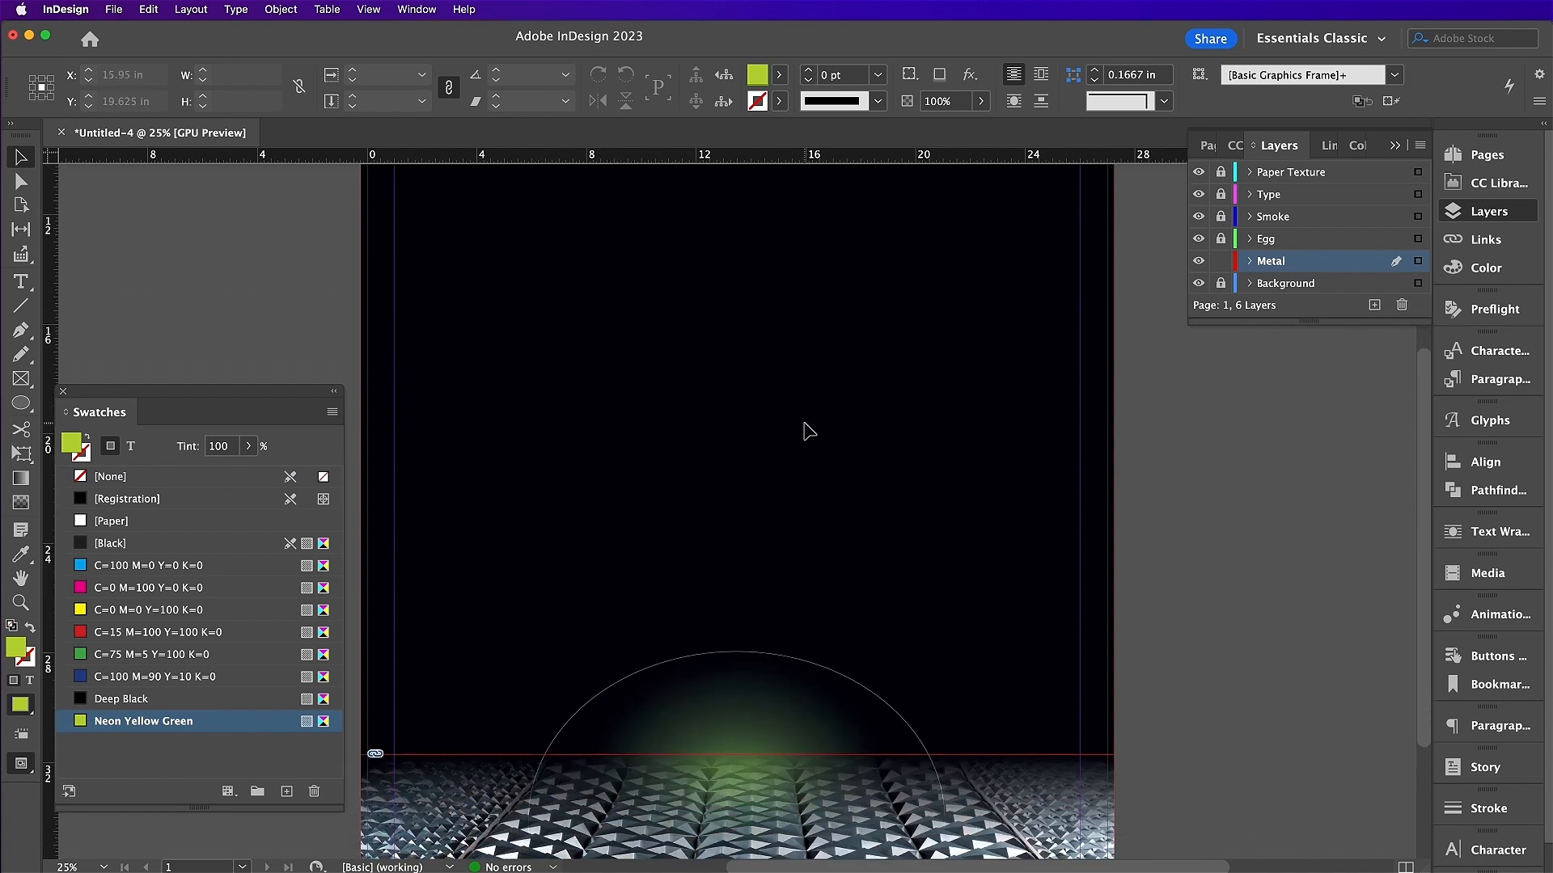
key(t)
drag(419, 435, 1054, 608)
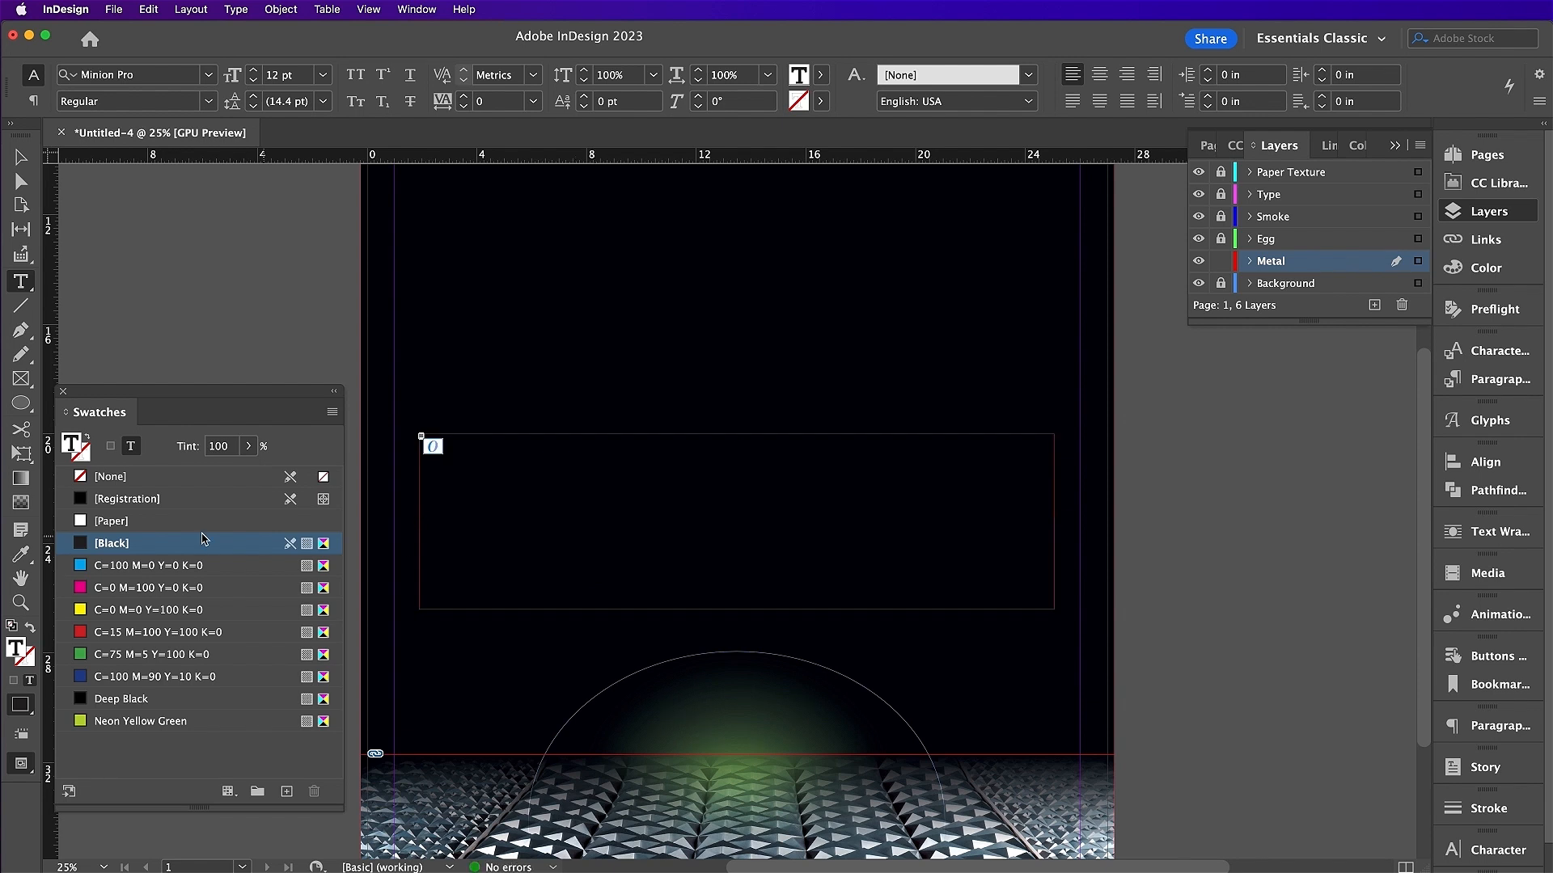
click(202, 521)
double_click(278, 73)
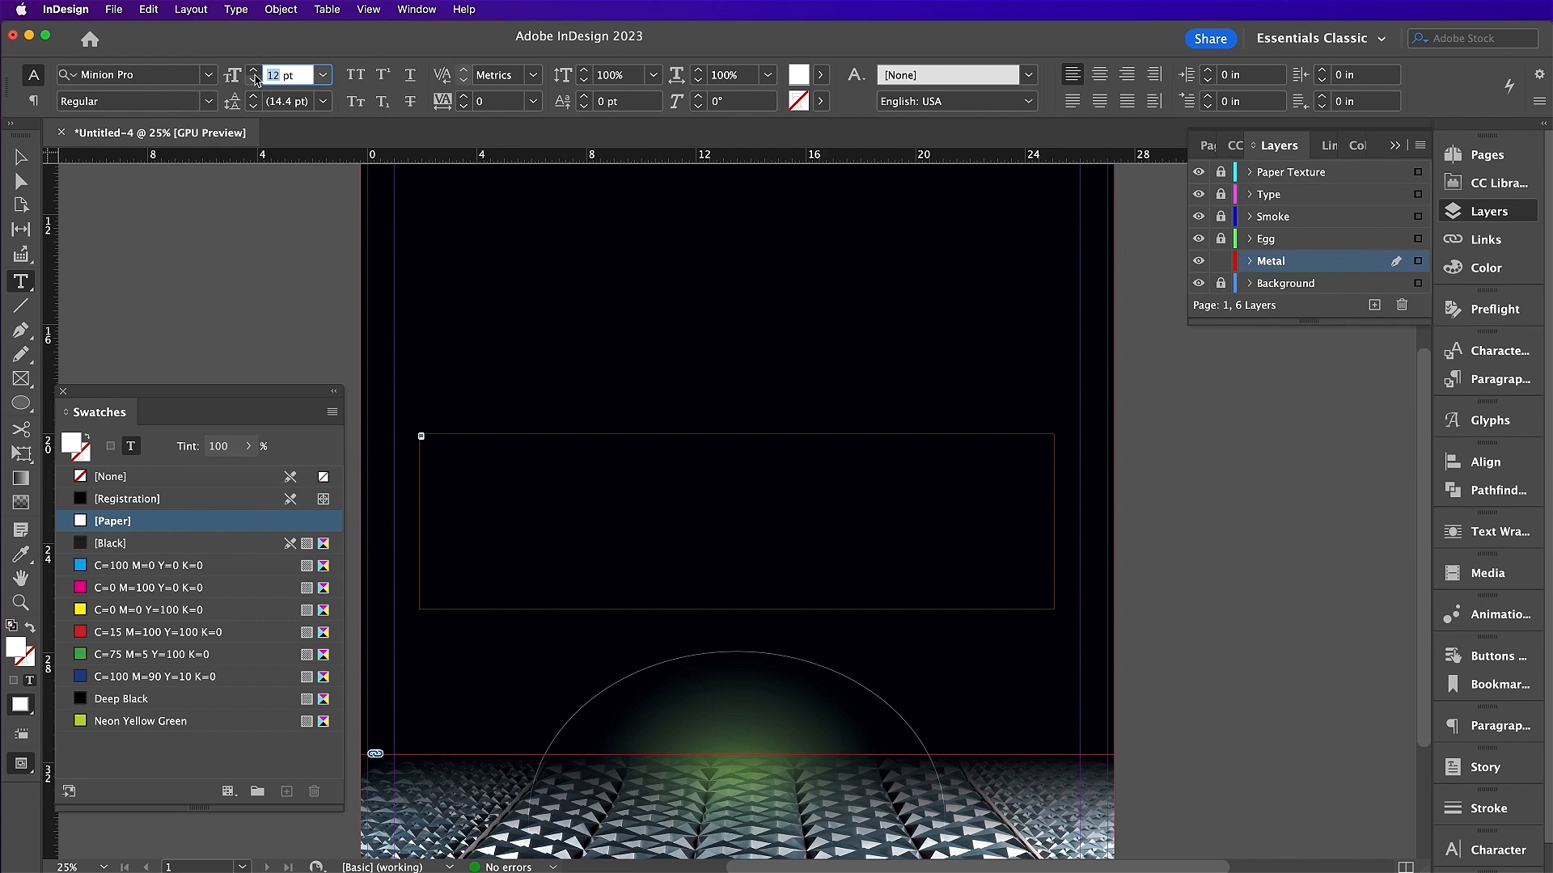
key(Return)
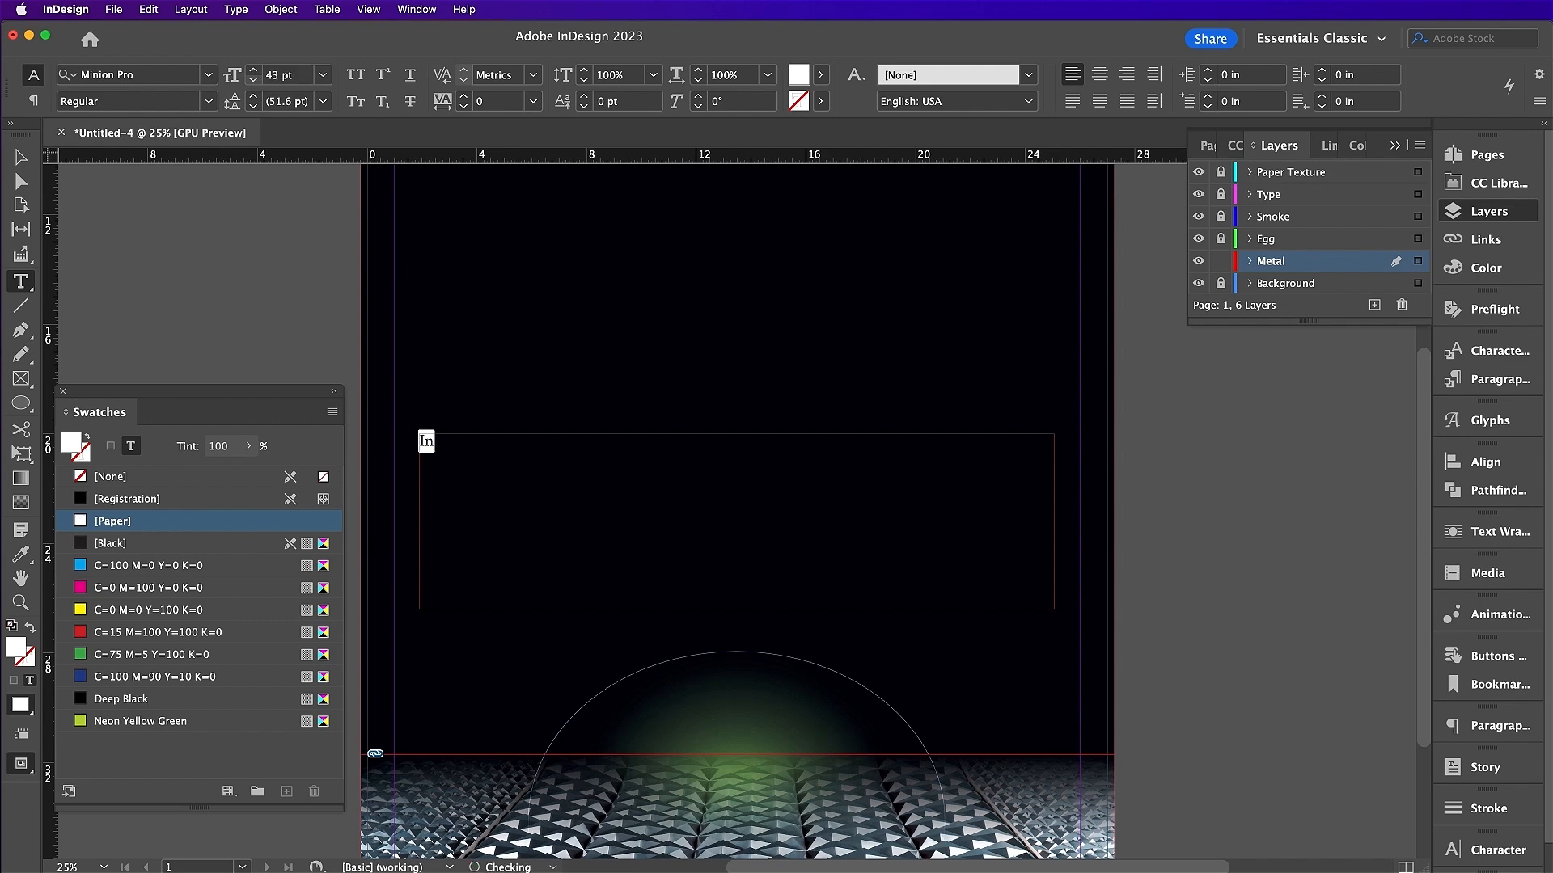
click(1099, 73)
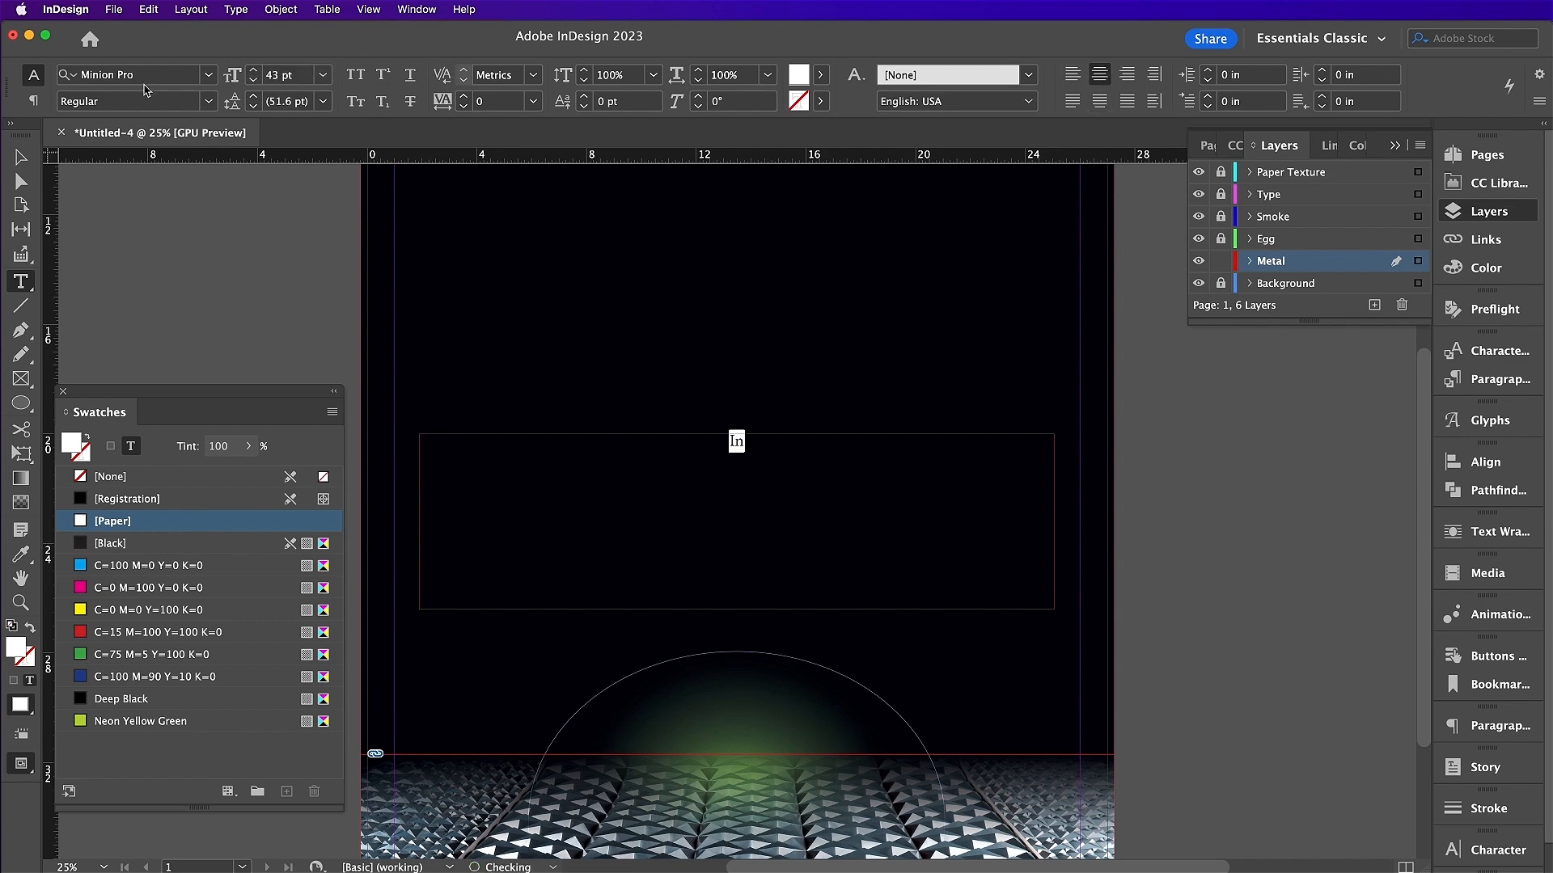
- Set the tagline's font to Exensa Grotesk Regular with a tracking of 30
click(70, 76)
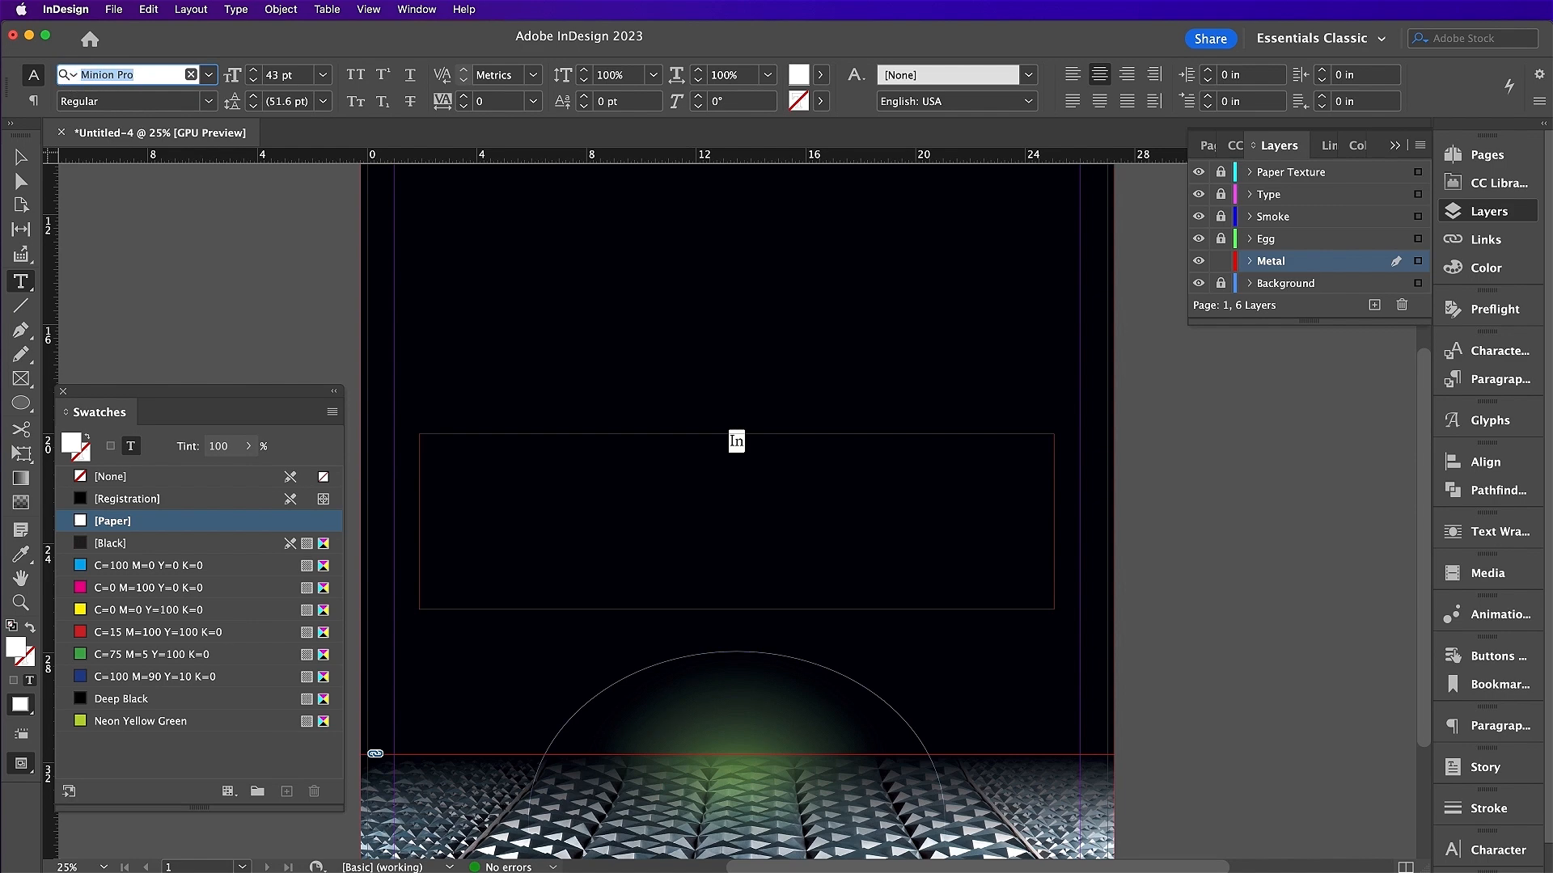
text(exen)
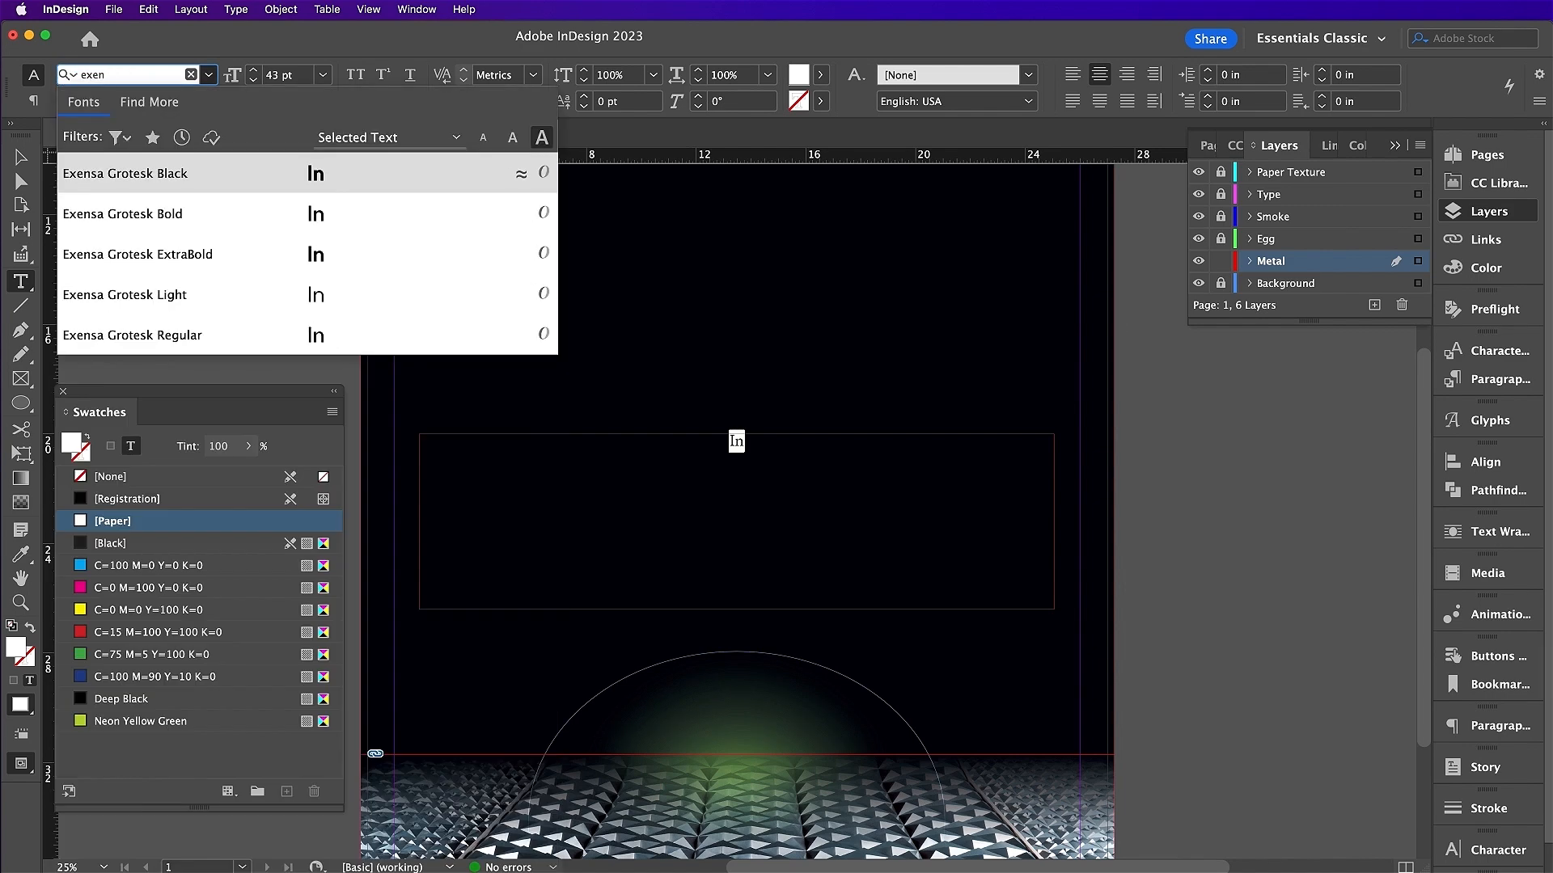
click(162, 333)
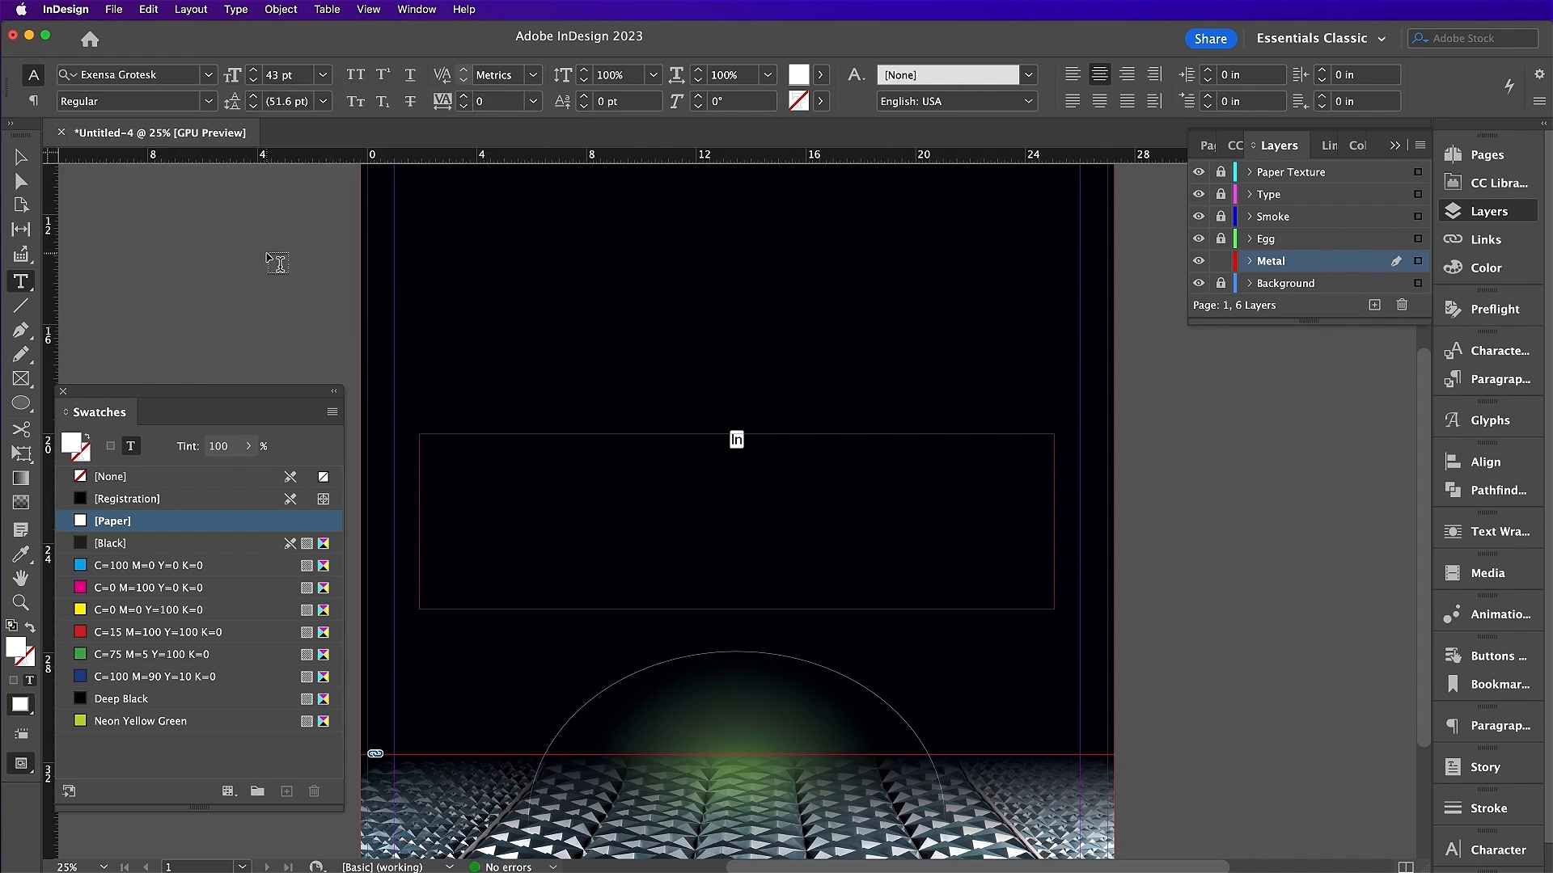
click(497, 101)
text(30)
key(Return)
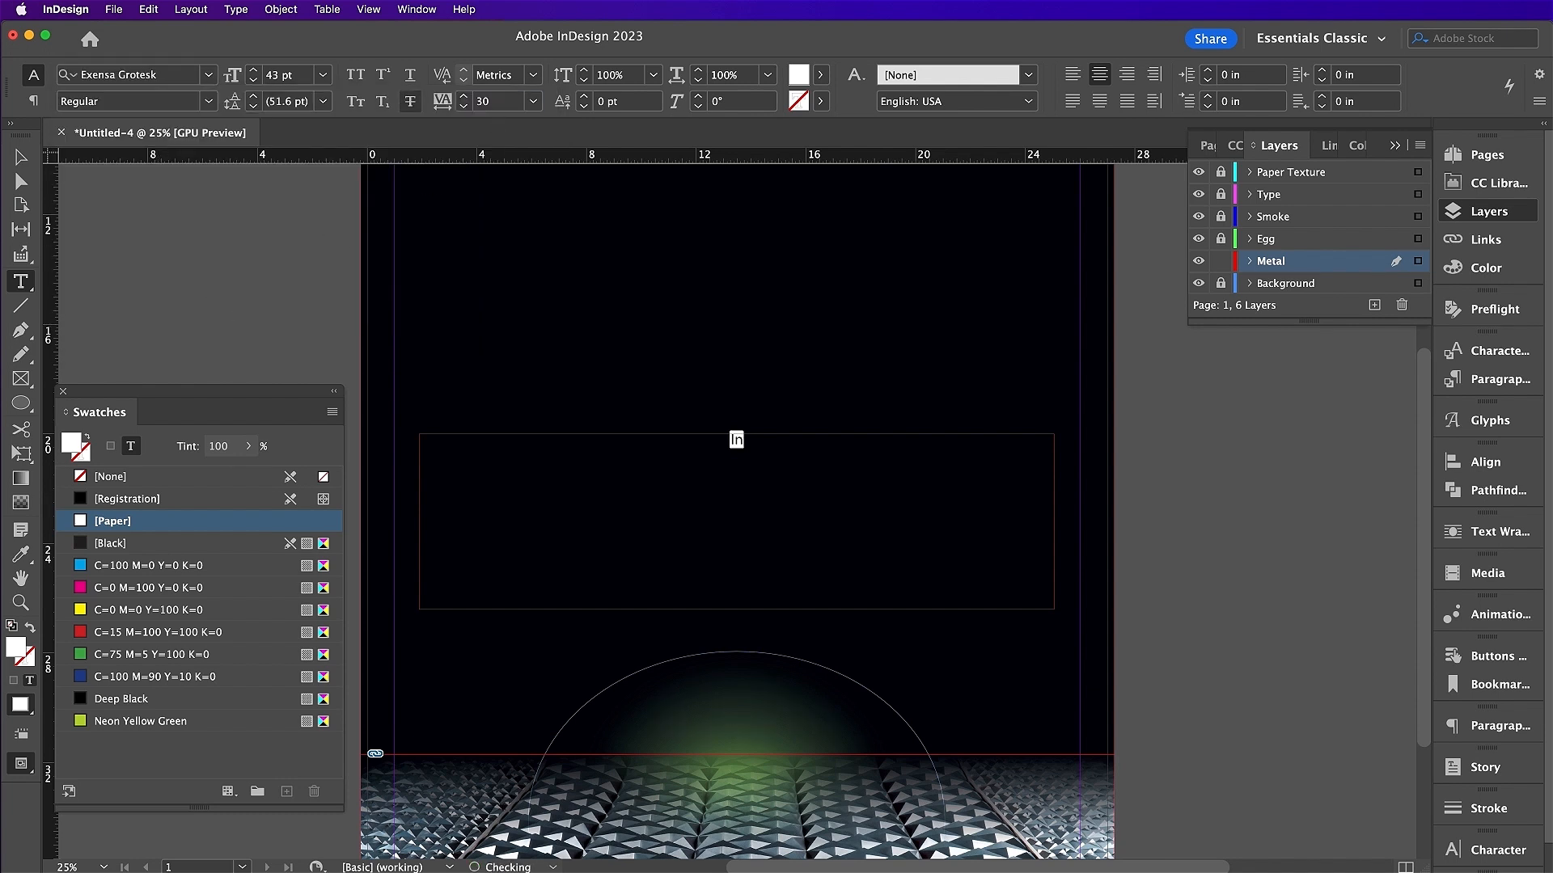
- Complete the tagline as "In space no one can hear you scream." and fit its frame, 1.6 in high, just above the green glow
text(space no one can hear you scream.)
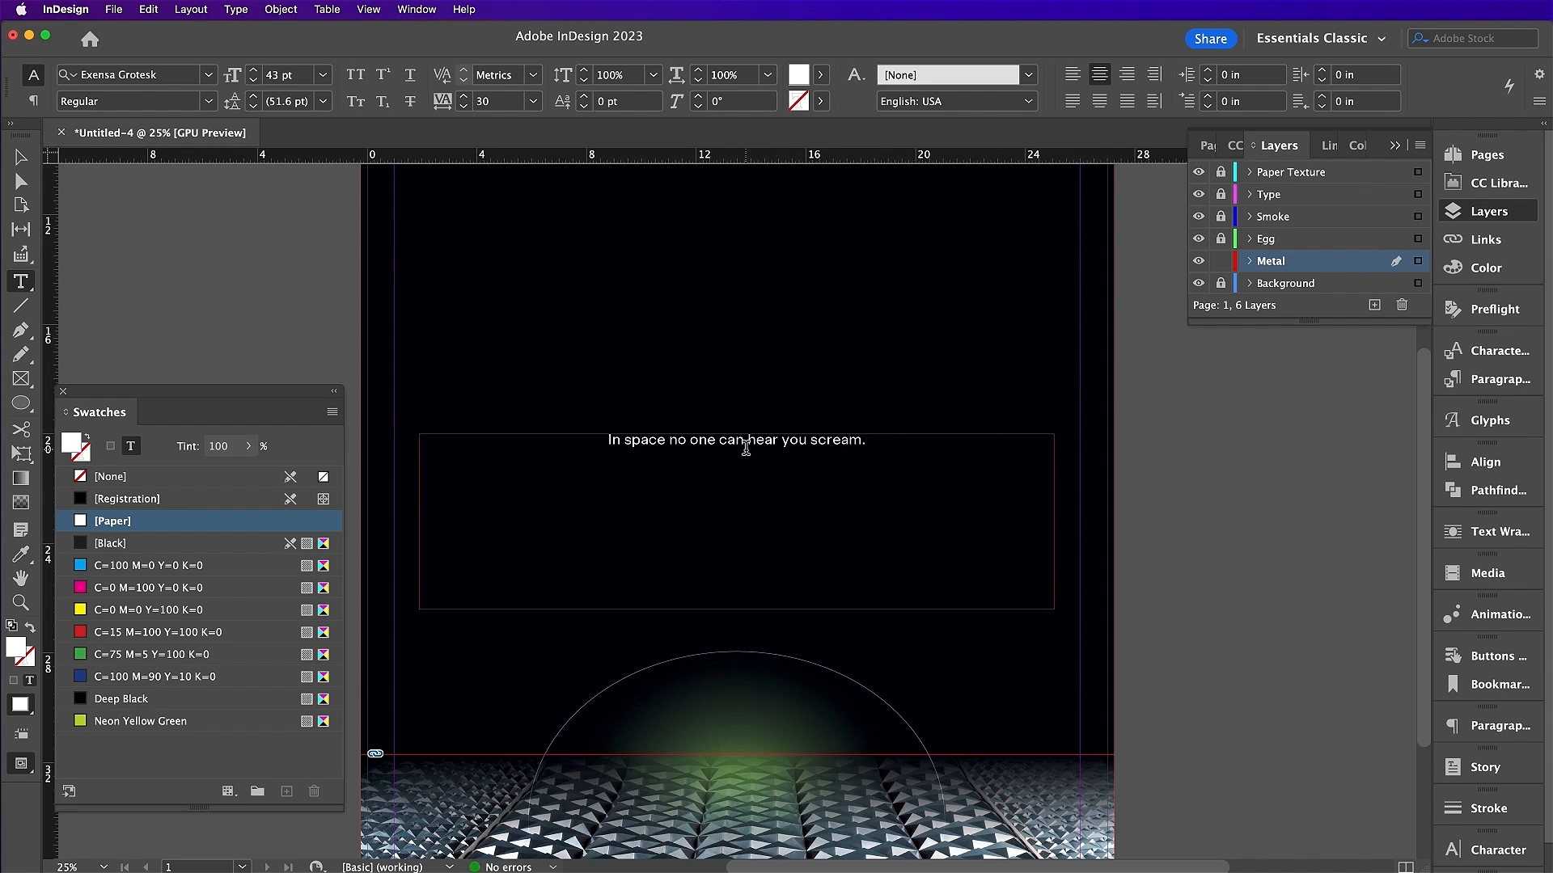
key(Escape)
drag(866, 596, 846, 671)
drag(744, 790, 746, 661)
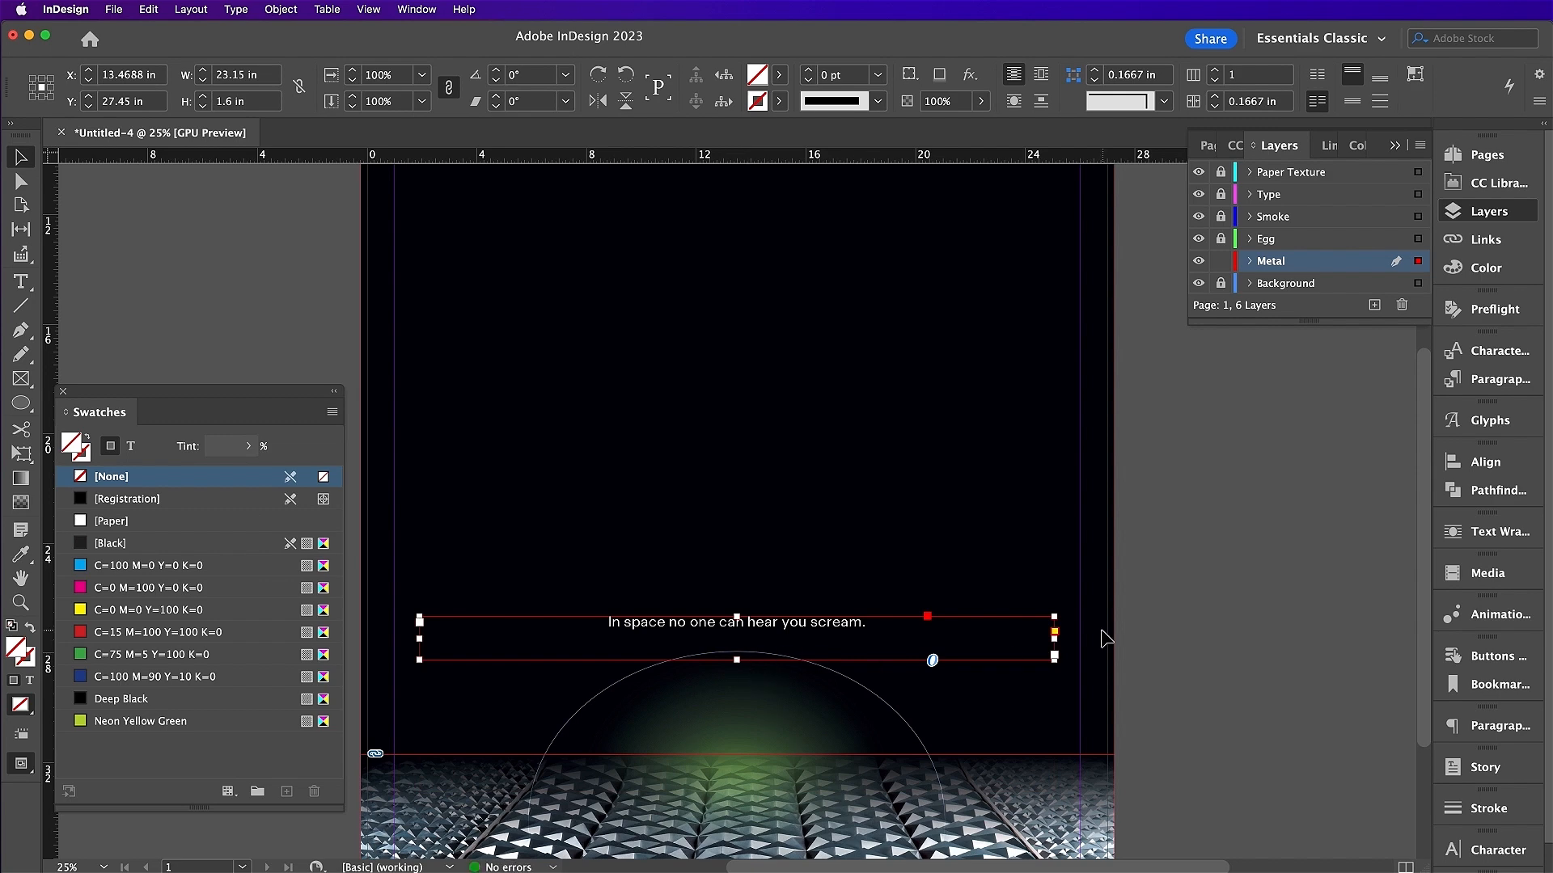
- Cut the tagline frame from the Metal layer, unlock the Type layer and paste the frame in place there
key(Delete)
click(1221, 194)
click(1268, 194)
click(149, 8)
click(173, 166)
- Cut the ALIEN title frame from the Metal layer, paste it in place on the Type layer and deselect it
scroll(819, 360, up, 5)
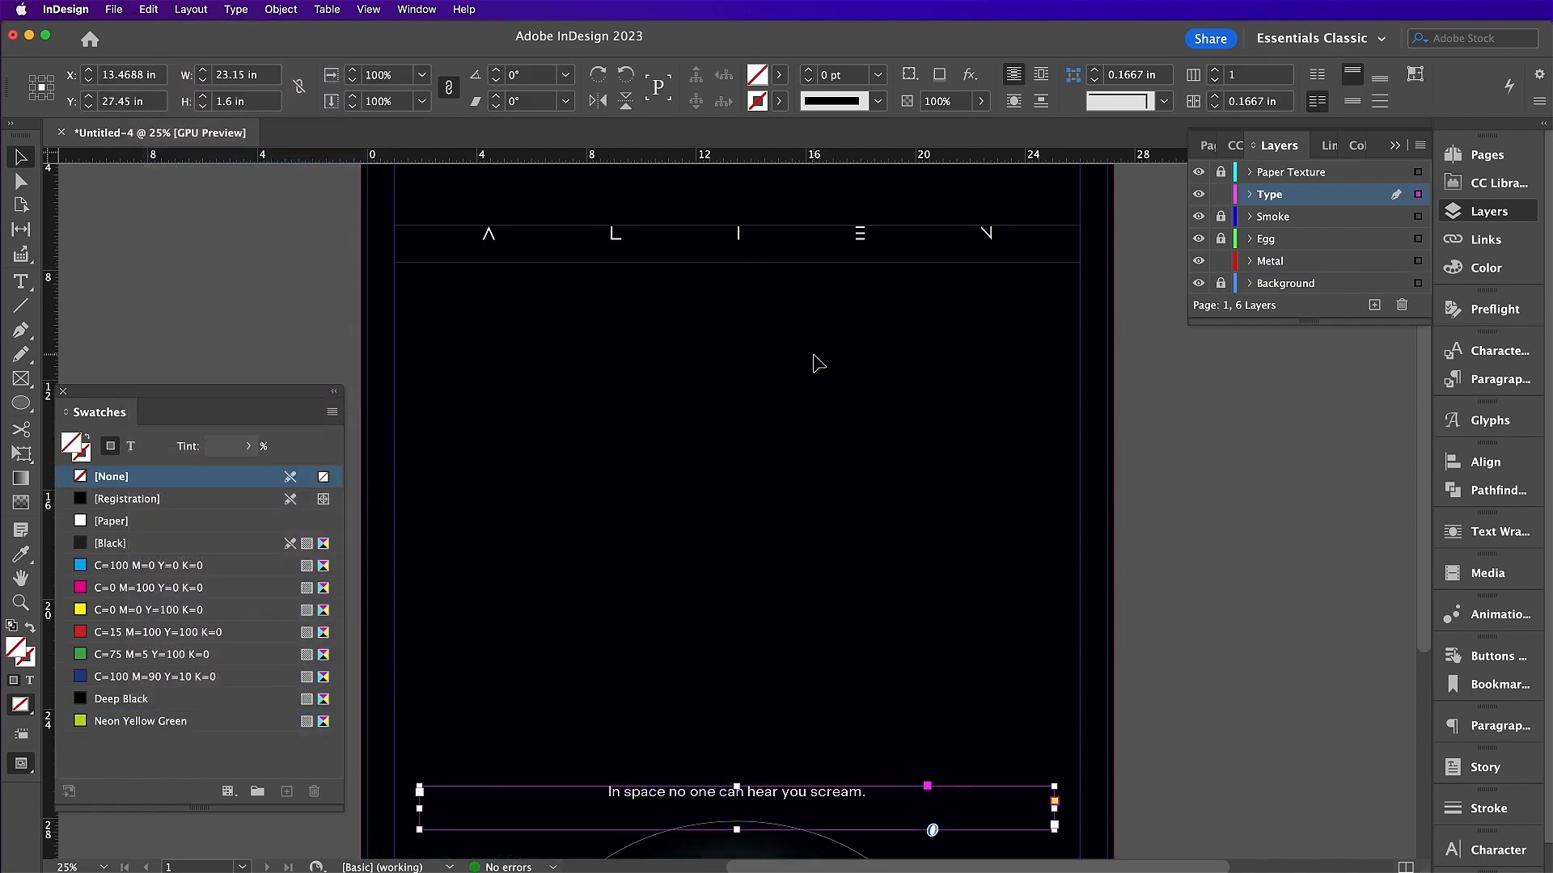
click(740, 247)
key(Delete)
click(1365, 197)
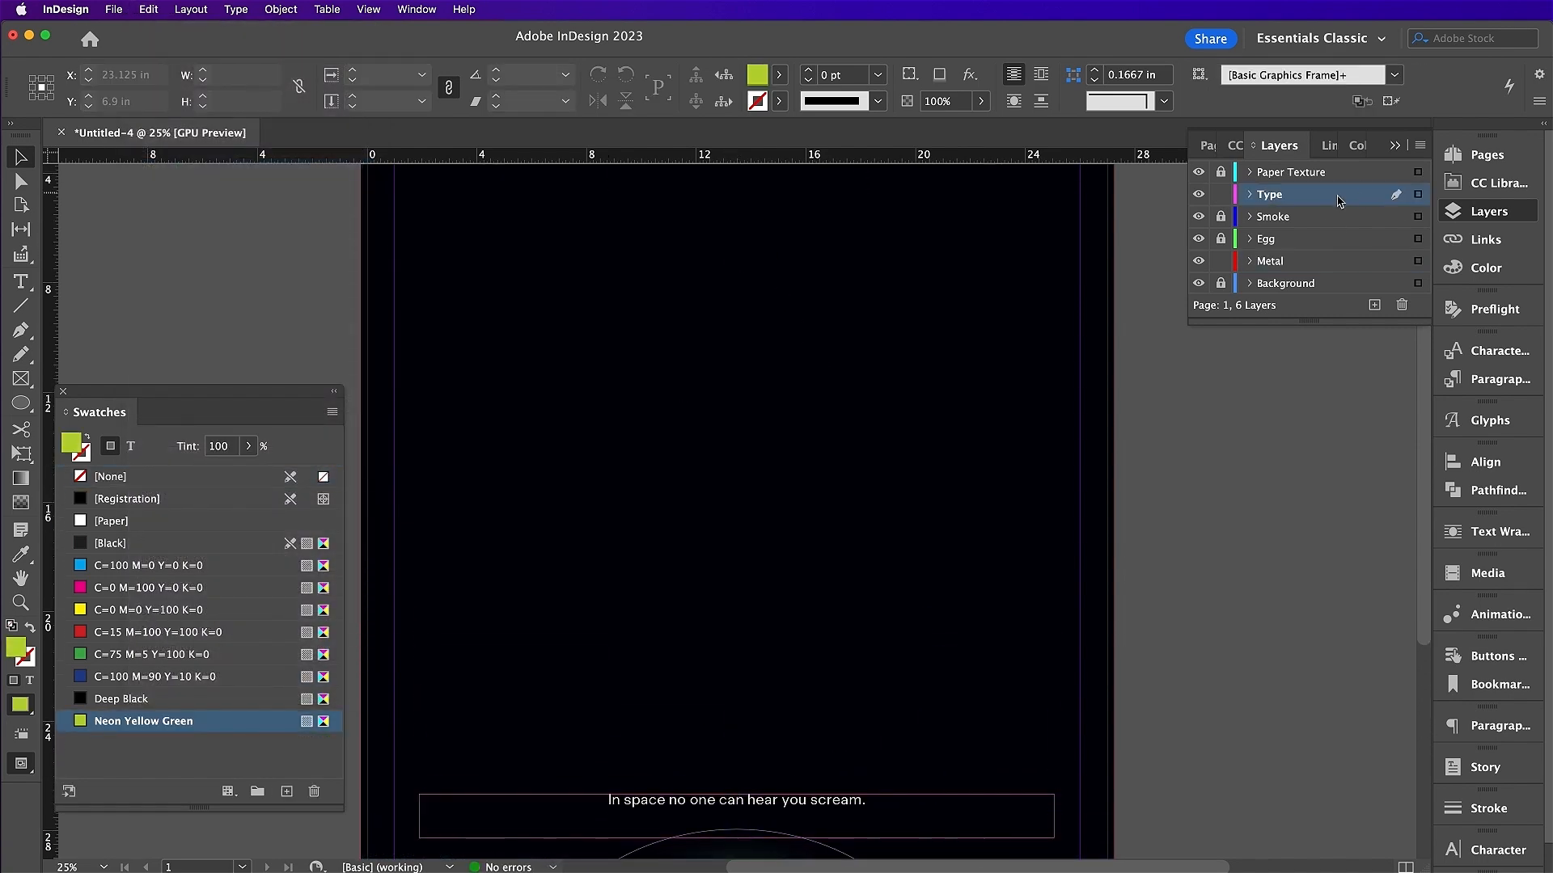
click(142, 9)
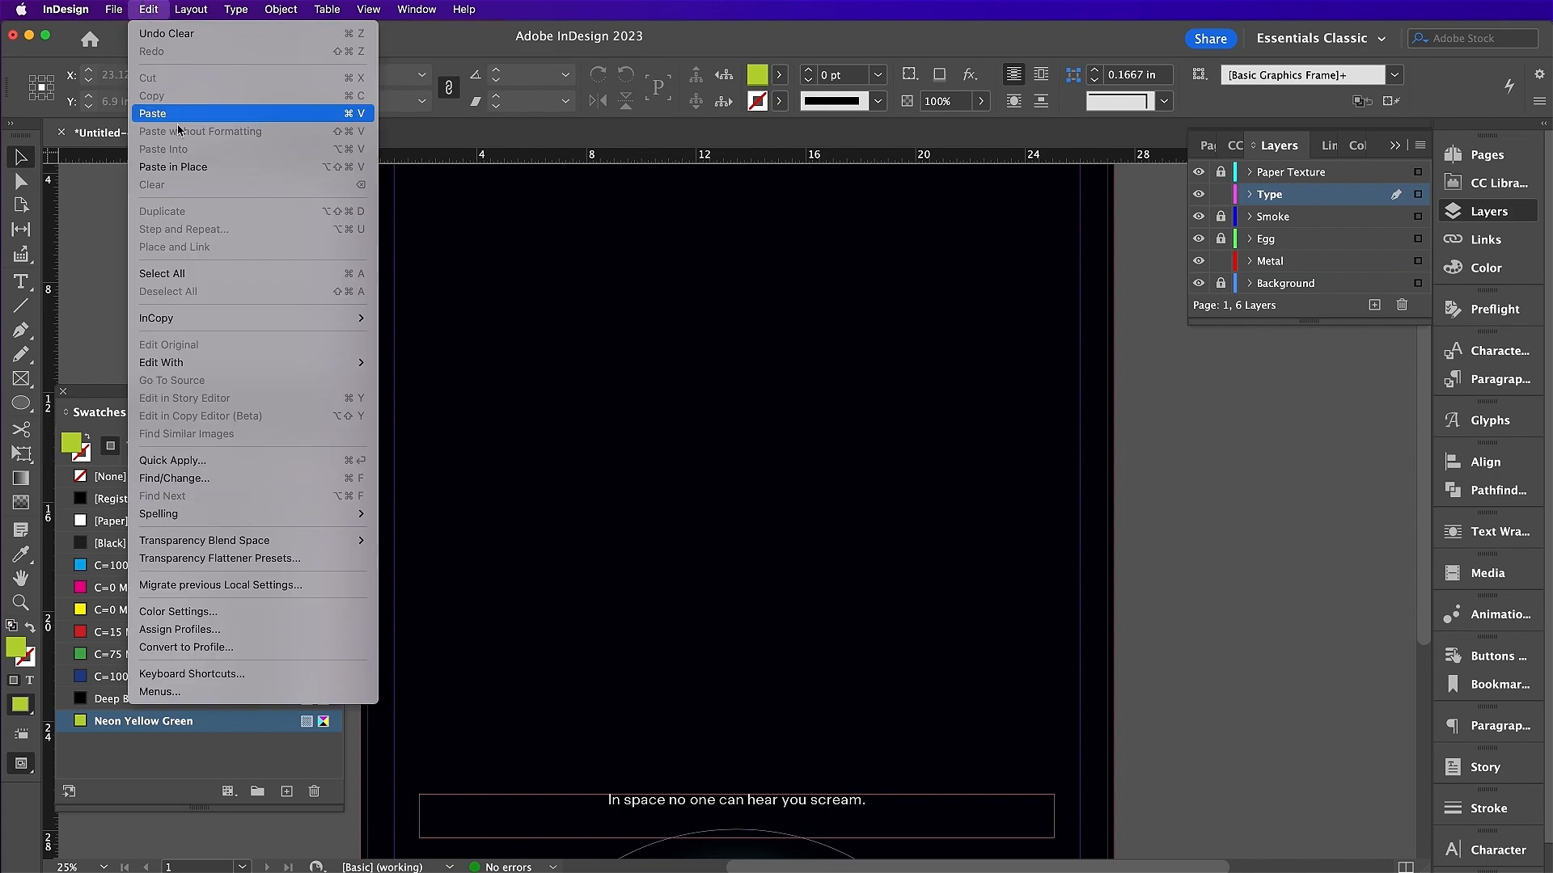
click(185, 168)
click(981, 337)
scroll(901, 336, down, 4)
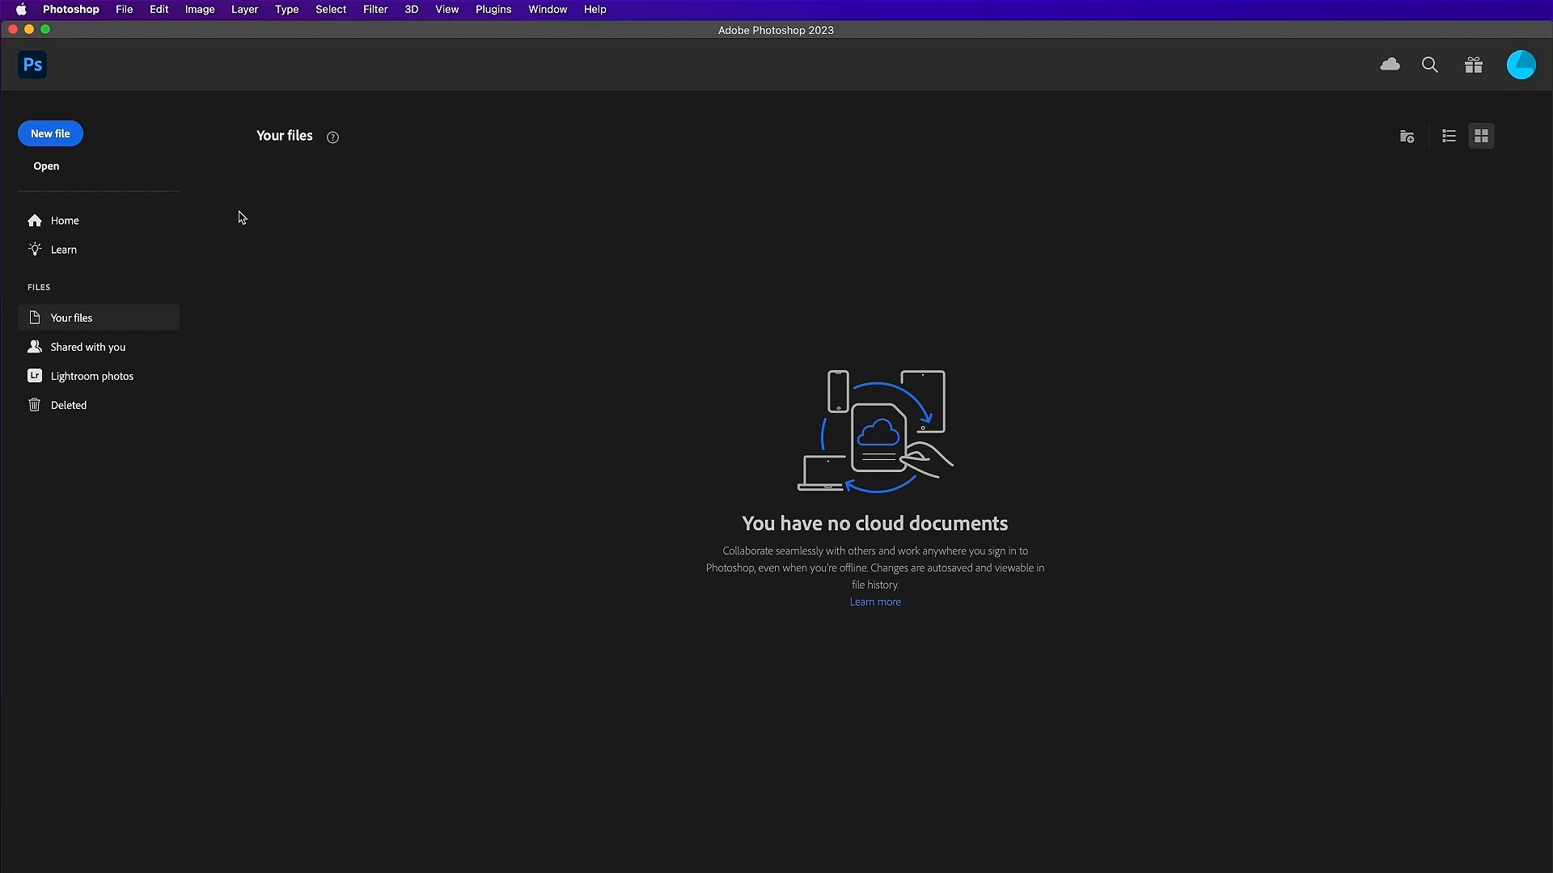
- In Photoshop, open one-green-chicken-egg-isolated-on-white-background.jpg, select the egg and mask out its background with a layer mask
click(54, 166)
double_click(760, 200)
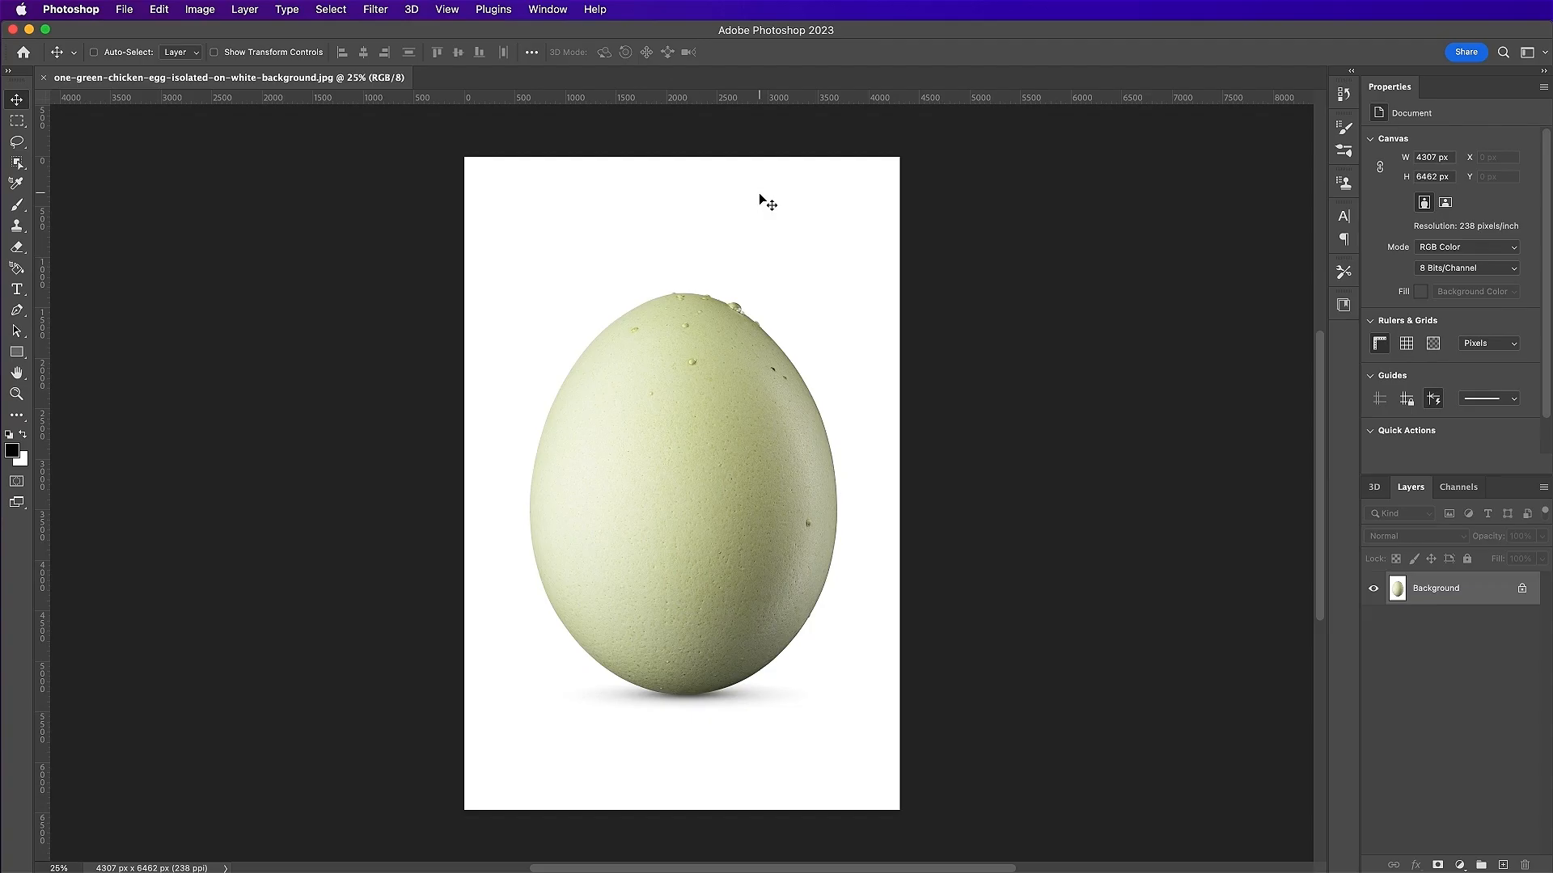
click(327, 6)
click(372, 198)
click(1437, 865)
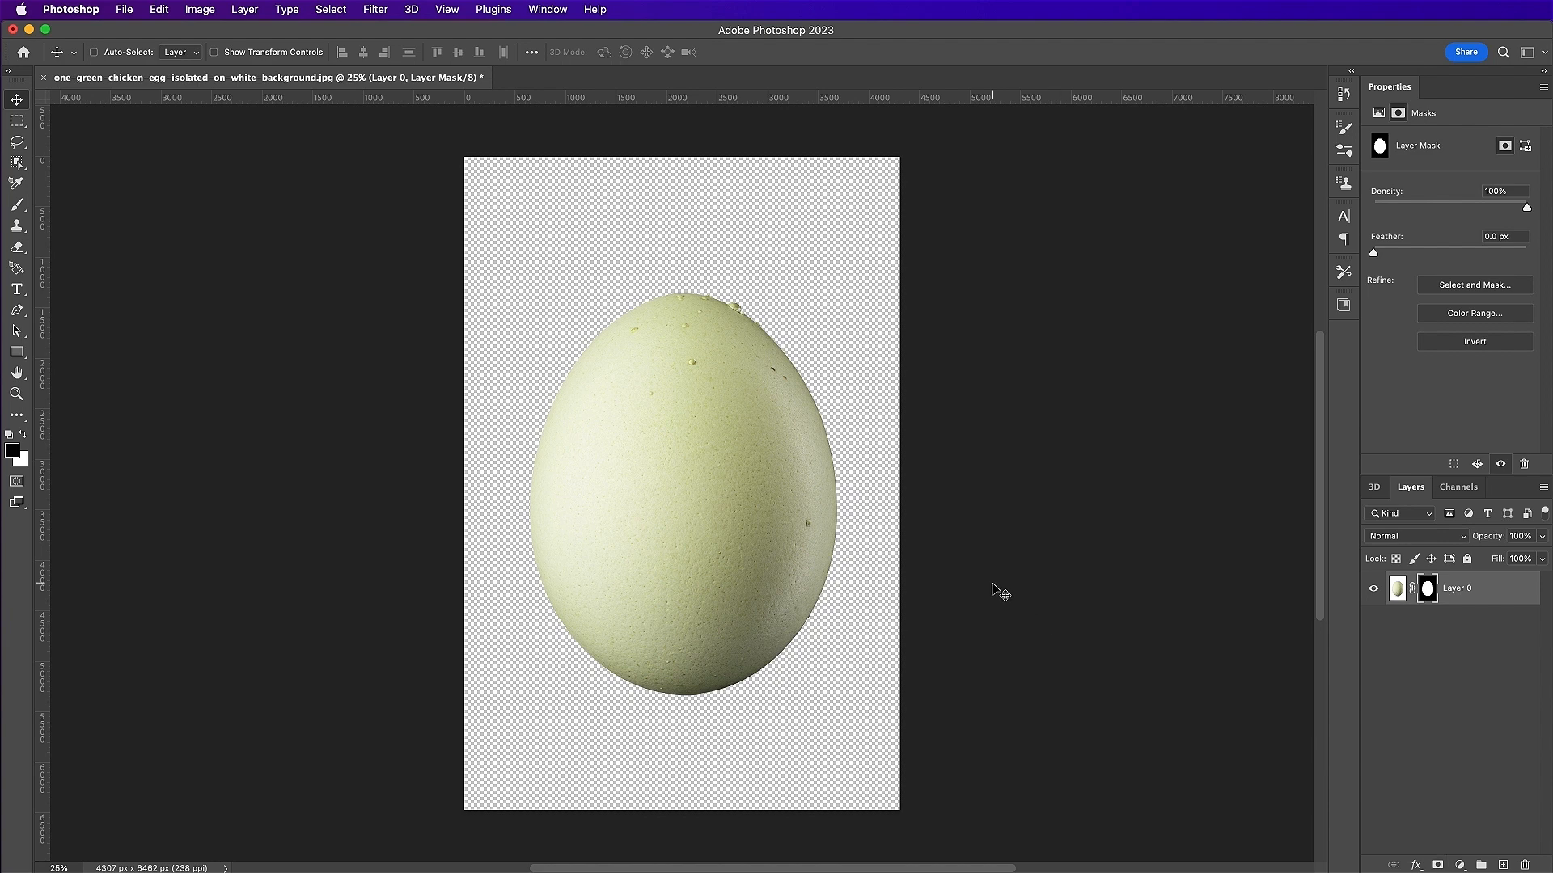
- Place elephant-texture-background.jpg as a linked image, rotate it to -90° and scale it to 167.60% so it covers the egg
click(127, 13)
click(209, 335)
double_click(631, 217)
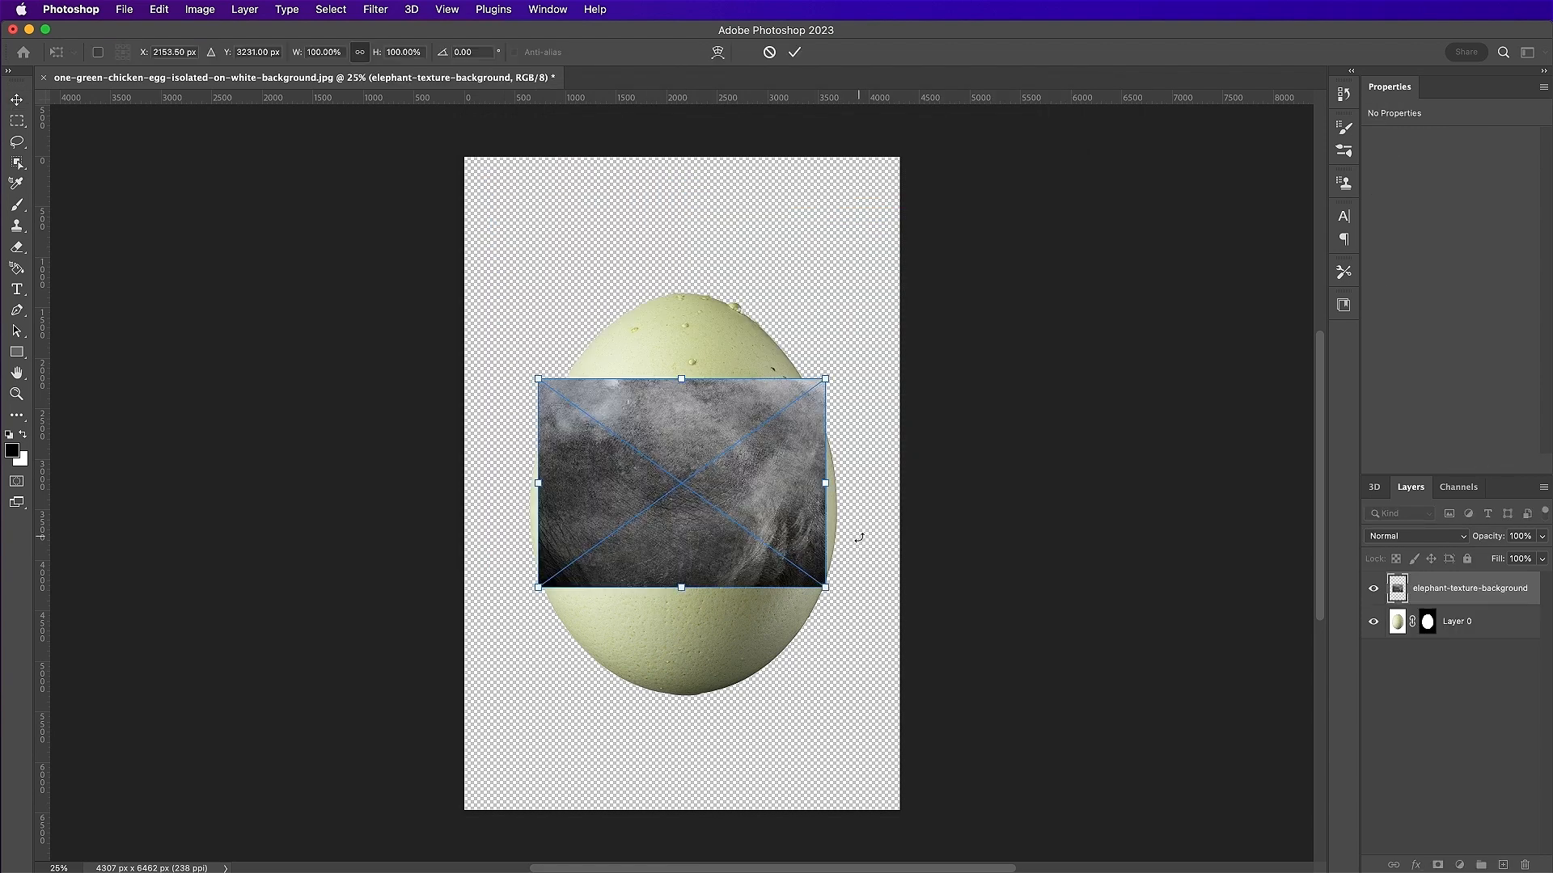
drag(847, 558, 736, 388)
drag(783, 511, 870, 455)
drag(575, 495, 520, 500)
drag(727, 535, 699, 516)
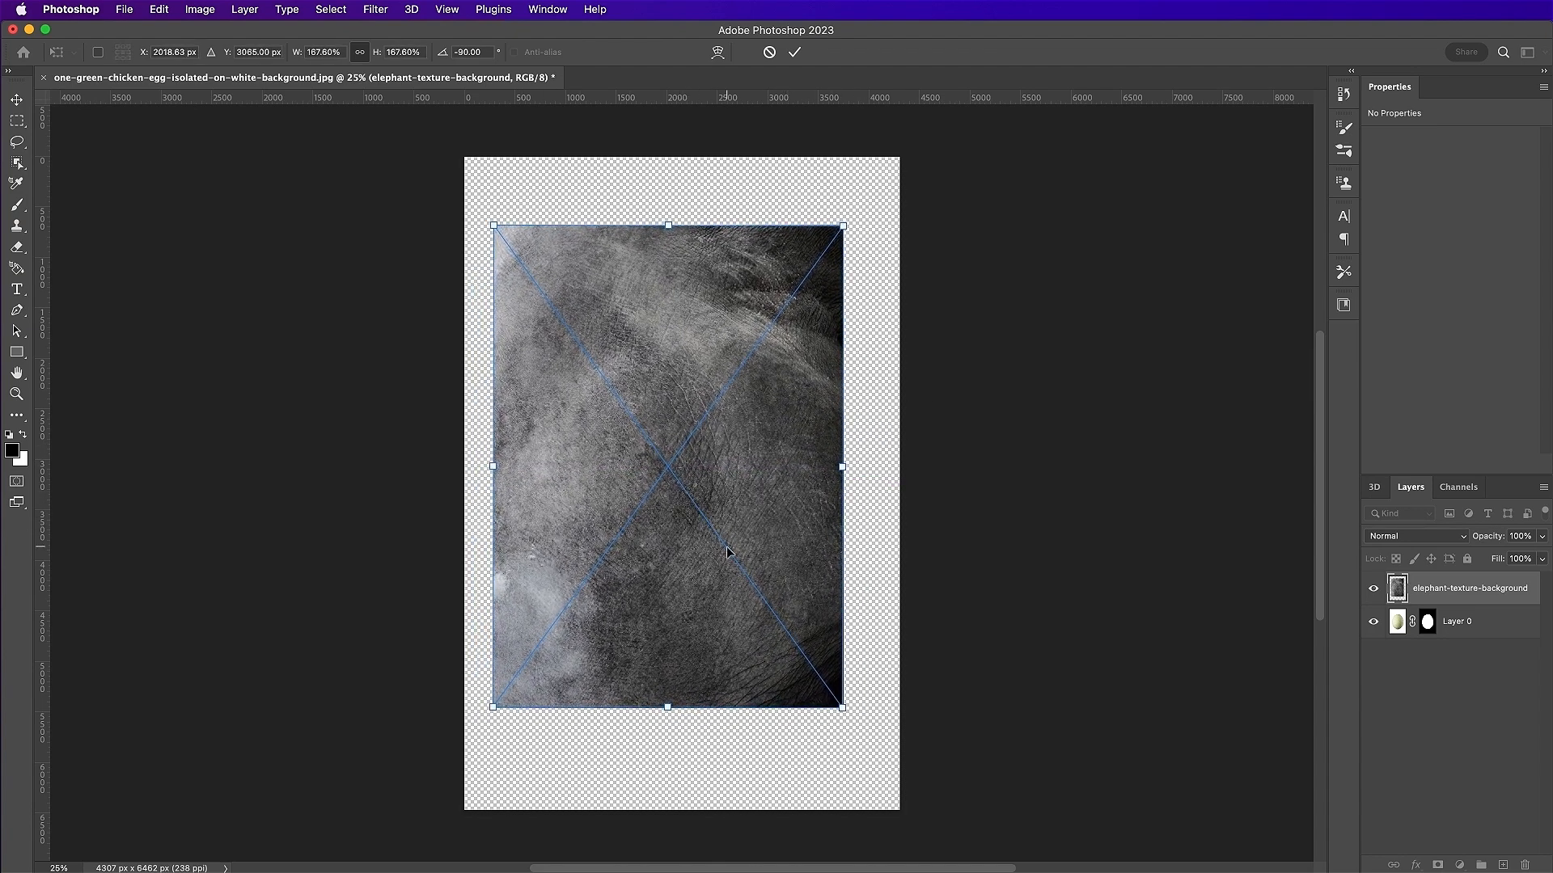
key(Return)
- Clip the elephant texture layer to the egg layer and set its blending mode to Linear Burn
right_click(1414, 594)
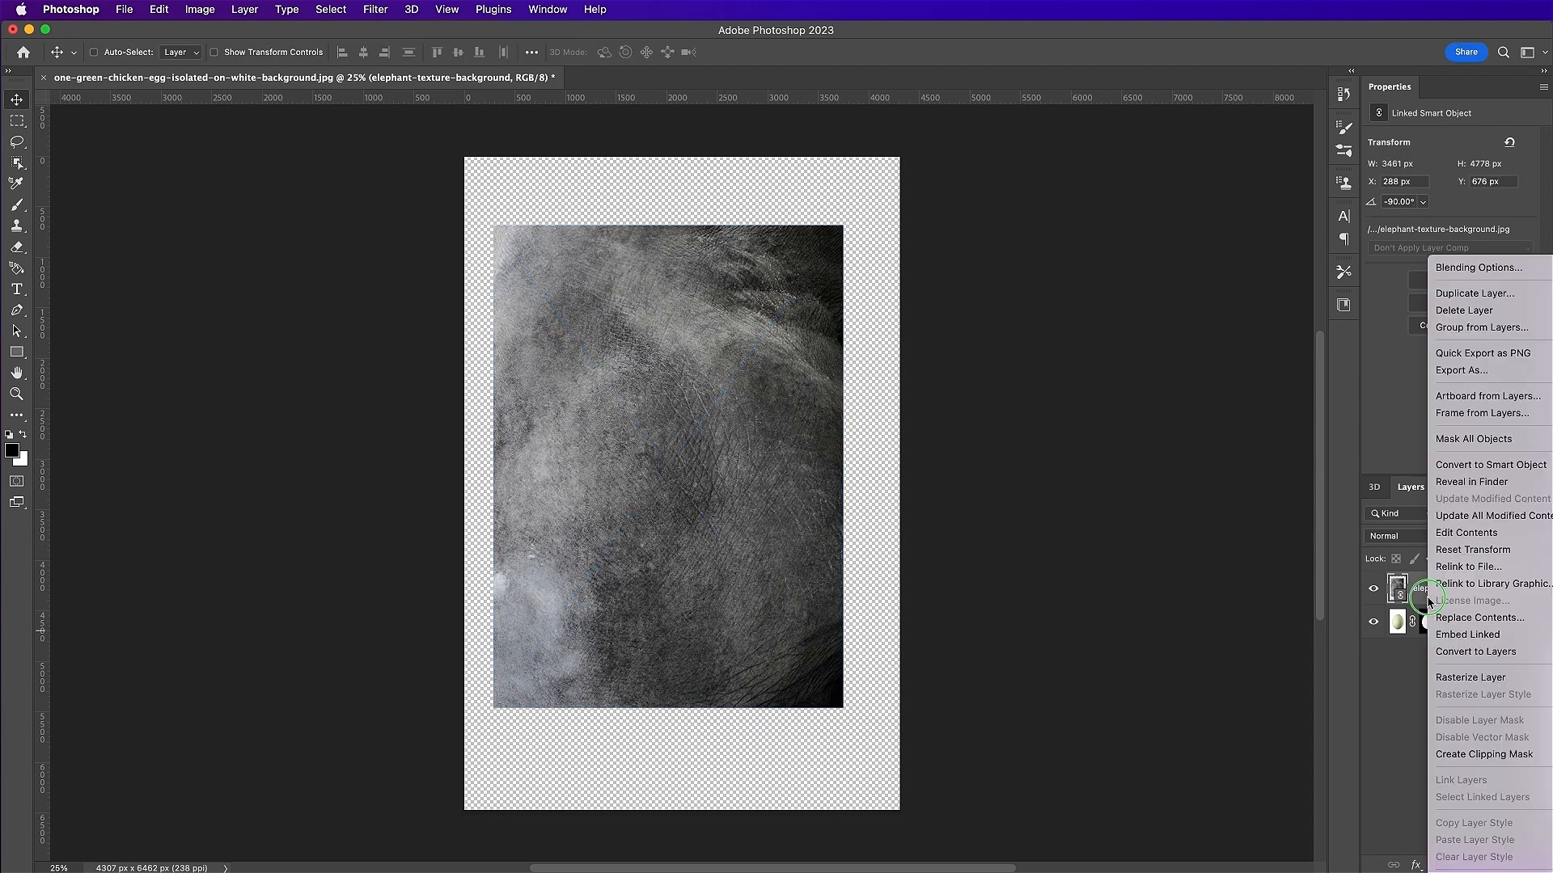
click(1445, 755)
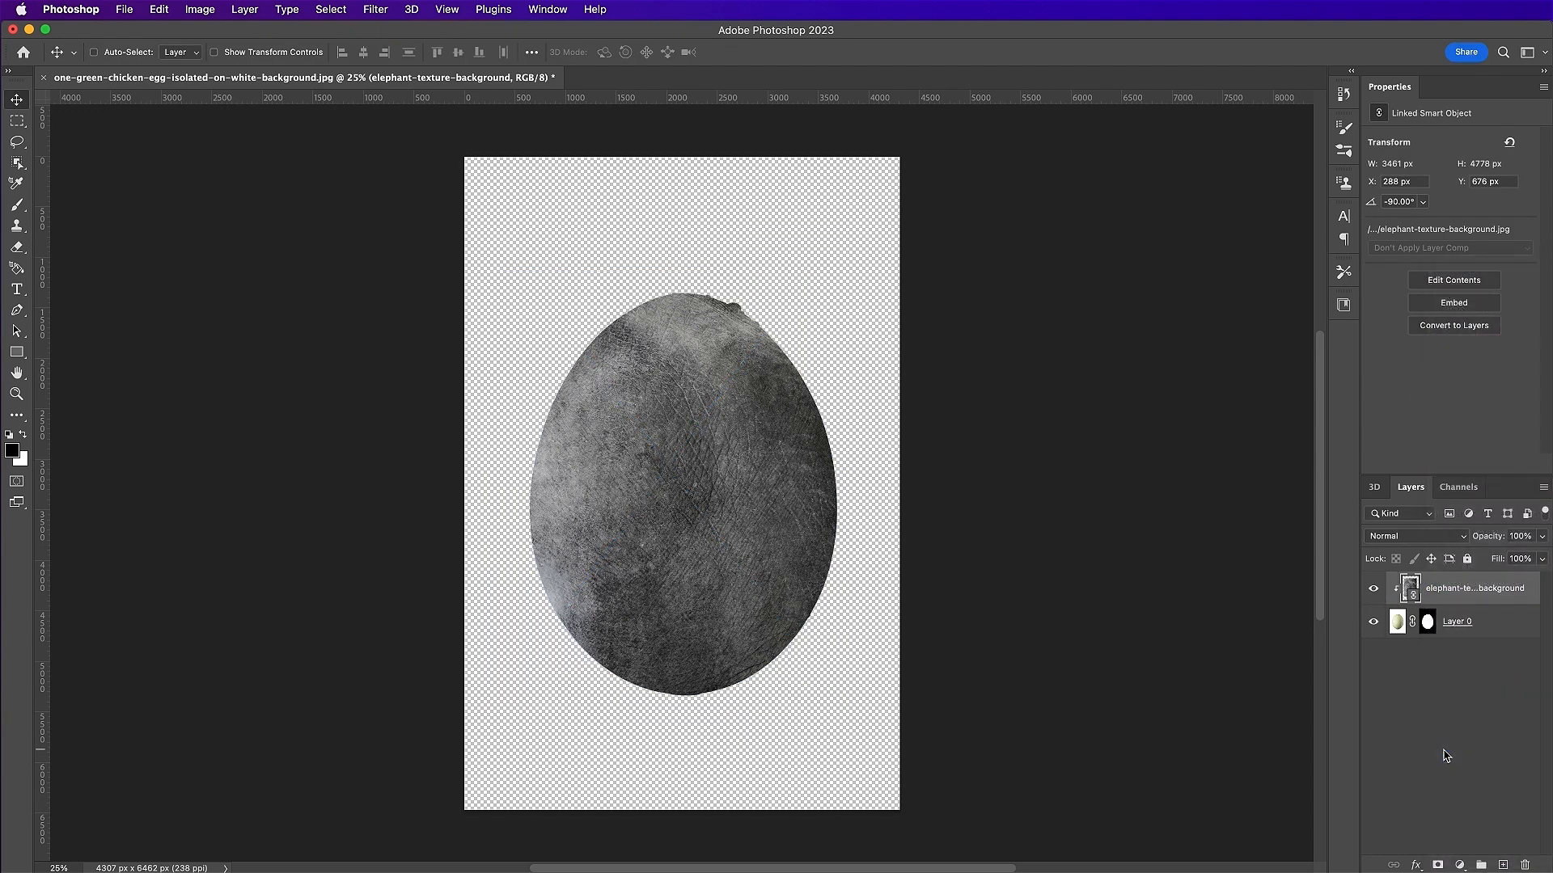
click(1420, 538)
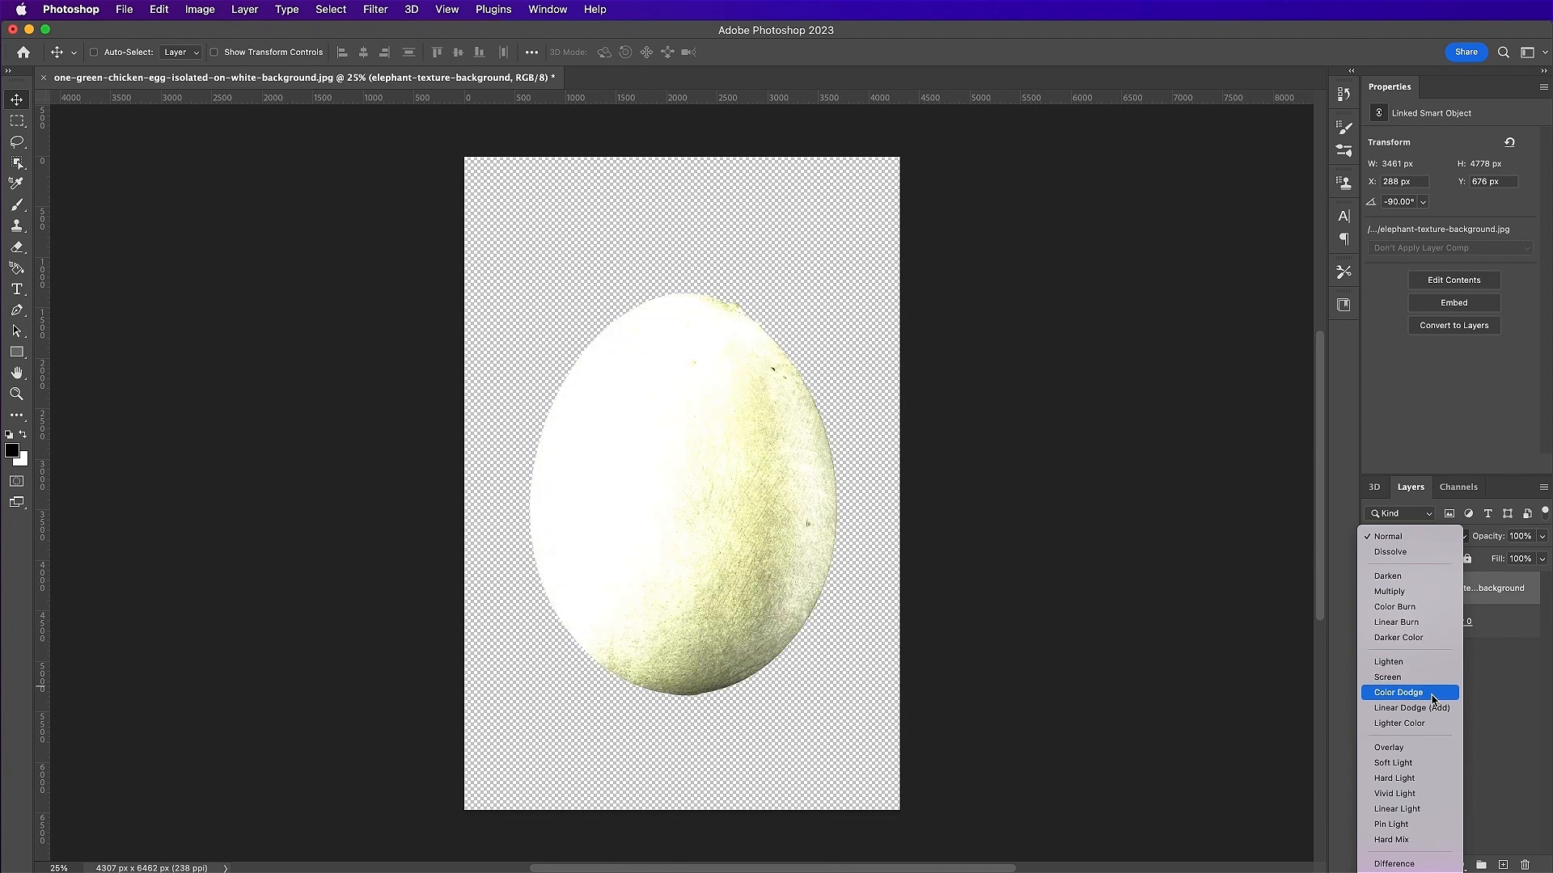
click(1418, 624)
- Duplicate the elephant texture layer and set the copy's blending mode to Divide
mouse_move(1460, 595)
mouse_down()
mouse_move(1480, 841)
mouse_move(1503, 864)
mouse_up()
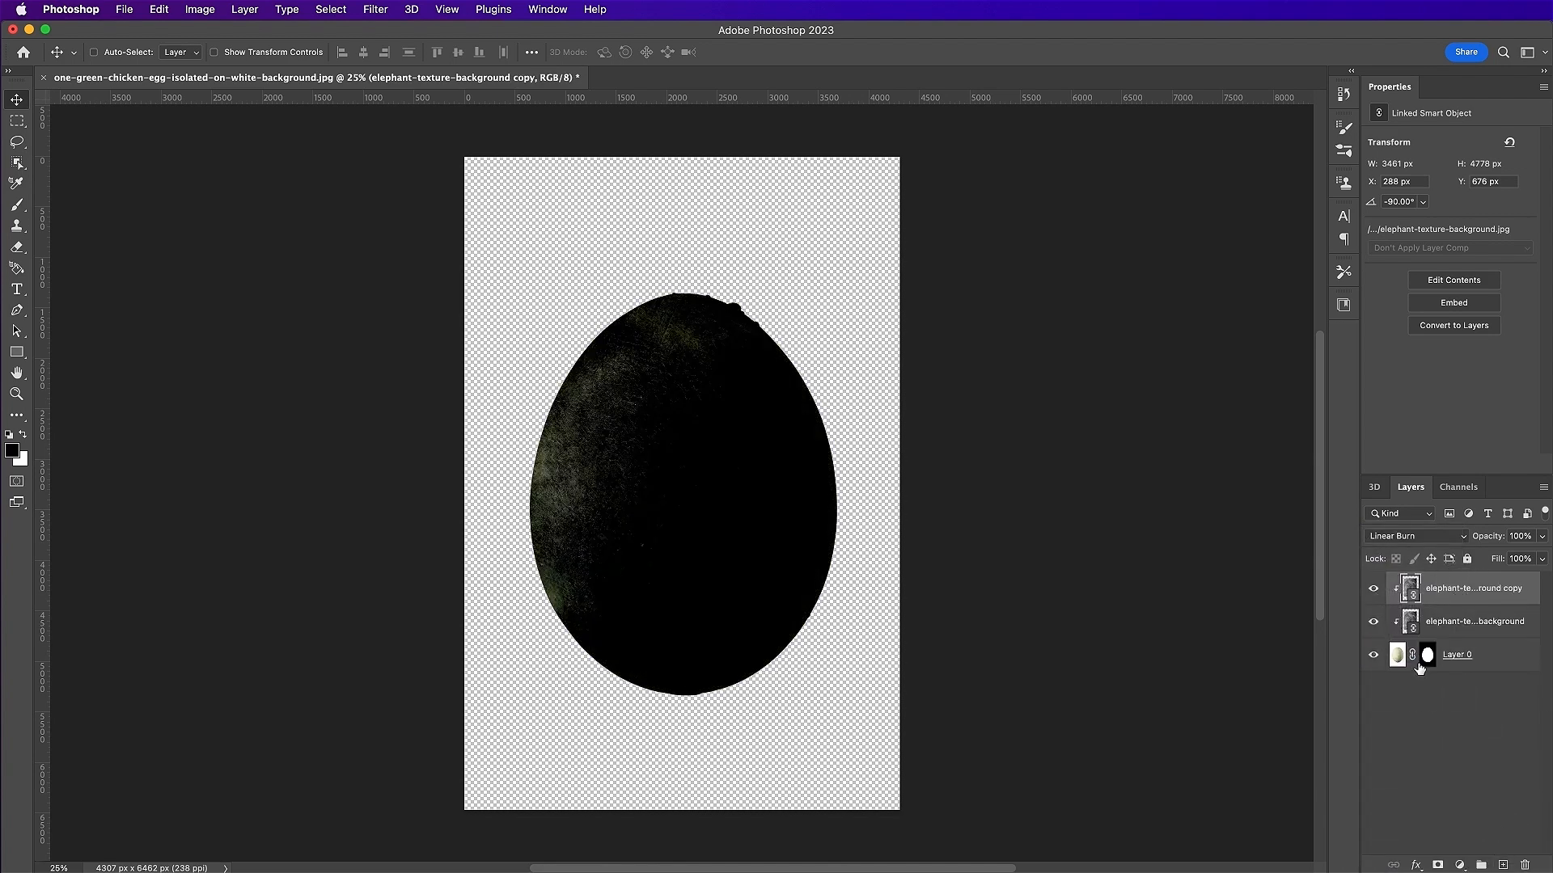
click(1412, 537)
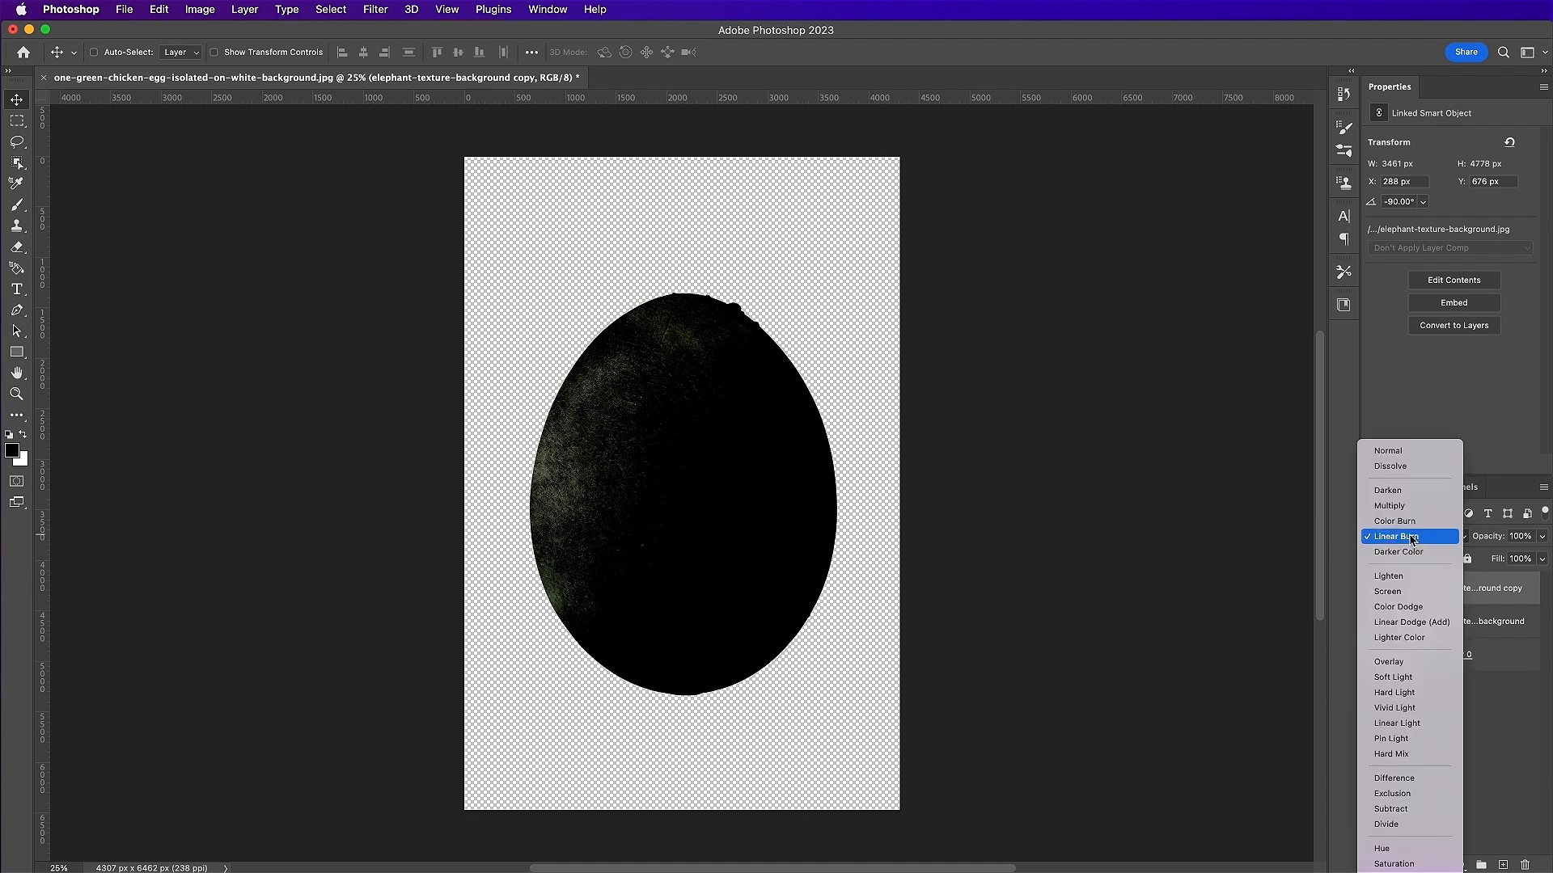
click(1407, 822)
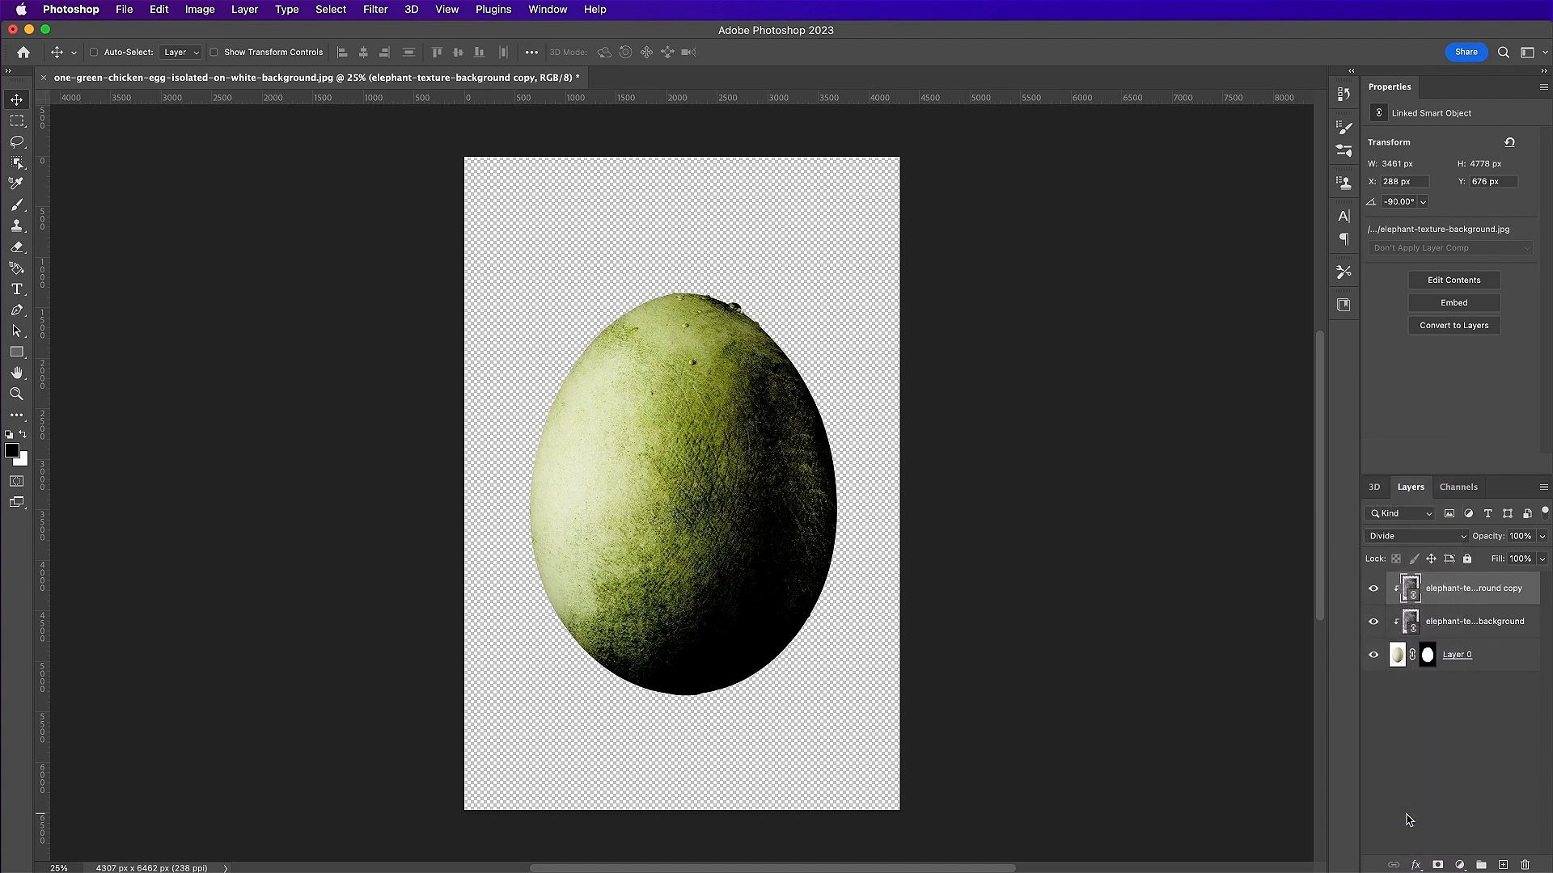
- Set the opacity of the elephant texture copy layer to 60%
click(1517, 536)
text(60)
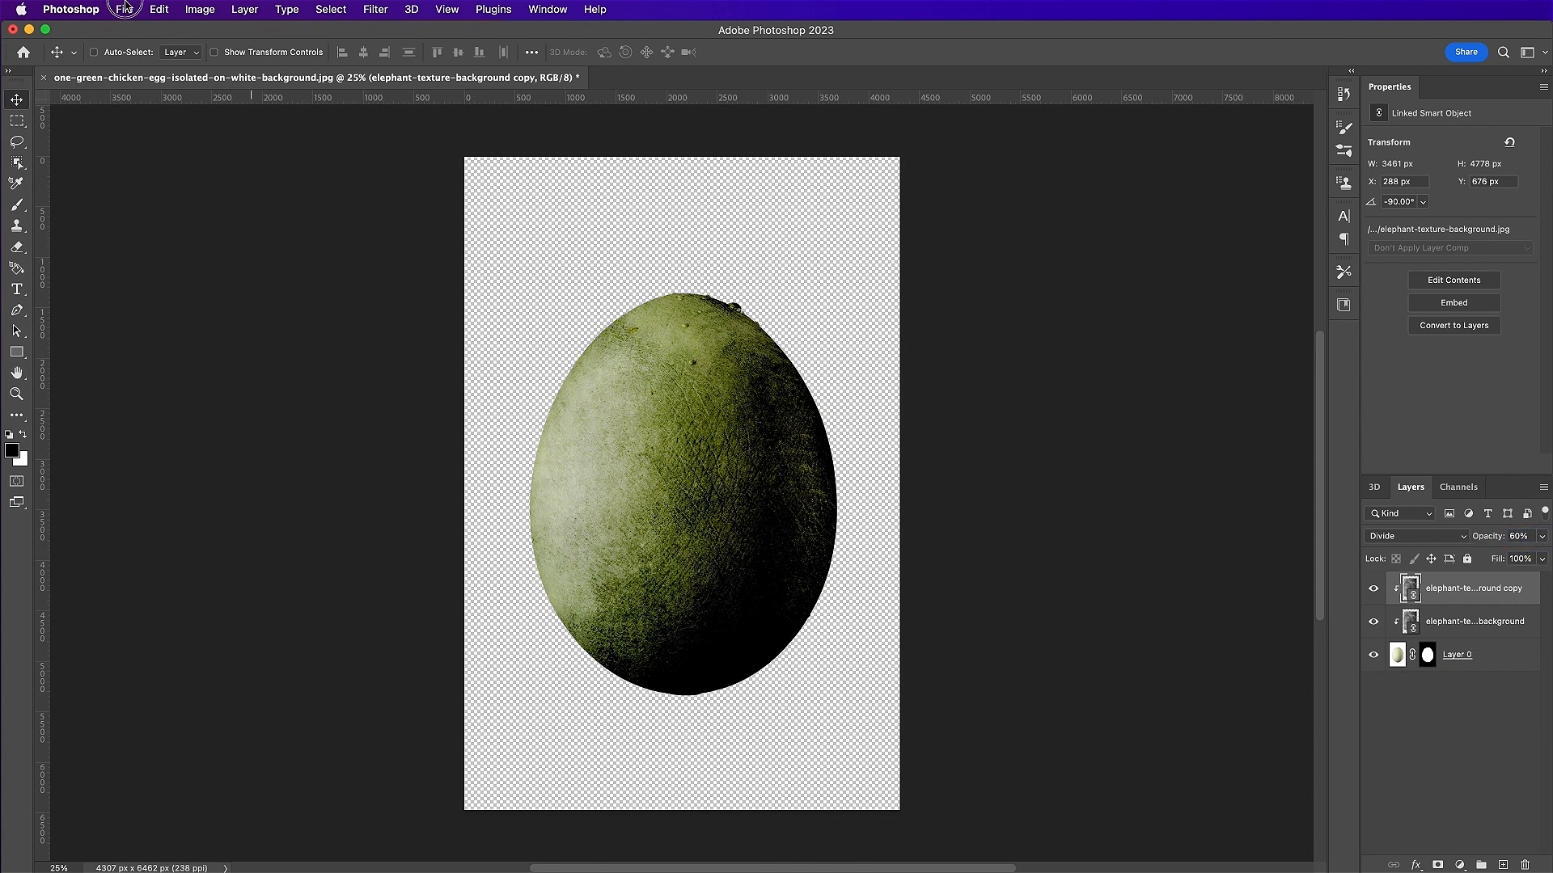
- Place panther-chameleon-furcifer-pardalis-in-close-up.jpg as a linked image, rotate it to 90° and enlarge it to cover the egg
click(126, 9)
click(209, 338)
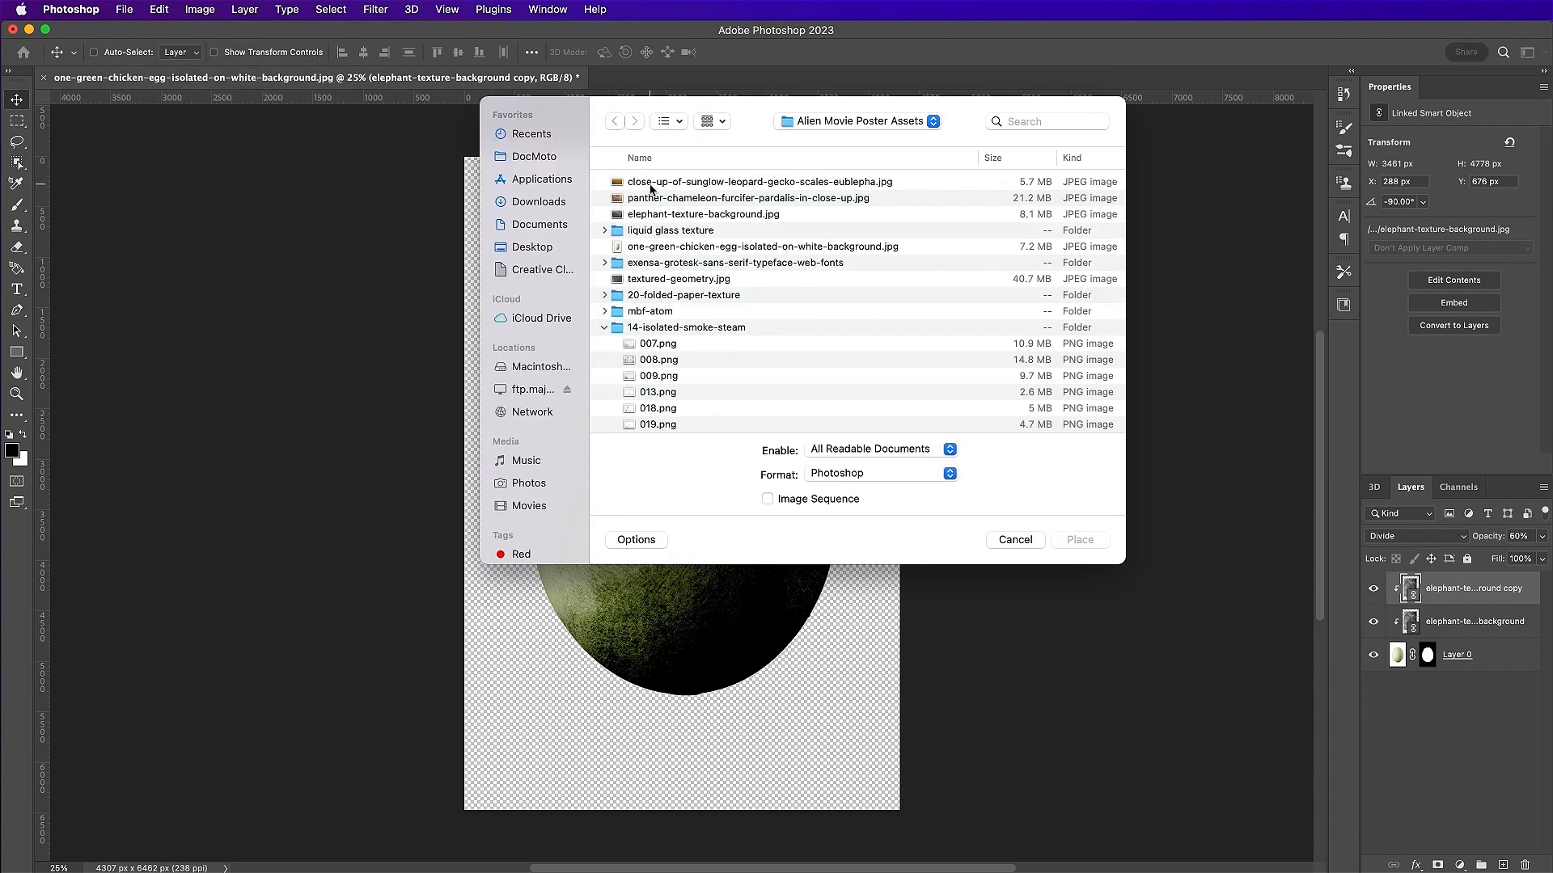
click(647, 199)
double_click(646, 199)
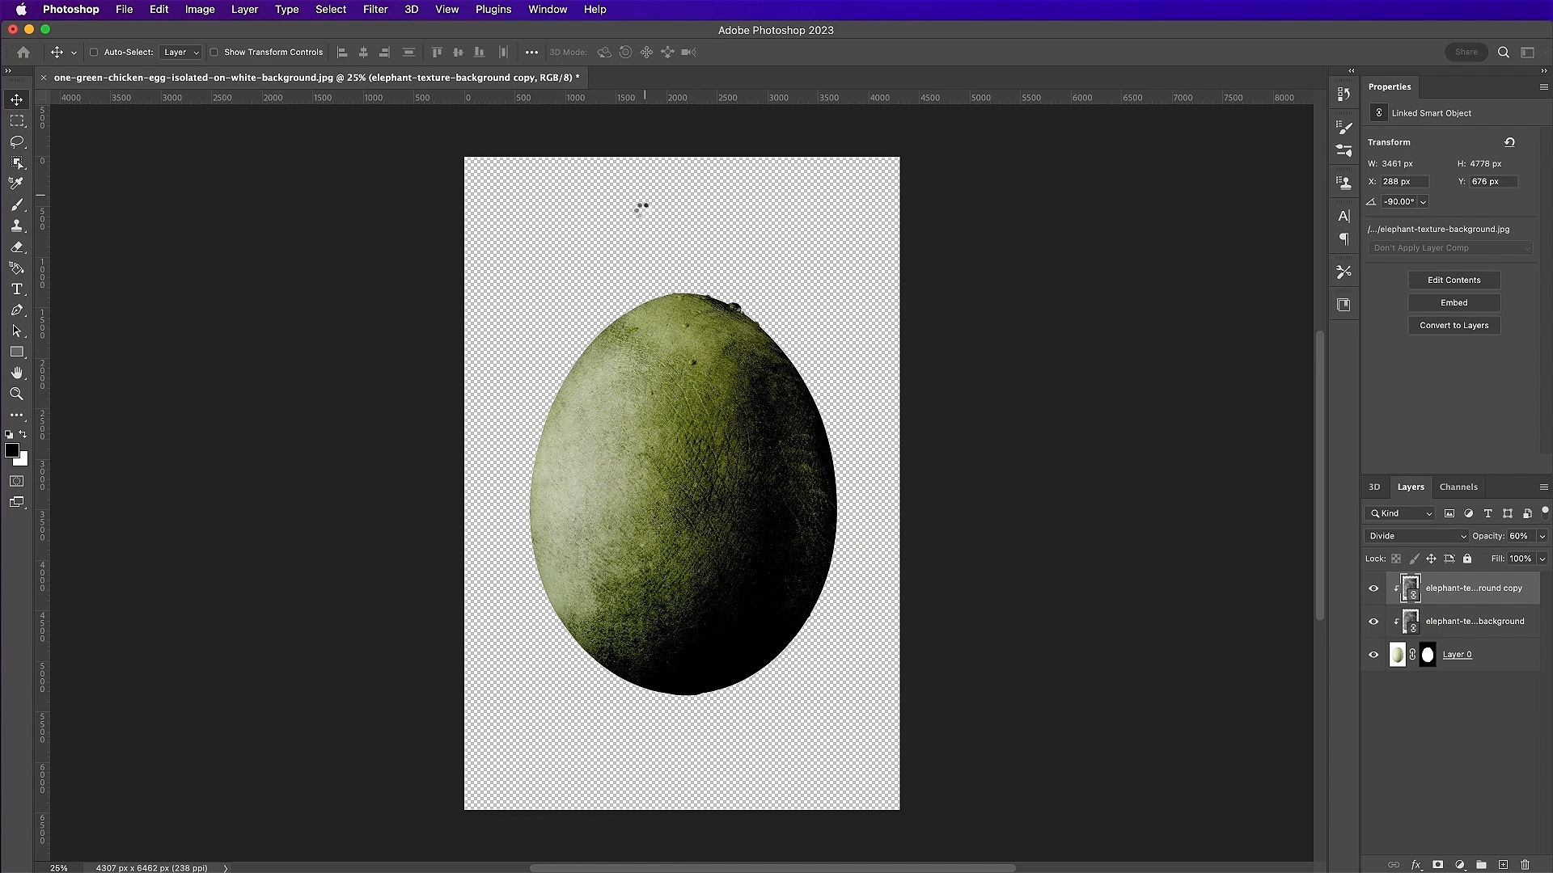
drag(943, 461, 714, 707)
drag(826, 484, 857, 483)
drag(536, 489, 515, 486)
key(Return)
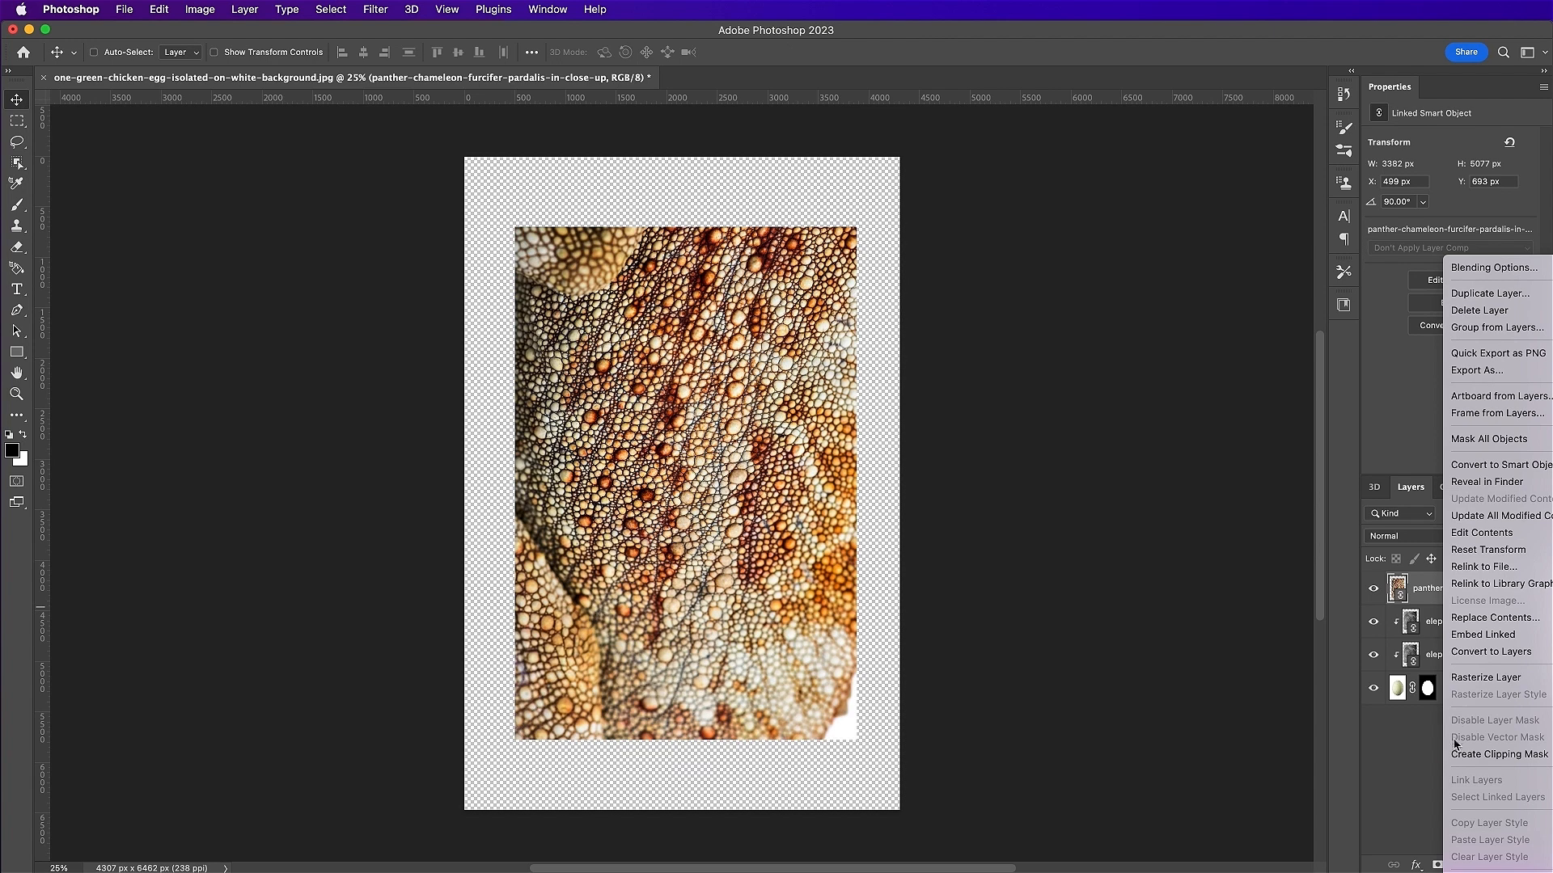
- Clip the chameleon texture layer to the egg and set it to Lighter Color blending at 24% opacity
click(1459, 755)
click(1403, 536)
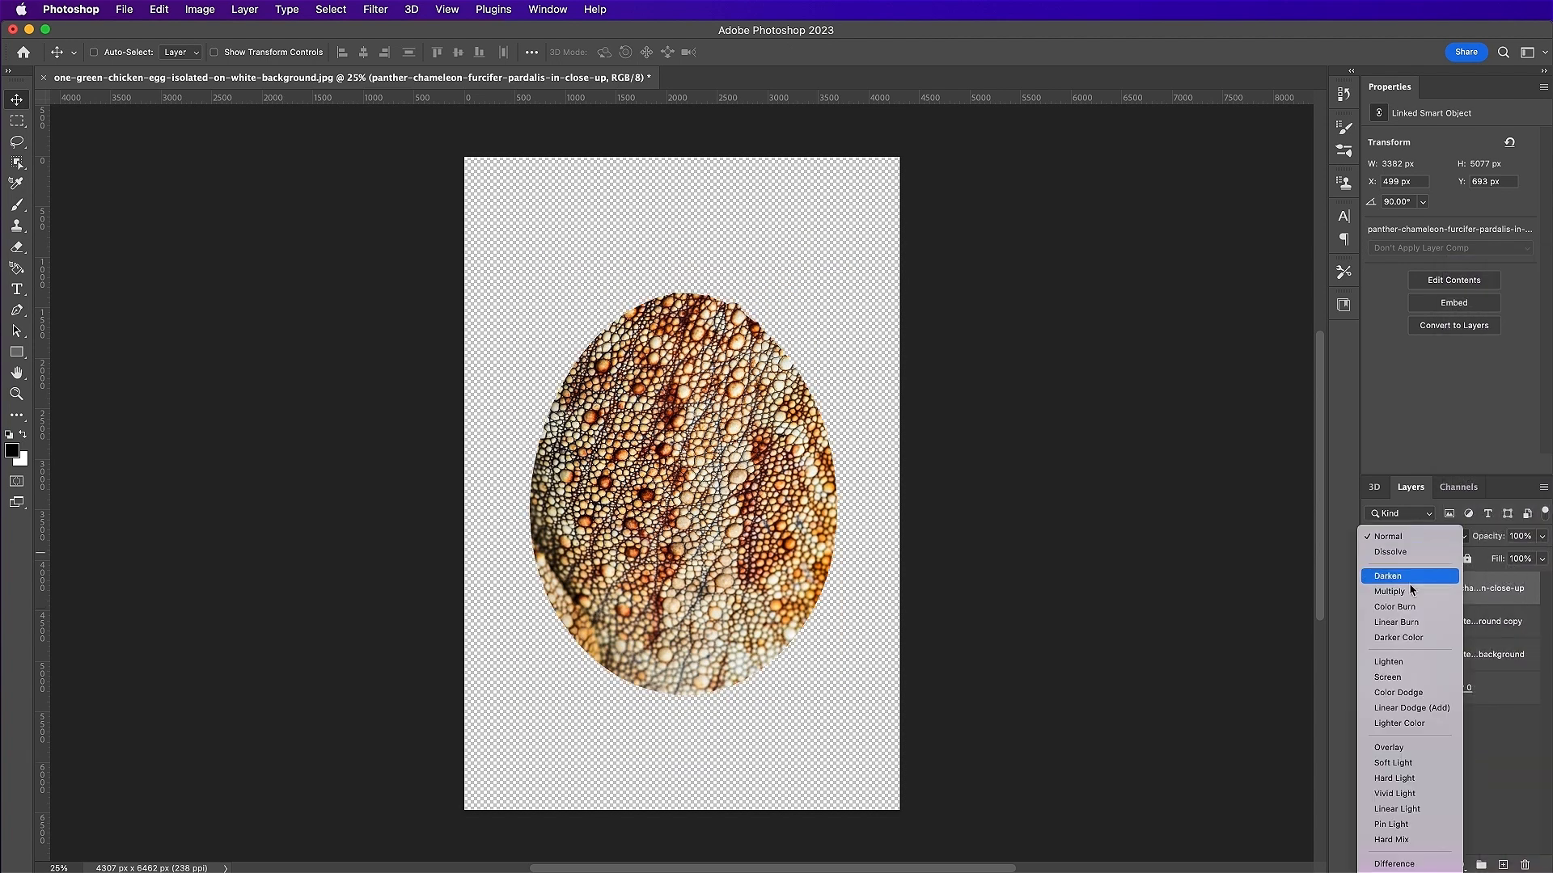
click(1428, 724)
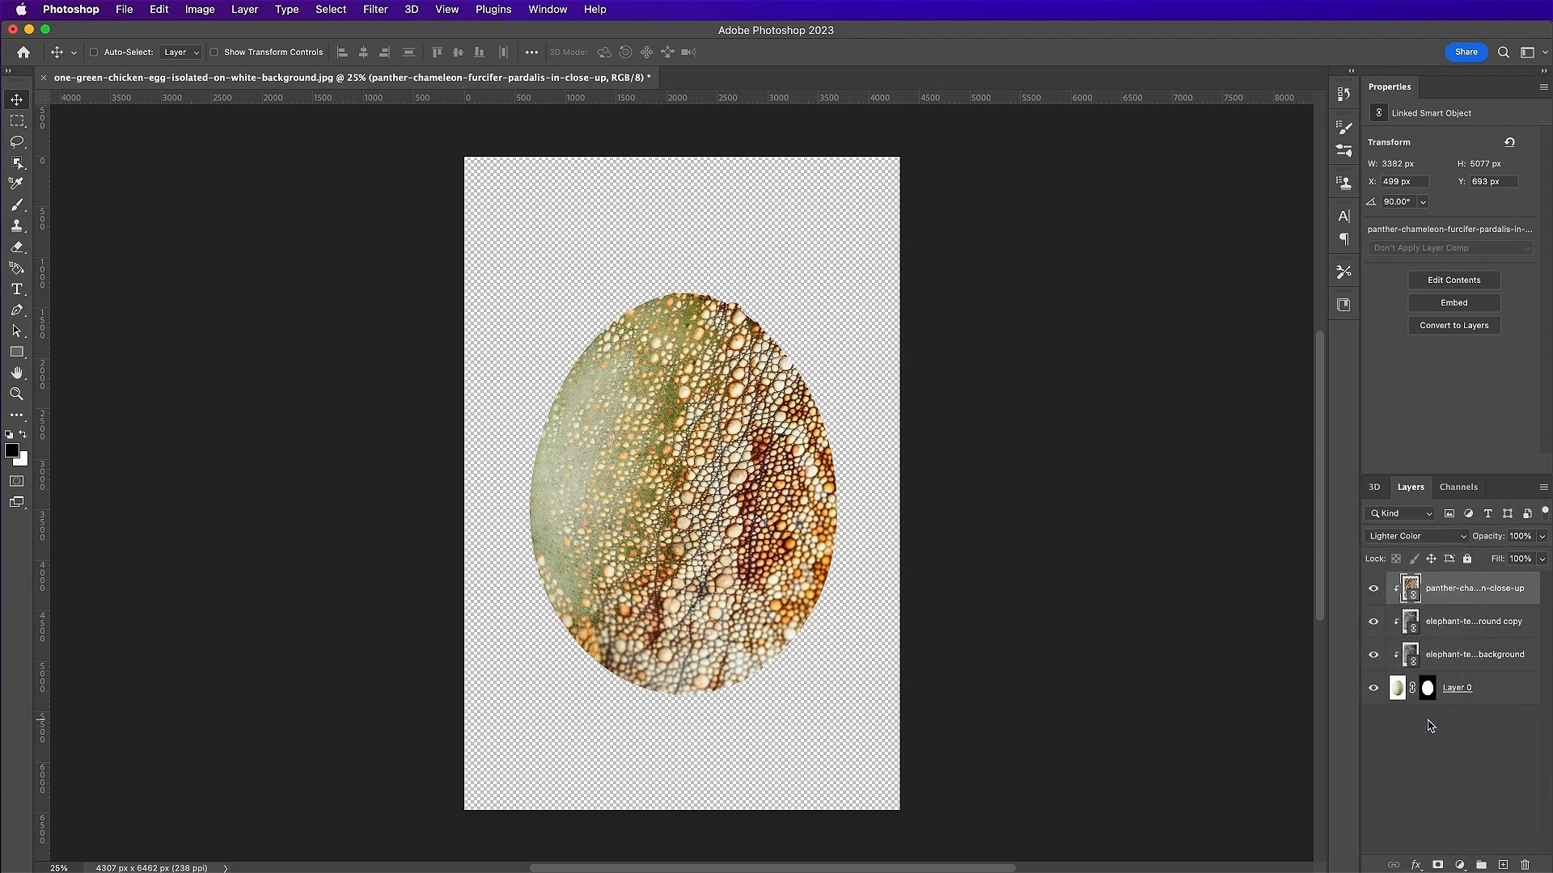
drag(1518, 541, 1456, 542)
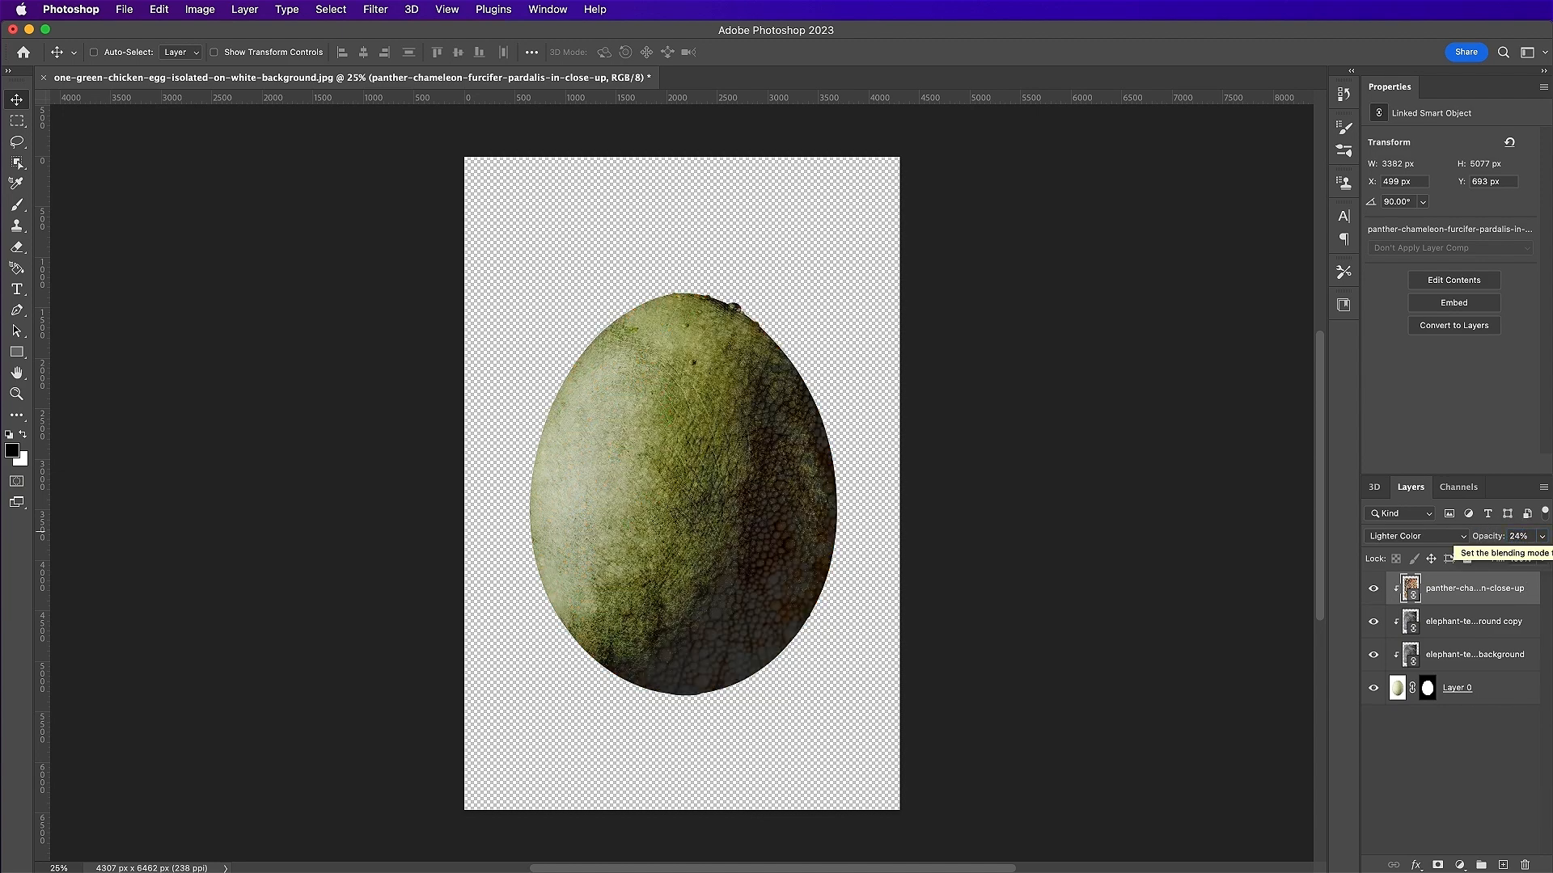
- Duplicate the chameleon texture layer and set the copy to Subtract blending at 20% opacity
drag(1461, 600, 1508, 863)
click(1415, 536)
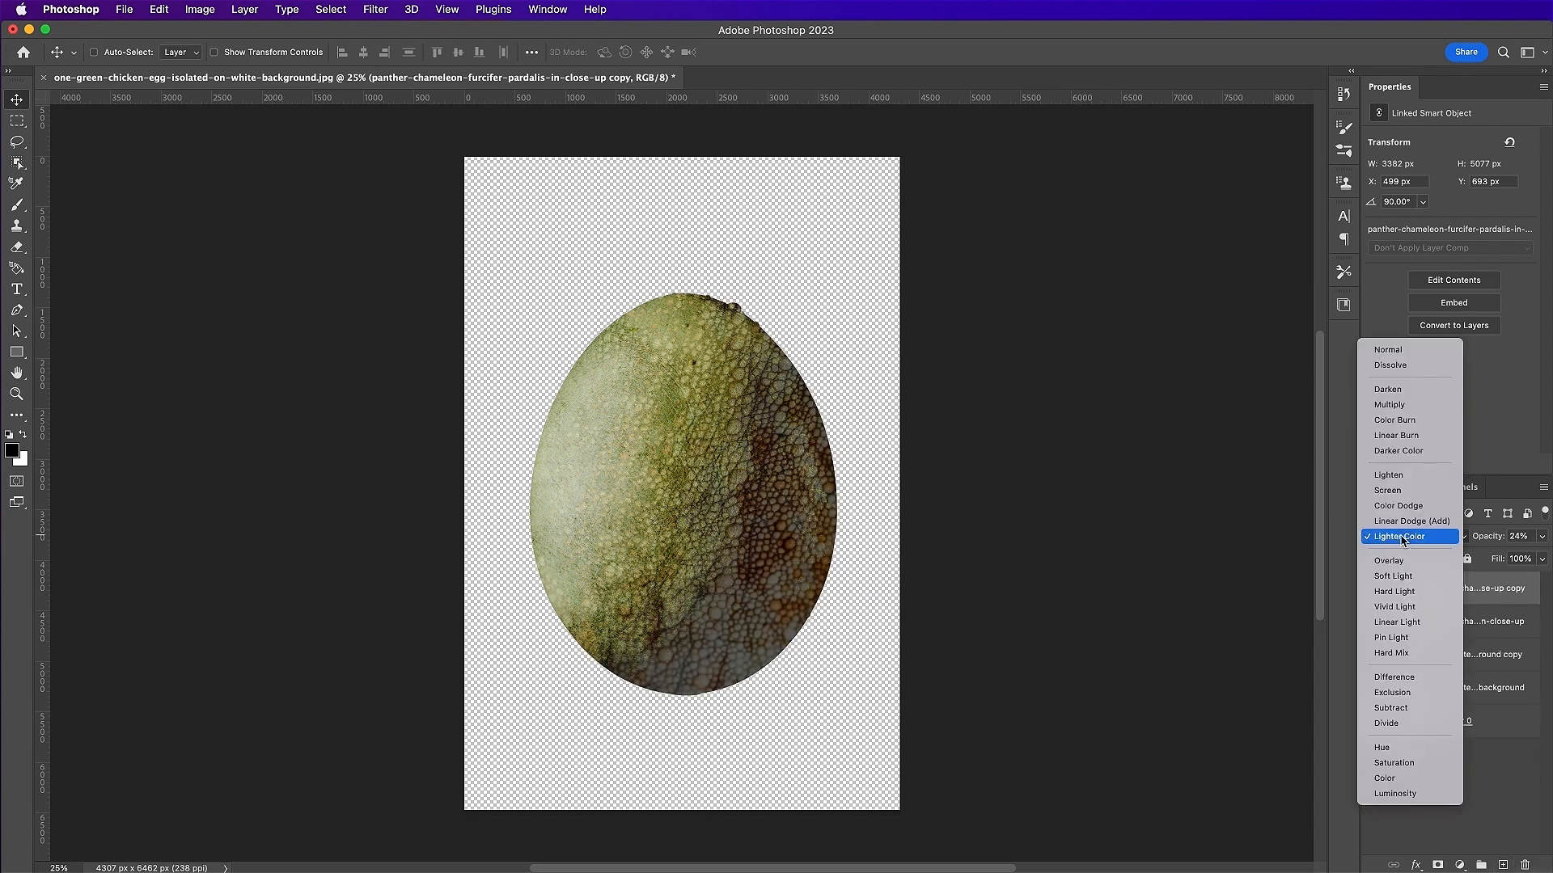
click(1402, 710)
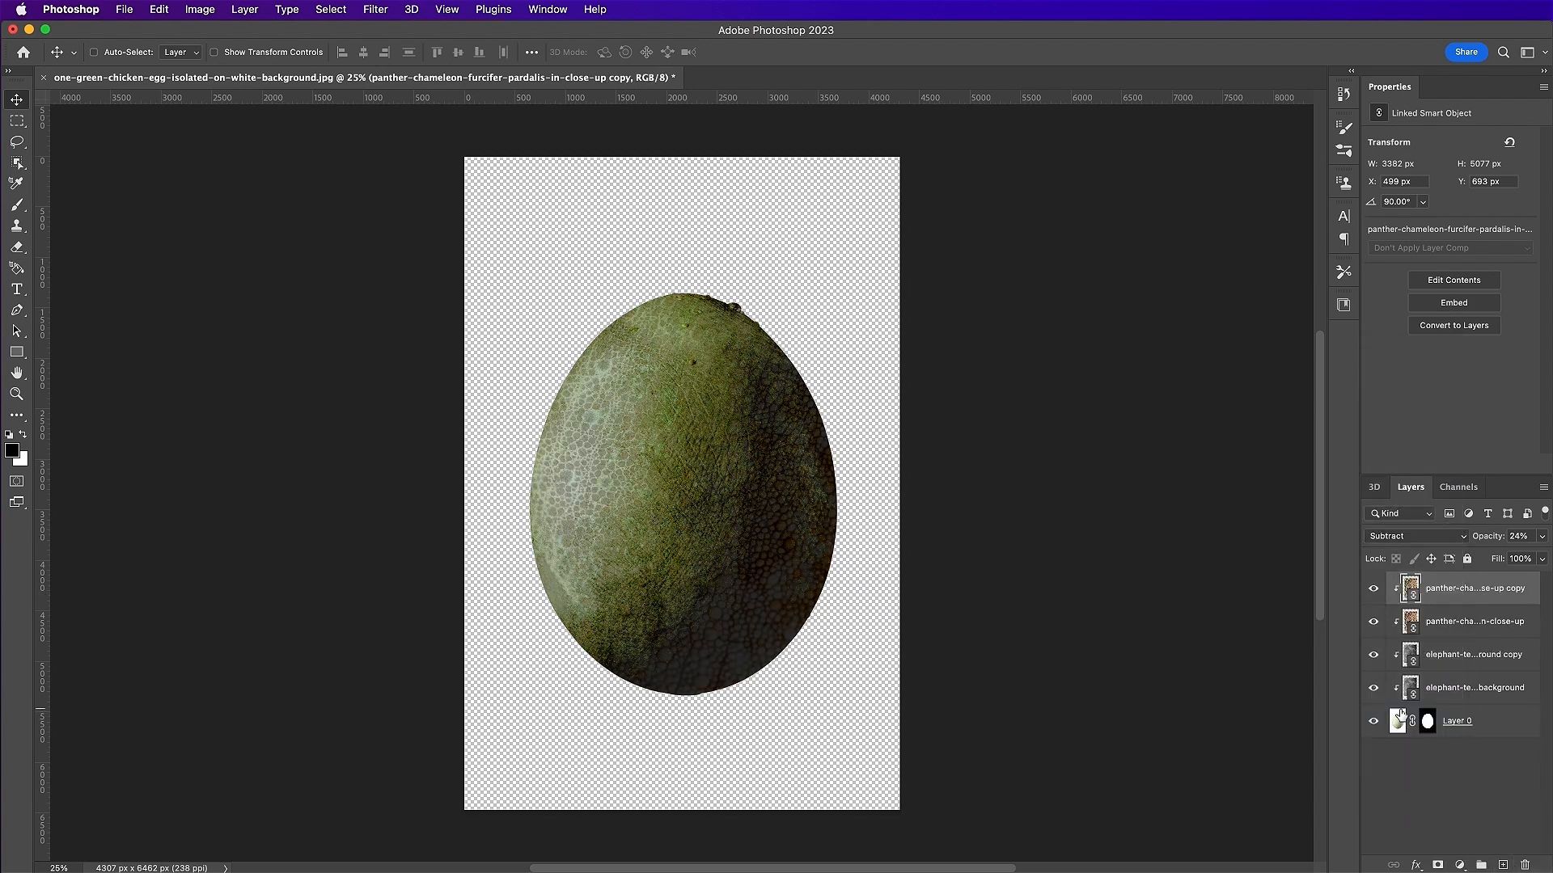
click(1521, 536)
text(20)
key(Return)
- Place the sunglow leopard gecko scales image linked, rotate it to 90°, enlarge it to the egg's height and move it over the egg's left part
click(124, 9)
click(221, 336)
double_click(647, 181)
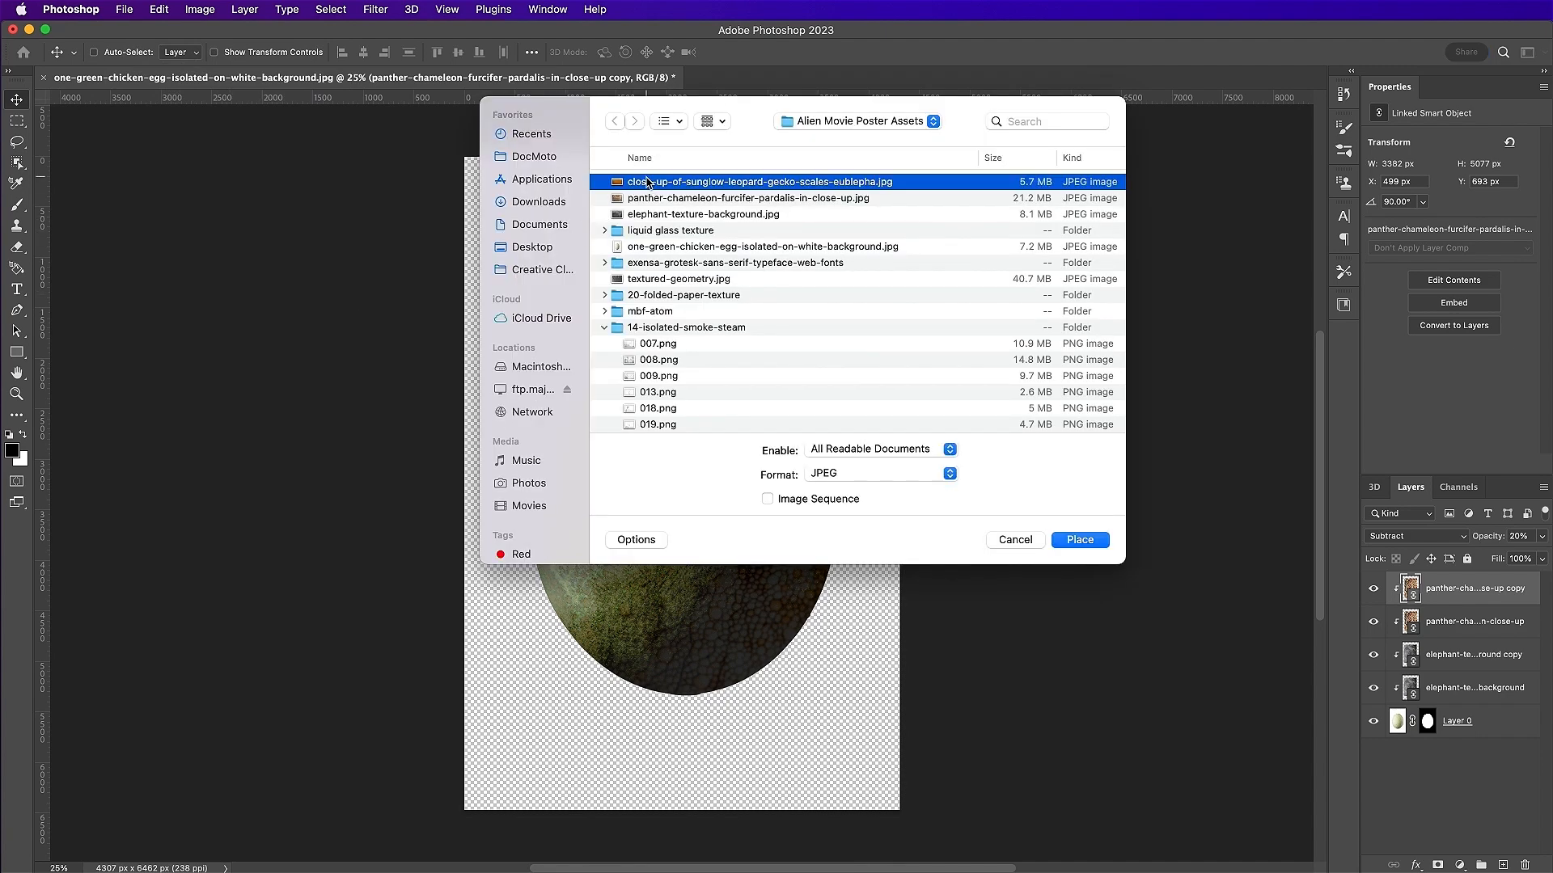
drag(832, 336, 807, 565)
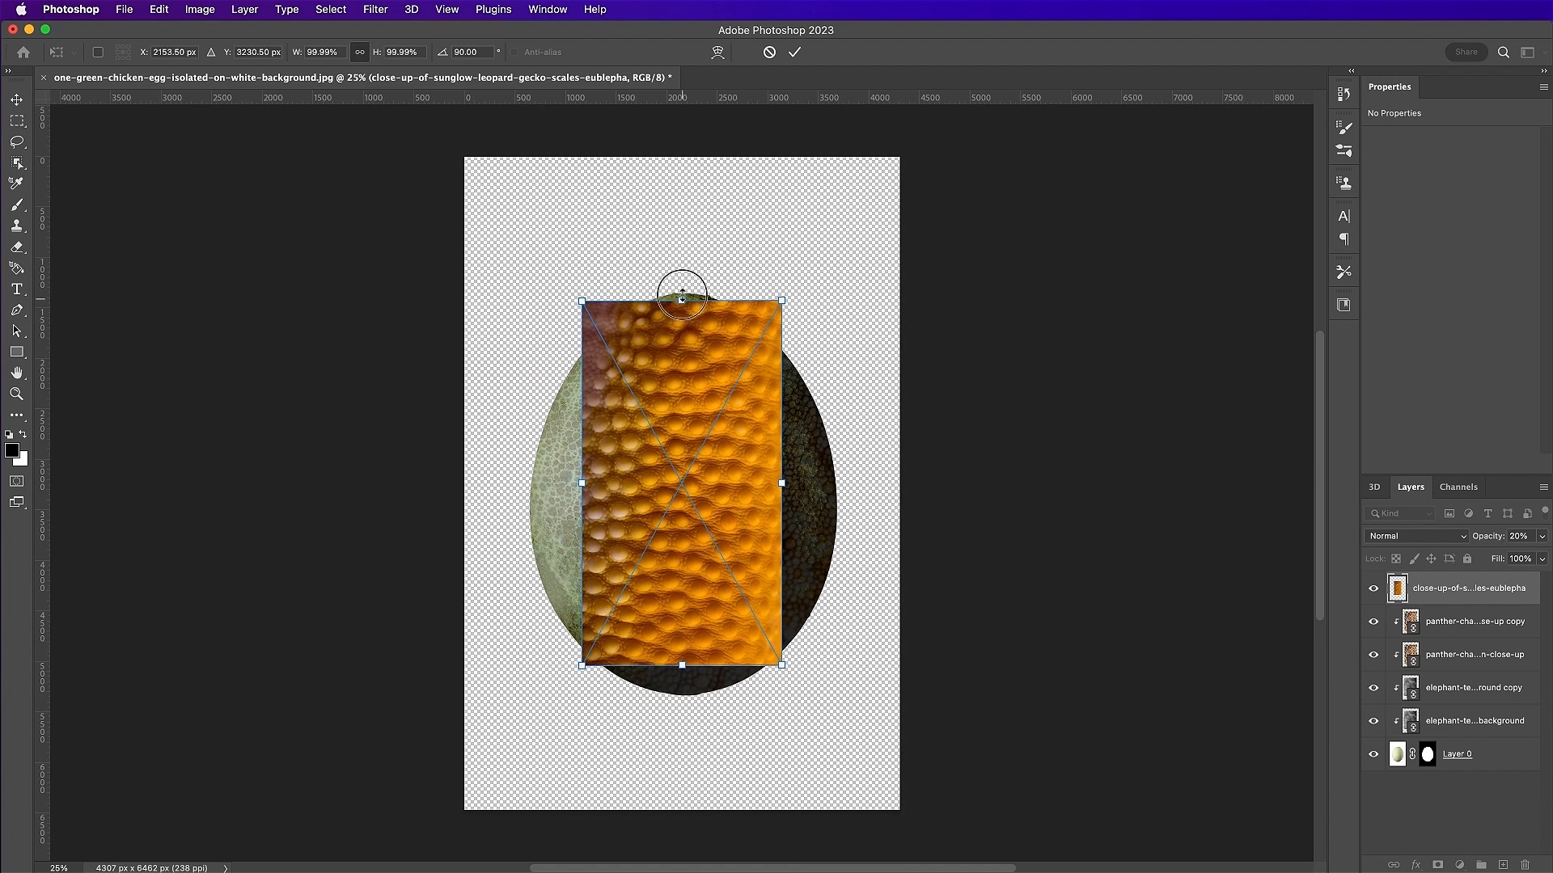
drag(682, 300, 682, 278)
drag(678, 668, 681, 708)
drag(727, 643, 645, 639)
double_click(634, 641)
- Duplicate the gecko scales layer, flip the copy horizontally and move it alongside the original to cover the egg's right part
drag(1460, 594, 1503, 864)
click(166, 10)
mouse_move(225, 371)
click(420, 648)
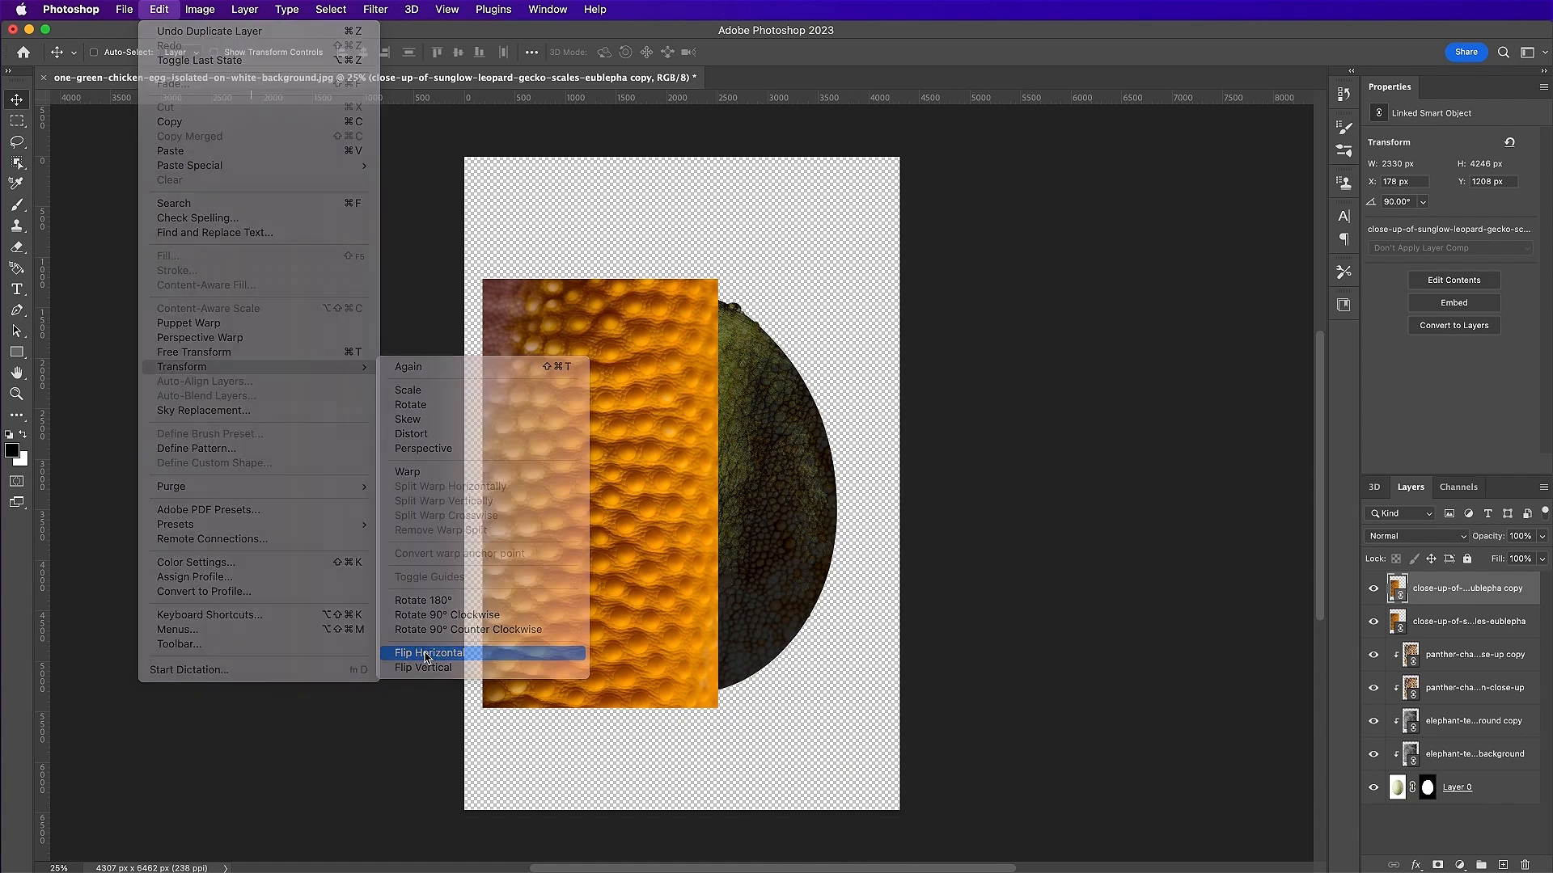
drag(575, 623, 832, 623)
- Merge the gecko scales layer and its mirrored copy into one layer
shift+click(1455, 621)
drag(1411, 487, 1327, 370)
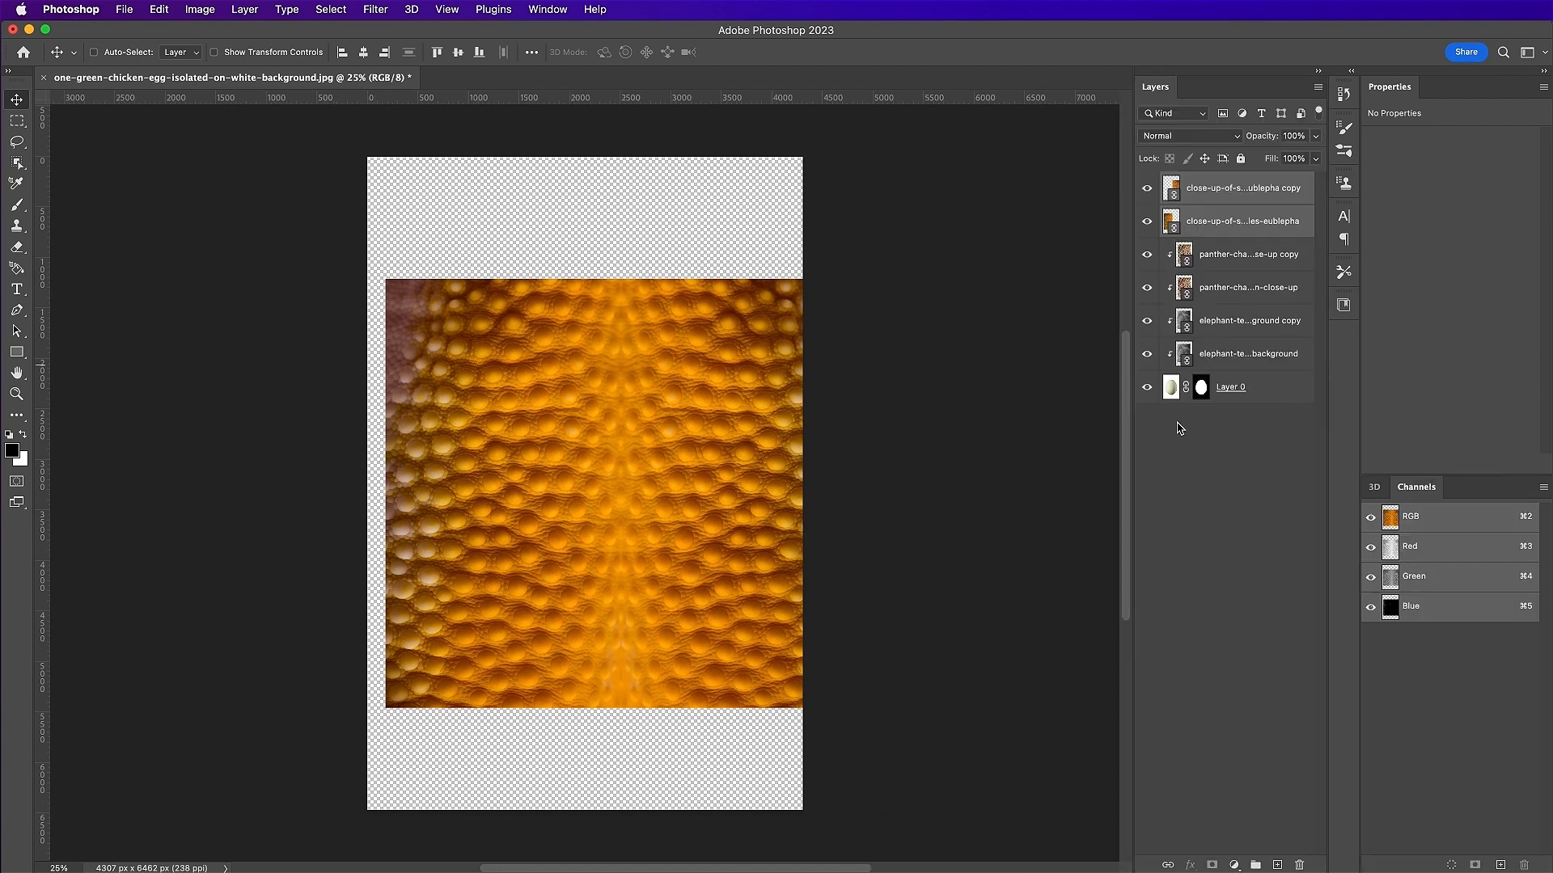
right_click(1211, 218)
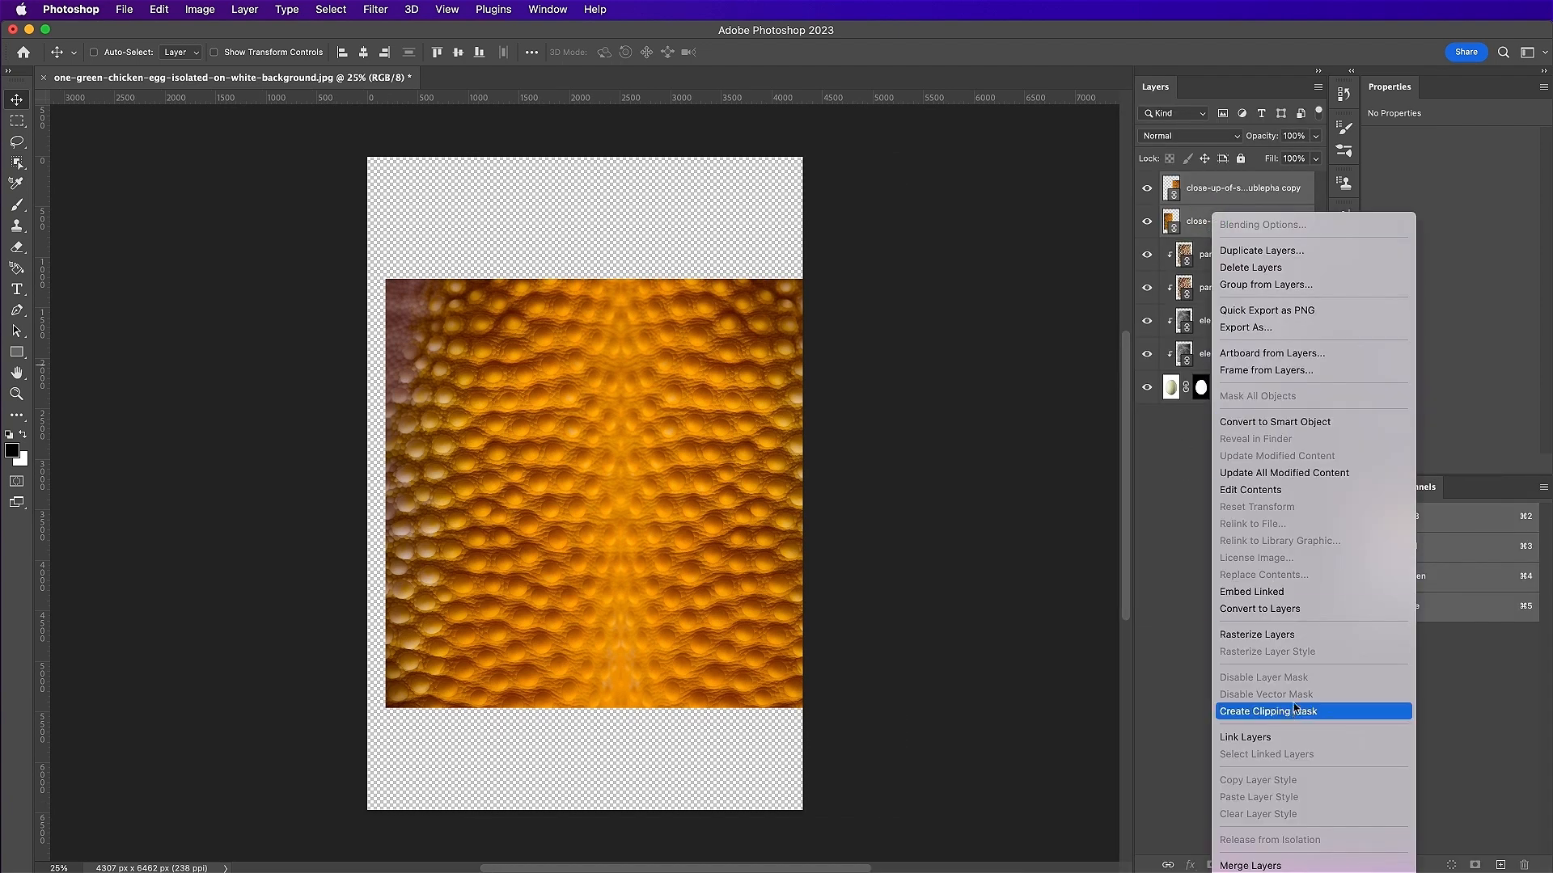
click(1278, 864)
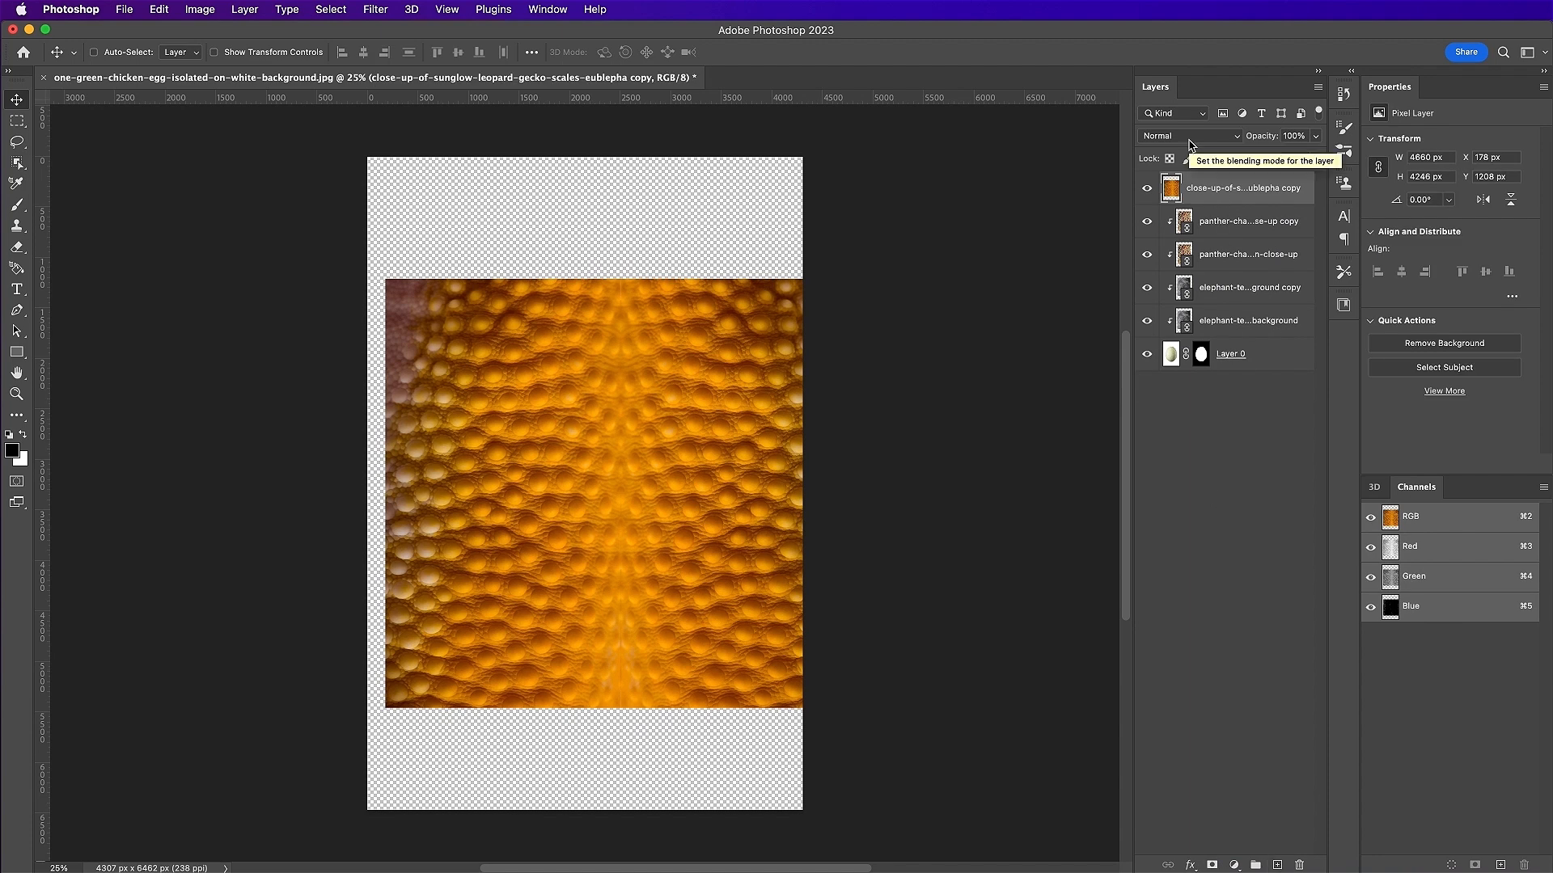
- Clip the merged gecko scales layer to the egg and set it to Subtract blending at 17% opacity
right_click(1188, 188)
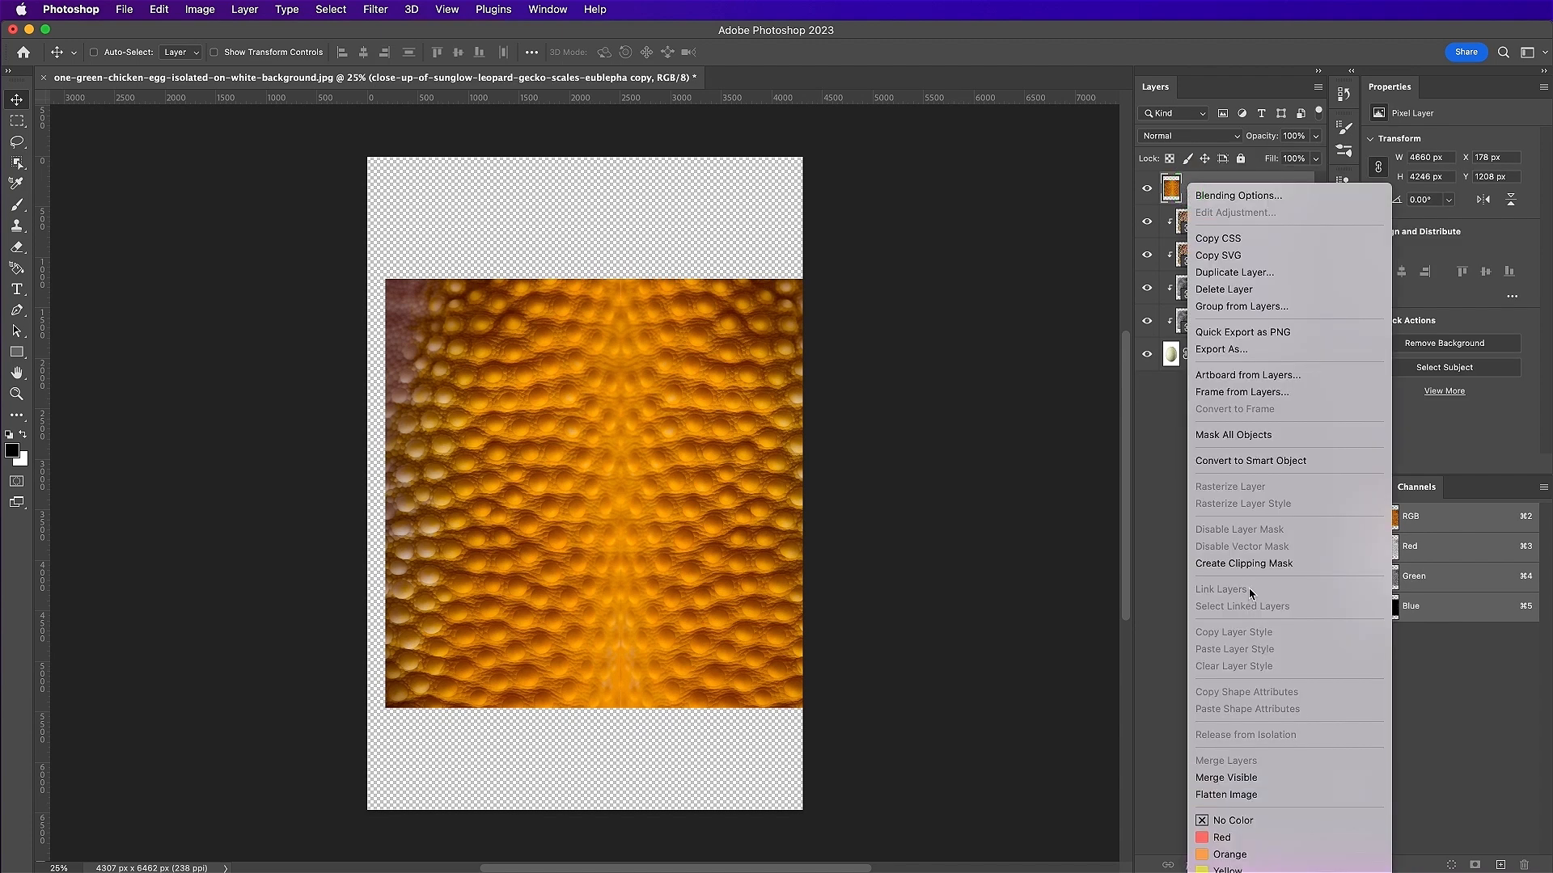
click(1249, 566)
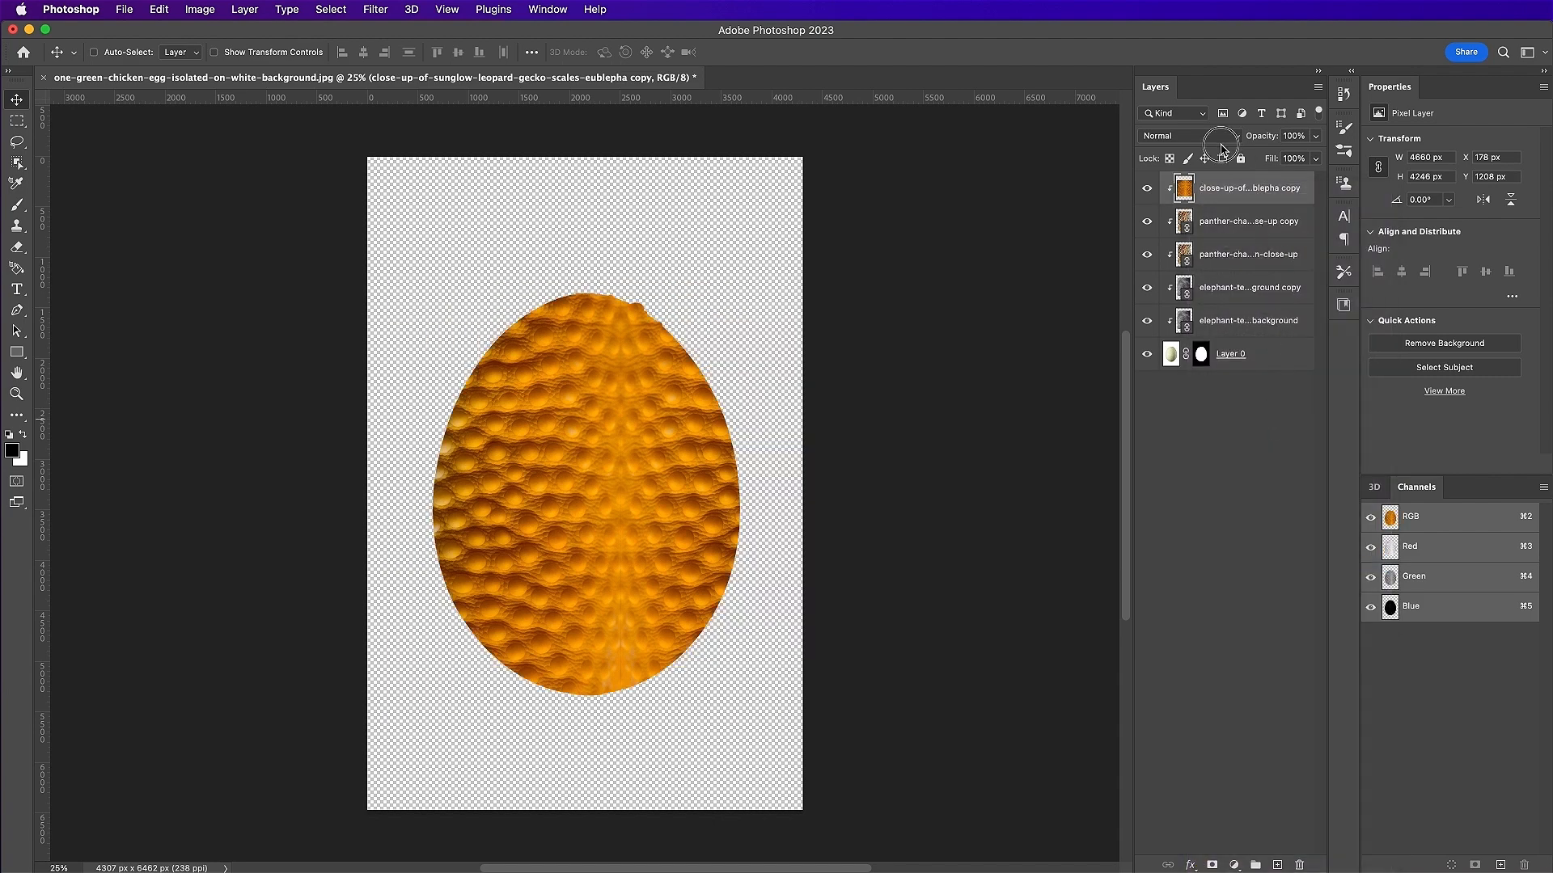
click(1223, 143)
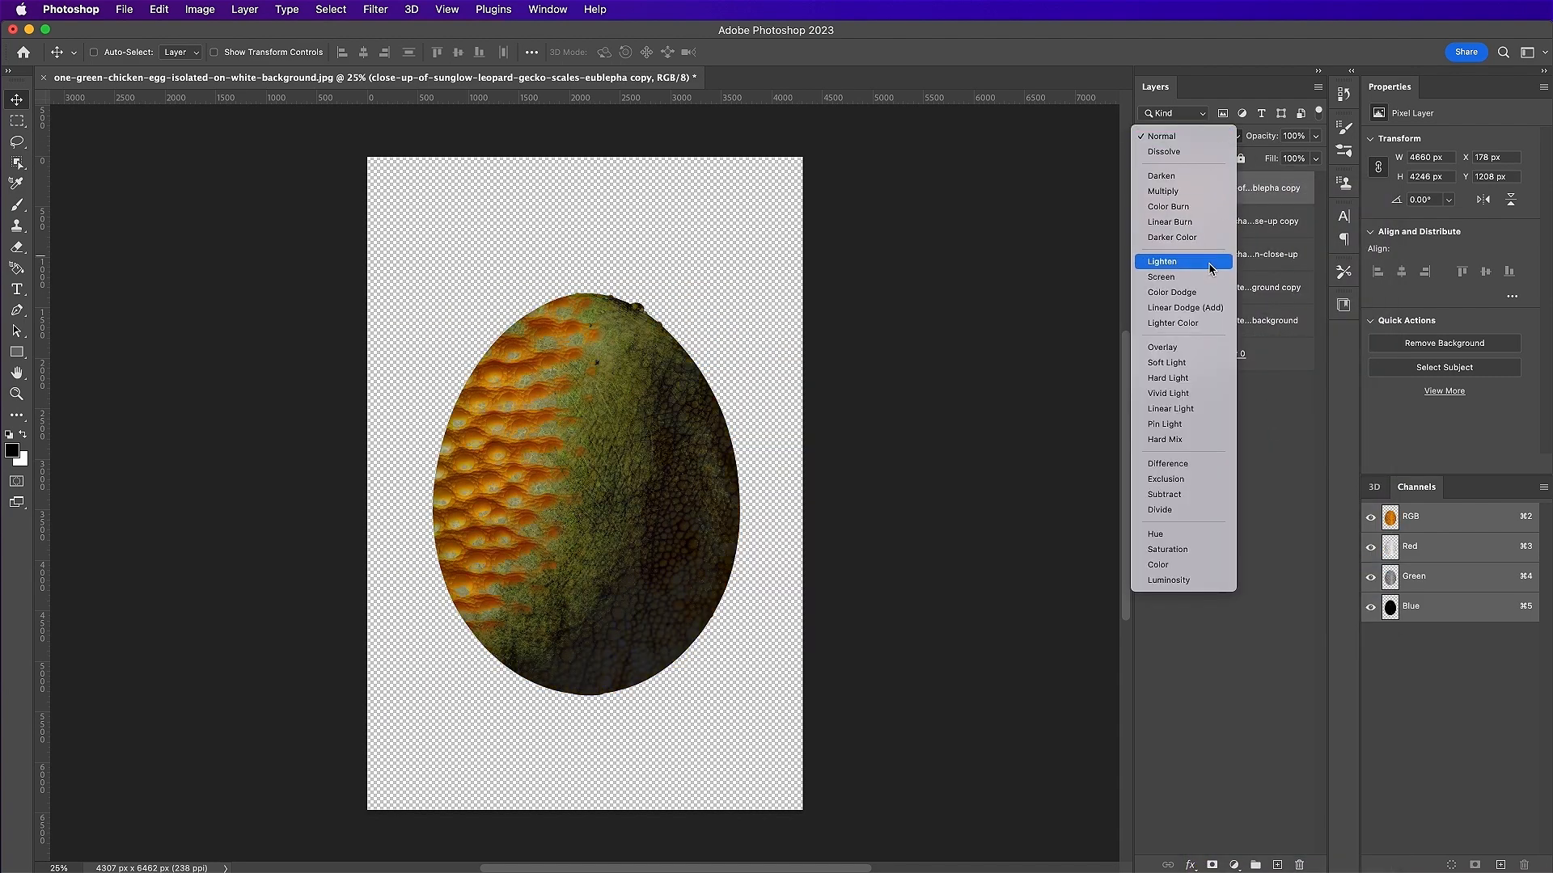
click(1211, 501)
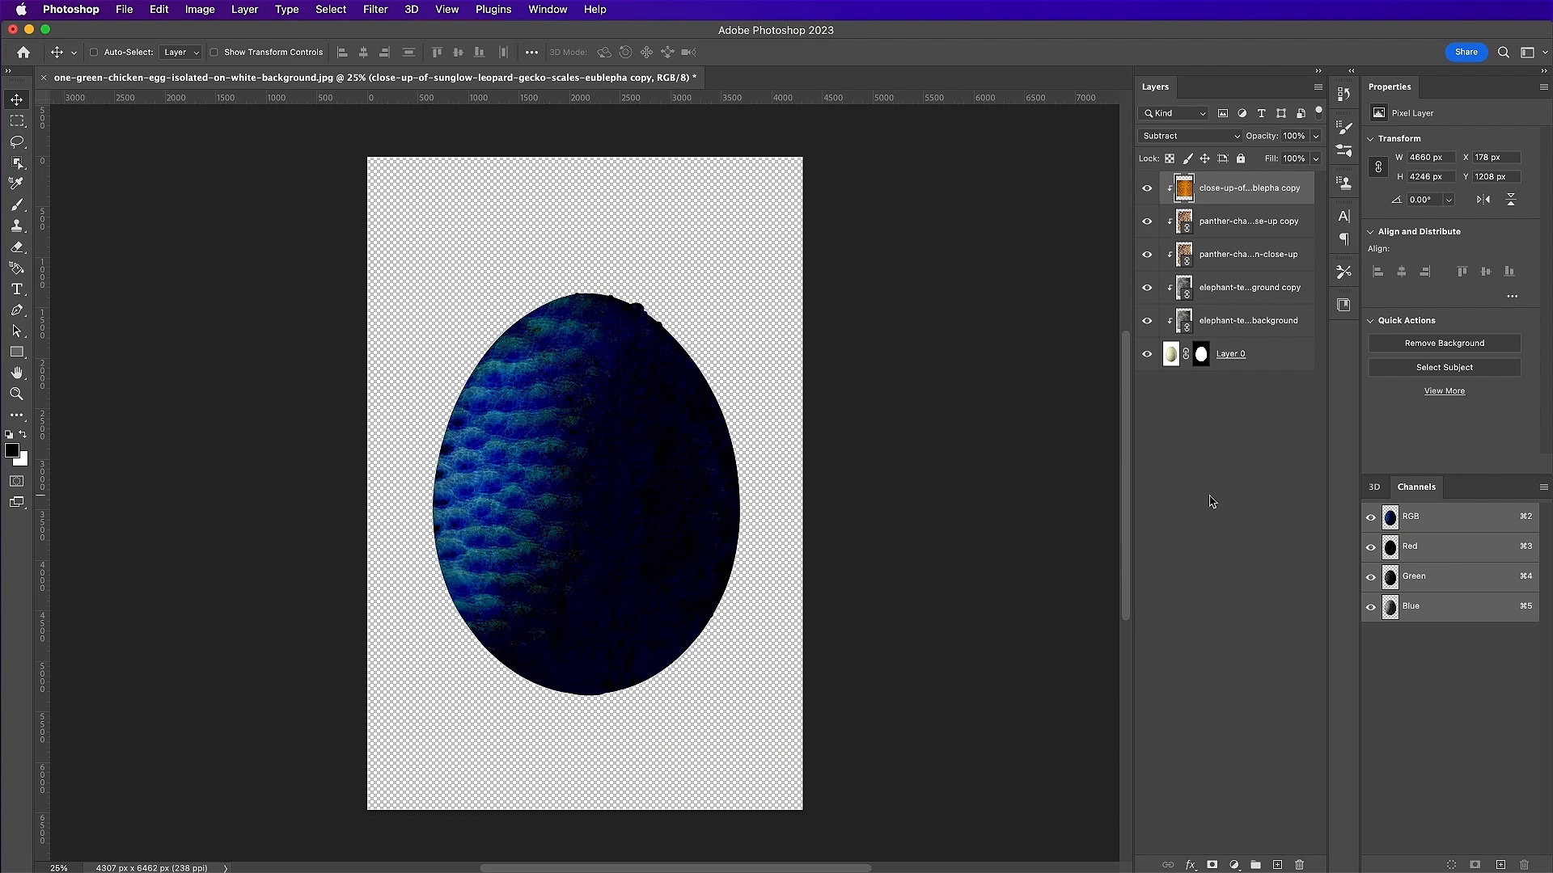
double_click(1291, 136)
text(17)
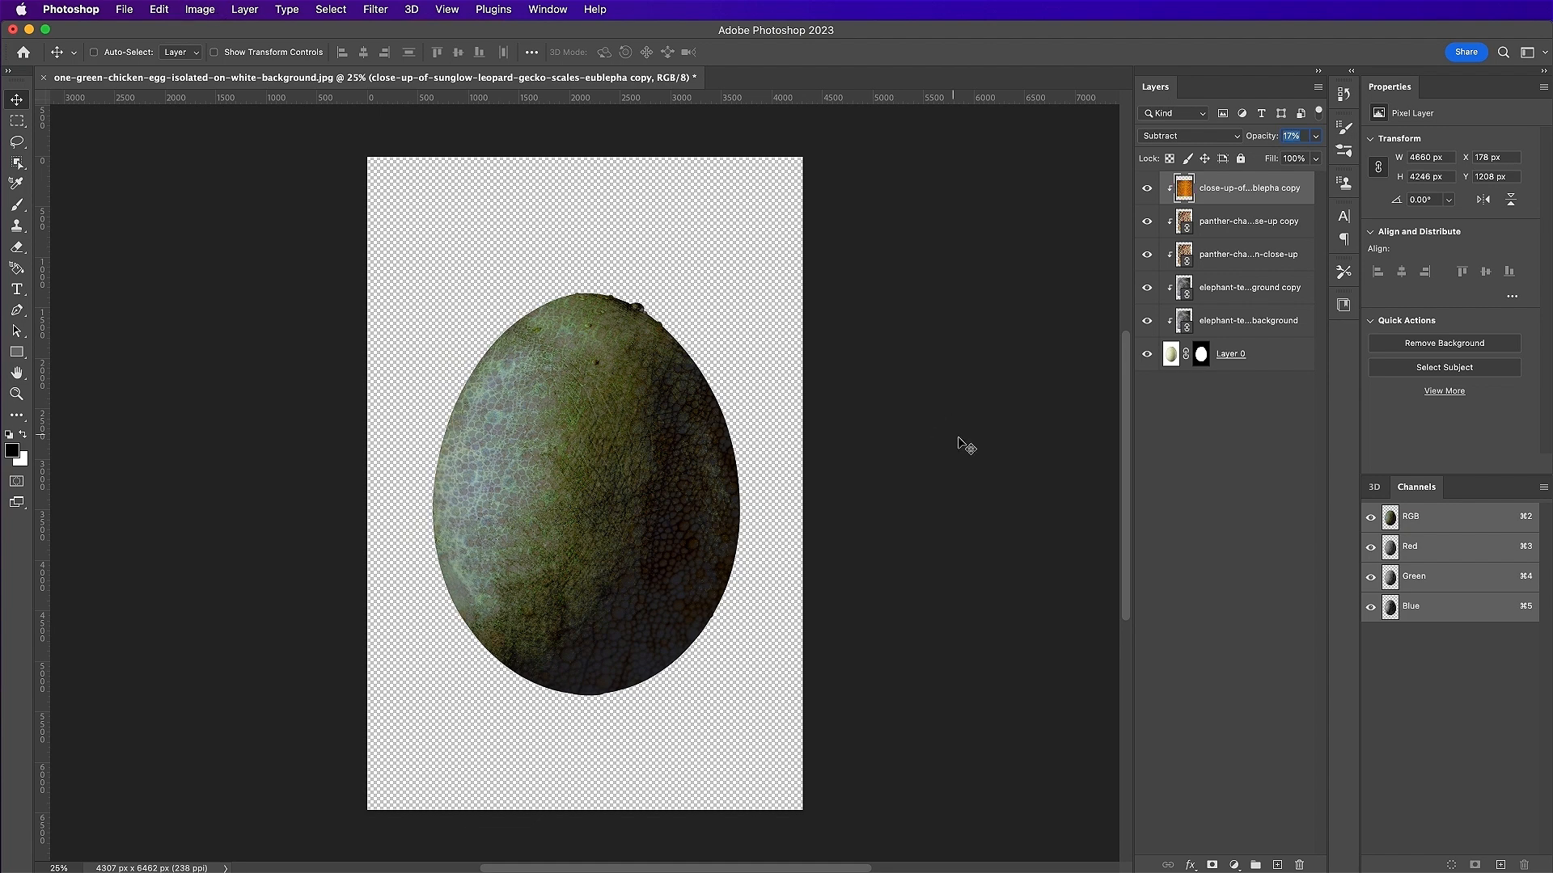
- Place liquid glass micro drops0007_.png from the liquid glass texture folder as a linked image
click(121, 10)
click(202, 332)
scroll(655, 311, down, 3)
click(606, 244)
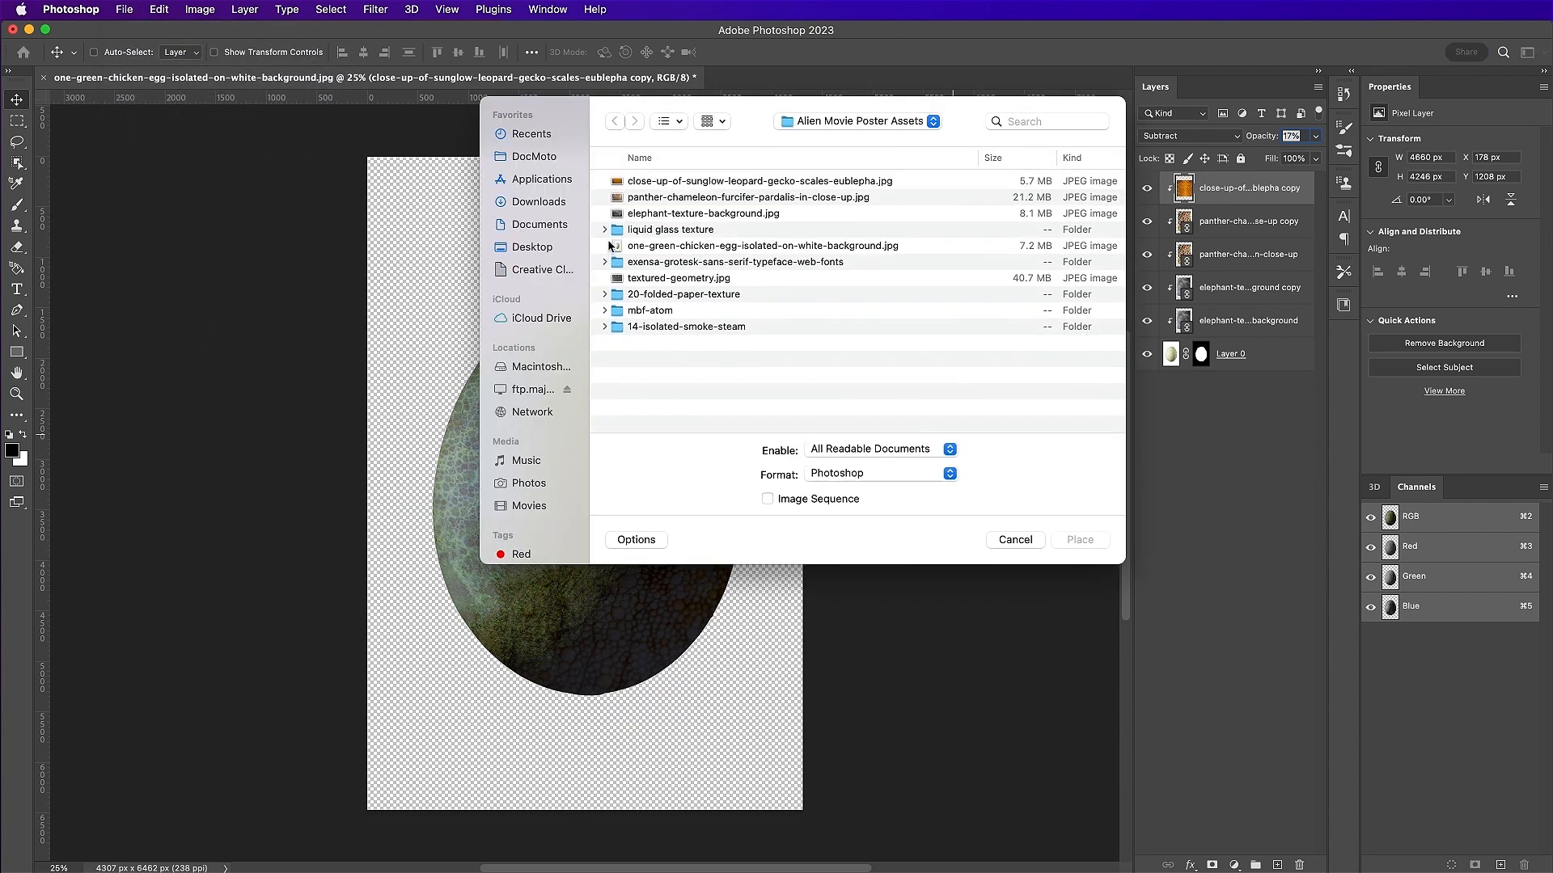
click(605, 227)
scroll(750, 283, down, 5)
double_click(751, 280)
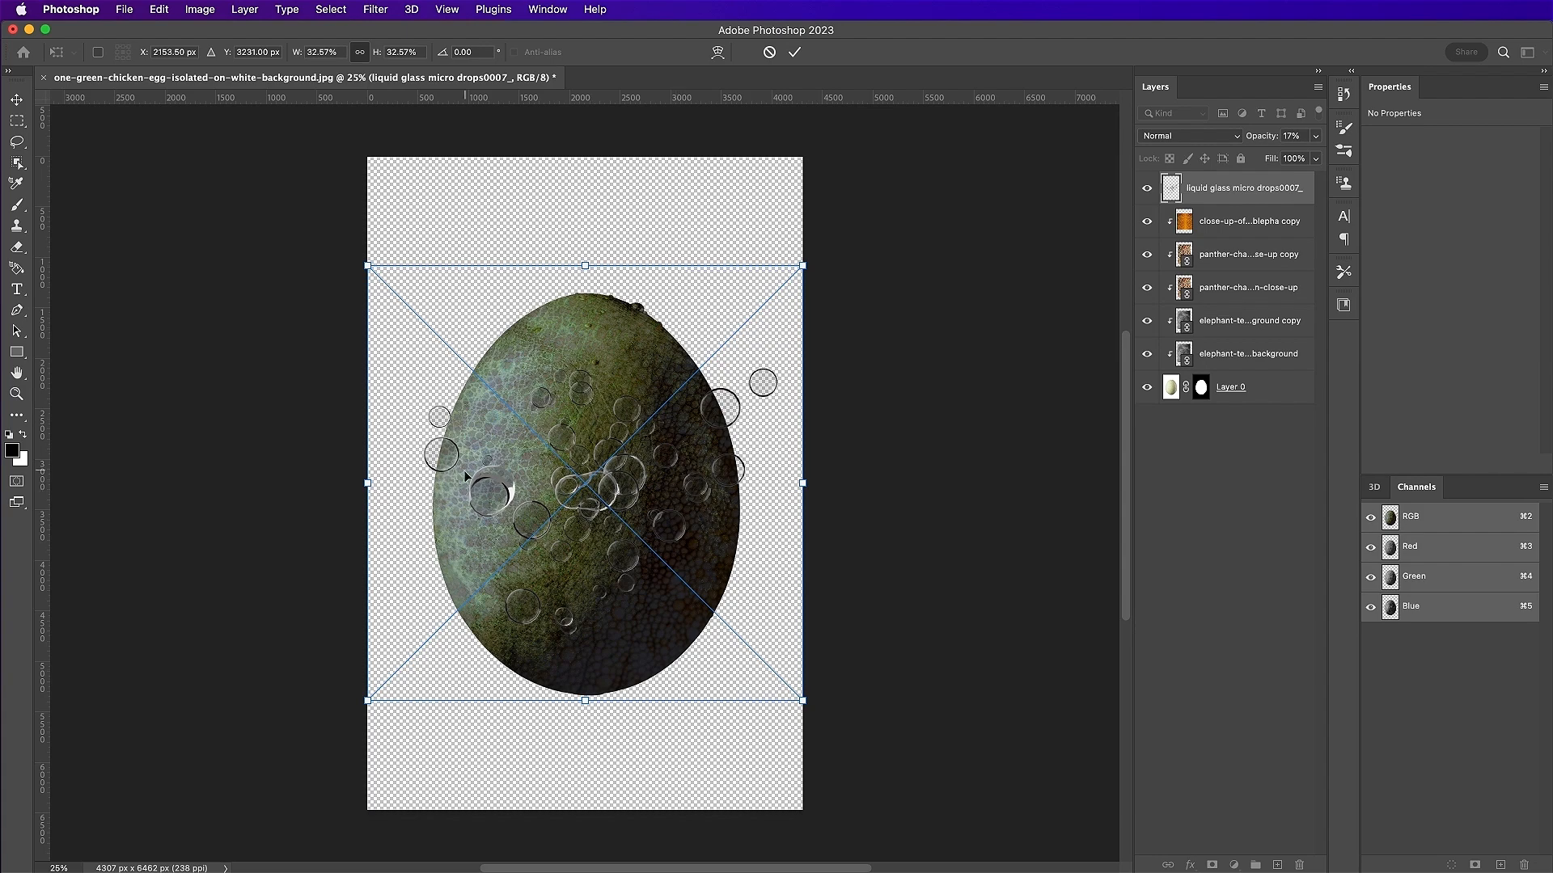
- Enlarge the glass drops image, rotate it to 2.41° and position it so a single drop surrounds the egg
drag(368, 482, 62, 483)
drag(864, 437, 683, 461)
drag(321, 51, 416, 631)
key(super+minus)
key(super+minus)
key(Return)
key(super+plus)
key(super+plus)
key(super+plus)
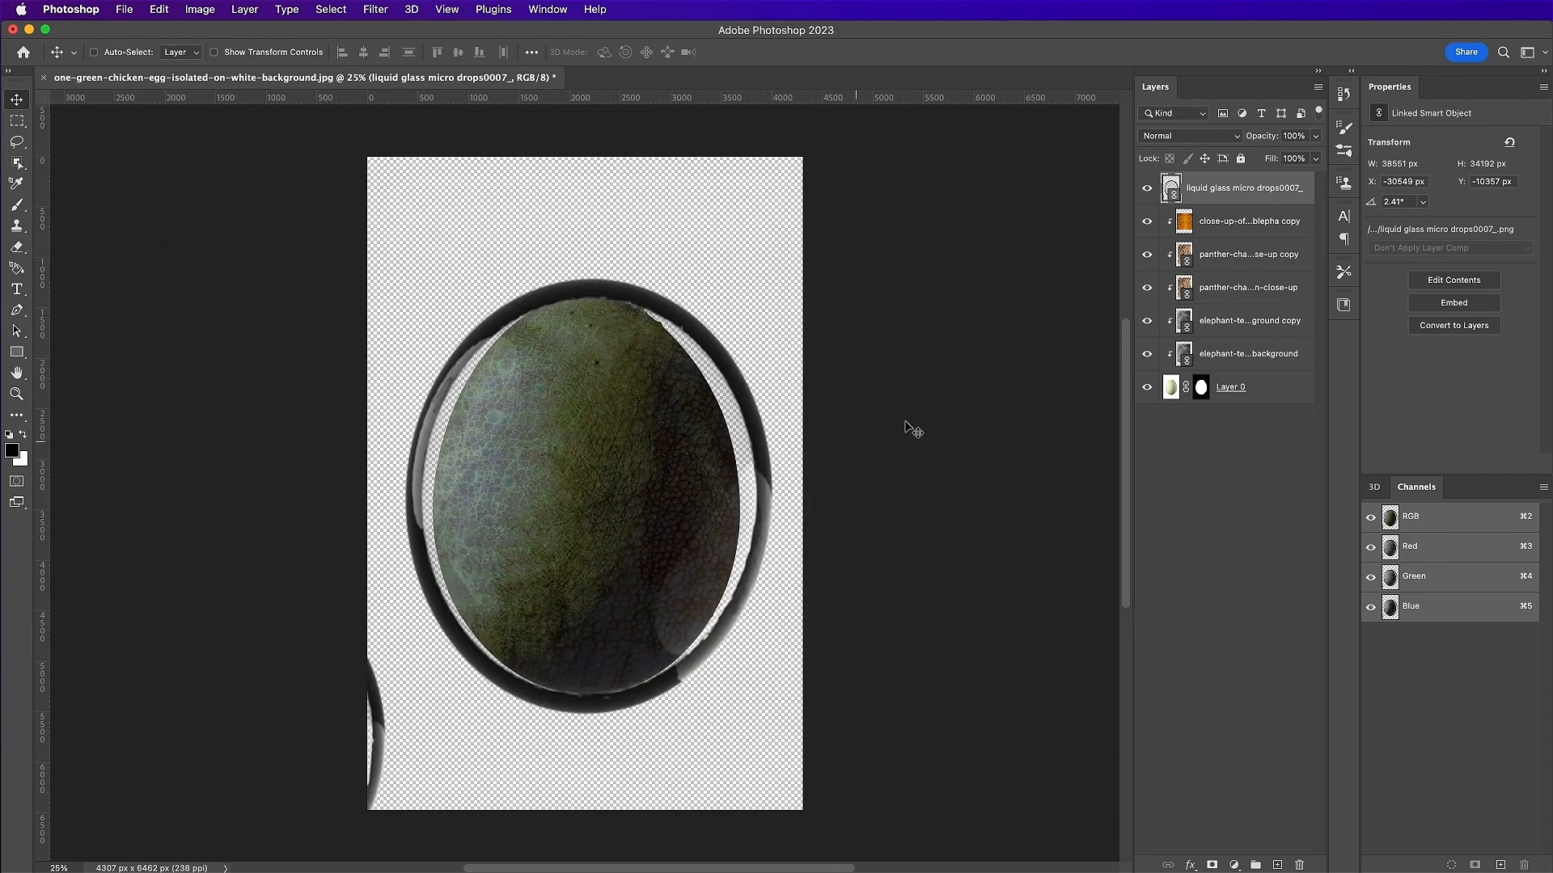
- Clip the glass drops layer to the egg, set its blending mode to Screen and shift it slightly upward
right_click(1210, 196)
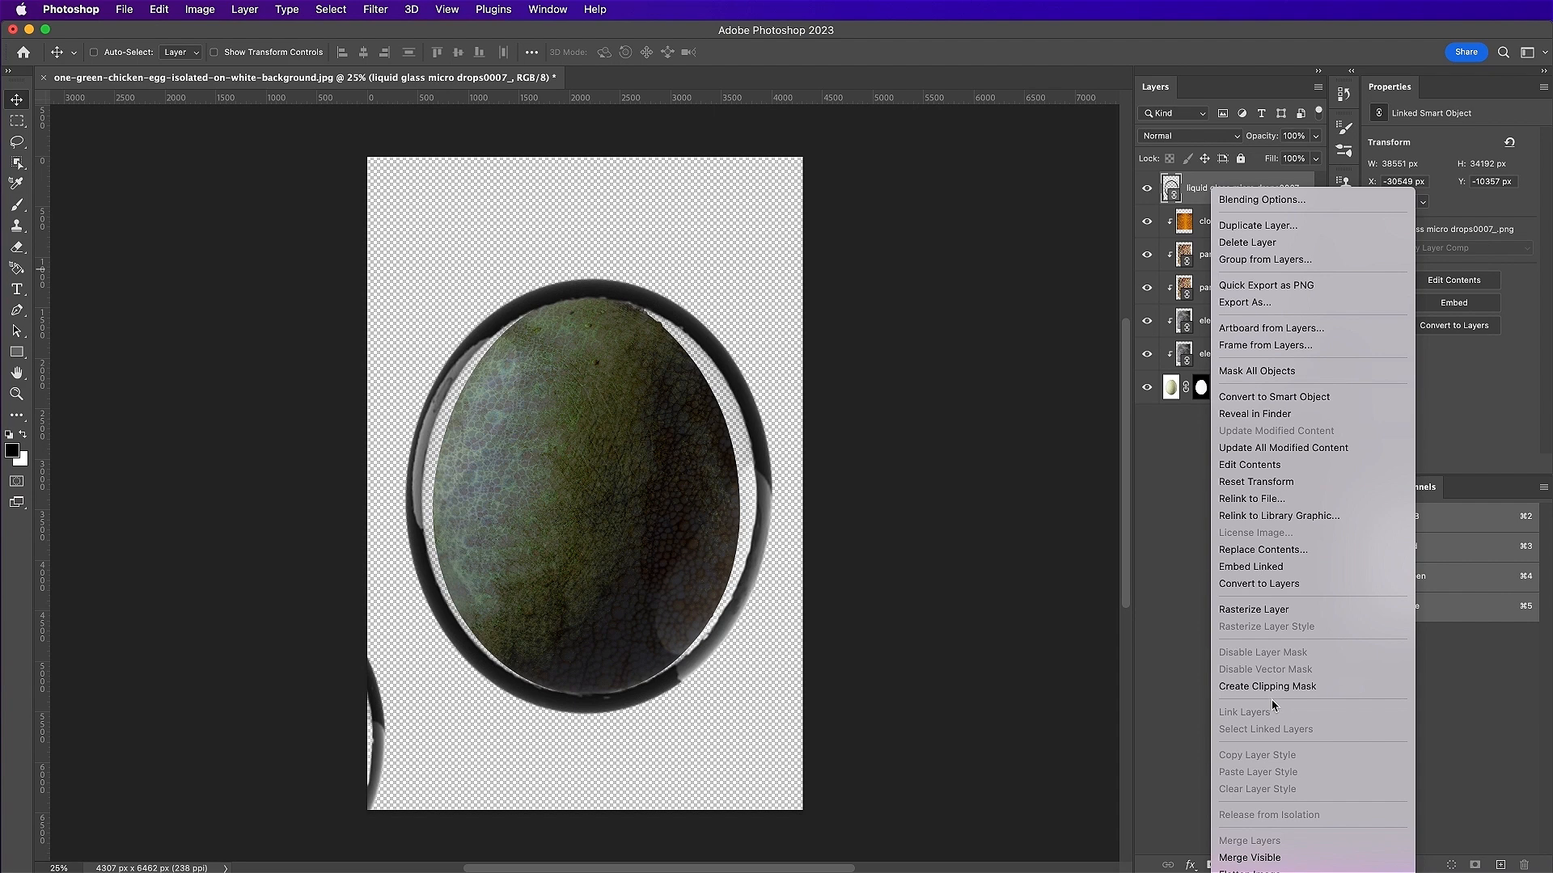
click(1270, 687)
click(1177, 137)
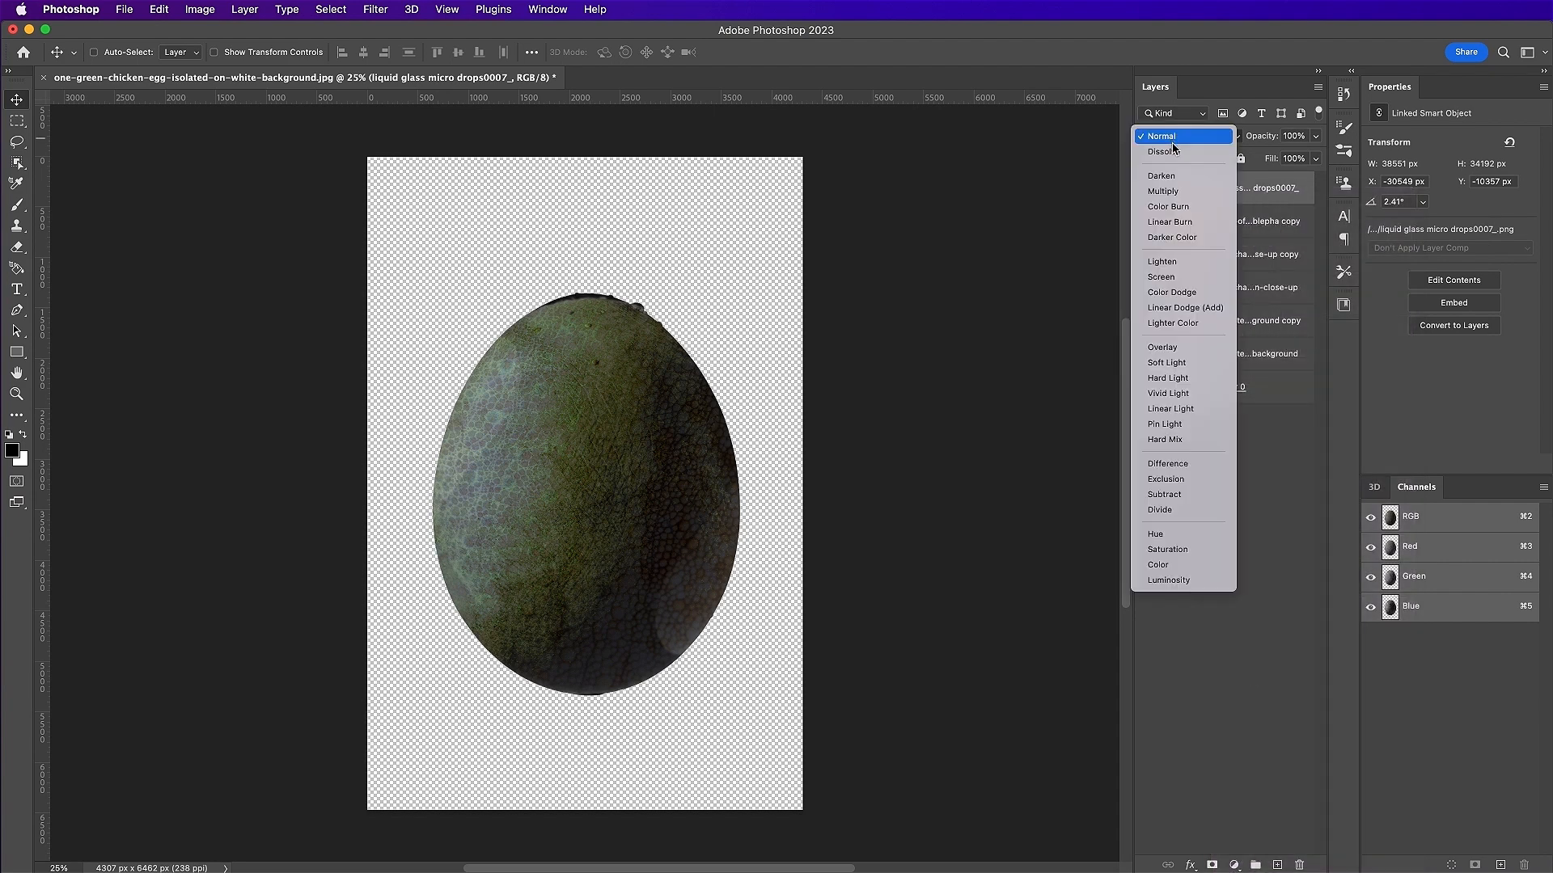
click(1178, 278)
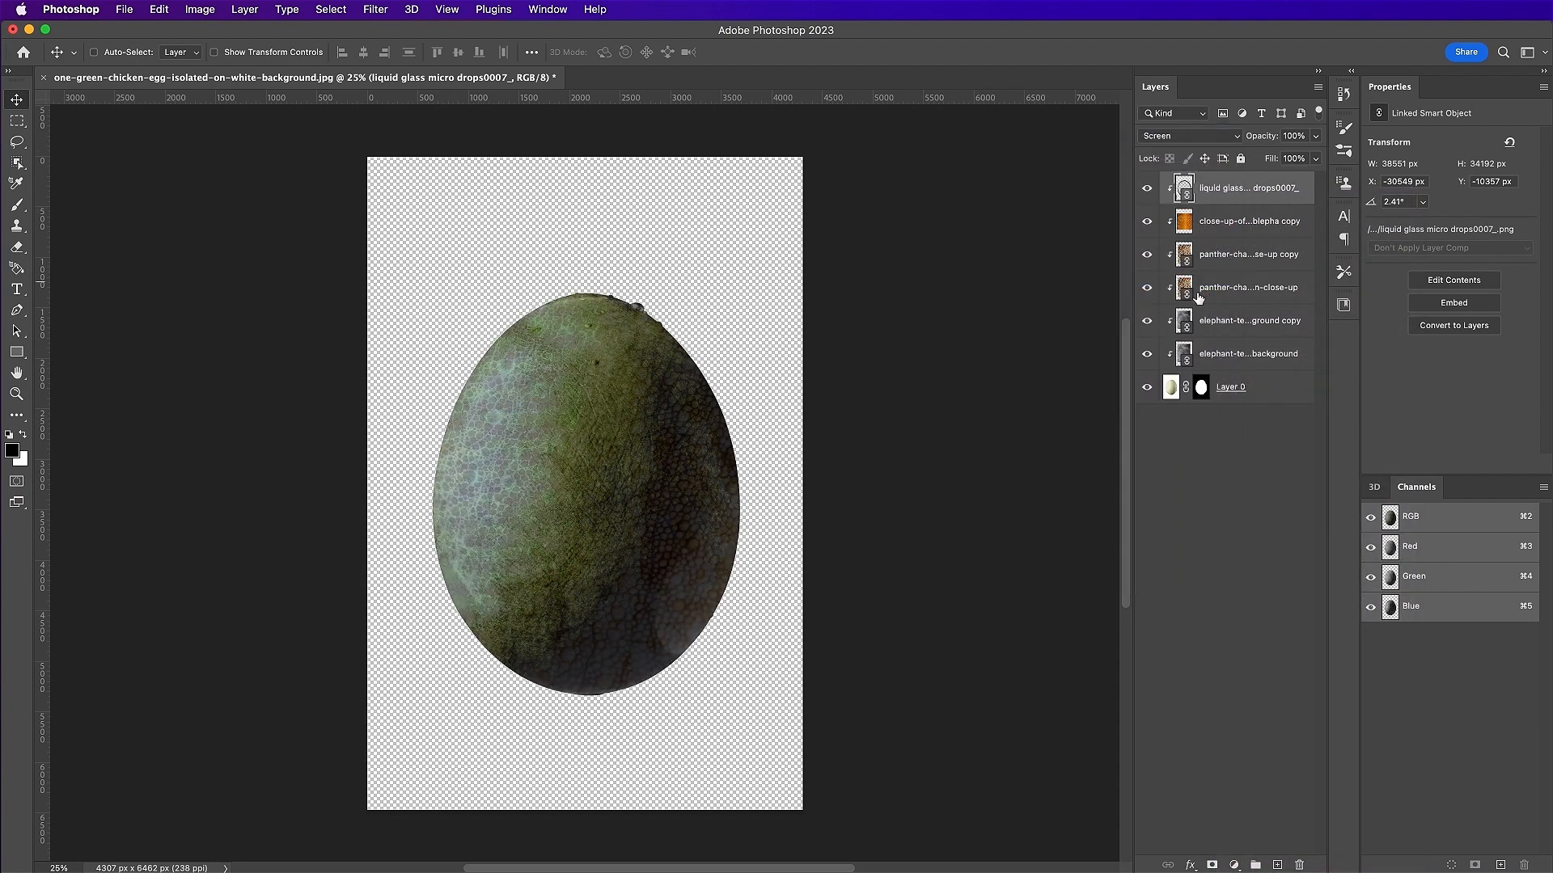
drag(611, 356, 608, 346)
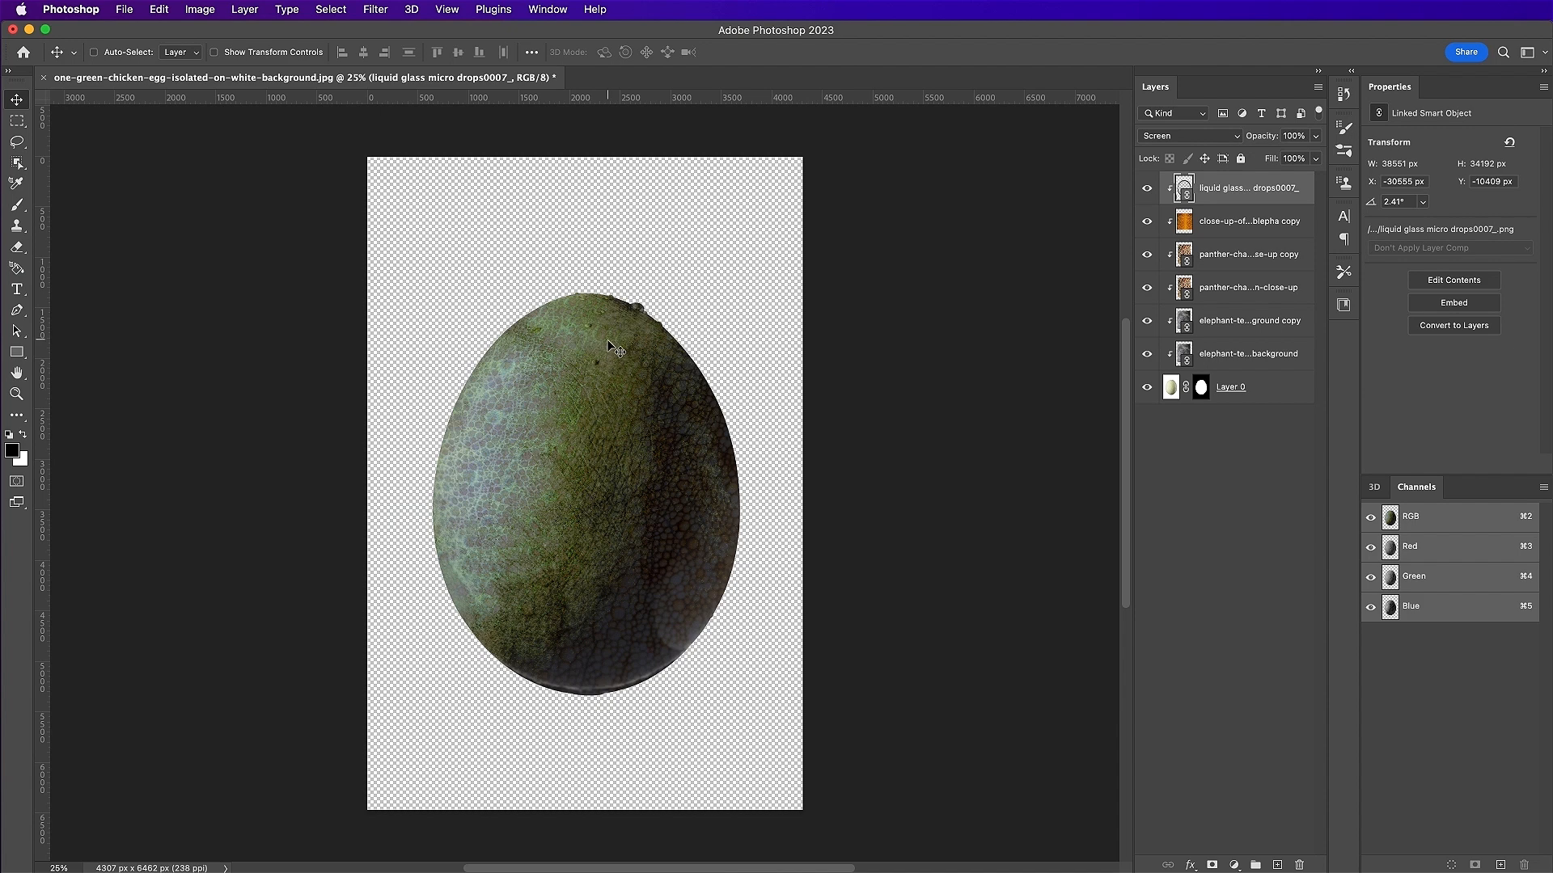
- Load the egg's layer mask as a selection and add a Channel Mixer adjustment layer masked to it
super+click(1200, 391)
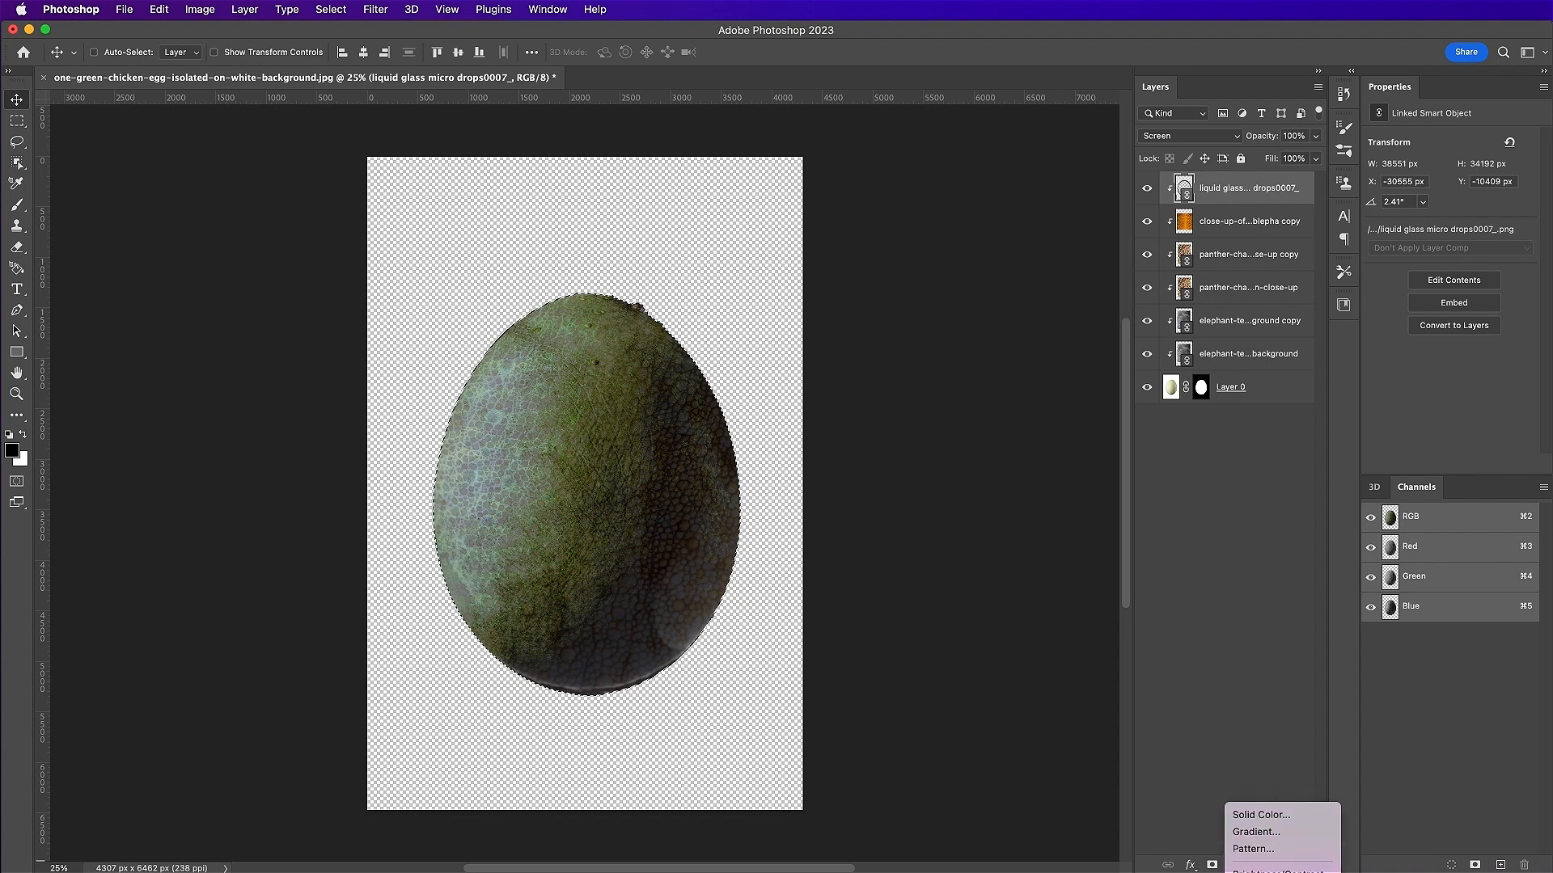
click(1277, 732)
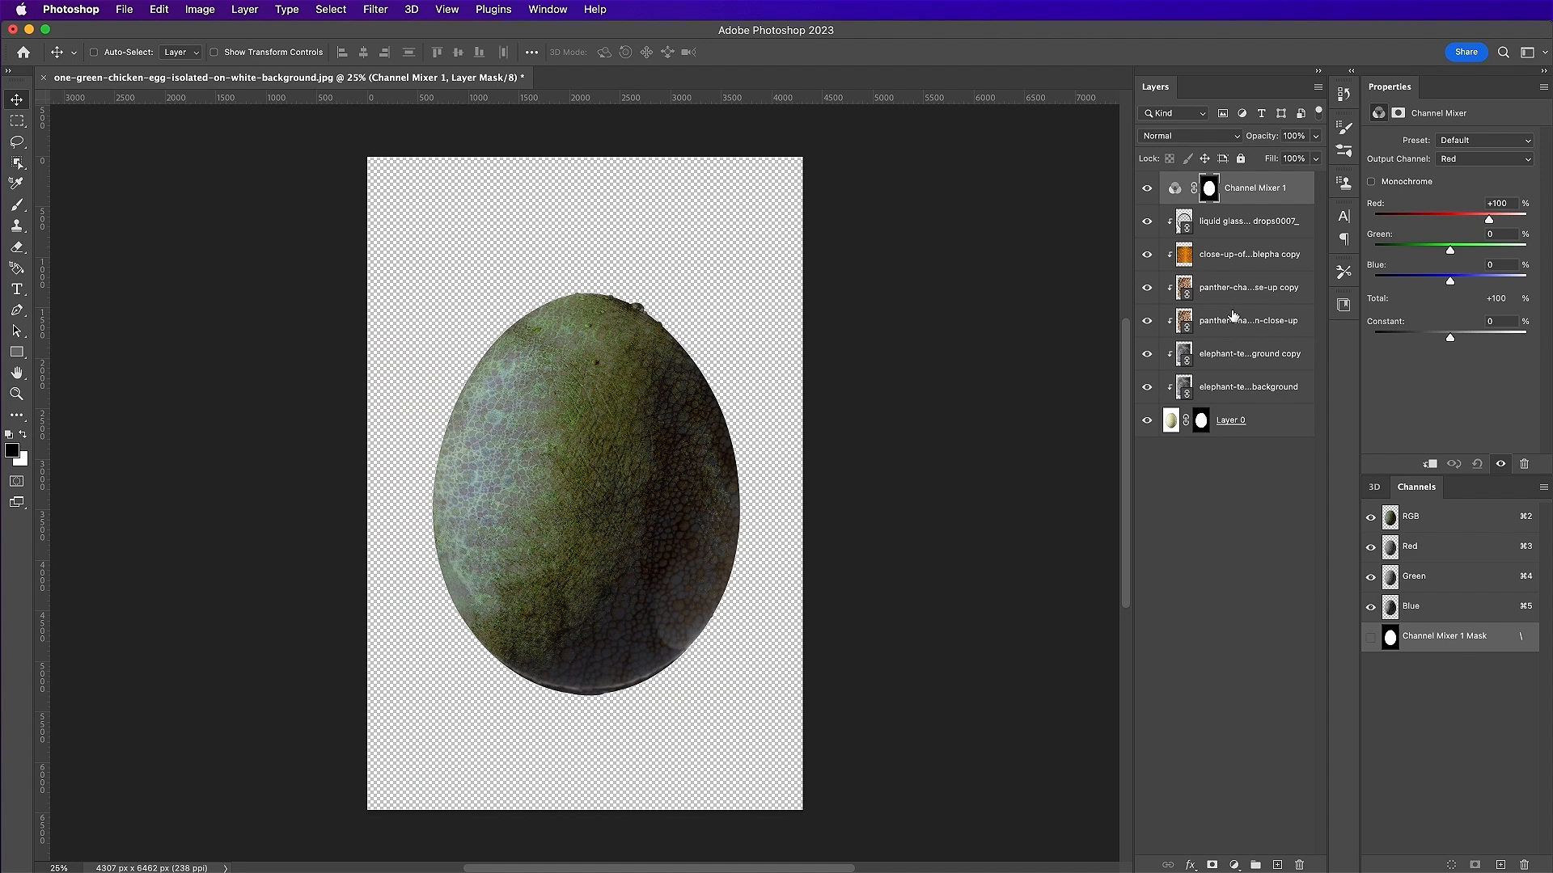
click(1177, 190)
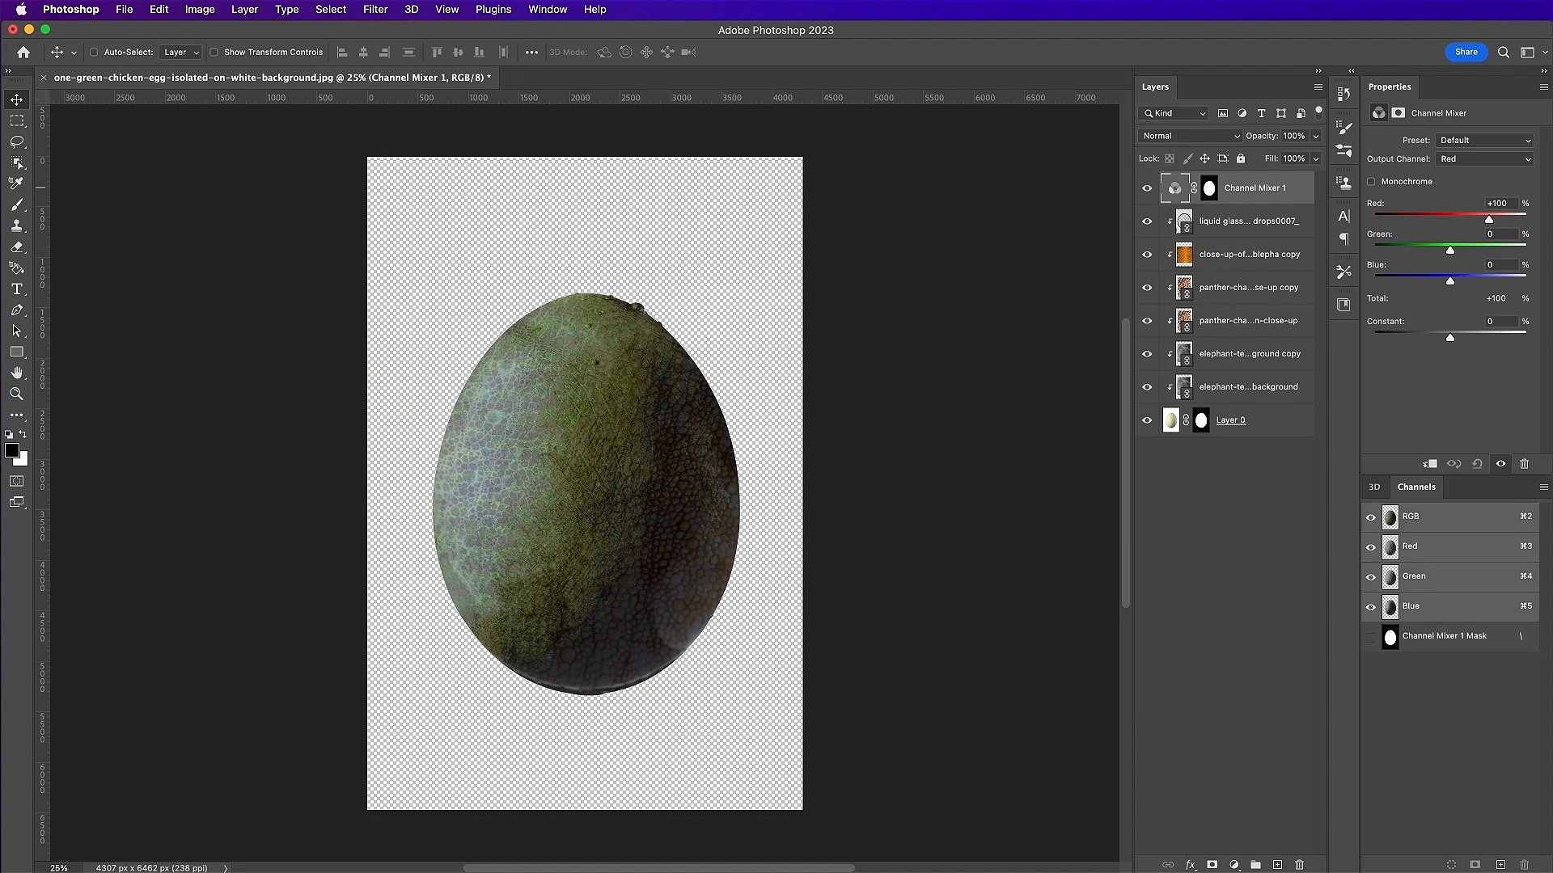
- Add a Solid Color fill layer of C 82, M 72, Y 62, K 91 and clip it to the Channel Mixer layer
click(1233, 865)
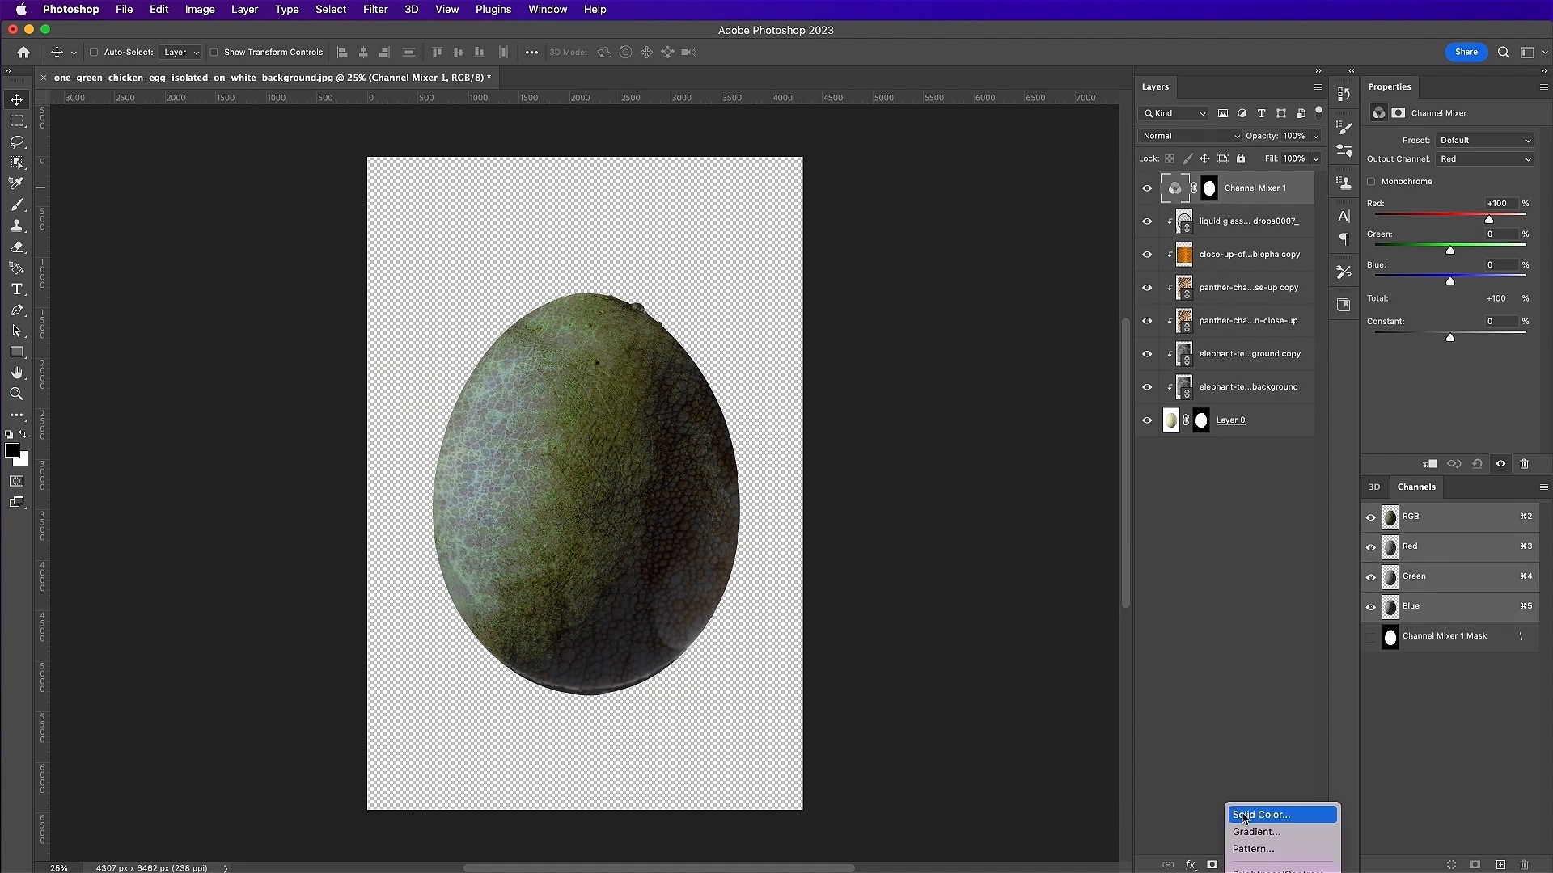
click(1244, 817)
double_click(1227, 388)
text(82)
key(Tab)
text(72)
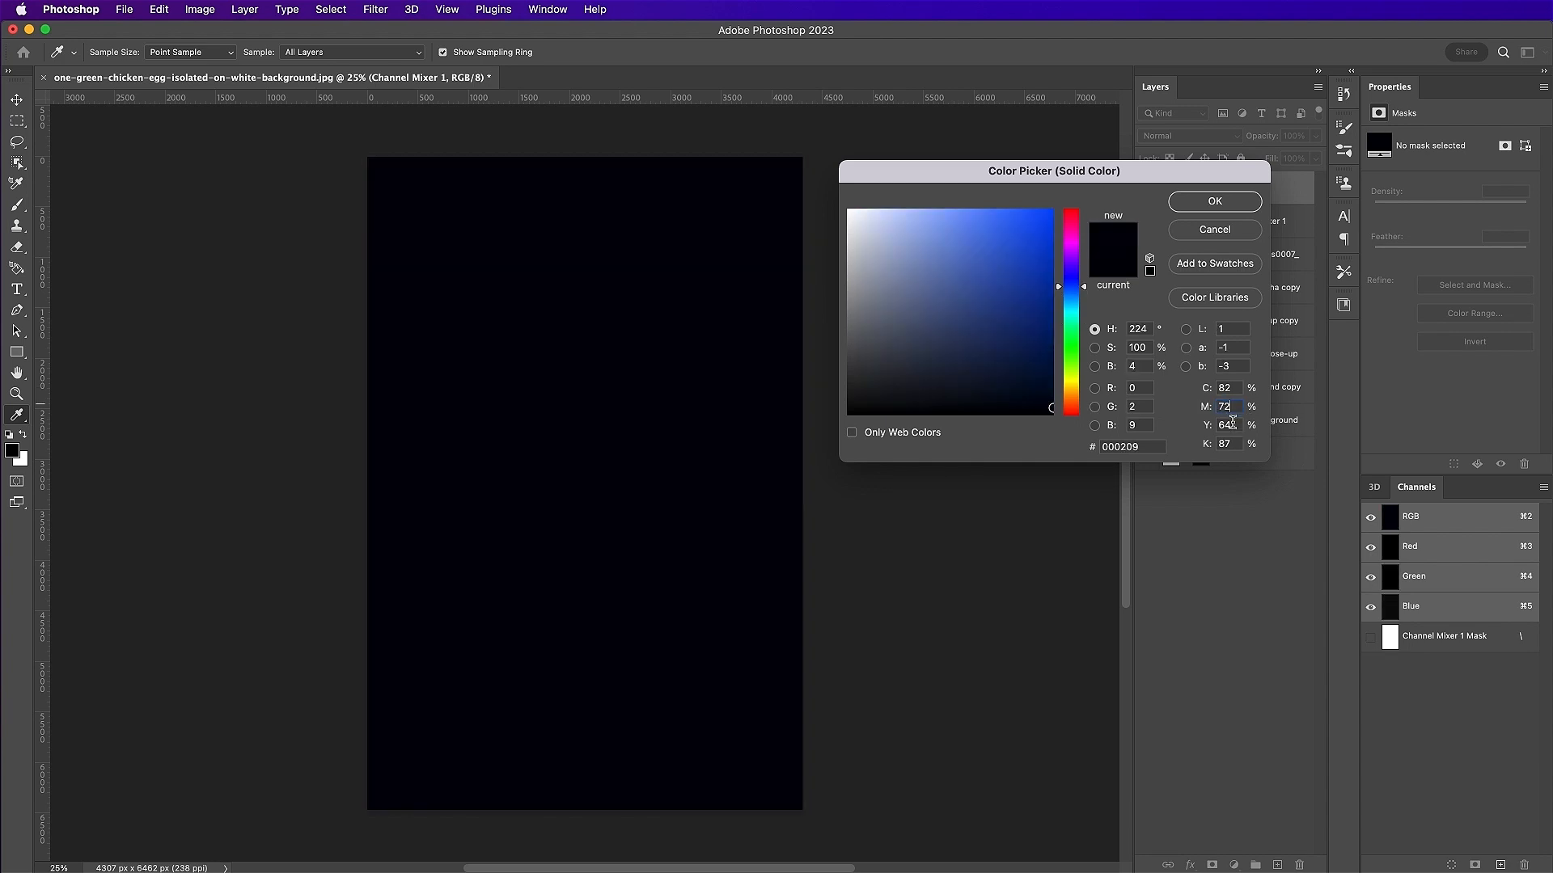
key(Tab)
text(62)
key(Tab)
text(91)
key(Return)
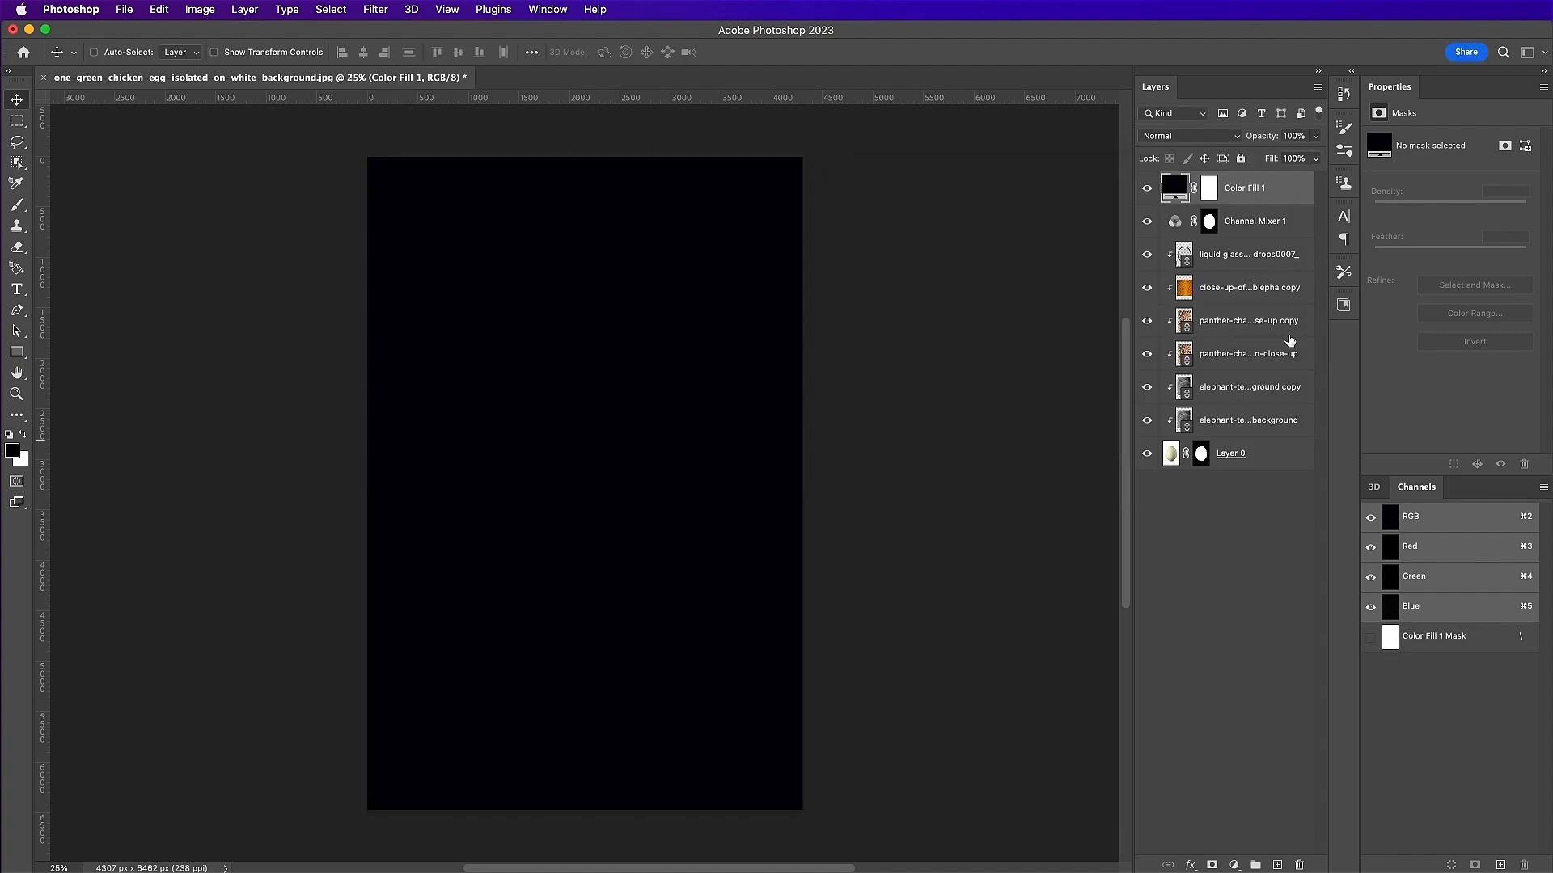
right_click(1272, 194)
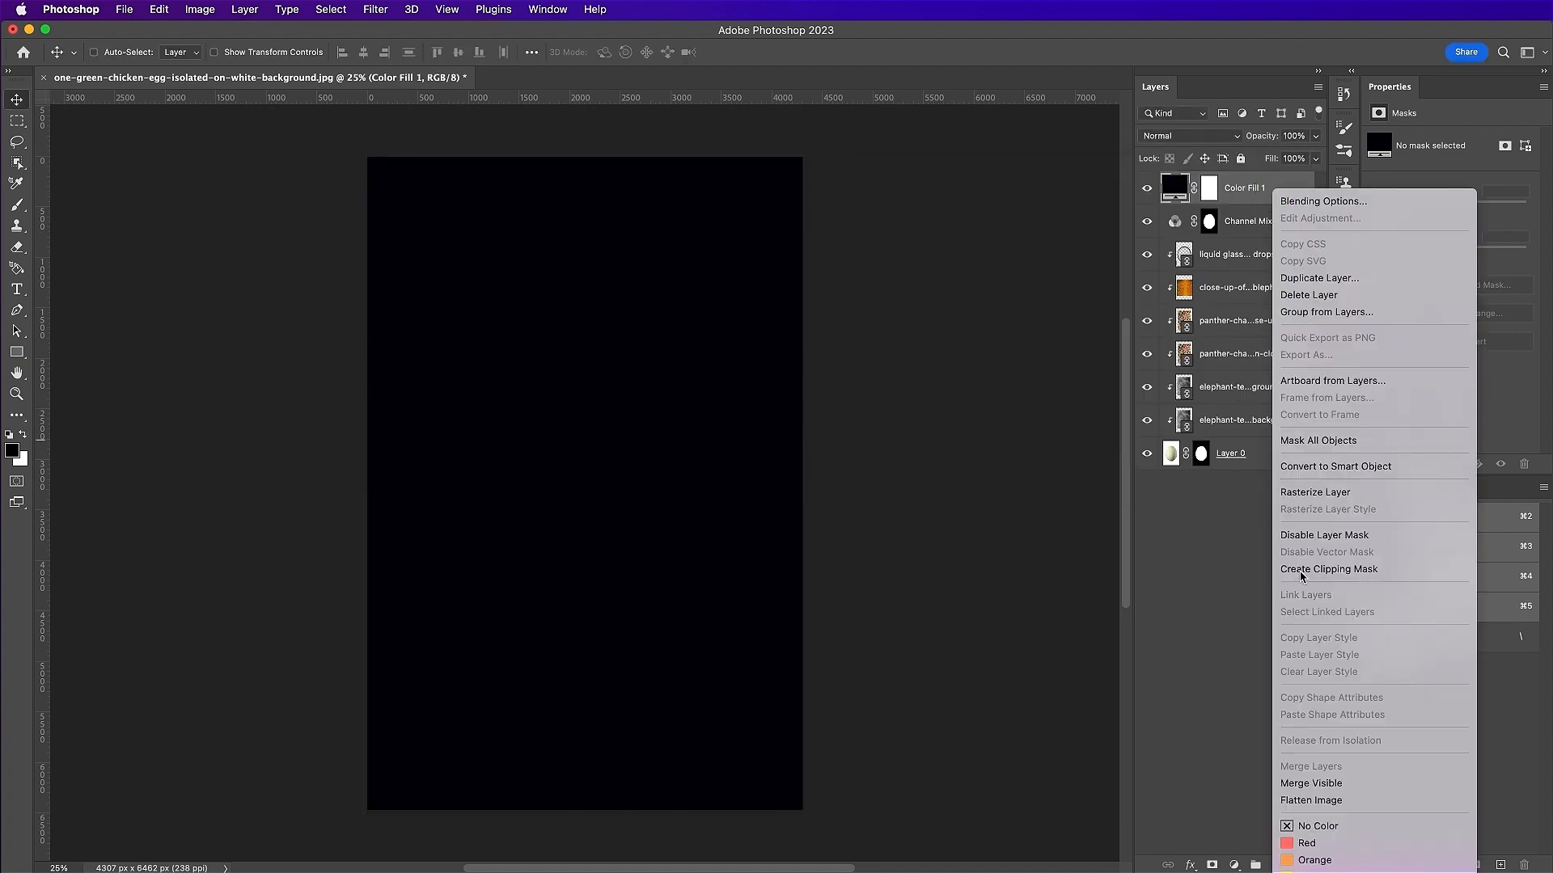
click(1329, 569)
- Add an Inner Glow to the Channel Mixer layer using the white-to-transparent gradient and a size of 70 px
double_click(1303, 230)
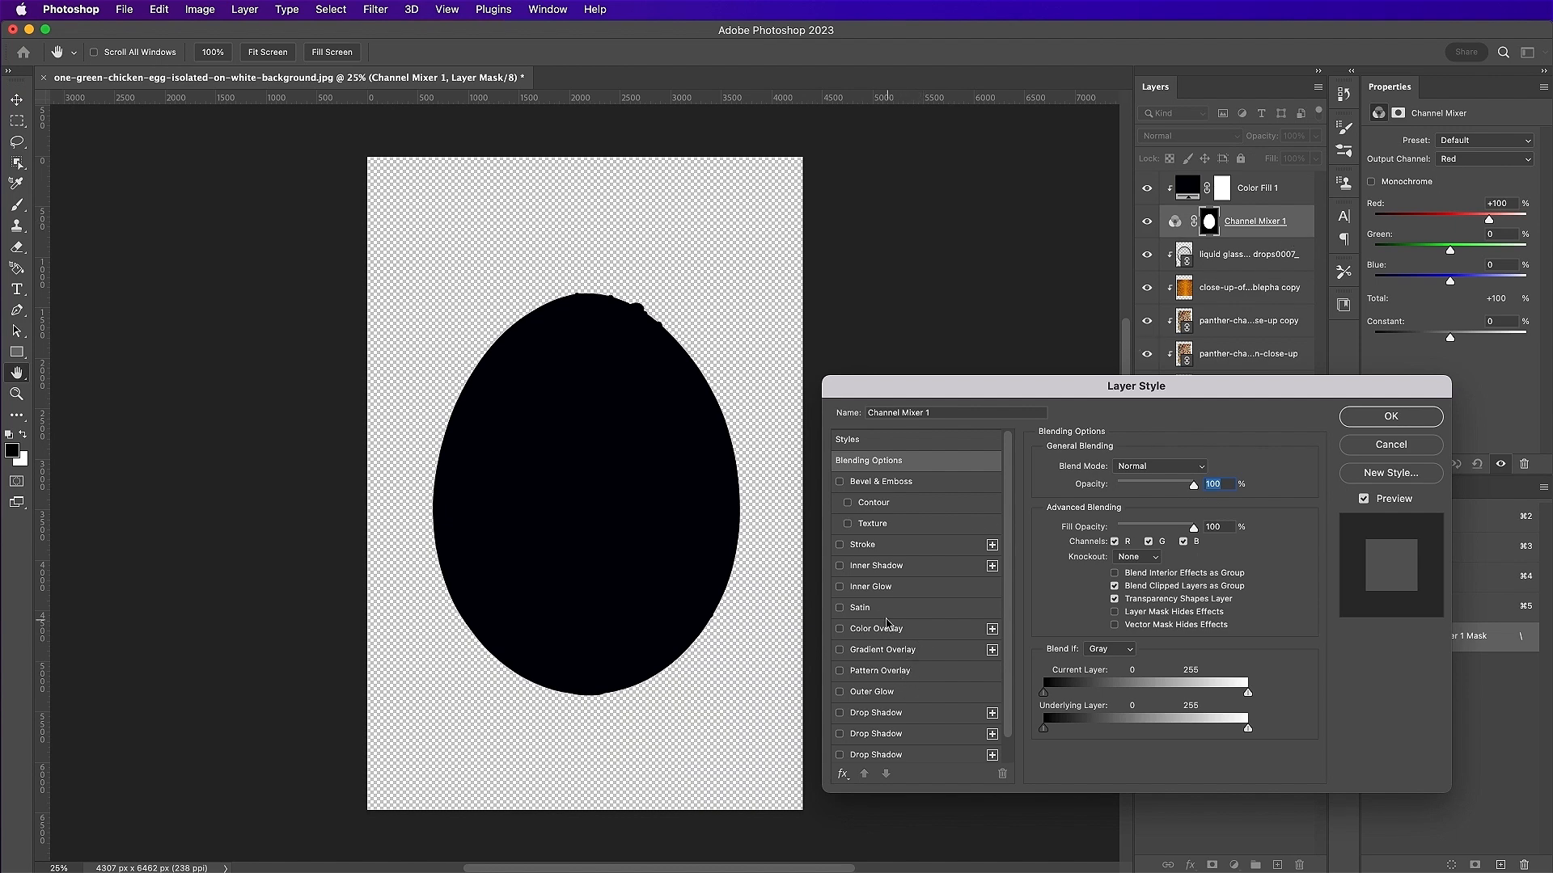
click(881, 588)
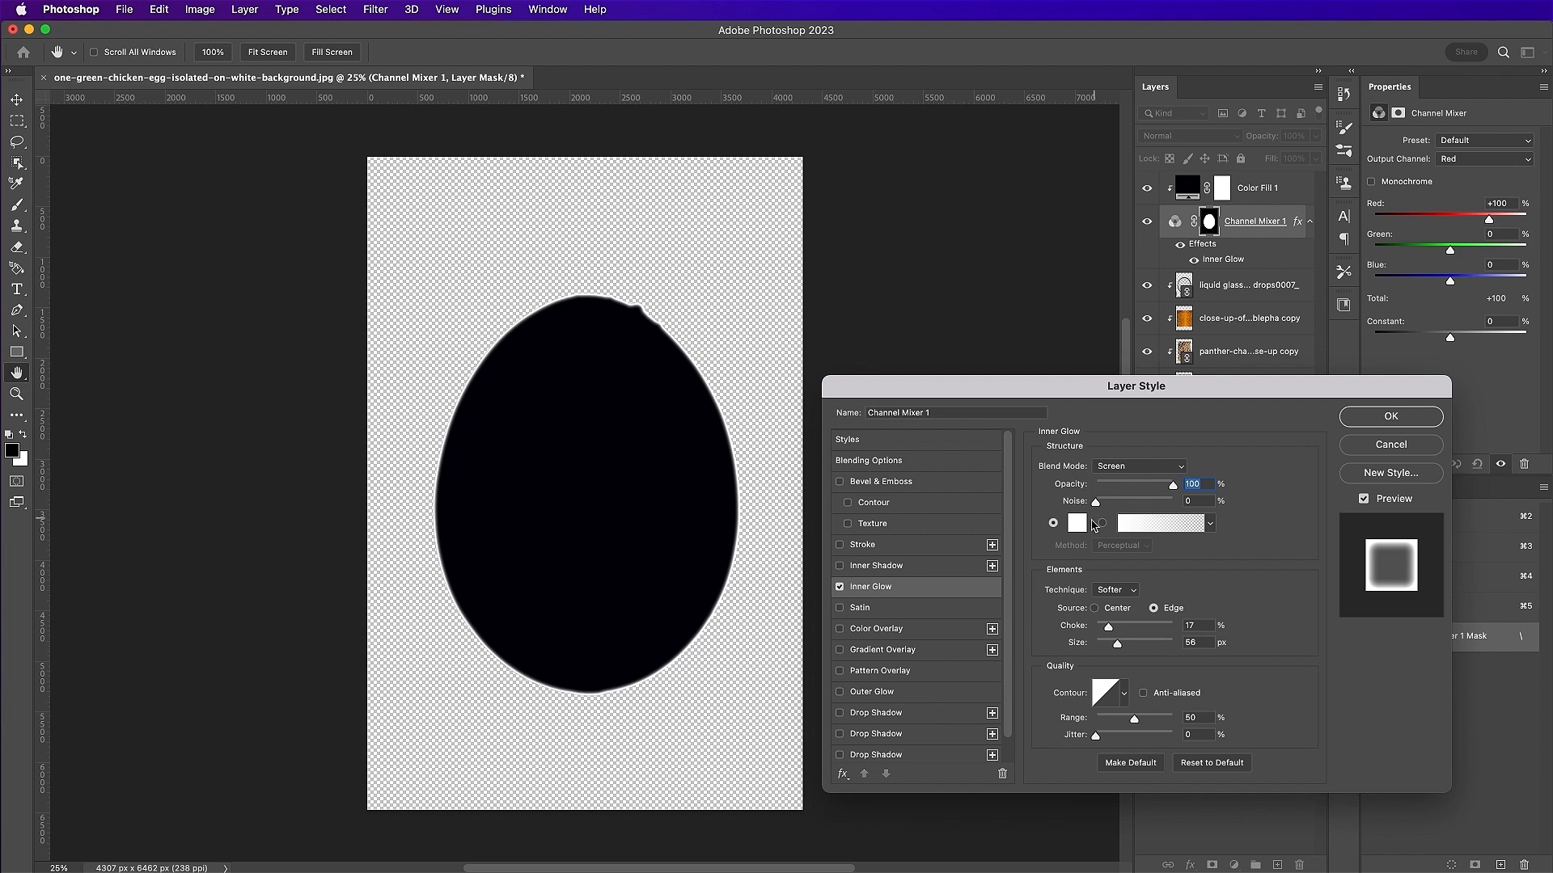
click(1102, 524)
click(1202, 643)
text(70)
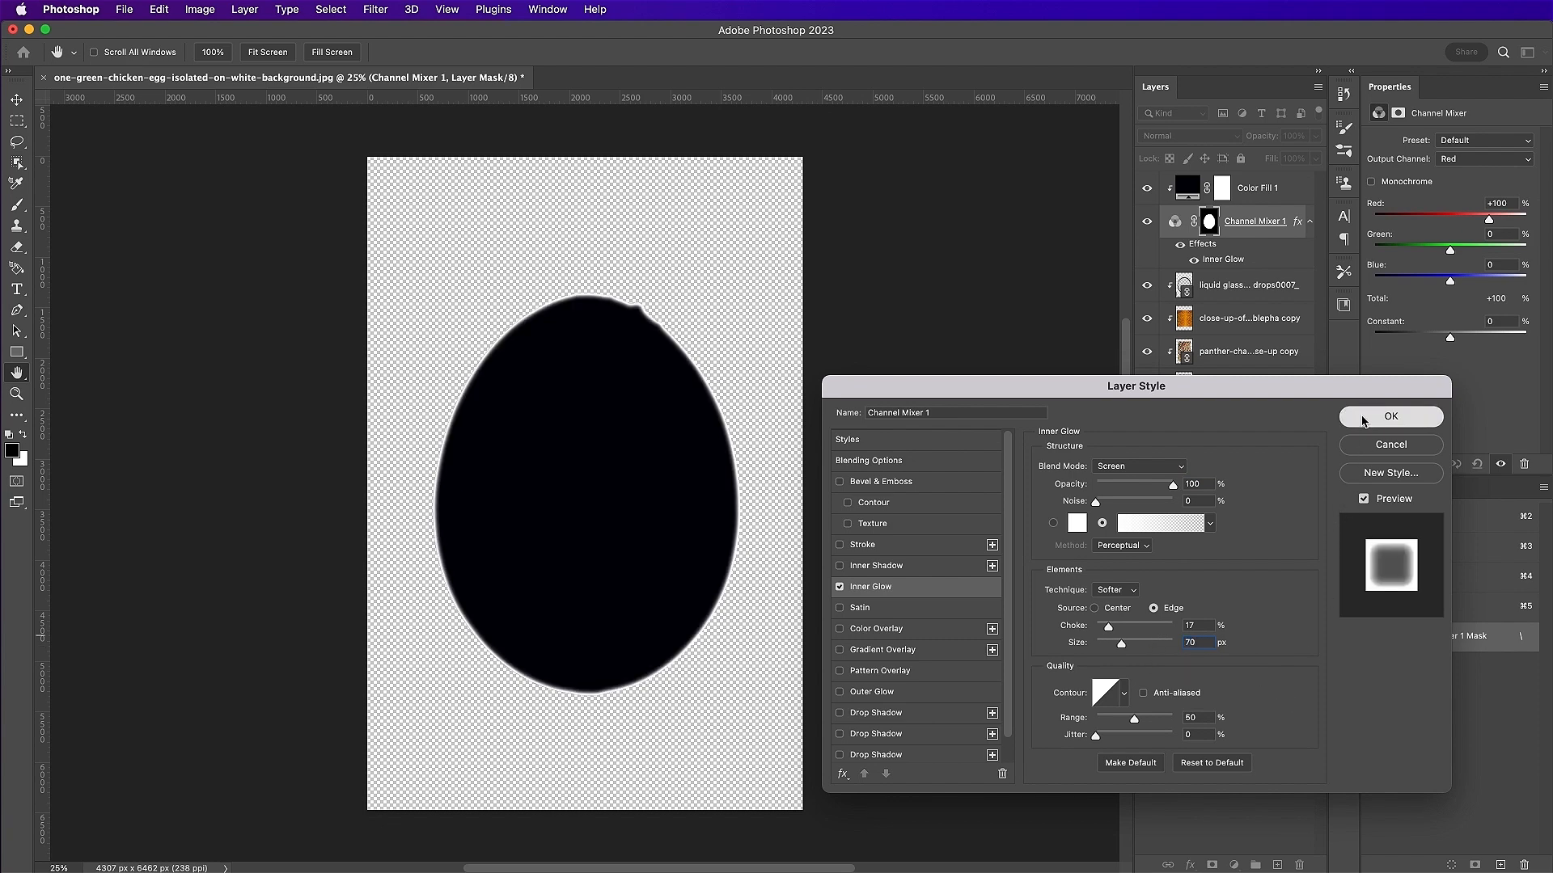
click(1391, 416)
- Set the Channel Mixer layer's blending mode to Screen and its opacity to 25%
click(1184, 136)
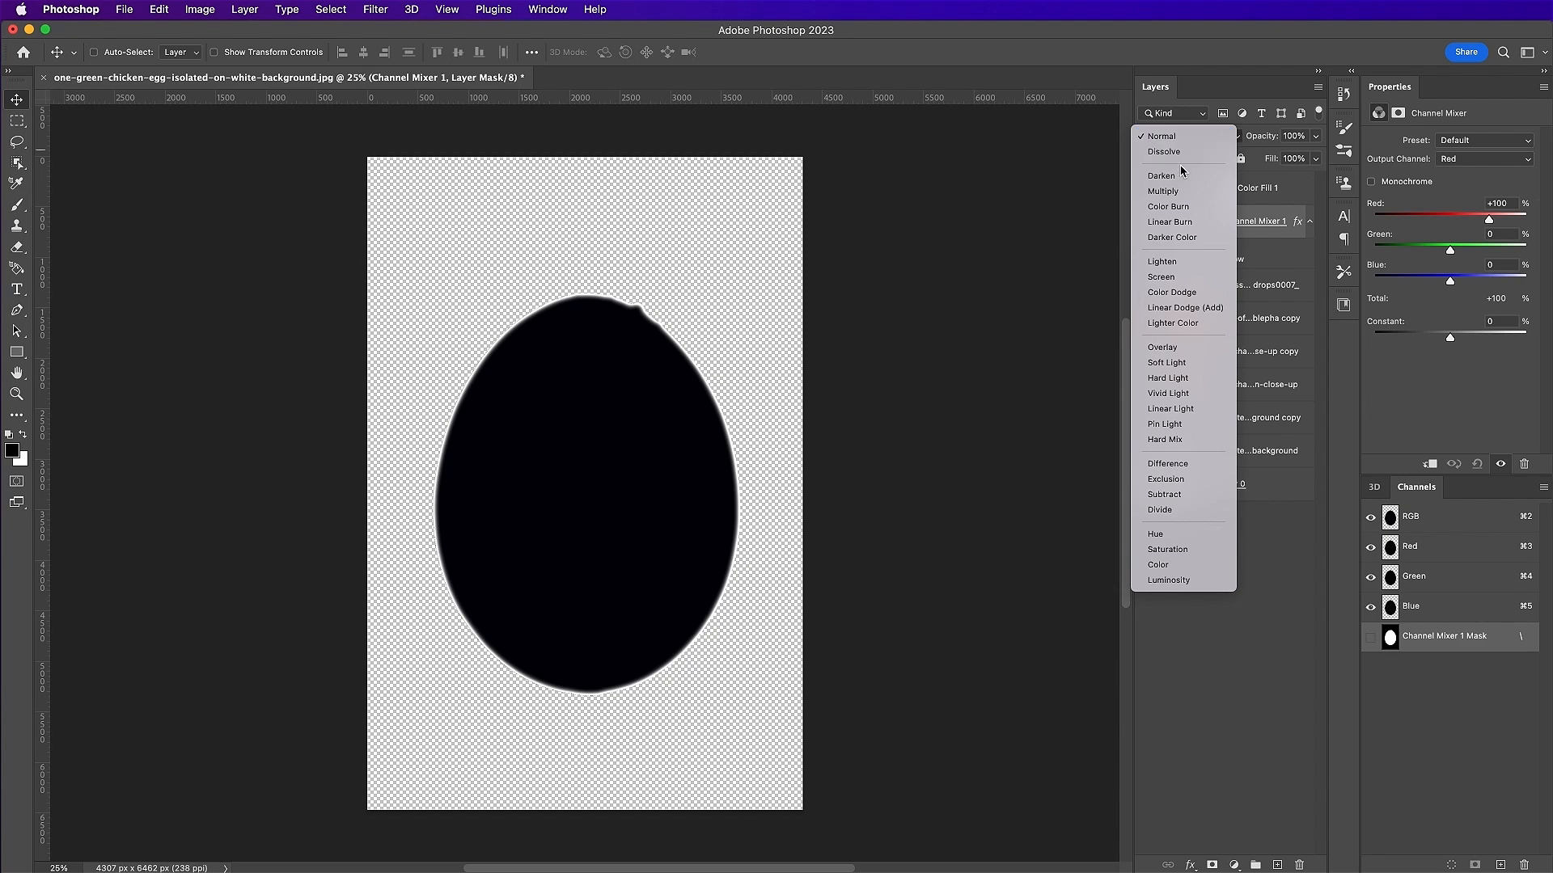
click(1169, 277)
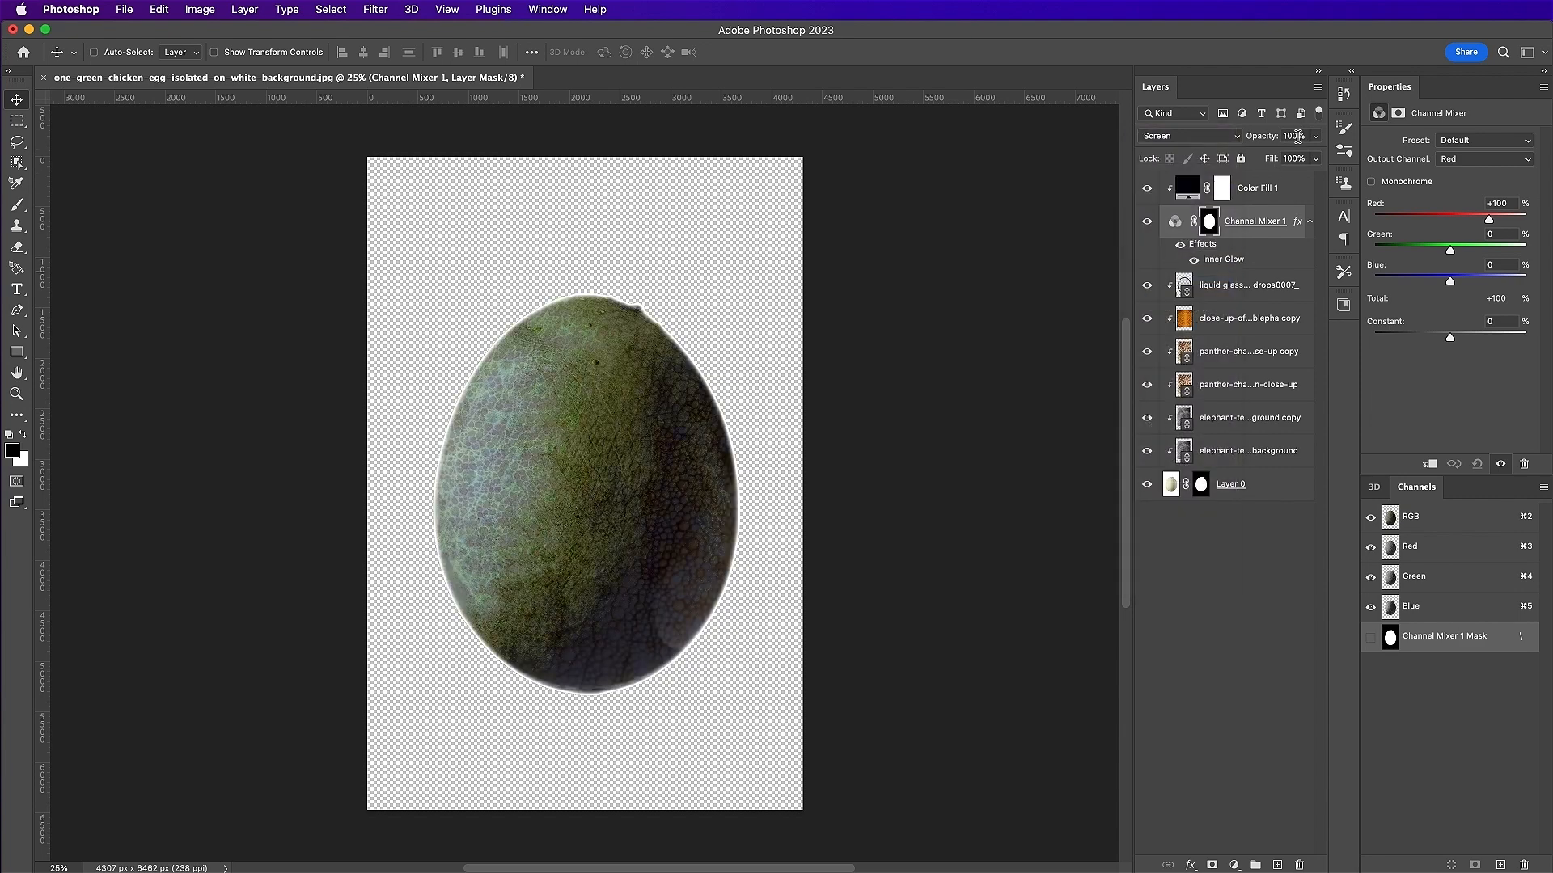
click(1293, 136)
text(25)
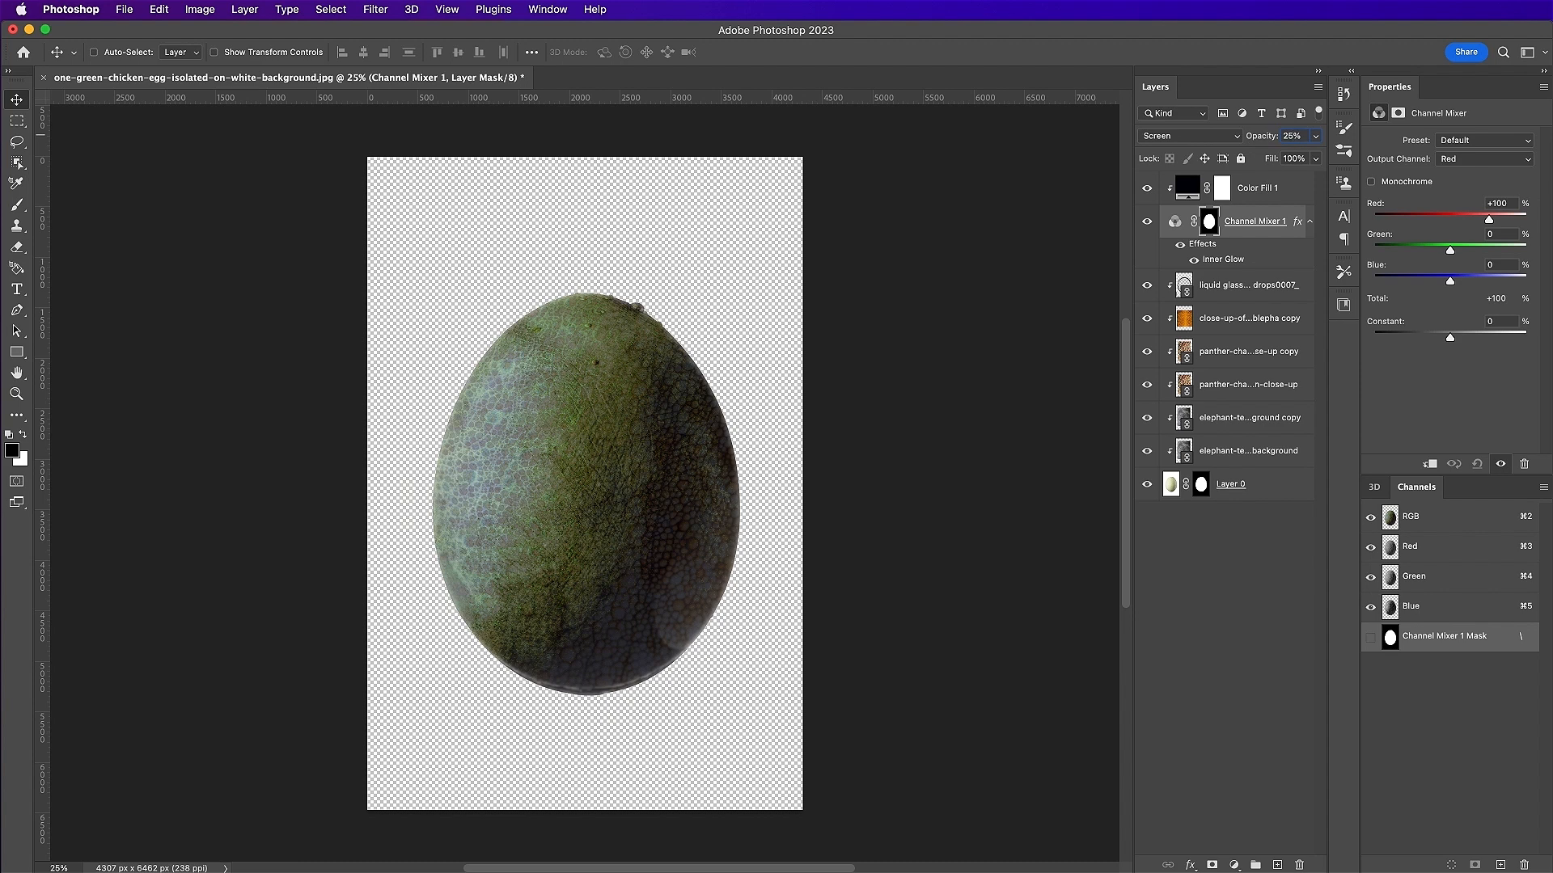
- Group all layers from the color fill down to Layer 0 and name the group Egg
click(1250, 194)
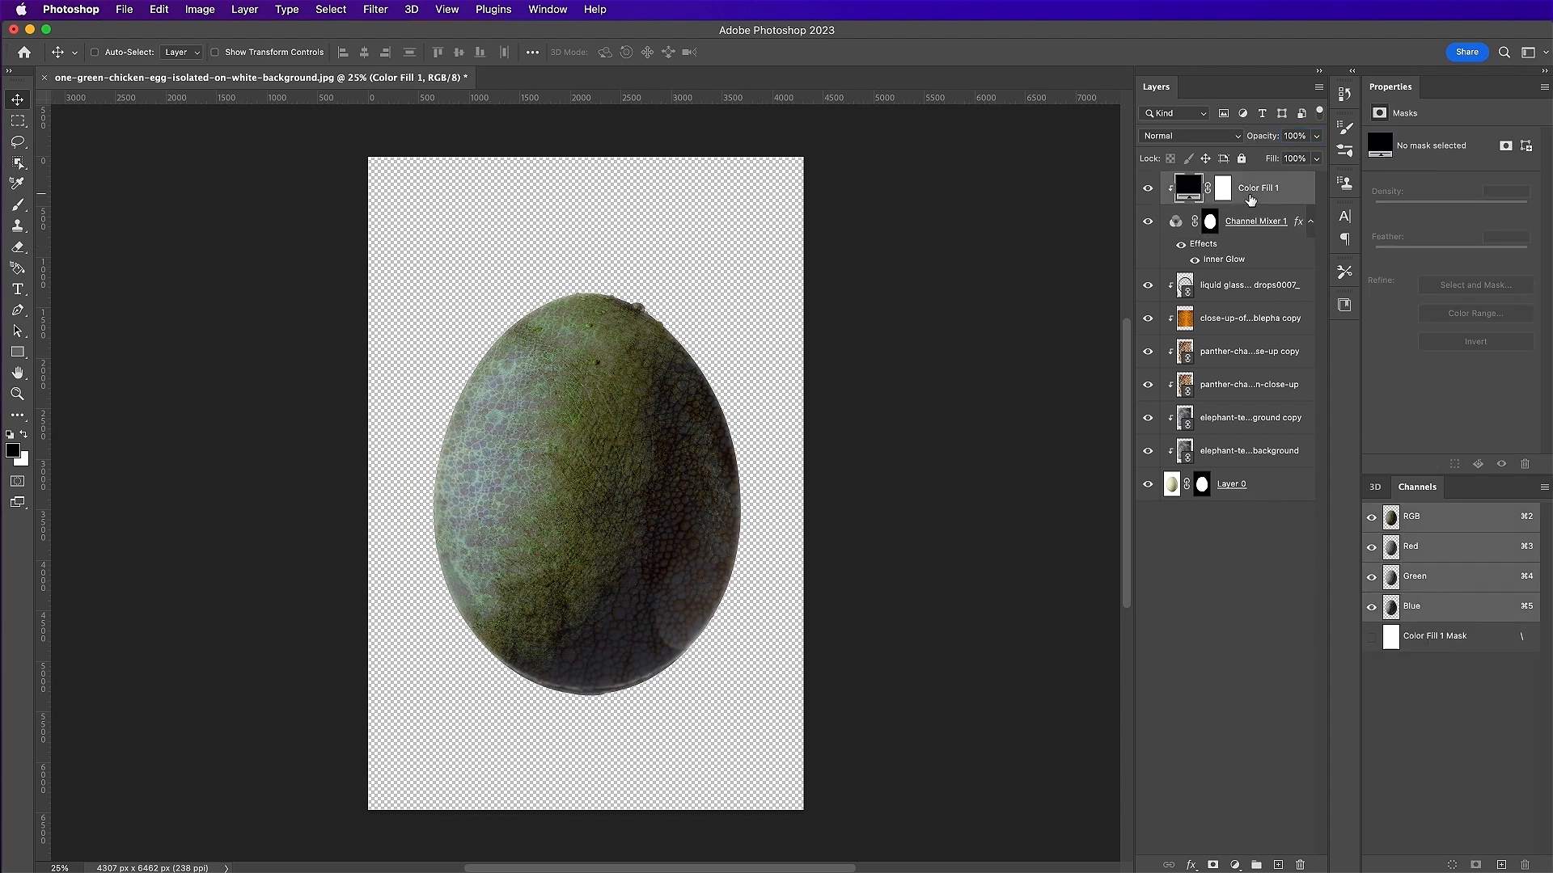
shift+click(1244, 491)
click(1256, 865)
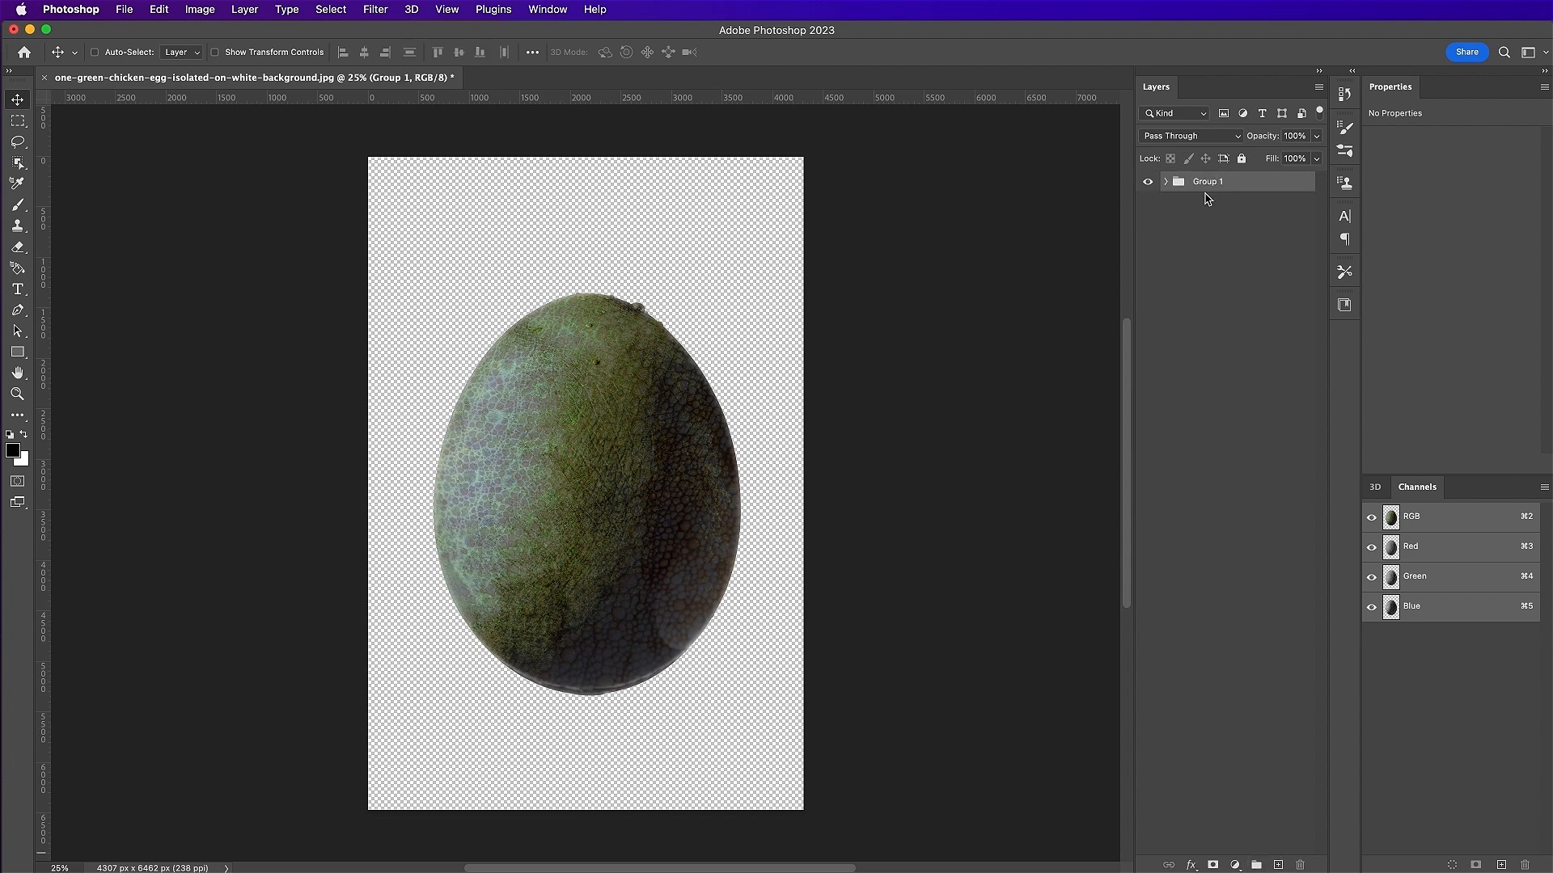
double_click(1207, 181)
text(Egg)
key(Return)
- Create a new group above the Egg group and name it Neon
click(1256, 864)
double_click(1205, 181)
text(Neon)
key(Return)
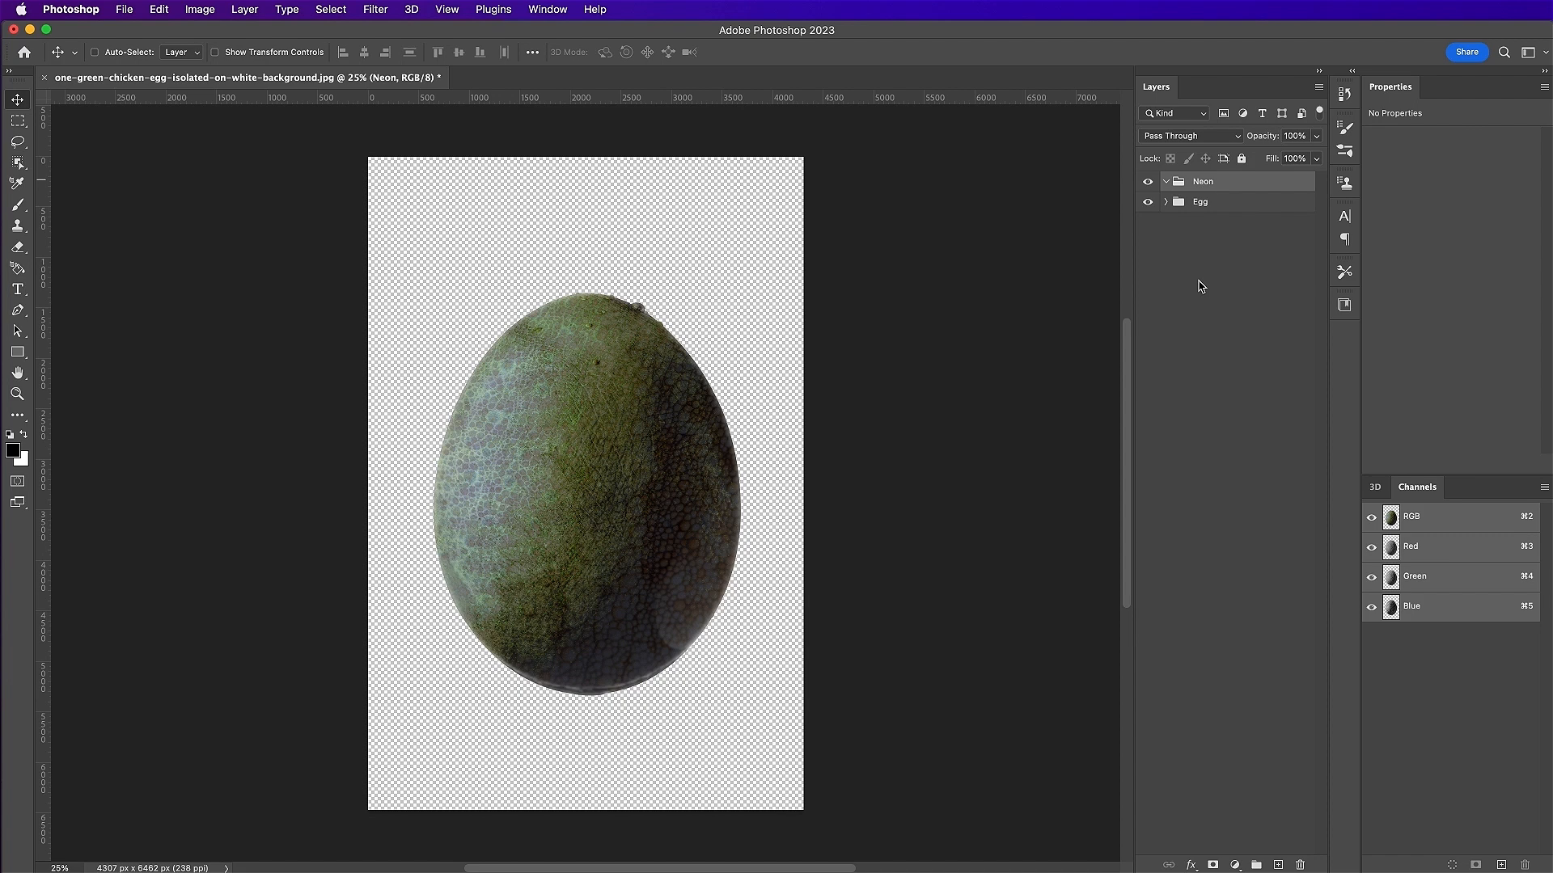
- Add a new layer inside the Neon group and set the Pen tool's shape stroke to none
click(1278, 864)
click(18, 310)
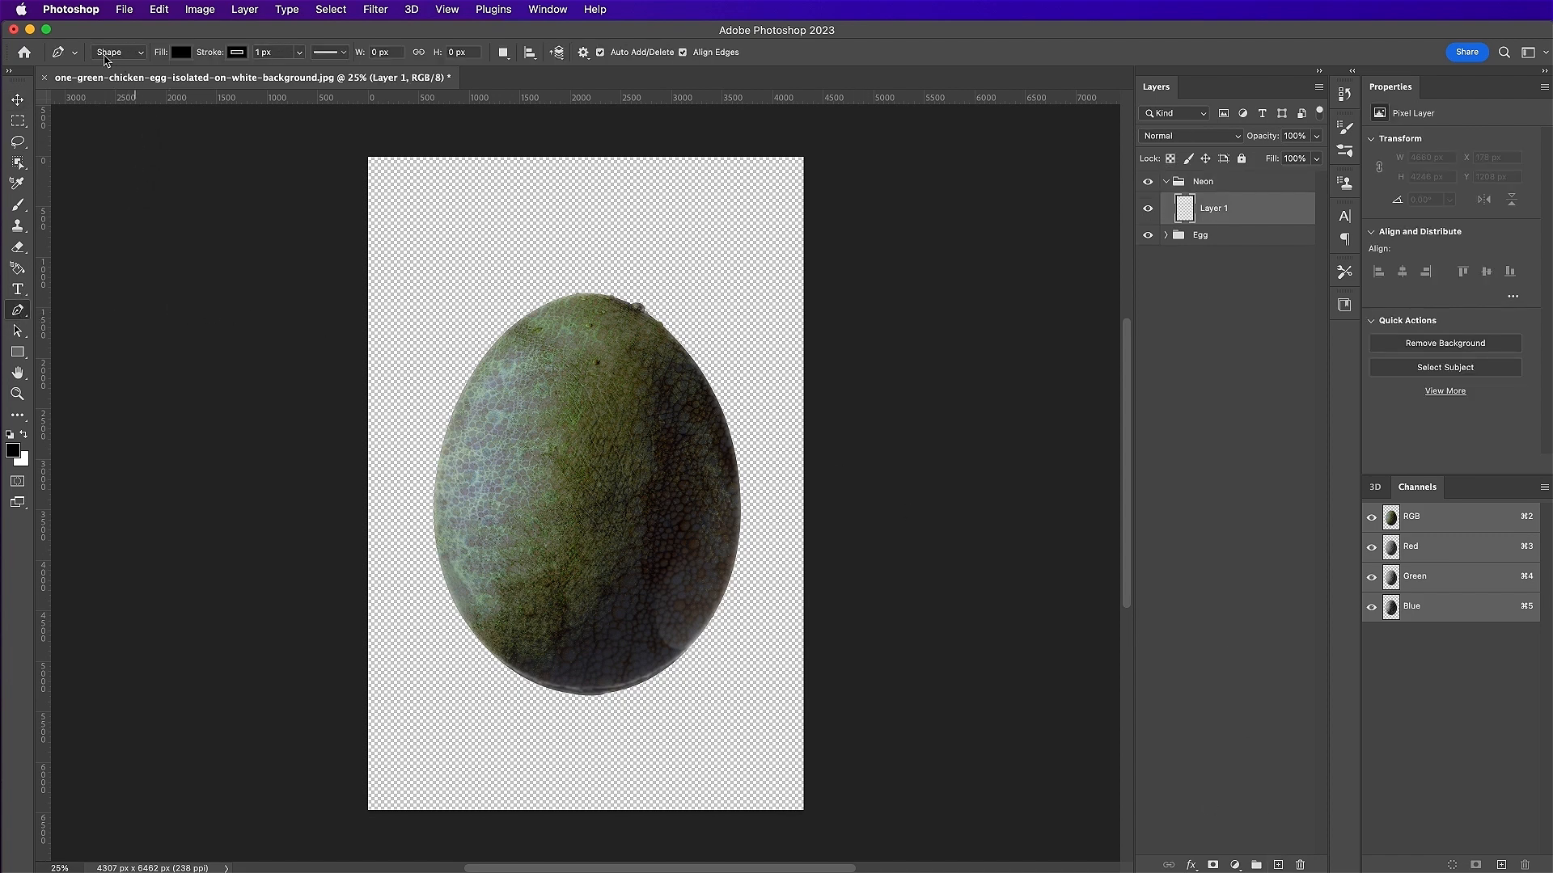
click(237, 52)
click(143, 83)
click(365, 31)
- Draw a closed, jagged crack shape about 1994 px wide and 671 px high arching across the upper part of the egg
key(super+plus)
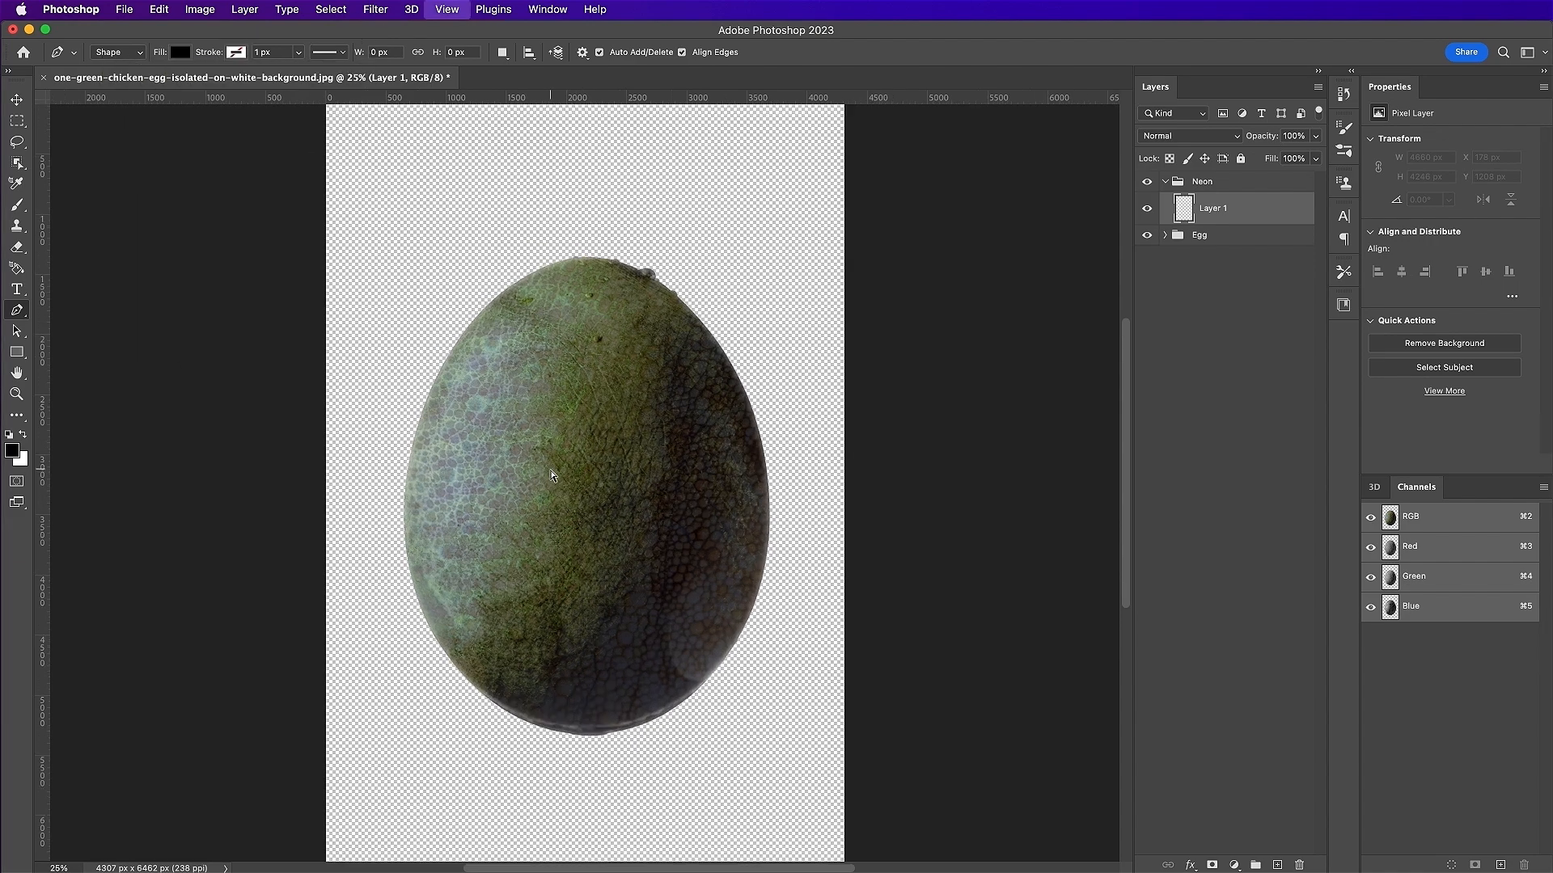
key(super+plus)
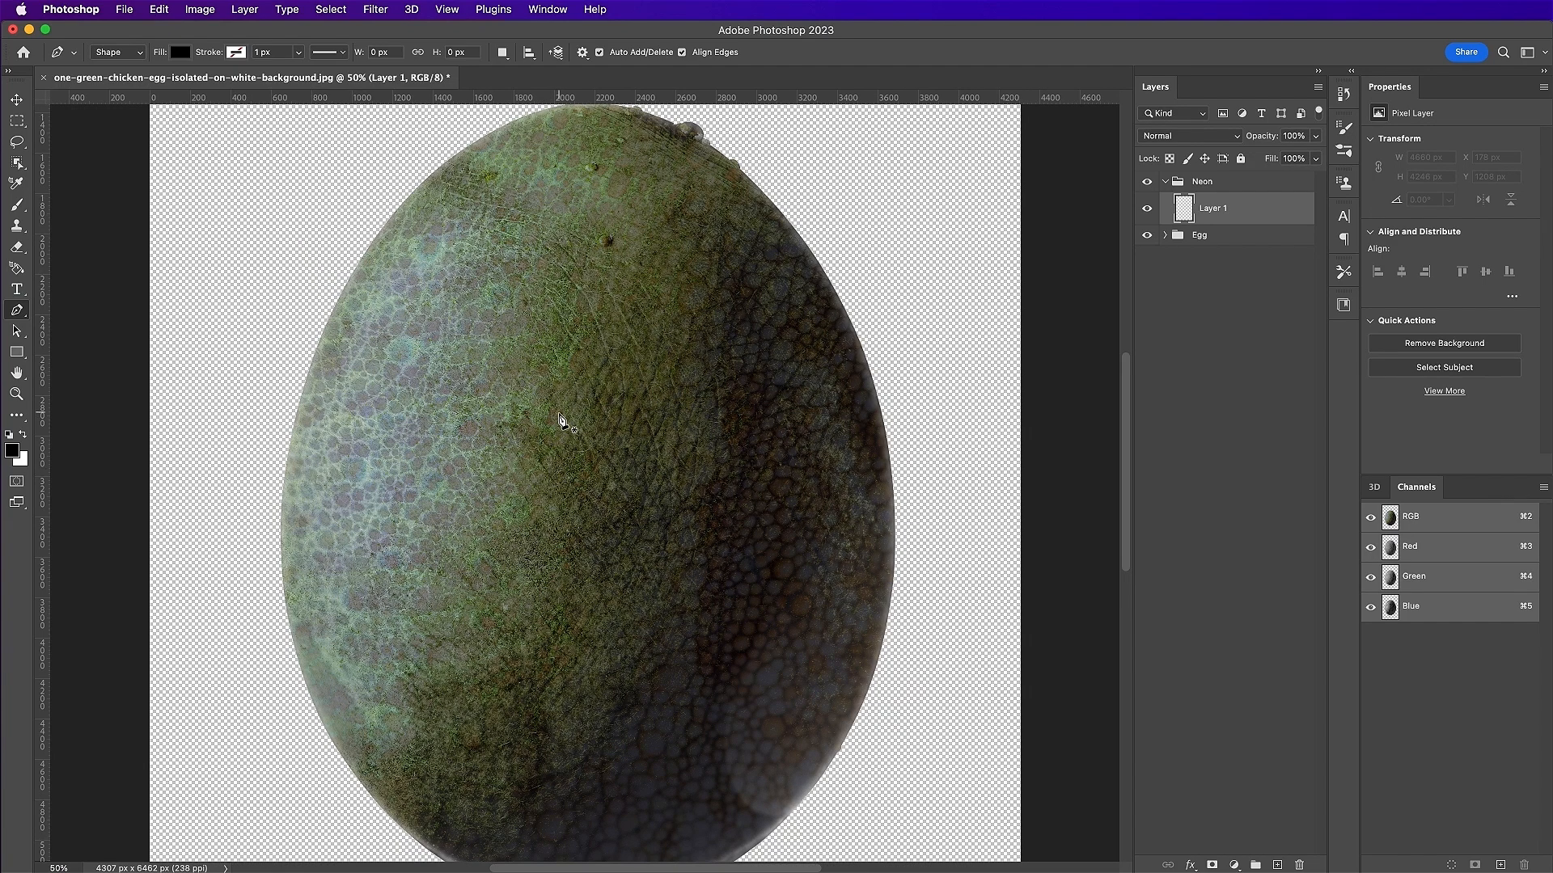
click(426, 378)
click(458, 354)
click(474, 328)
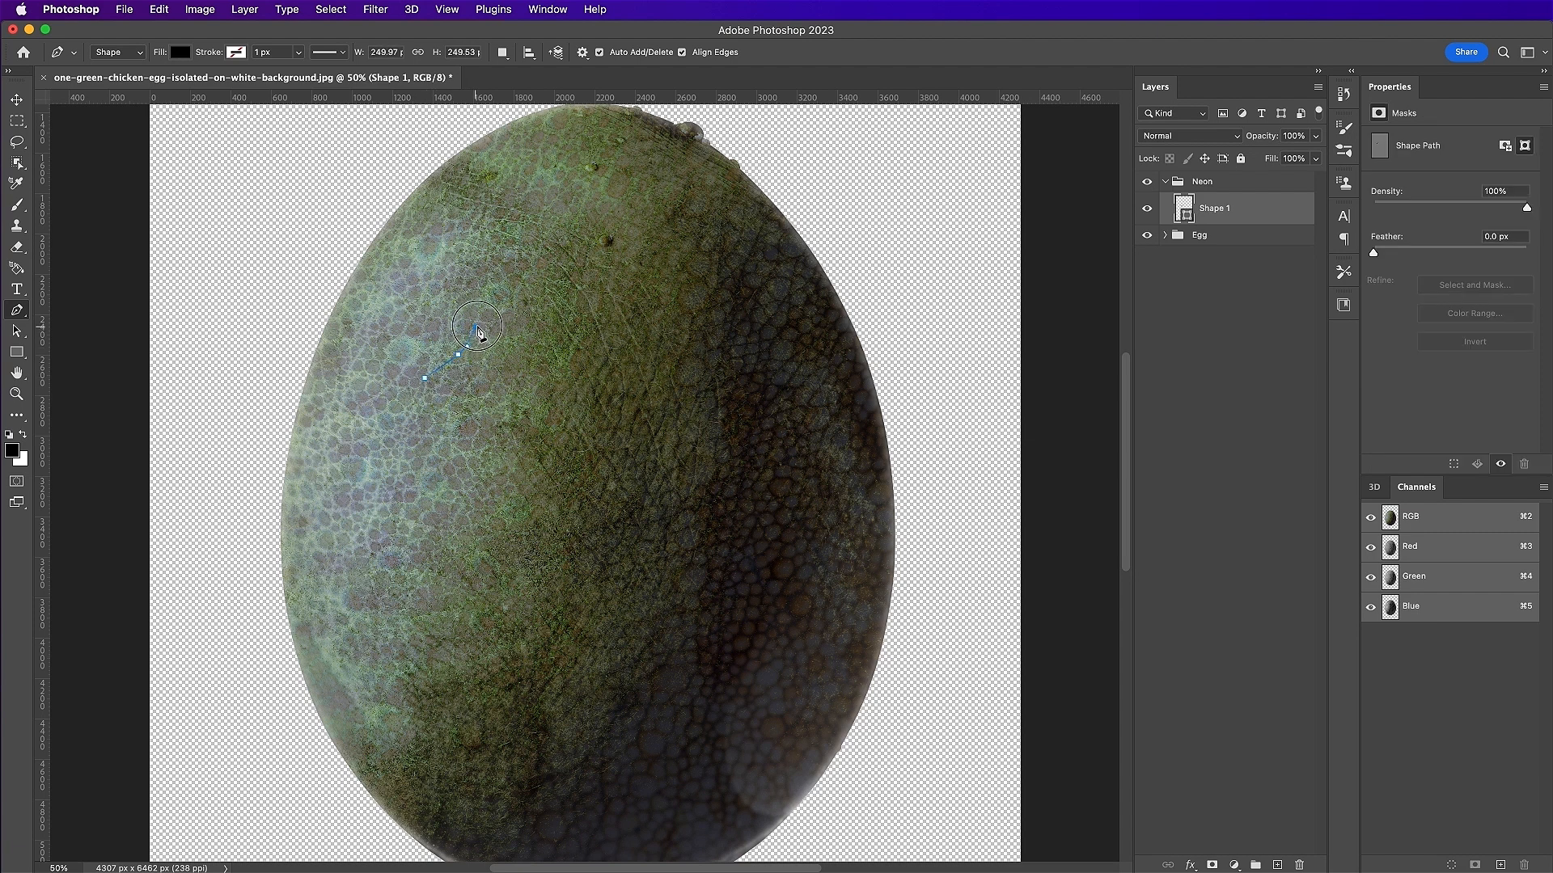
click(505, 311)
click(536, 289)
click(553, 271)
click(565, 283)
click(588, 275)
click(638, 266)
click(641, 286)
click(646, 296)
click(657, 302)
click(671, 309)
click(663, 276)
click(670, 264)
click(689, 266)
click(693, 280)
click(681, 292)
click(698, 297)
click(709, 305)
click(721, 310)
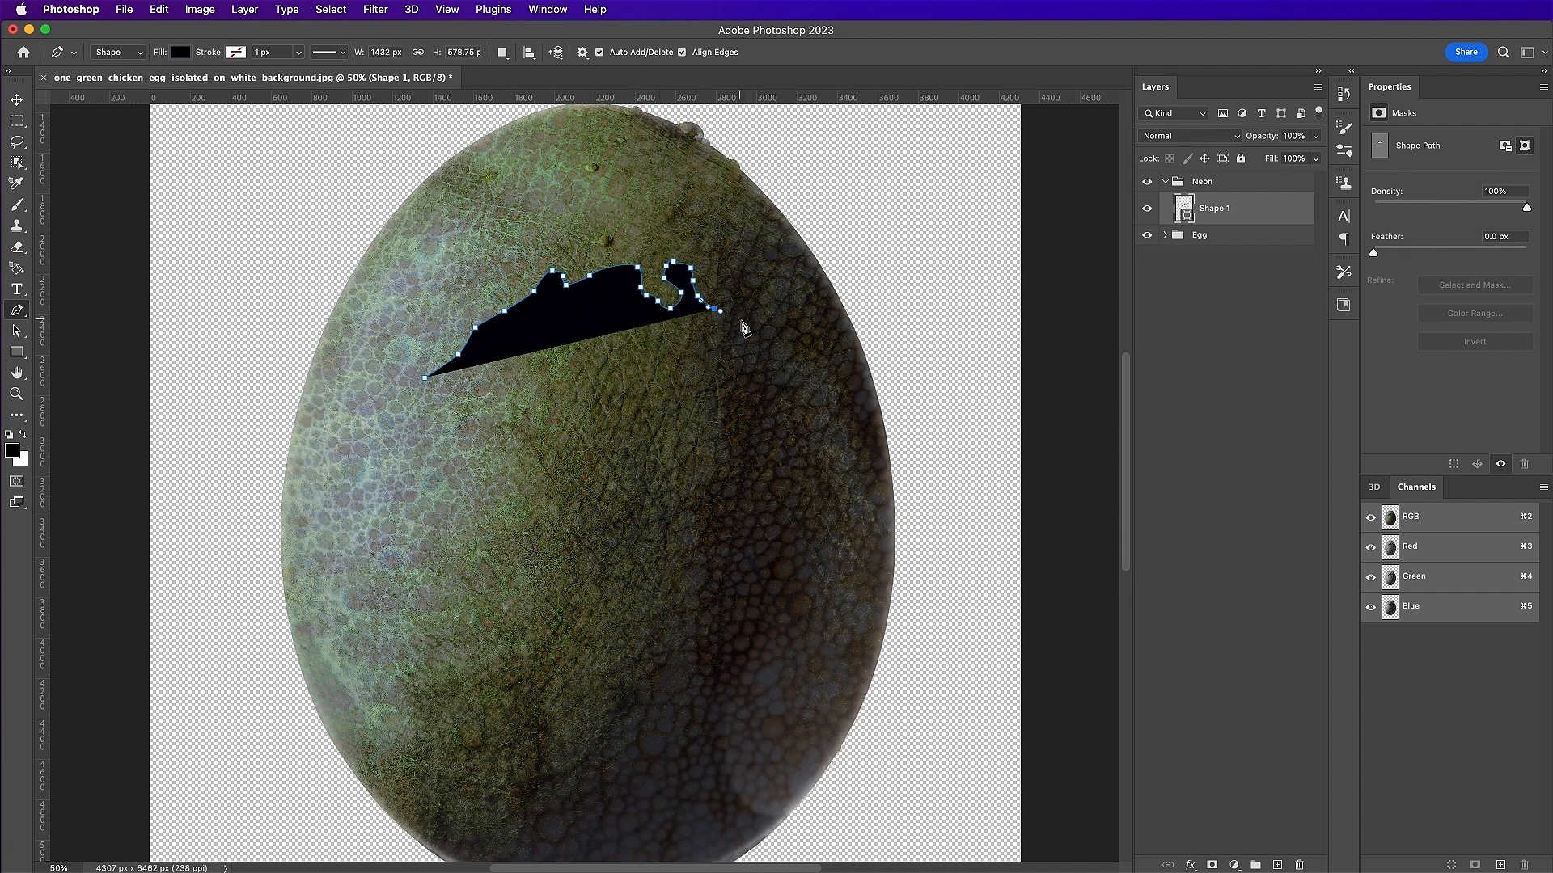
click(745, 323)
click(764, 354)
click(794, 370)
click(812, 372)
click(828, 388)
click(821, 396)
click(811, 383)
click(785, 367)
click(770, 361)
click(752, 353)
click(741, 330)
click(726, 319)
click(701, 313)
click(687, 317)
click(677, 326)
click(659, 325)
click(648, 321)
click(630, 320)
click(624, 305)
click(612, 300)
click(600, 288)
click(571, 299)
click(555, 295)
click(540, 306)
click(527, 308)
click(497, 321)
click(486, 328)
click(476, 341)
click(426, 378)
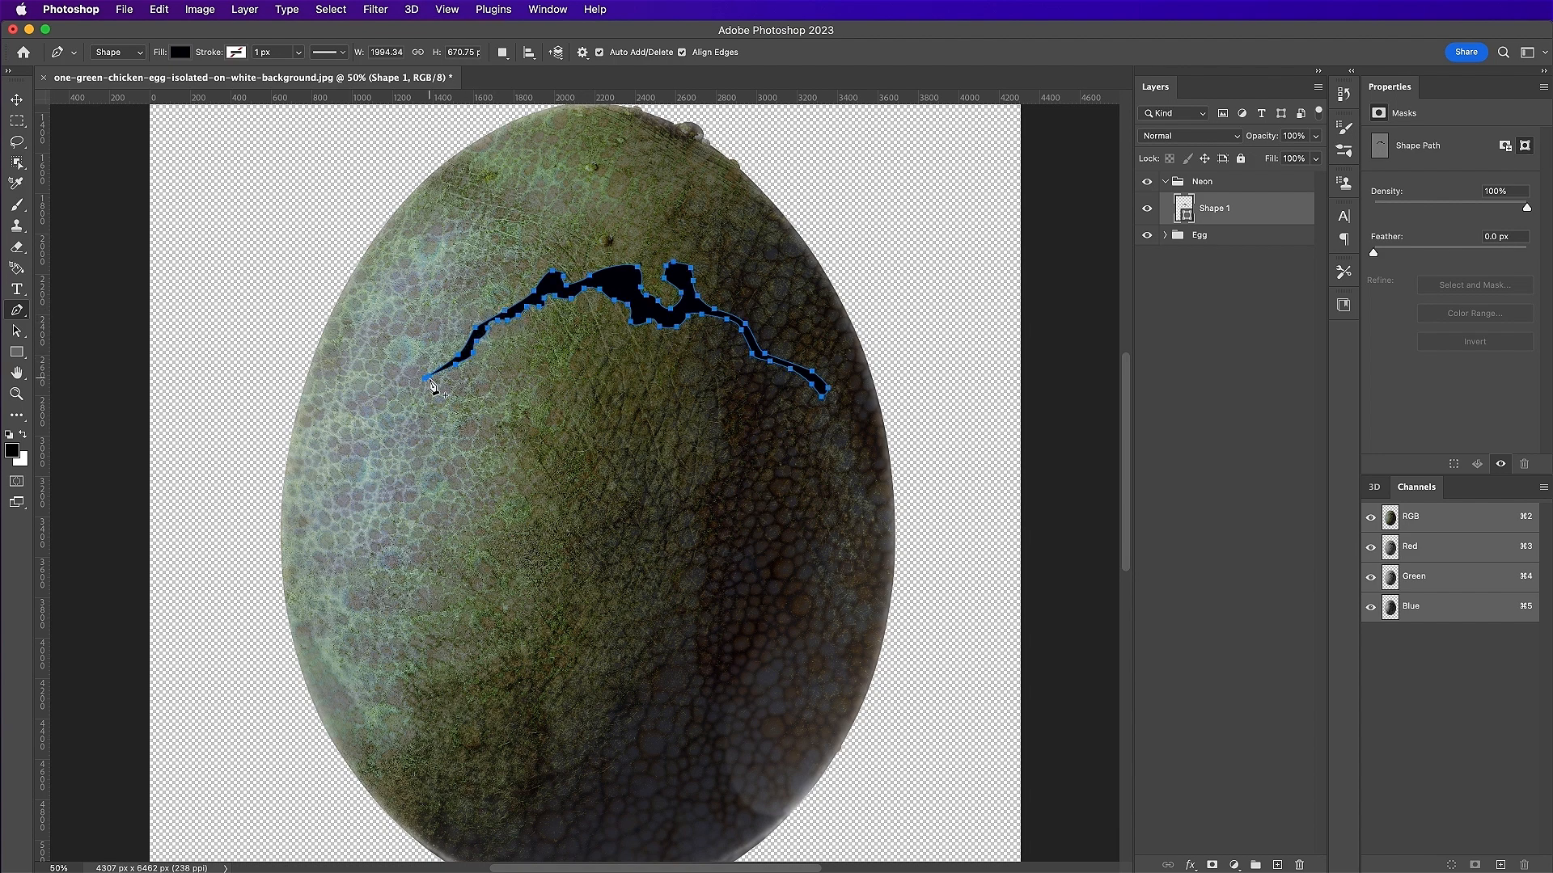
key(v)
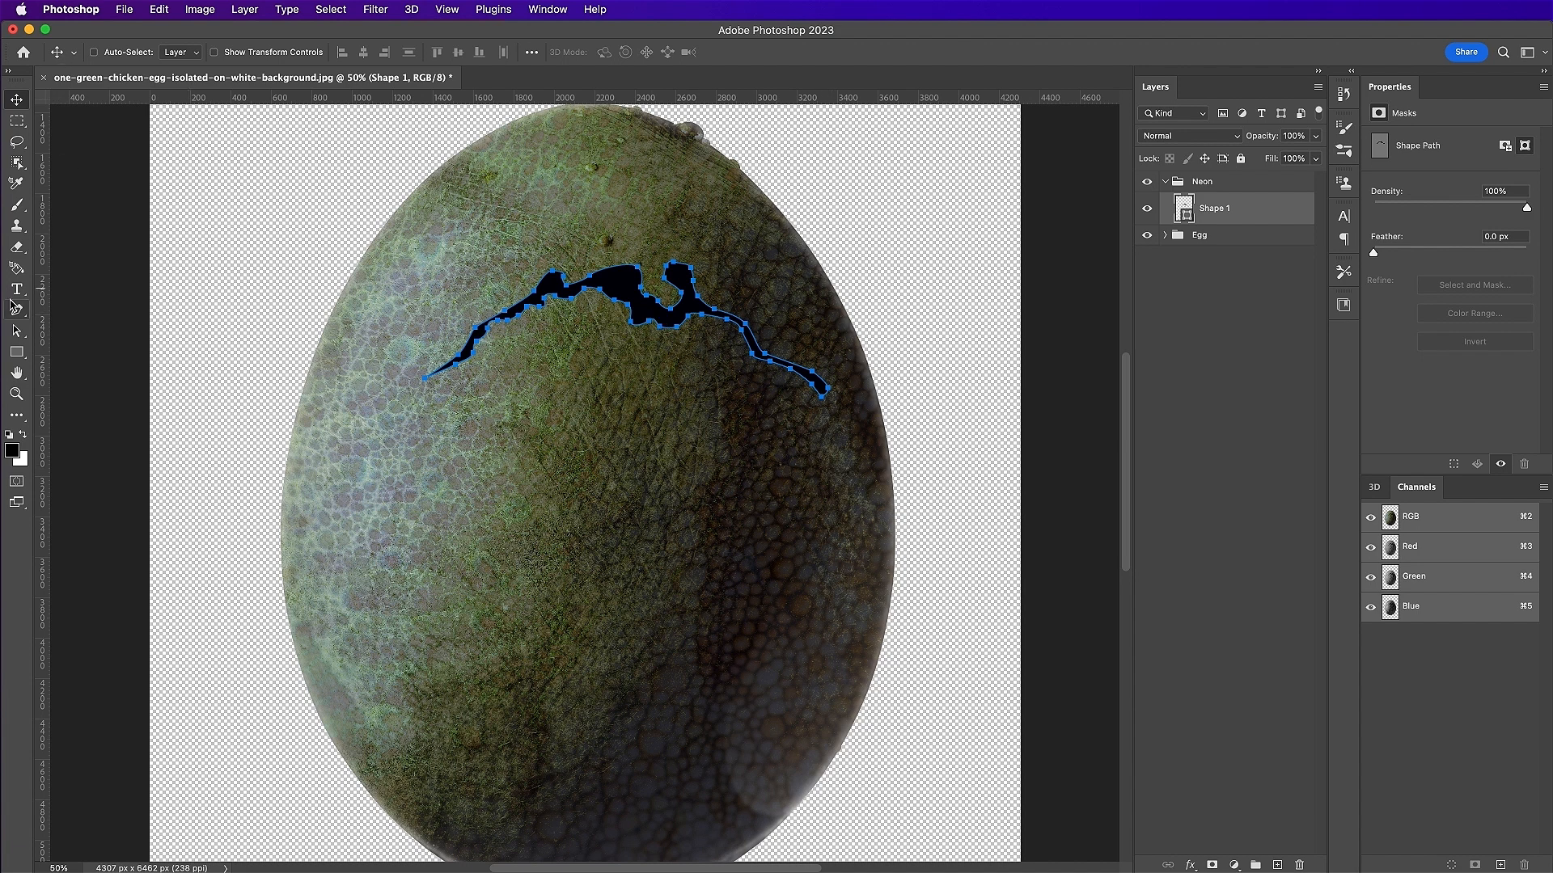
- Set the crack shape's fill color to R 243, G 255, B 104
click(16, 353)
click(180, 52)
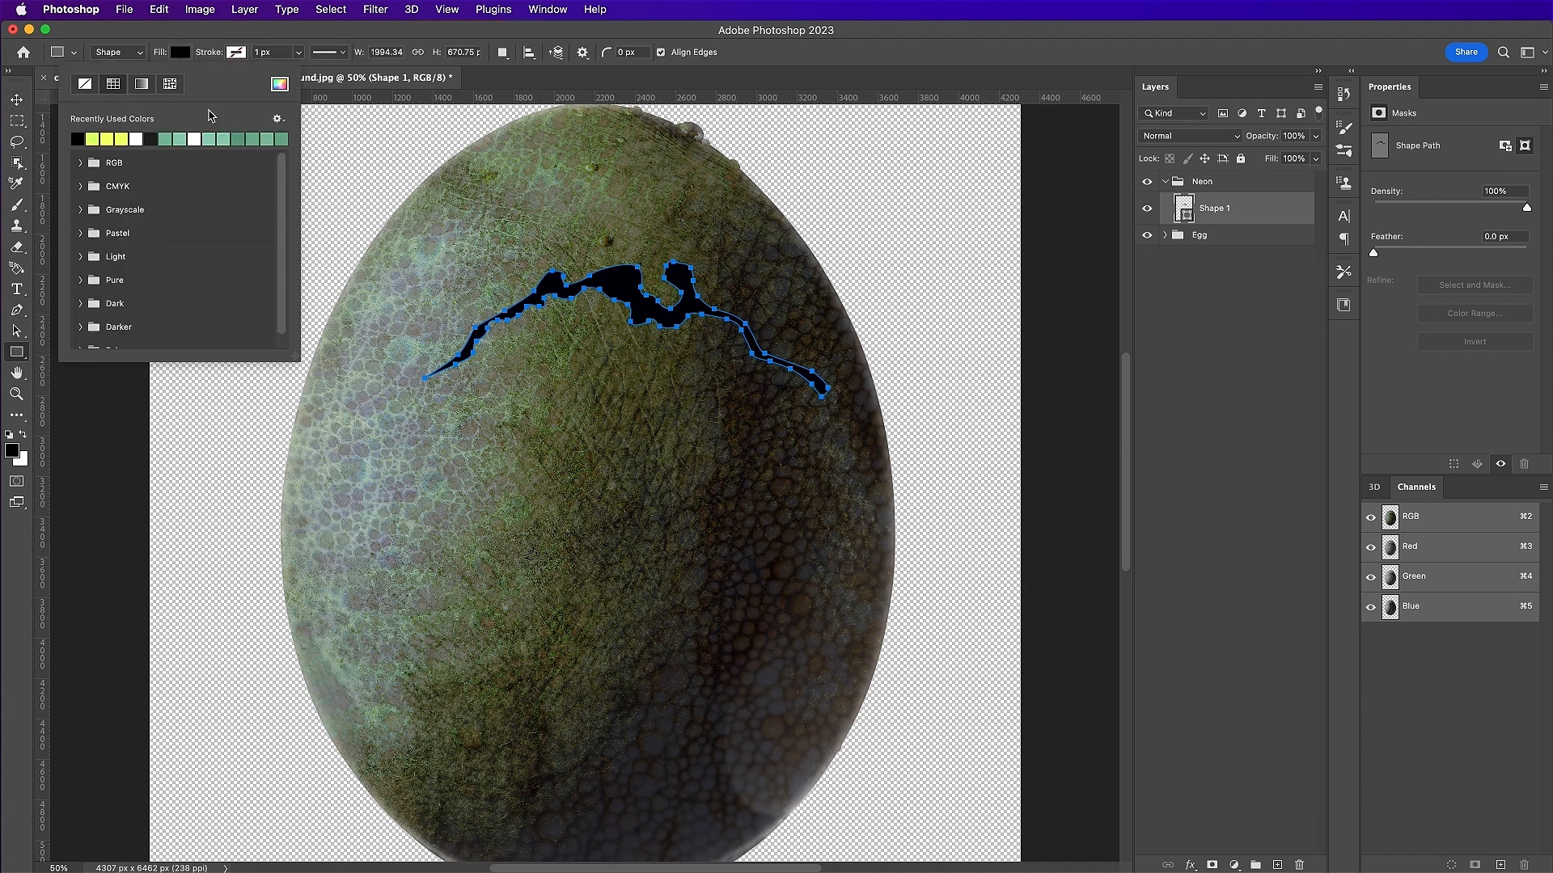
click(280, 84)
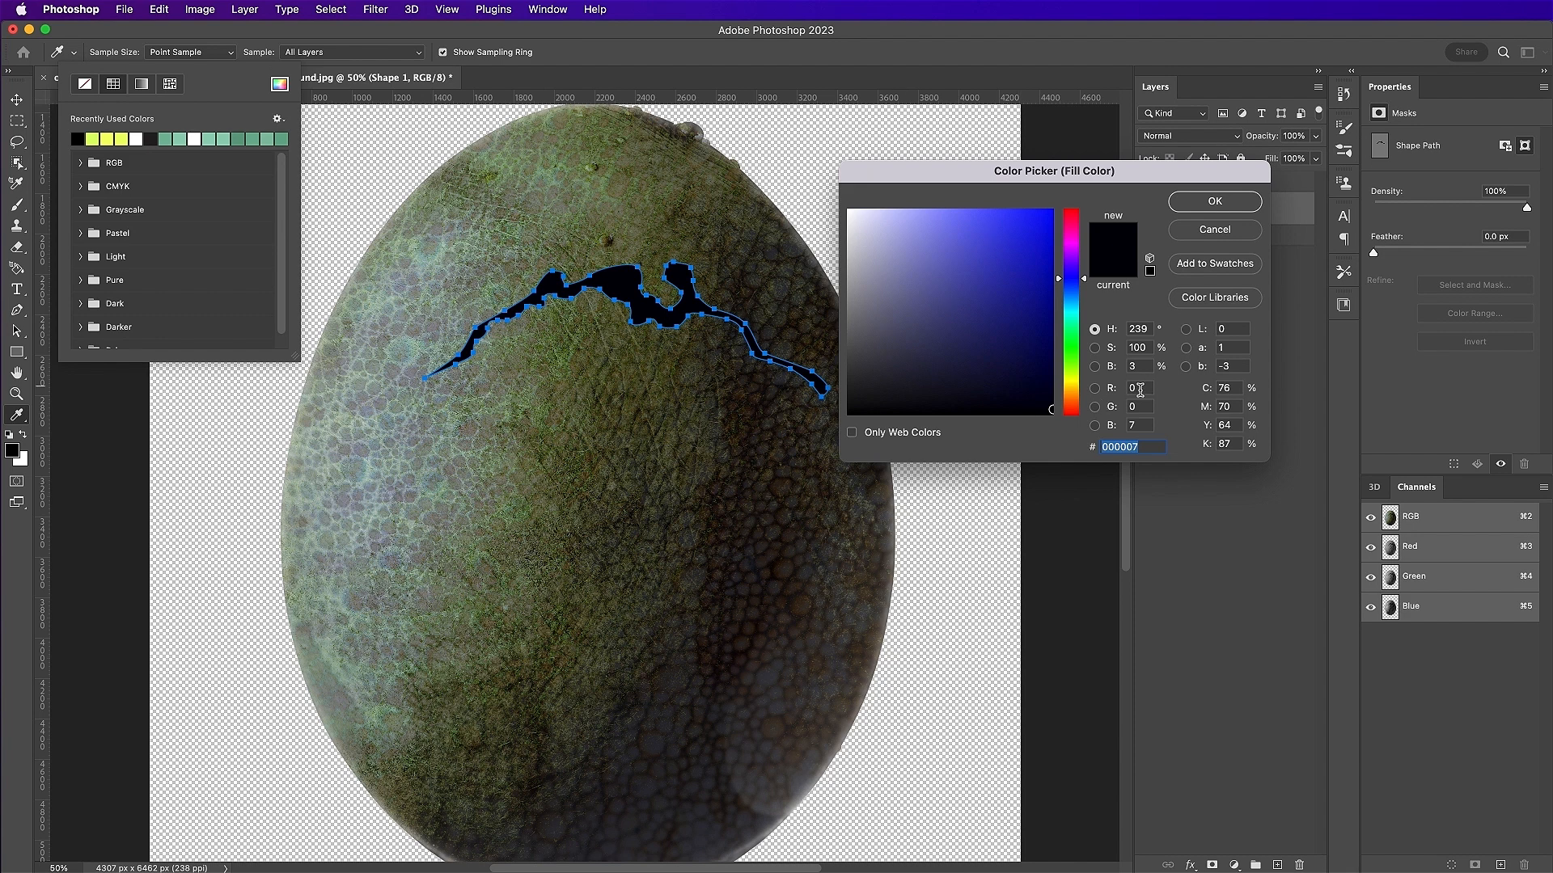
click(1140, 388)
text(243)
click(1141, 406)
text(255)
click(1140, 426)
text(104)
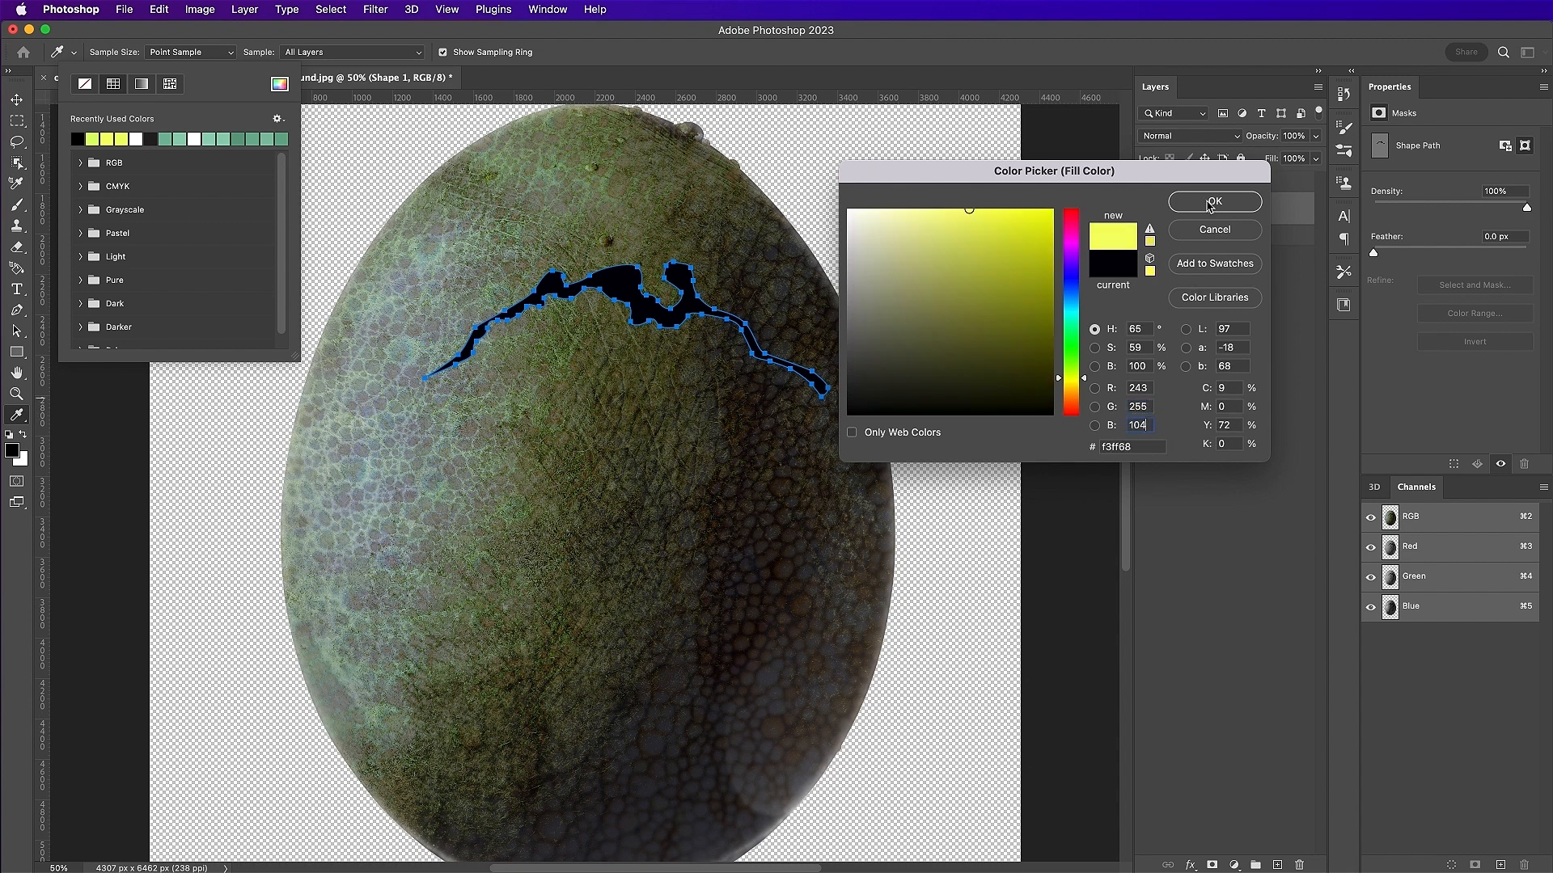
click(1213, 202)
- Add an Outer Glow to the crack shape layer with the color R 243, G 255, B 104
double_click(1259, 212)
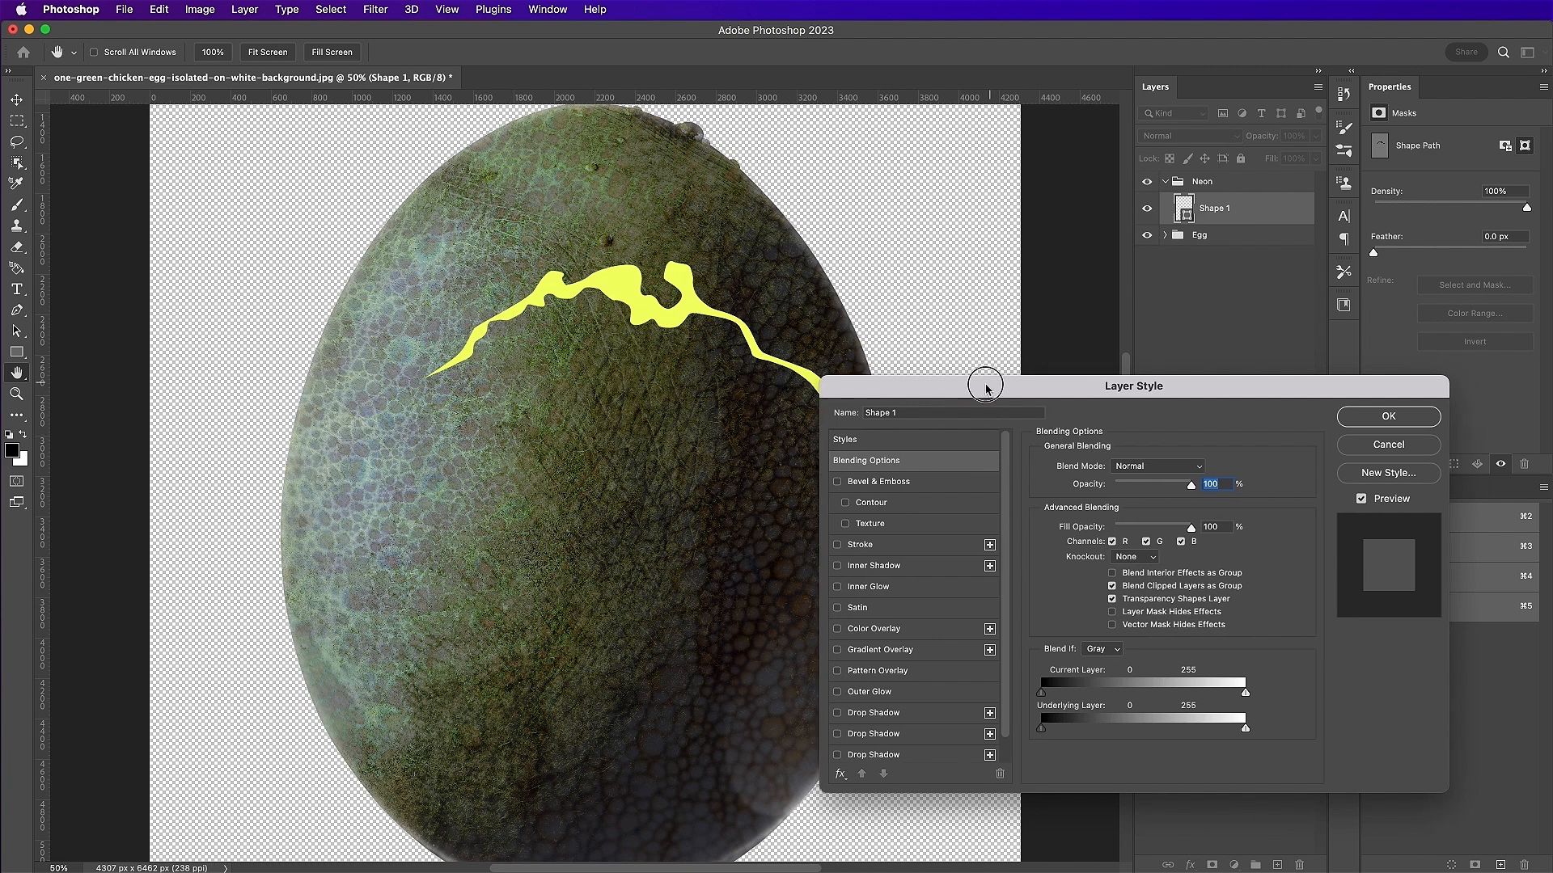
drag(990, 388, 796, 421)
click(678, 724)
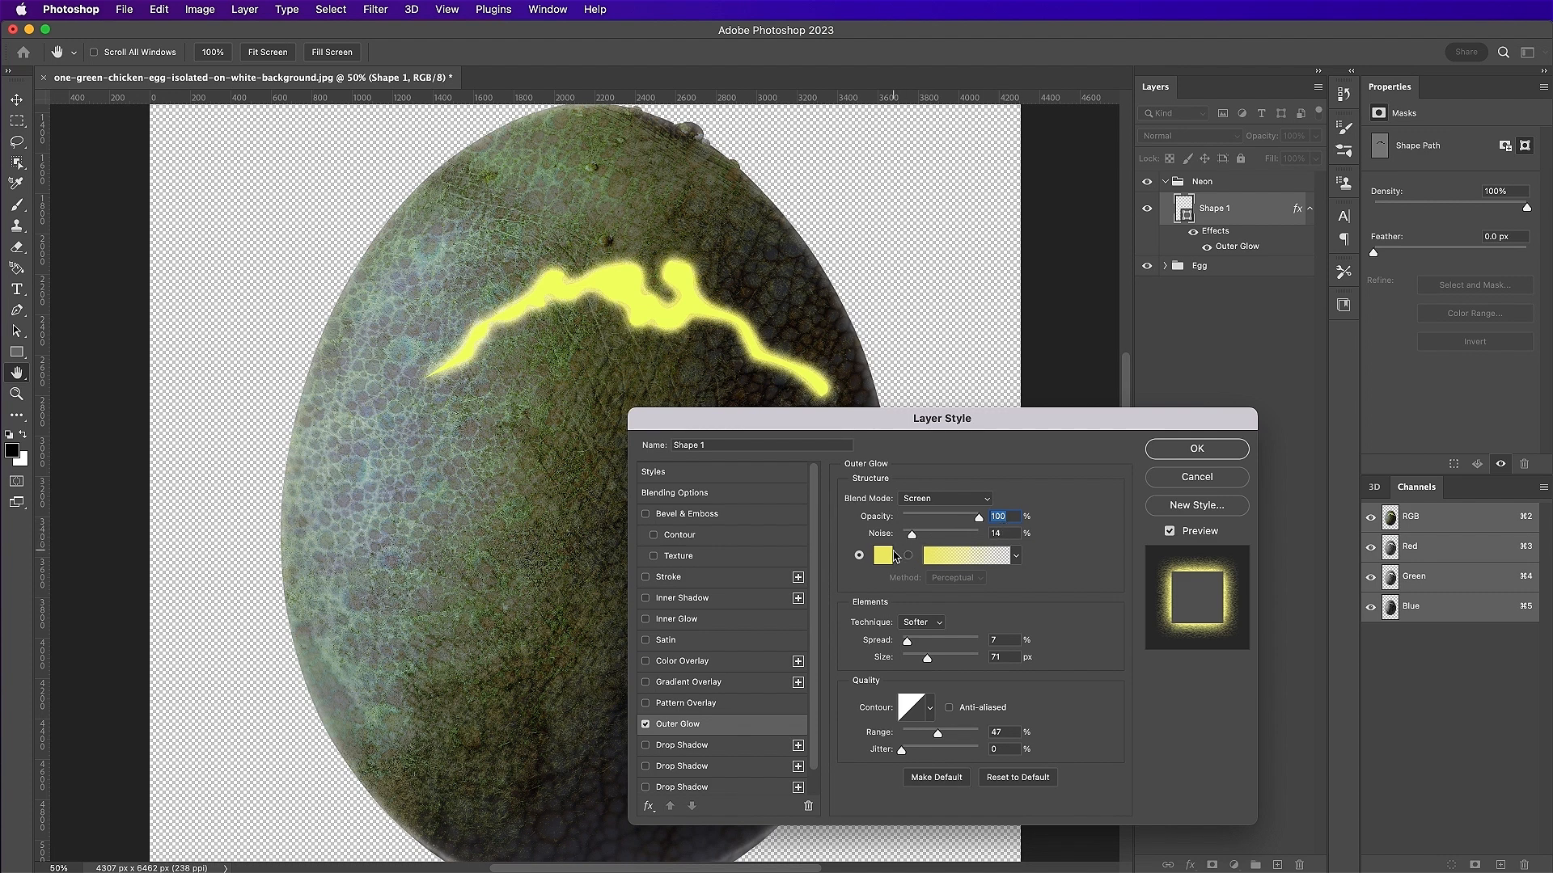
click(883, 558)
double_click(1146, 388)
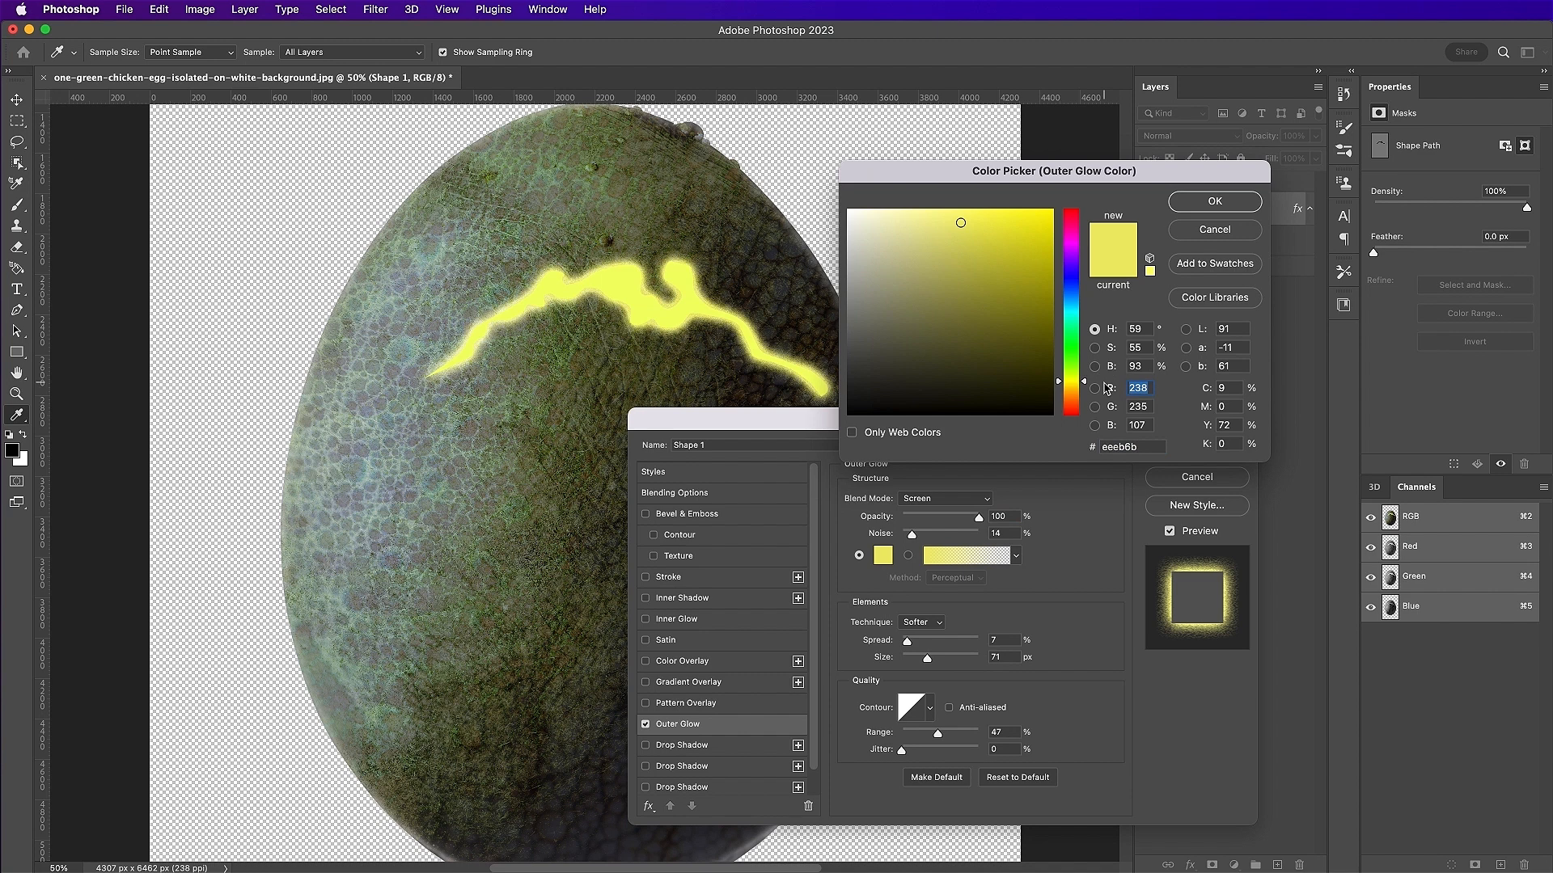
text(243)
double_click(1149, 407)
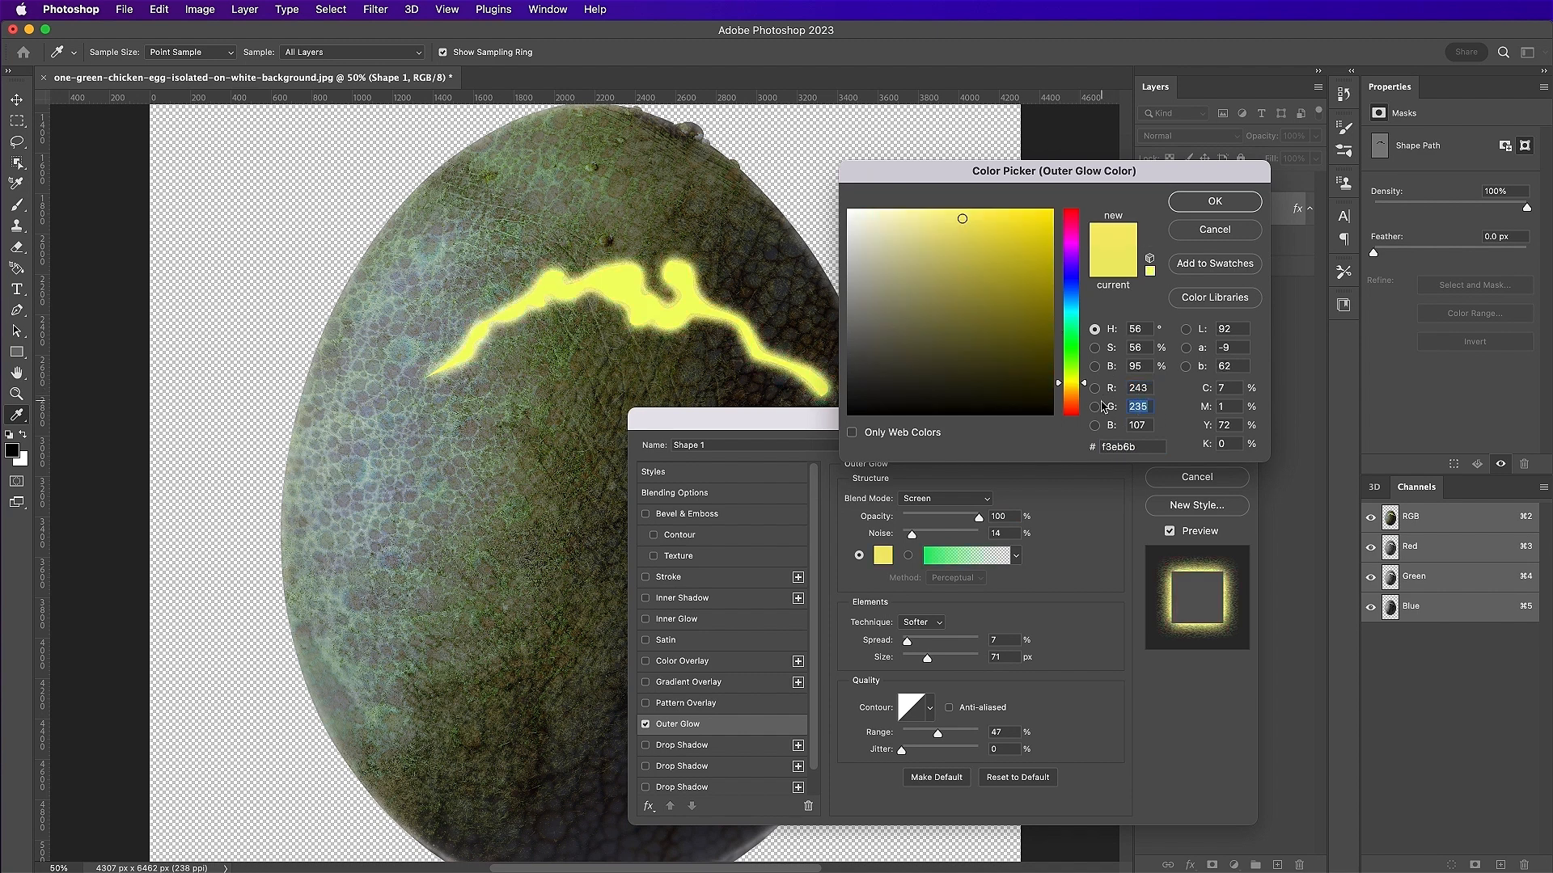
text(255)
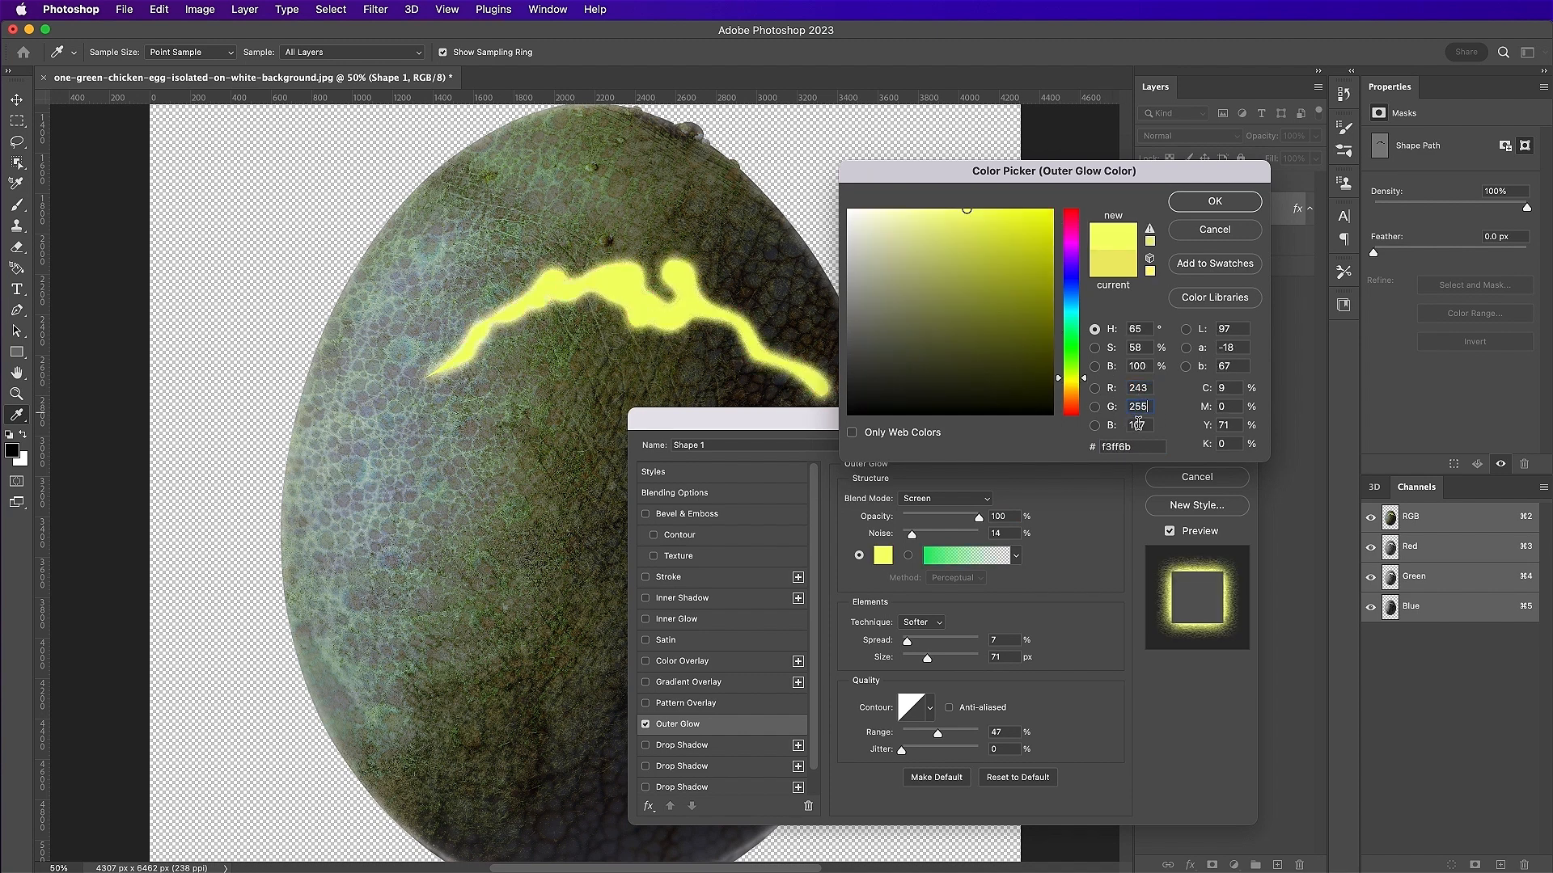
double_click(1146, 426)
text(104)
key(Return)
- Set the crack's outer glow size to 90 px and apply the layer style
scroll(1024, 668, right, 3)
double_click(1003, 655)
text(90)
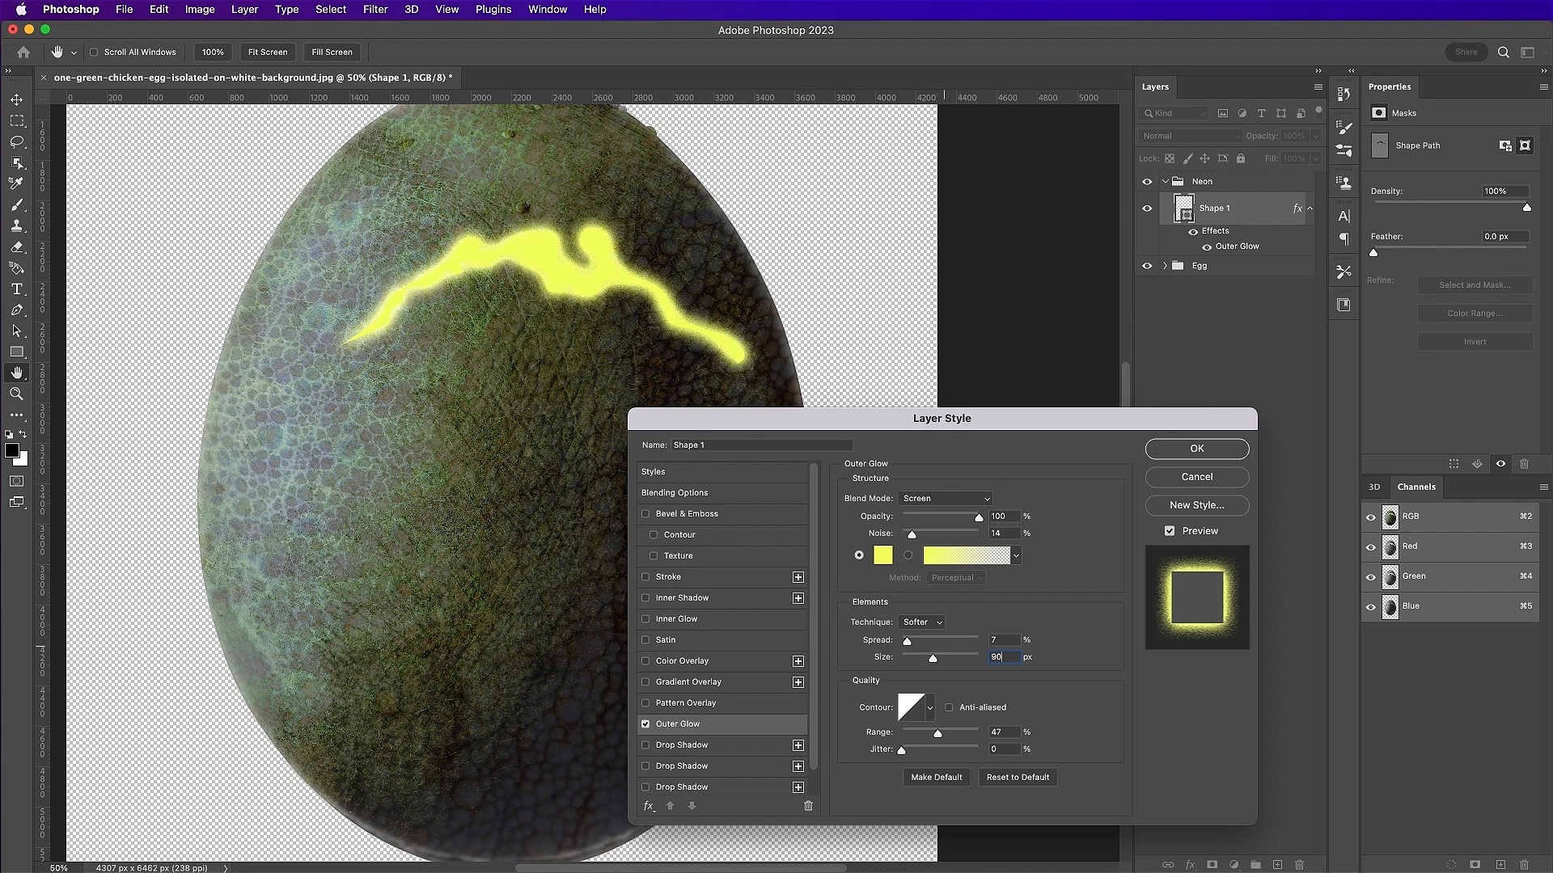
click(1185, 470)
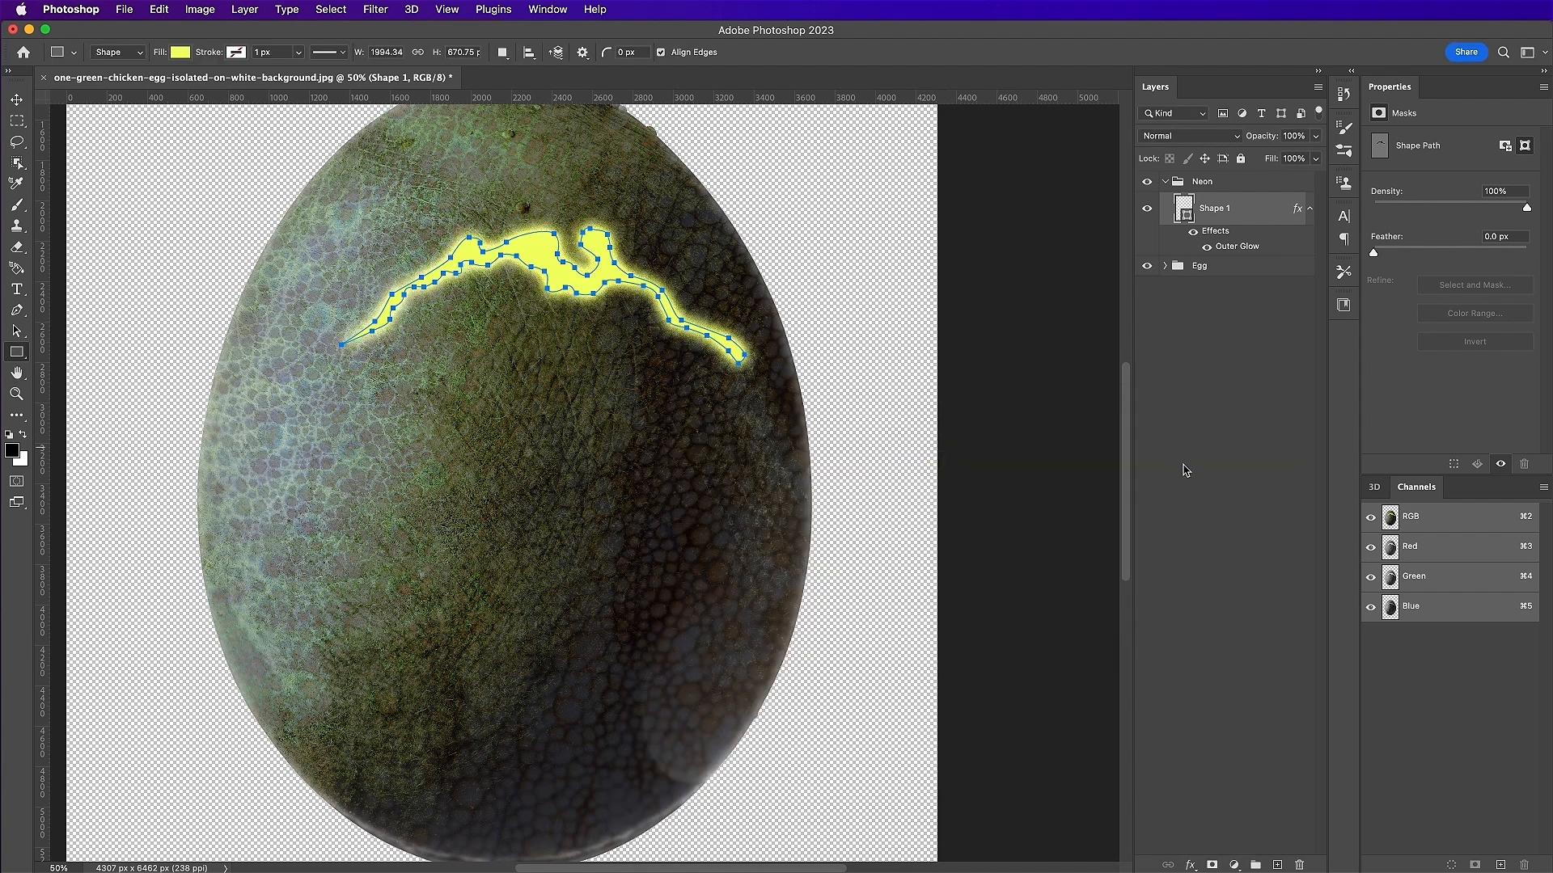
- Duplicate the crack shape layer and set the copy's outer glow to Pin Light at 65% opacity
drag(1253, 215, 1277, 865)
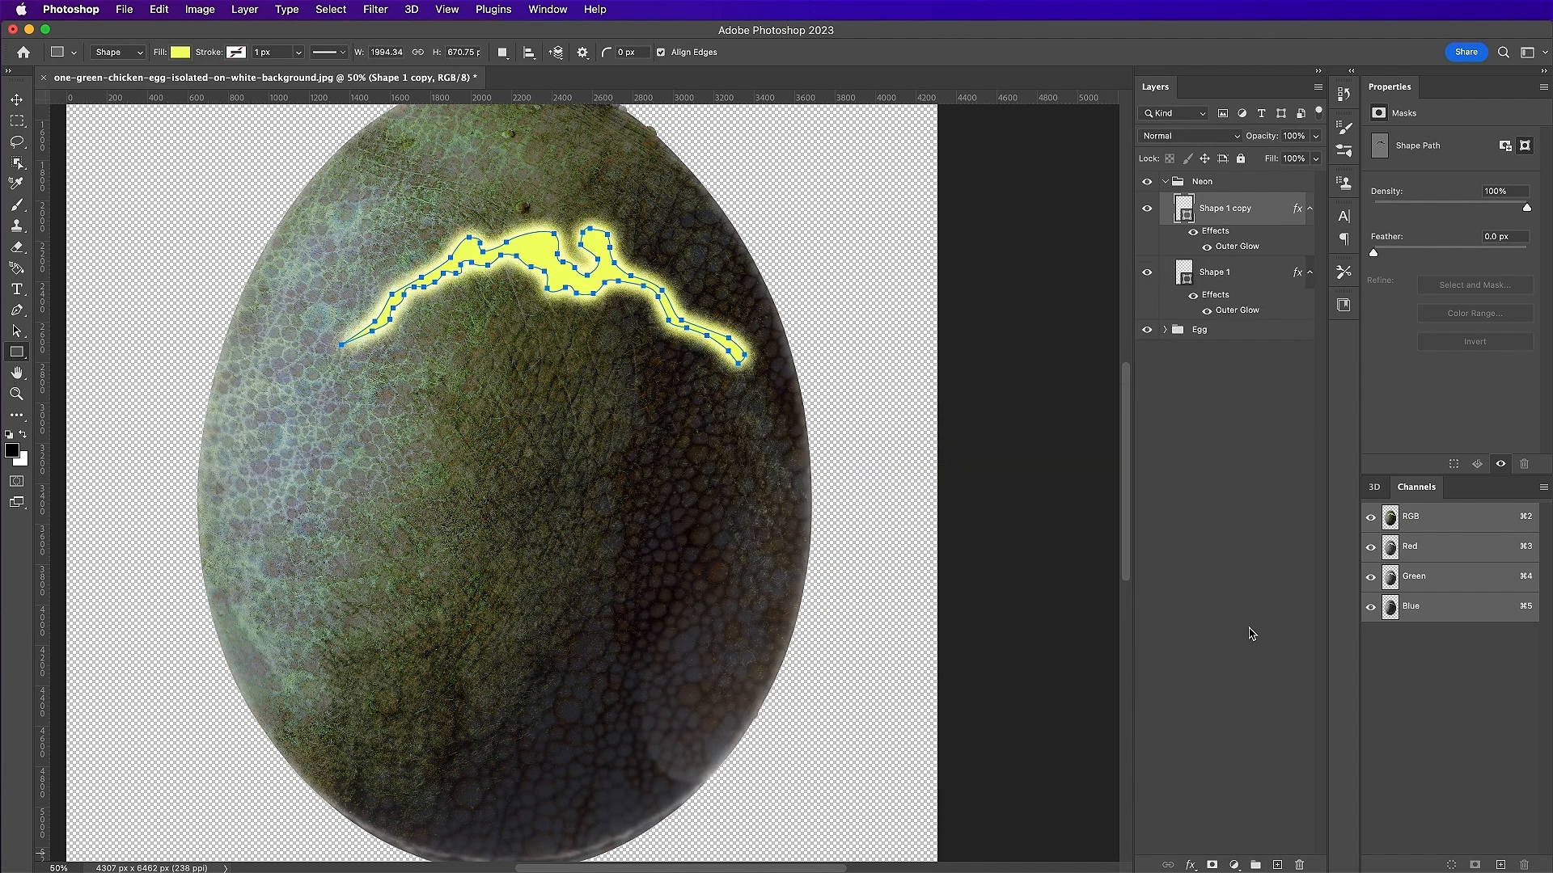
double_click(1226, 250)
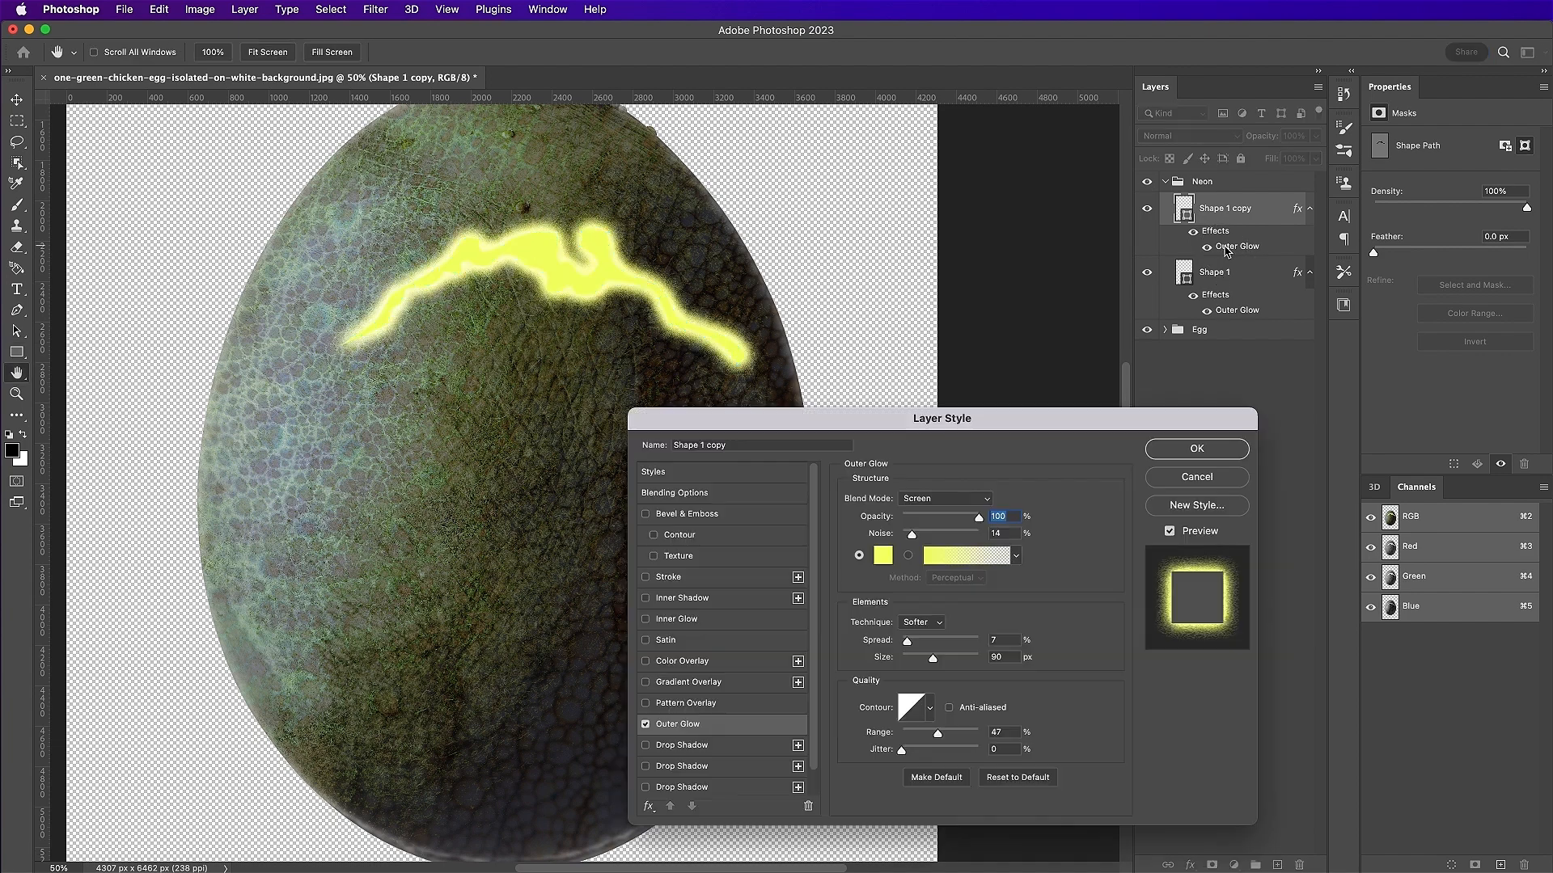
click(937, 500)
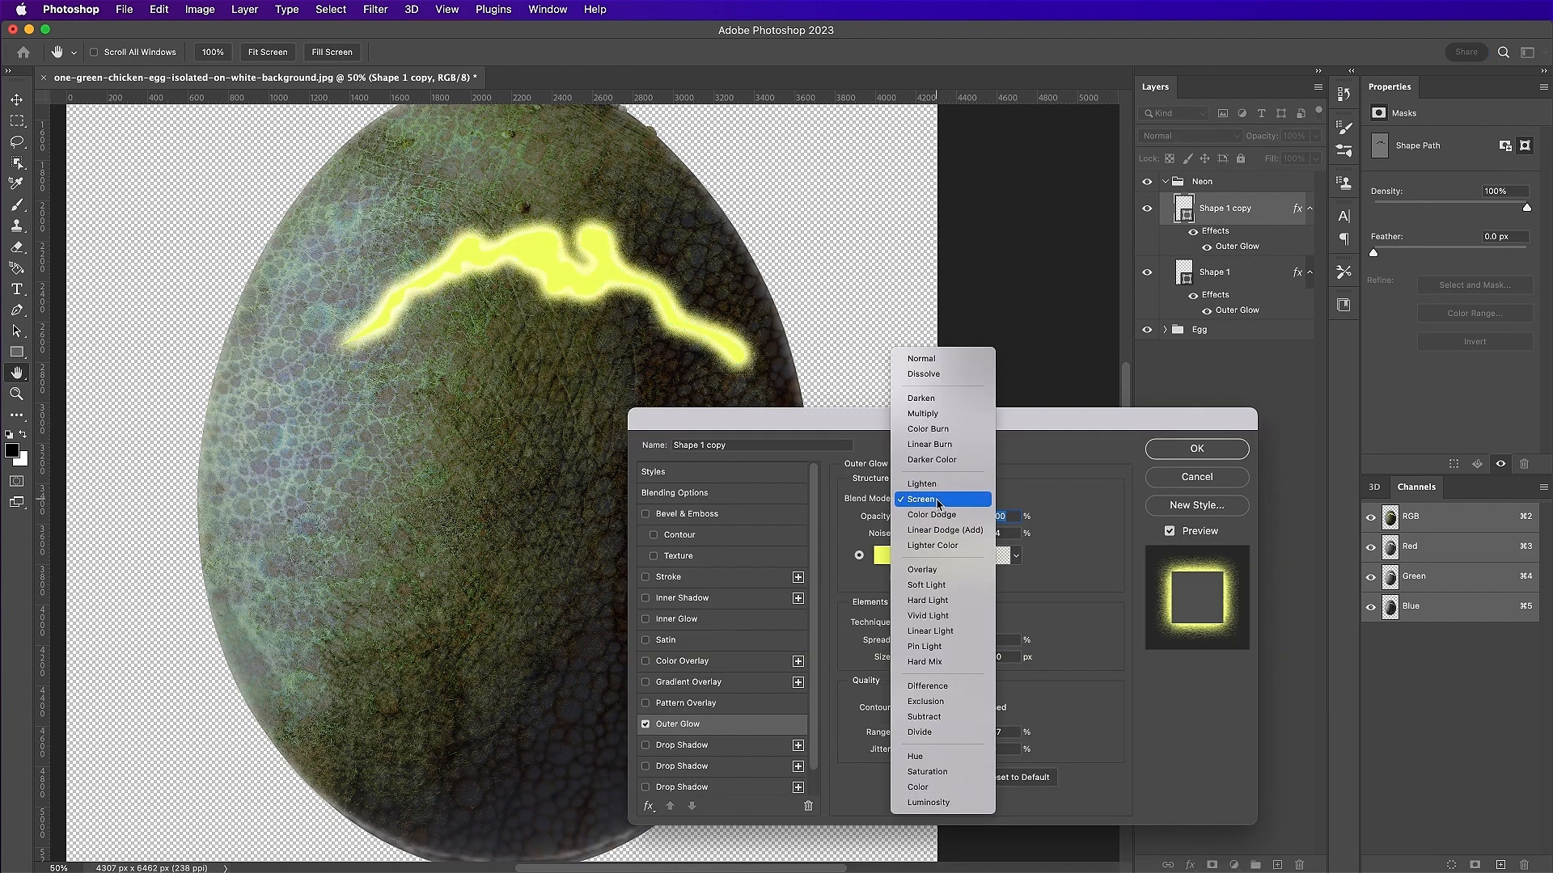
click(951, 647)
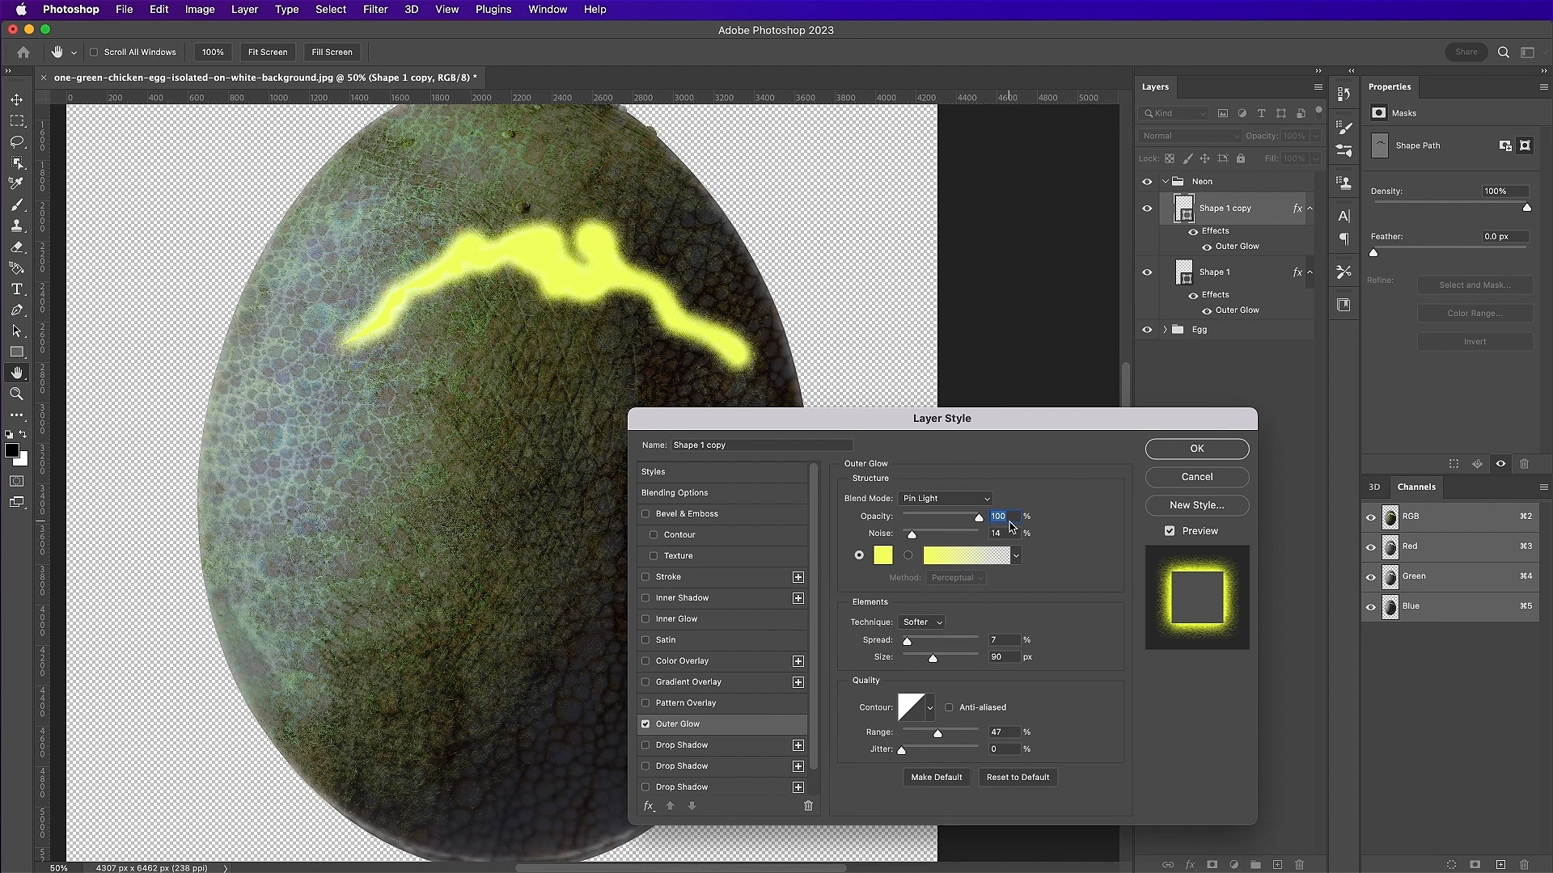
text(65)
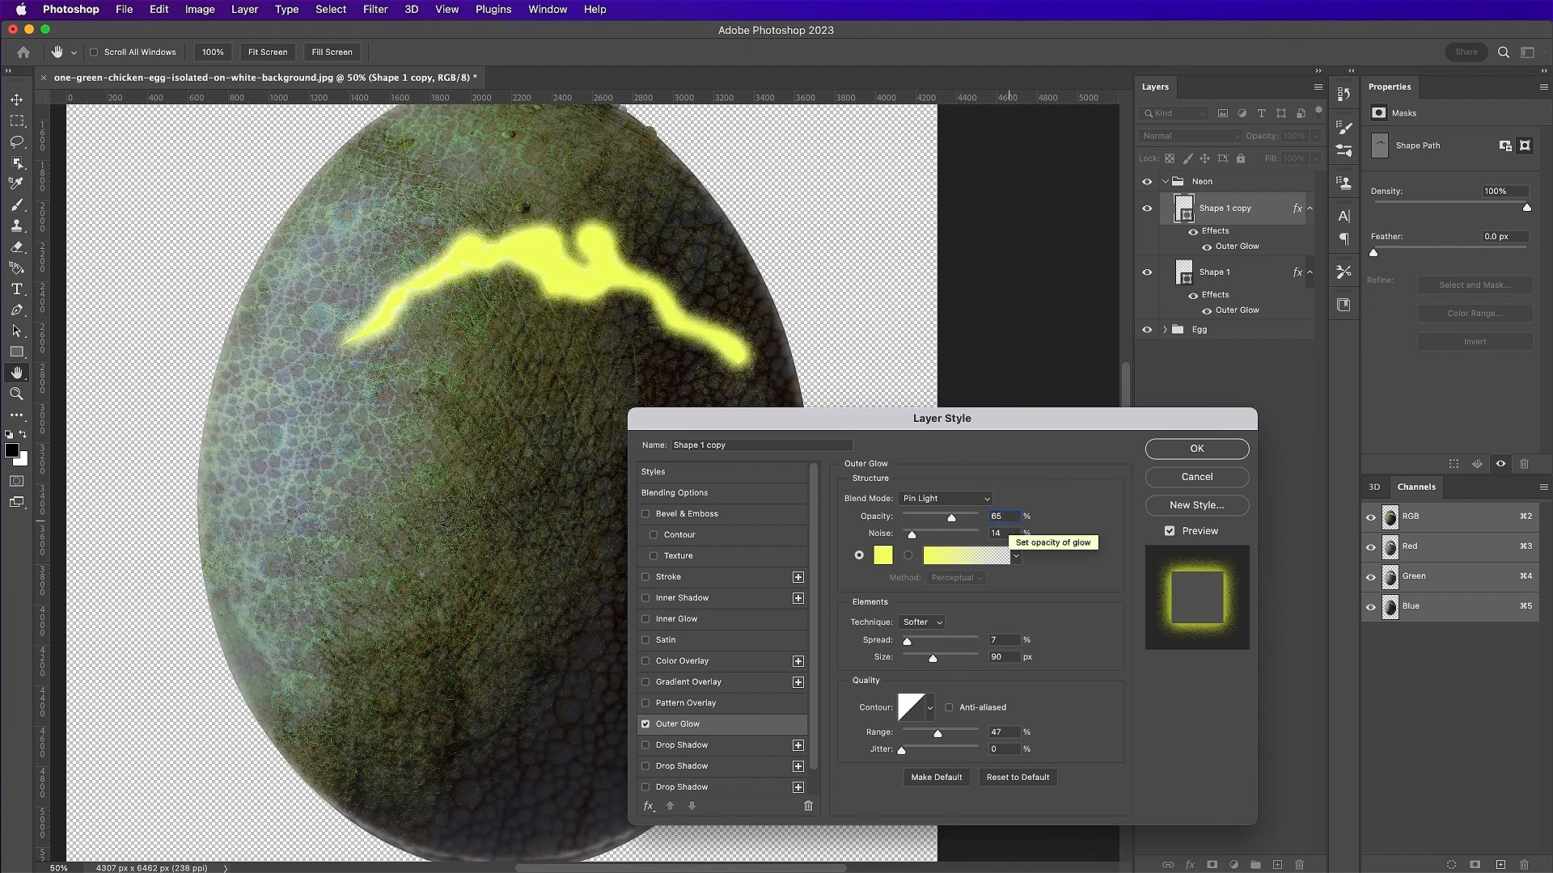
- Set the copied crack's outer glow spread to 20% and size to 250 px, and apply the style
double_click(994, 641)
text(20)
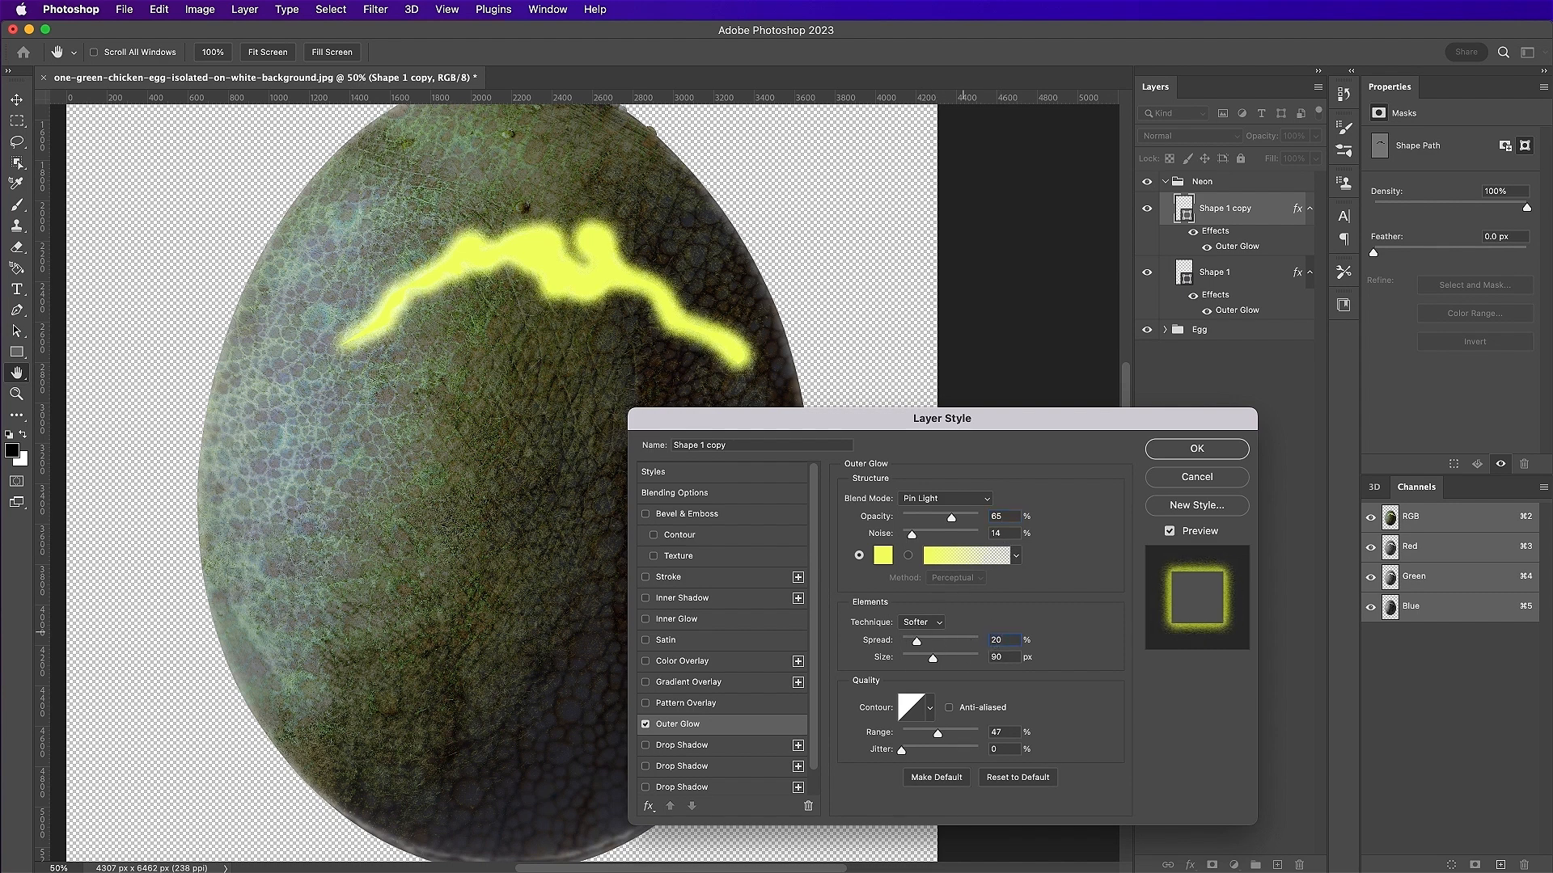
double_click(1001, 658)
text(250)
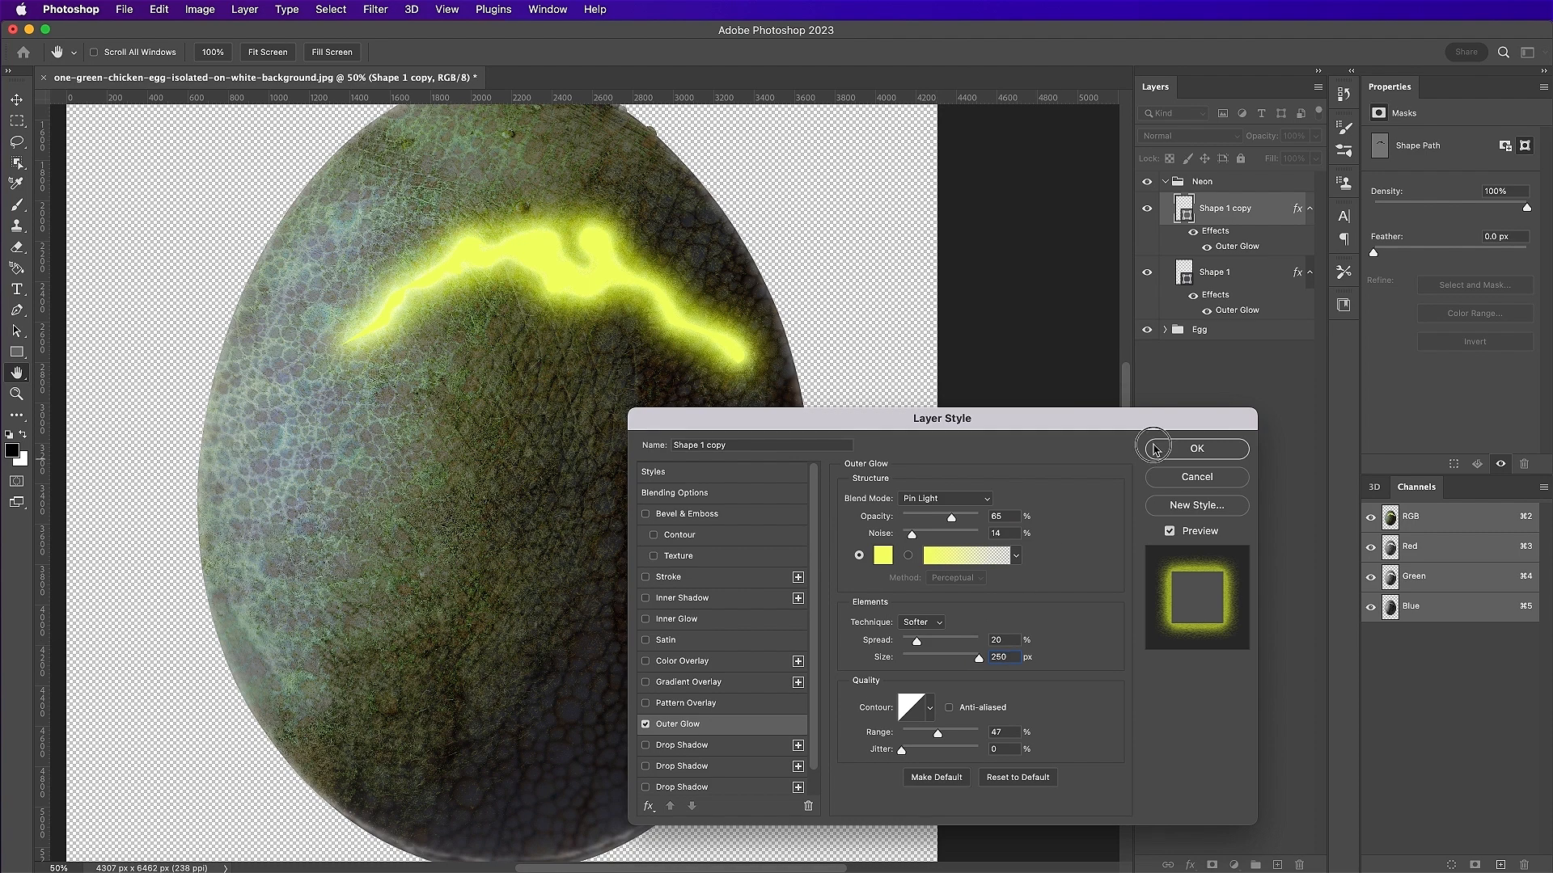
click(1157, 450)
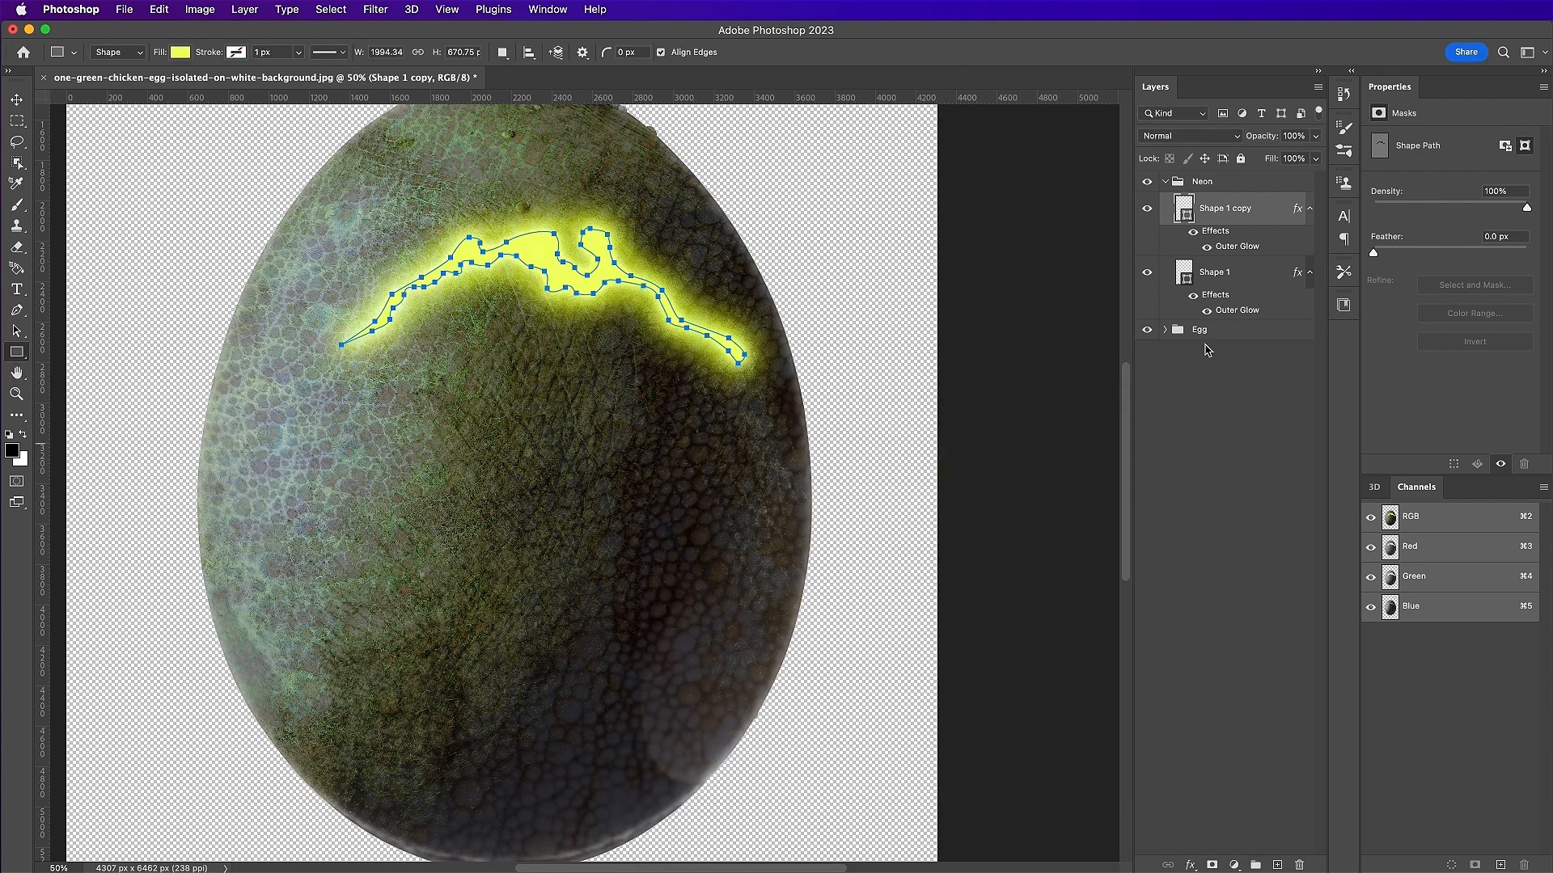
- Set the original crack shape layer, beneath its copy, to the Pin Light blending mode at 86% opacity
click(1222, 279)
click(1188, 136)
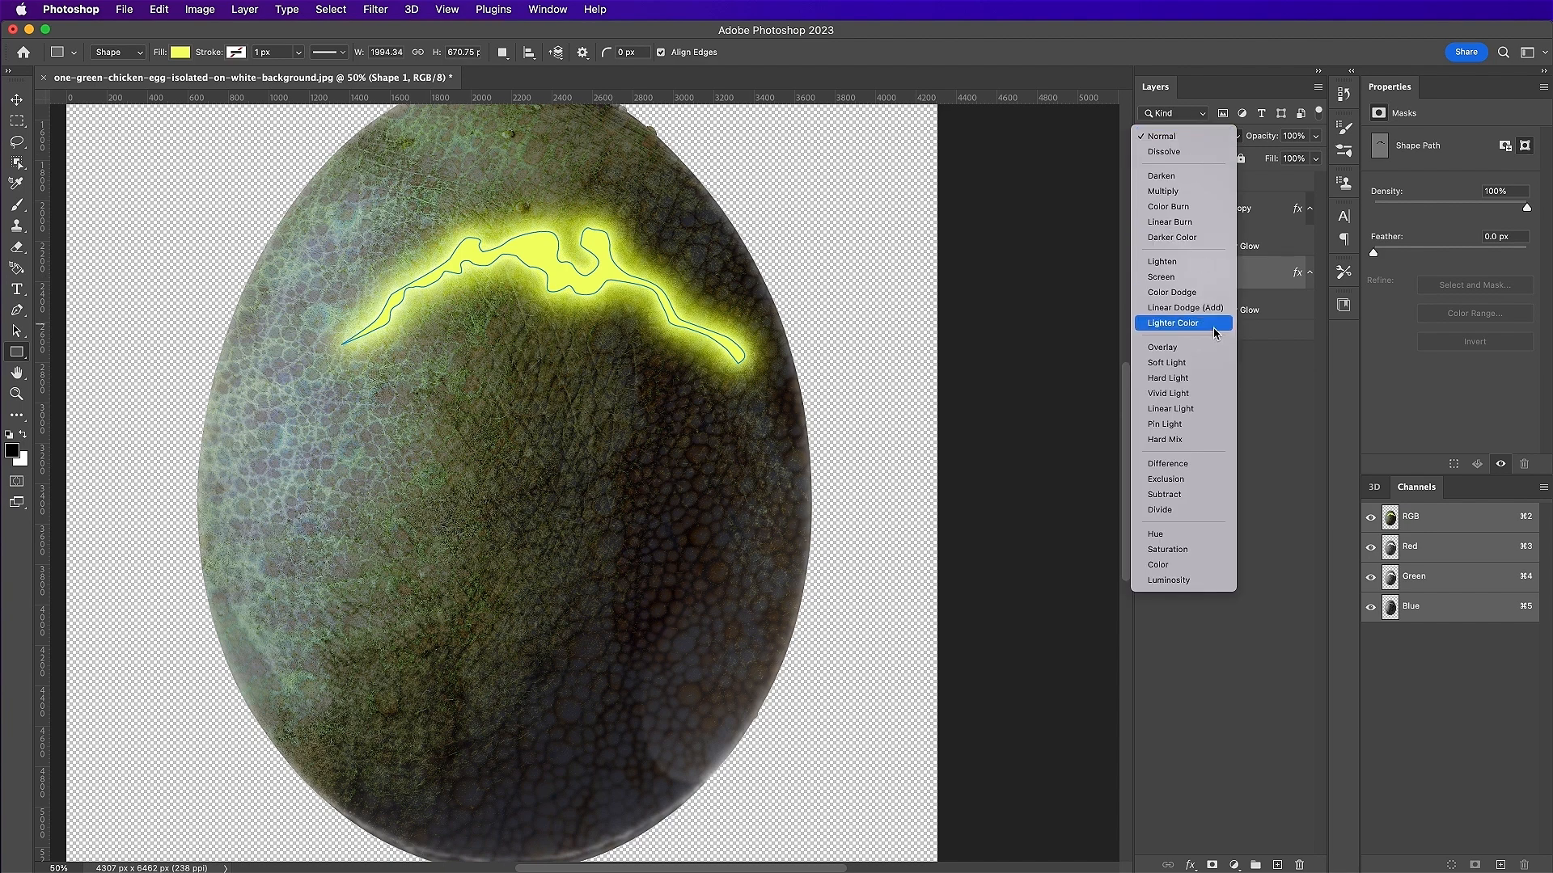
click(1196, 424)
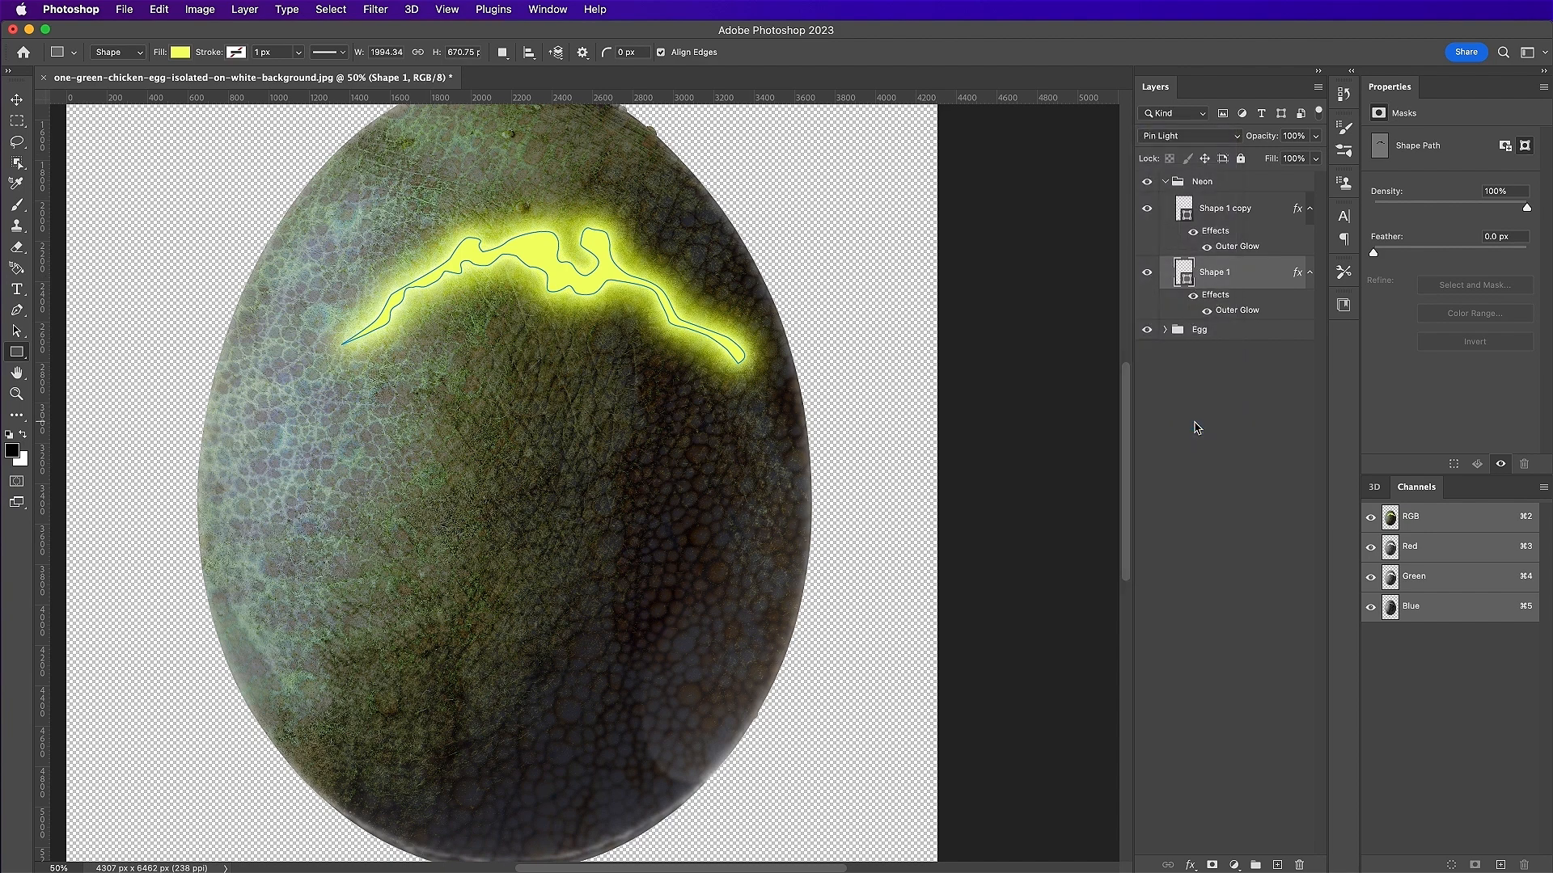
click(1292, 136)
text(86)
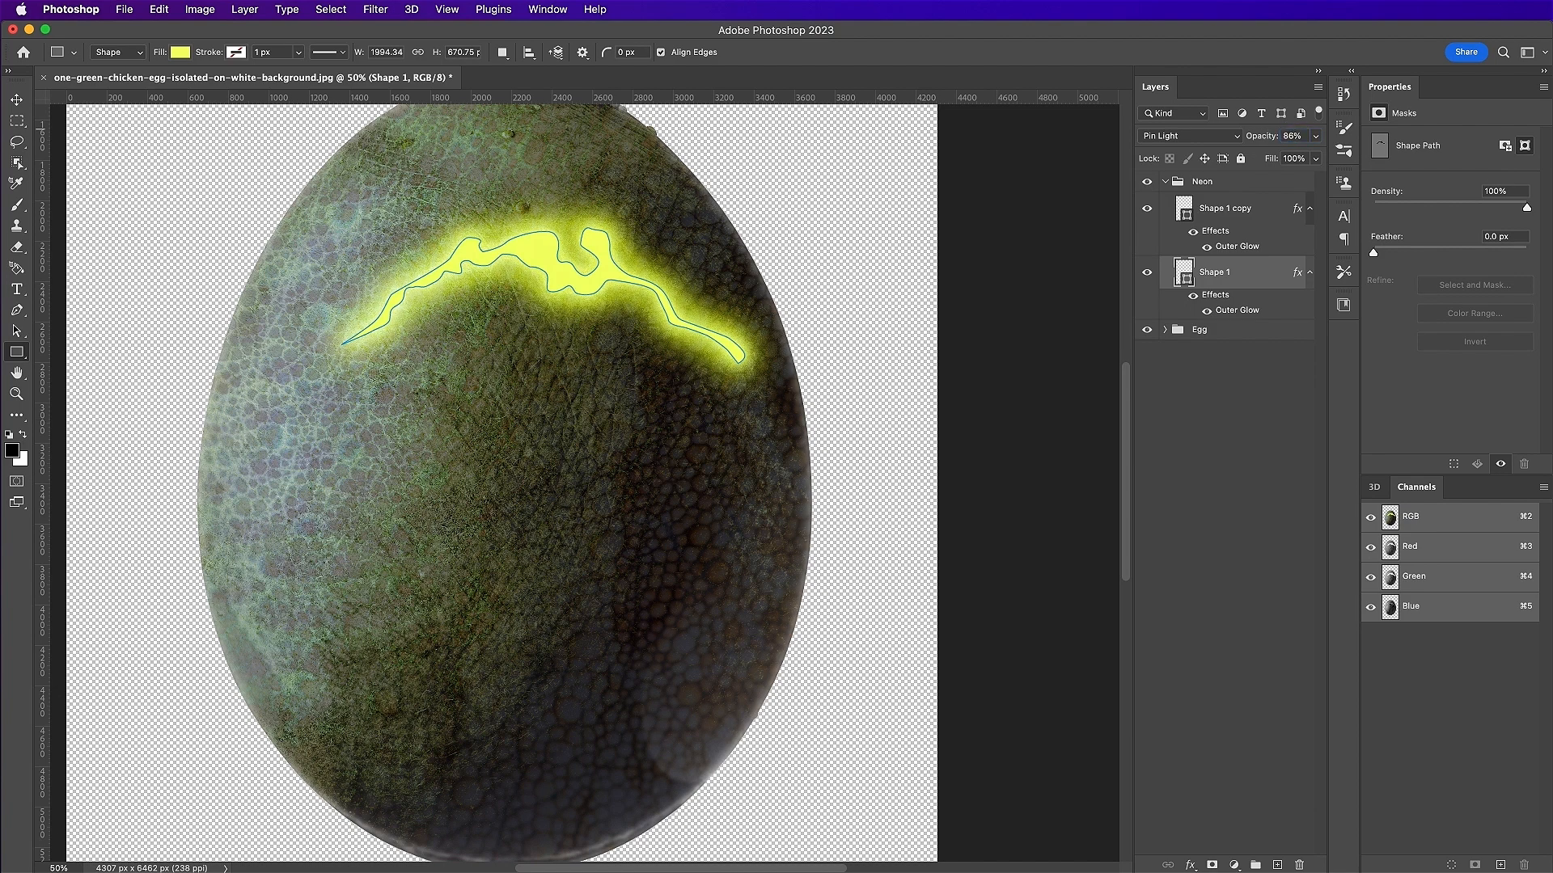
- Set the copied crack shape layer to the Pin Light blending mode at 70% opacity
click(1223, 220)
click(1186, 138)
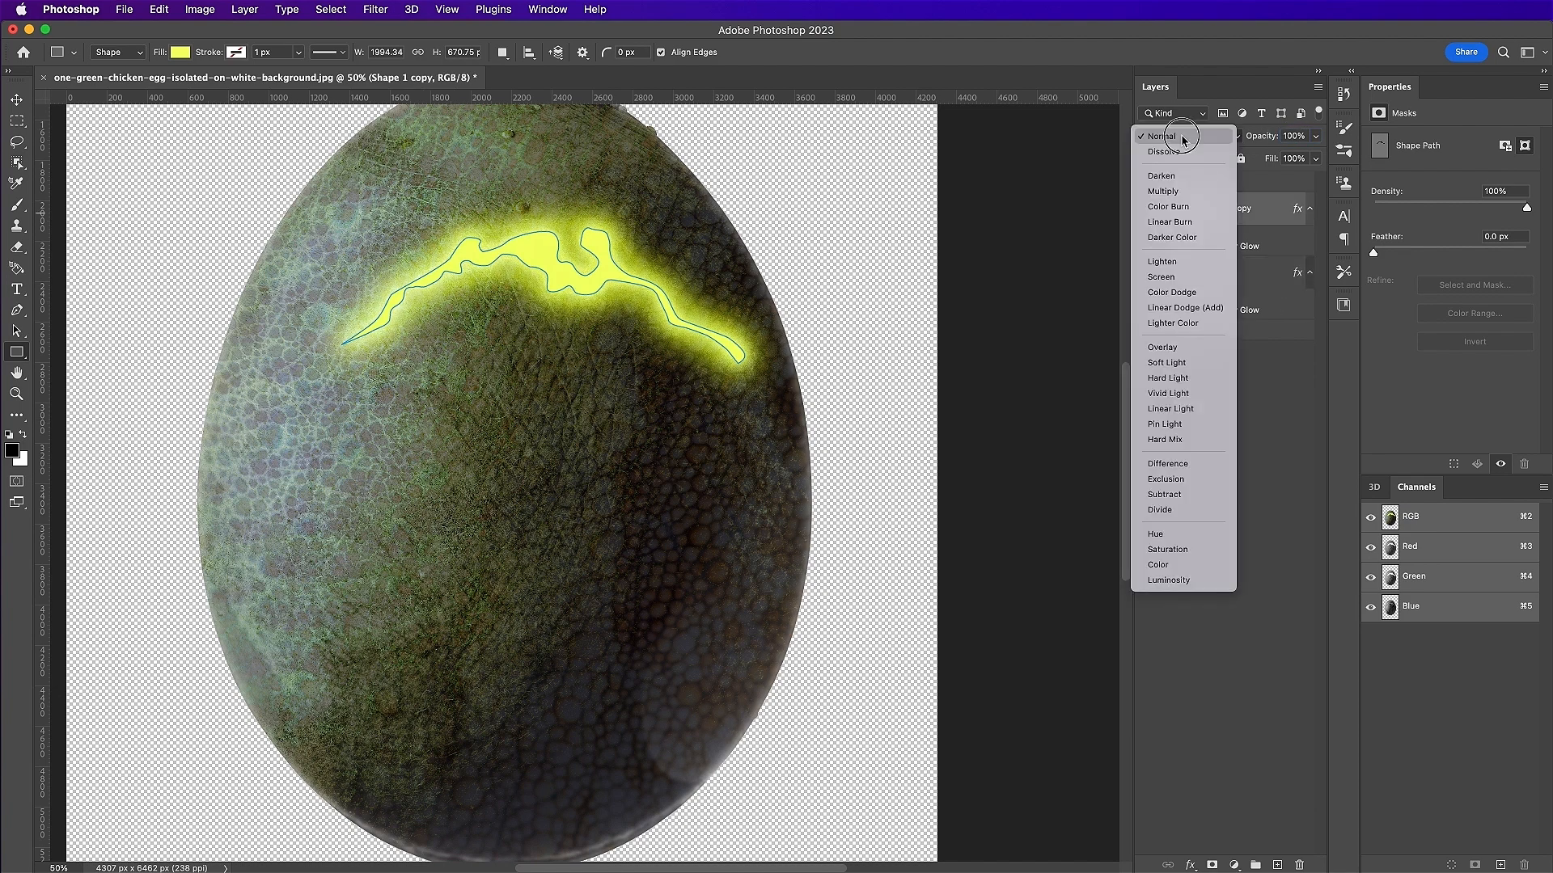
click(1183, 425)
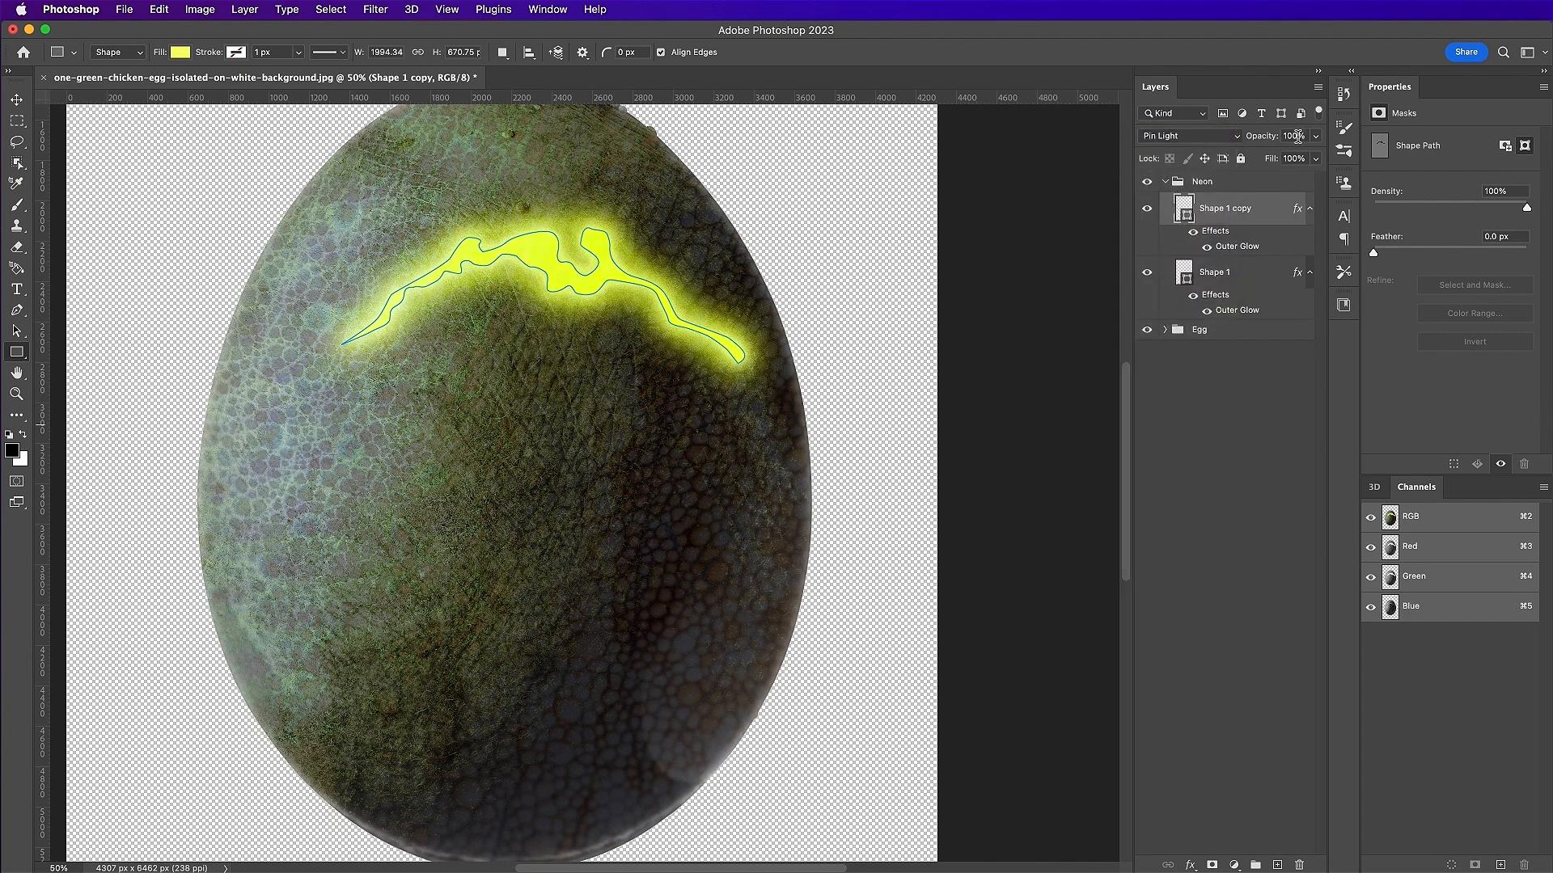
drag(1297, 136, 1229, 144)
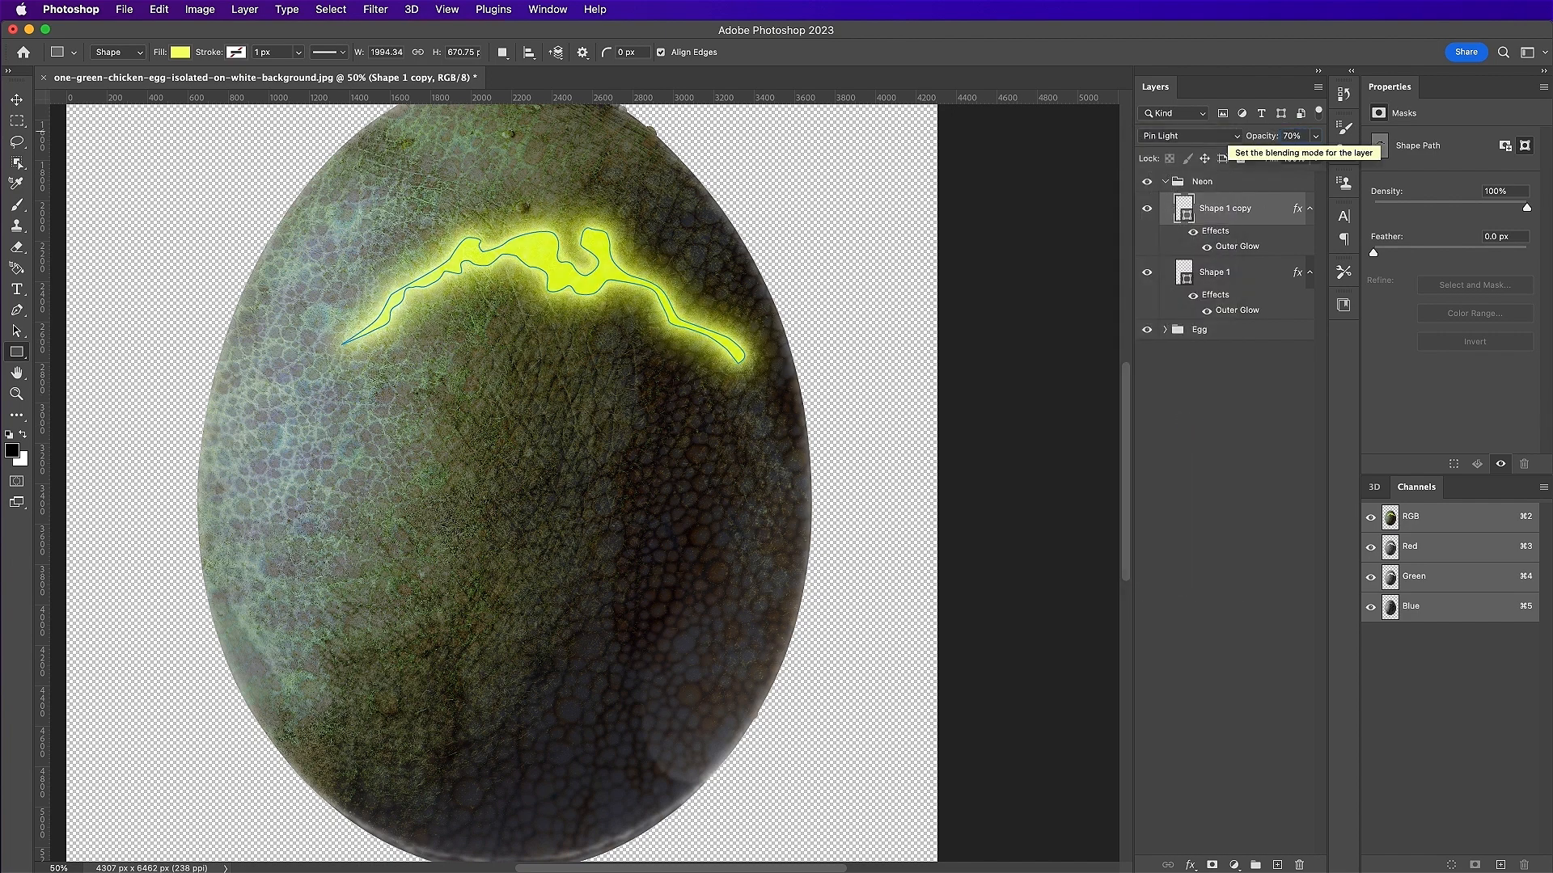
key(v)
- Place the smoke image 022.png as a linked file and position it over the egg near the crack's right end
click(124, 9)
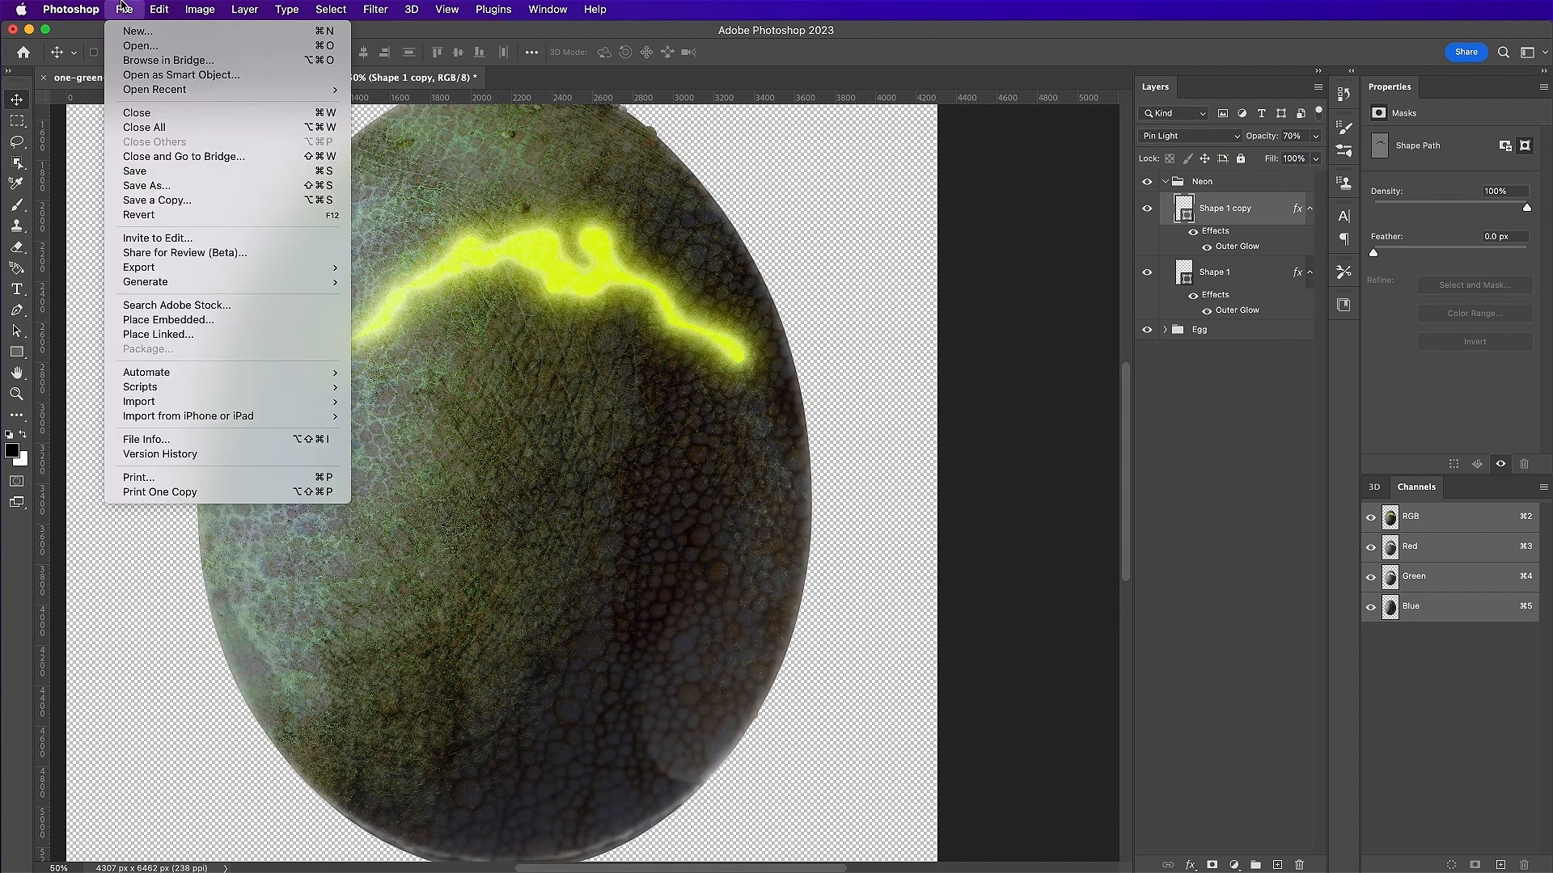
click(204, 338)
click(671, 336)
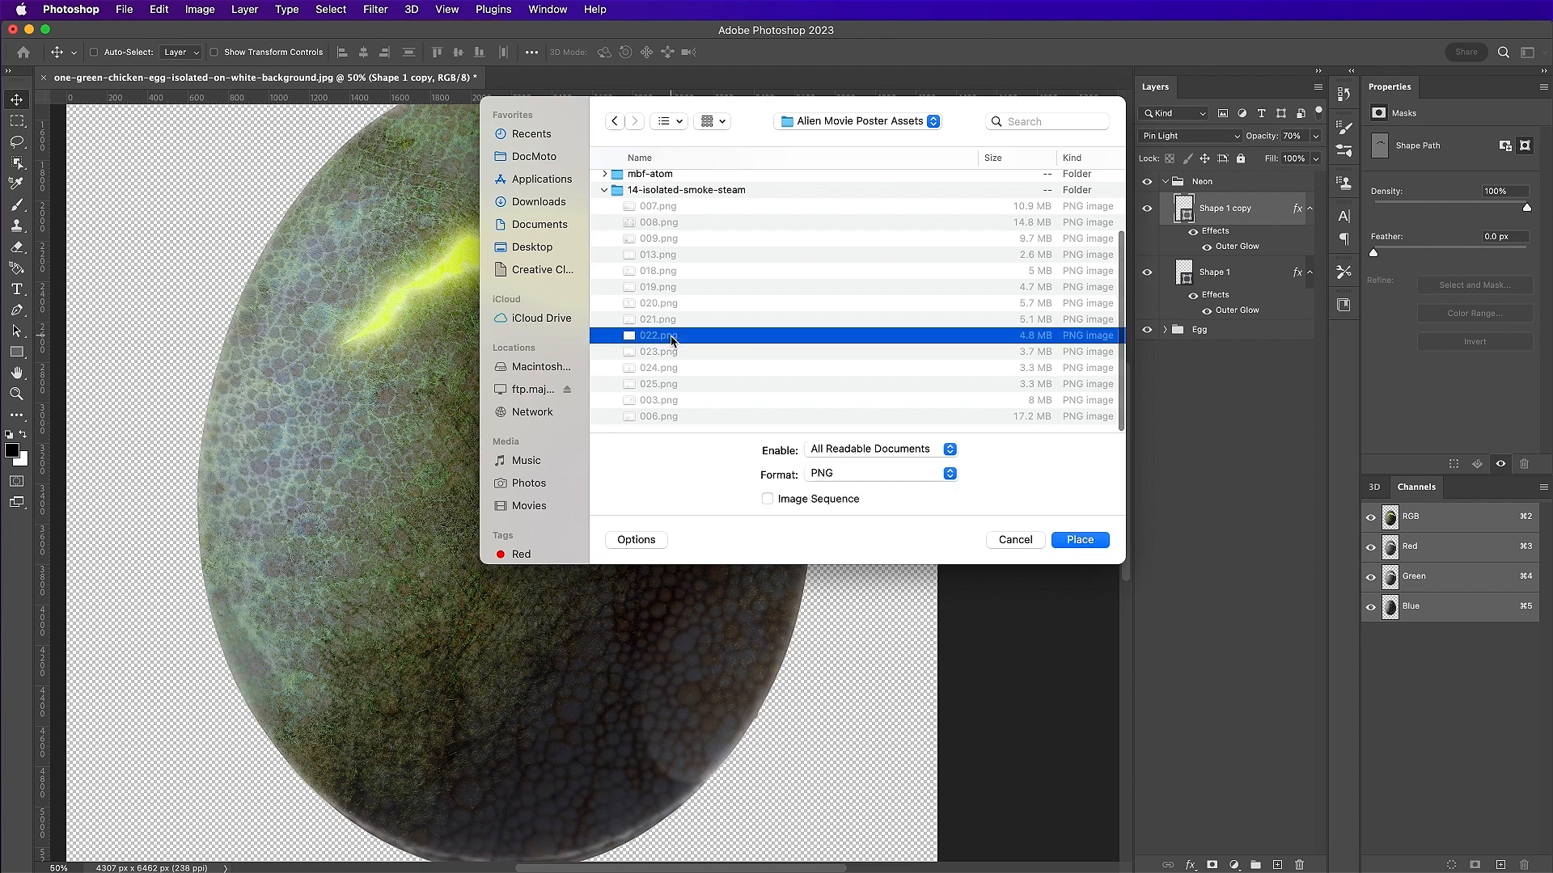
double_click(671, 338)
drag(748, 502, 749, 398)
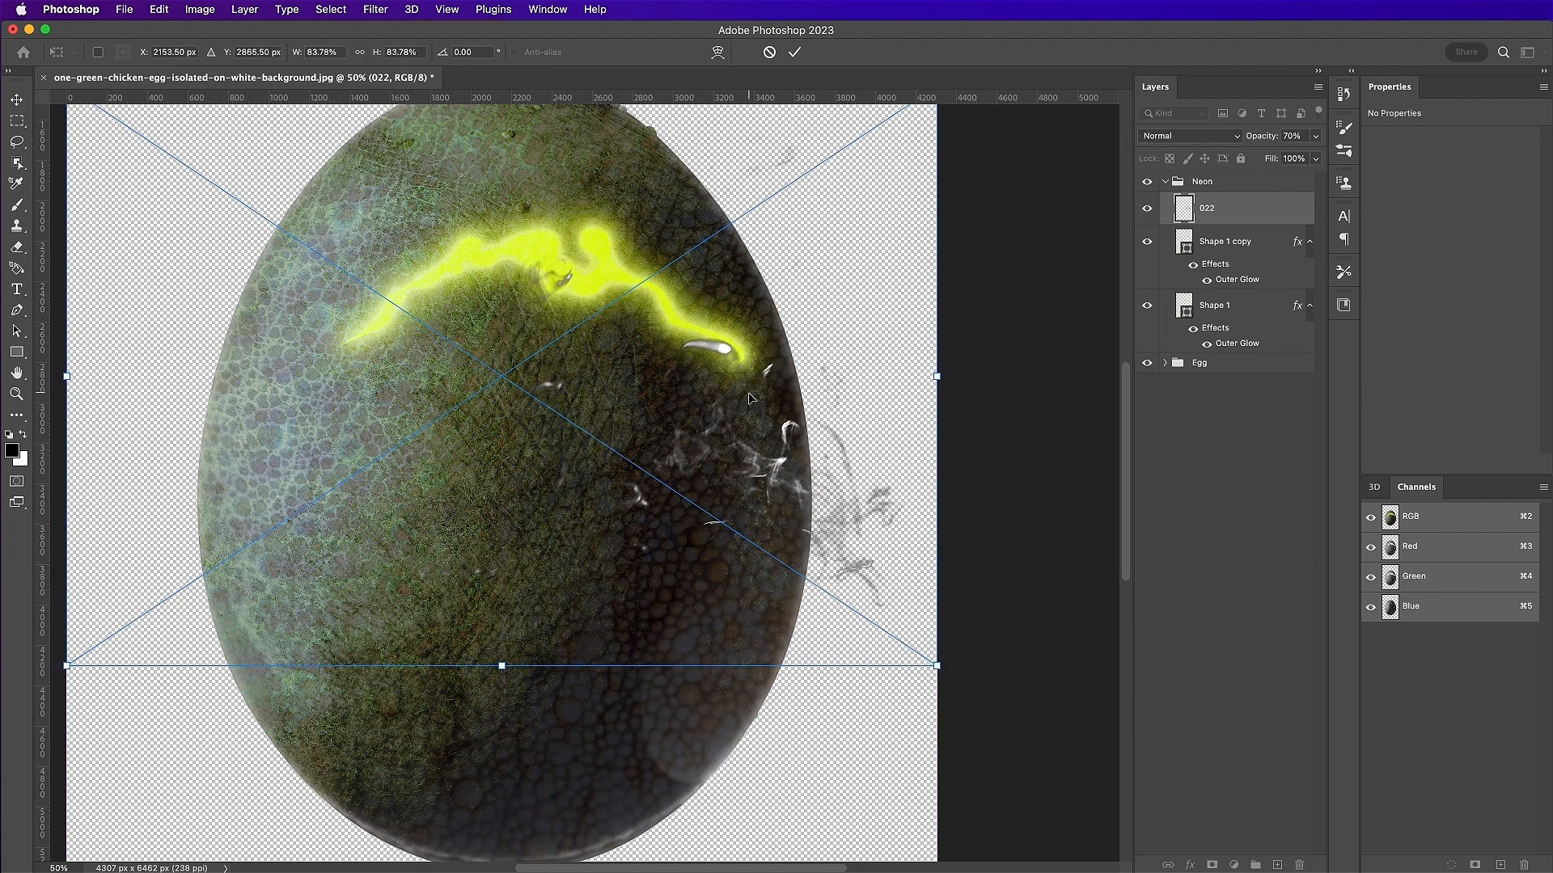
key(Return)
- Move the 022 smoke layer out of the Neon group and into a new group named Smoke above it
drag(1243, 203, 1228, 175)
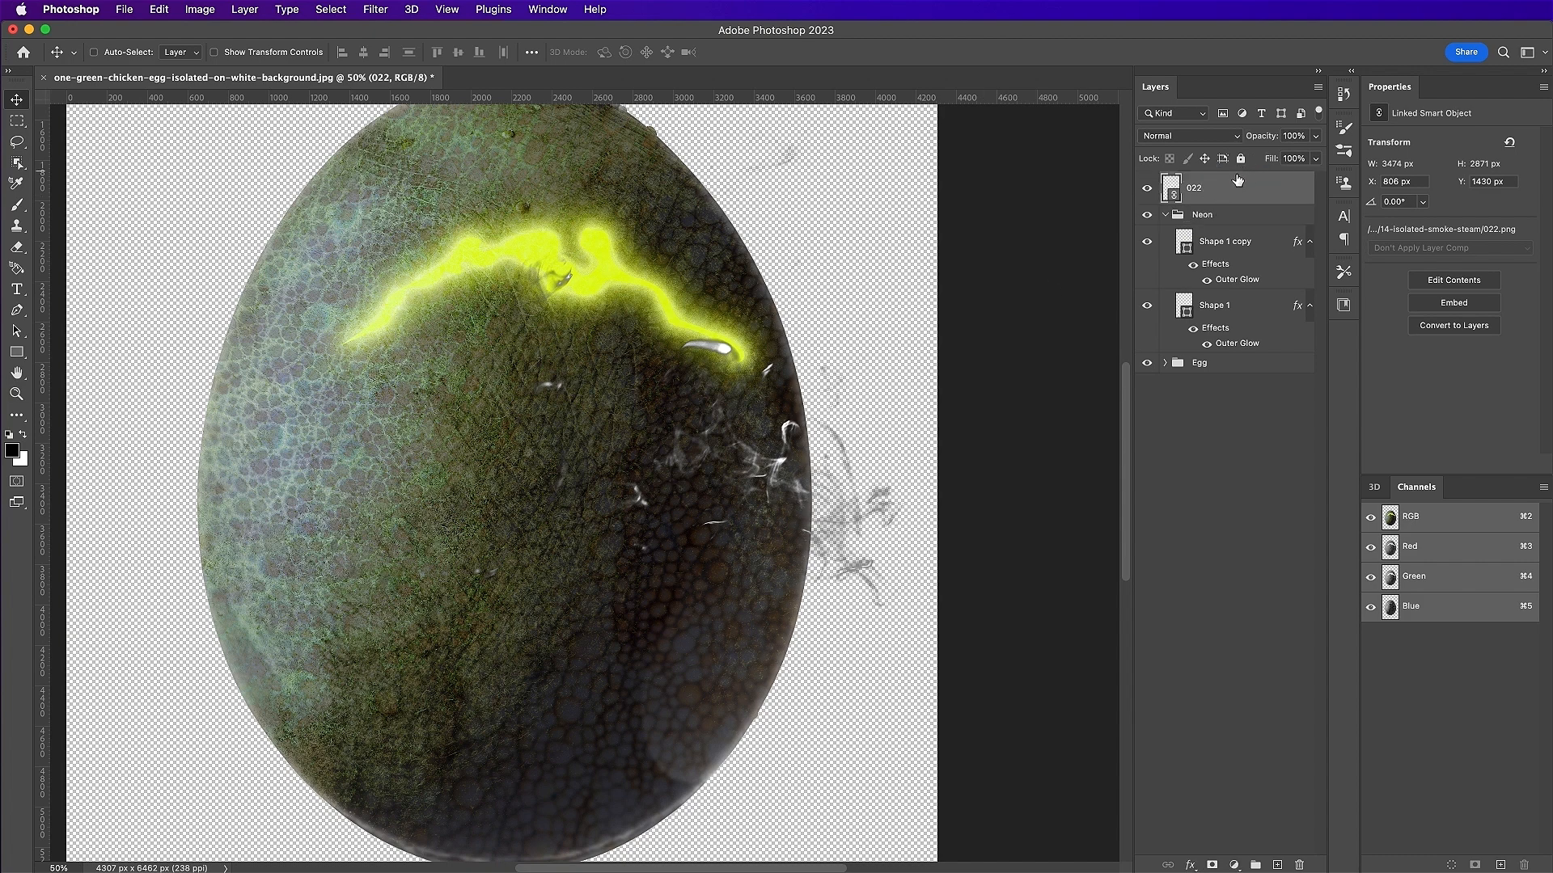
click(1166, 215)
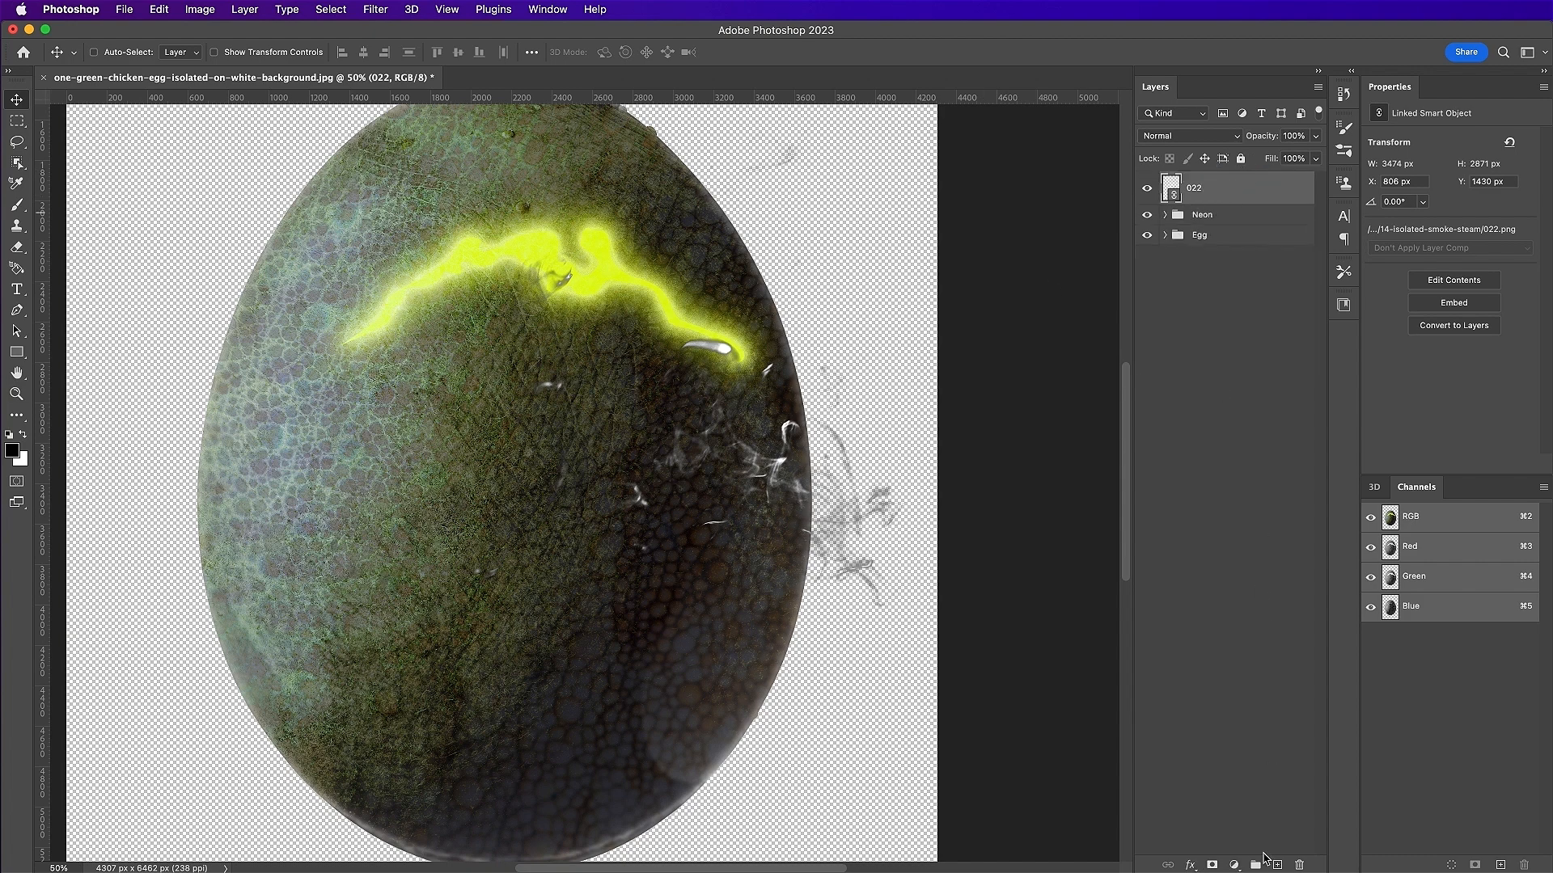
click(1255, 864)
double_click(1205, 182)
text(S)
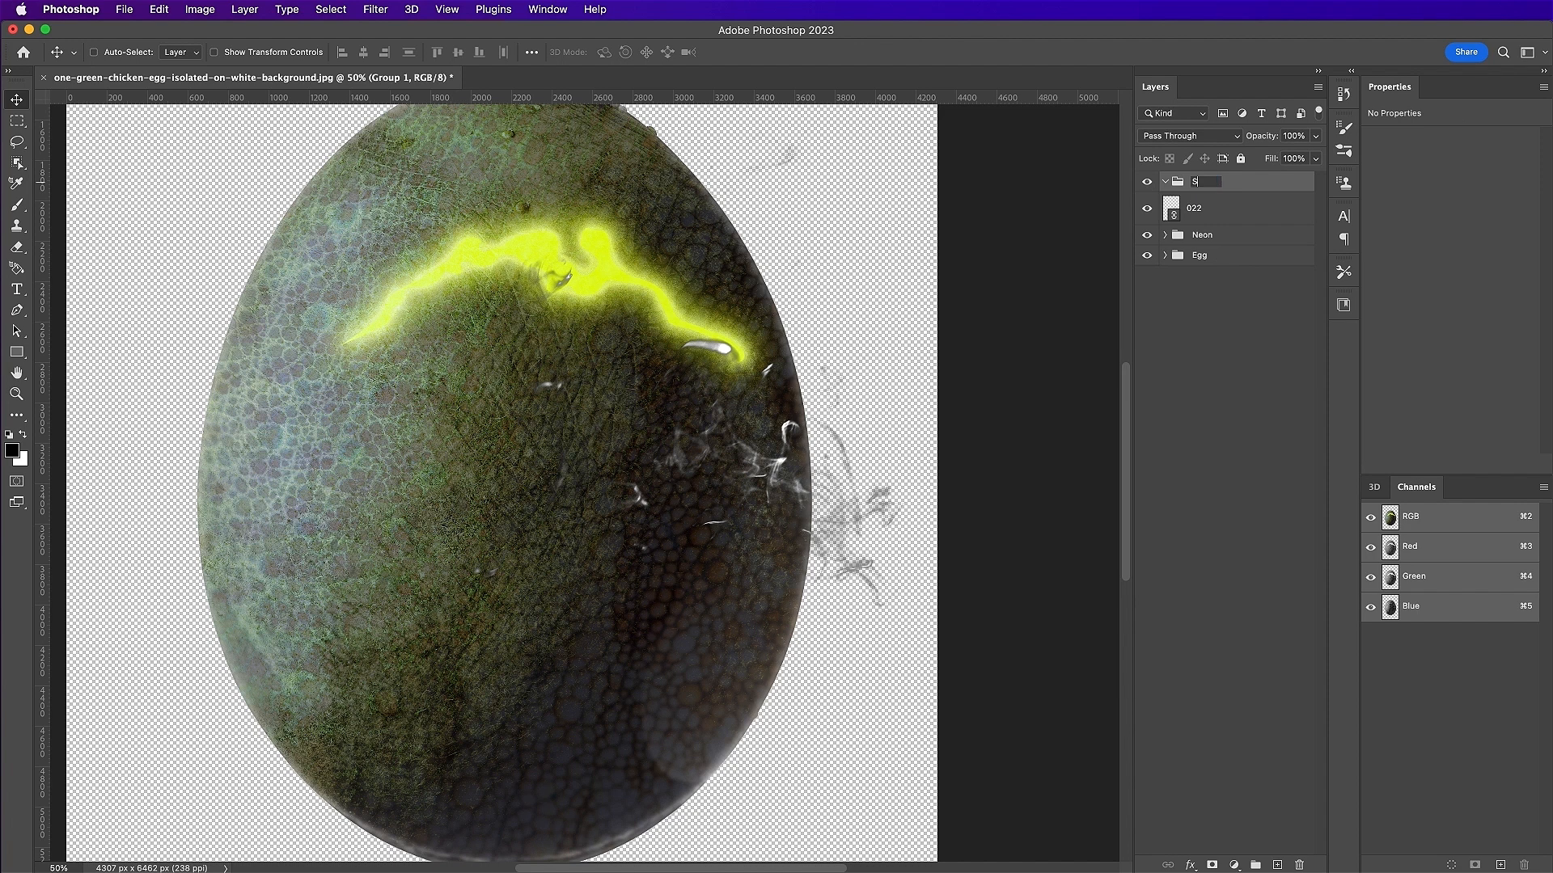
text(moke)
key(Return)
drag(1213, 208, 1224, 245)
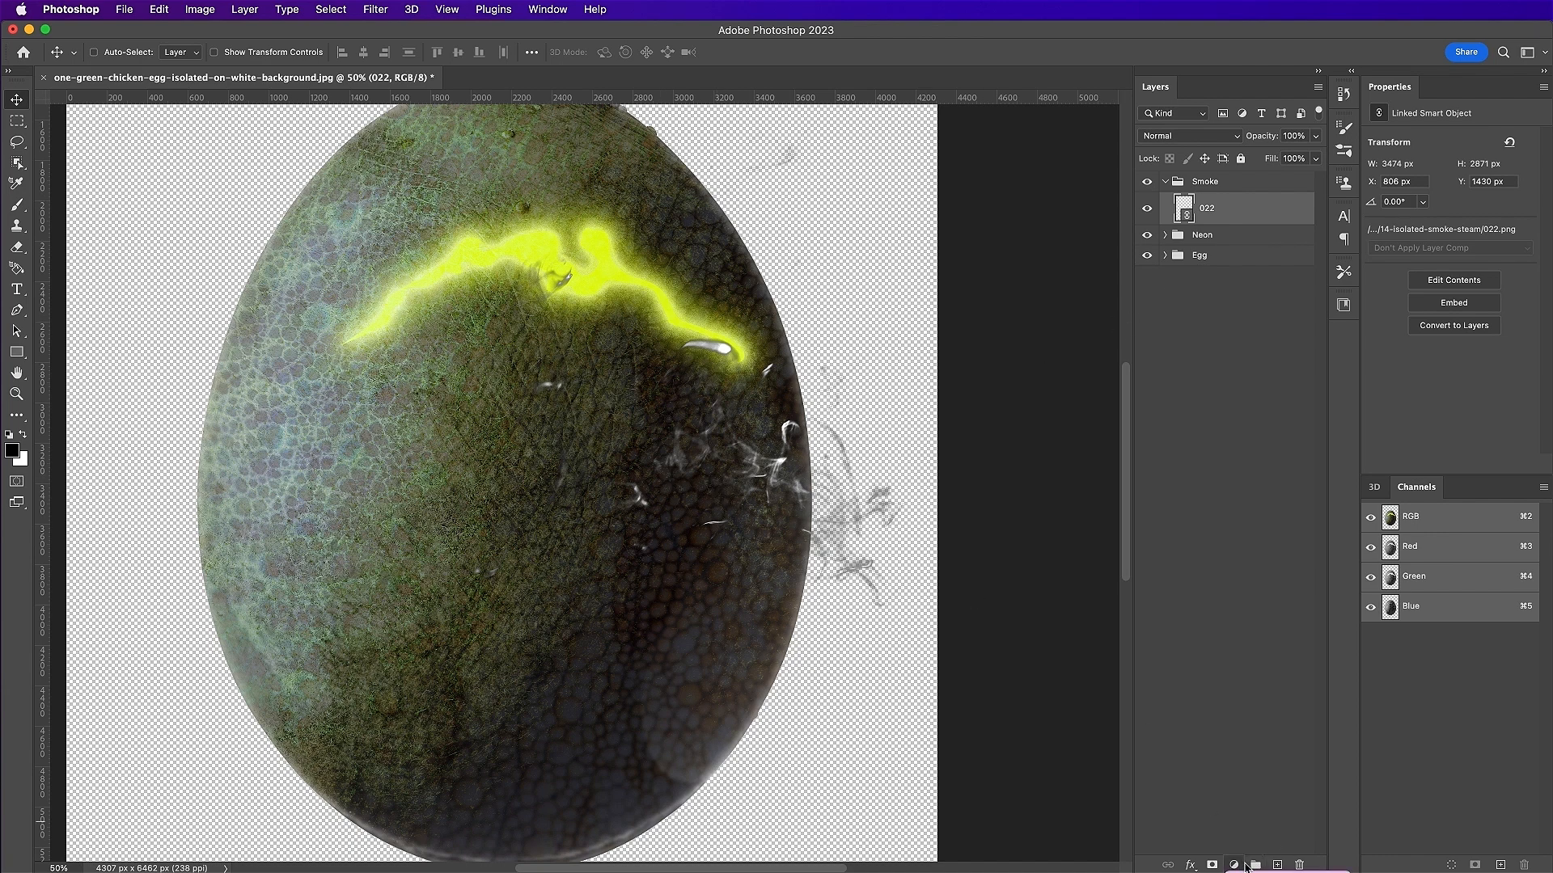
- Add a solid color fill layer of R 218, G 255, B 104 above the 022 smoke and clip it to that layer
click(1233, 865)
click(1185, 647)
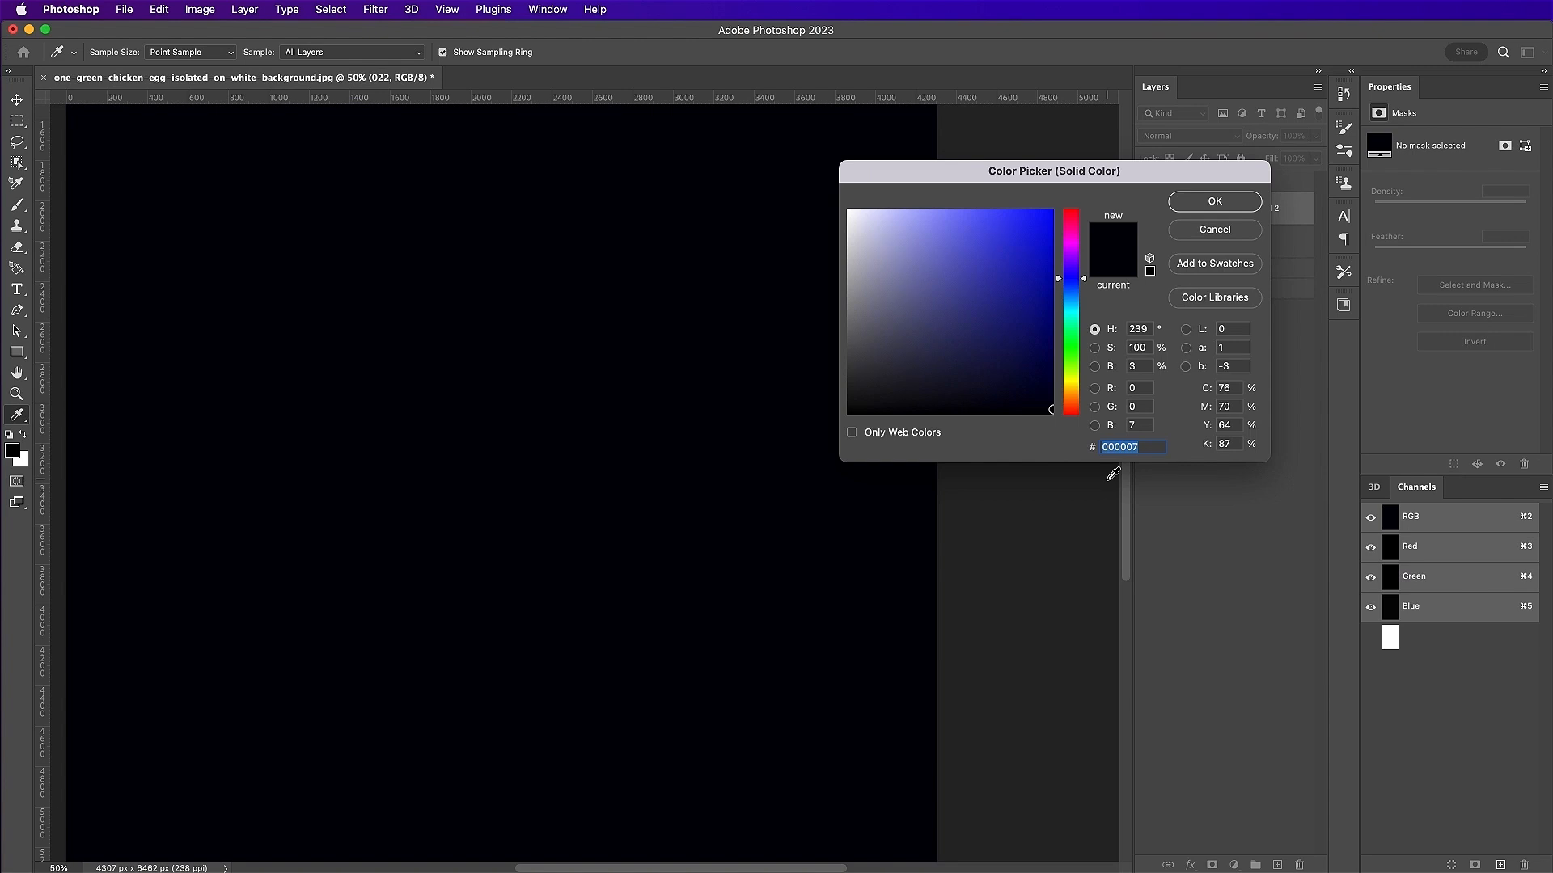
click(1149, 387)
text(218)
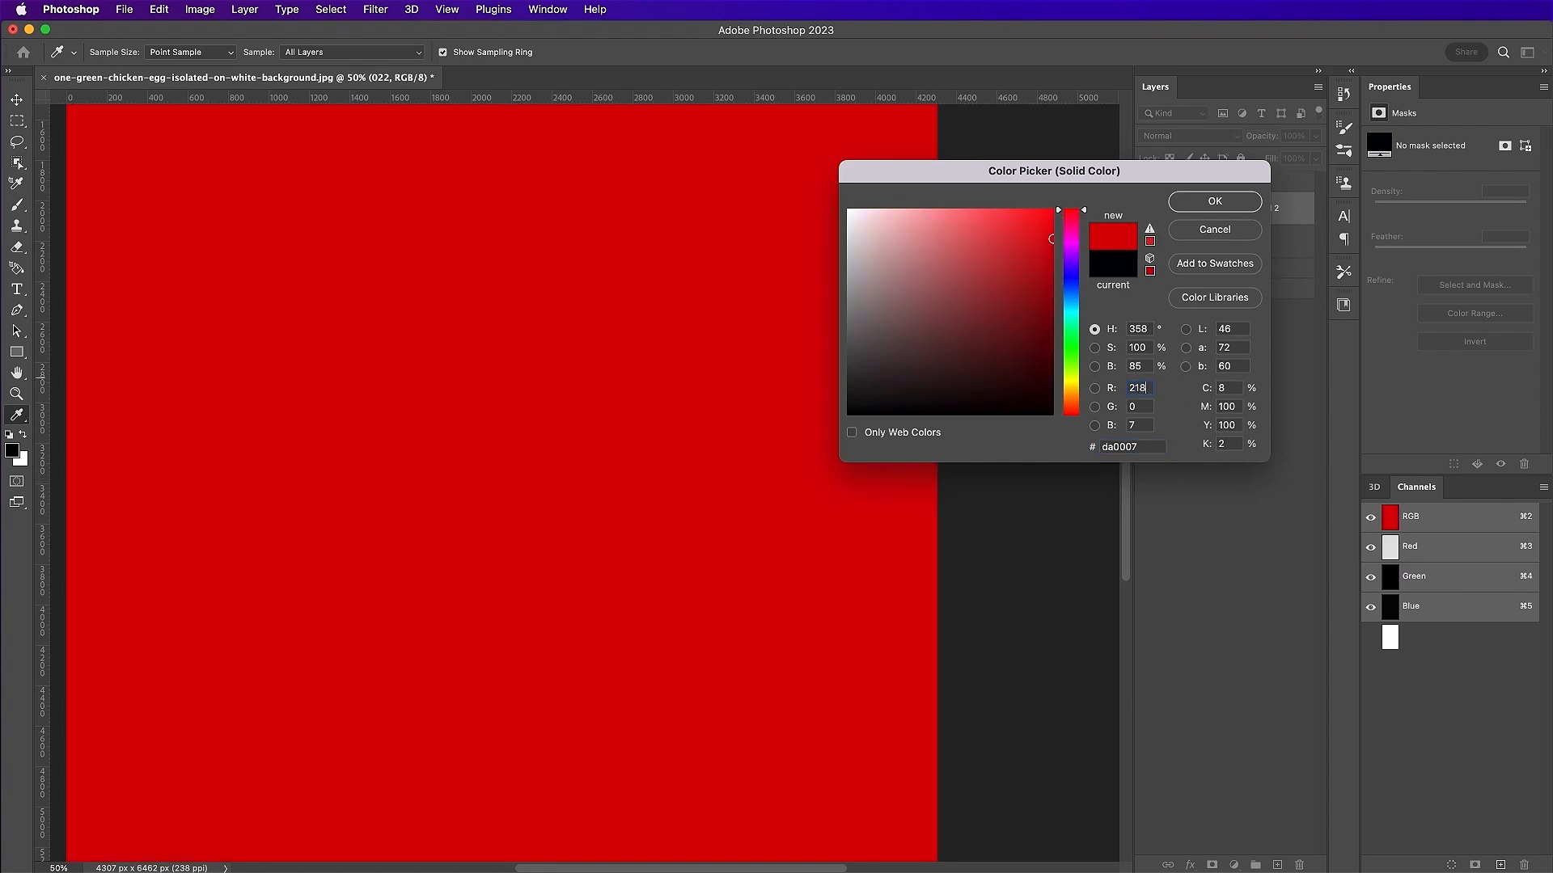
key(Tab)
text(255)
click(1146, 427)
text(104)
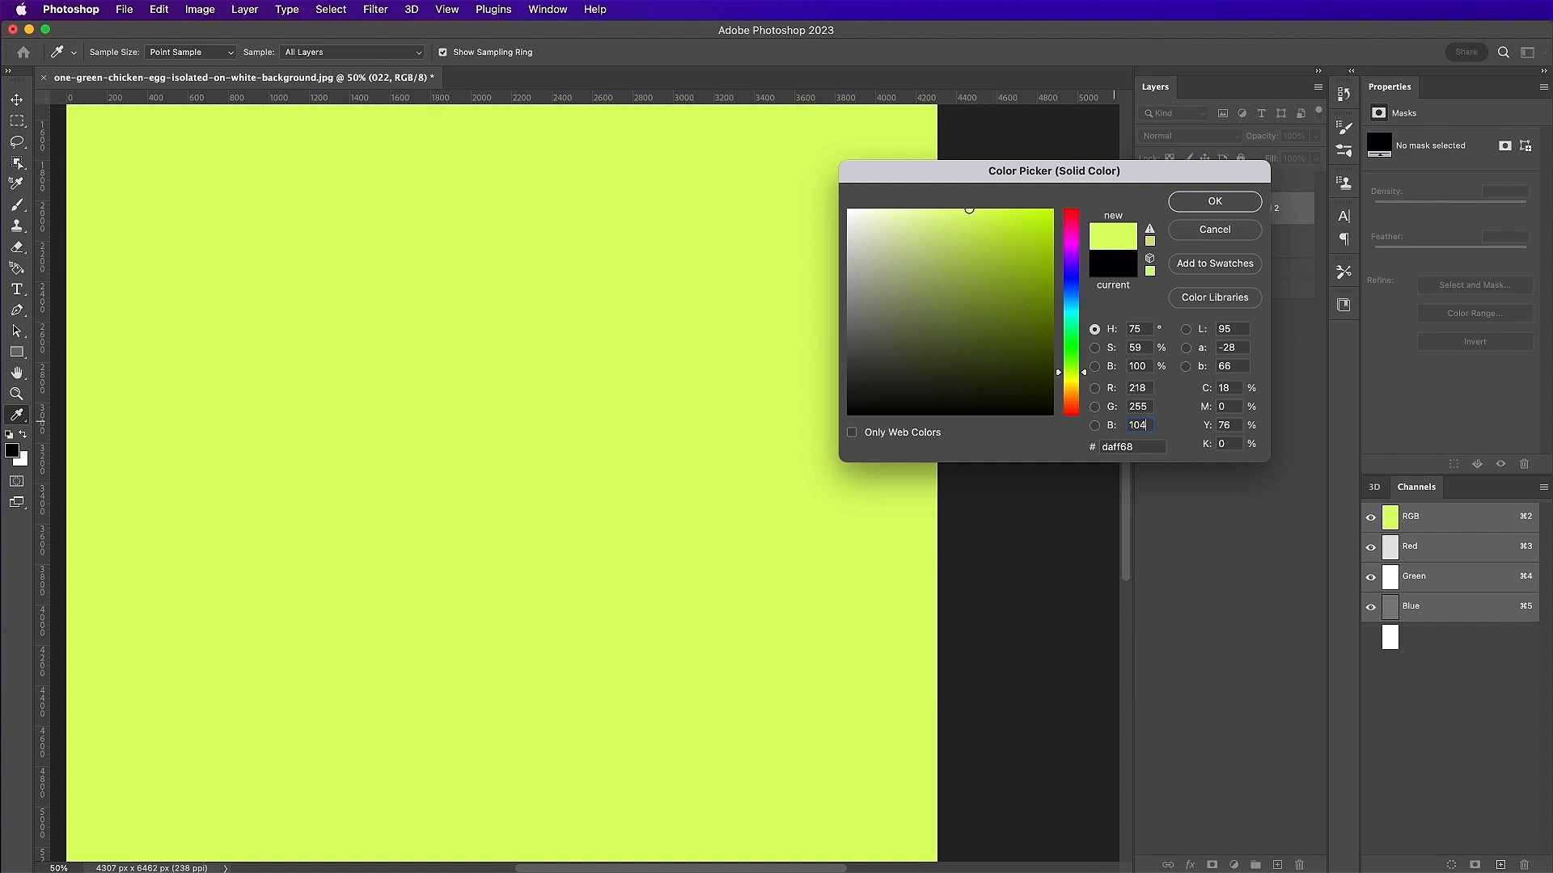
key(Return)
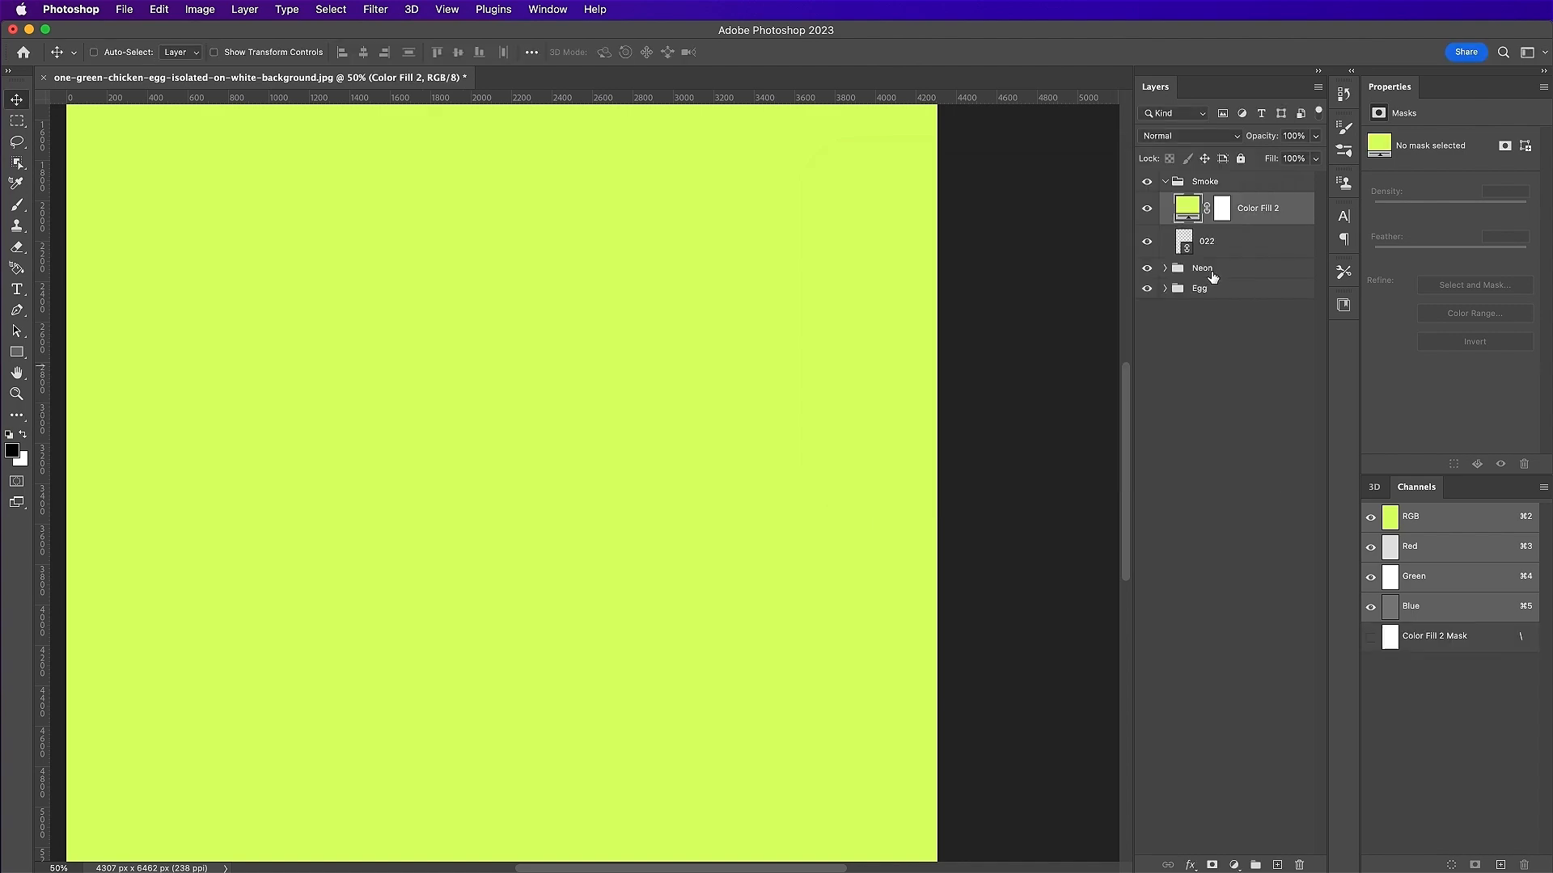
right_click(1268, 215)
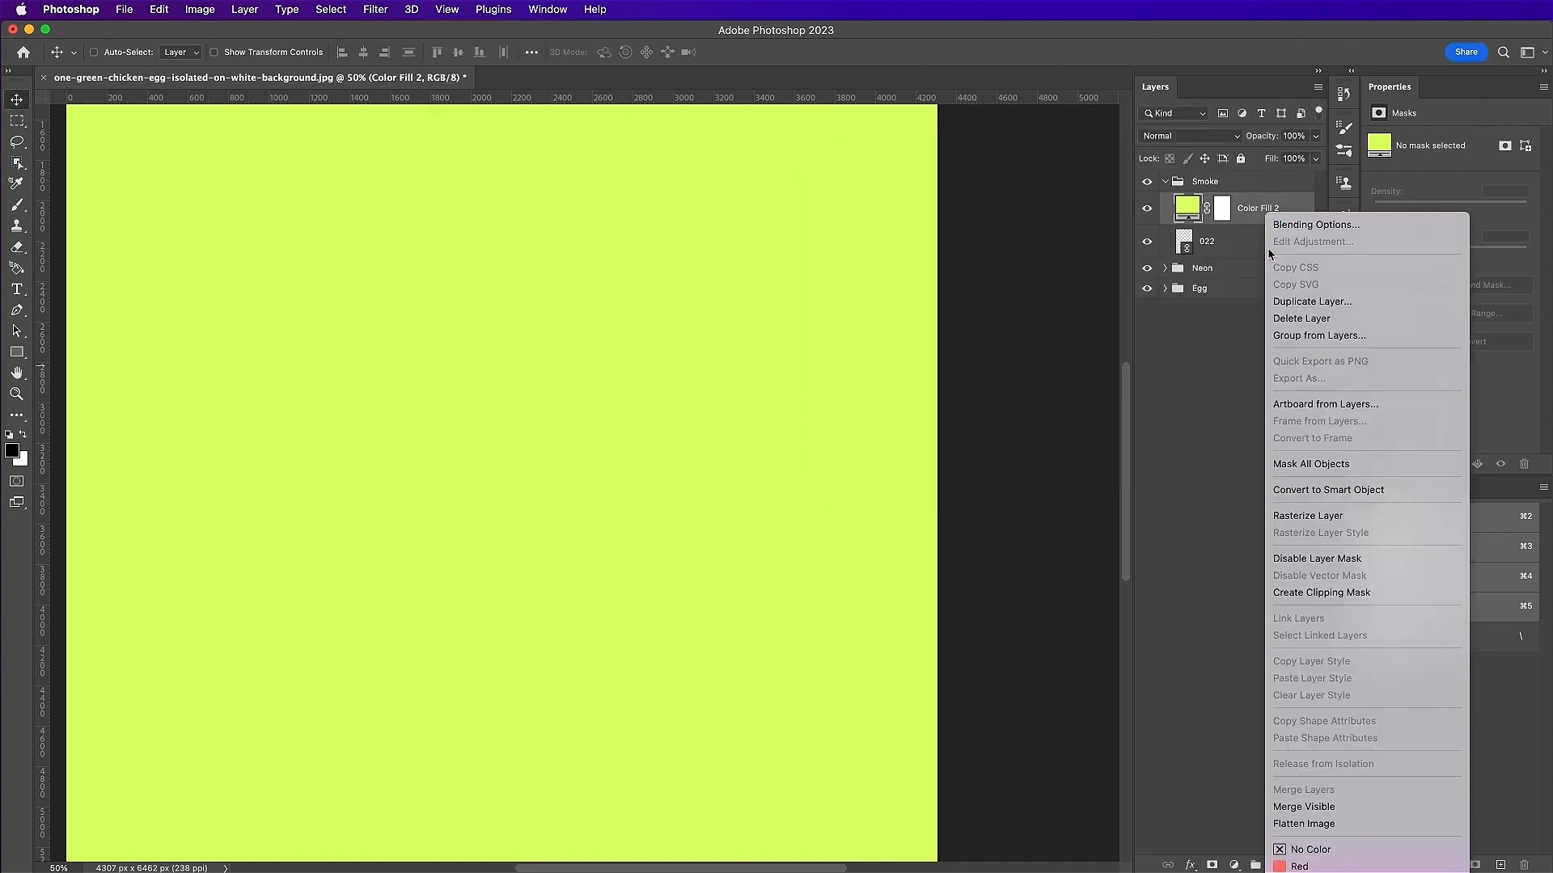
click(1314, 593)
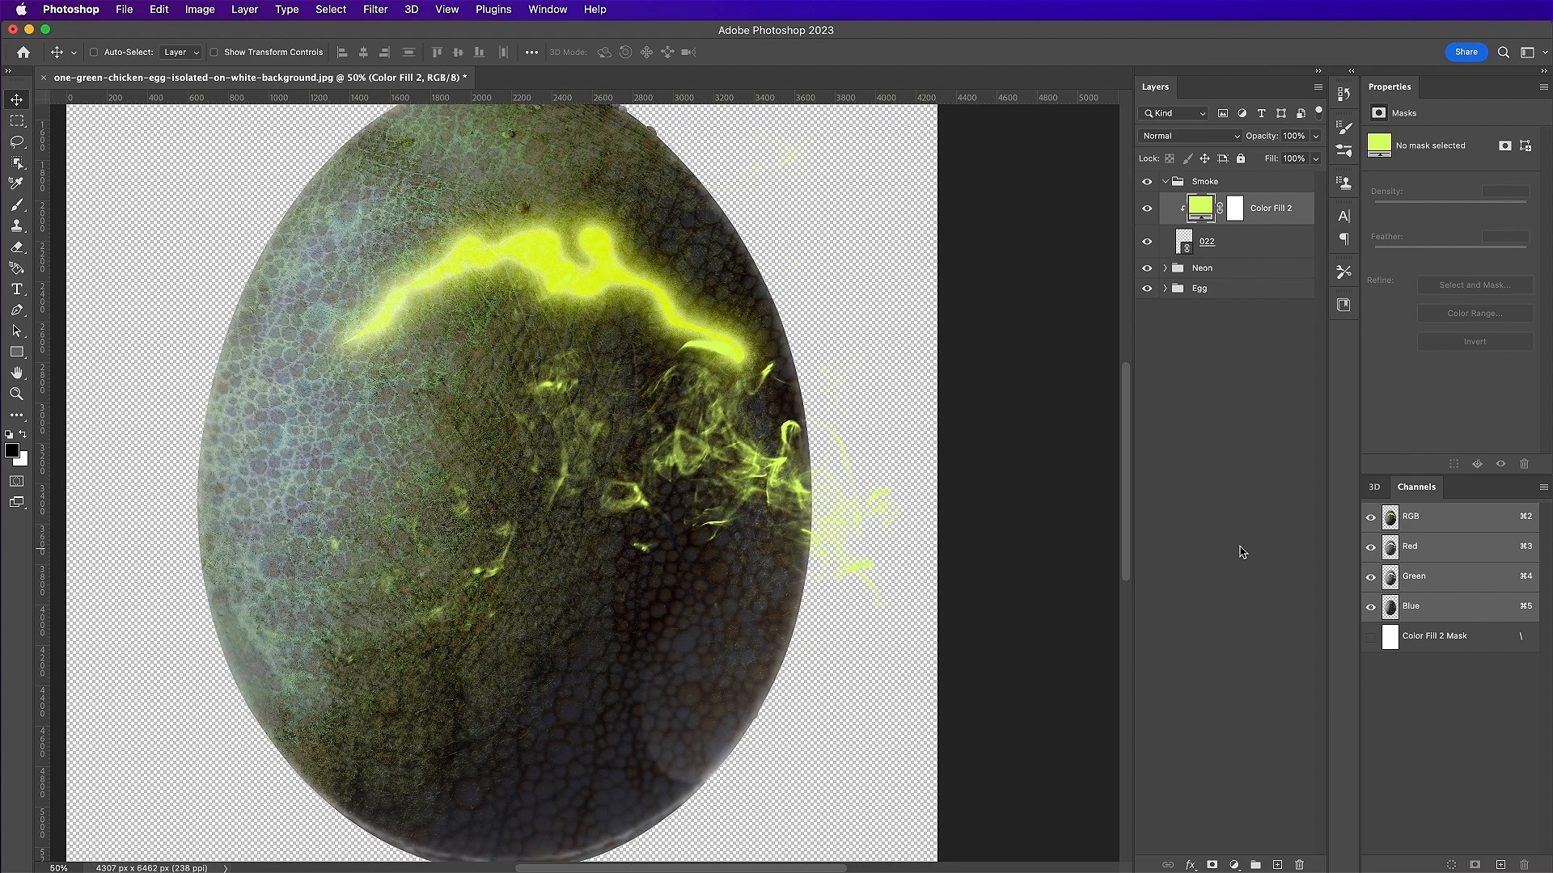
- Move the 022 smoke up against the crack's right end and set it to Pin Light at 77% opacity
key(super+minus)
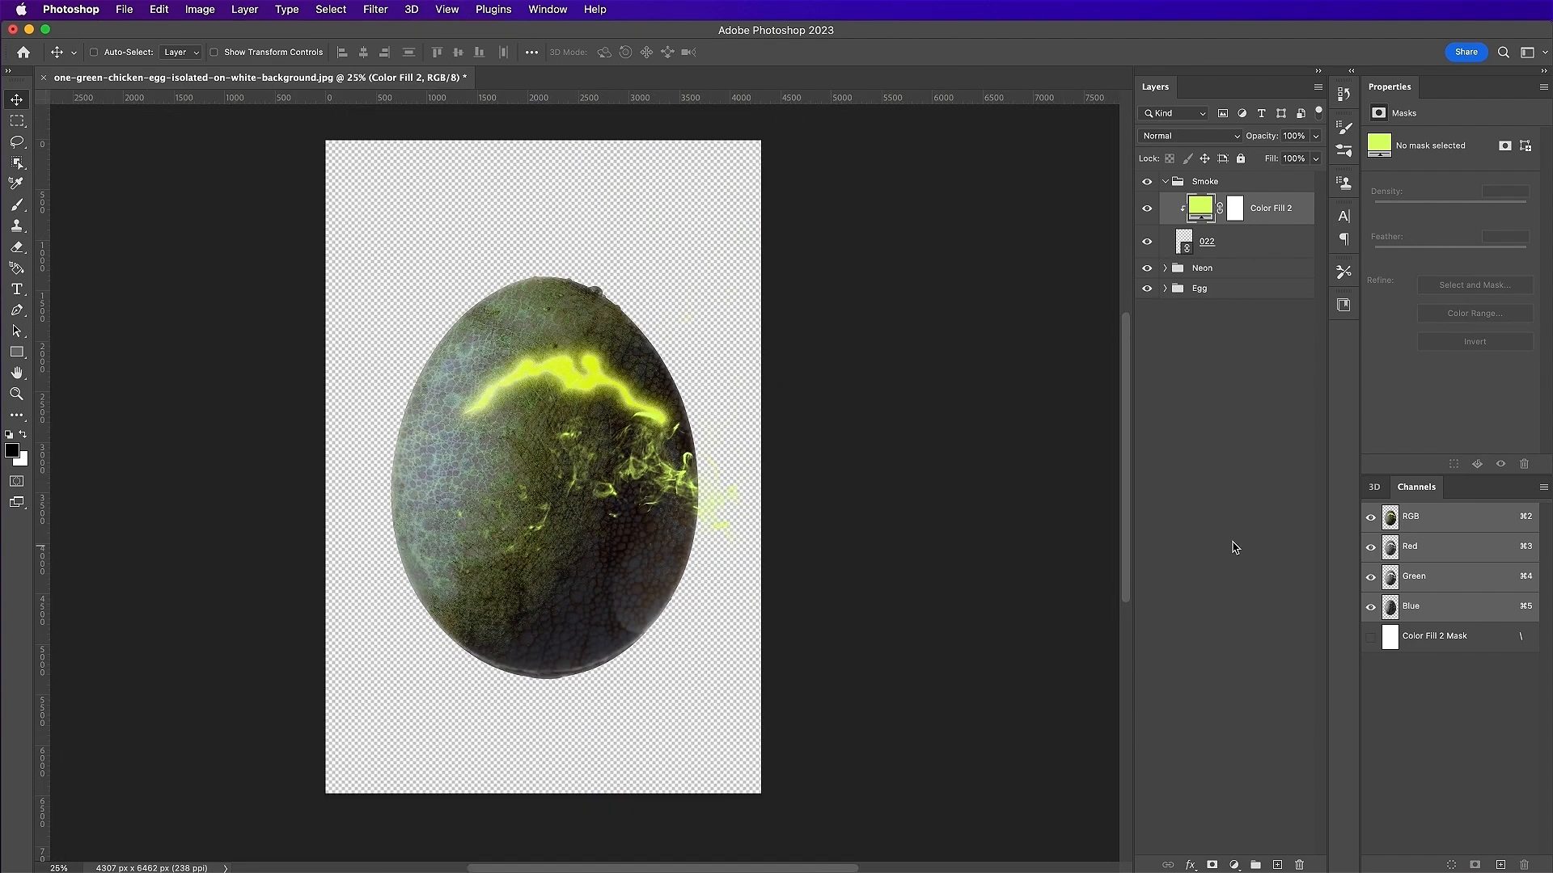
click(1216, 249)
drag(688, 470, 700, 429)
click(1188, 136)
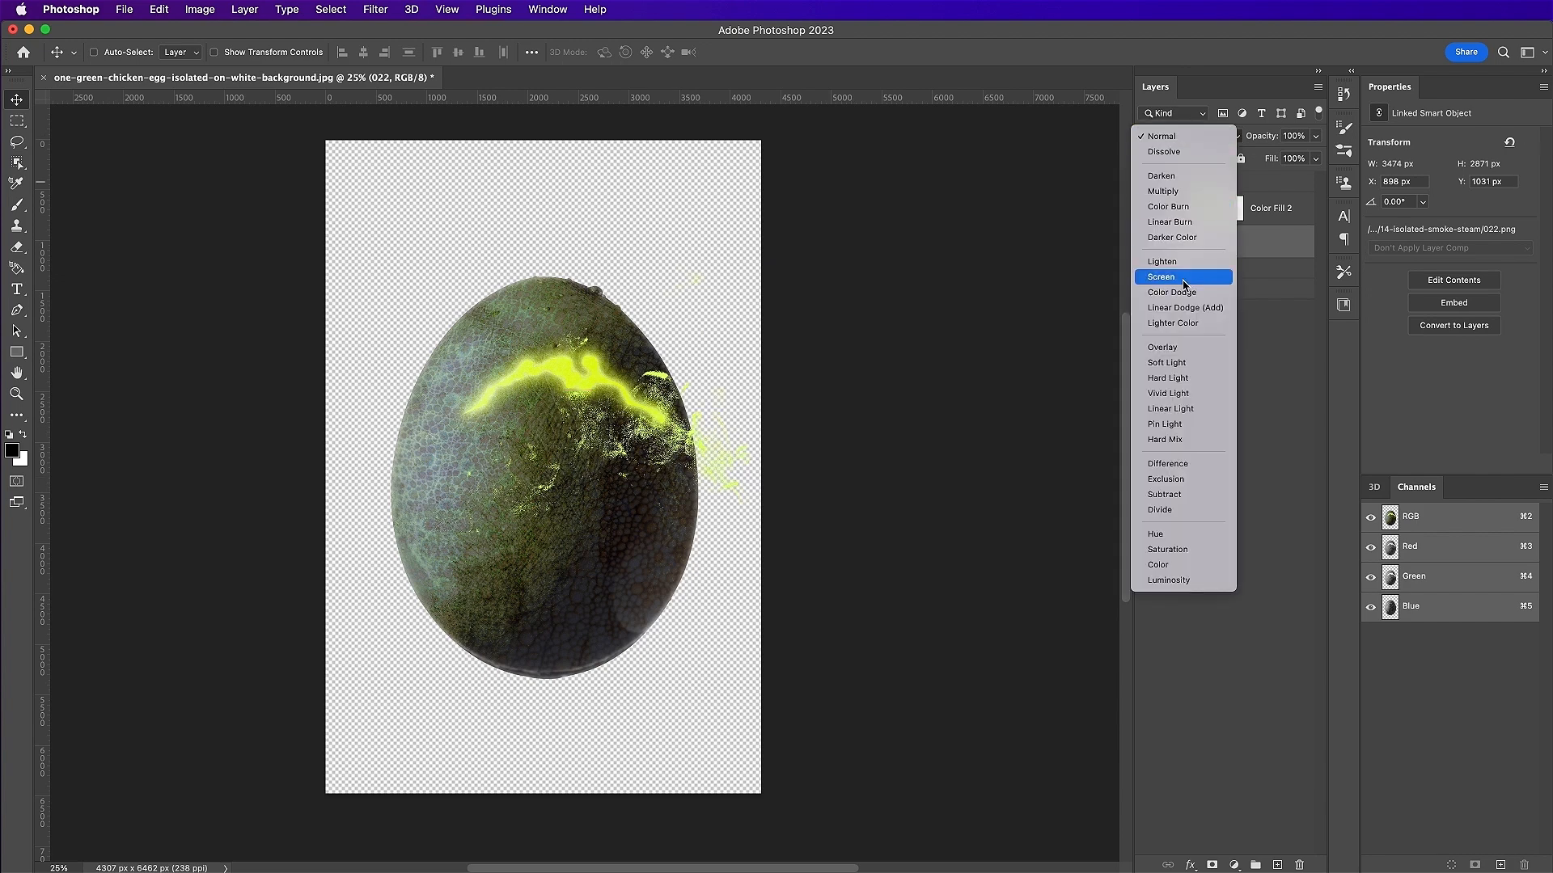
click(1182, 423)
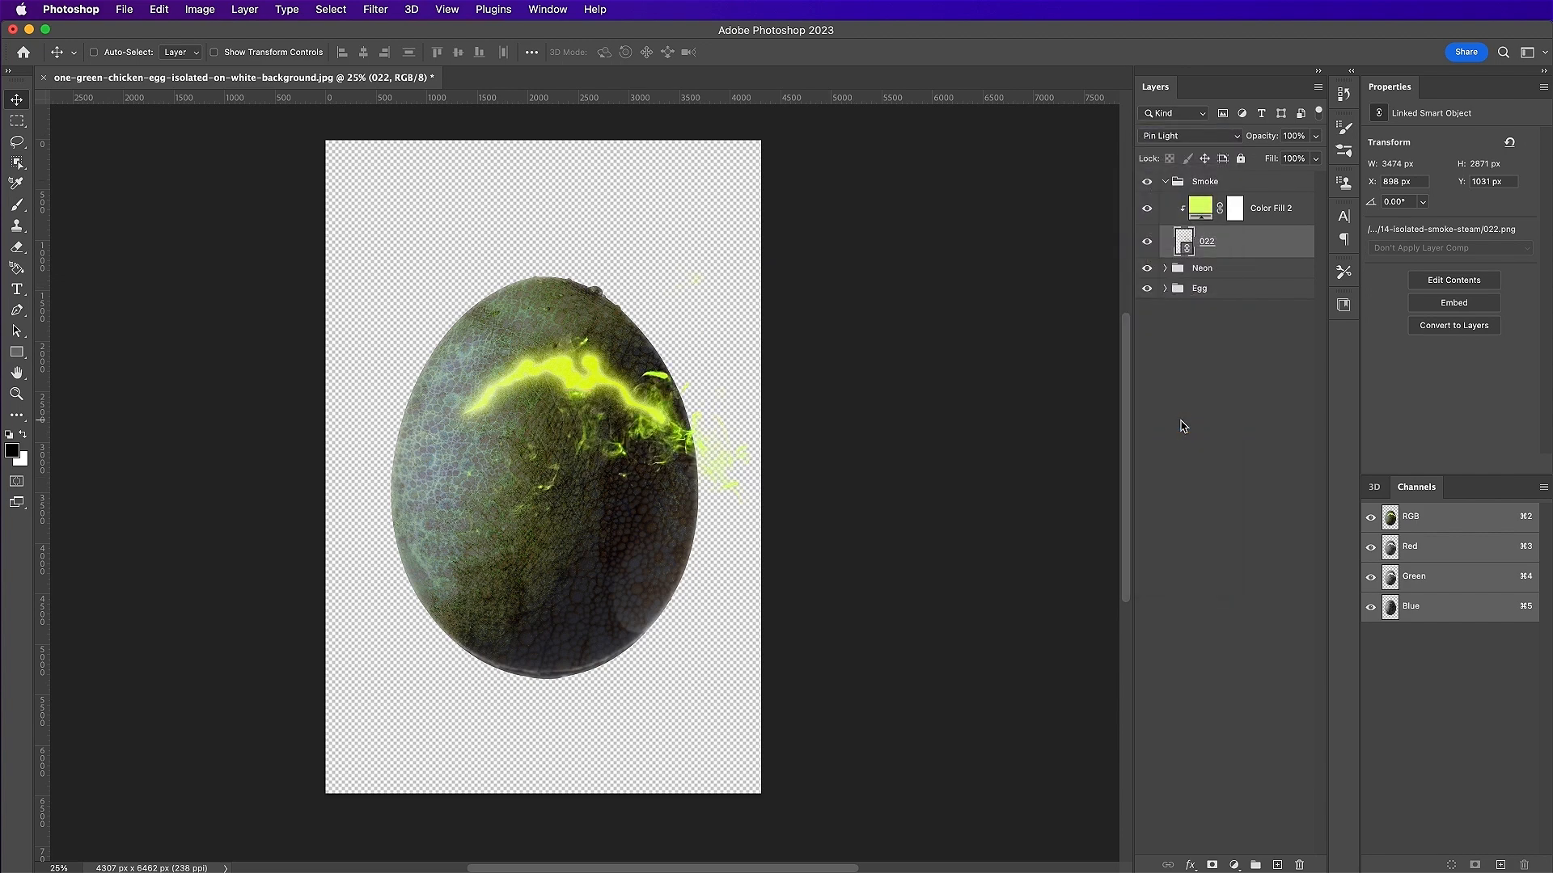
click(1294, 136)
text(77)
key(Return)
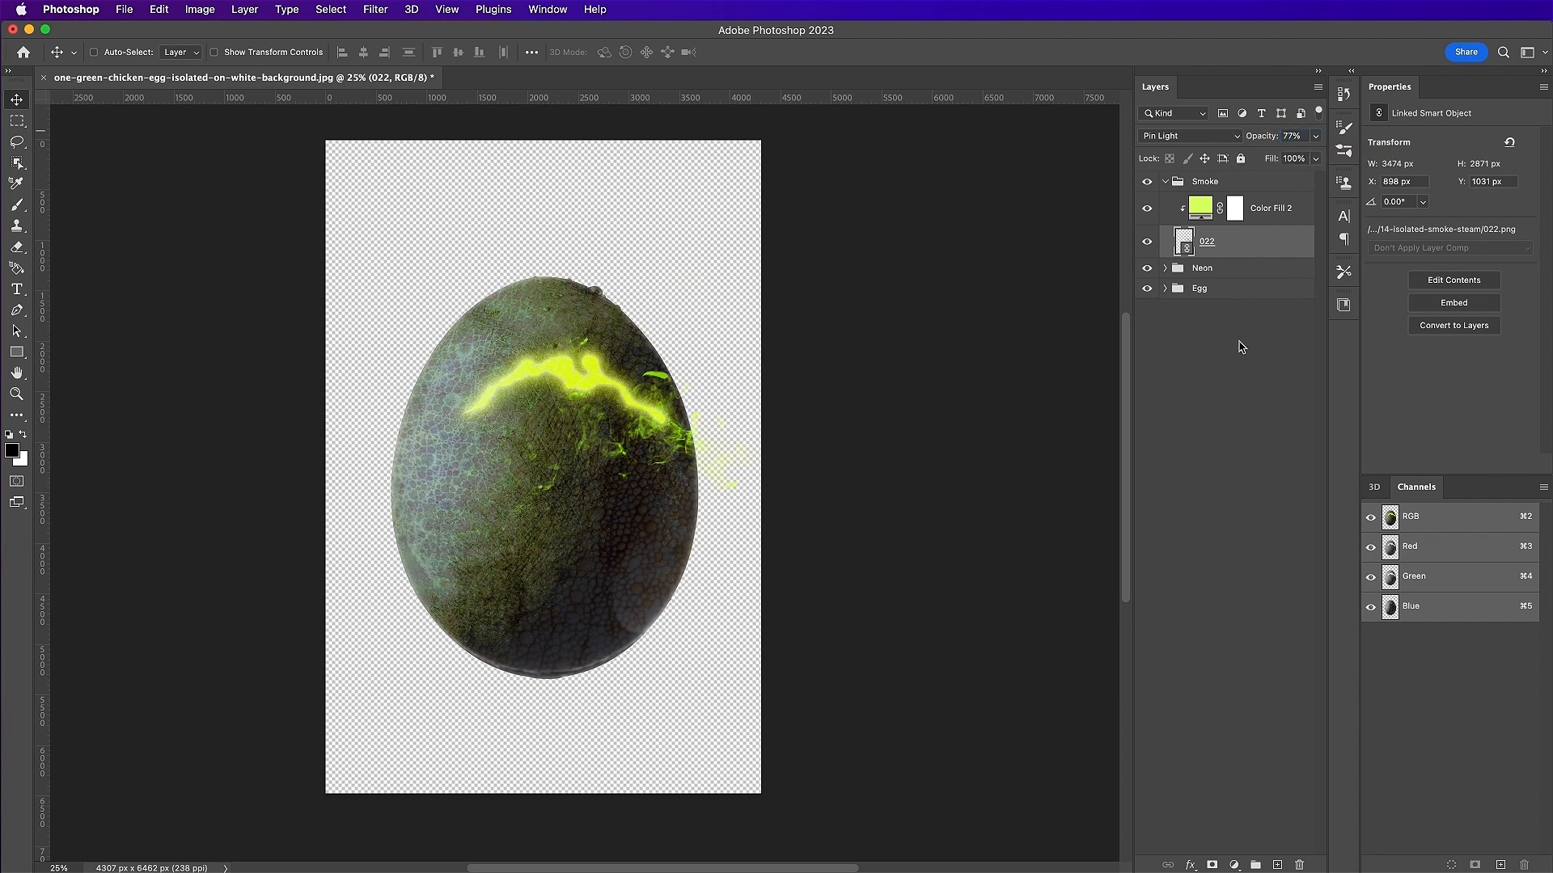
- Duplicate the 022 smoke with its color fill and transform the copy to sit above the left part of the crack
shift+click(1268, 215)
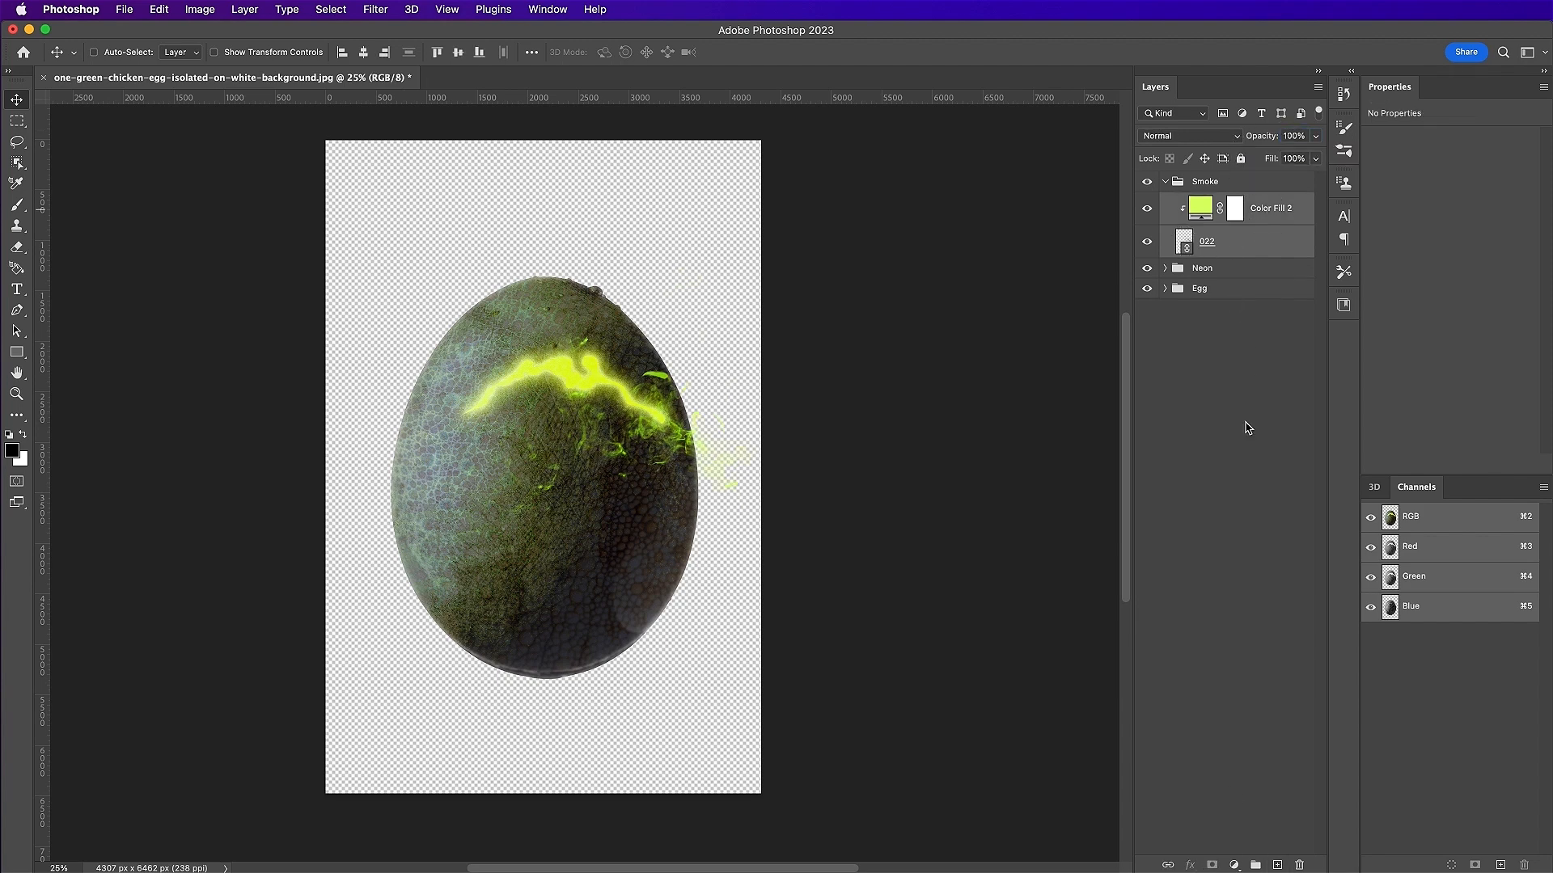
drag(1252, 252, 1277, 865)
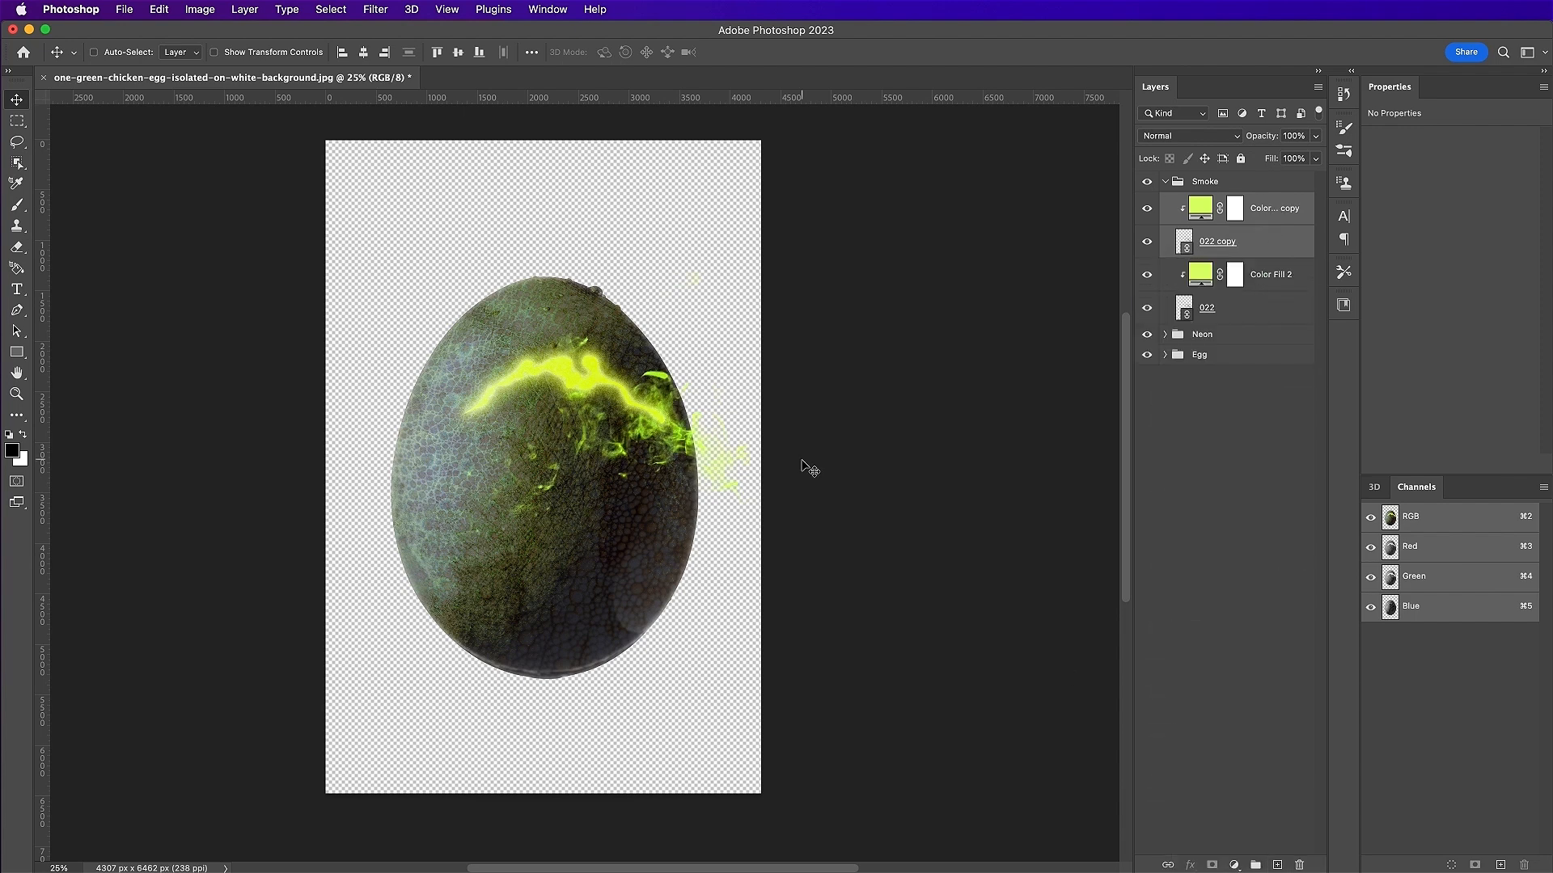
drag(663, 457, 550, 338)
key(super+t)
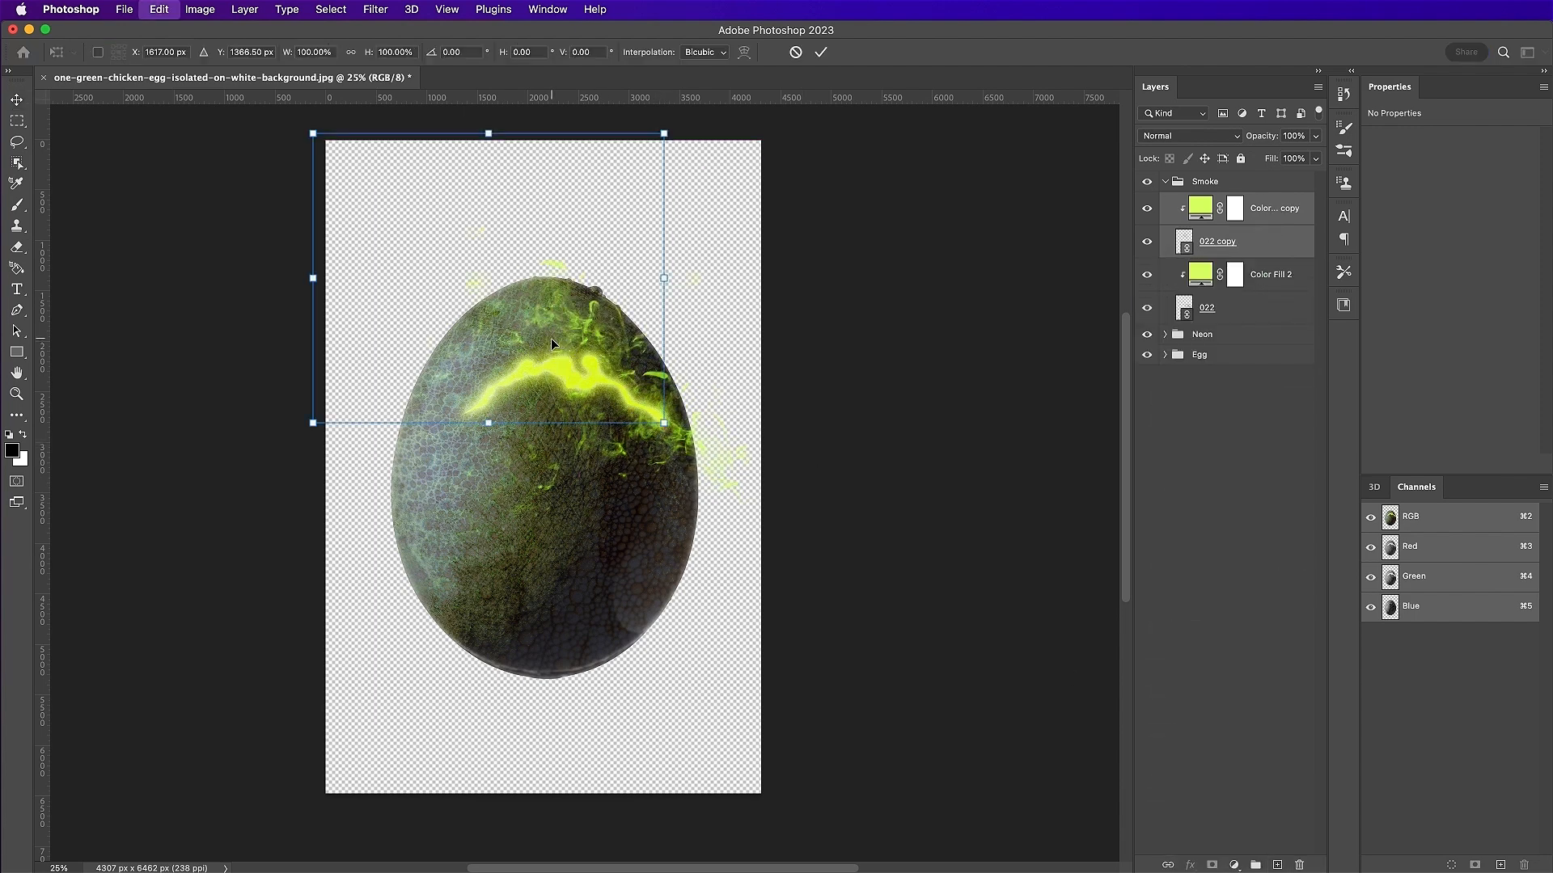
drag(696, 351, 503, 332)
key(Return)
- Save the egg composite in Photoshop format in the Alien Movie Poster Assets folder, keeping the current file name
click(124, 9)
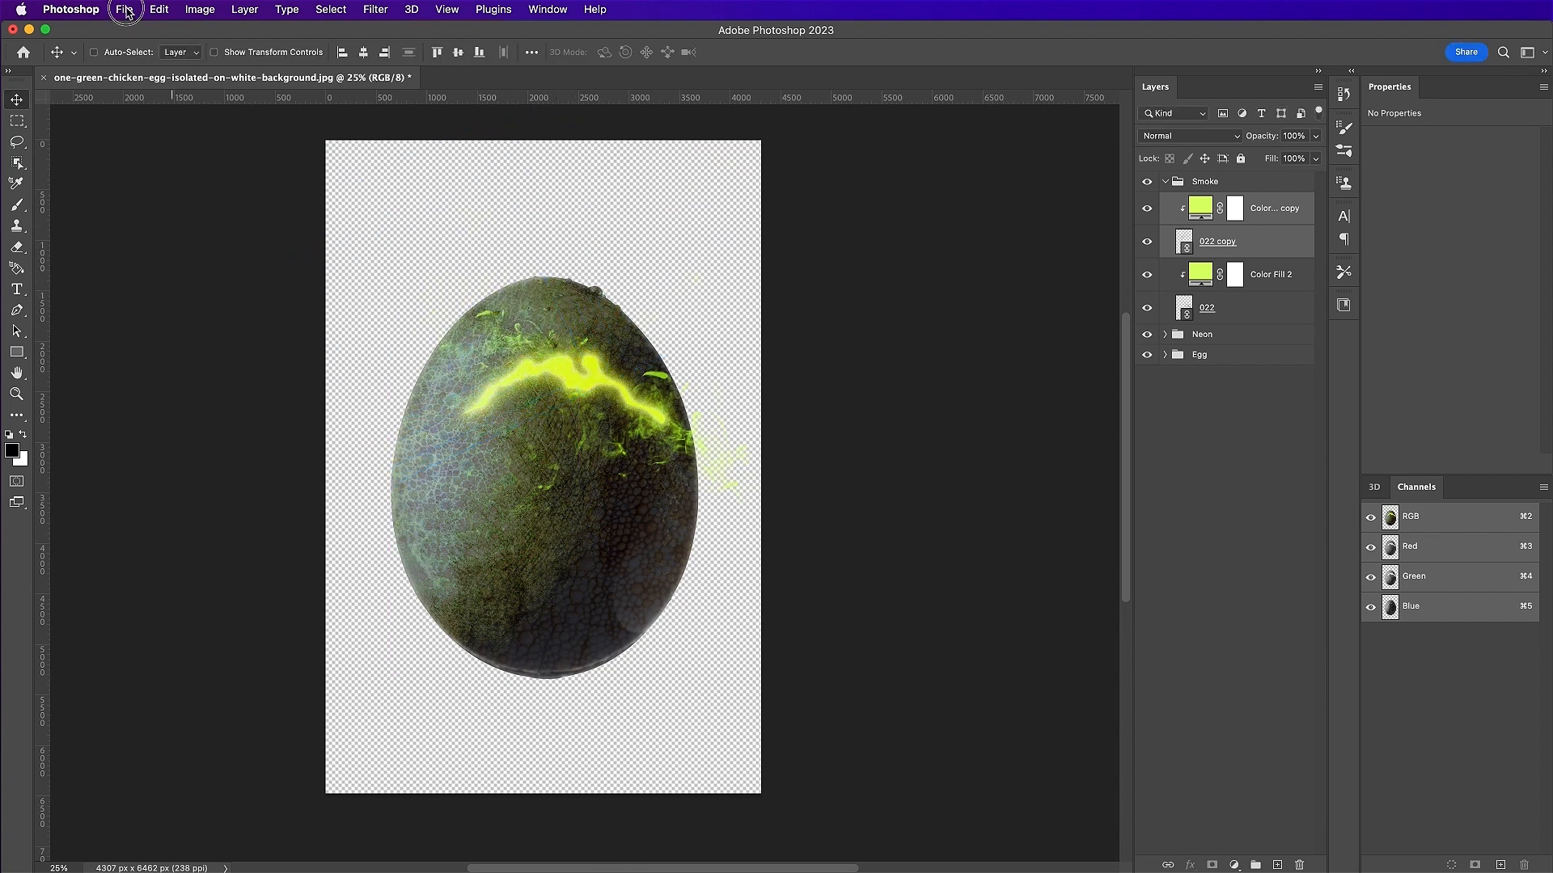
click(194, 186)
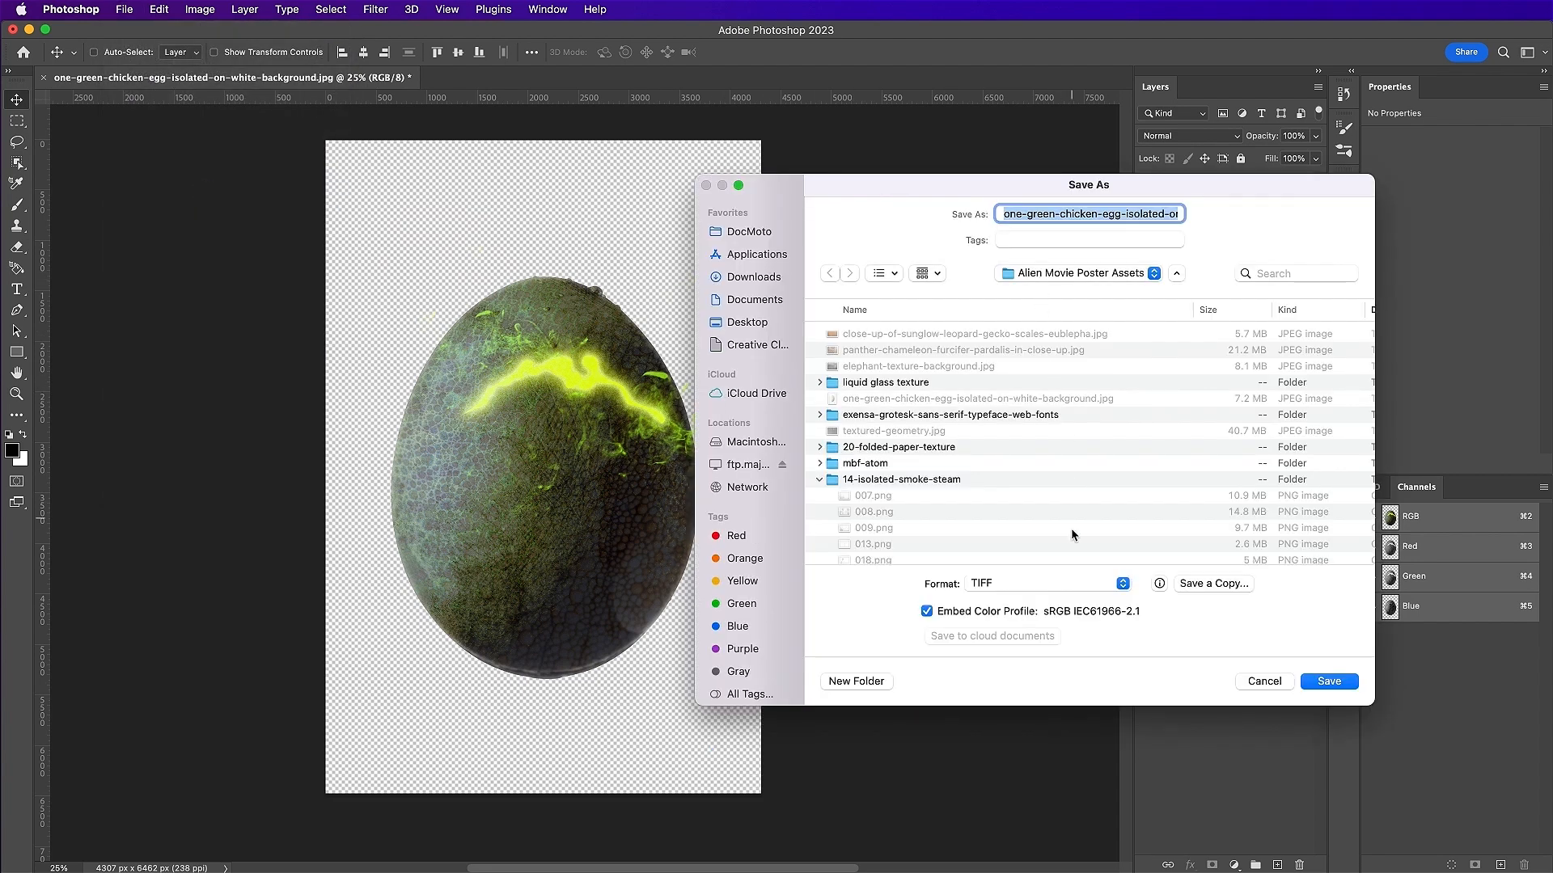
click(1067, 584)
click(1043, 530)
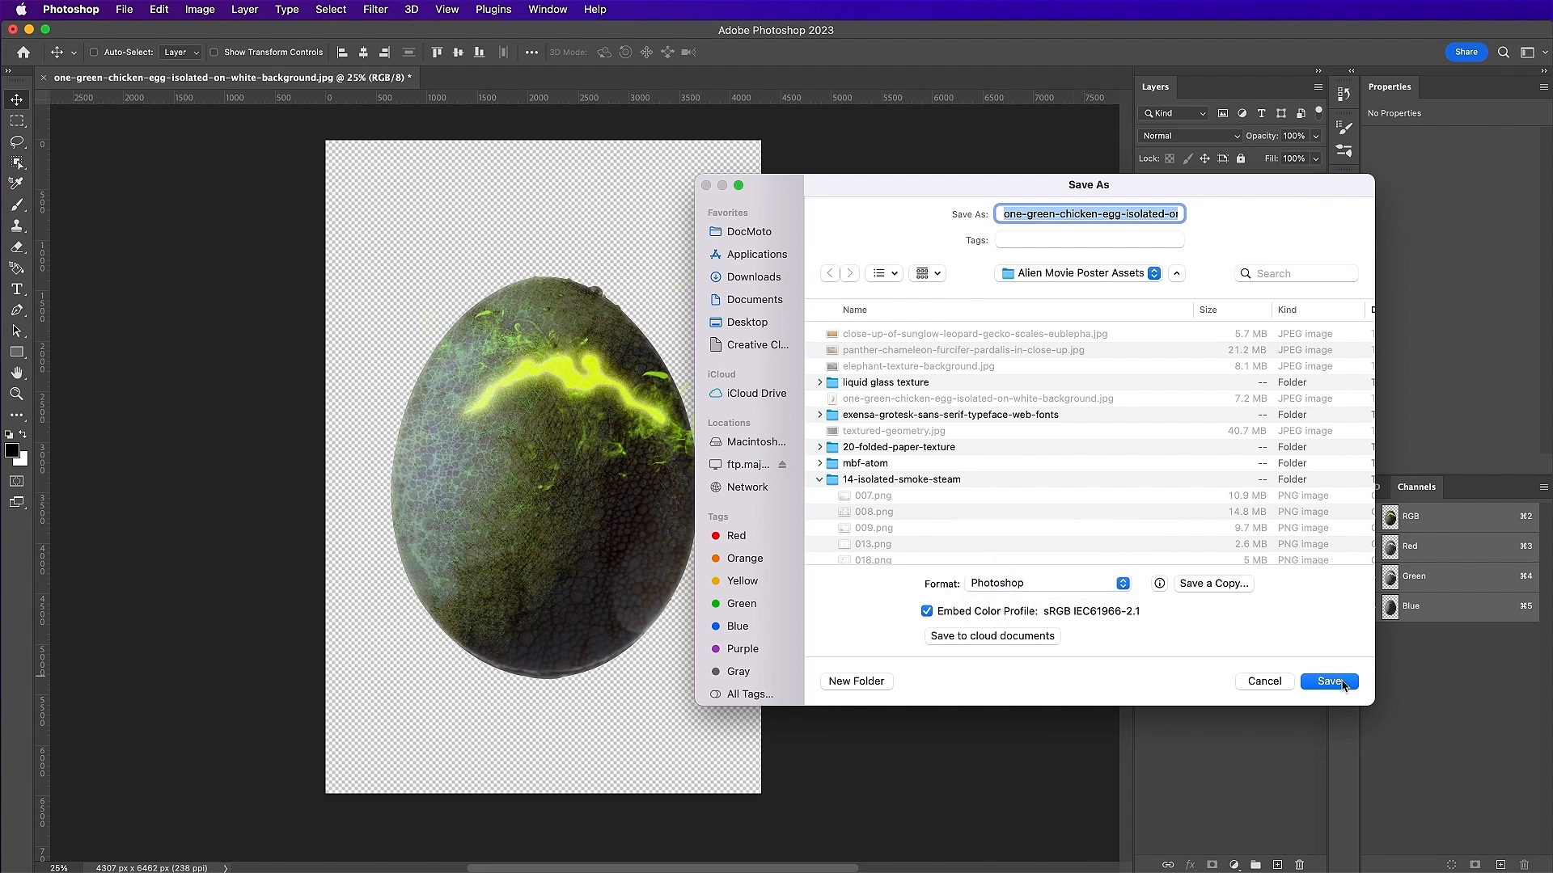
click(1328, 682)
click(1237, 539)
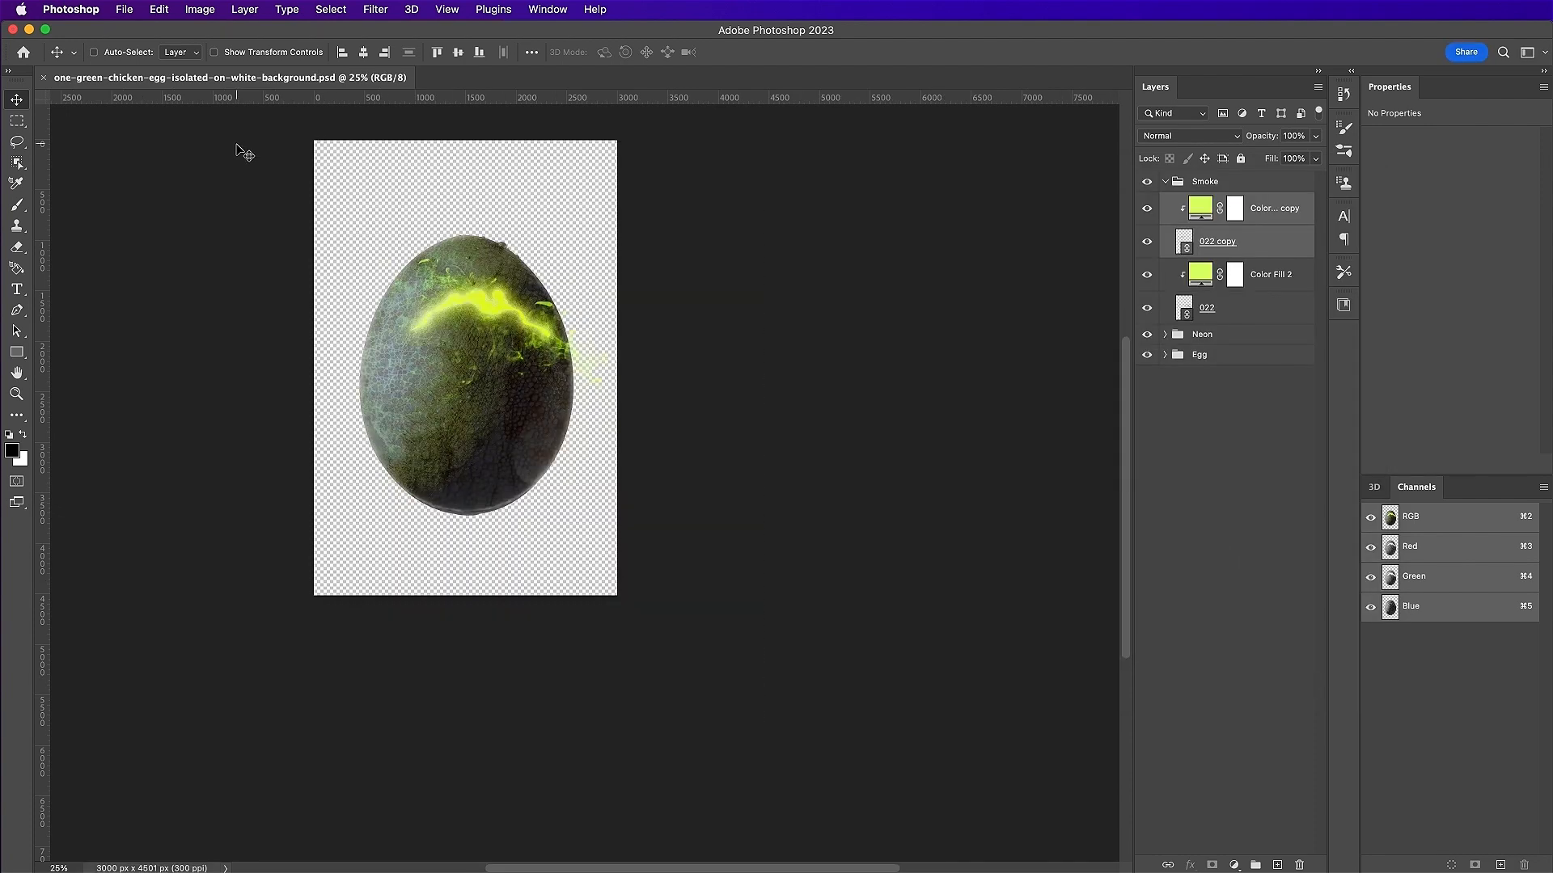
- Open the smoke image 020.png and add a solid color fill layer of R 243, G 255, B 104 above it
click(124, 9)
click(381, 236)
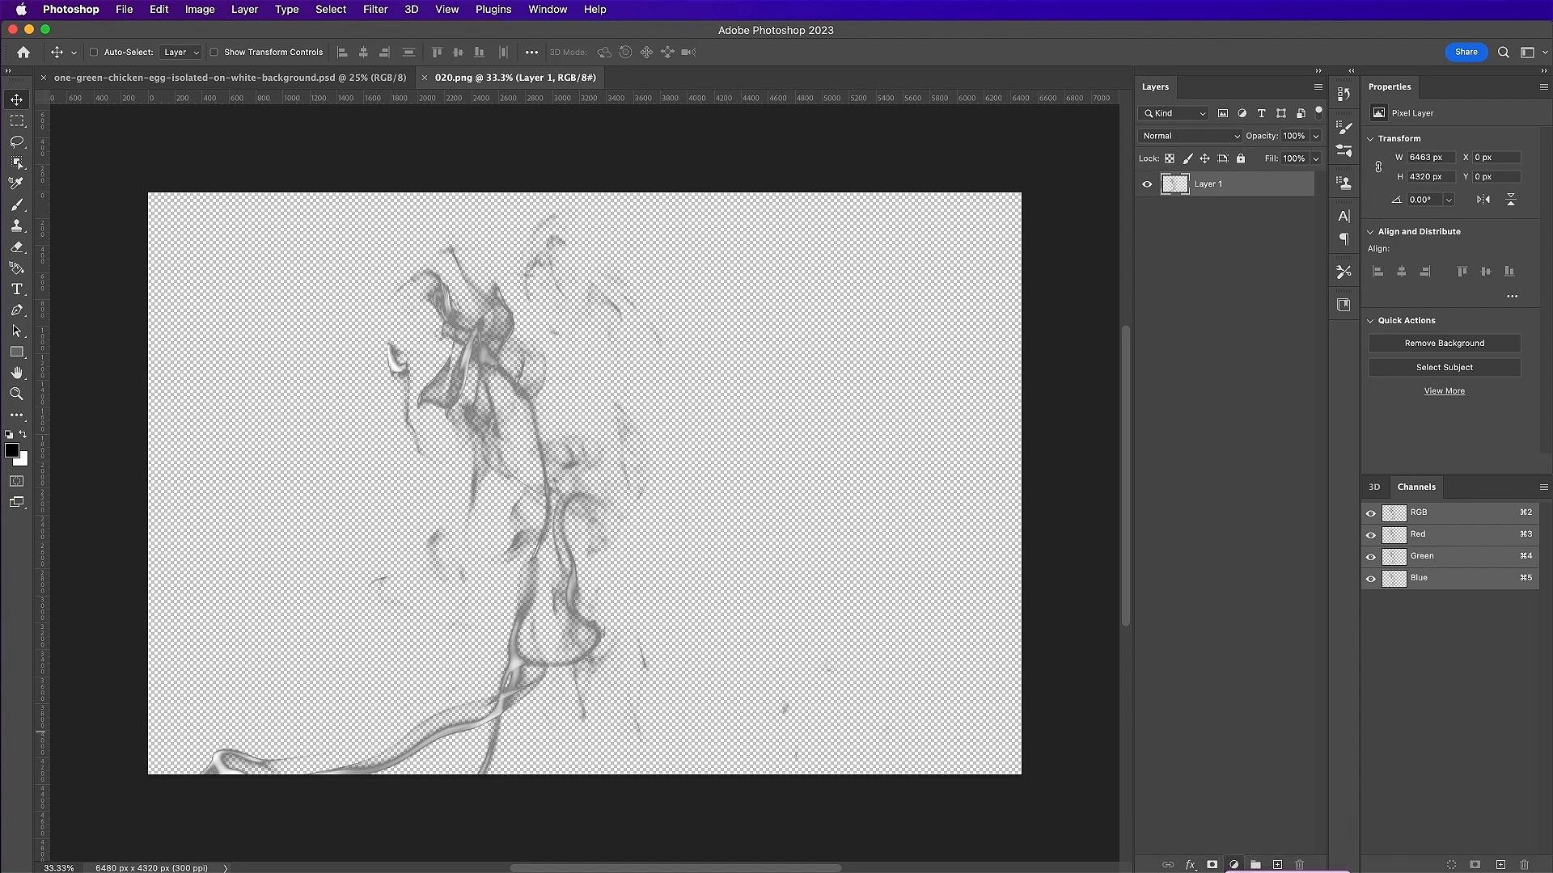
click(1233, 865)
click(1167, 471)
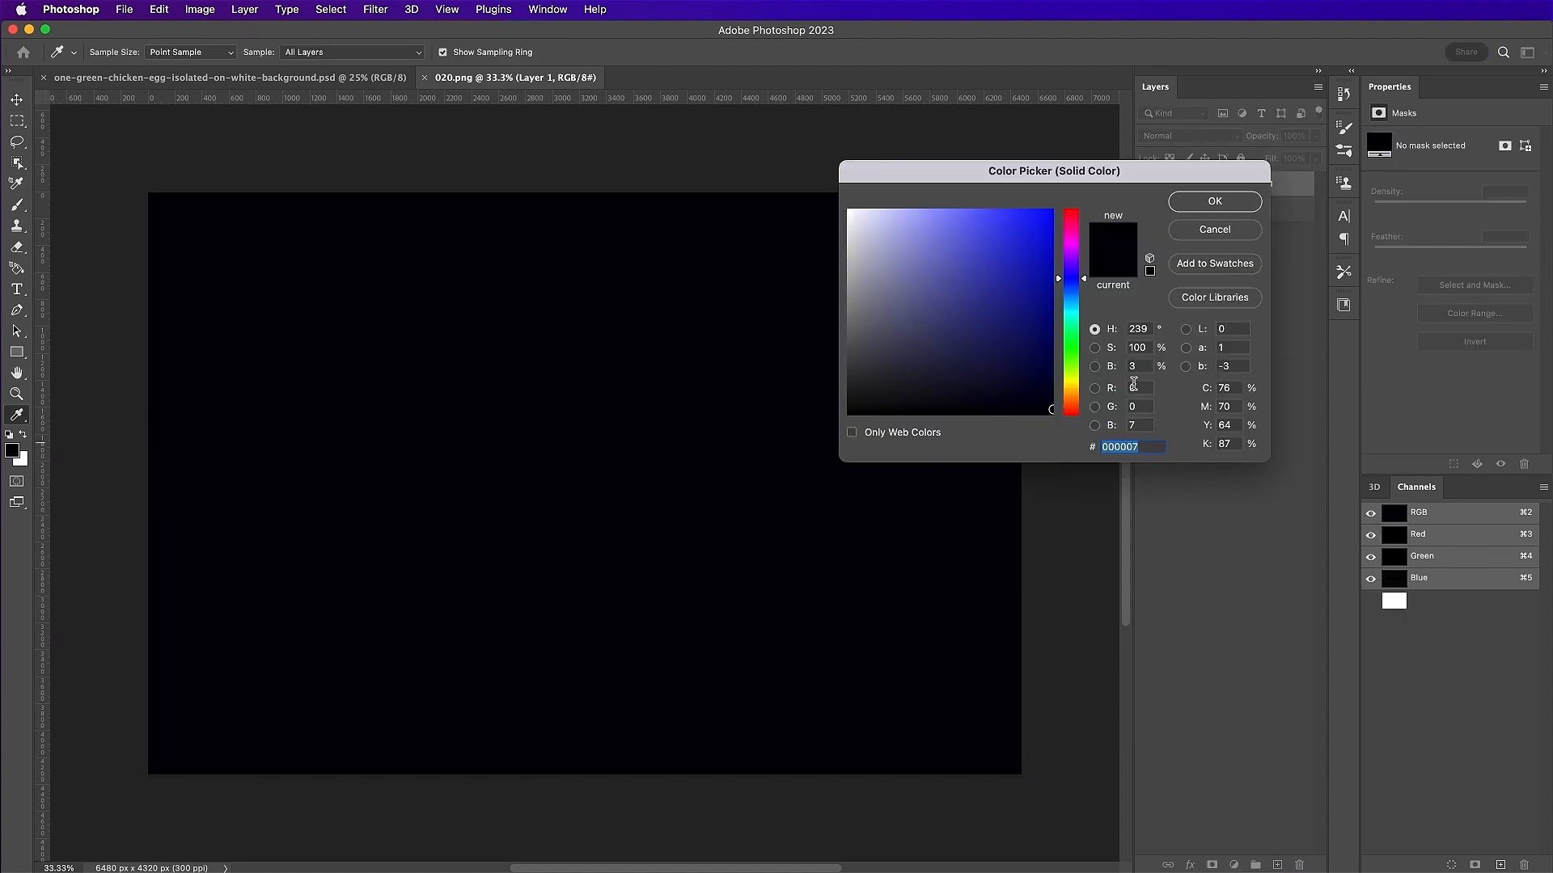
click(1137, 387)
text(243)
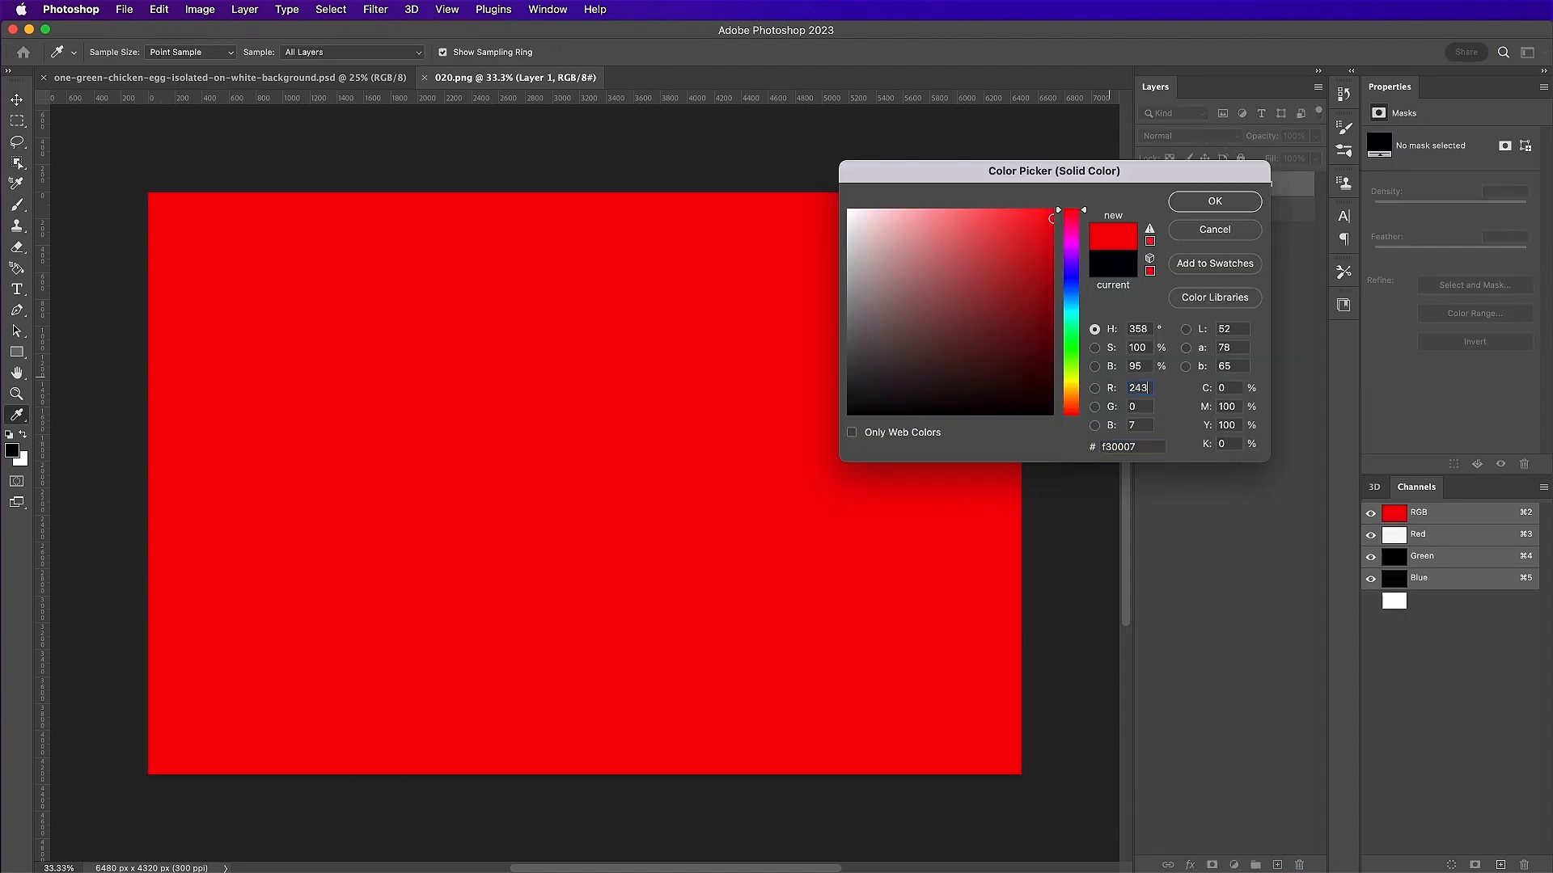
click(1141, 406)
text(255)
click(1149, 426)
text(104)
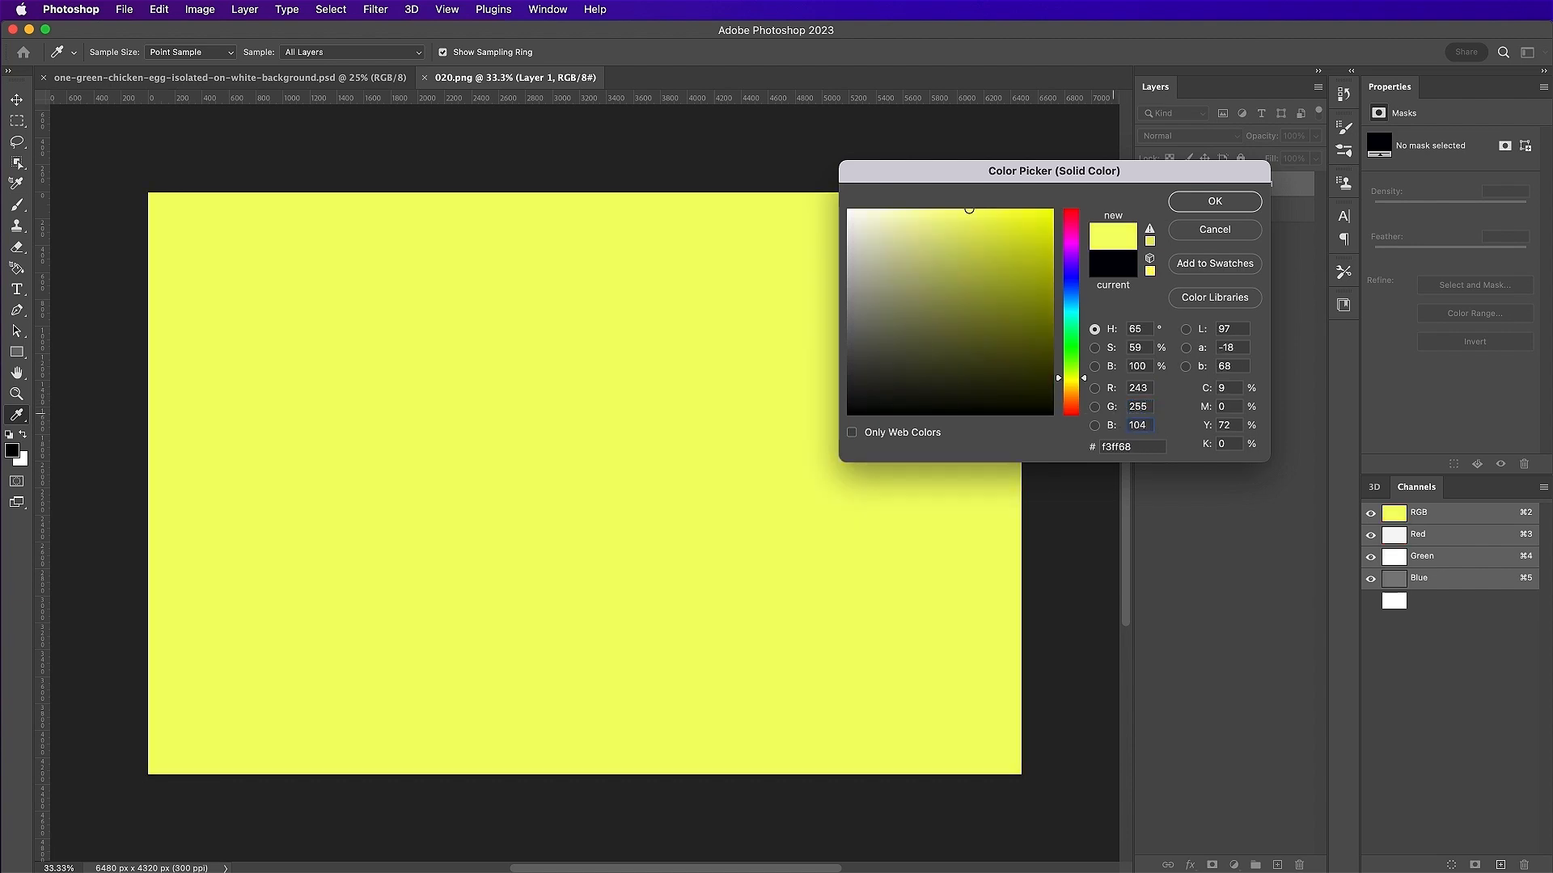
key(Return)
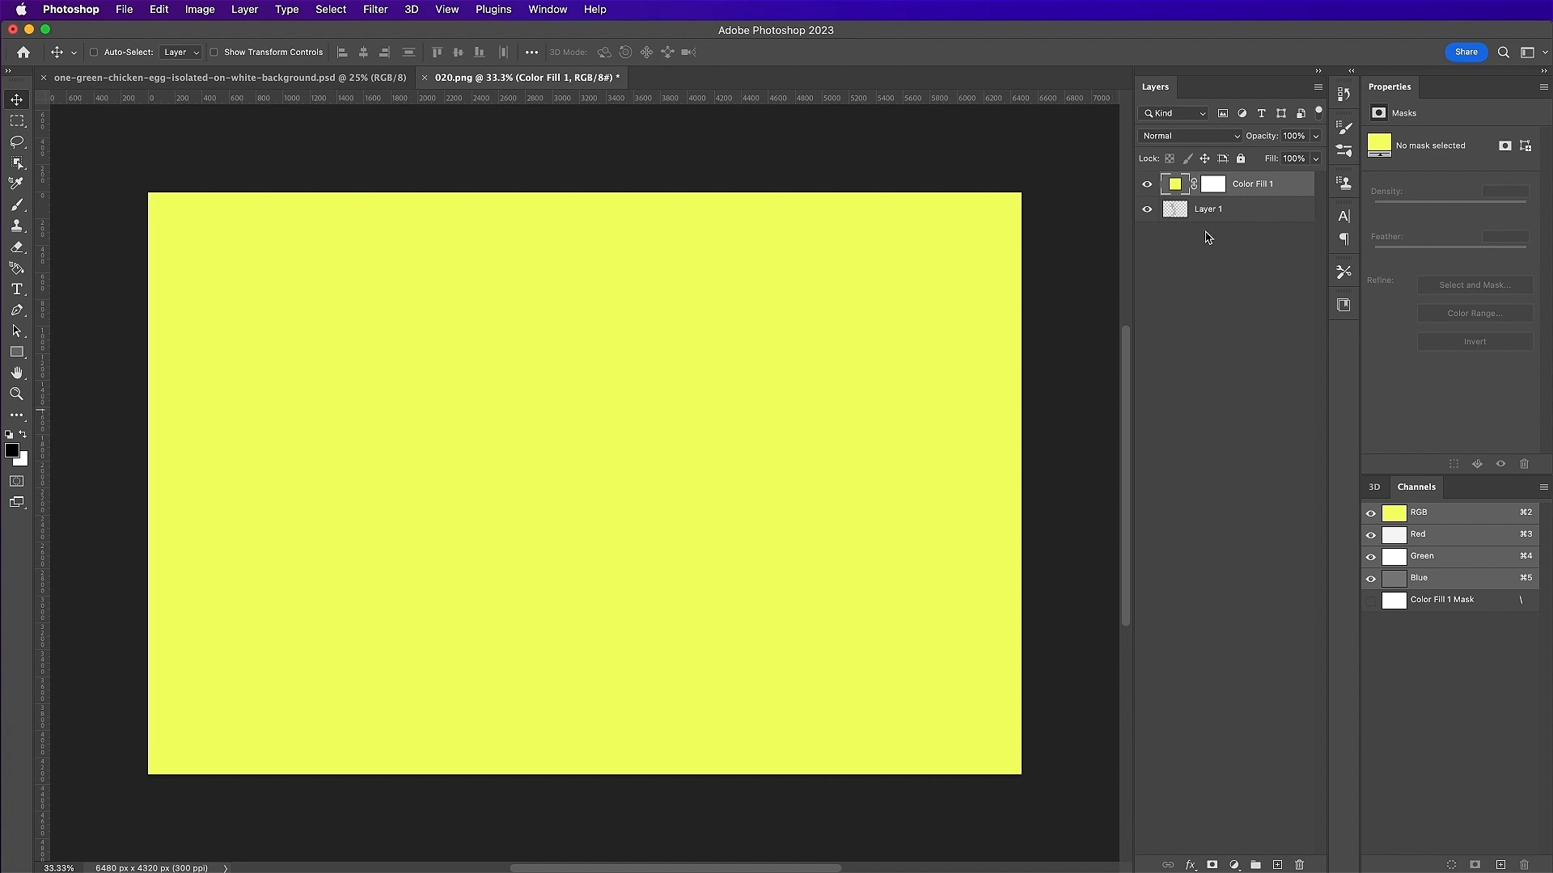
- Clip the yellow color fill to the smoke layer and set its blend mode to Pin Light
right_click(1258, 191)
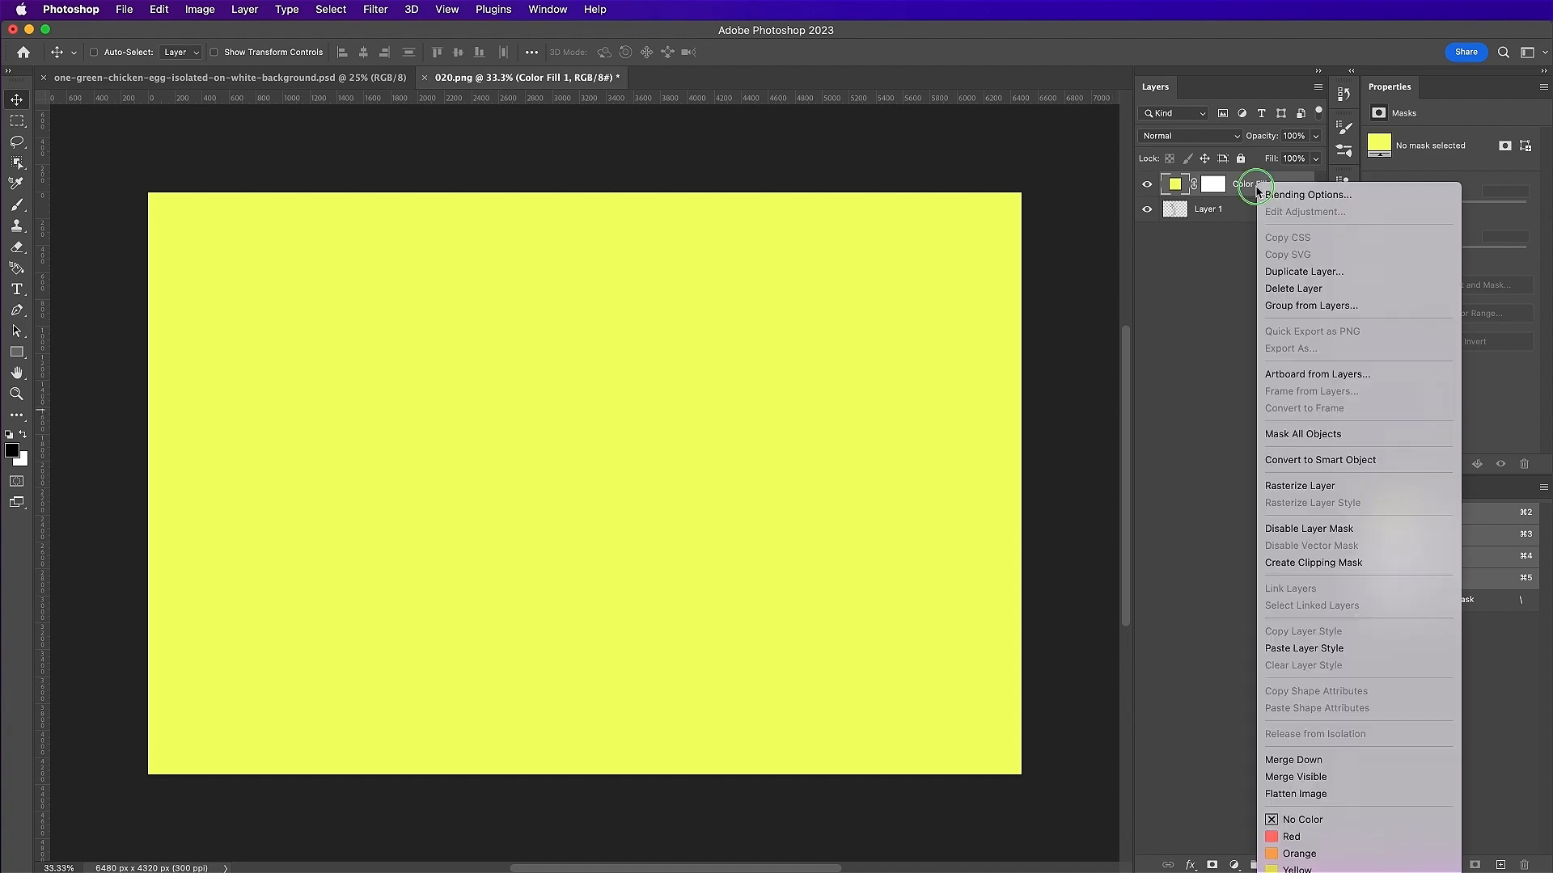
click(1294, 562)
click(1189, 136)
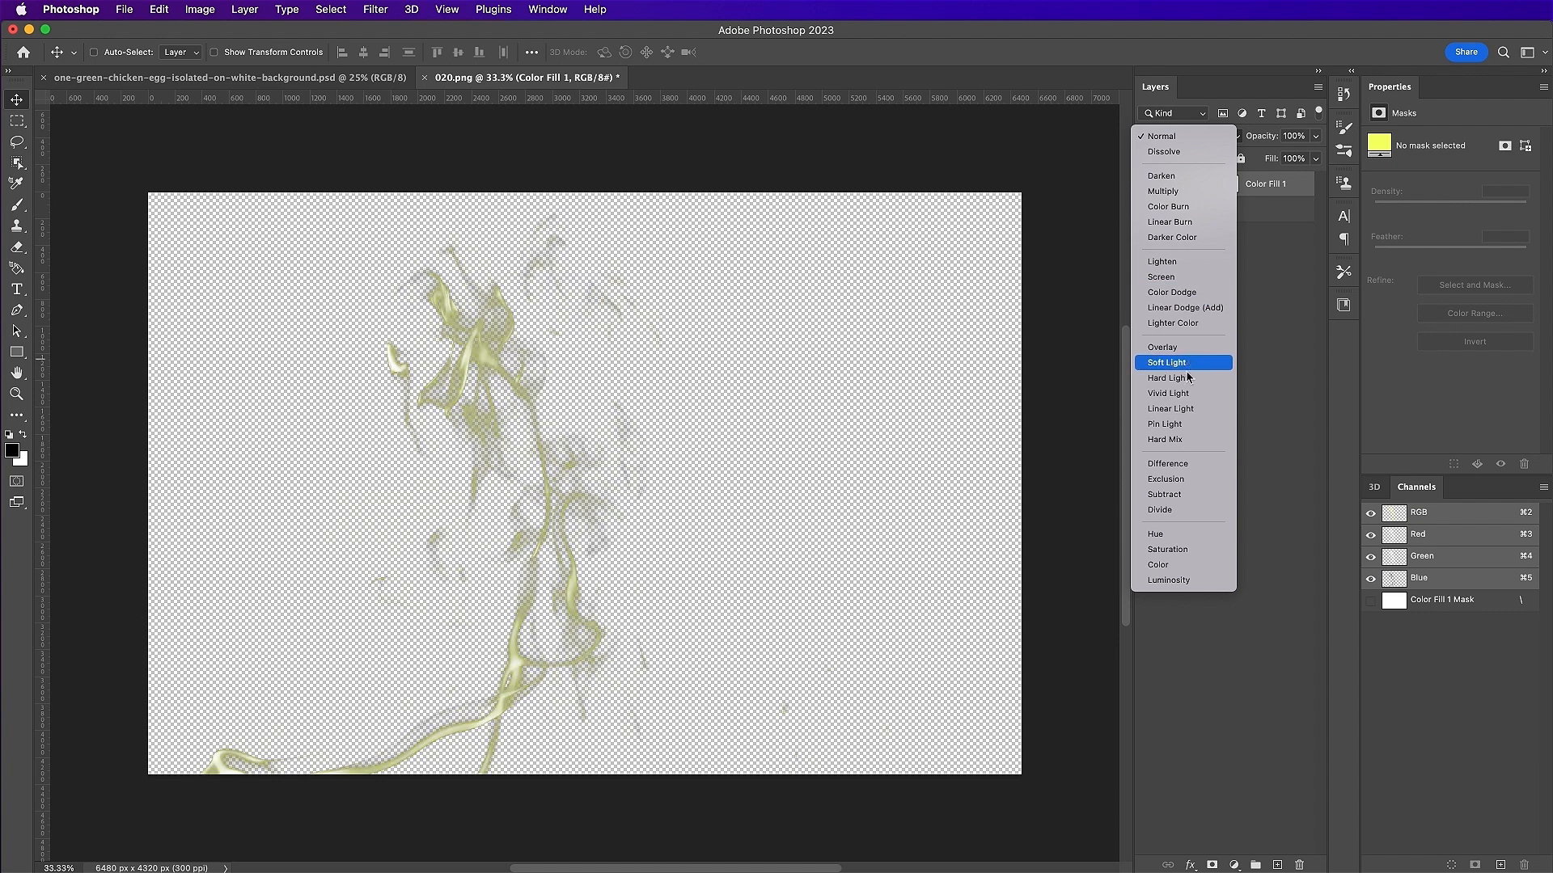
click(1164, 424)
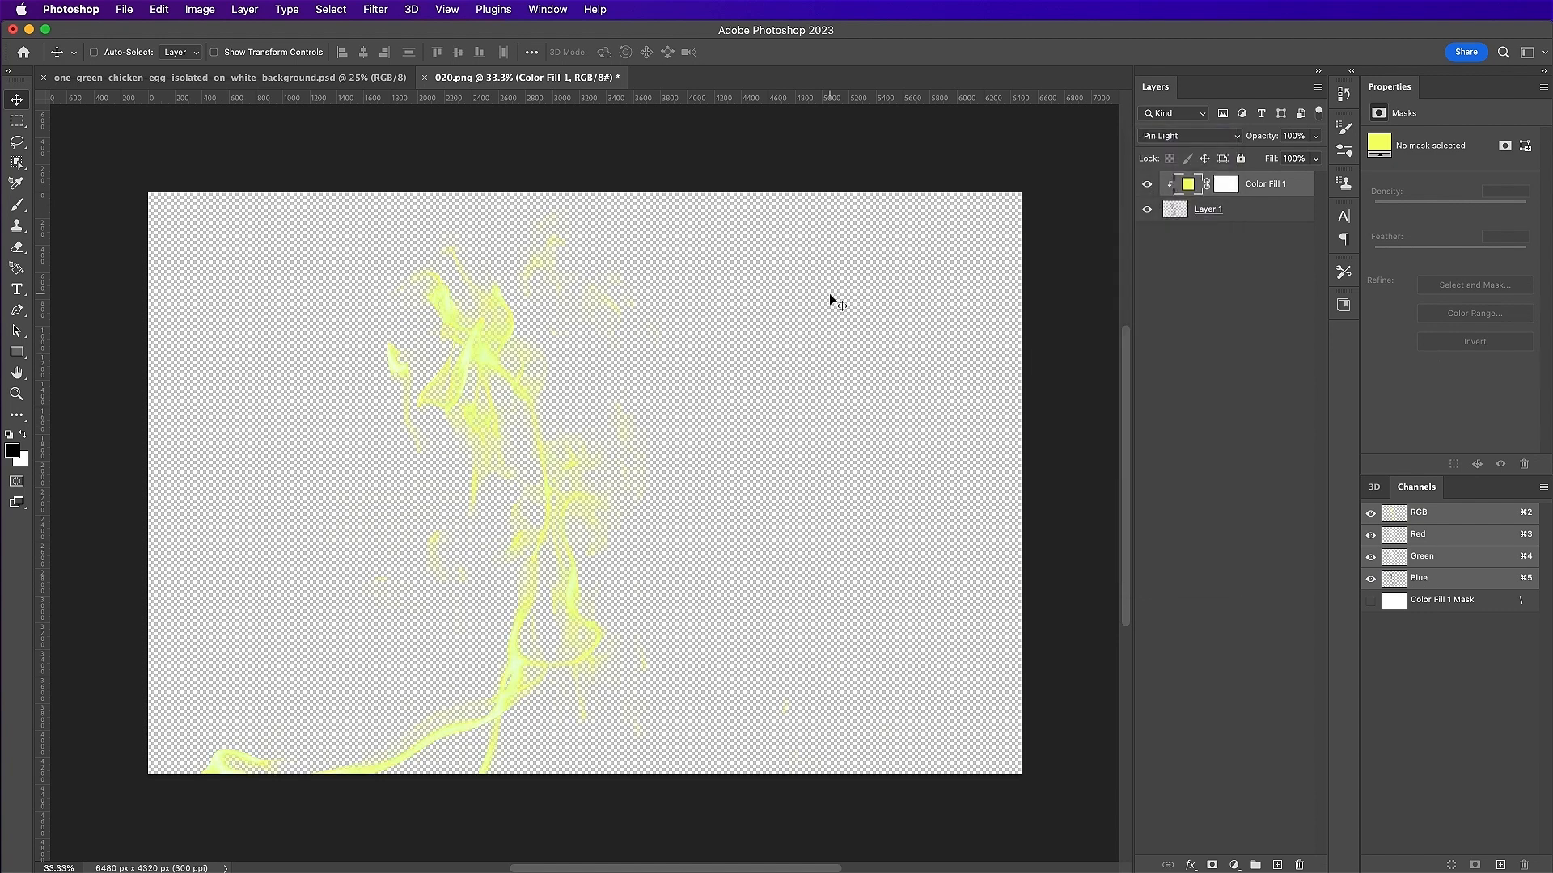
- Save the colored smoke in Photoshop format as 020.psd in the 14-isolated-smoke-steam folder
click(125, 12)
click(191, 185)
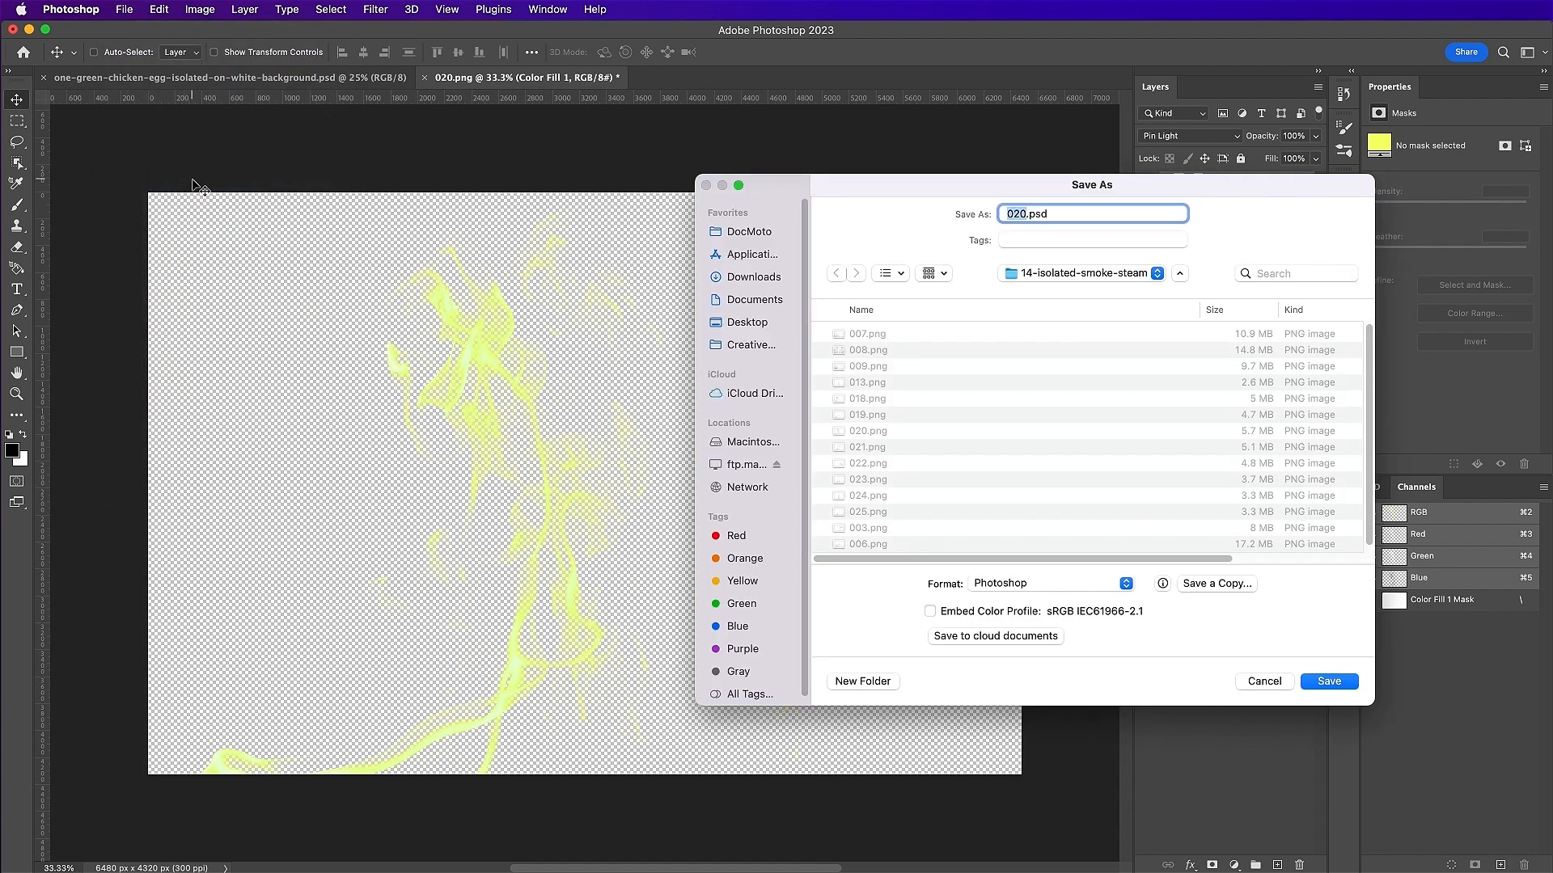
key(Return)
key(Return)
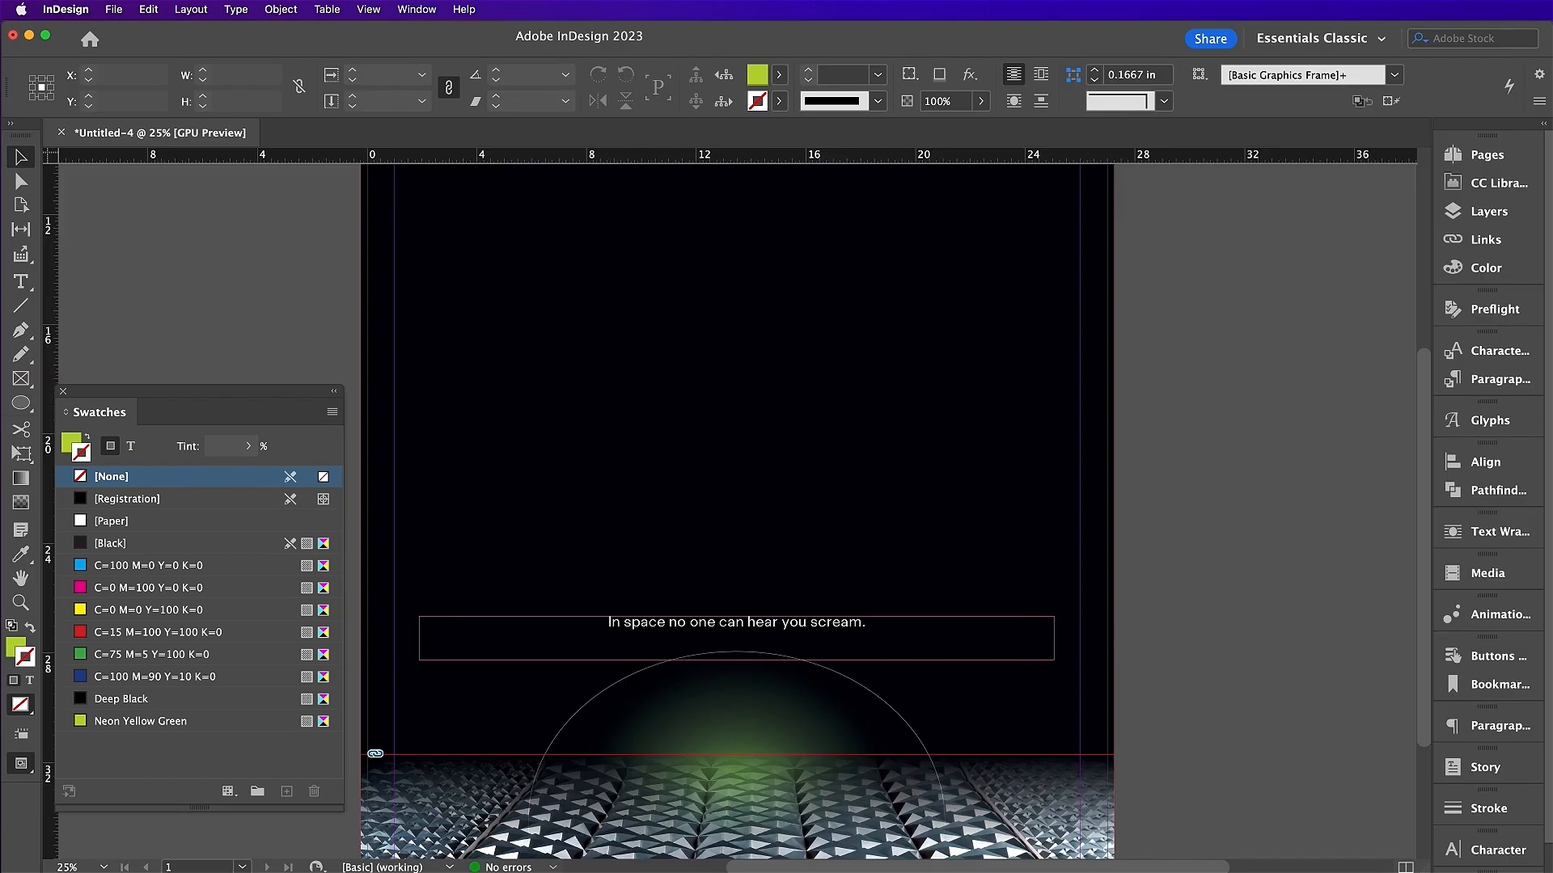
- Switch to InDesign, unlock and activate the Egg layer, and lock the Metal layer
click(1489, 211)
click(1296, 245)
click(1220, 239)
click(1220, 261)
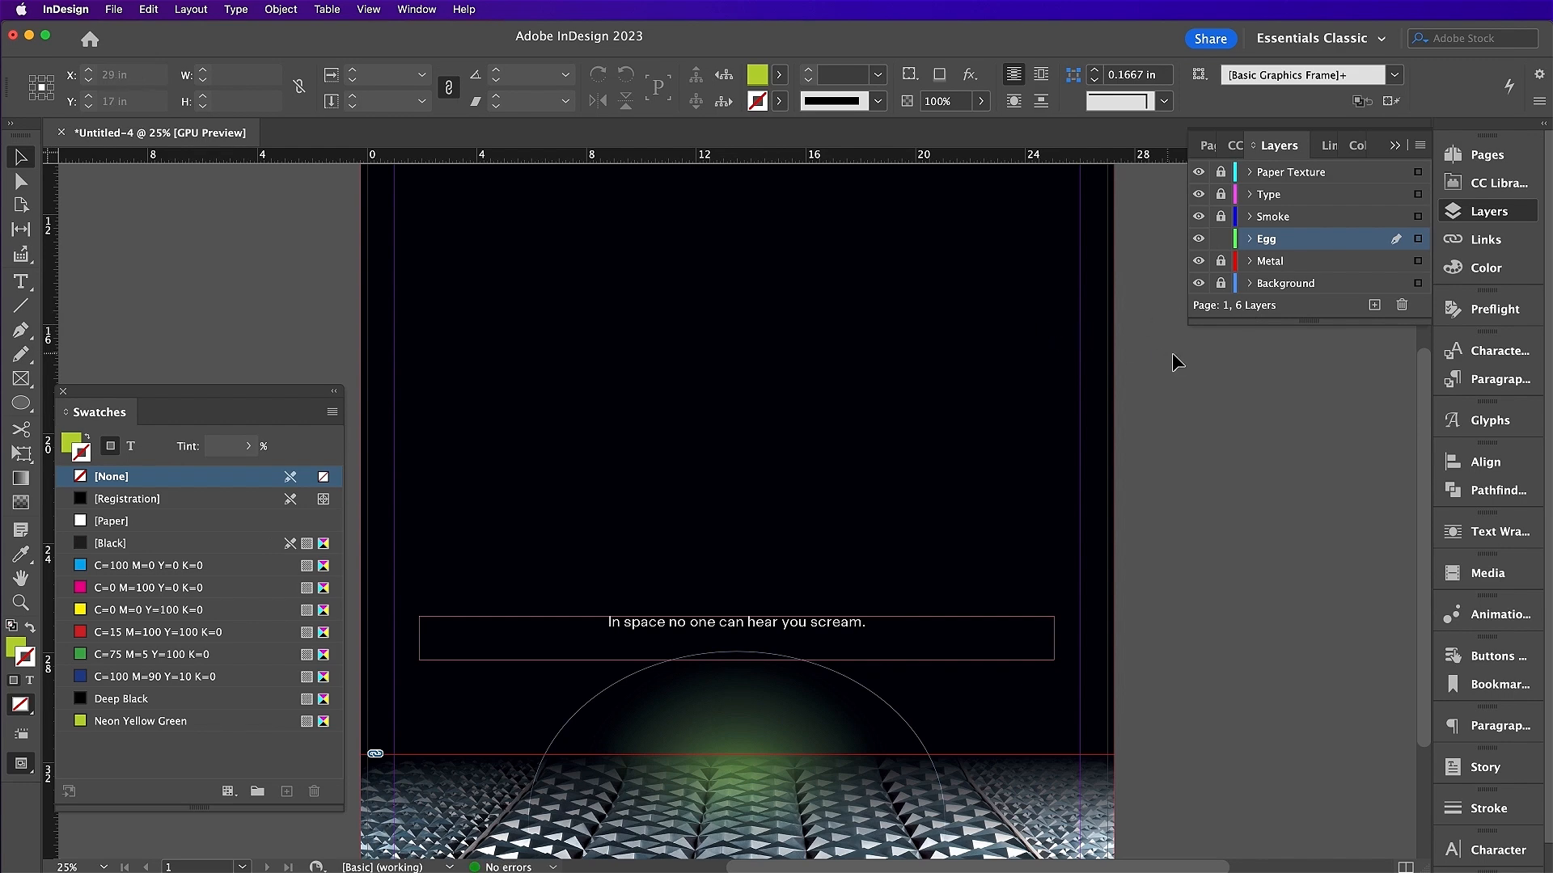
- Place one-green-chicken-egg-isolated-on-white-background.psd in a frame about 15.4 by 23.1 in, centered between the title and the metal floor
key(super+d)
key(Return)
drag(534, 184, 958, 477)
drag(861, 383, 861, 412)
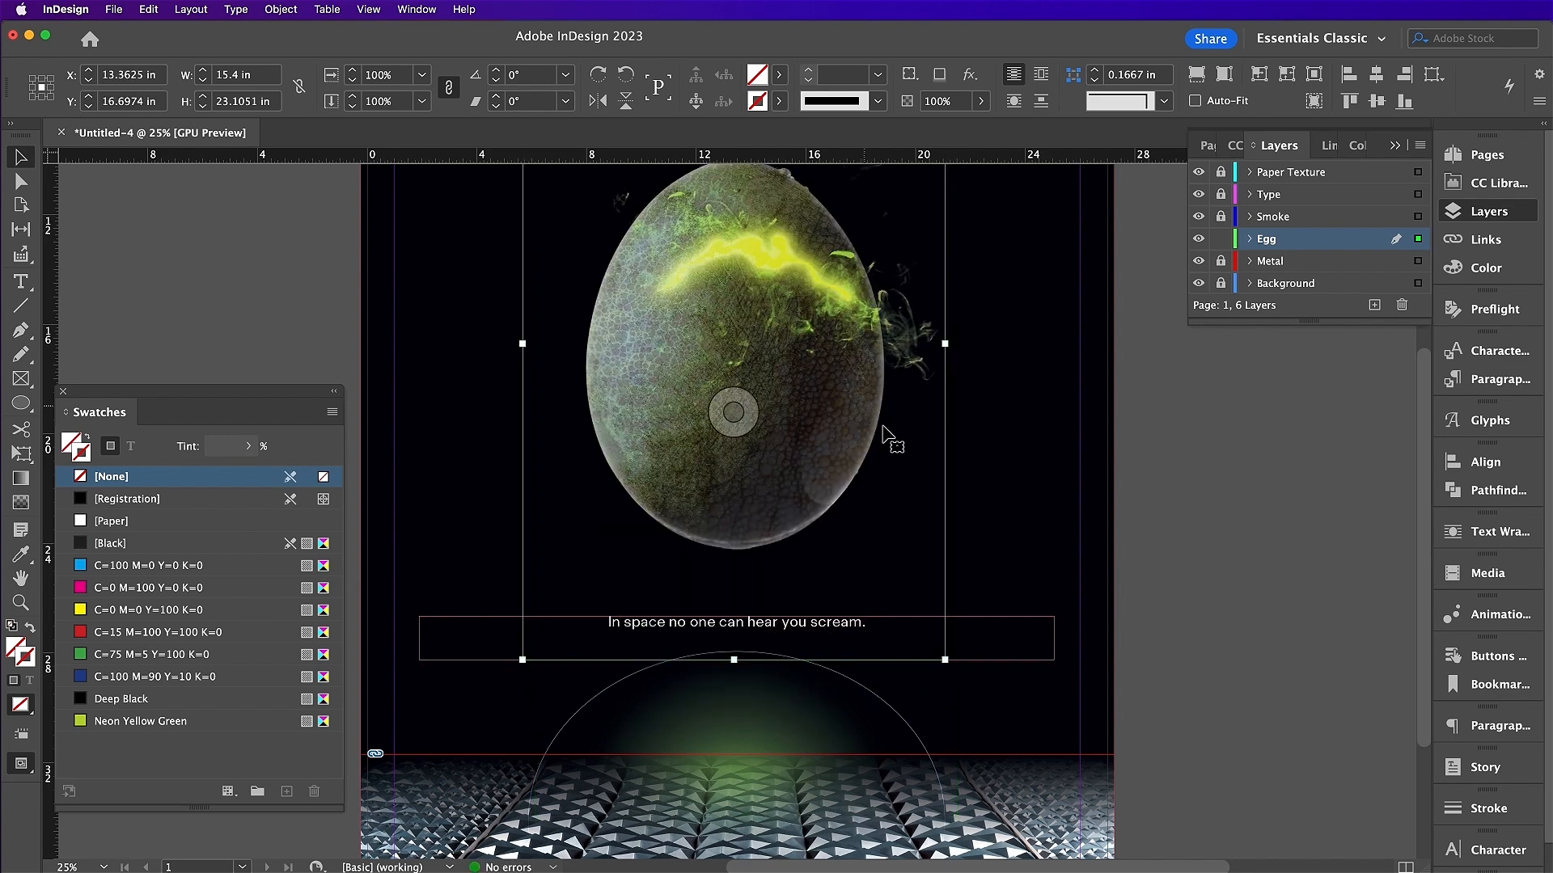
key(super+minus)
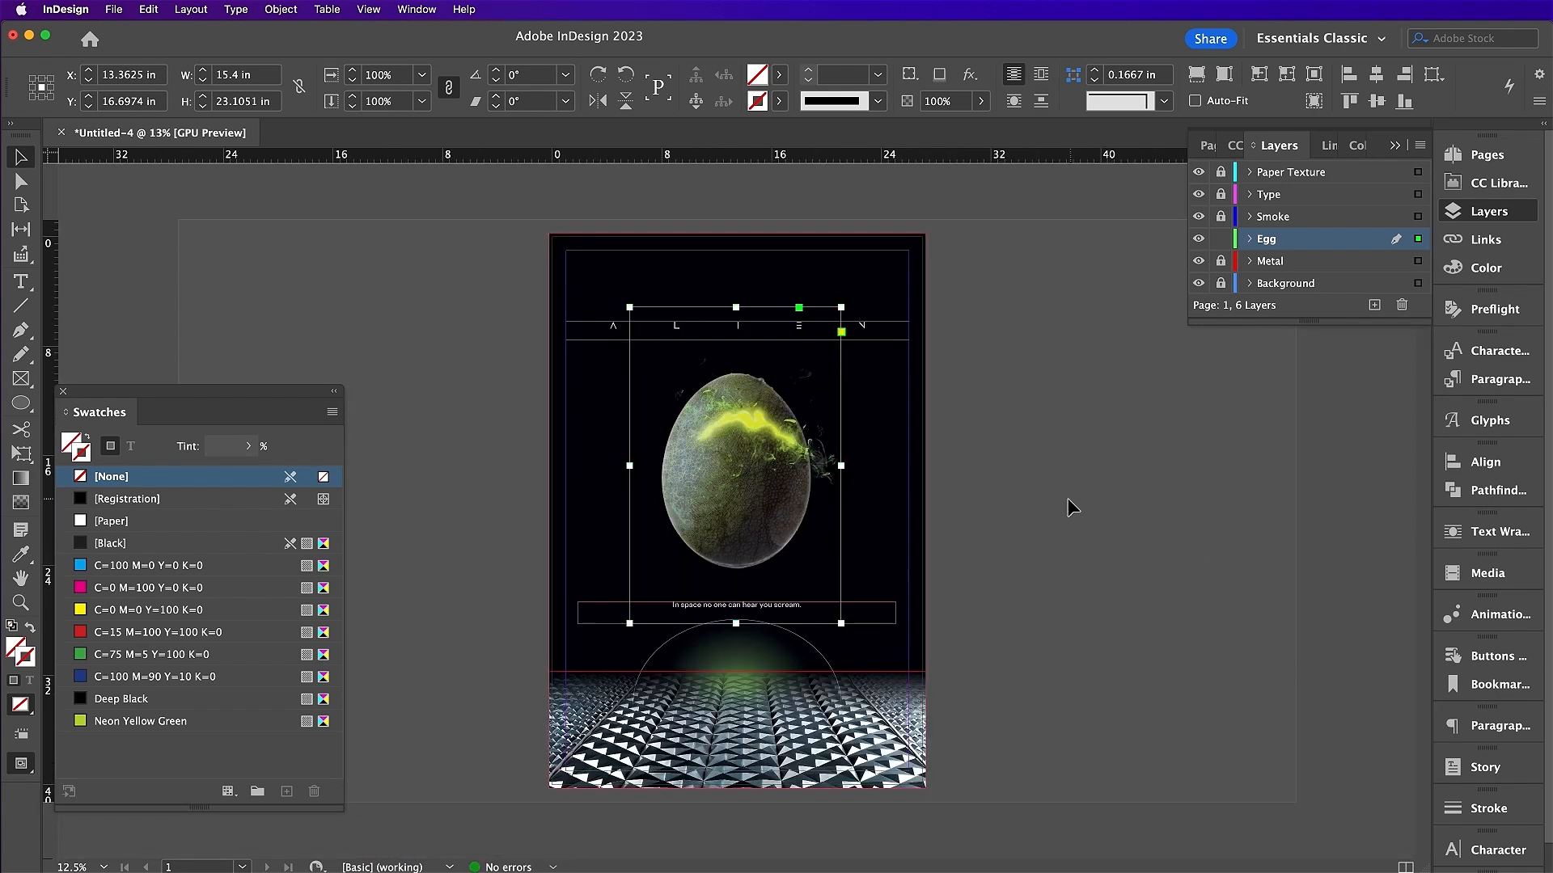
click(1051, 512)
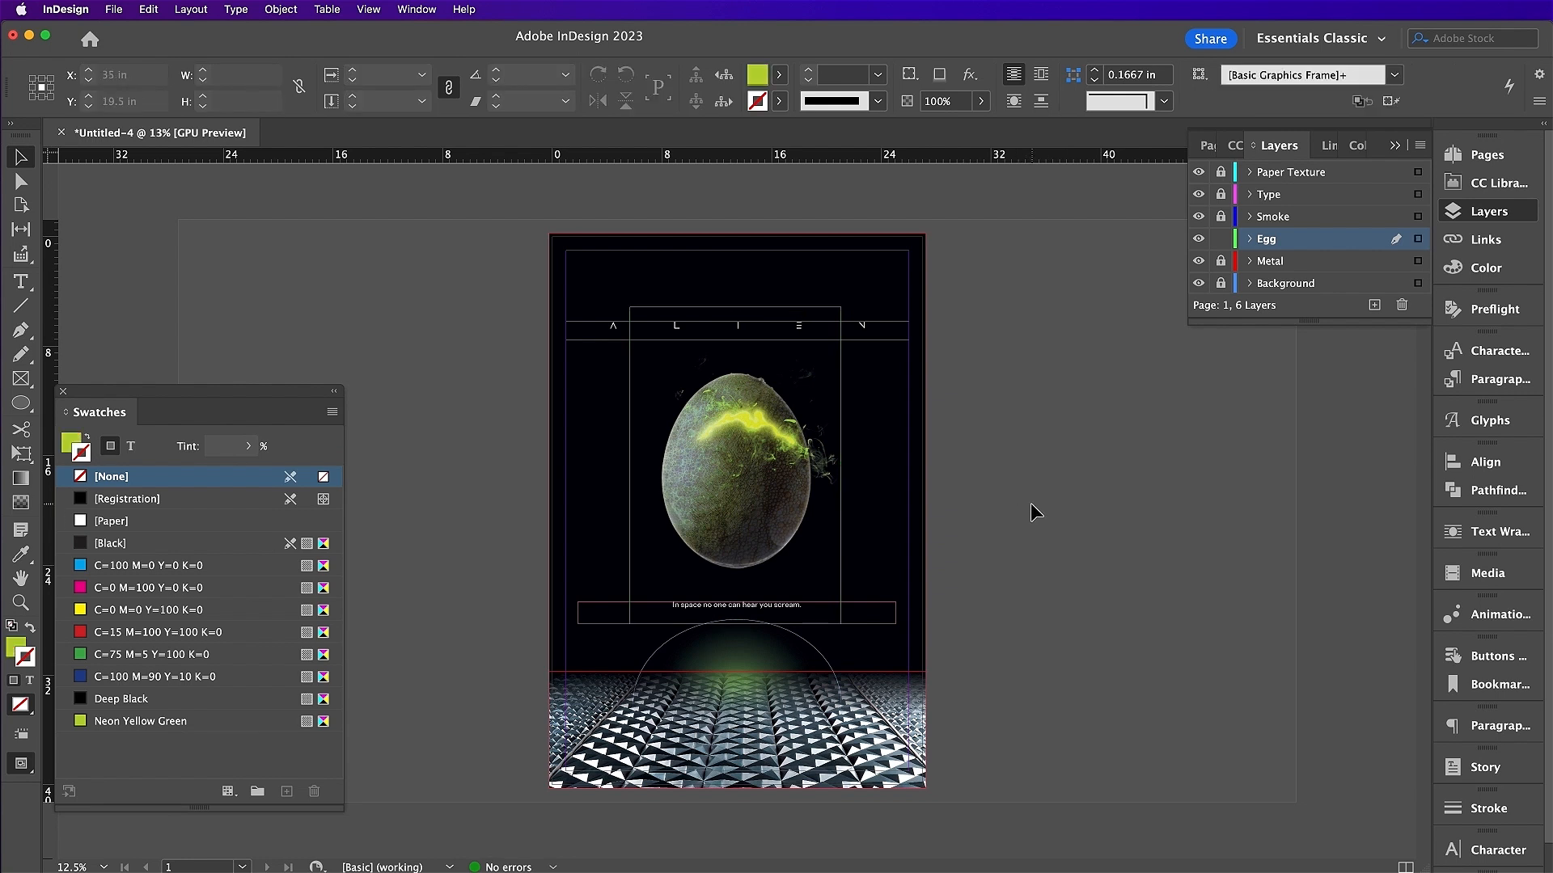
- Hide the frame edges and check the placed egg image's link information
click(368, 9)
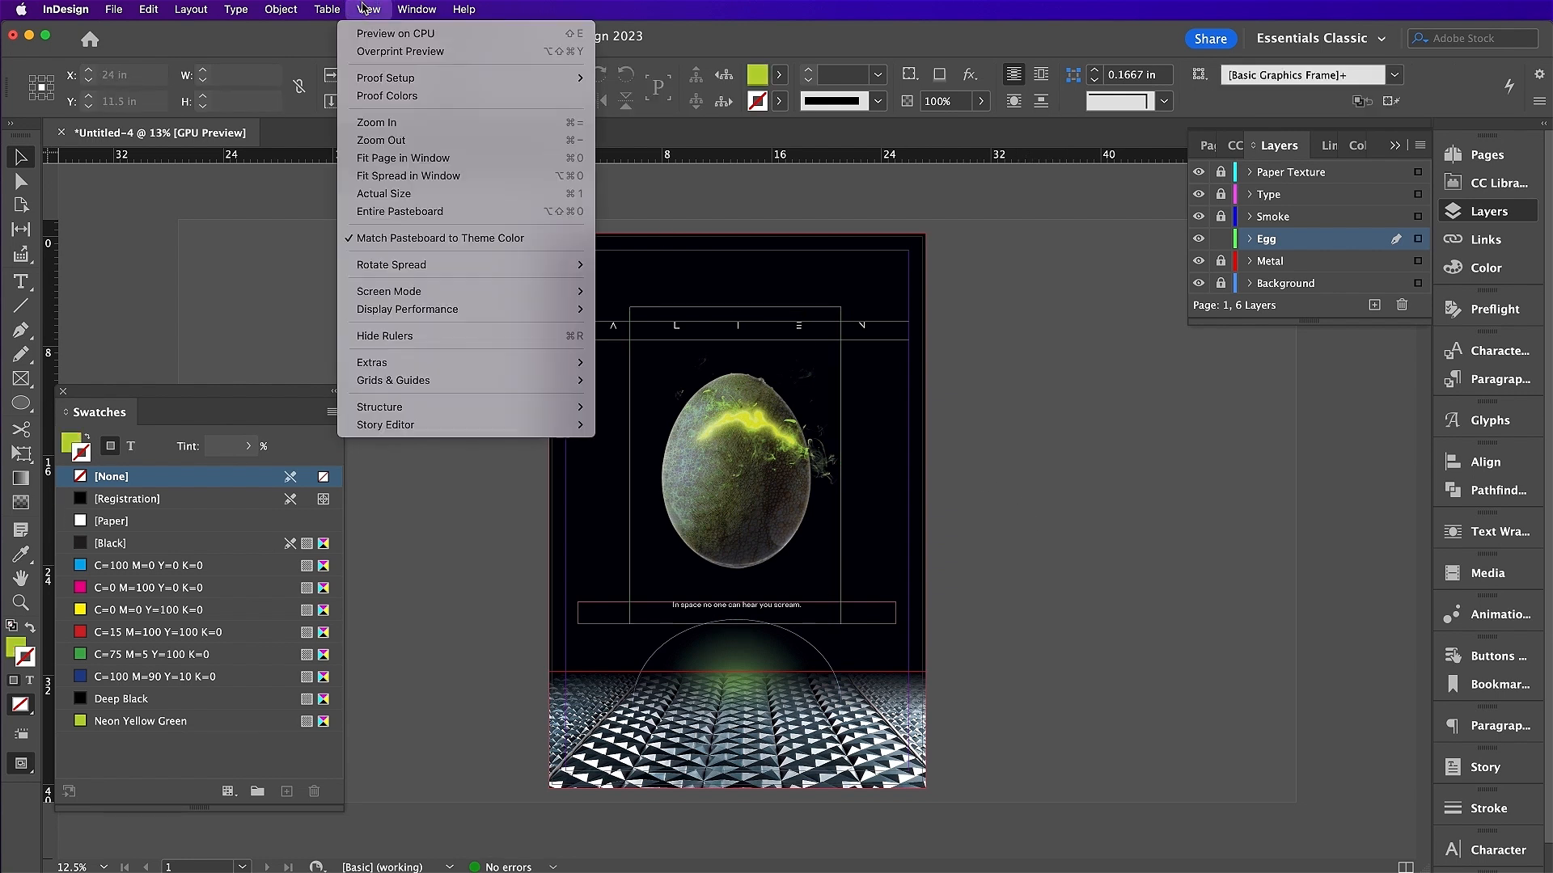
mouse_move(550, 364)
click(644, 368)
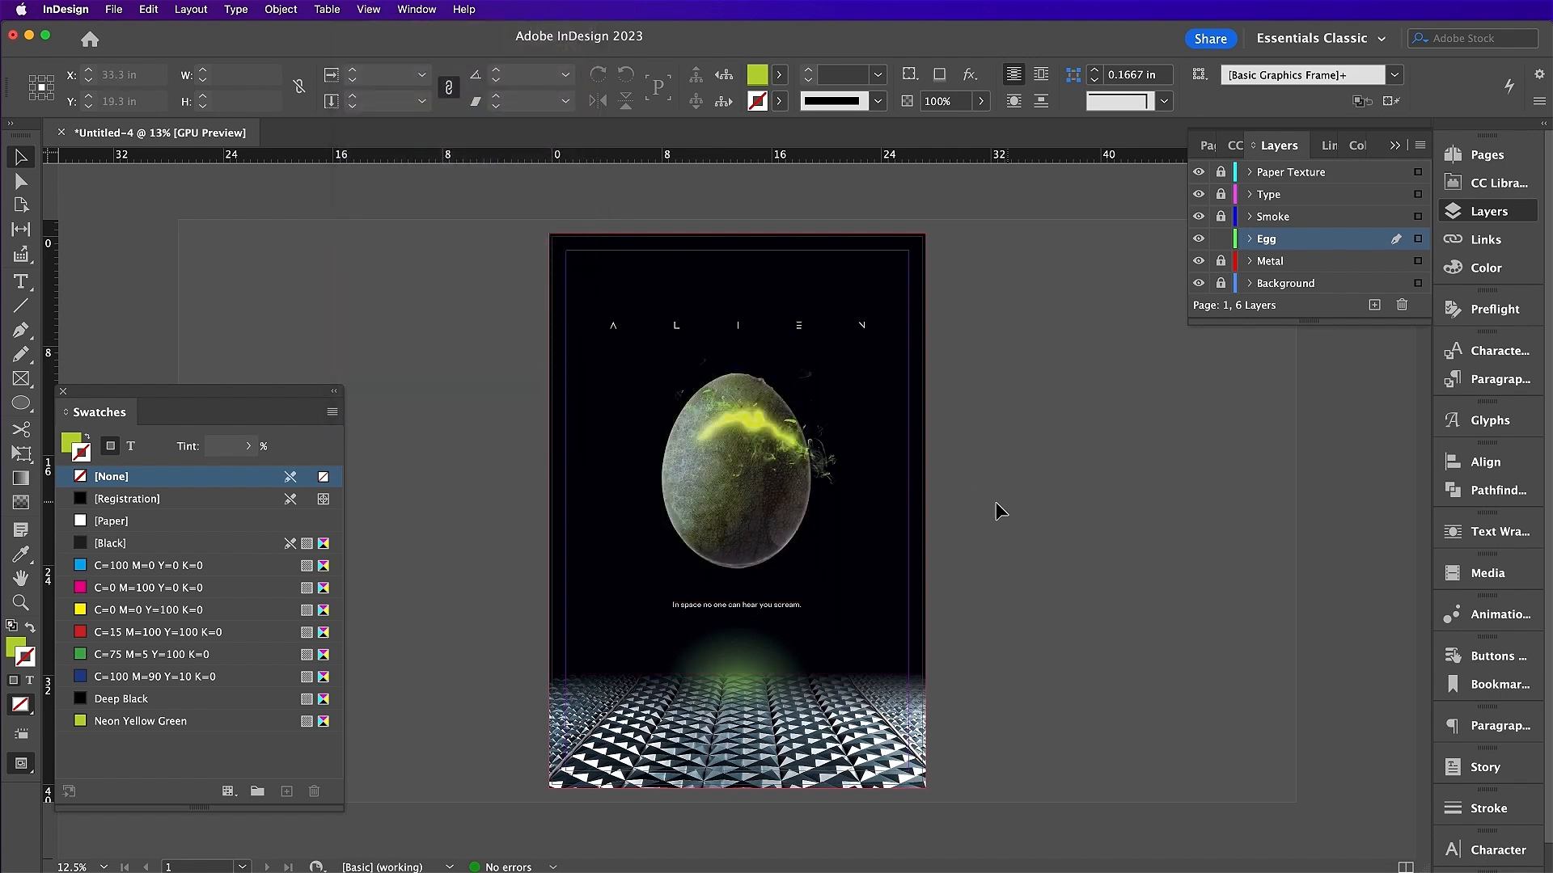
click(806, 515)
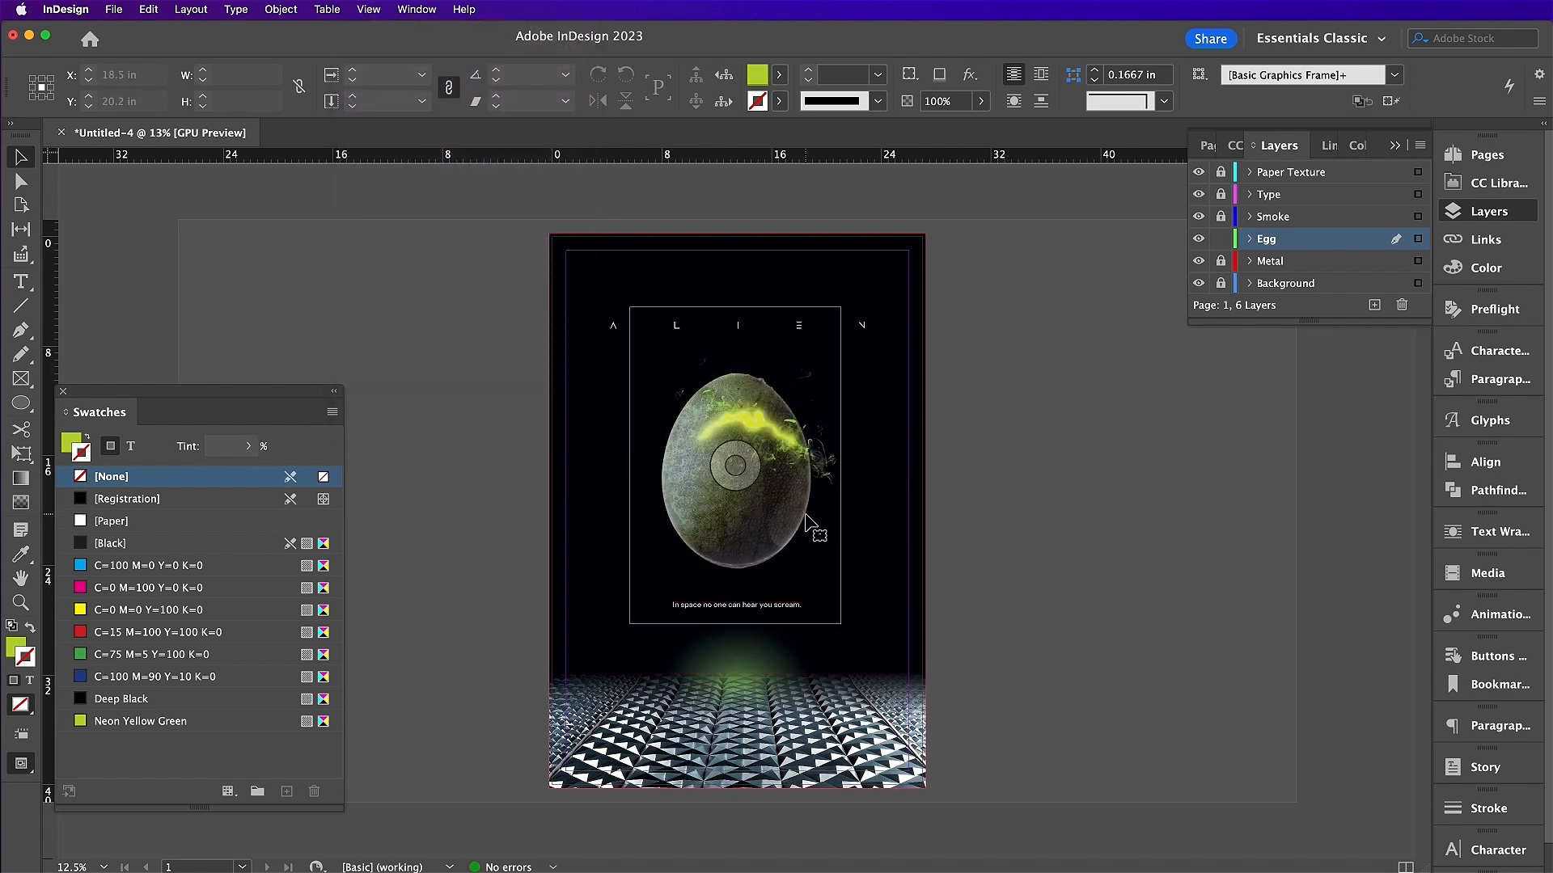
click(1491, 241)
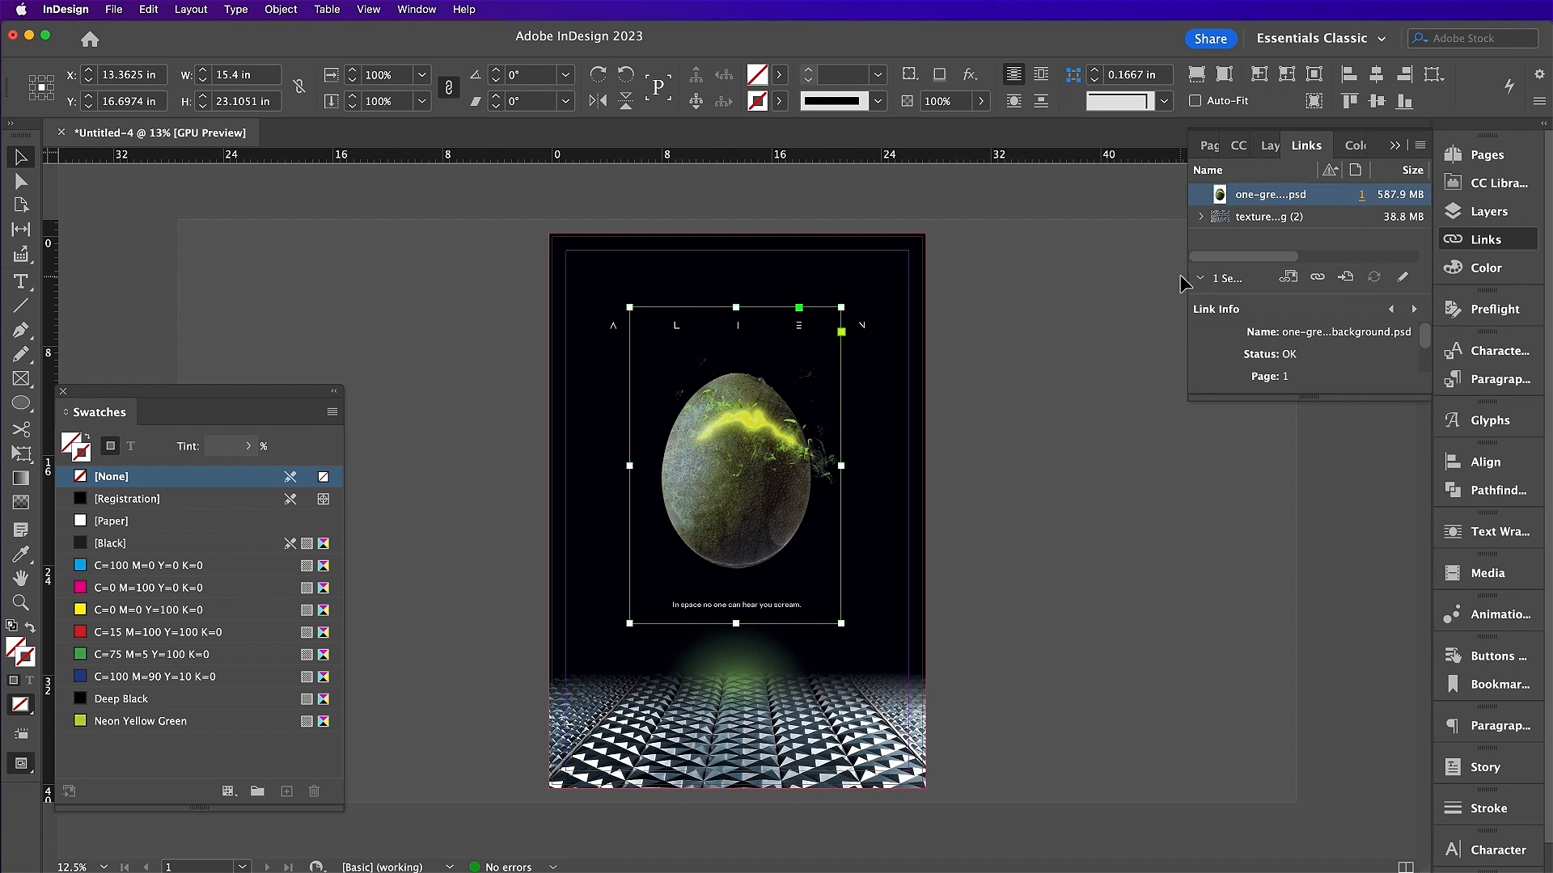
click(1059, 352)
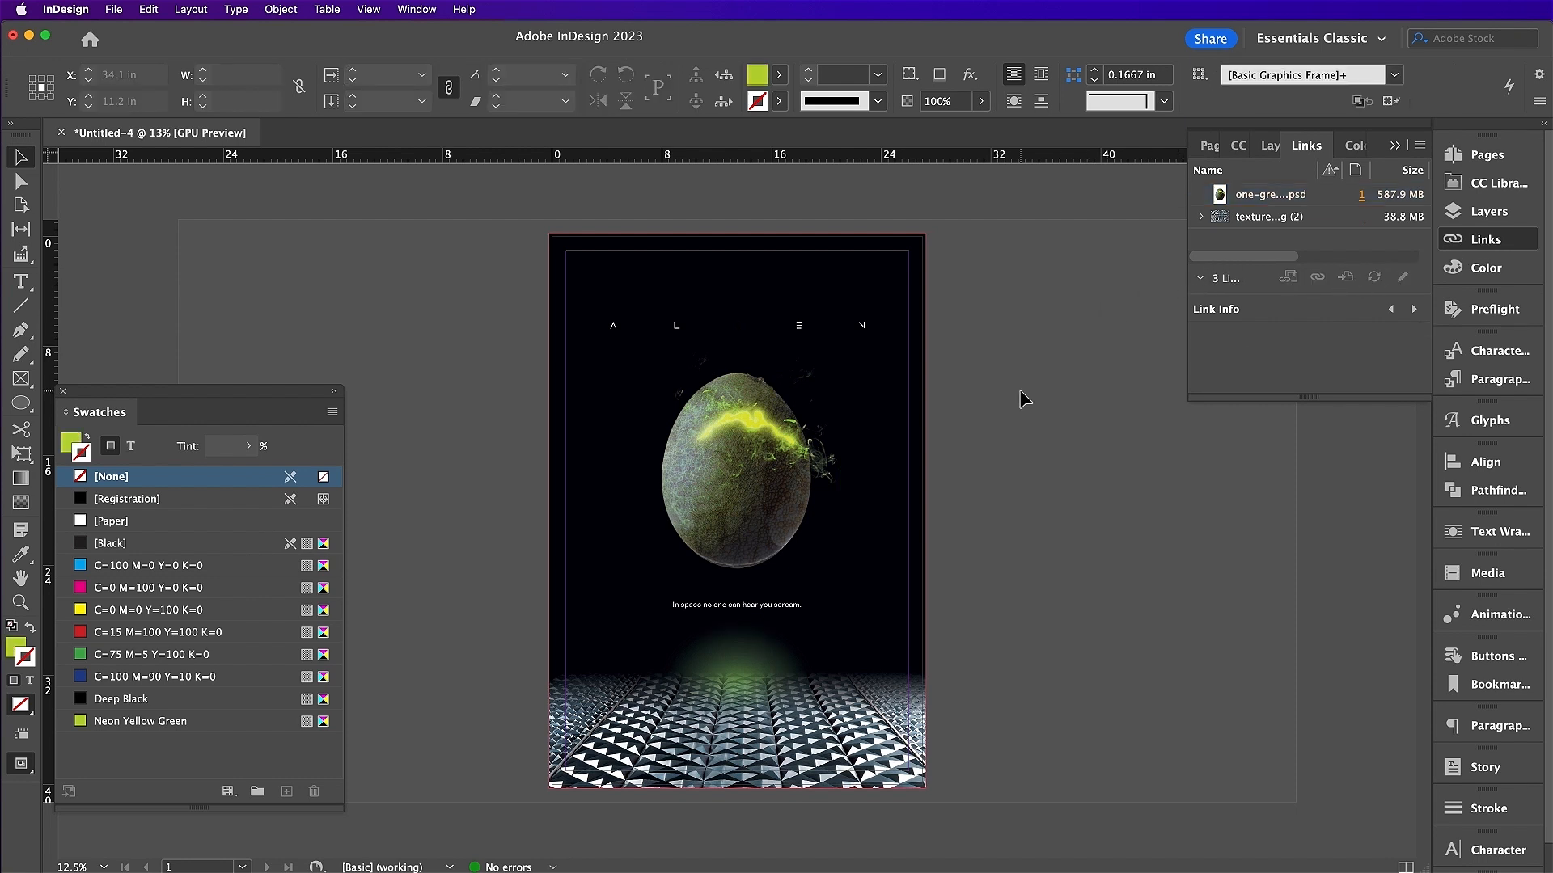
- Open the transparency effects for the egg image and set its opacity to 93%
click(760, 419)
click(291, 13)
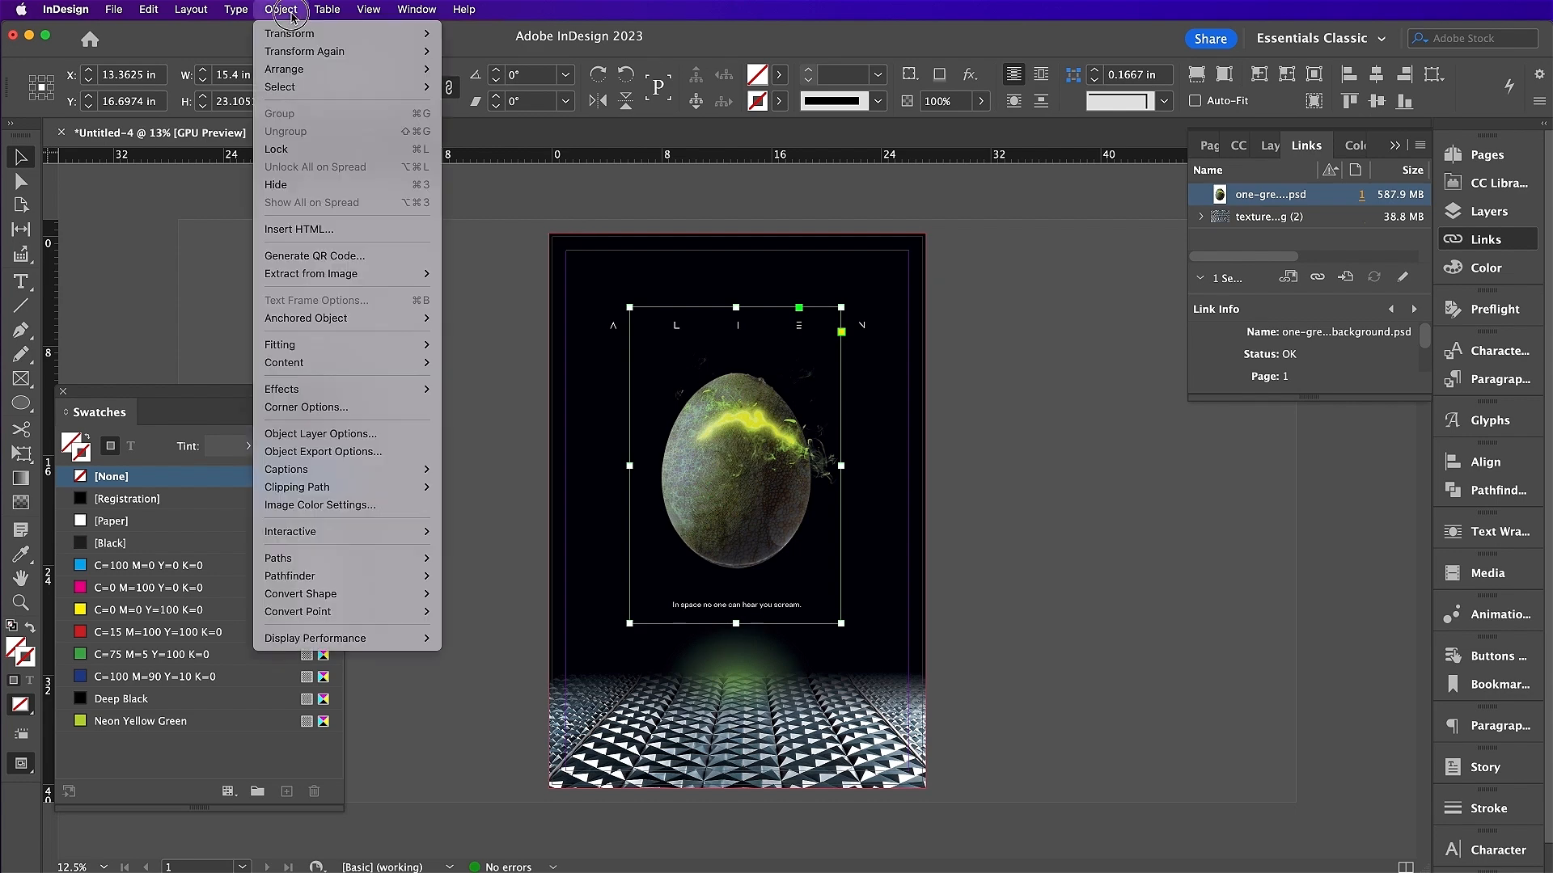
mouse_move(391, 398)
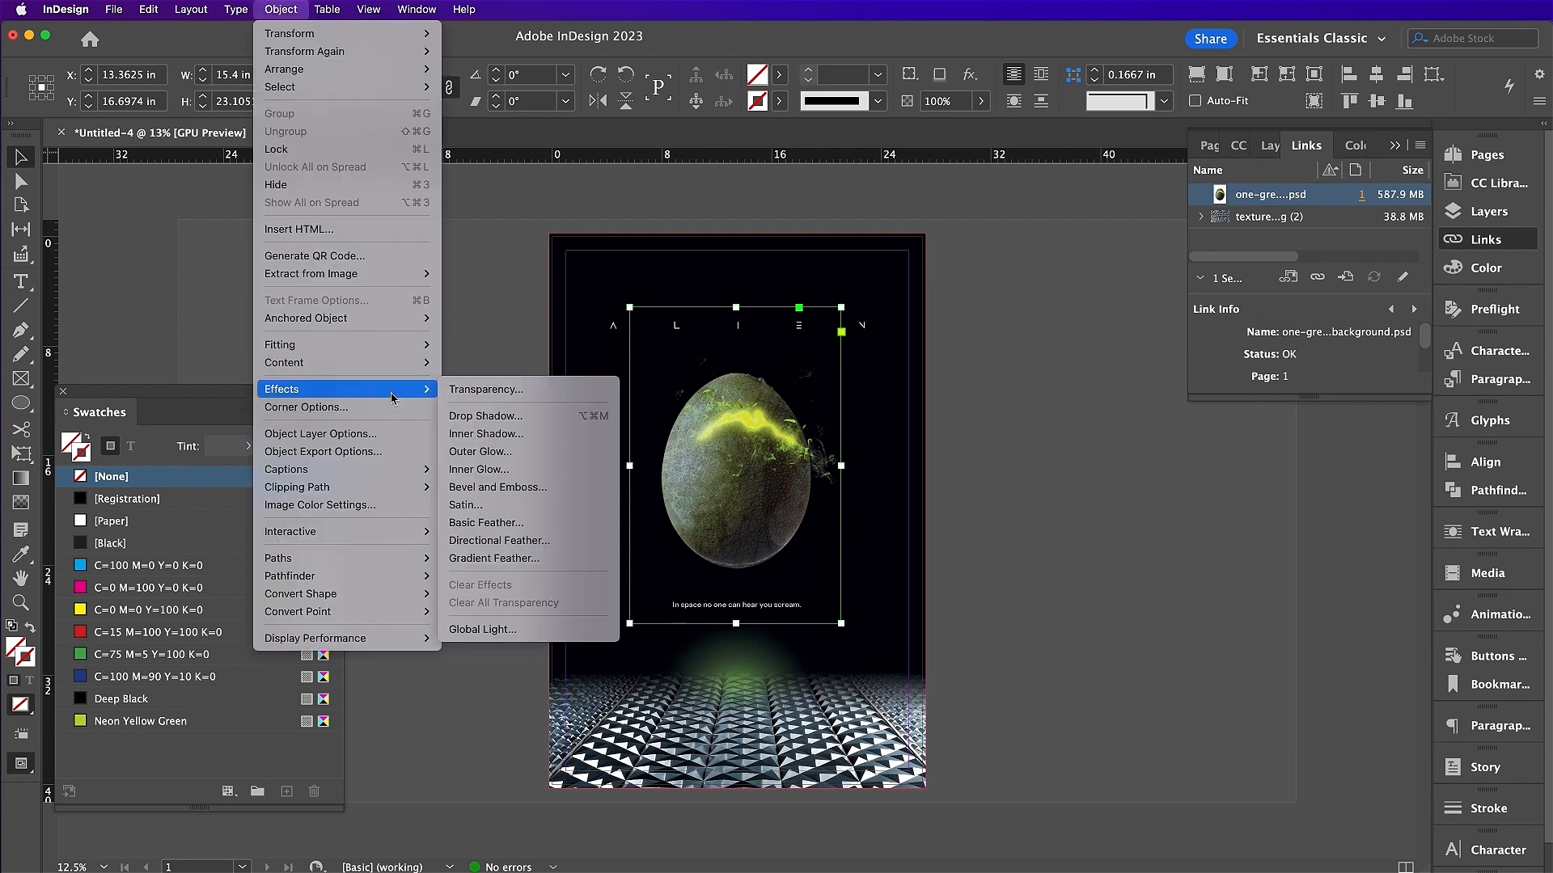
click(484, 390)
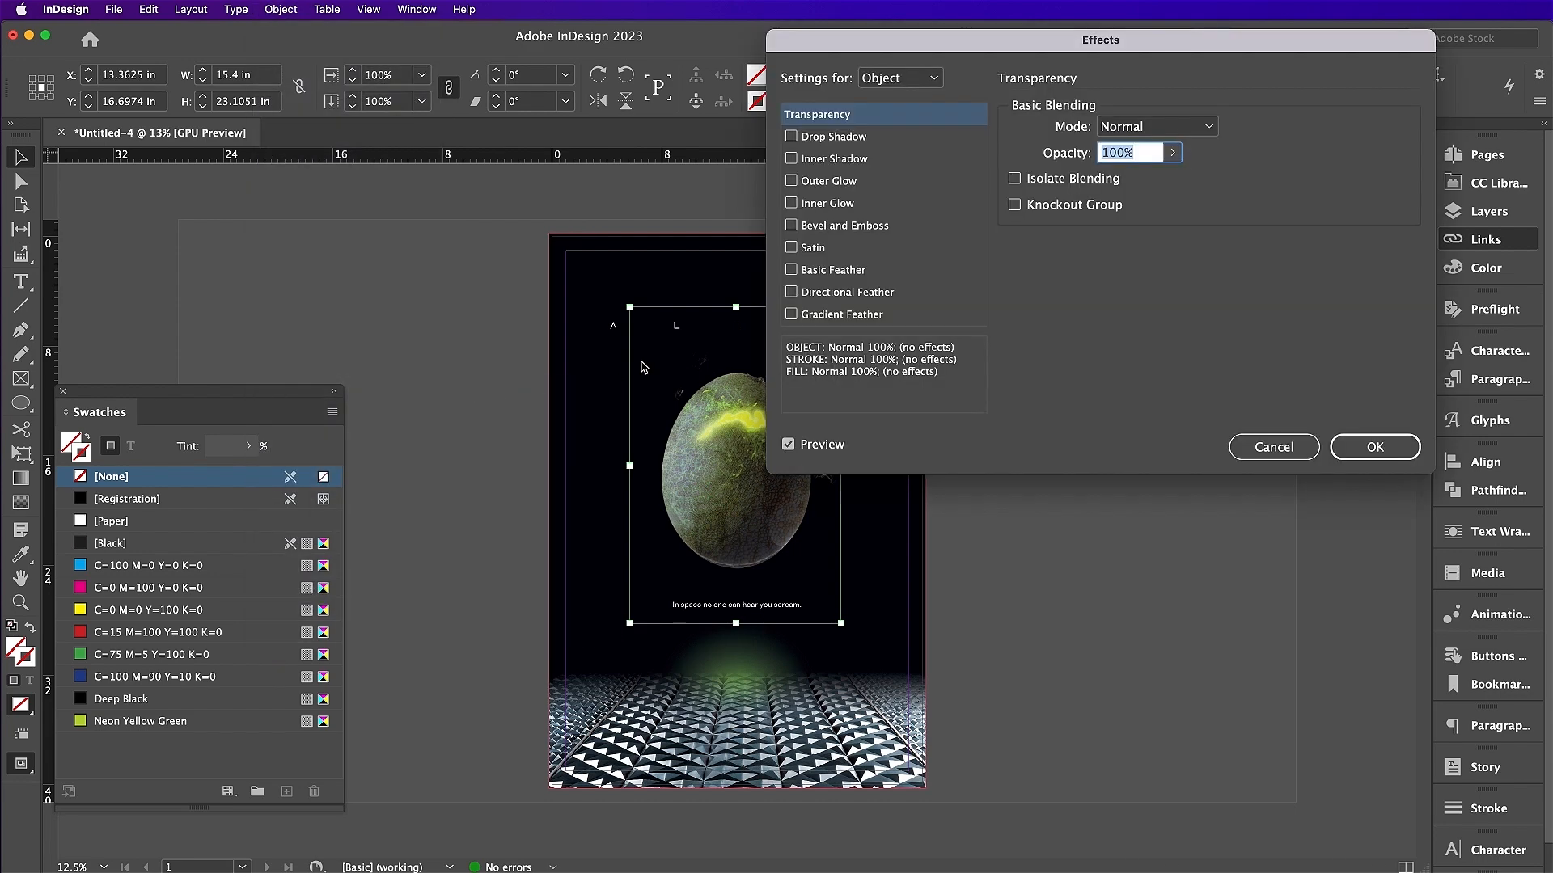
text(93)
- Add an Inner Glow to the egg in Multiply mode with the Deep Black swatch at 97% opacity
click(832, 208)
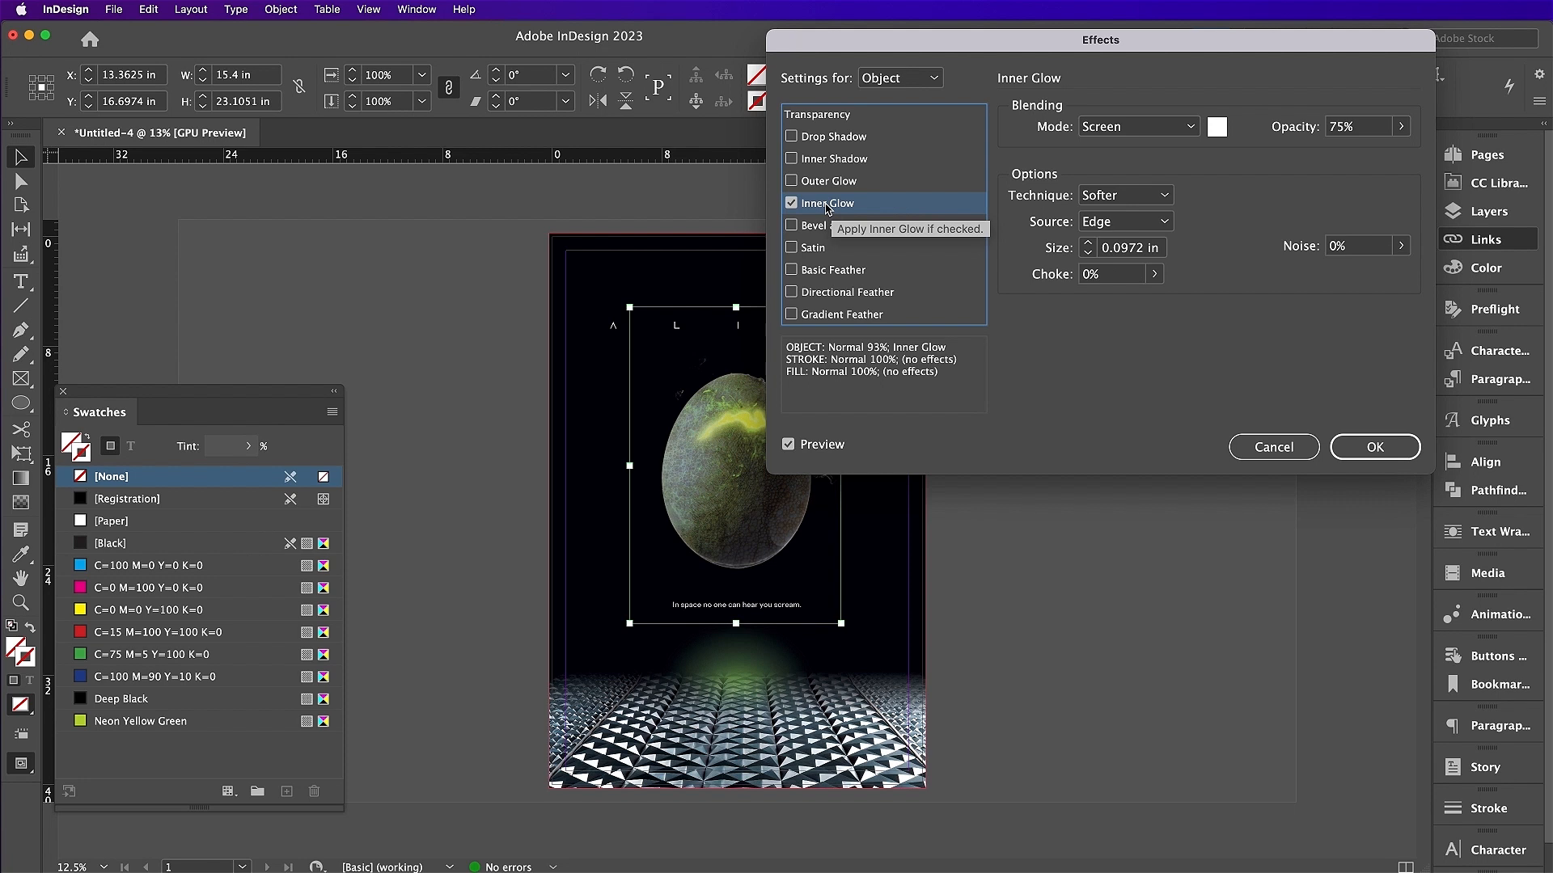
click(1108, 127)
click(1113, 176)
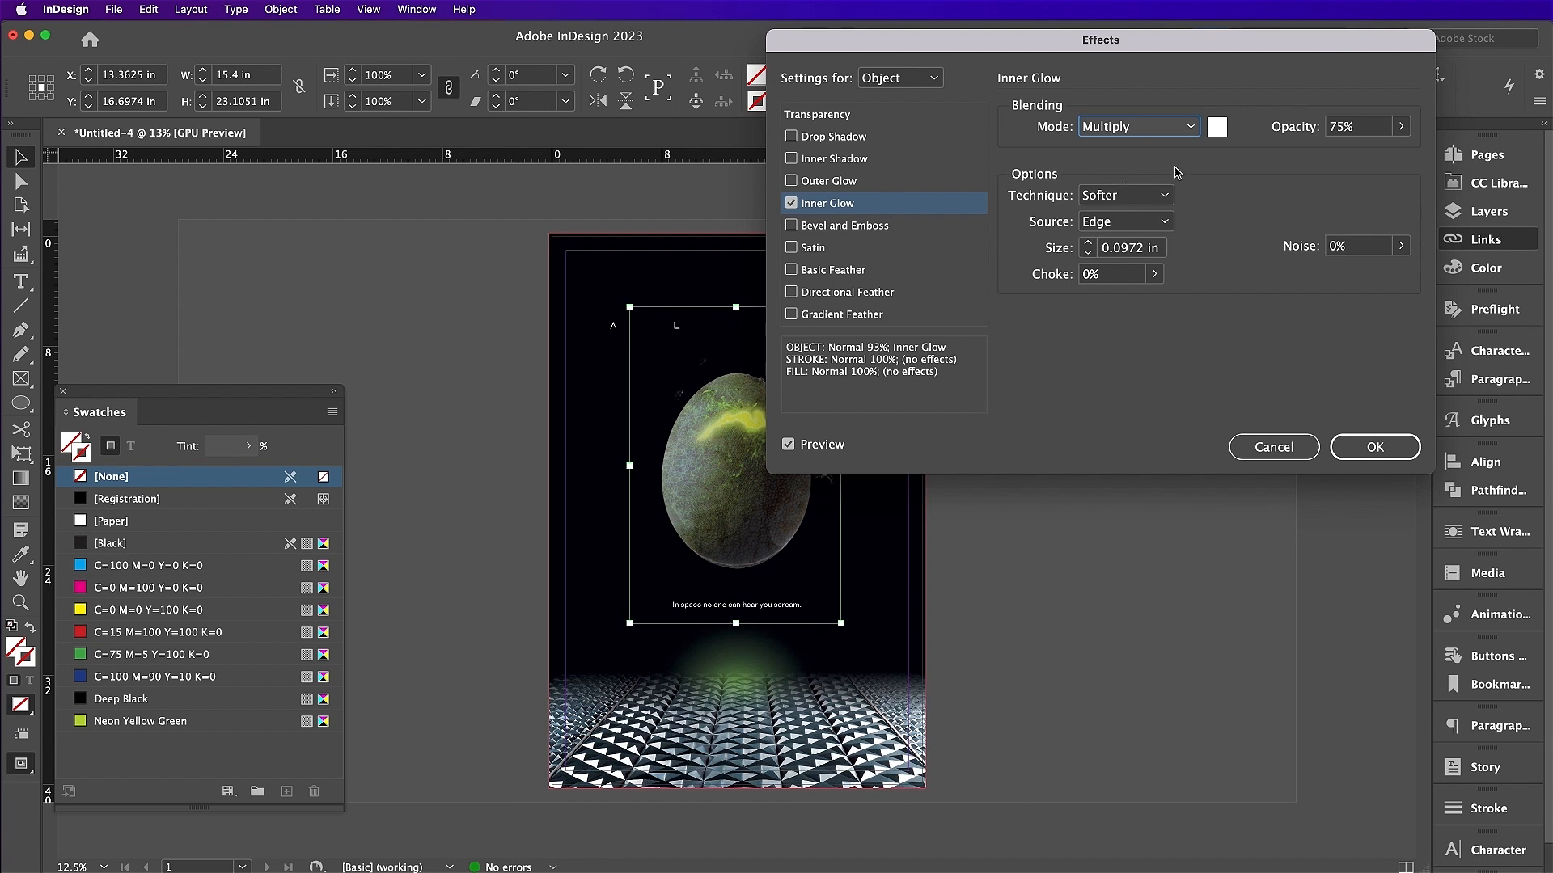
click(1218, 128)
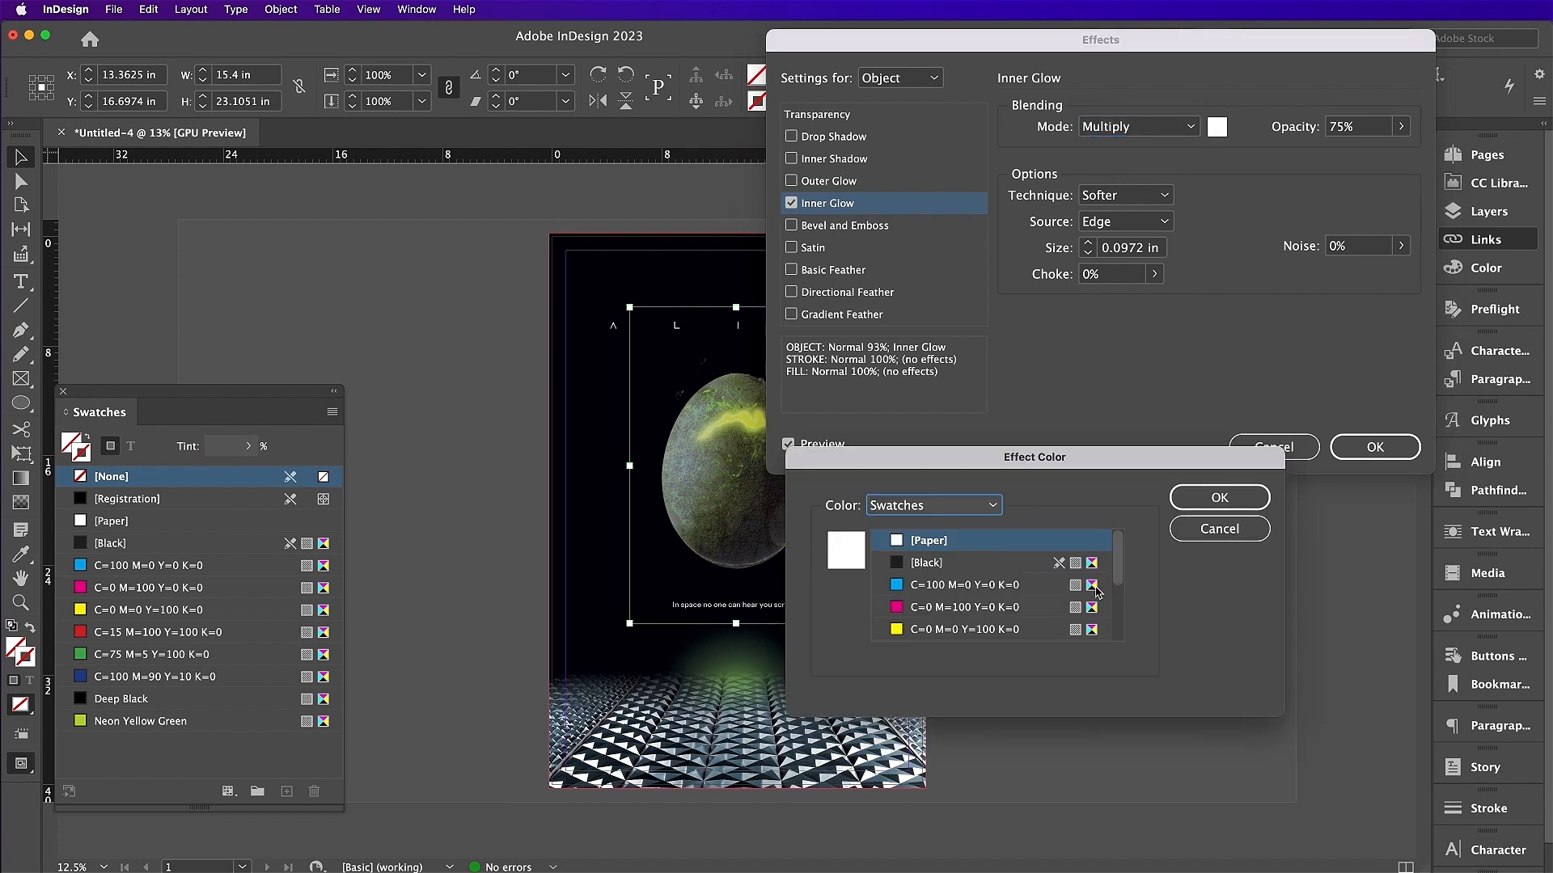
scroll(1084, 597, down, 5)
click(1001, 604)
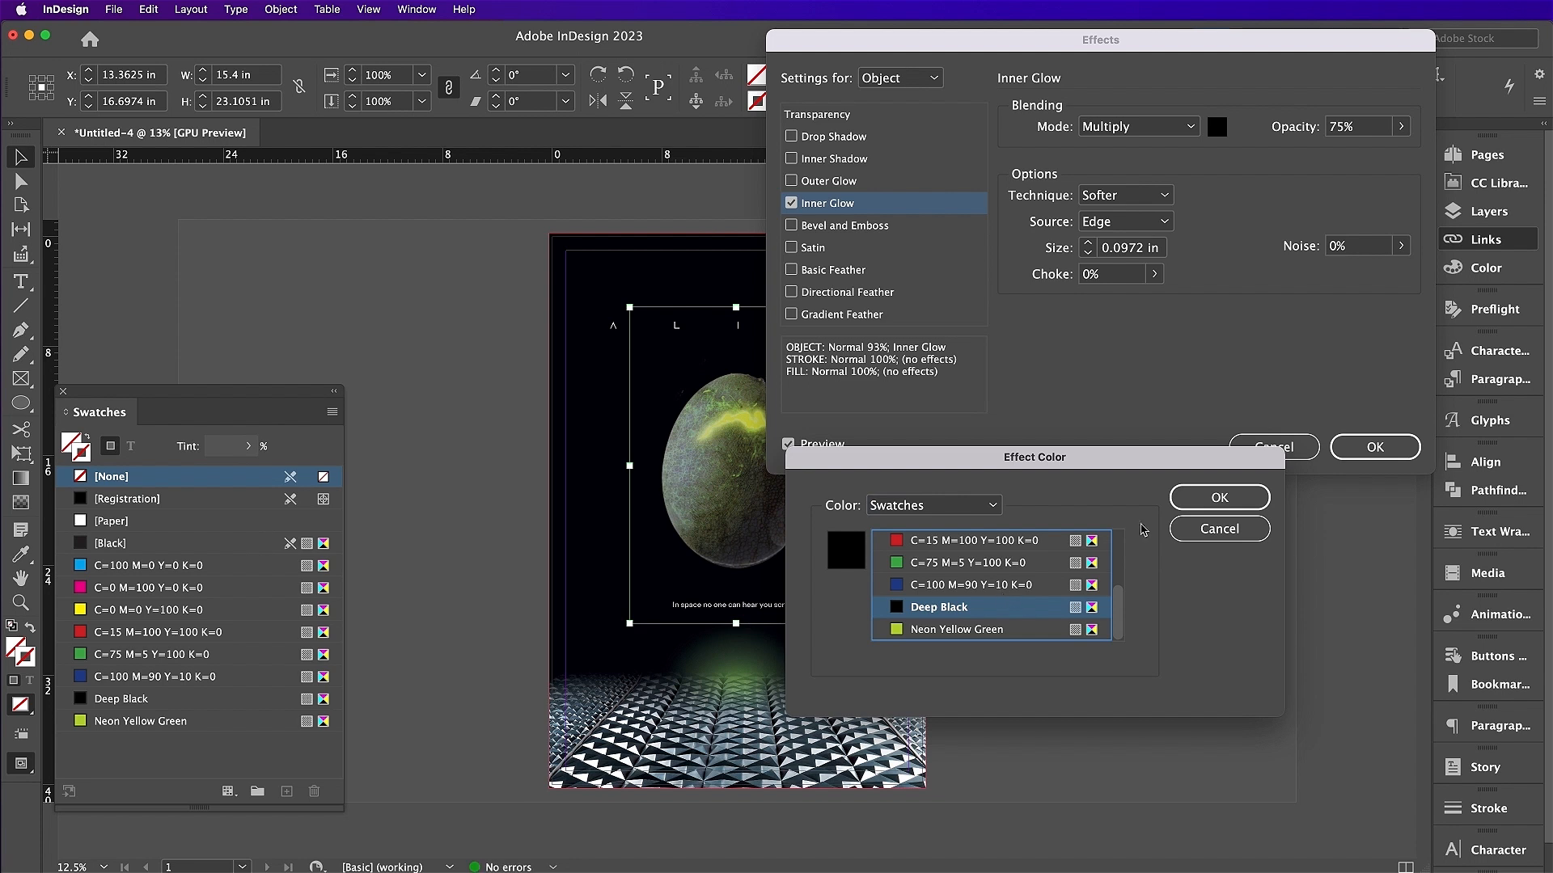
click(1188, 503)
double_click(1346, 127)
text(97)
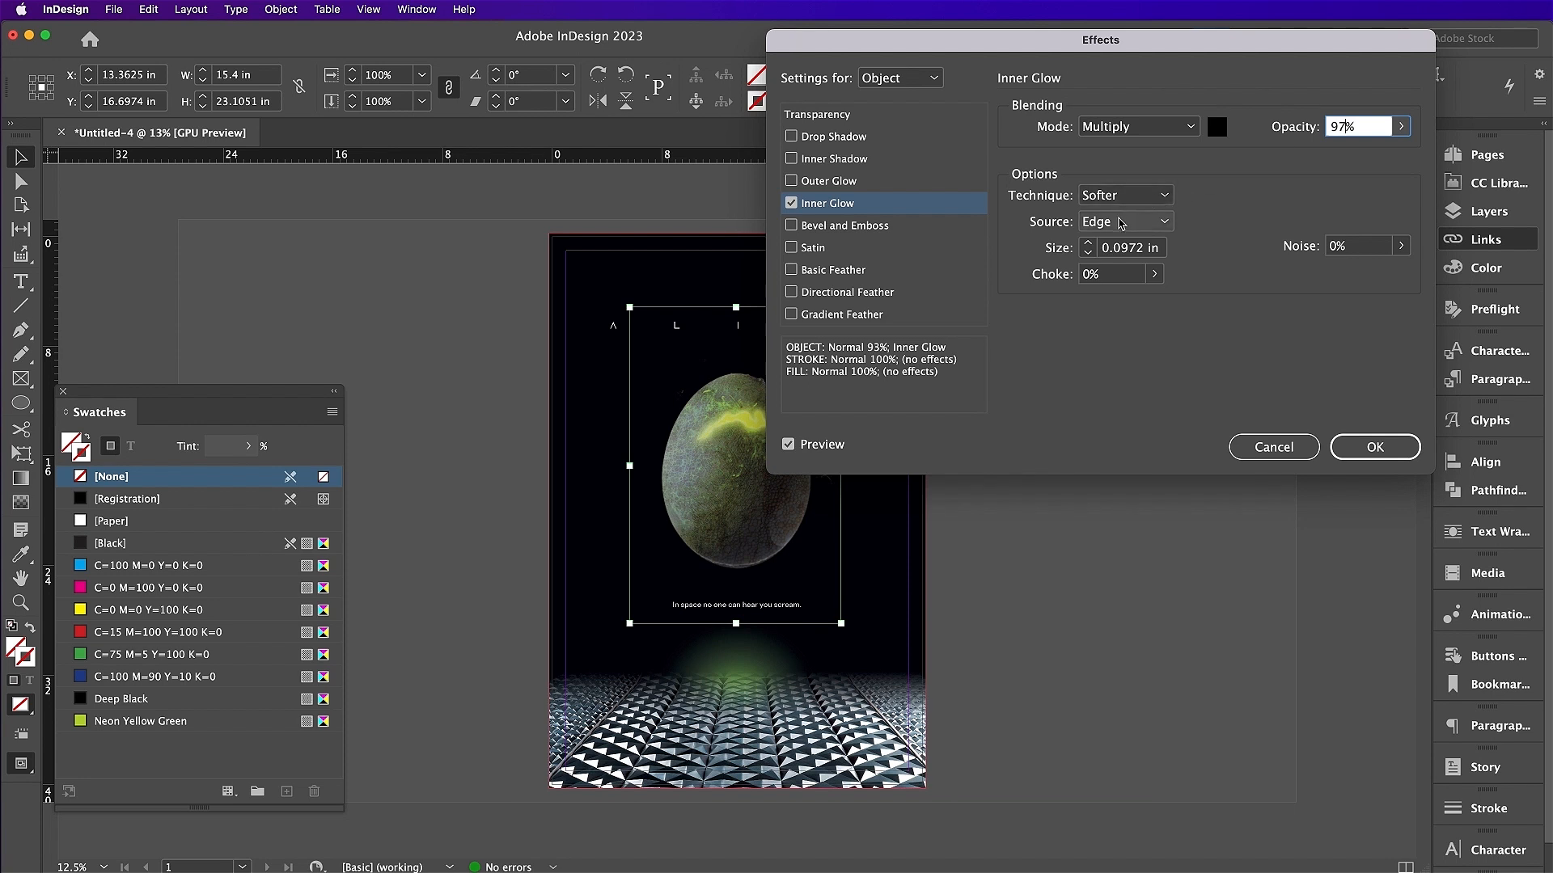
- Set the inner glow's size to 1 in, choke to 15% and noise to 9%
click(1088, 243)
click(1087, 243)
click(1088, 244)
double_click(1120, 247)
text(1)
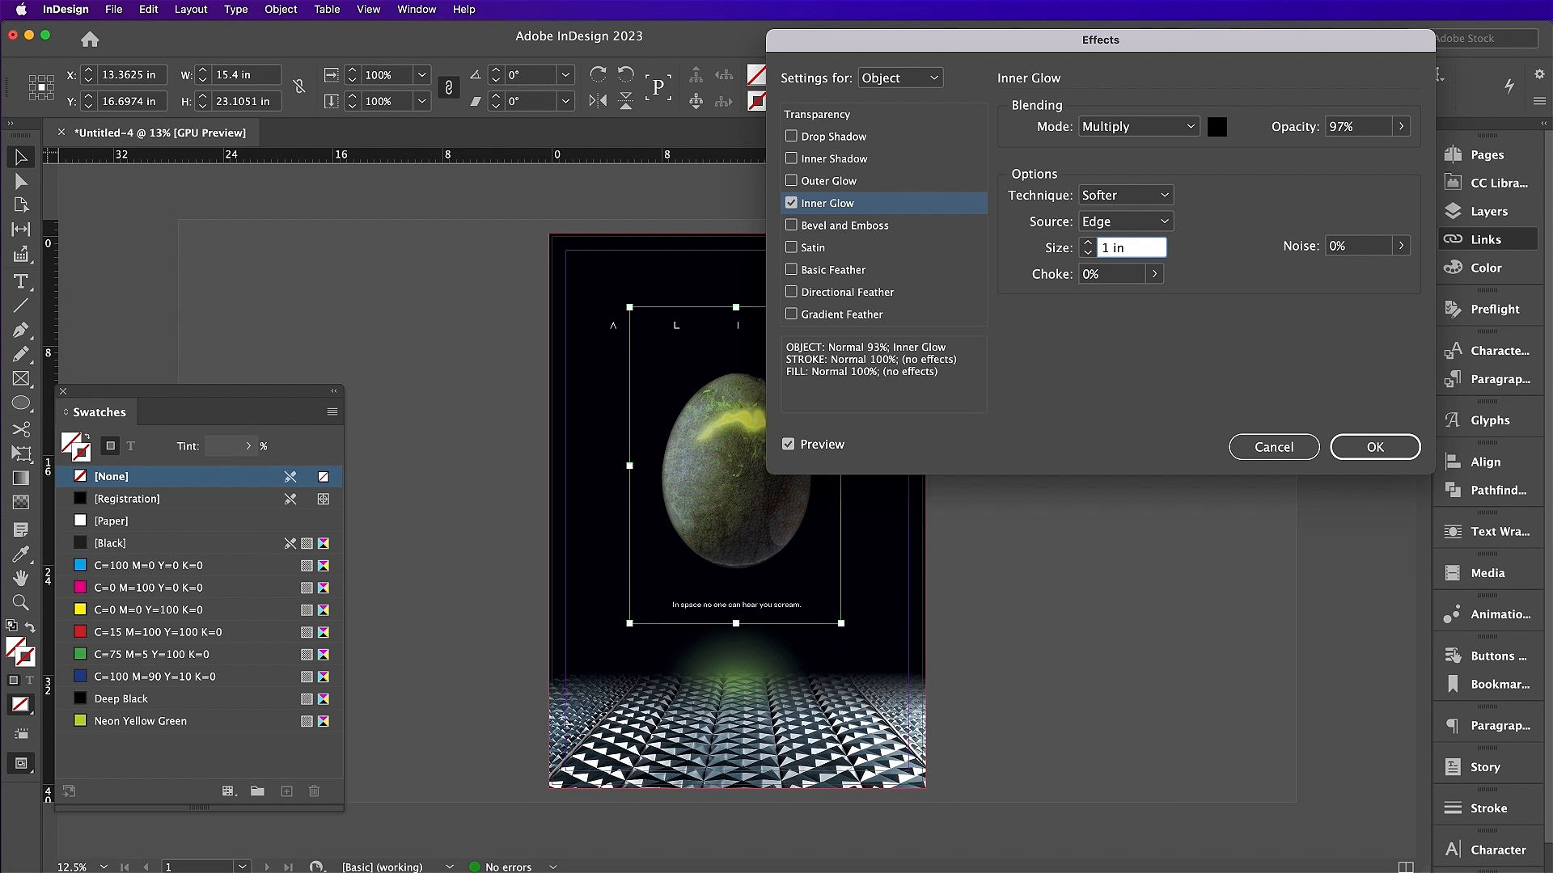
double_click(1090, 275)
text(15)
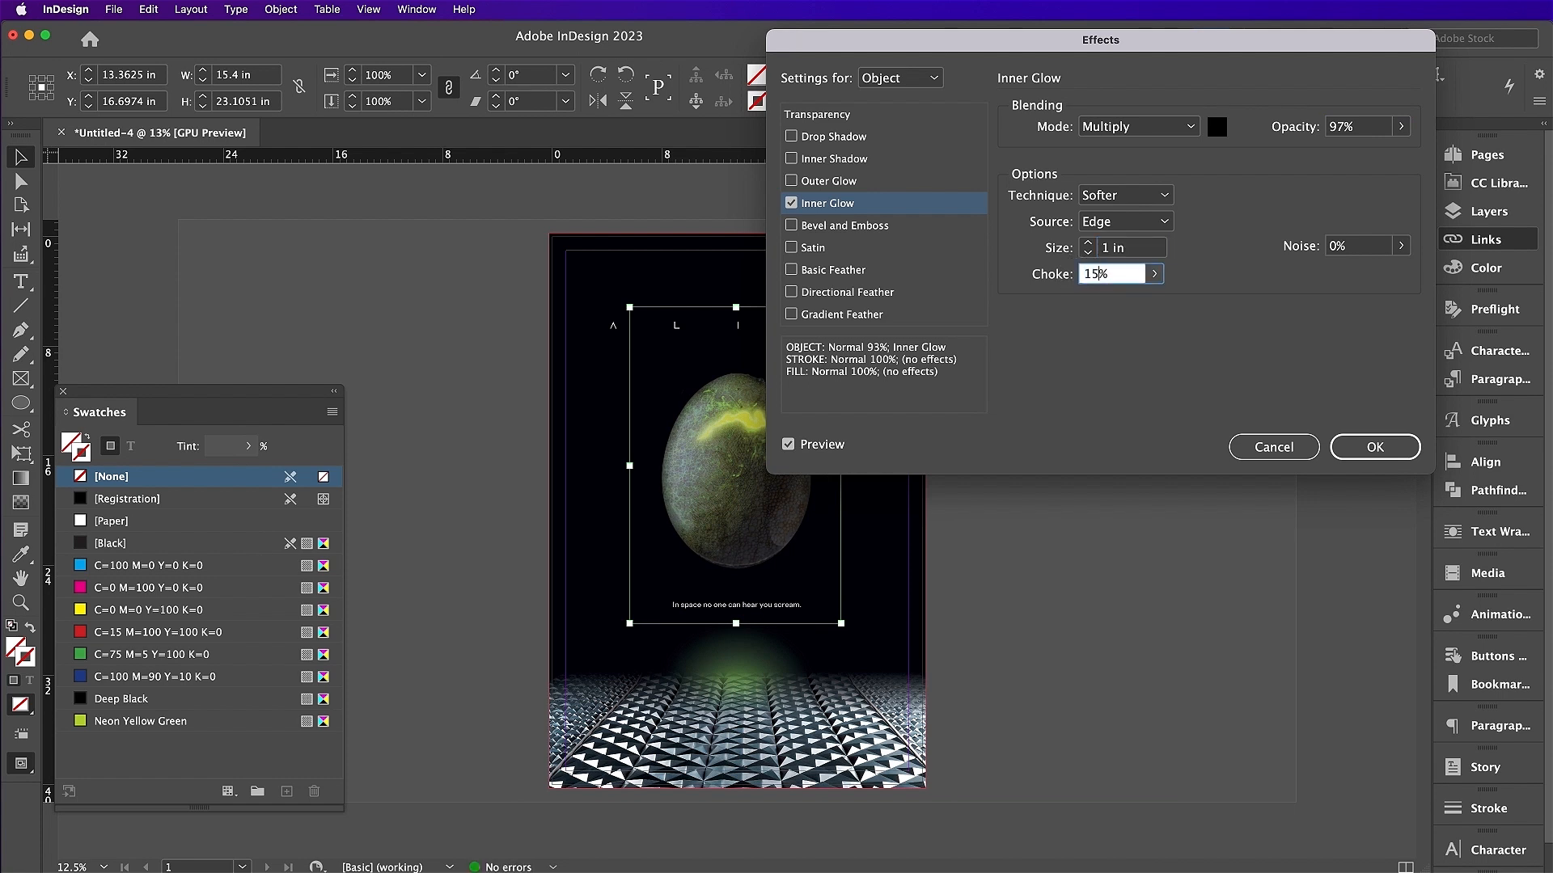
click(1319, 251)
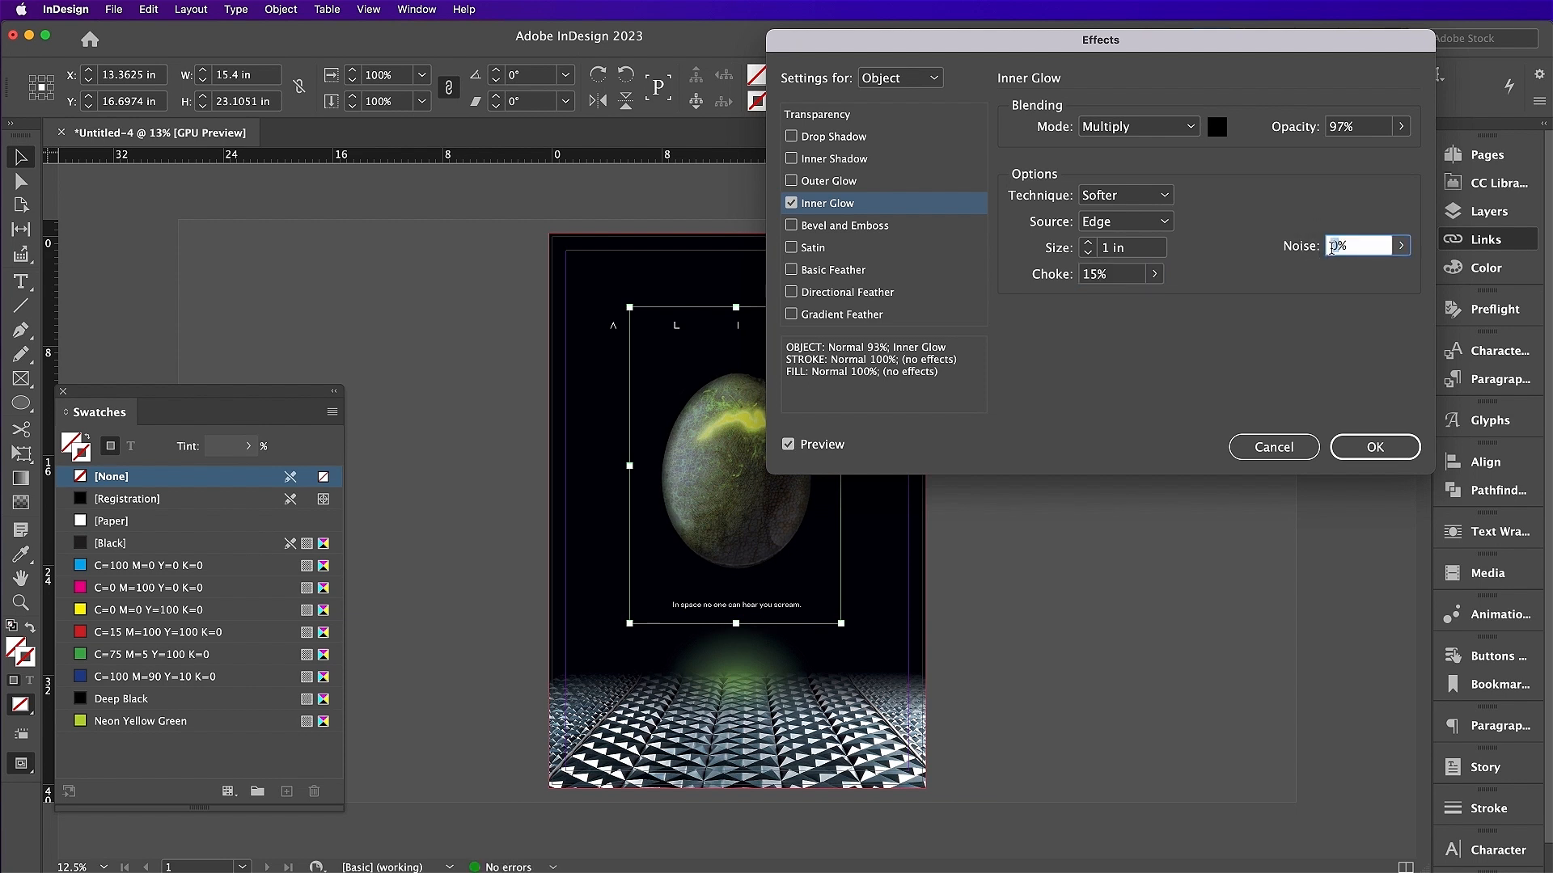
text(9)
- Apply a linear Gradient Feather to the egg with stops at about 52.6% and 80.3% and an angle of 53°
click(900, 316)
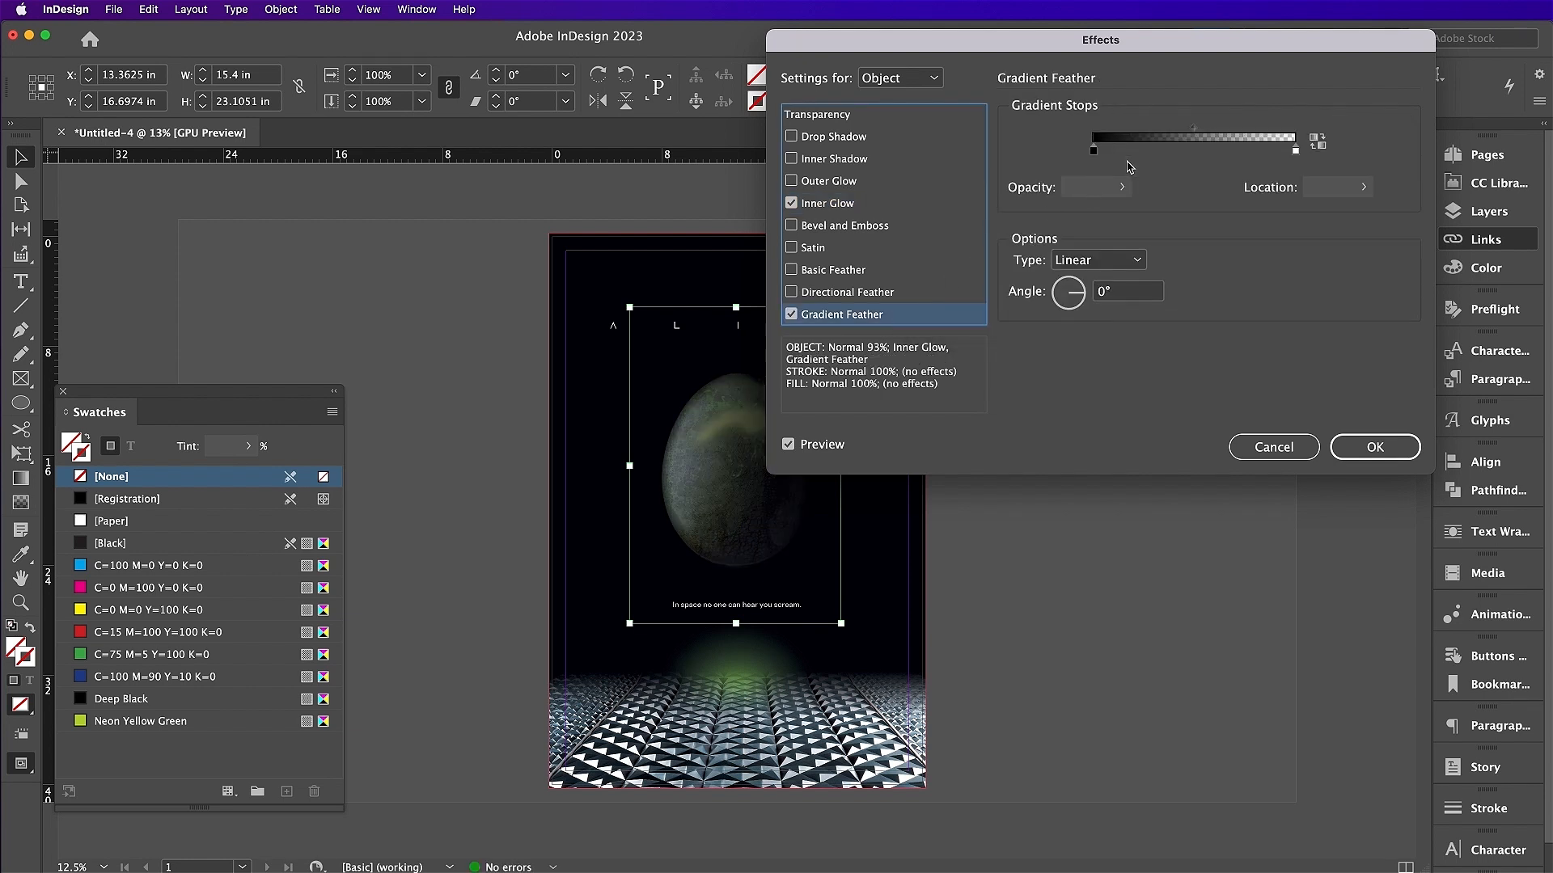
drag(1097, 150, 1200, 155)
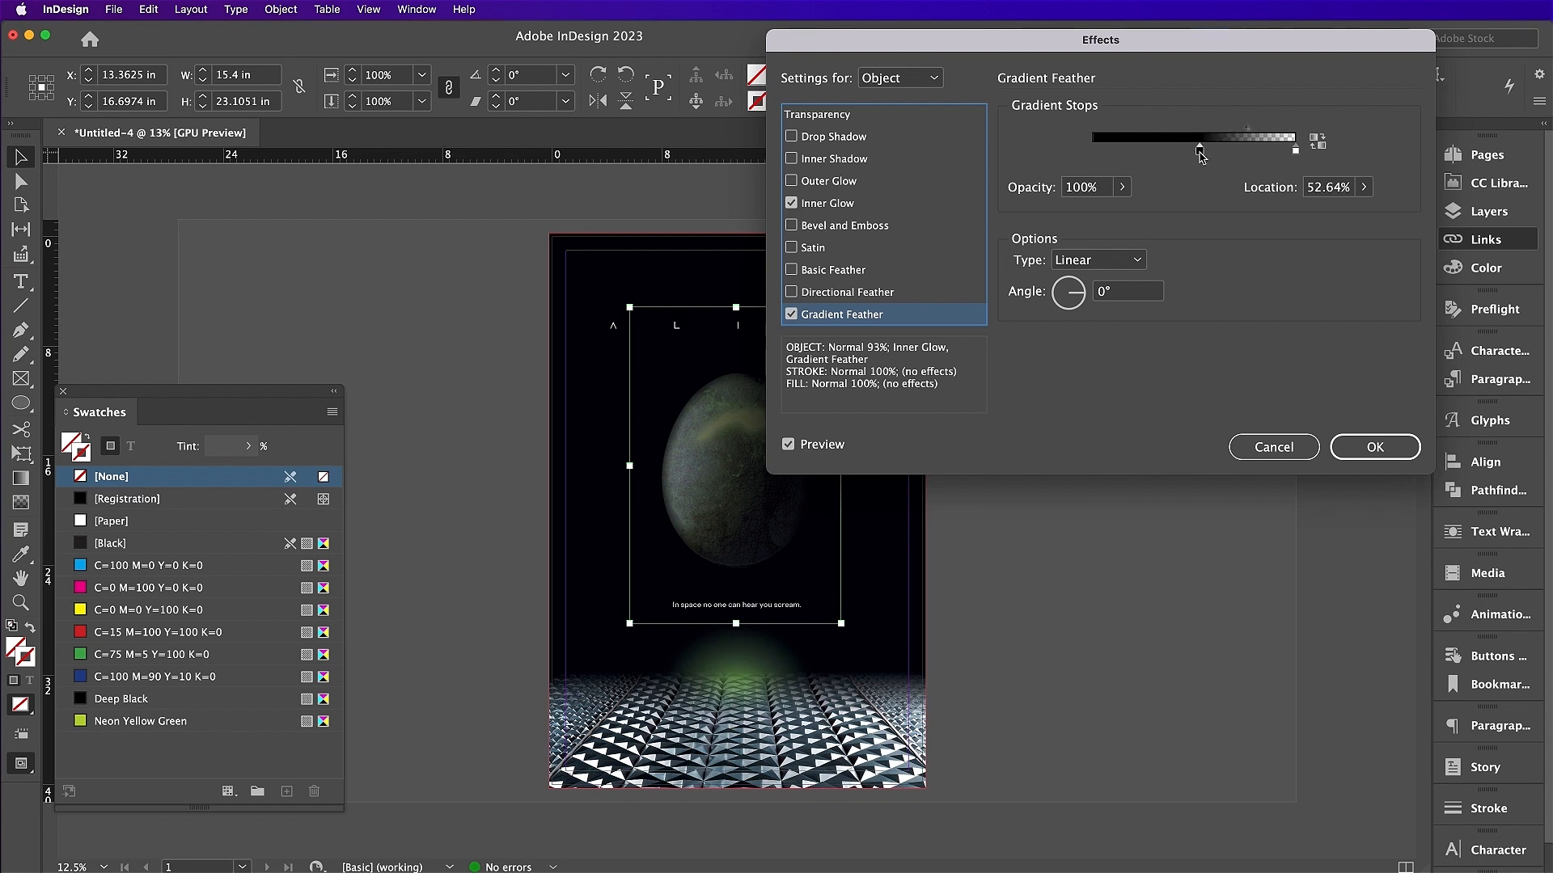
click(1295, 151)
drag(1295, 151, 1262, 151)
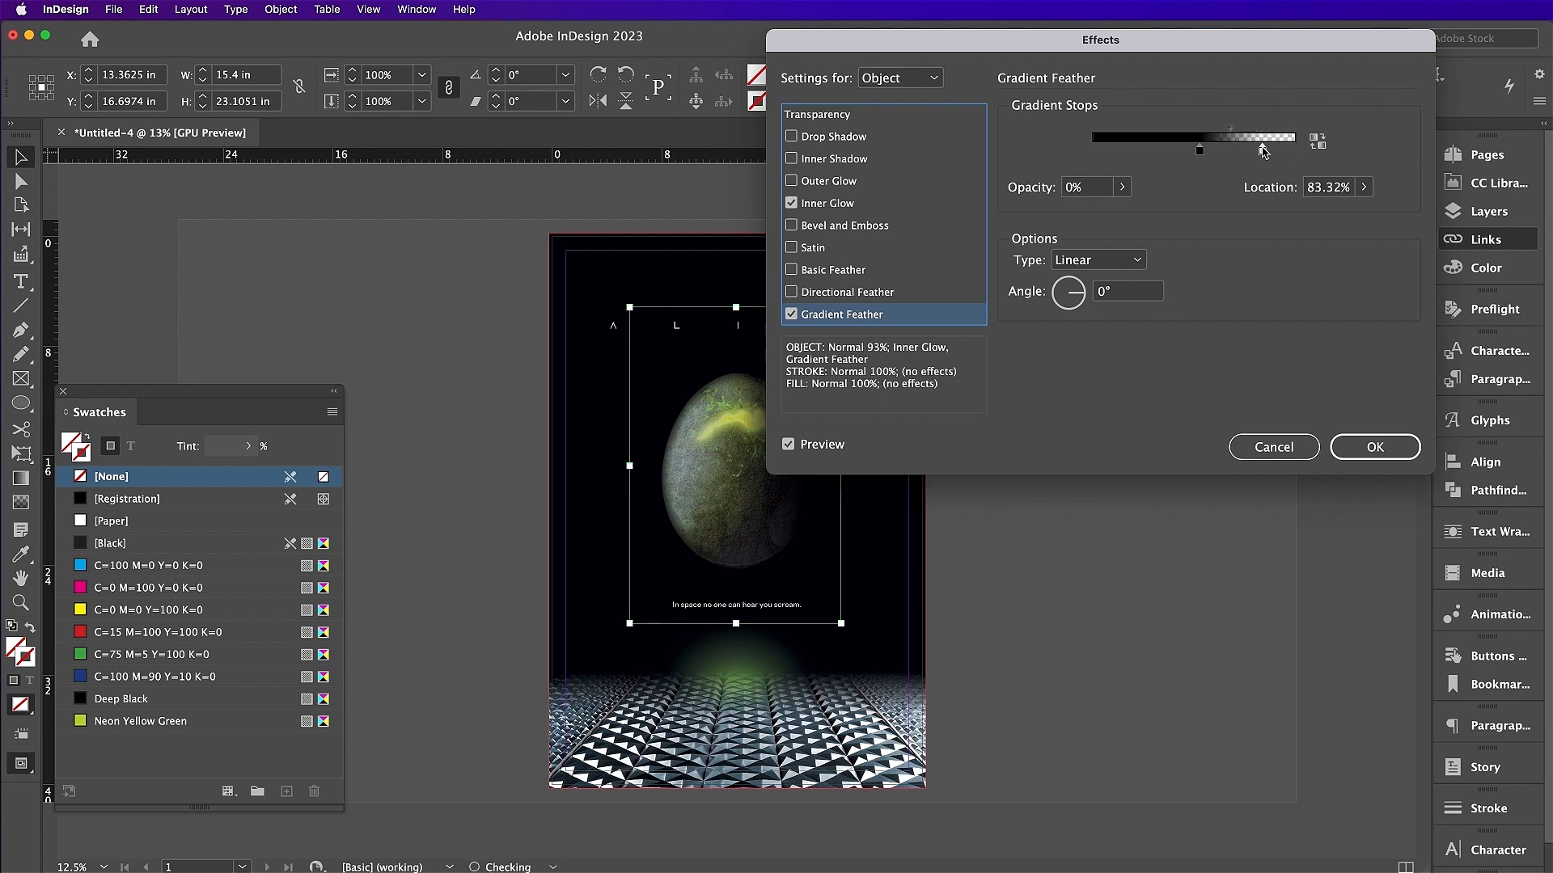
drag(1262, 152, 1256, 153)
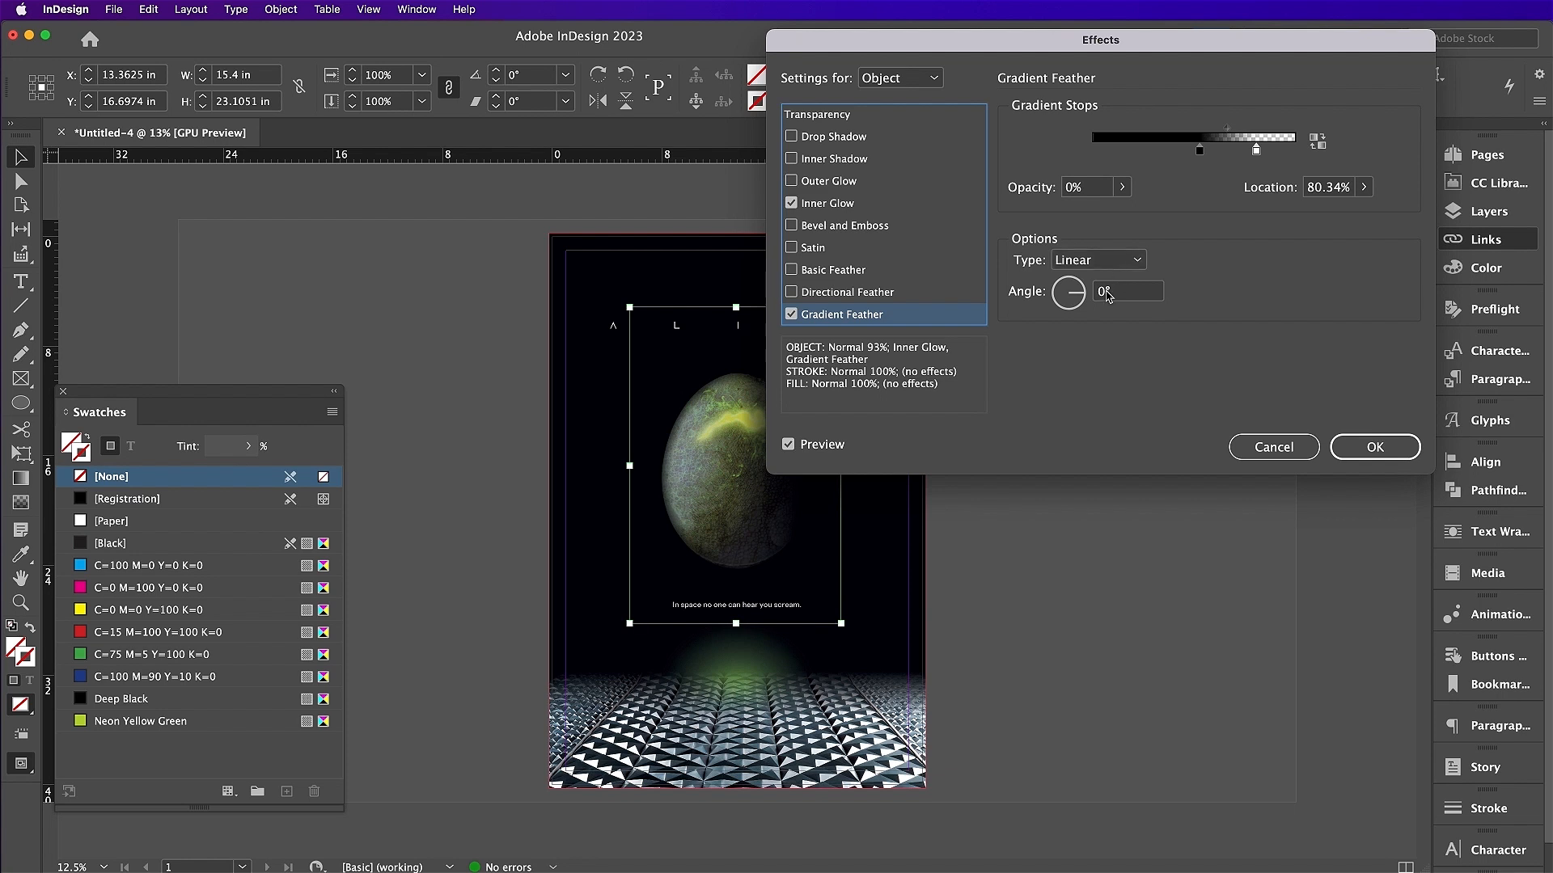
drag(1108, 296, 1093, 296)
text(53)
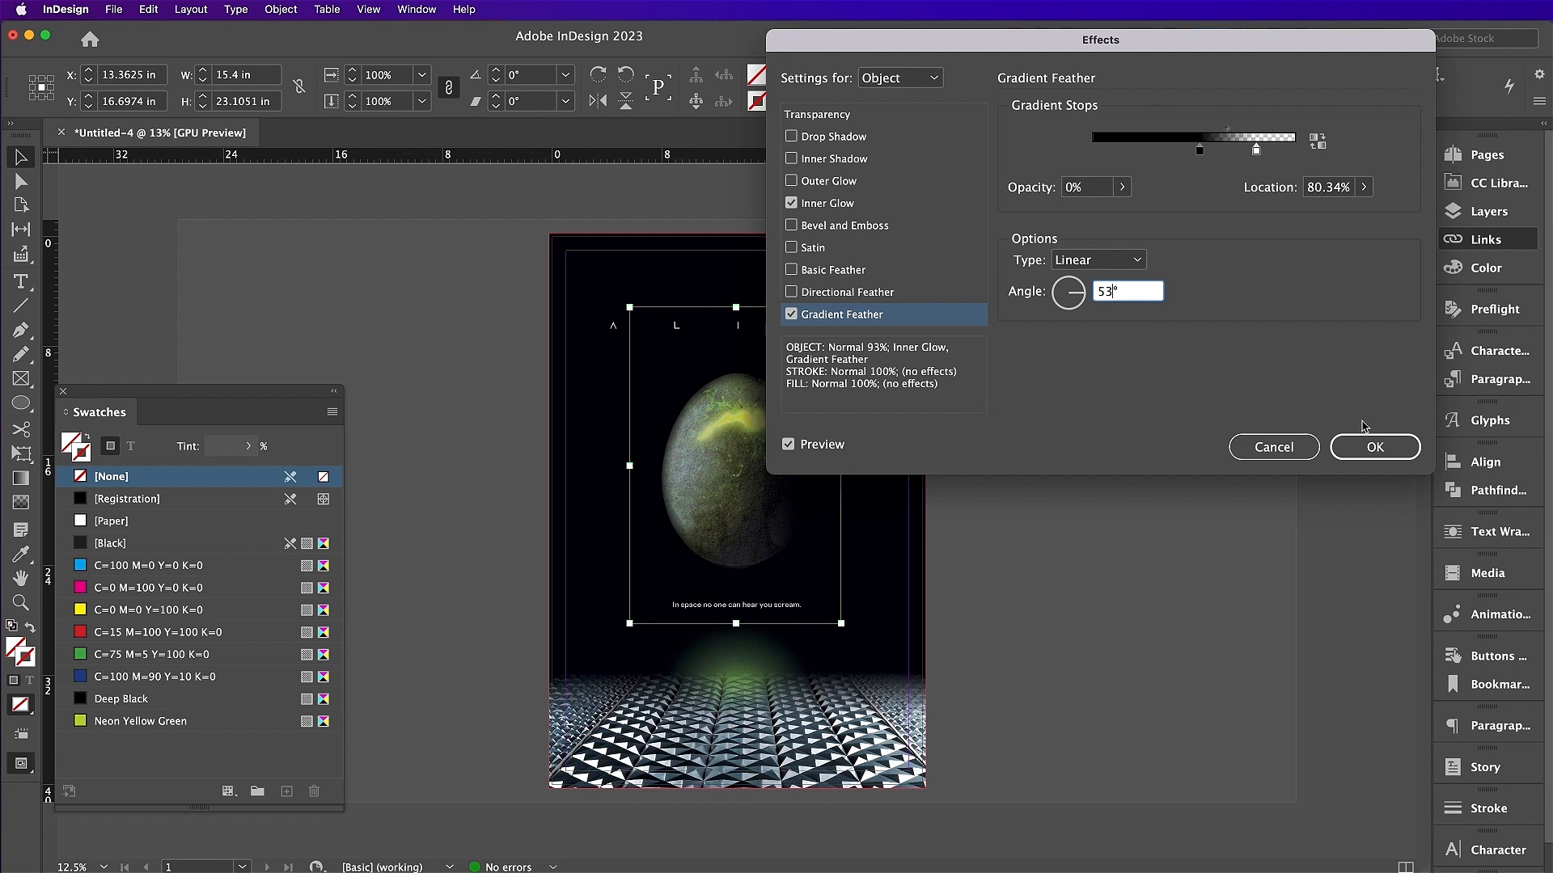
click(1368, 448)
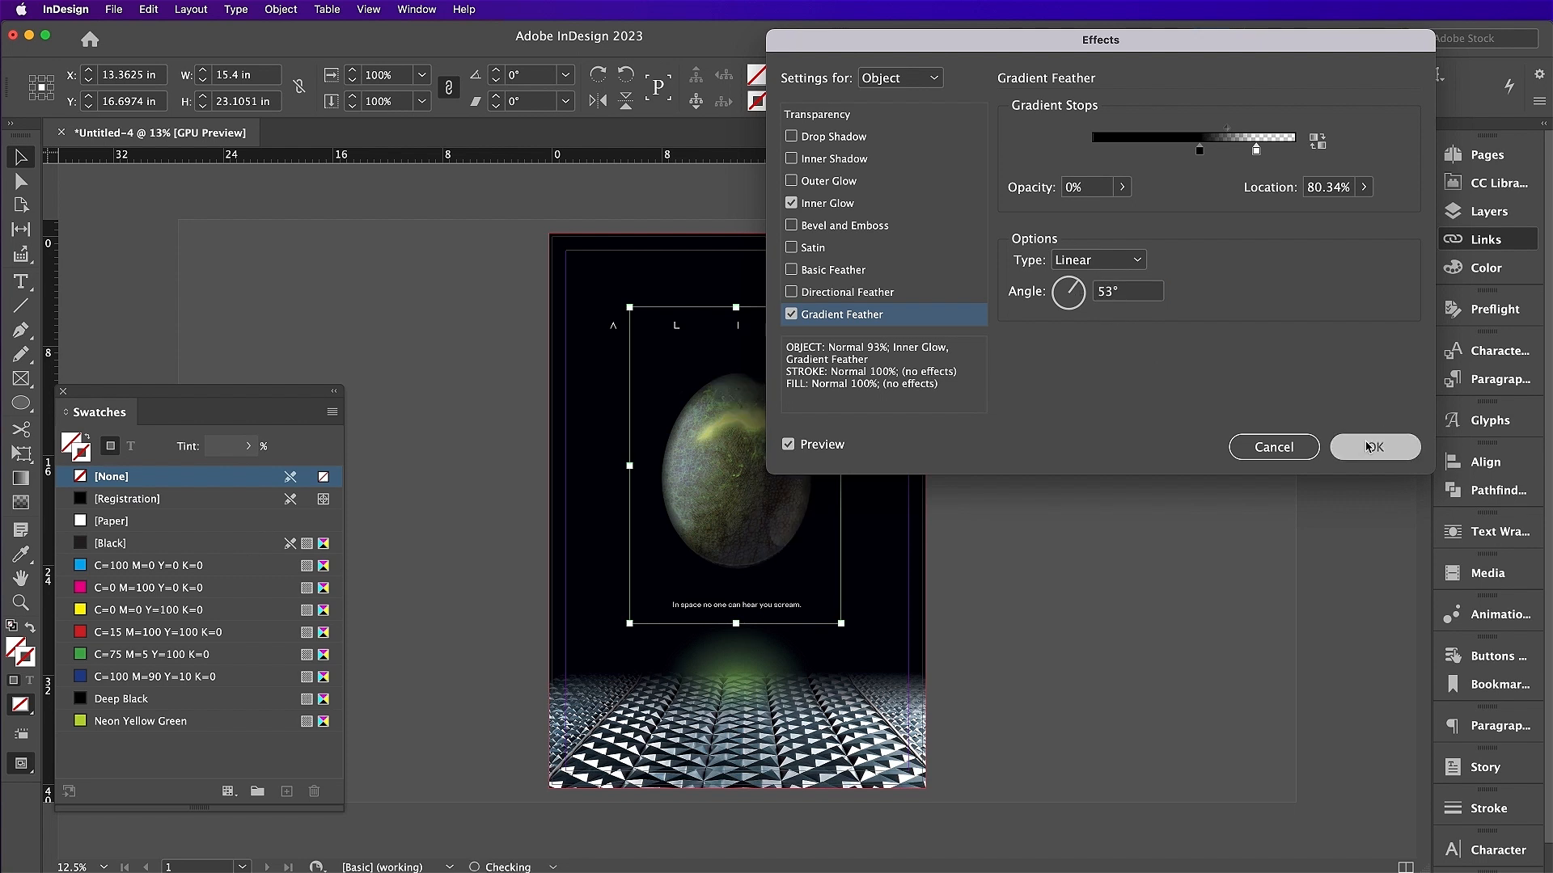
- Trace the egg's glowing crack with a jagged open Pen path about 7 in wide and 2.1 in high
click(969, 524)
key(super+a)
key(super+equal)
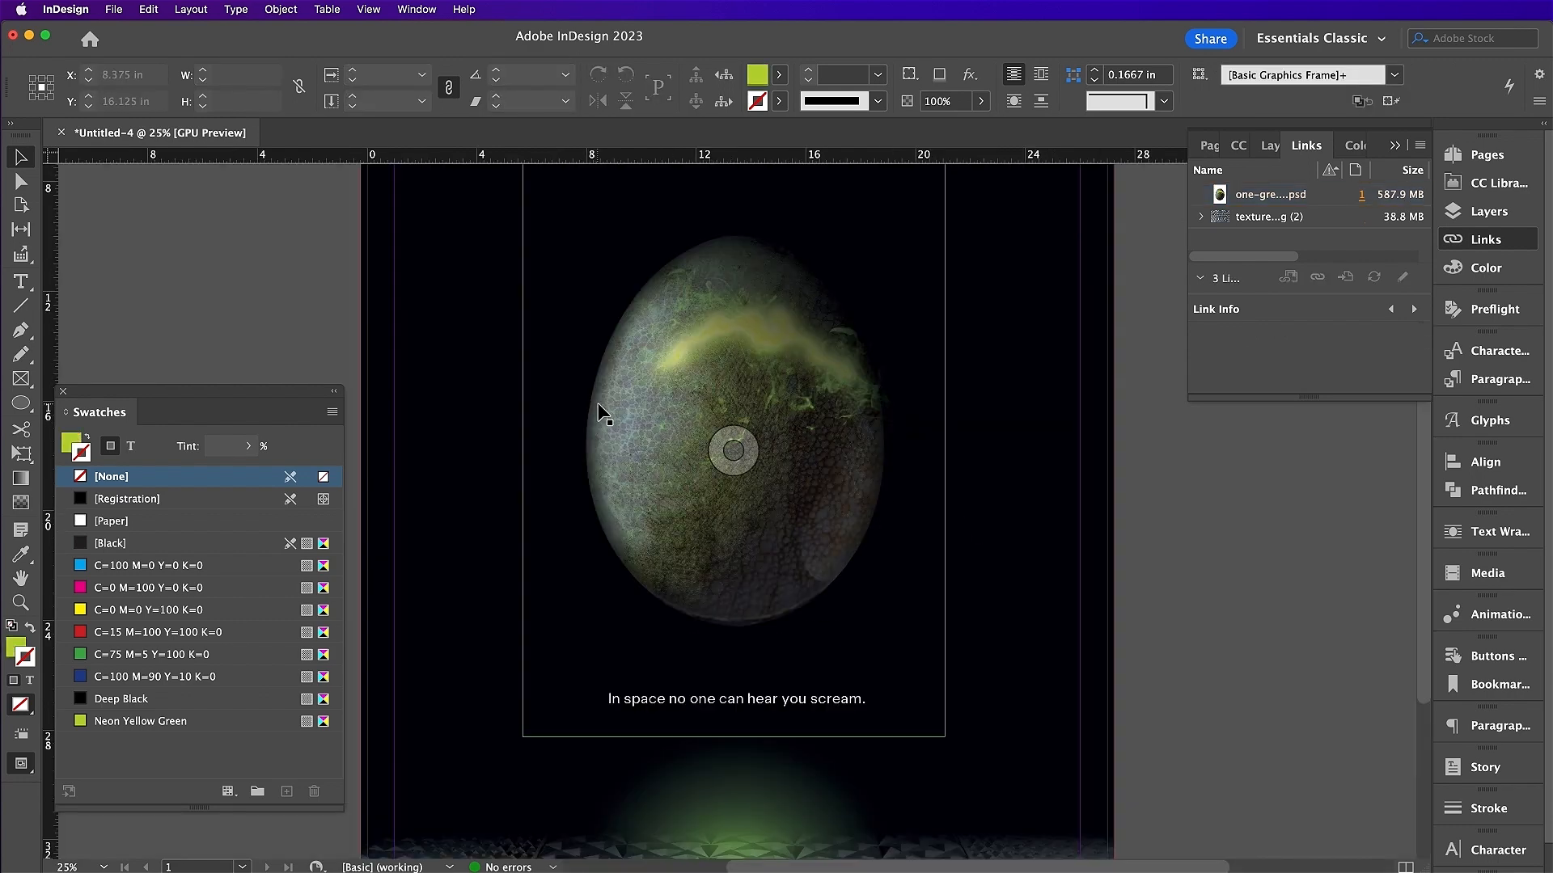
key(super+equal)
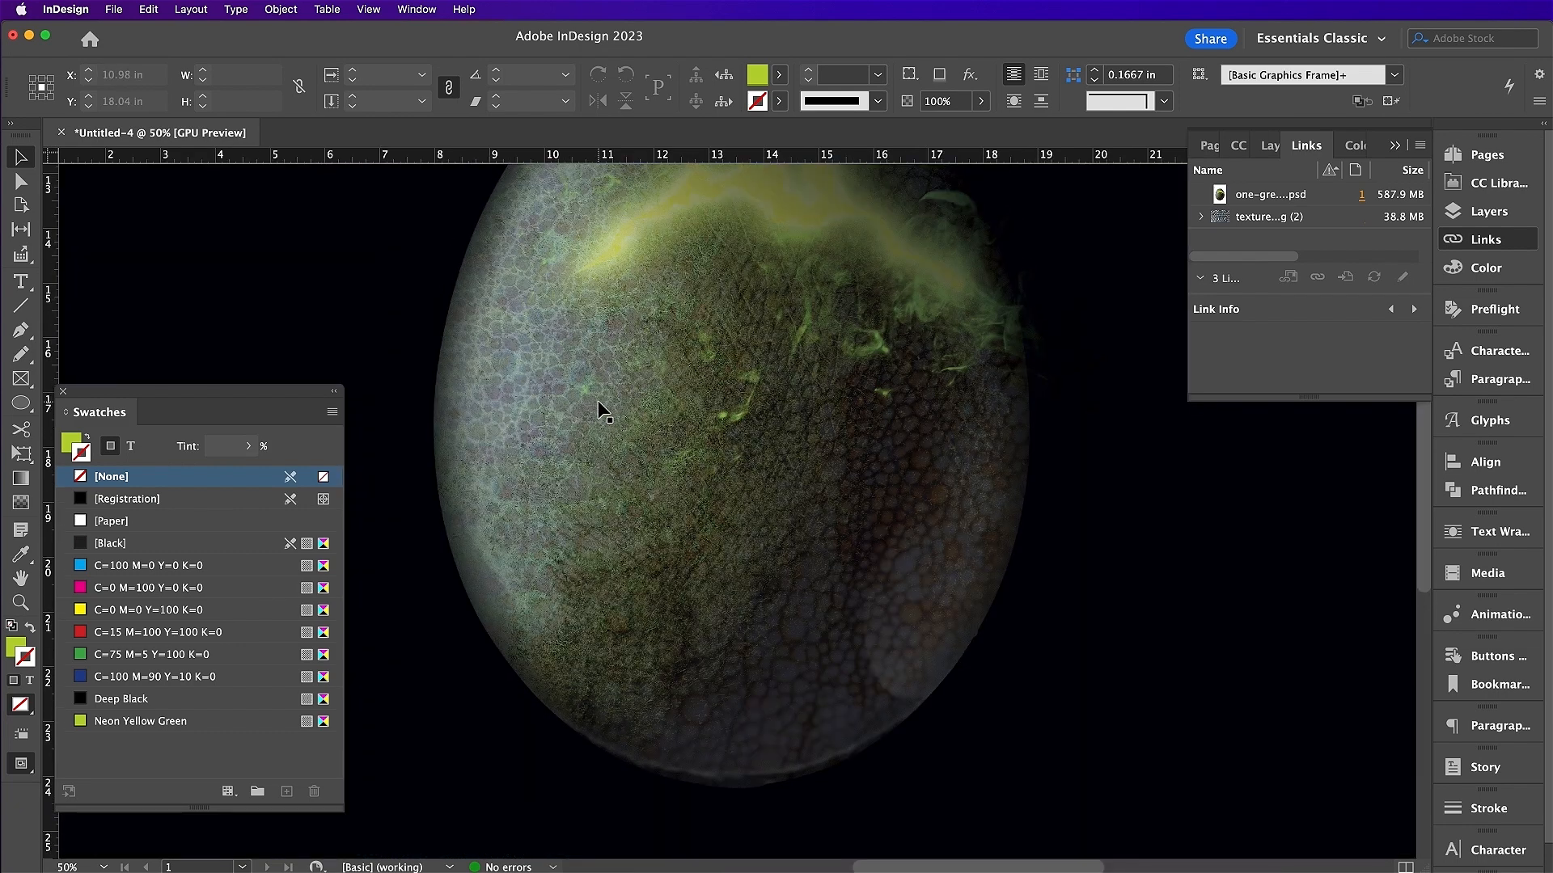
scroll(599, 400, up, 10)
key(p)
click(609, 683)
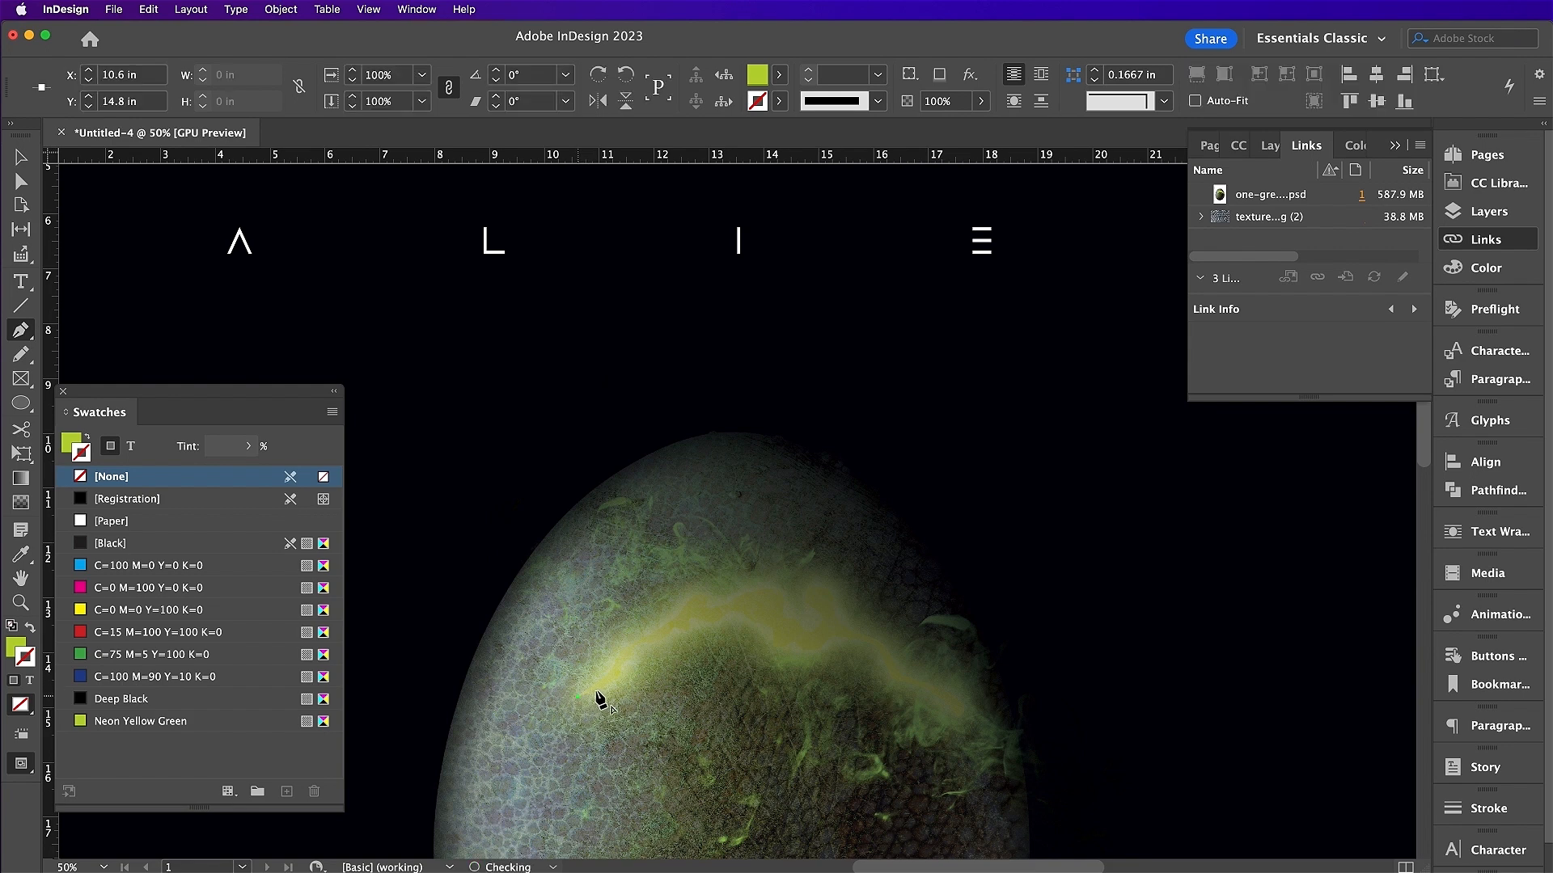
click(609, 678)
click(627, 660)
click(640, 641)
click(675, 626)
click(694, 612)
click(720, 612)
click(746, 601)
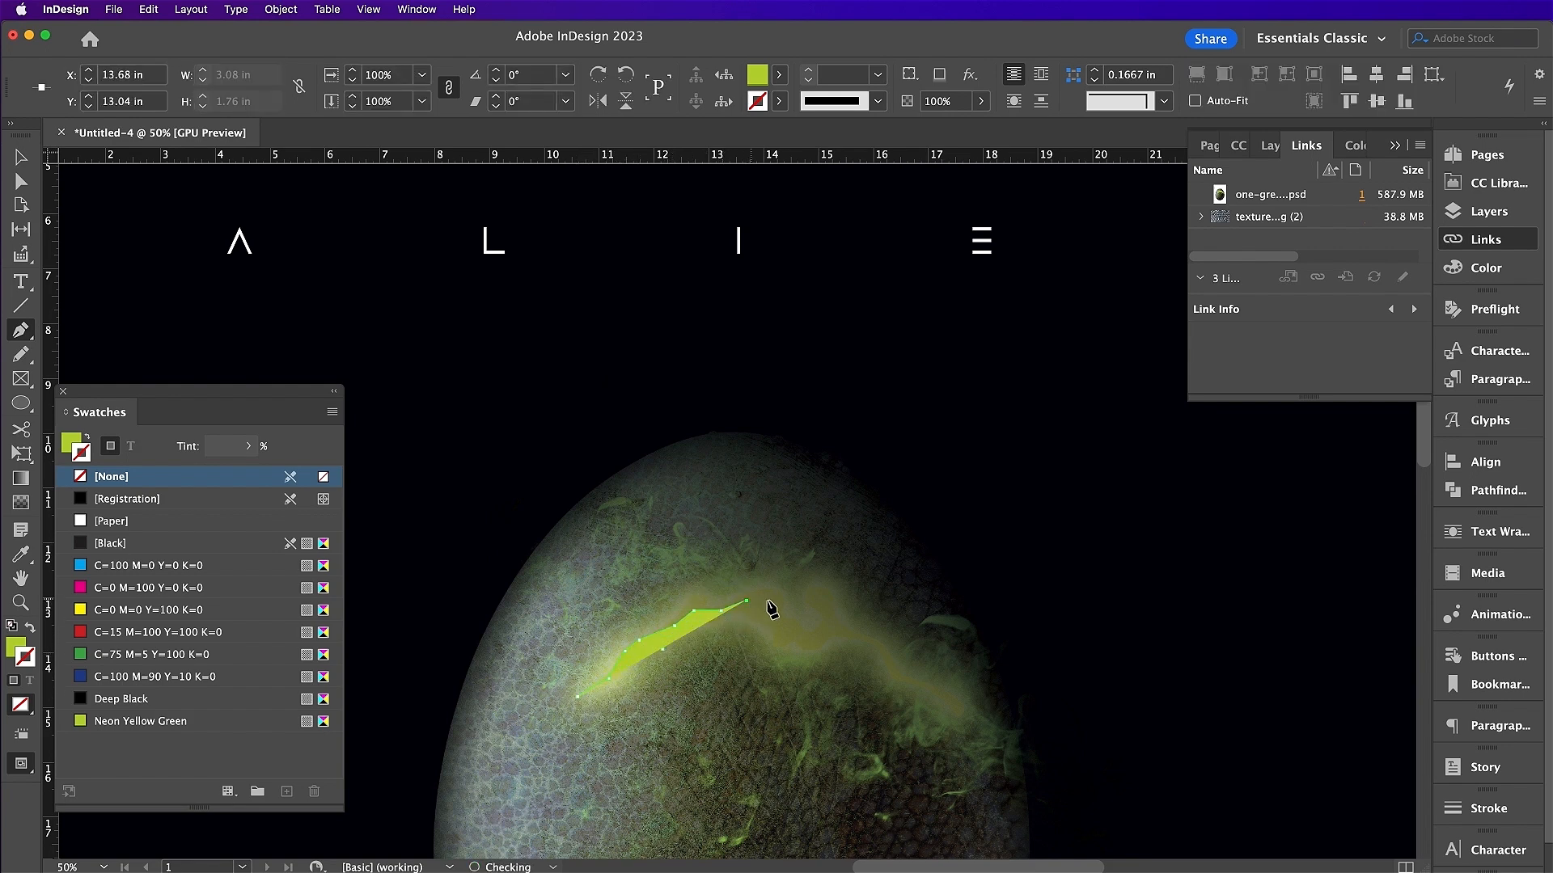
click(785, 629)
click(808, 642)
click(833, 627)
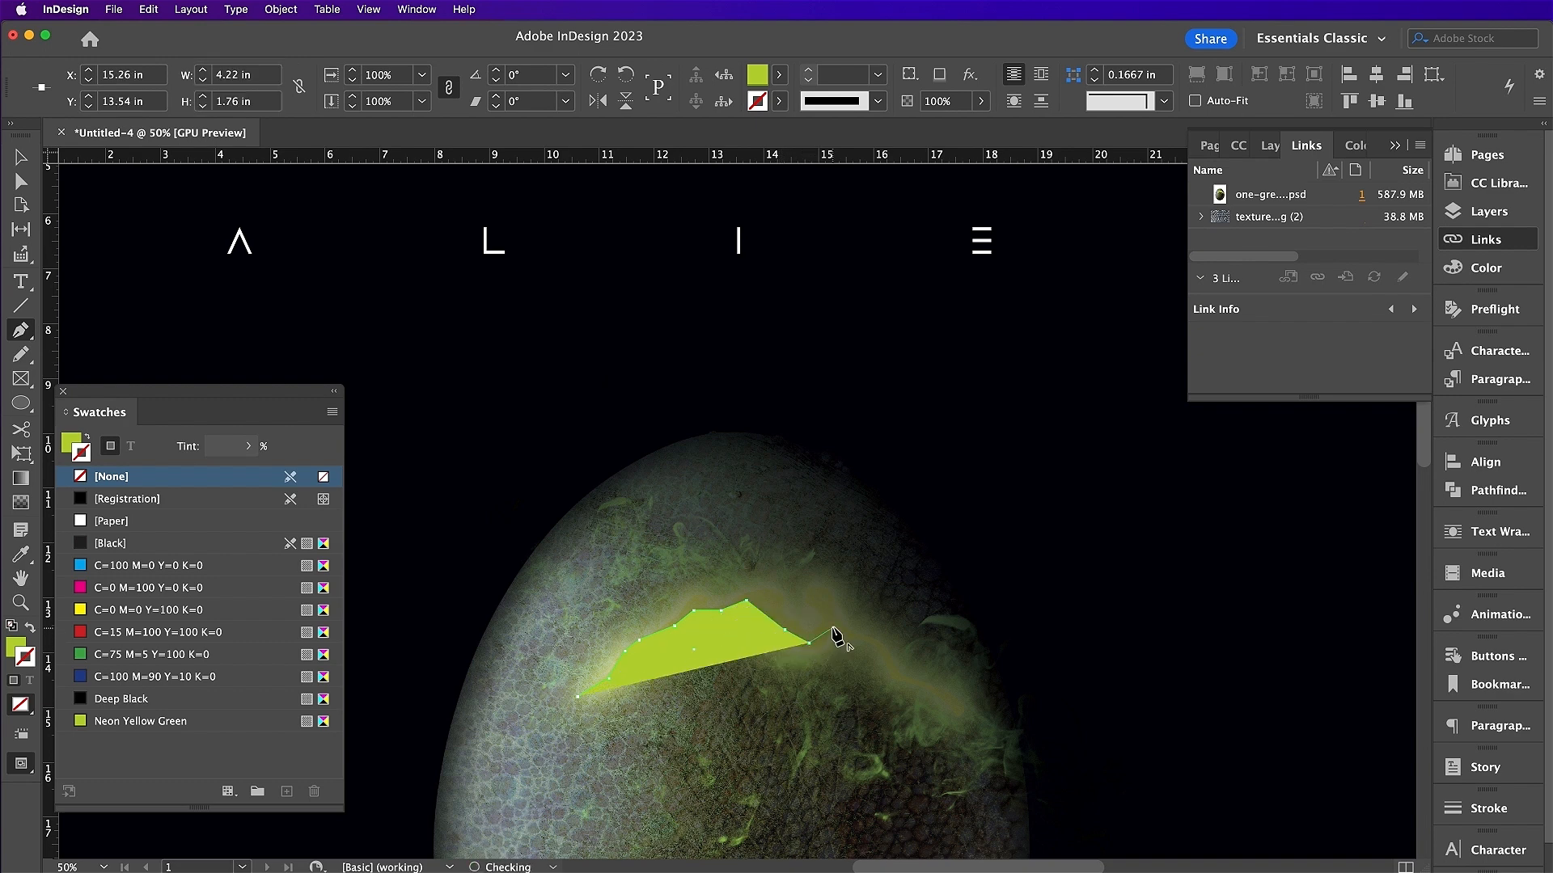
click(812, 597)
click(847, 630)
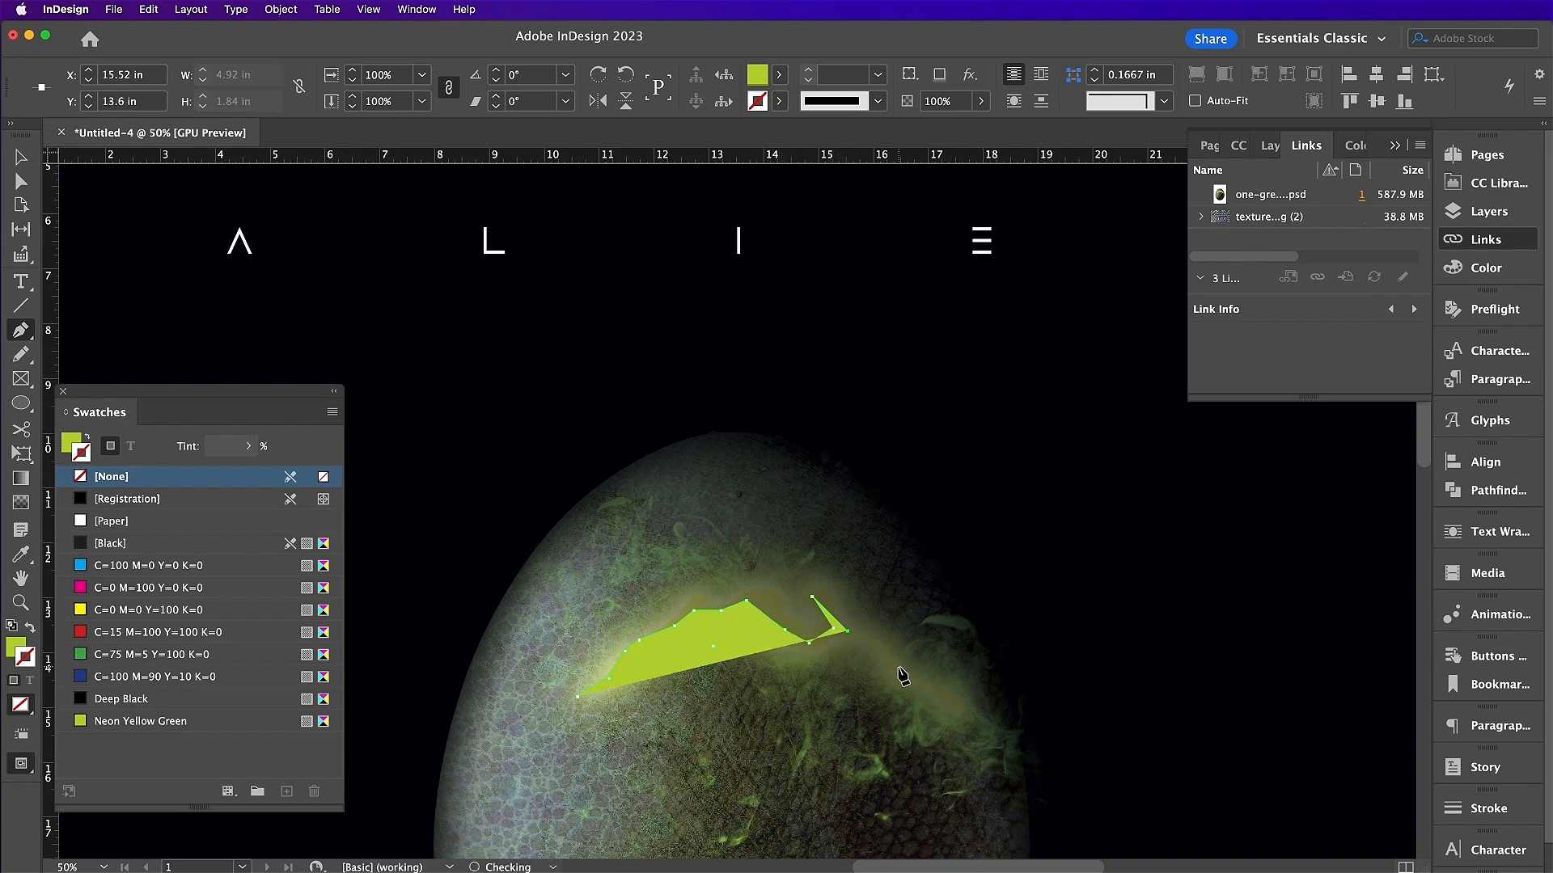
click(884, 647)
click(893, 677)
click(936, 697)
click(960, 713)
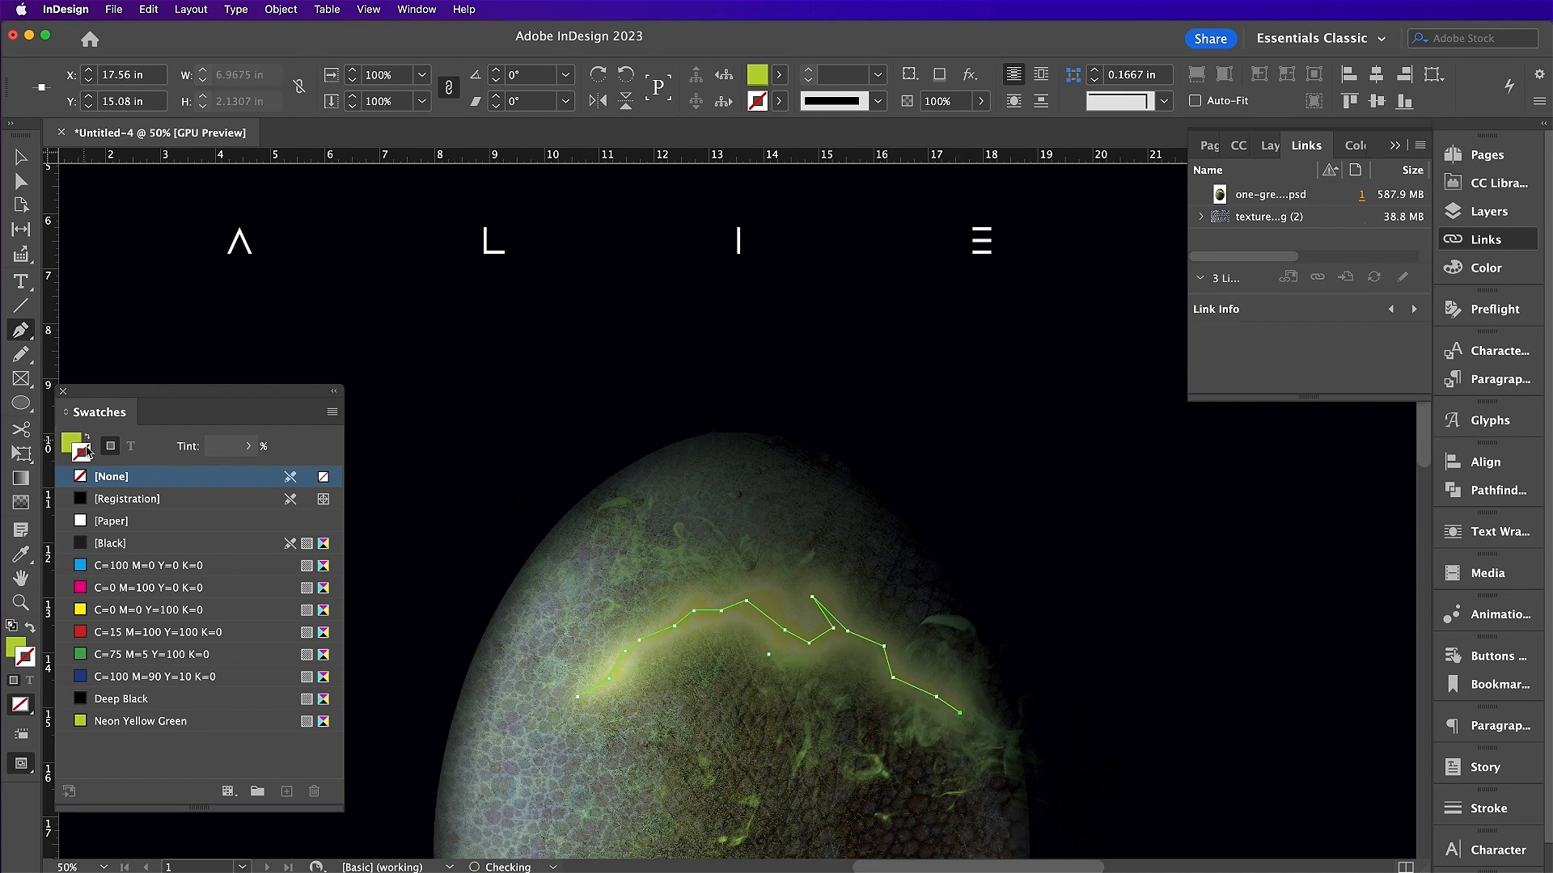
- Give the crack path no fill and a Paper stroke of 0.1 pt
click(86, 437)
click(114, 521)
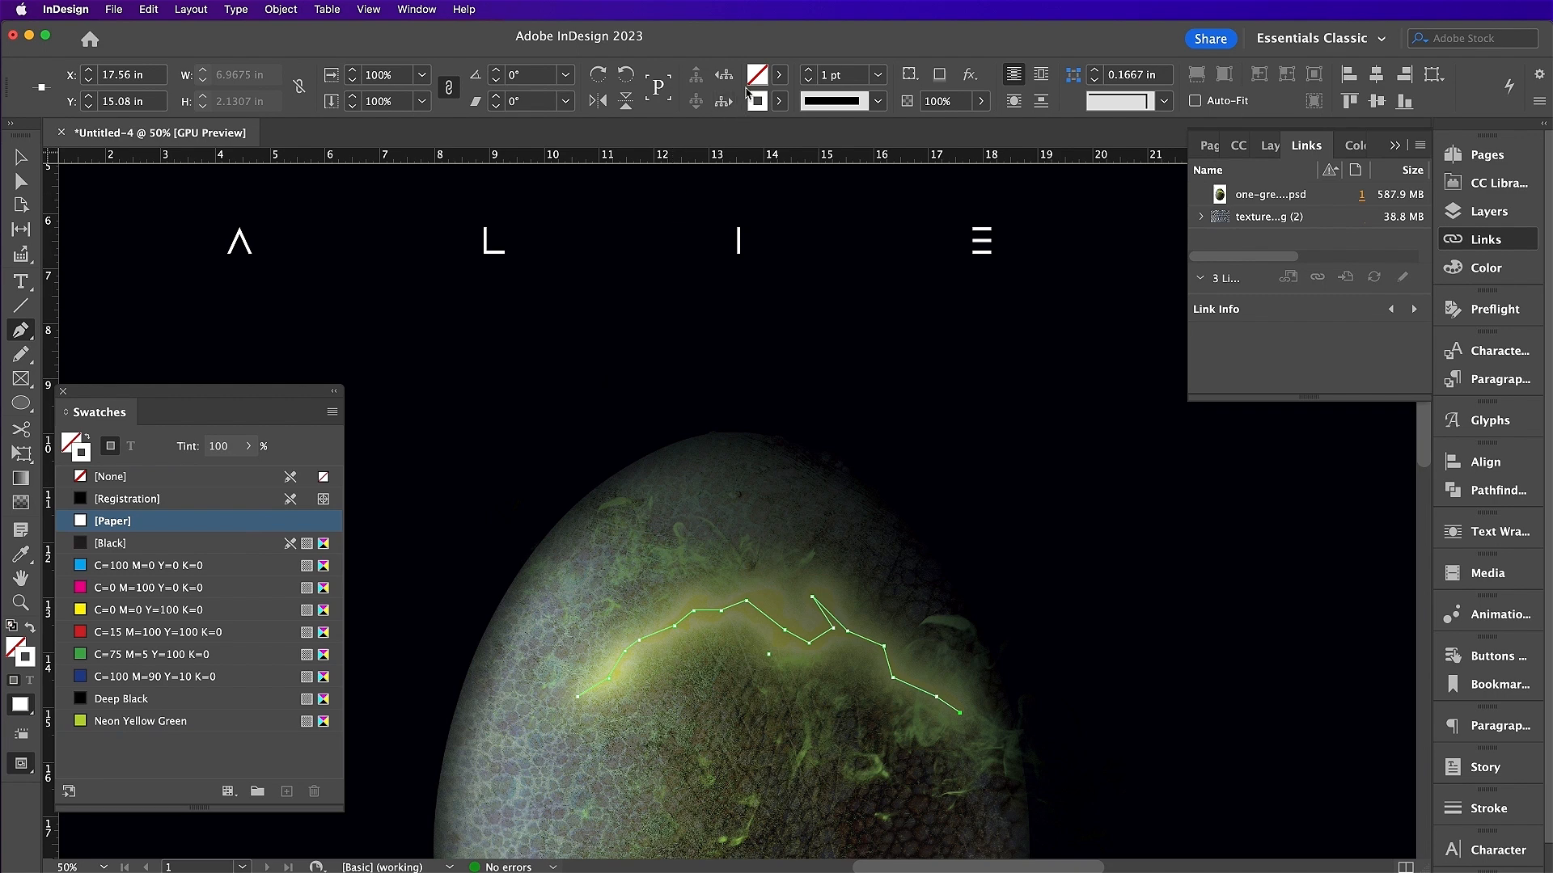
double_click(825, 75)
text(0.1)
key(Return)
click(21, 158)
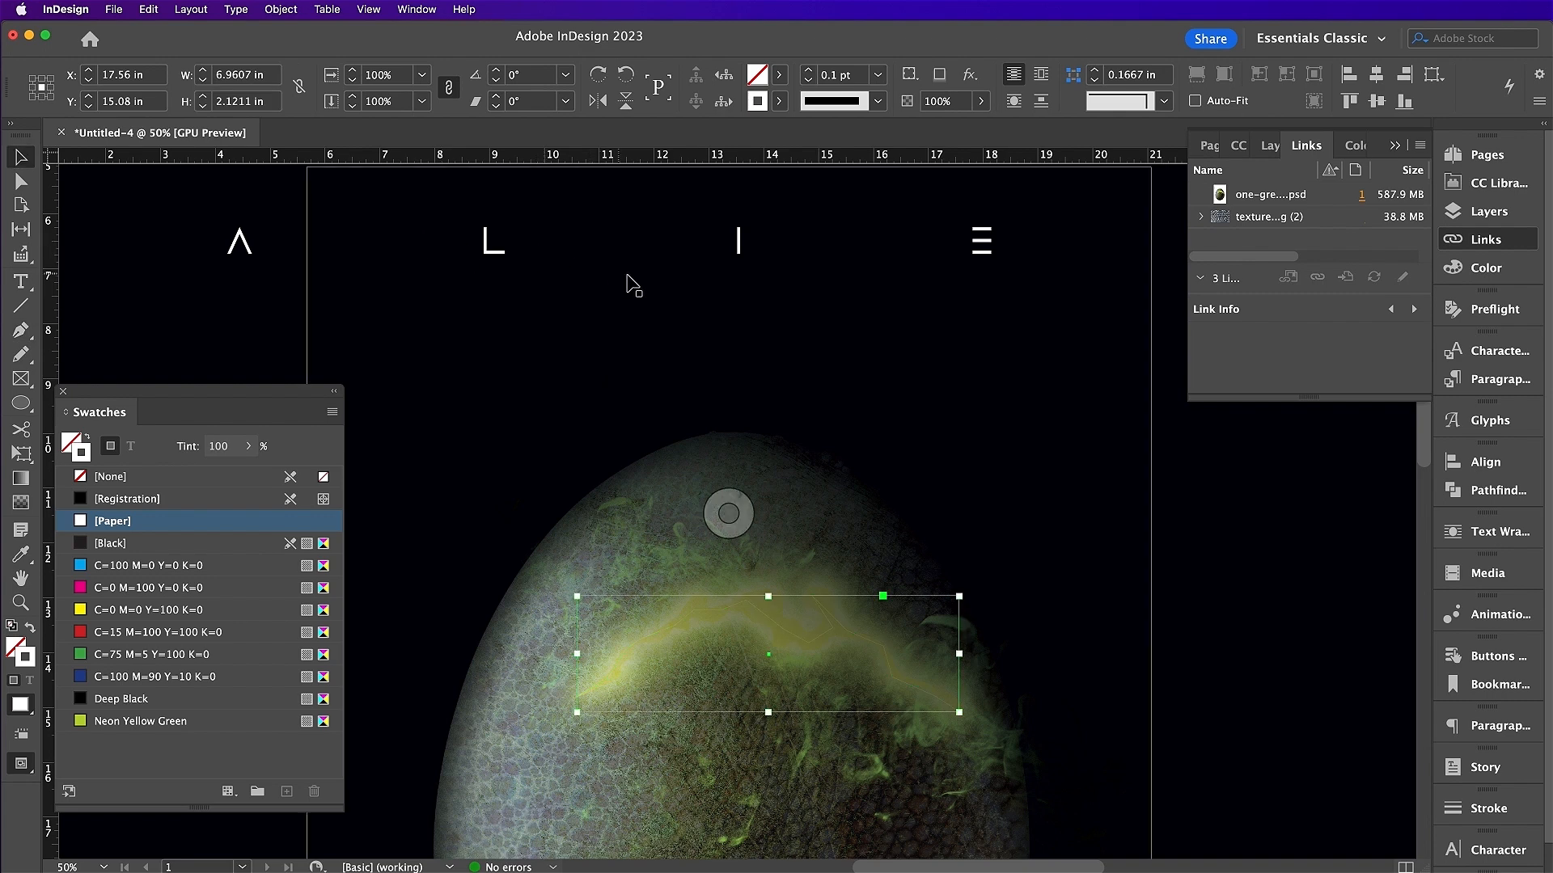
- Add an Outer Glow to the crack path in Overlay mode with the Neon Yellow Green swatch at 100% opacity
click(280, 8)
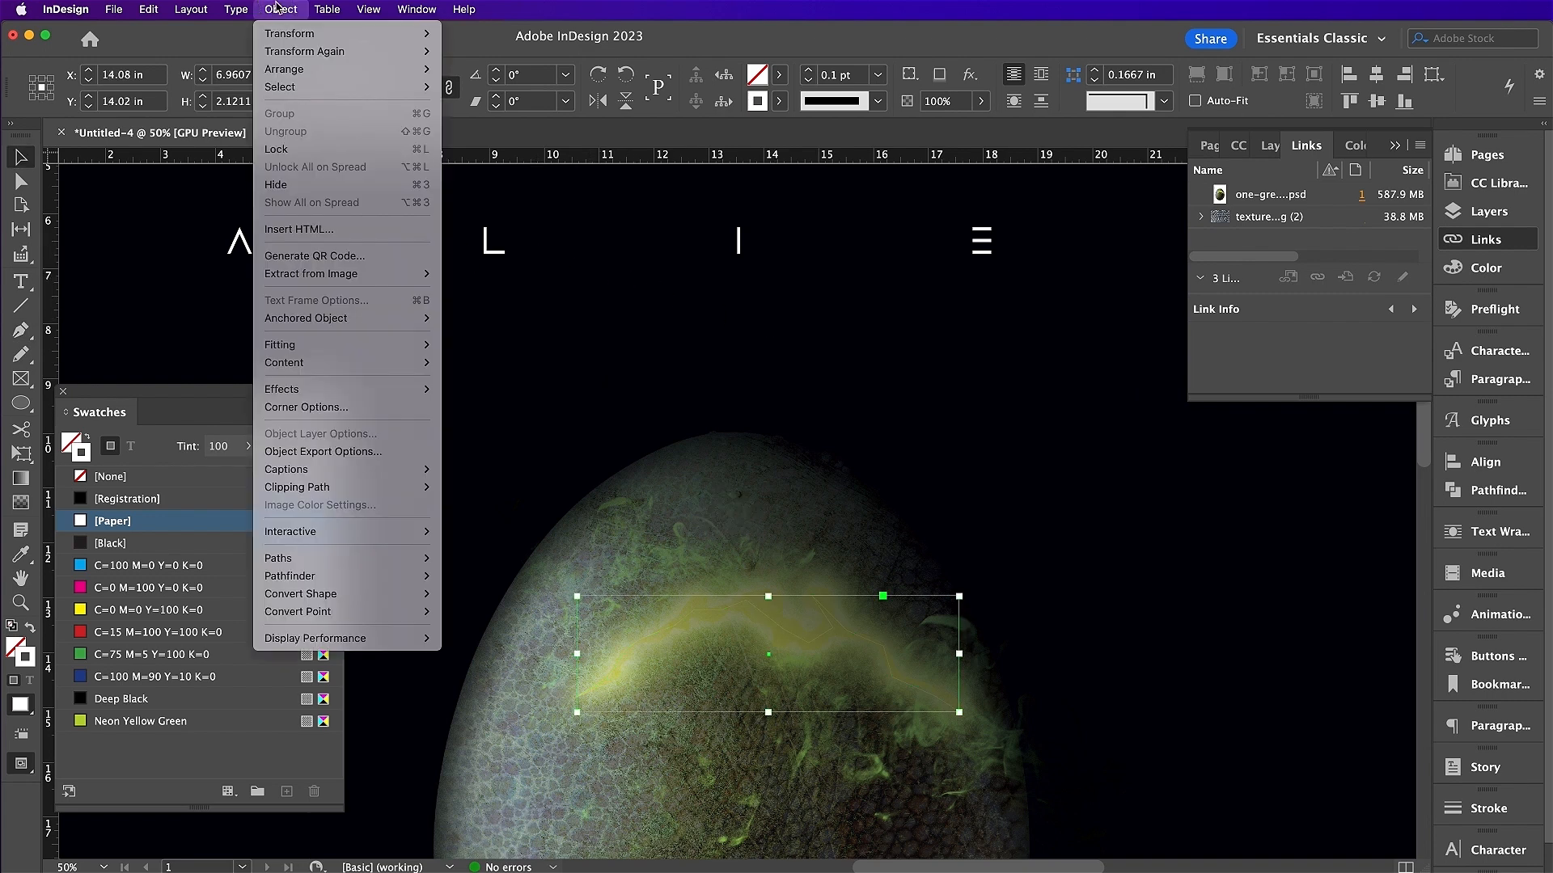
mouse_move(420, 391)
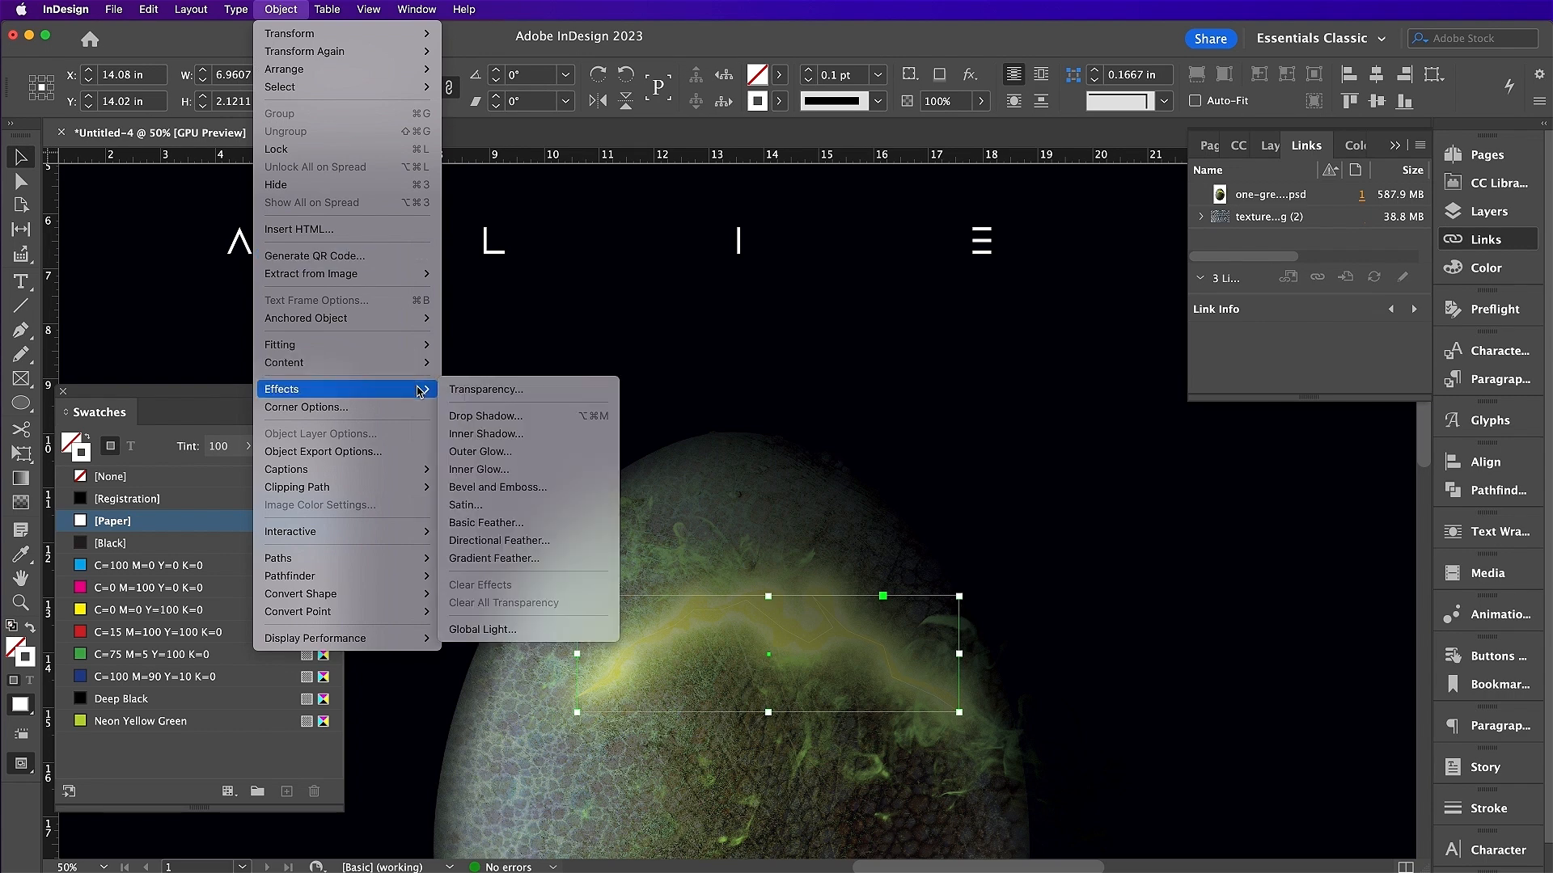
click(547, 451)
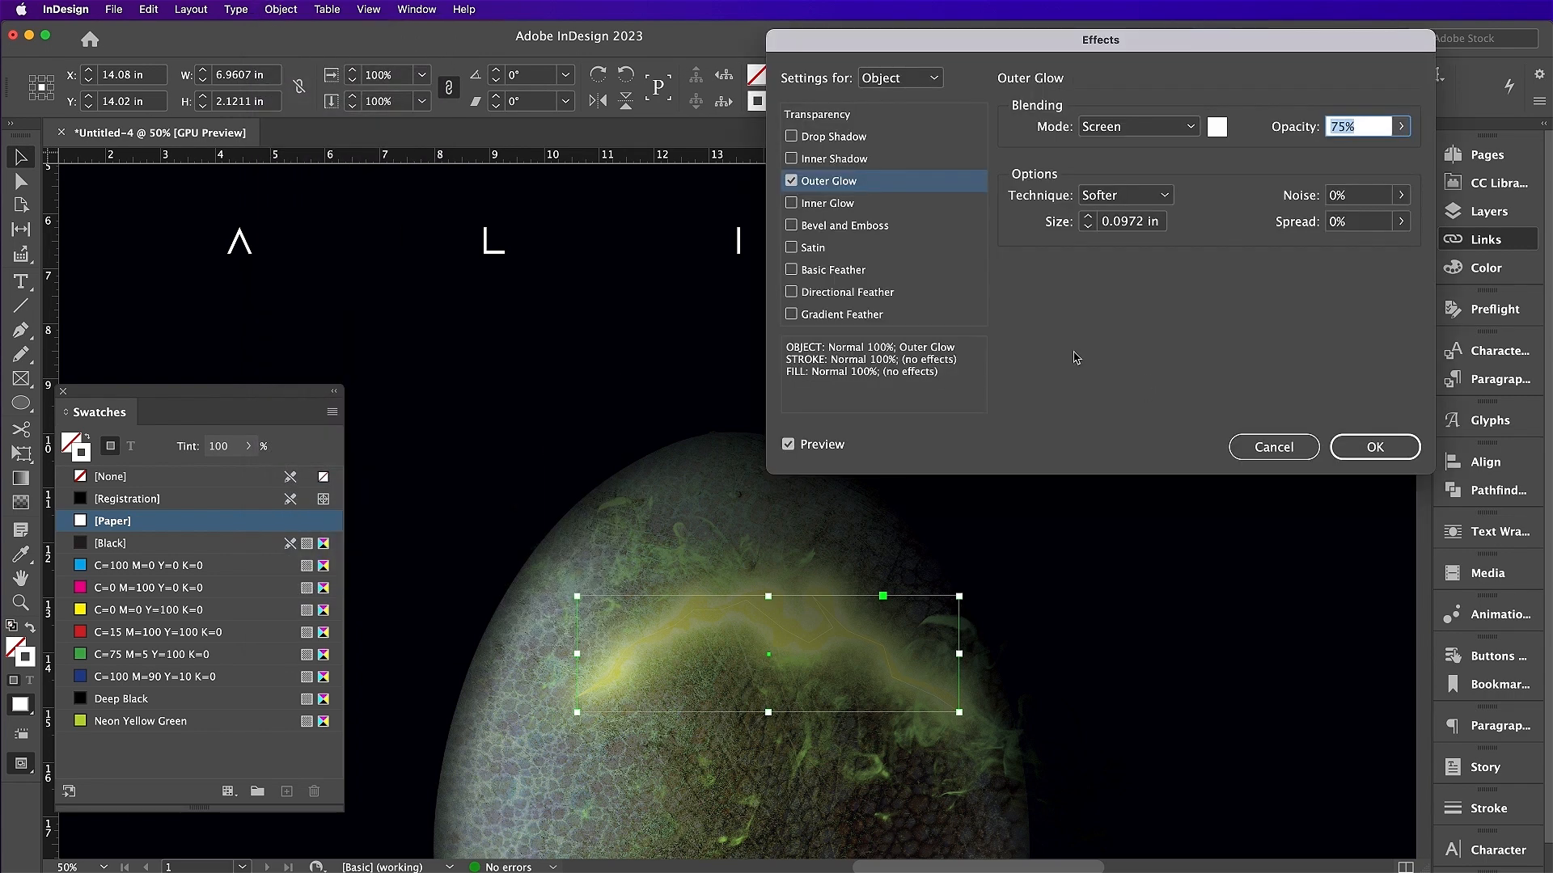
click(1120, 127)
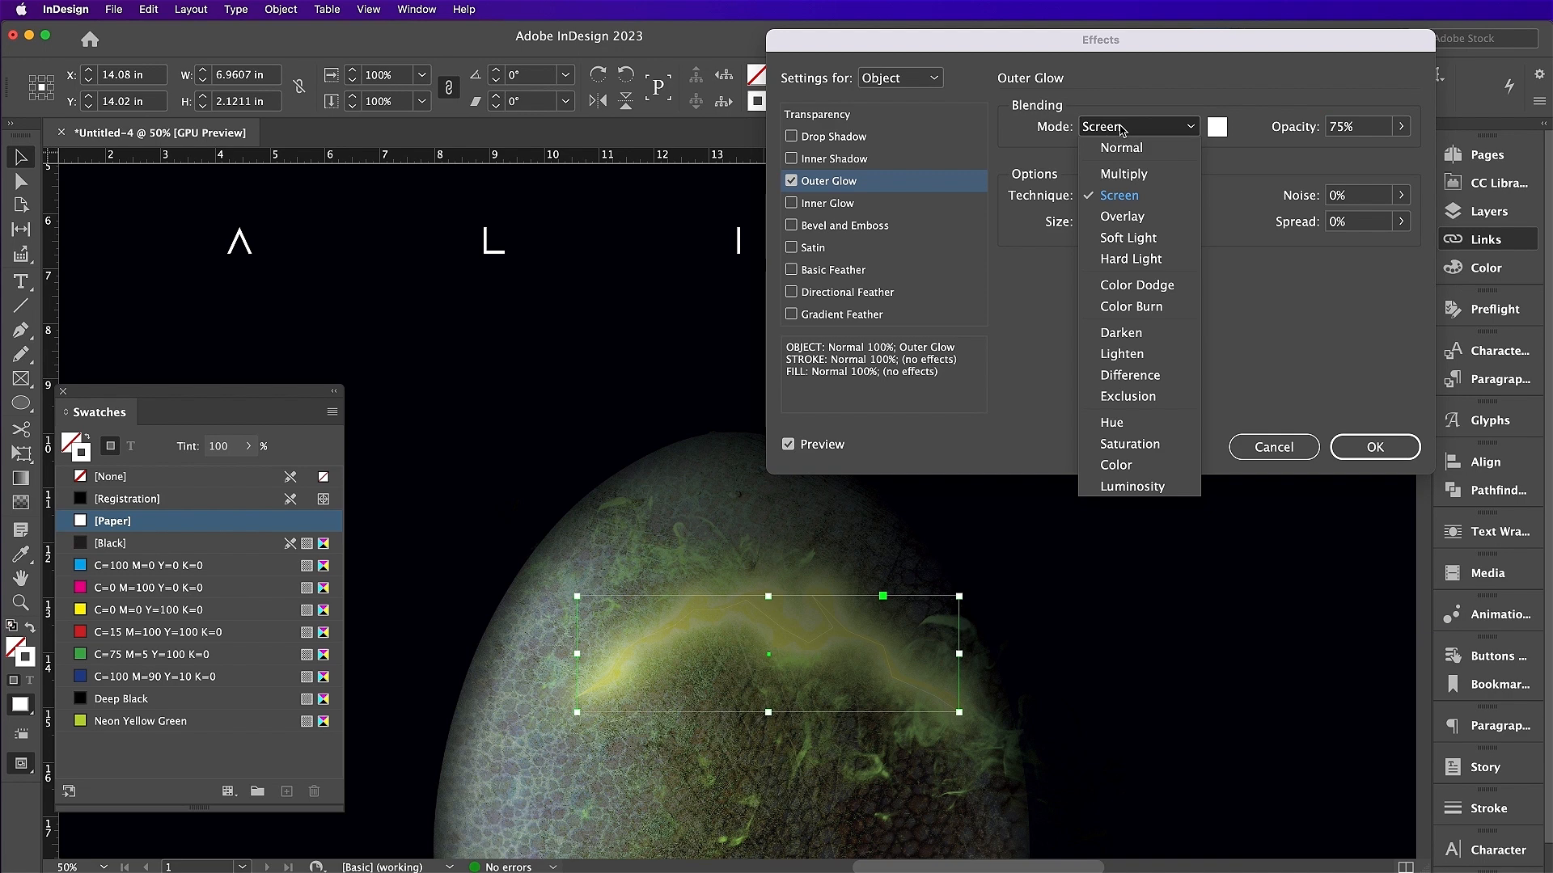
click(1137, 222)
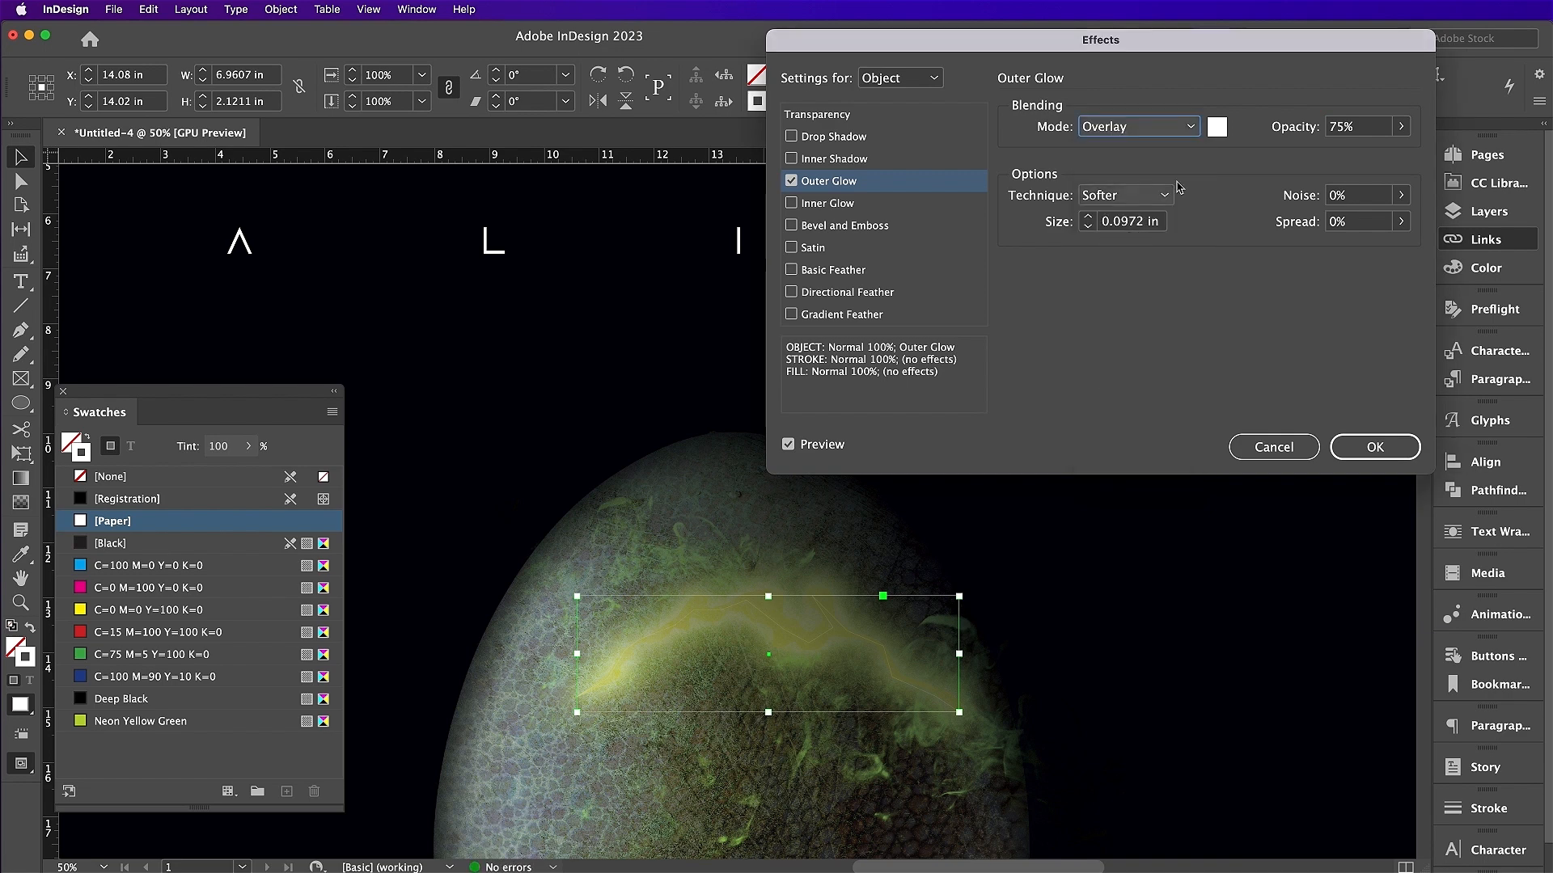
click(1217, 126)
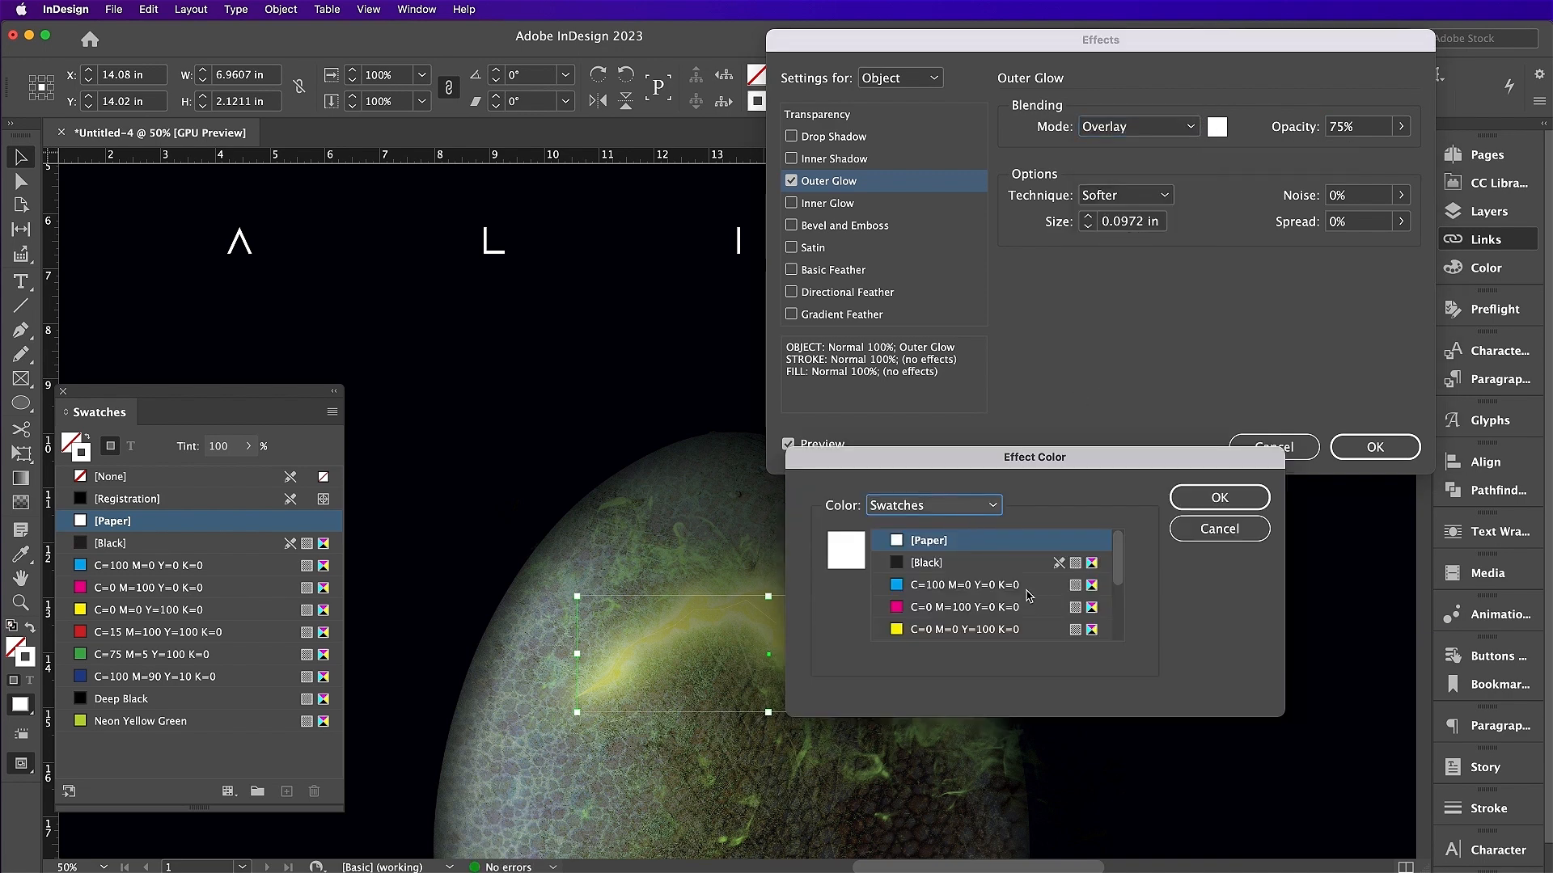
scroll(1035, 603, down, 3)
click(1006, 630)
click(1213, 499)
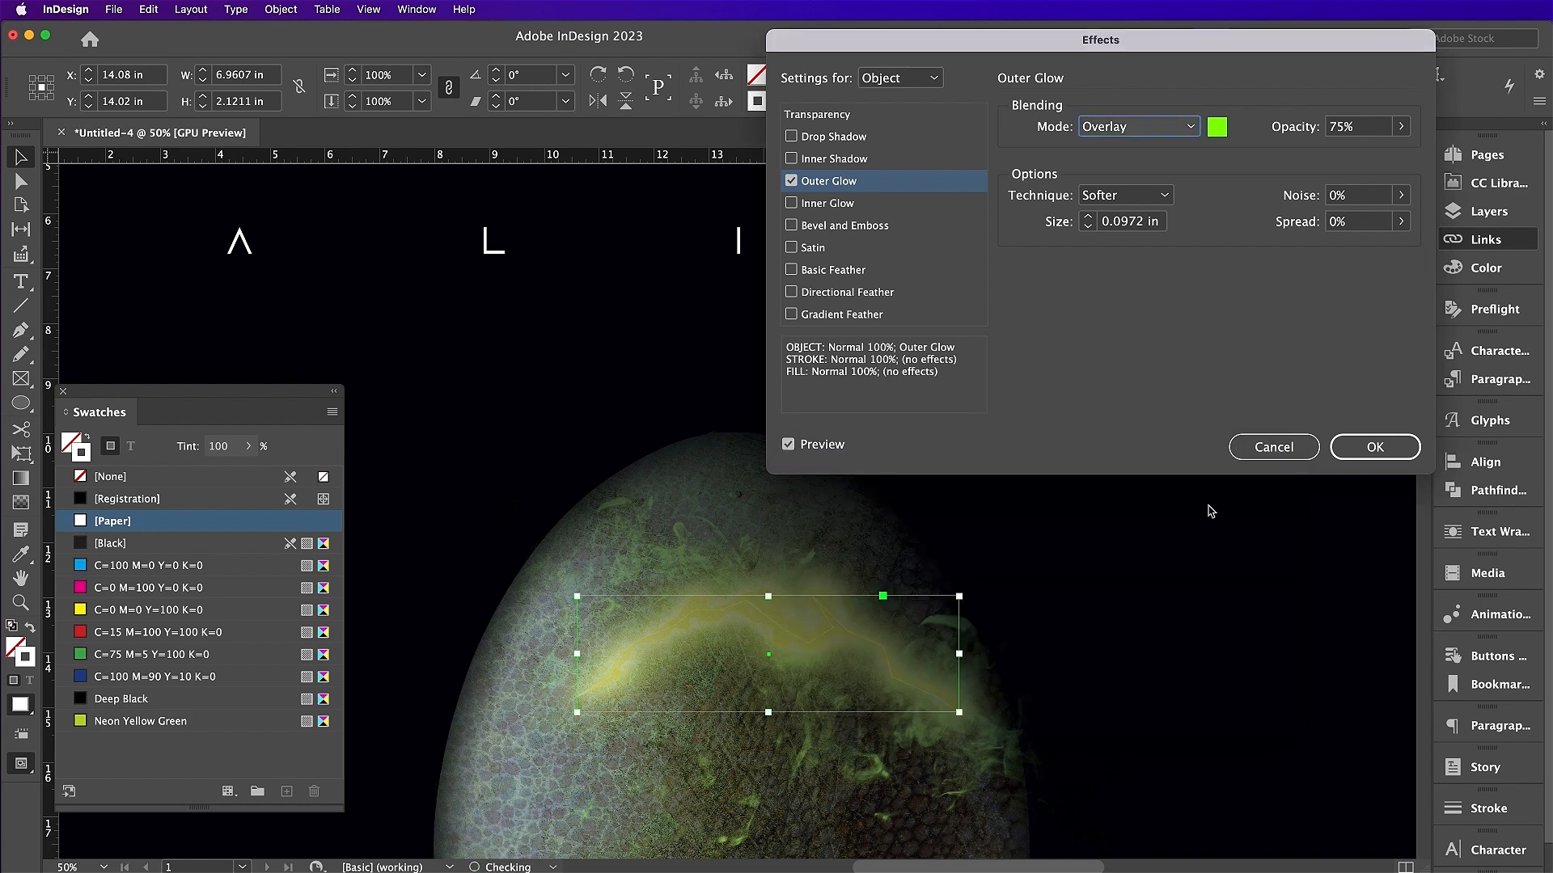
click(1401, 127)
drag(1379, 152, 1408, 155)
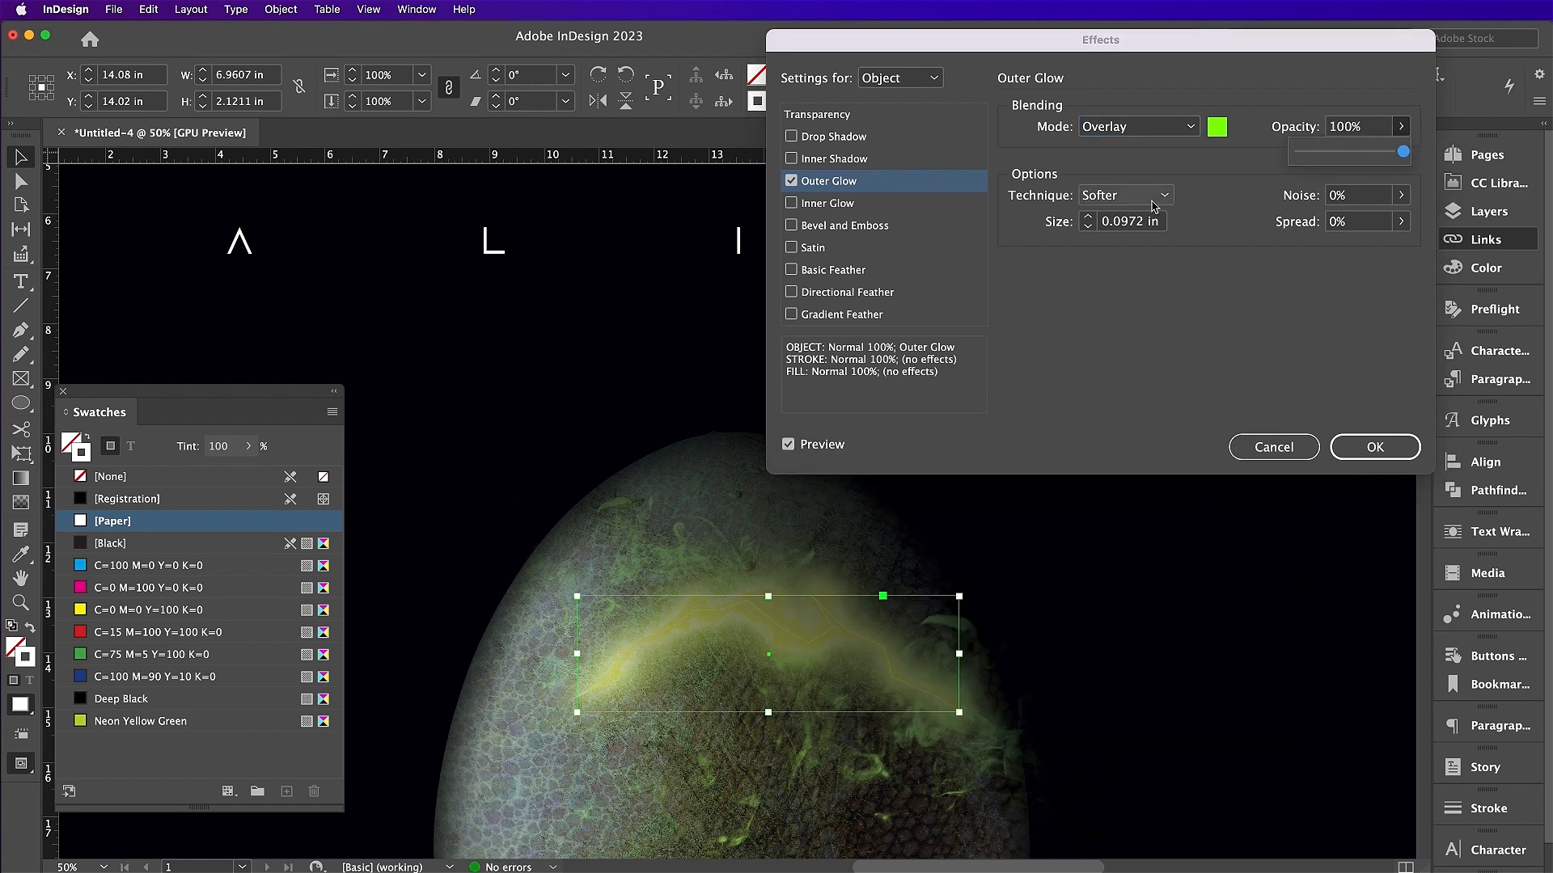
- Set the crack's outer glow to size 3.6 in, noise 7% and spread 46%, and apply it
double_click(1130, 222)
text(3.6)
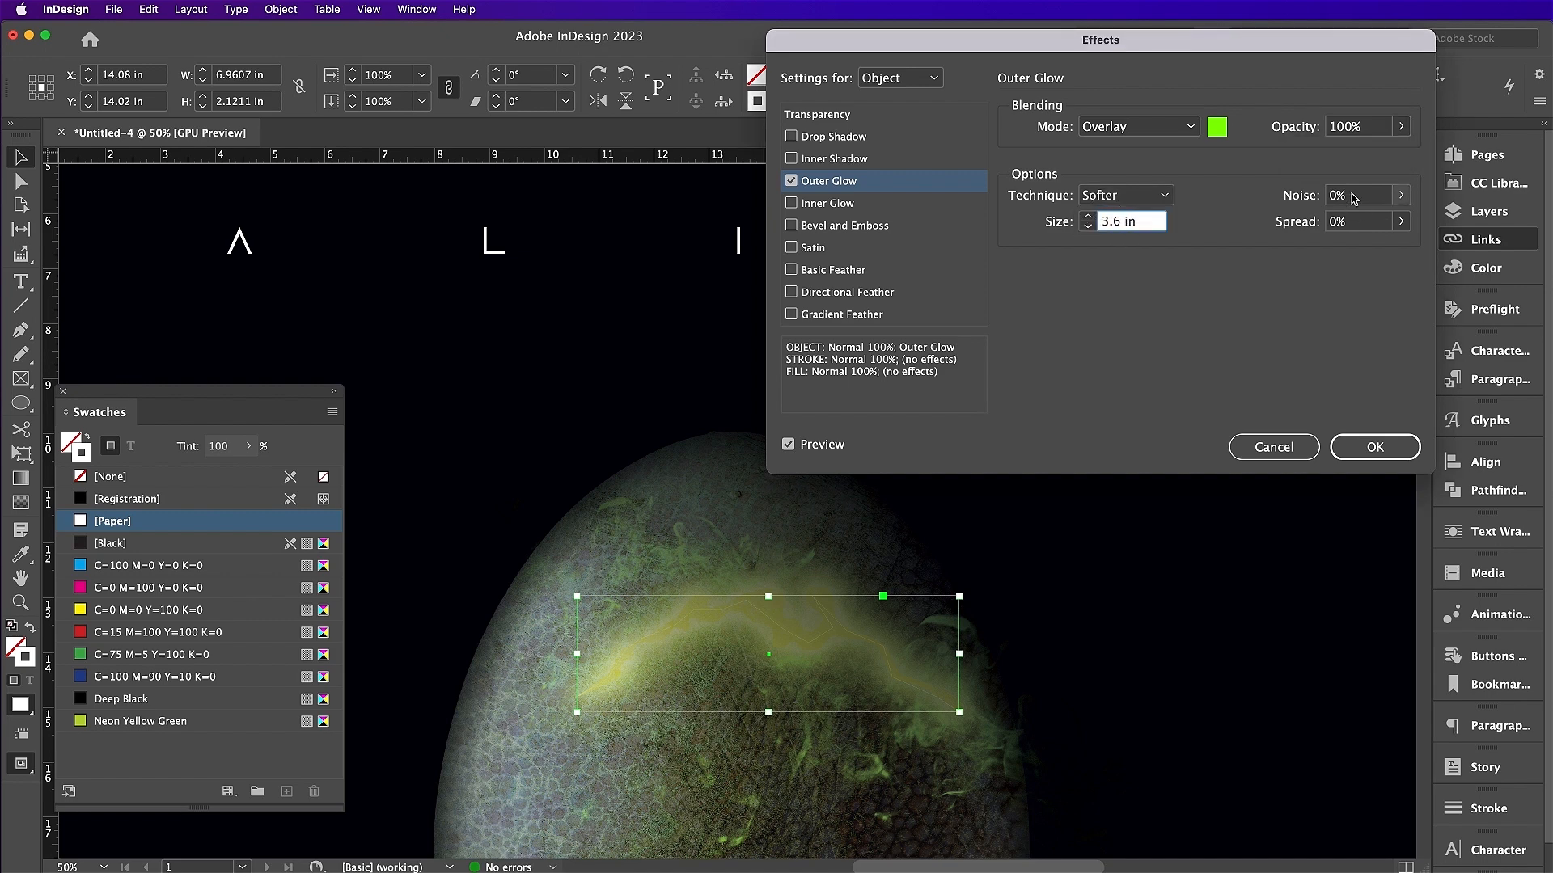
double_click(1354, 196)
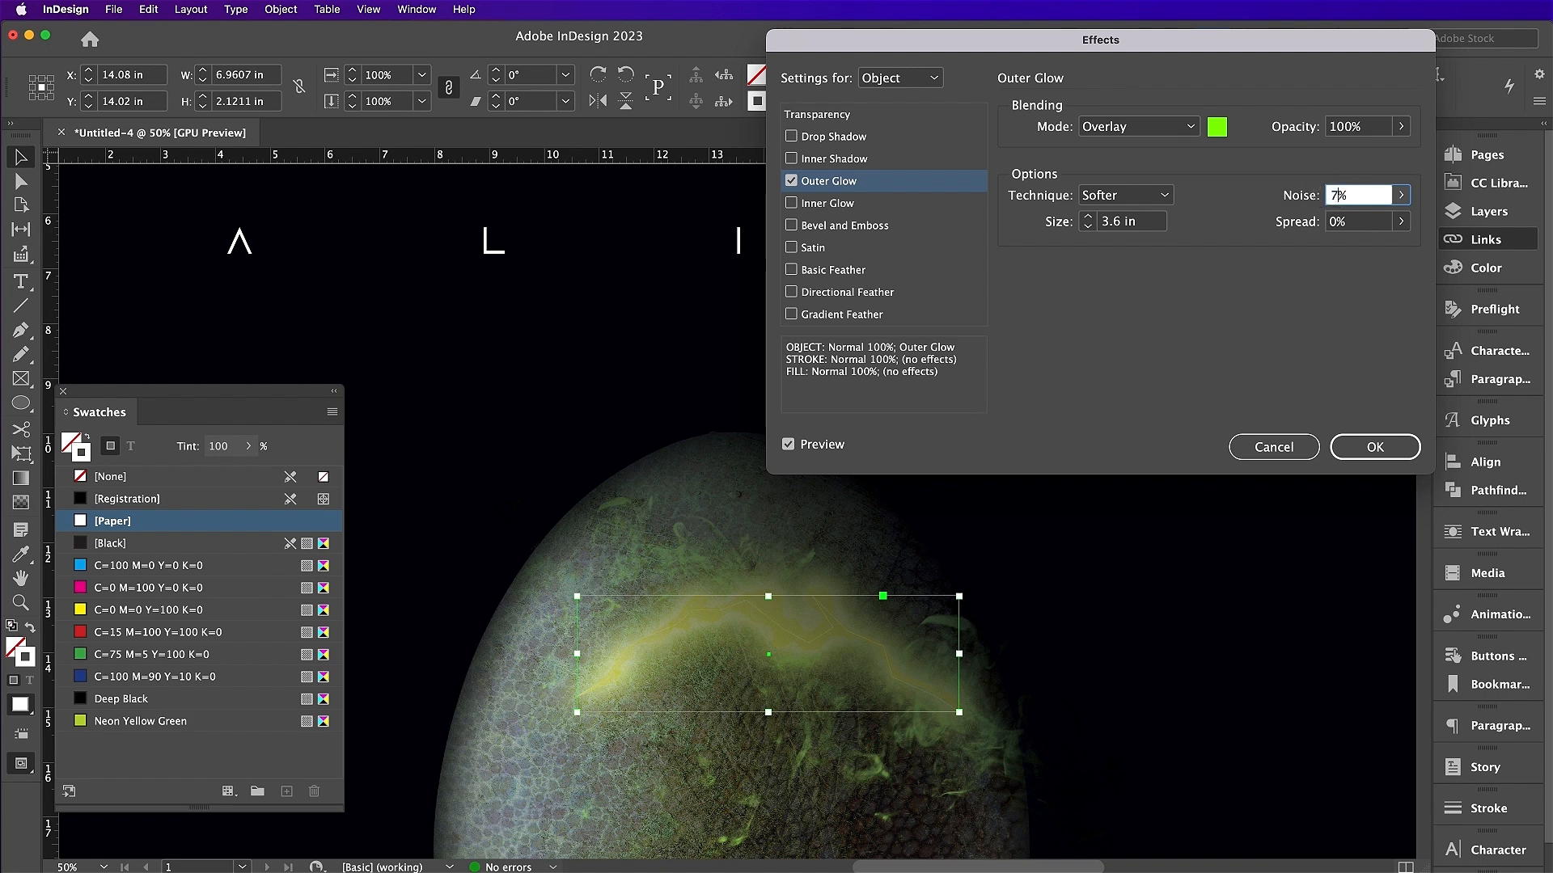
double_click(1336, 222)
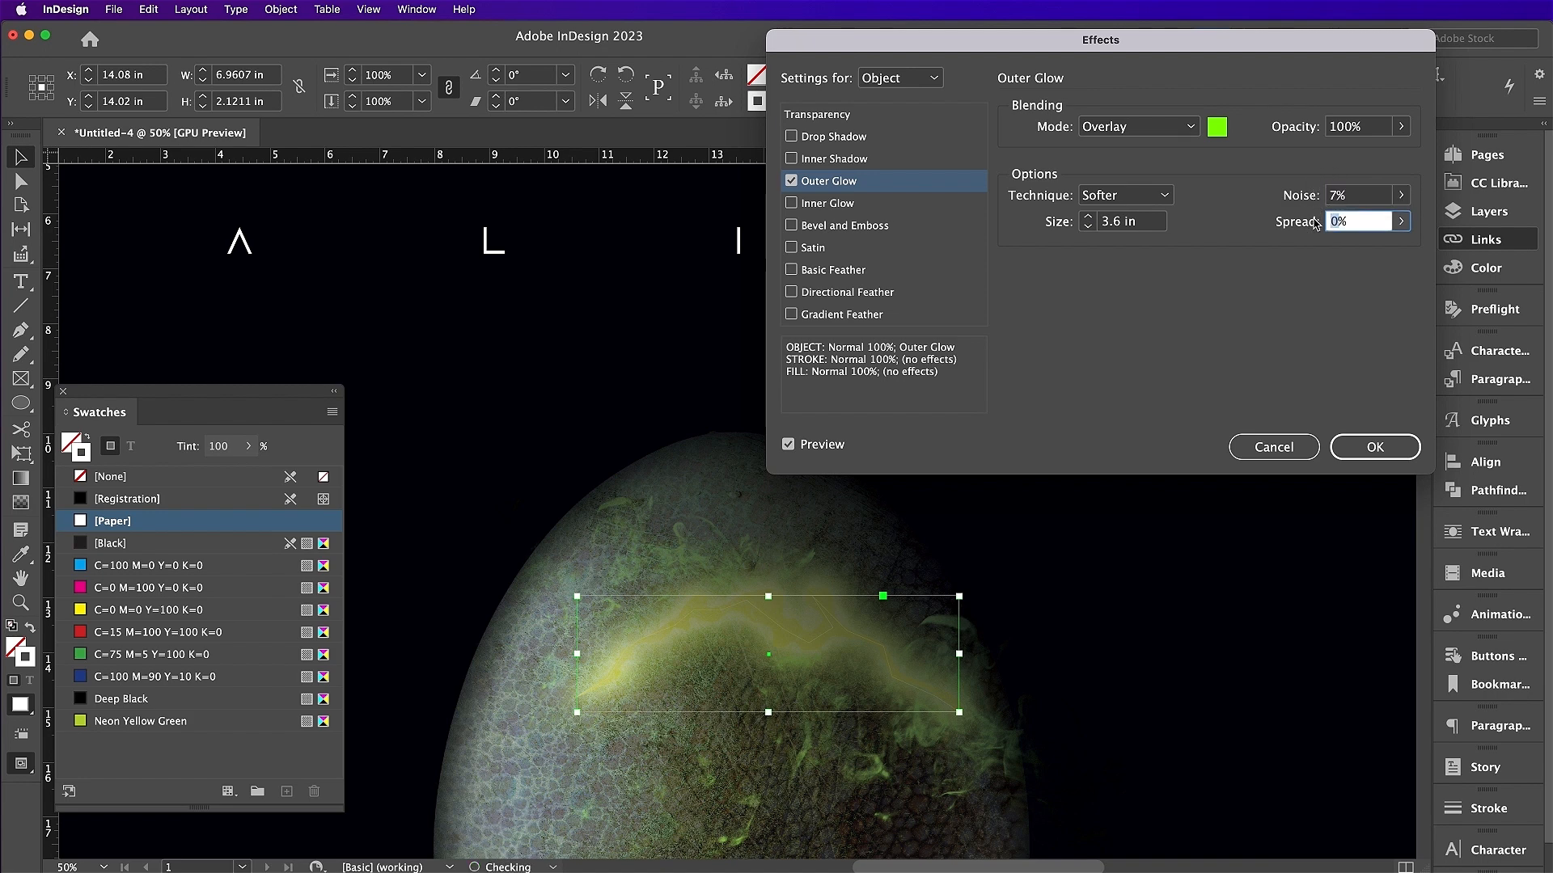
text(46)
click(1333, 198)
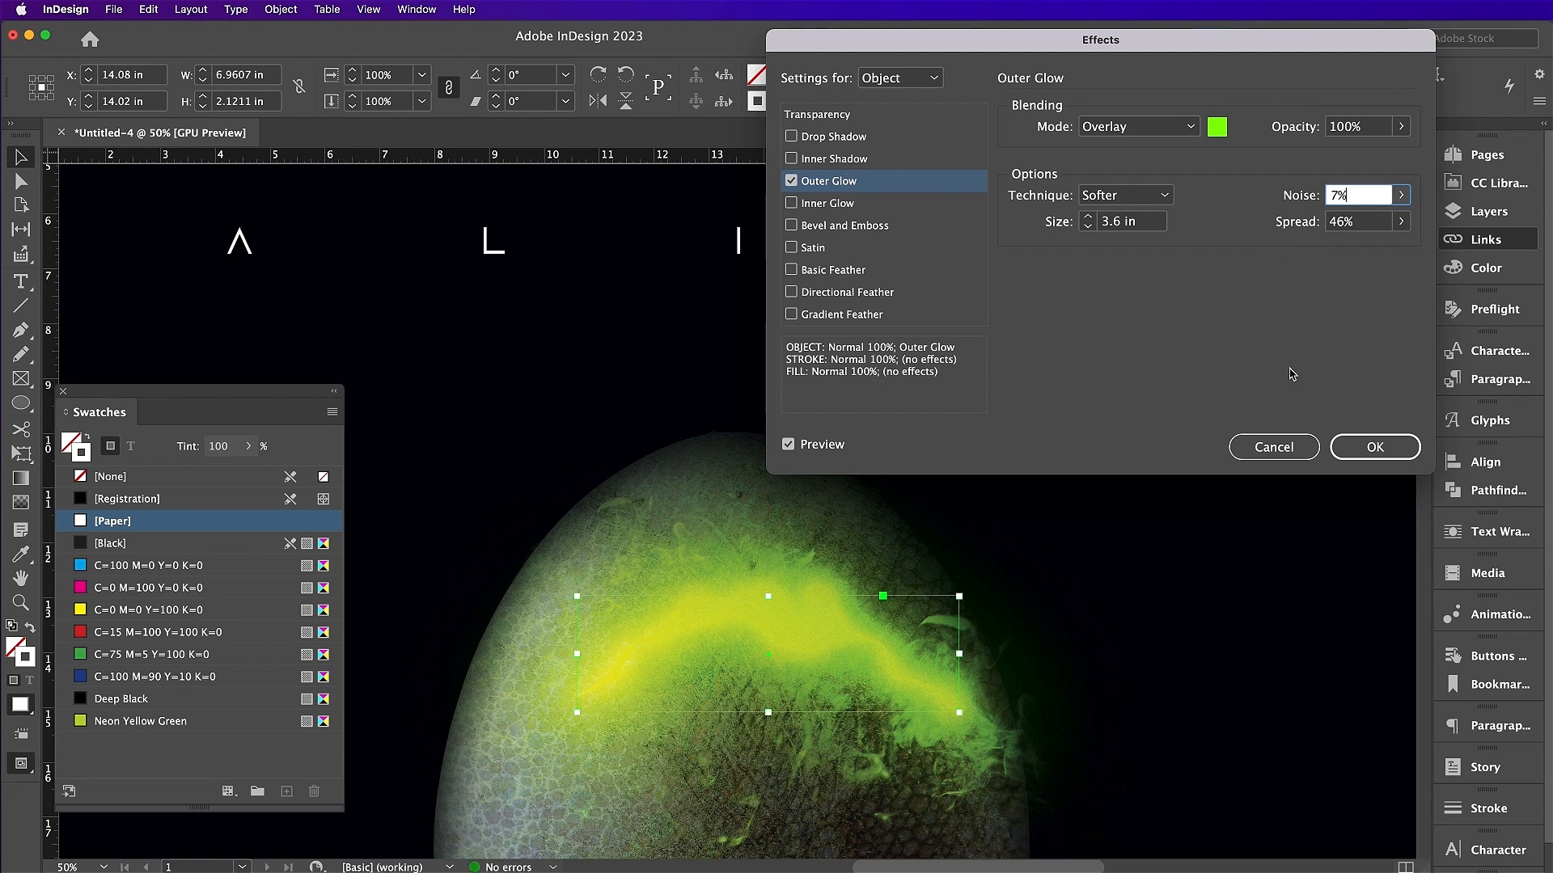
click(1347, 450)
- Draw an ellipse over the egg's lower half and narrow it to about 10 in wide by 7.8 in high
scroll(727, 514, down, 10)
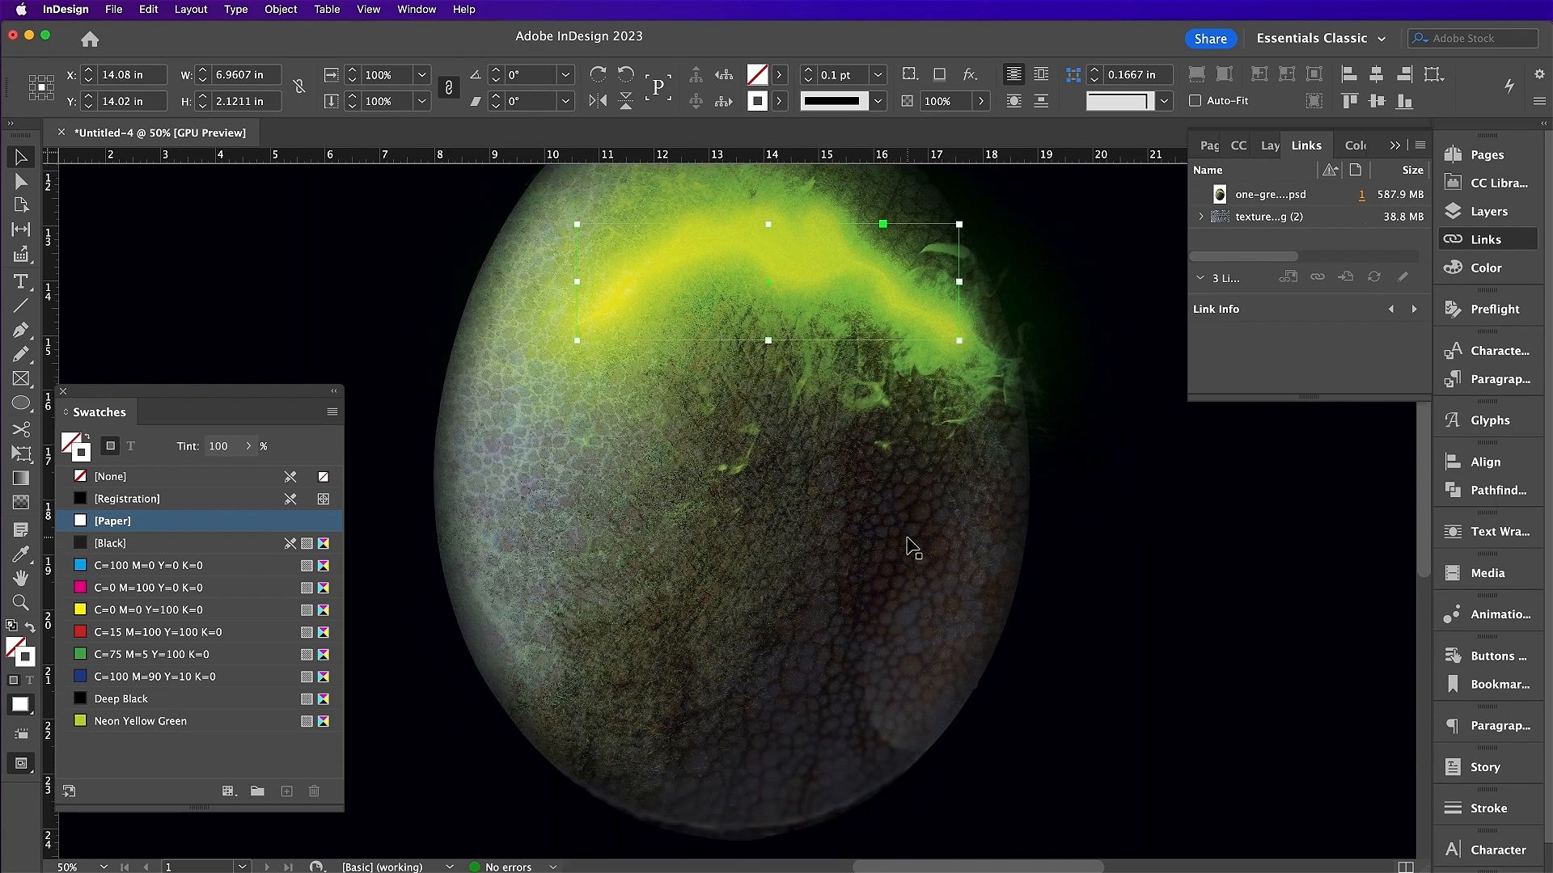
click(18, 405)
drag(376, 447, 1057, 832)
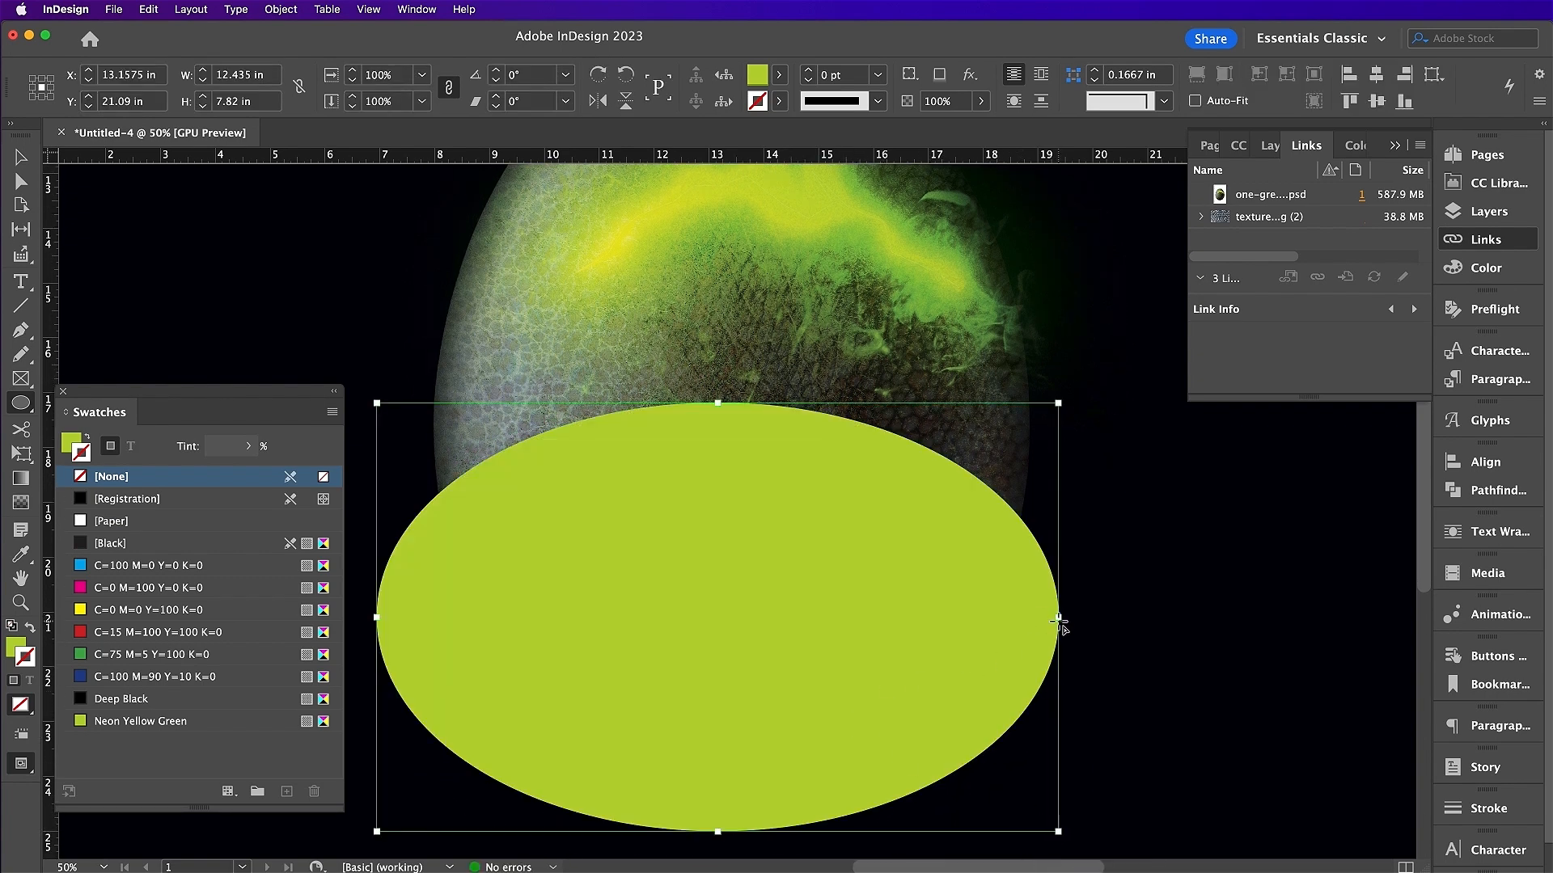
key(v)
drag(1057, 617, 925, 622)
drag(701, 604, 746, 603)
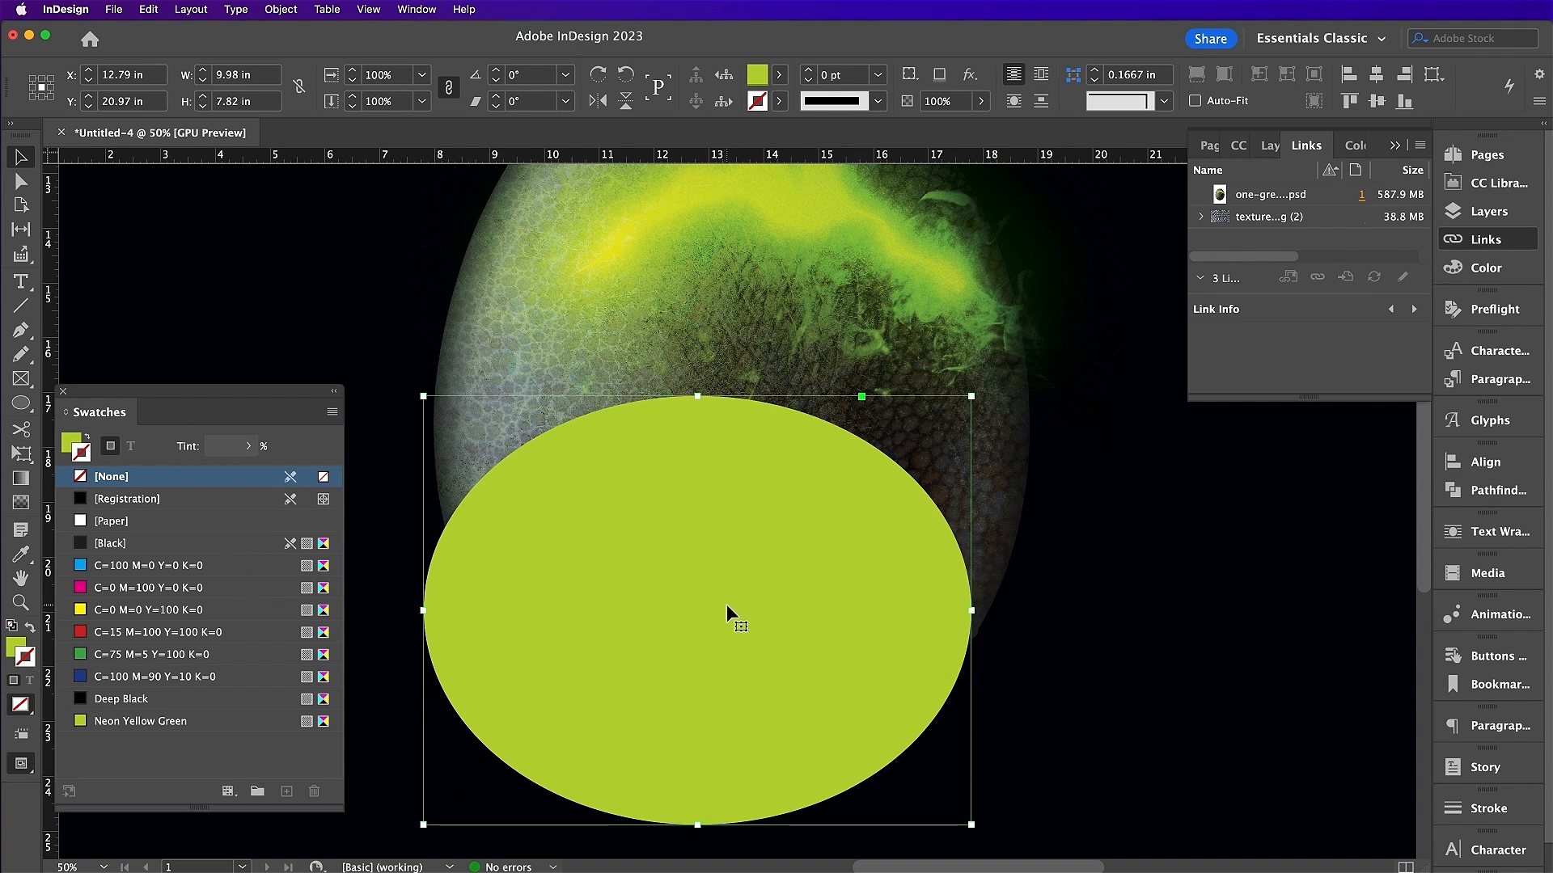
- Scale the ellipse up to about 12.1 by 9.5 in and move it up over the egg's lower half
key(super+minus)
click(400, 79)
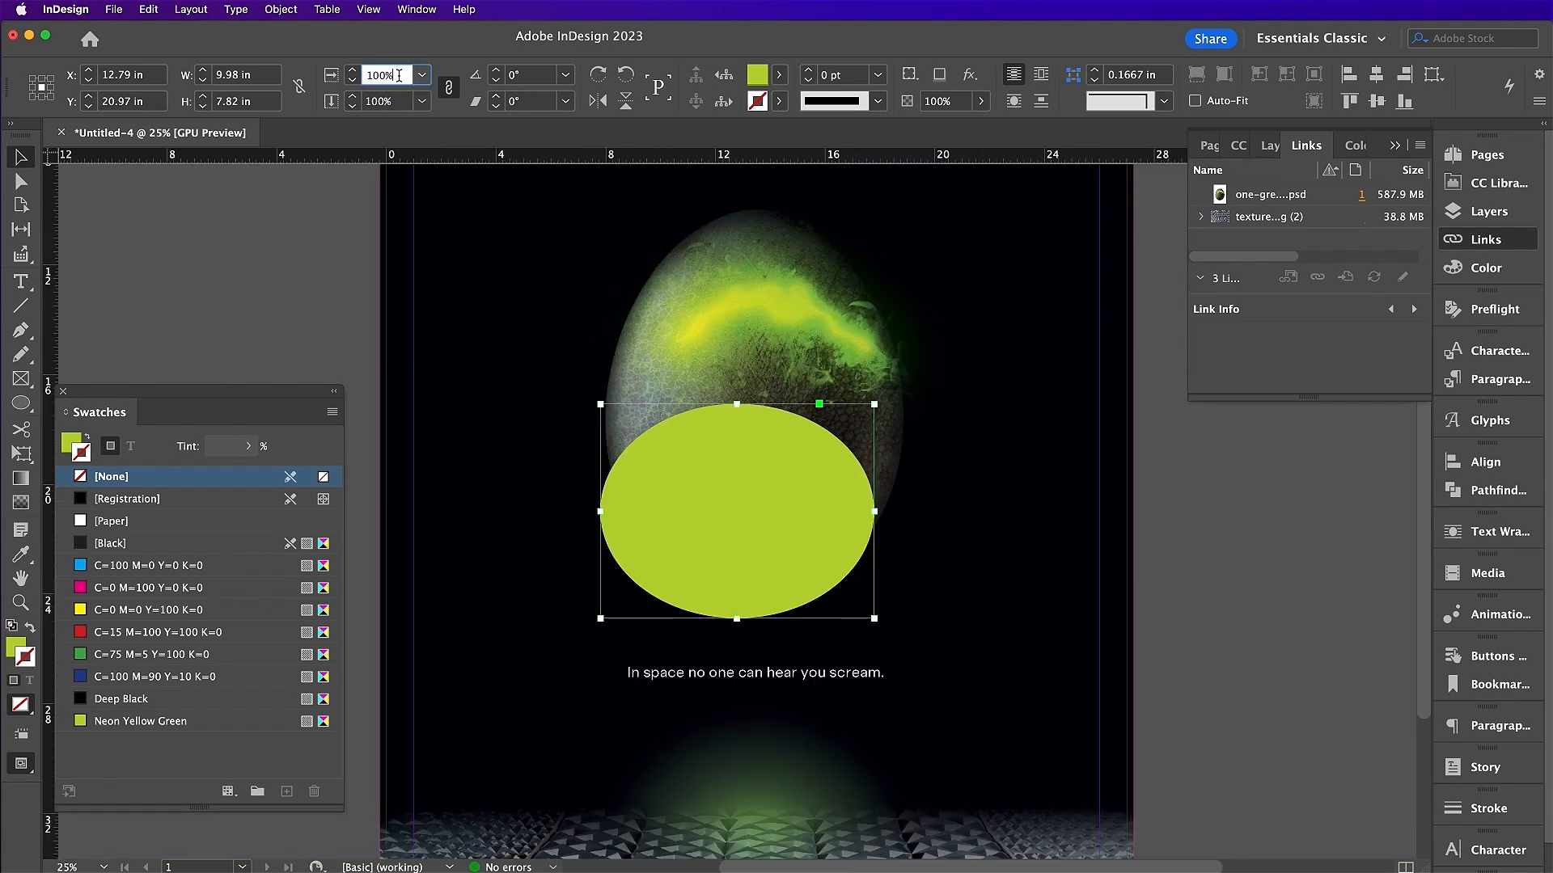
key(shift+Up)
key(shift+Up)
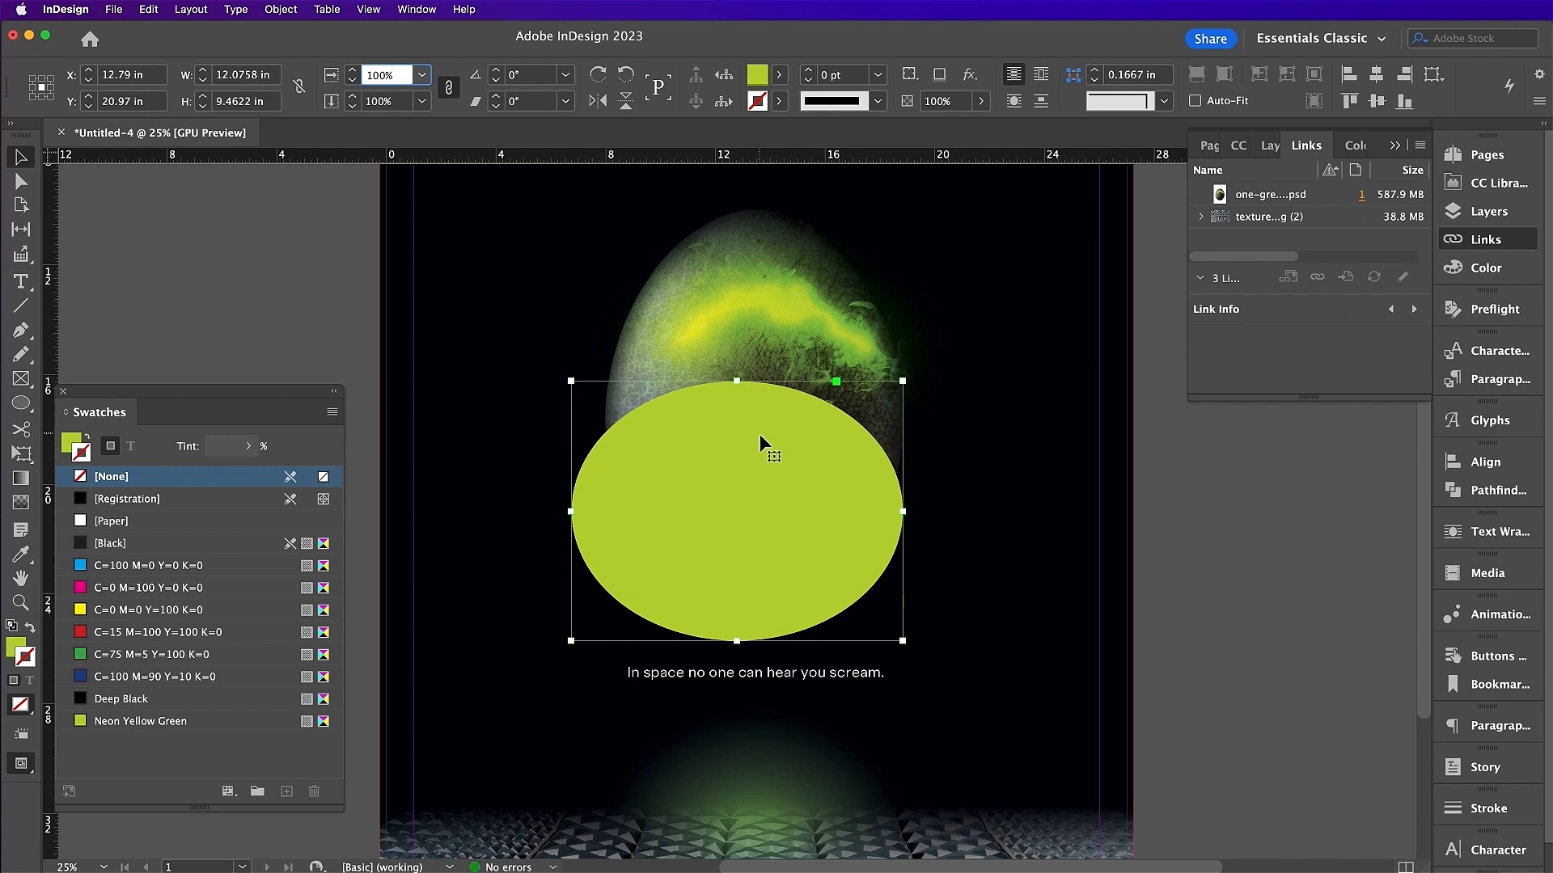
drag(763, 495, 769, 466)
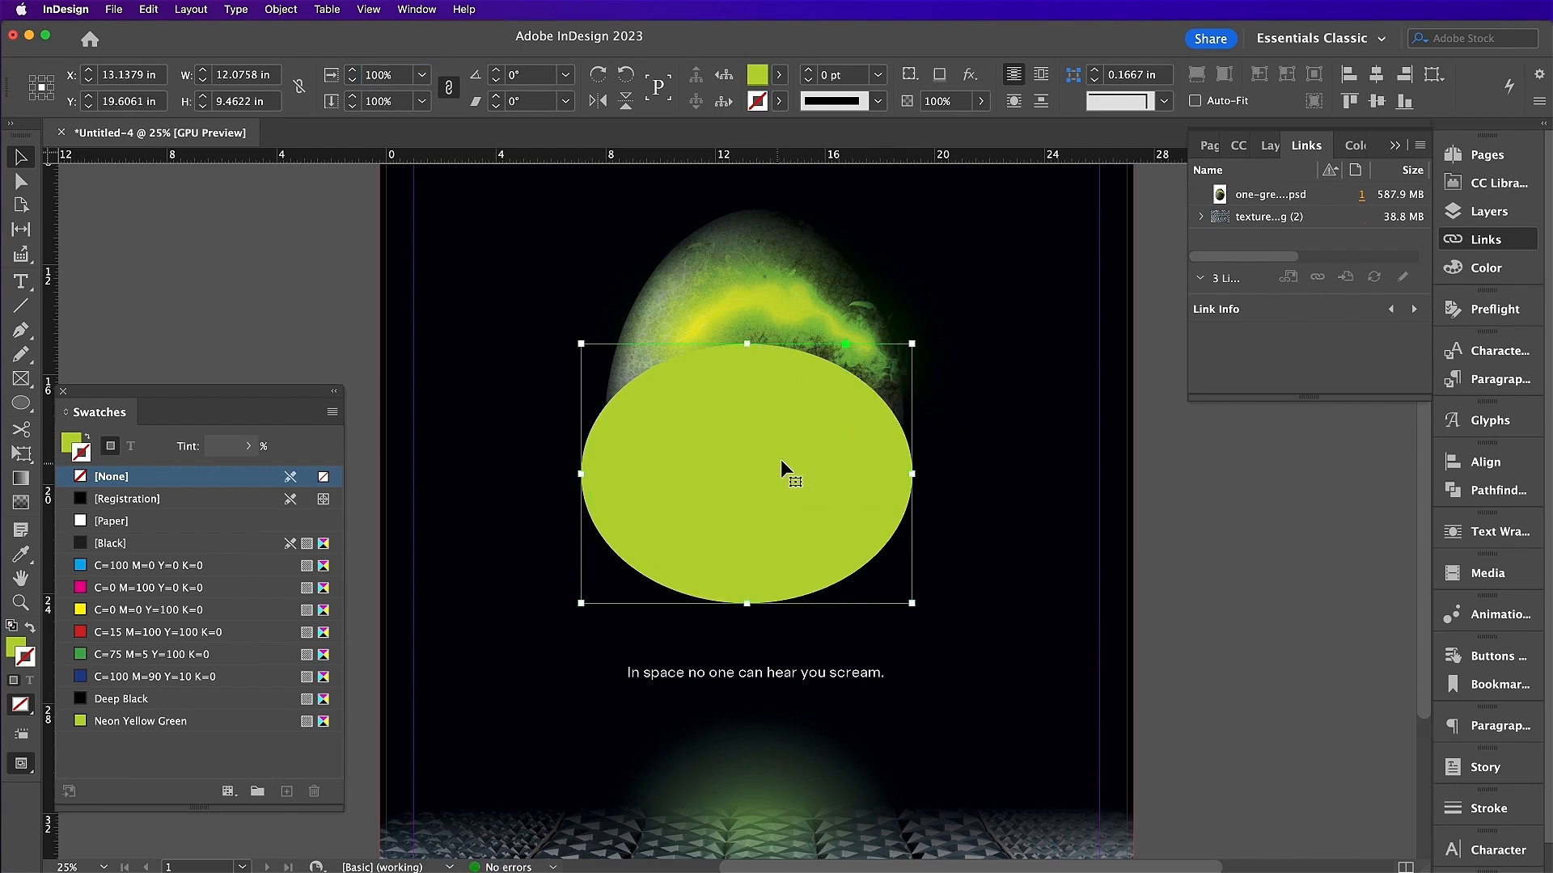
- Fill the ellipse with Paper and set its transparency to Overlay mode at 75% opacity
click(70, 445)
click(123, 521)
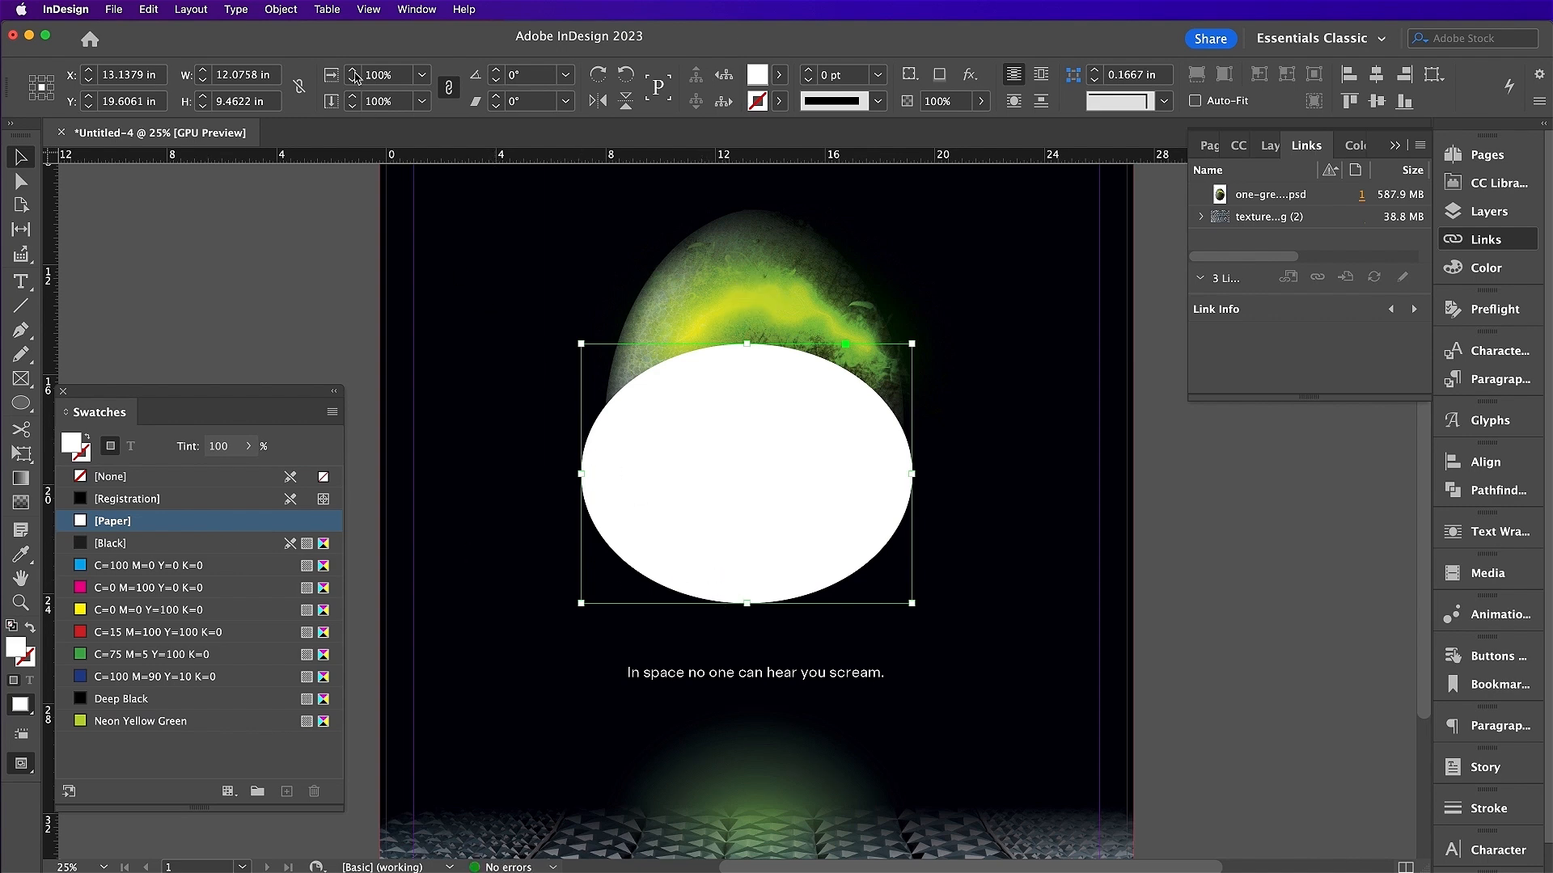
click(281, 10)
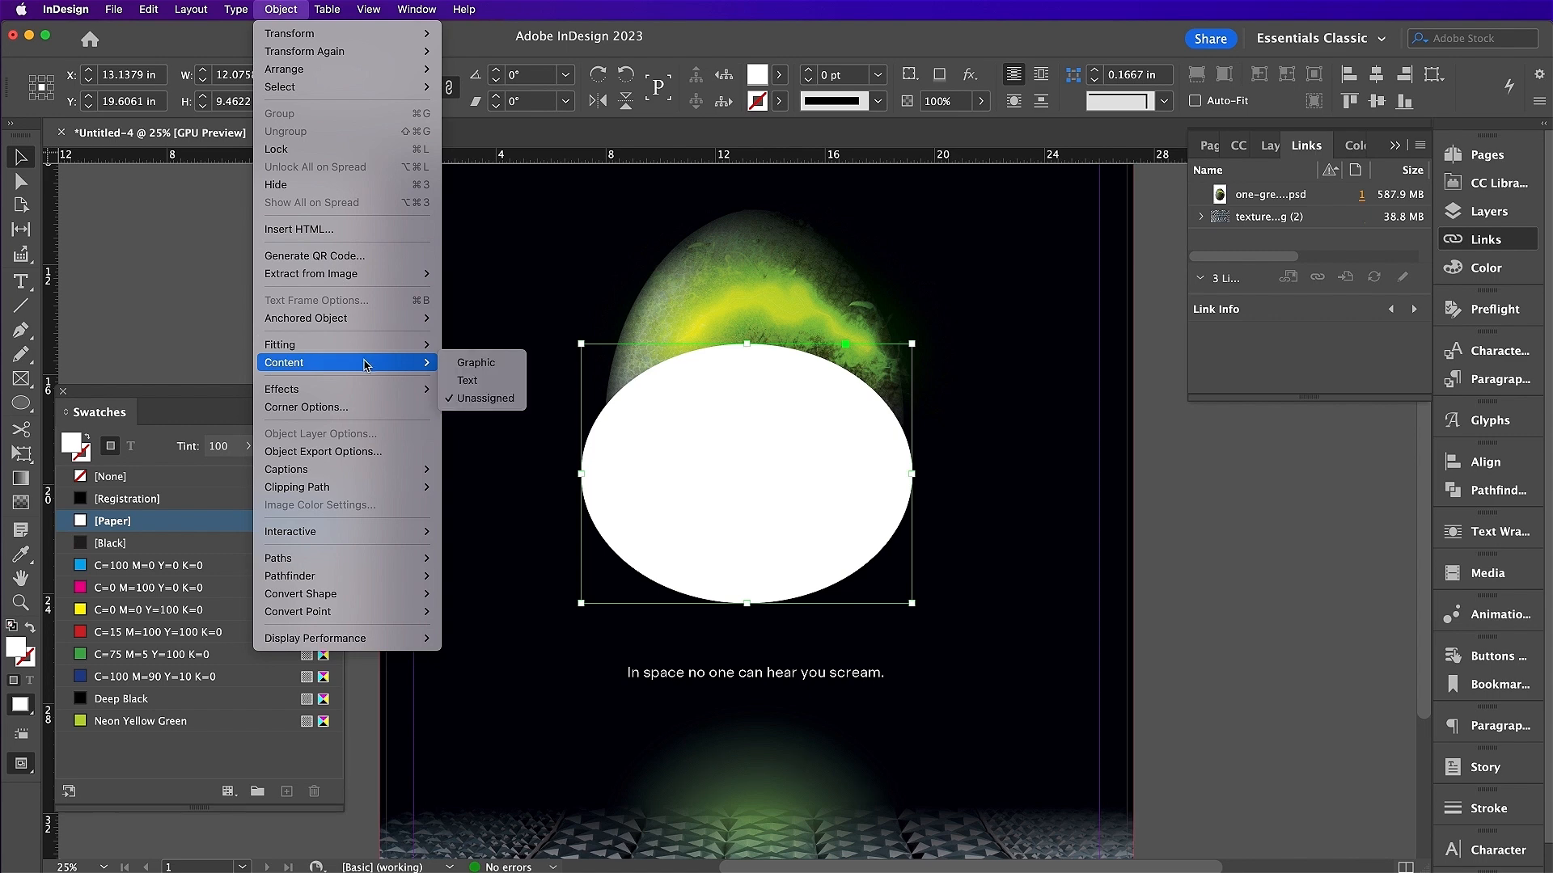
mouse_move(388, 389)
click(471, 394)
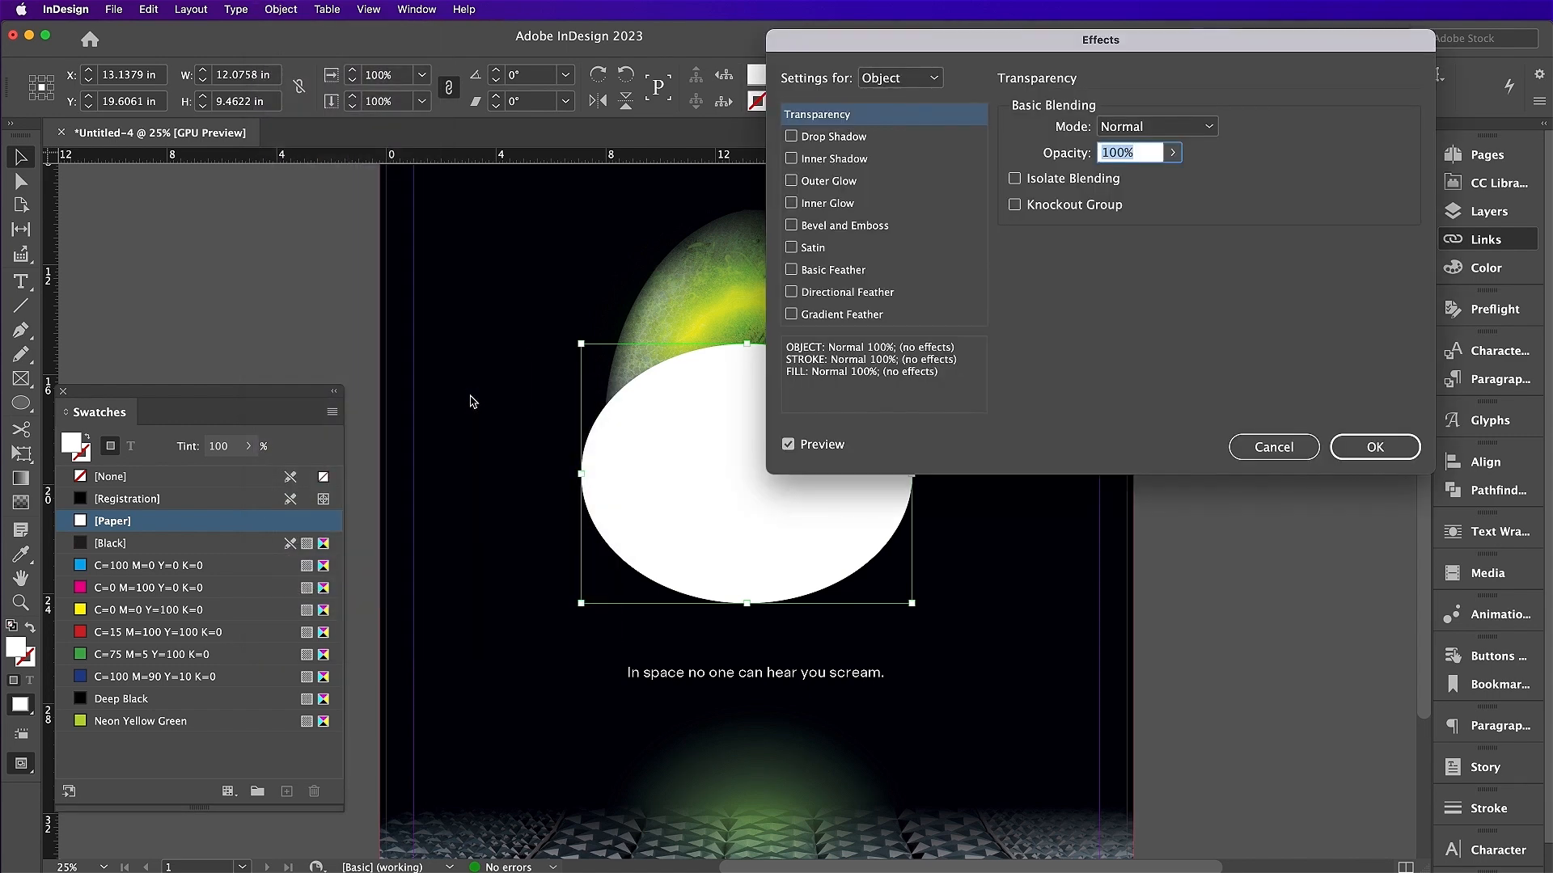
click(1143, 127)
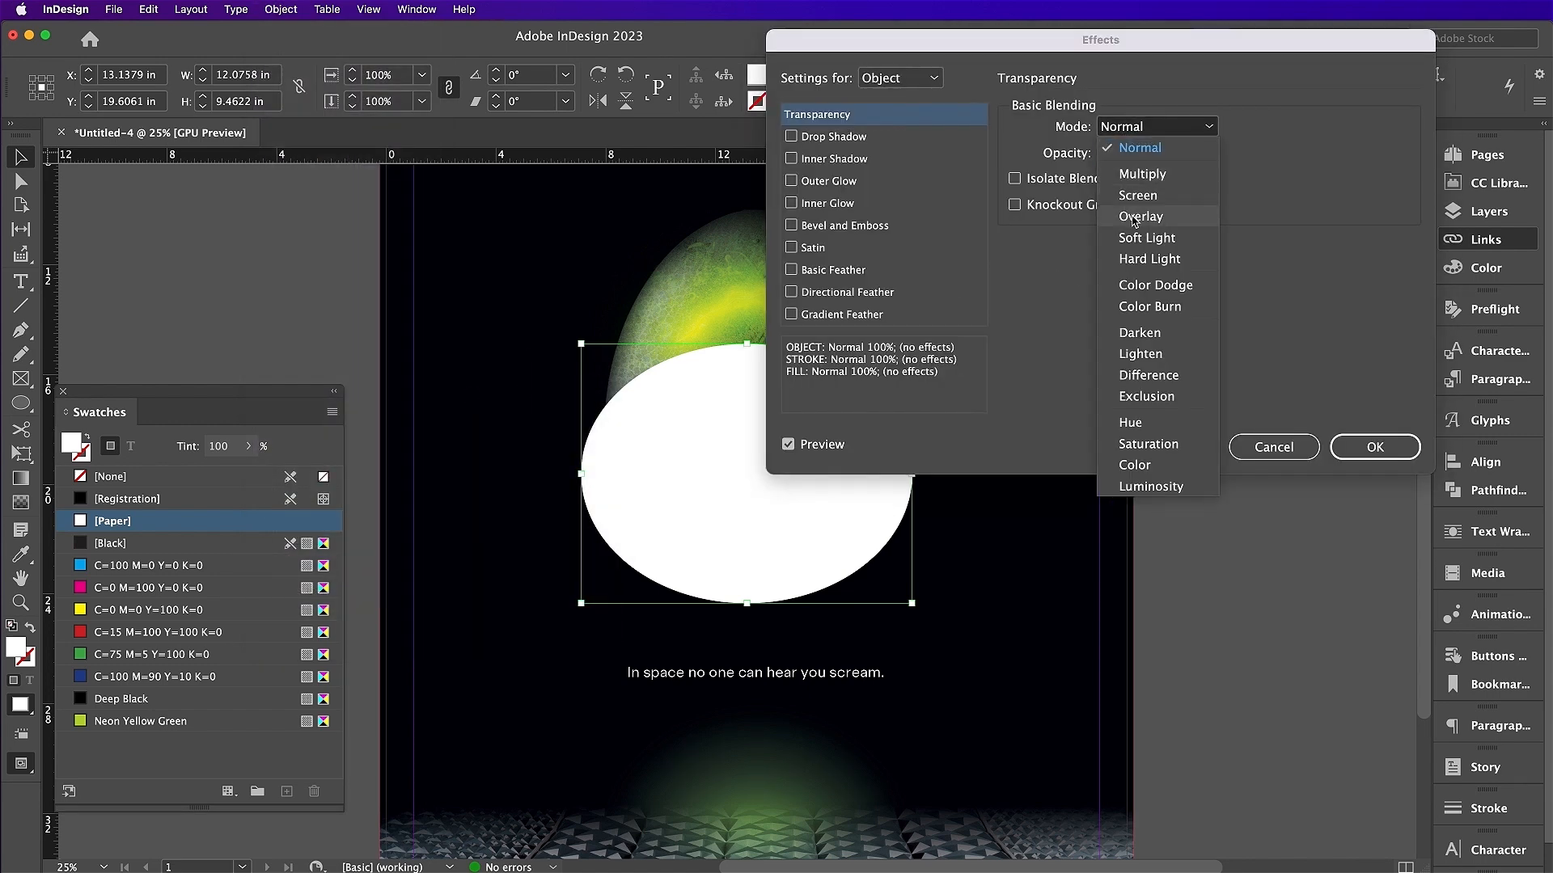
click(1134, 216)
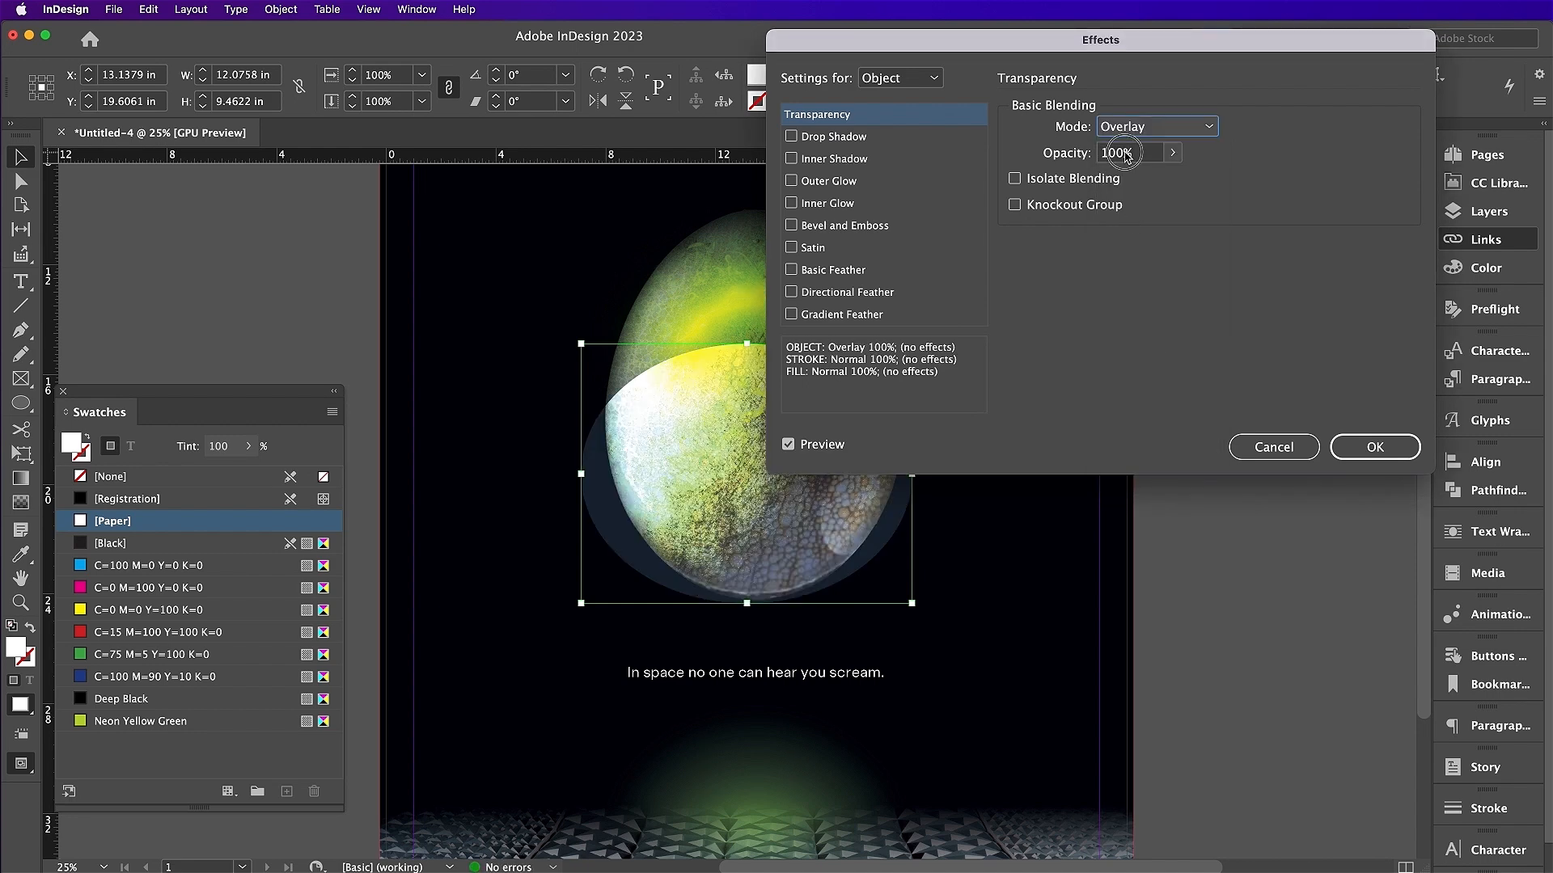
double_click(1124, 154)
text(75)
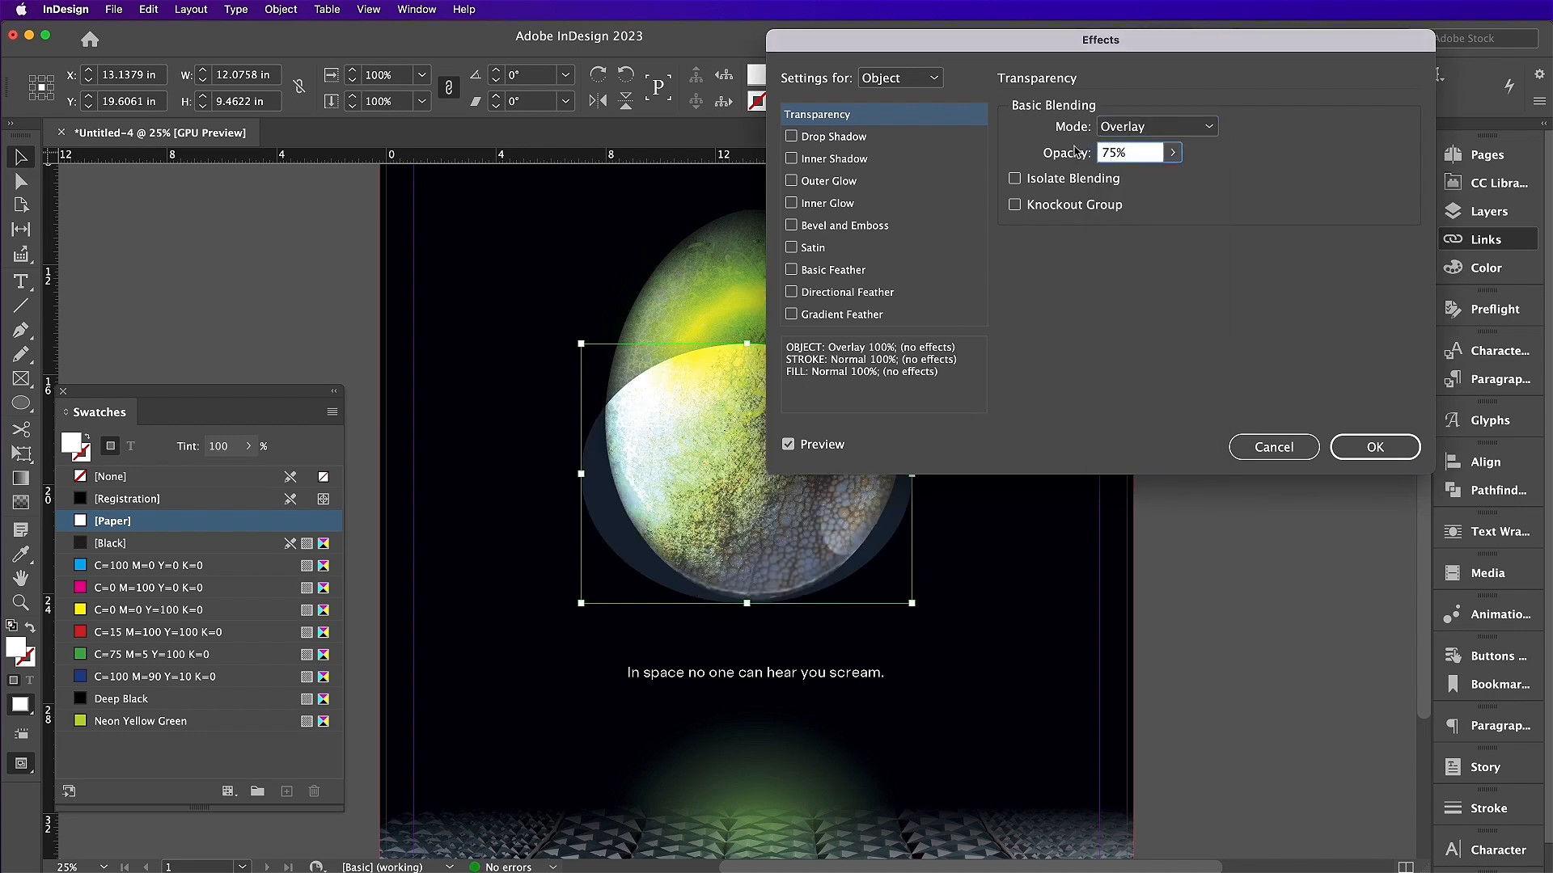
text(5)
- Add a radial gradient feather to the ellipse, bring both gradient stops inward to soften its edge, and apply it
click(894, 316)
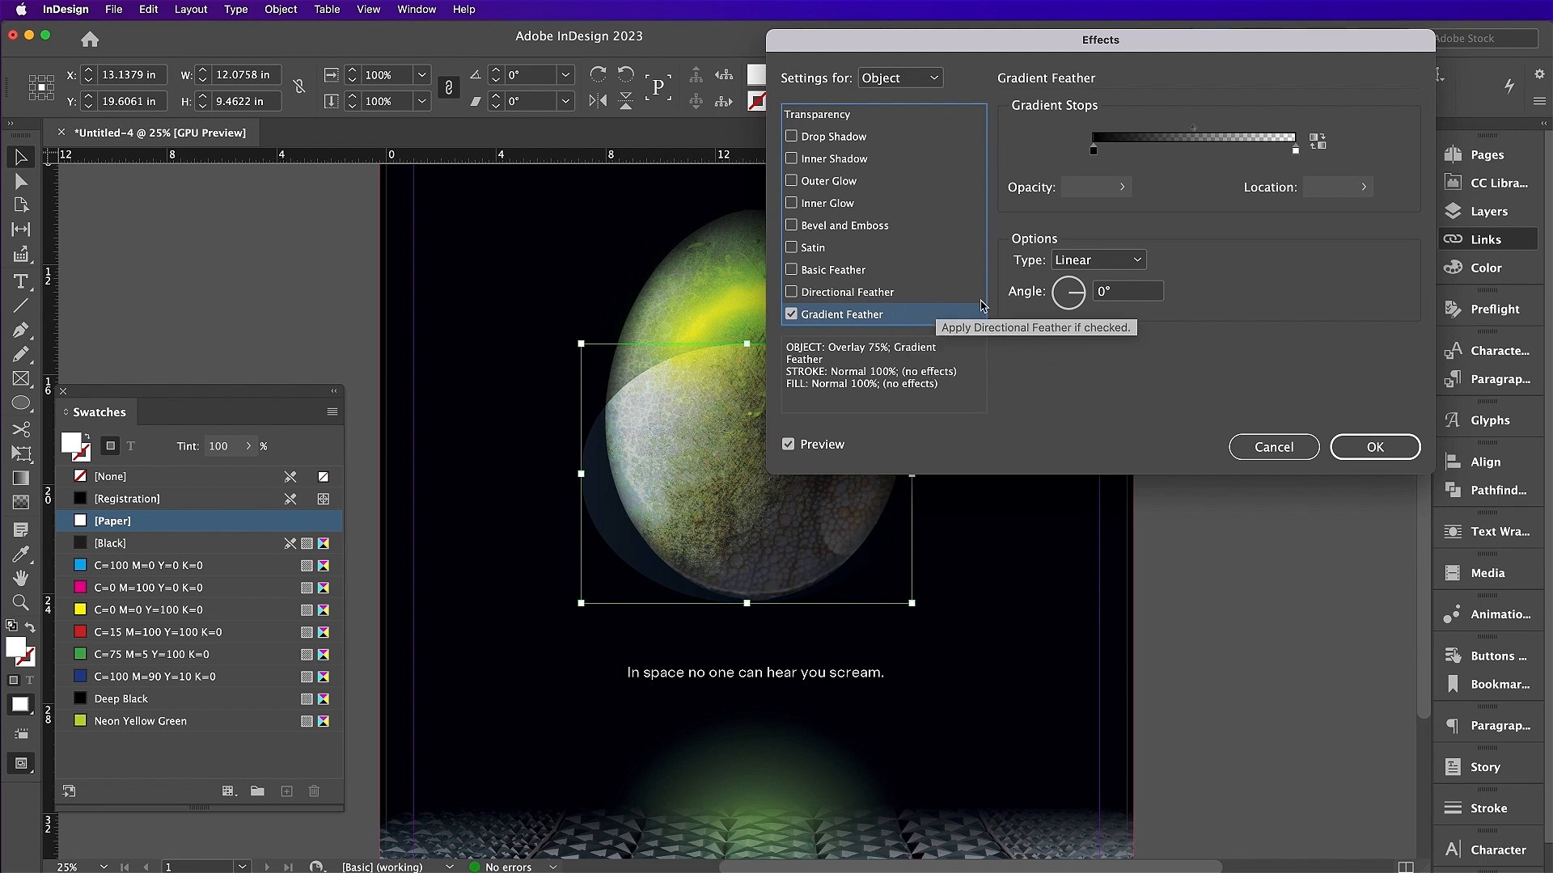
click(1084, 260)
click(1092, 303)
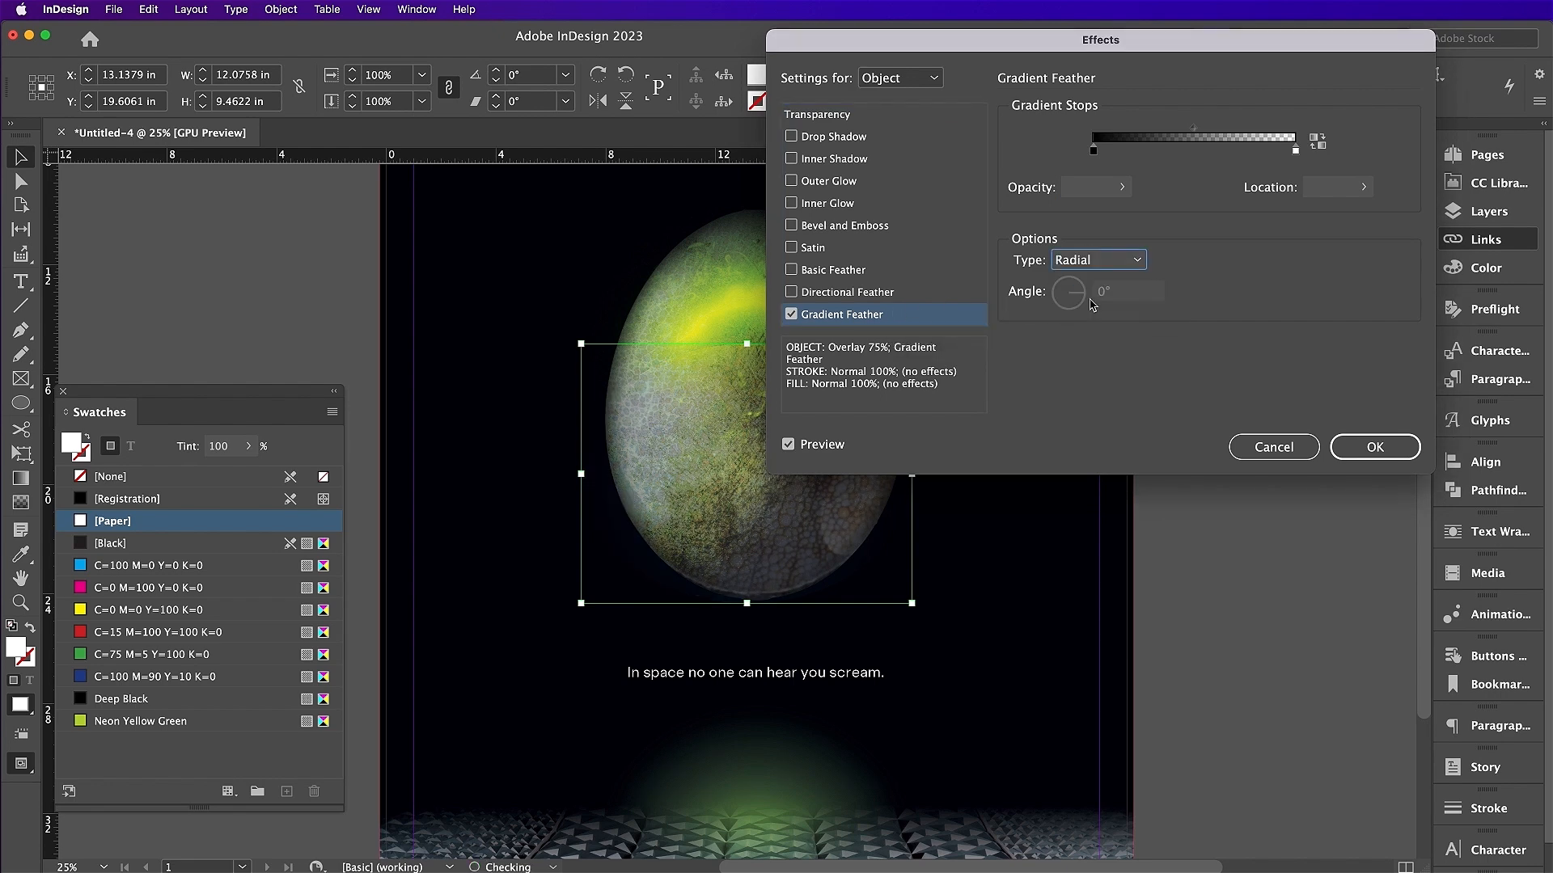
drag(1297, 152, 1215, 150)
drag(1094, 155, 1188, 129)
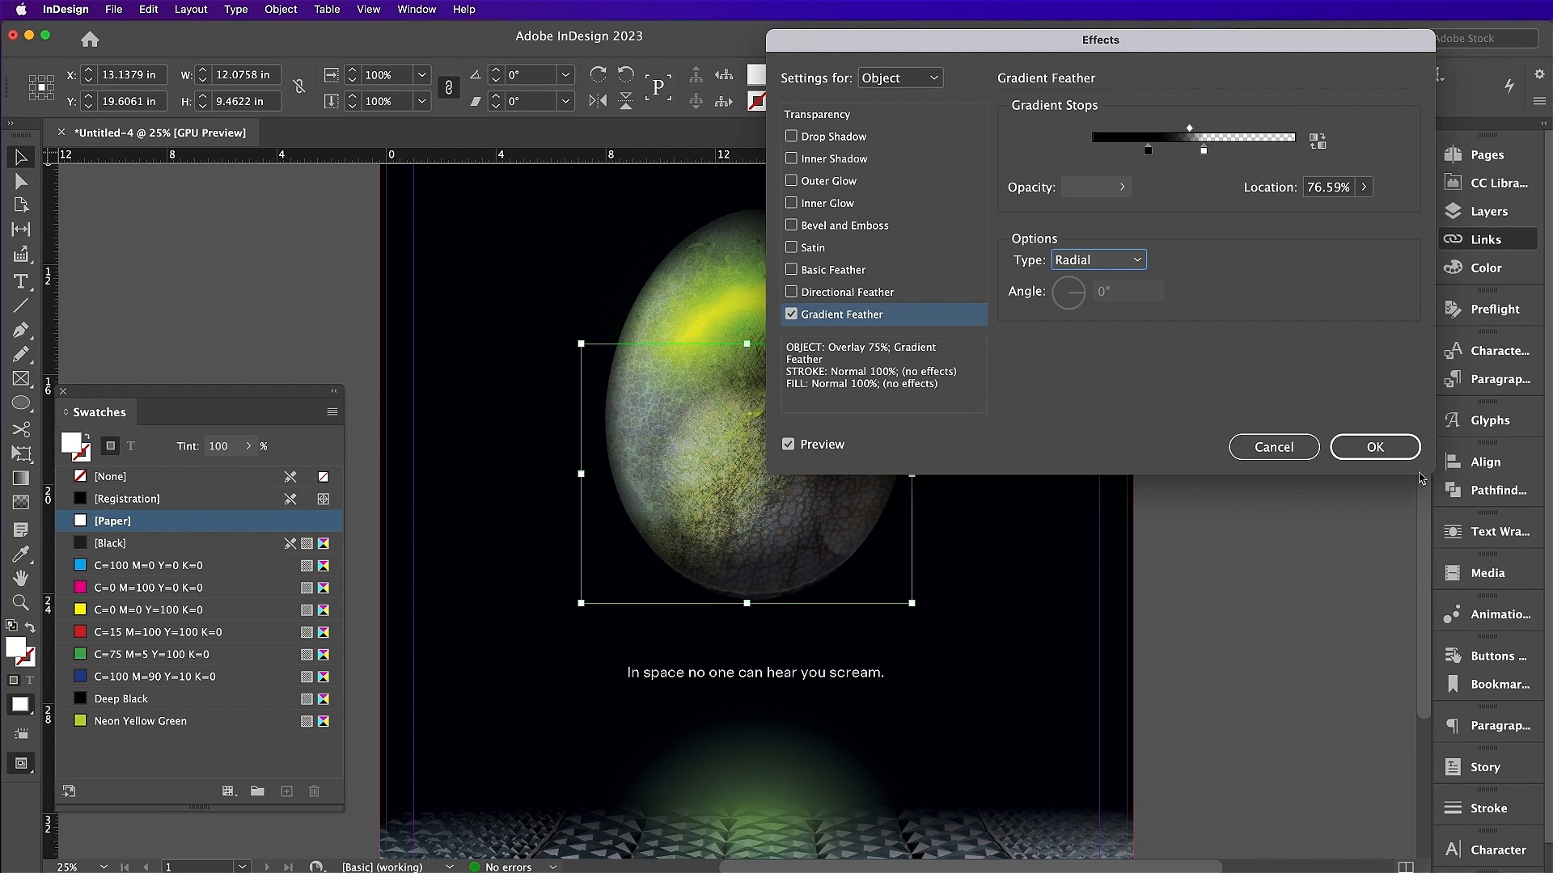
click(1395, 445)
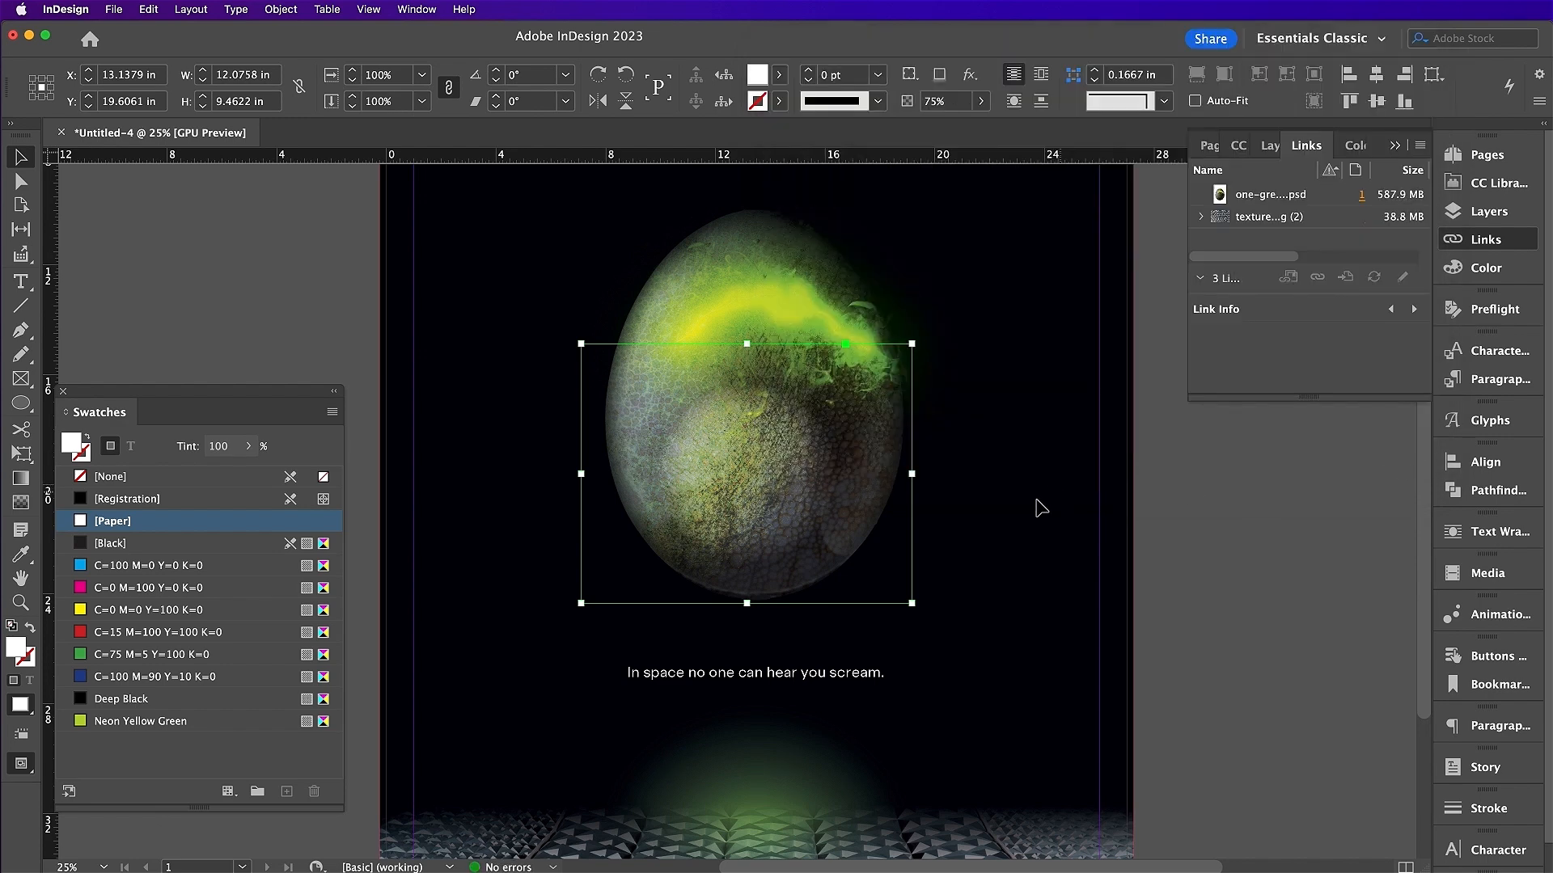
- Move the ellipse toward the egg's lower-left side and shift its gradient feather midpoint to 54.6%
drag(808, 488, 726, 530)
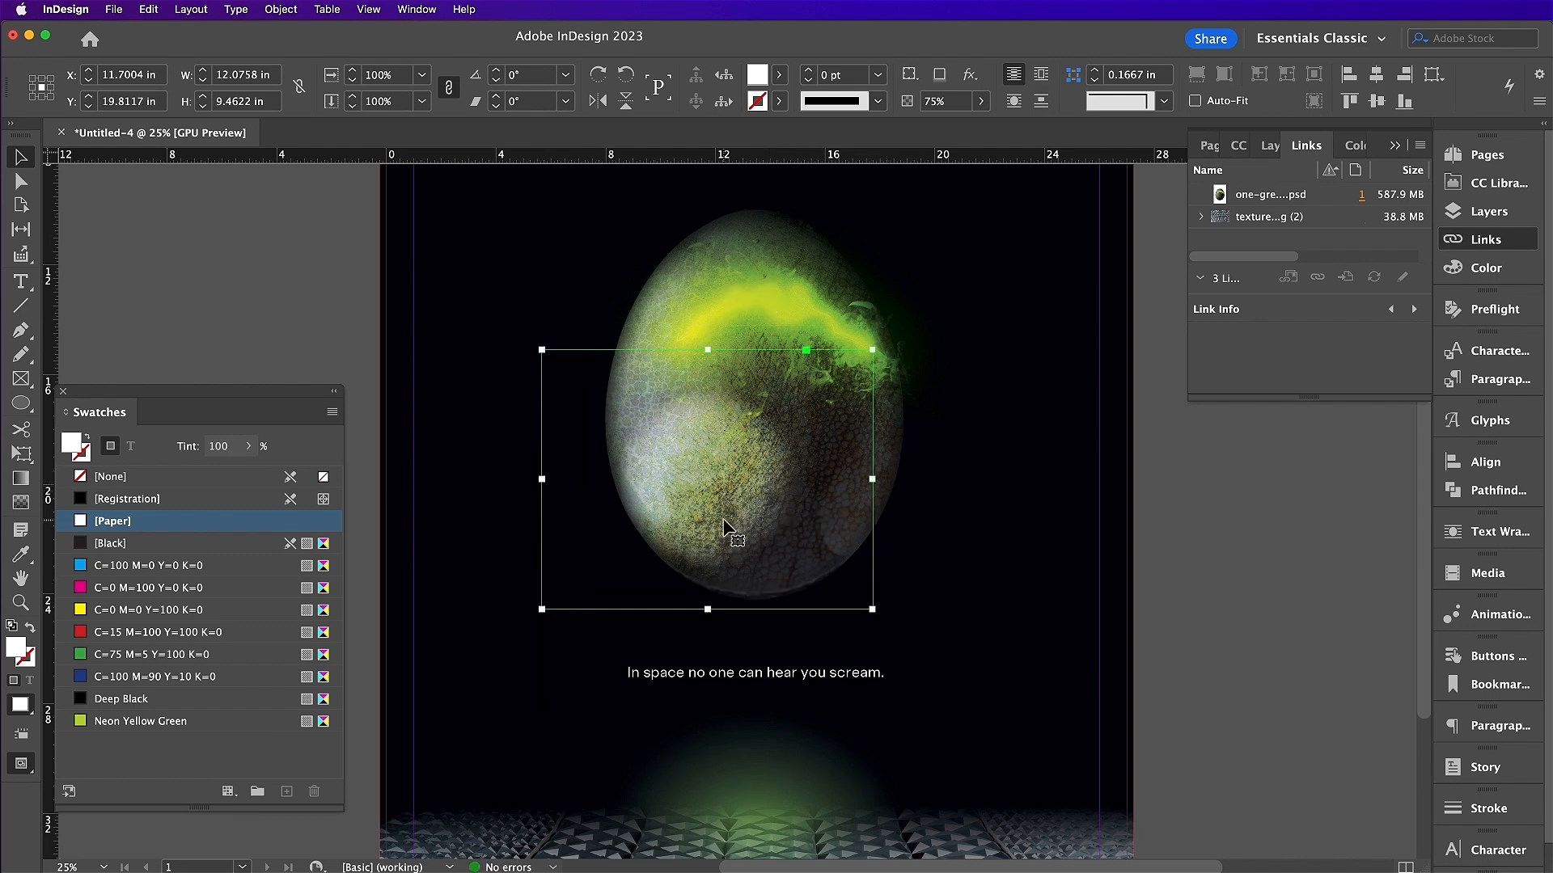
click(969, 74)
click(1014, 250)
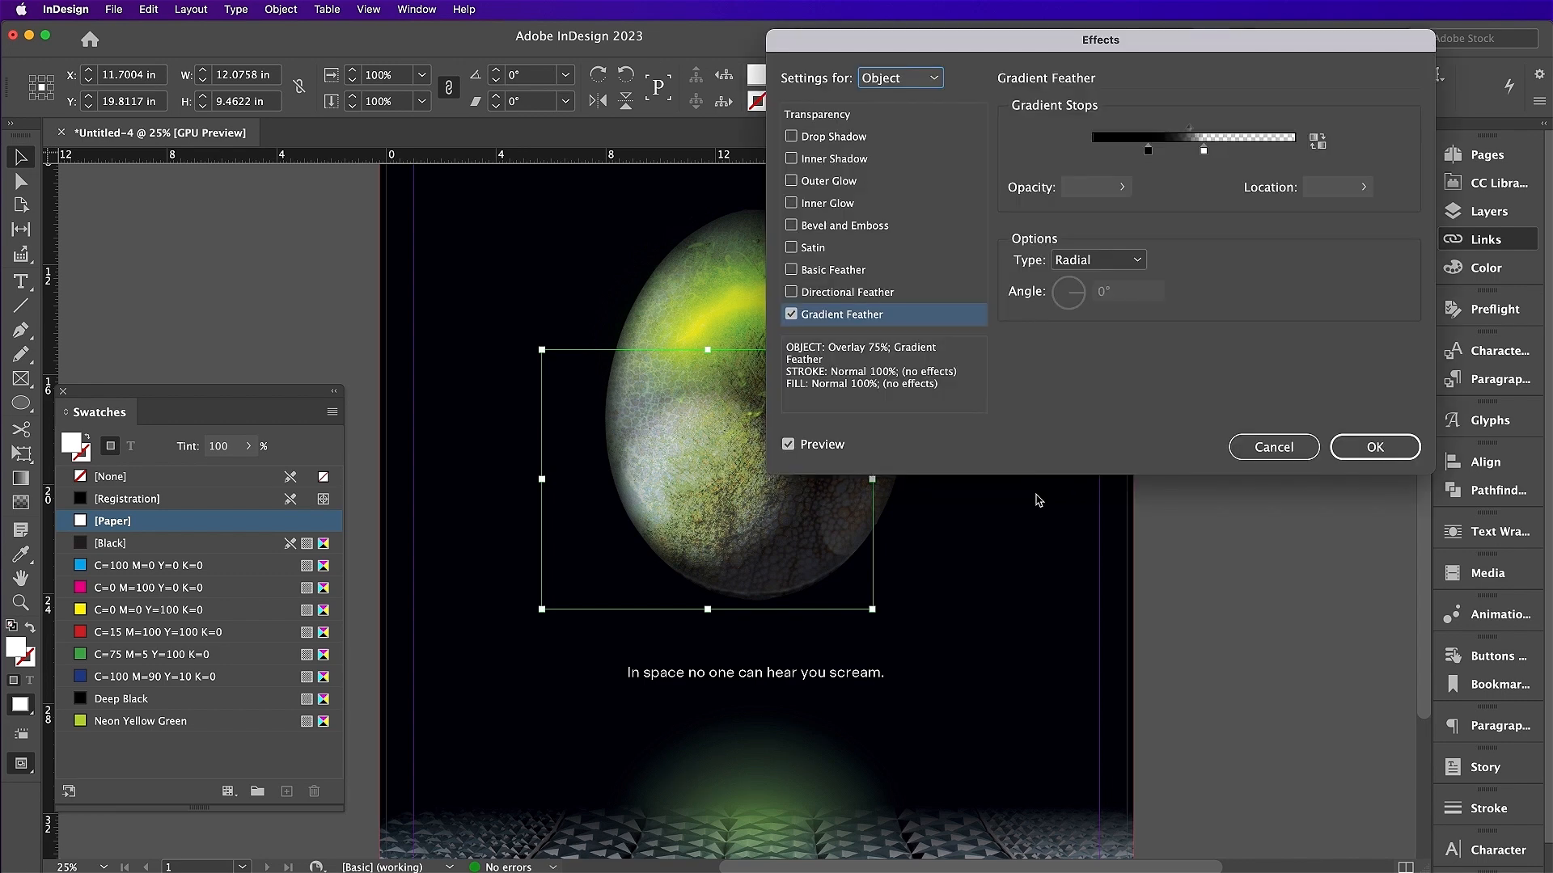
drag(1191, 134, 1178, 132)
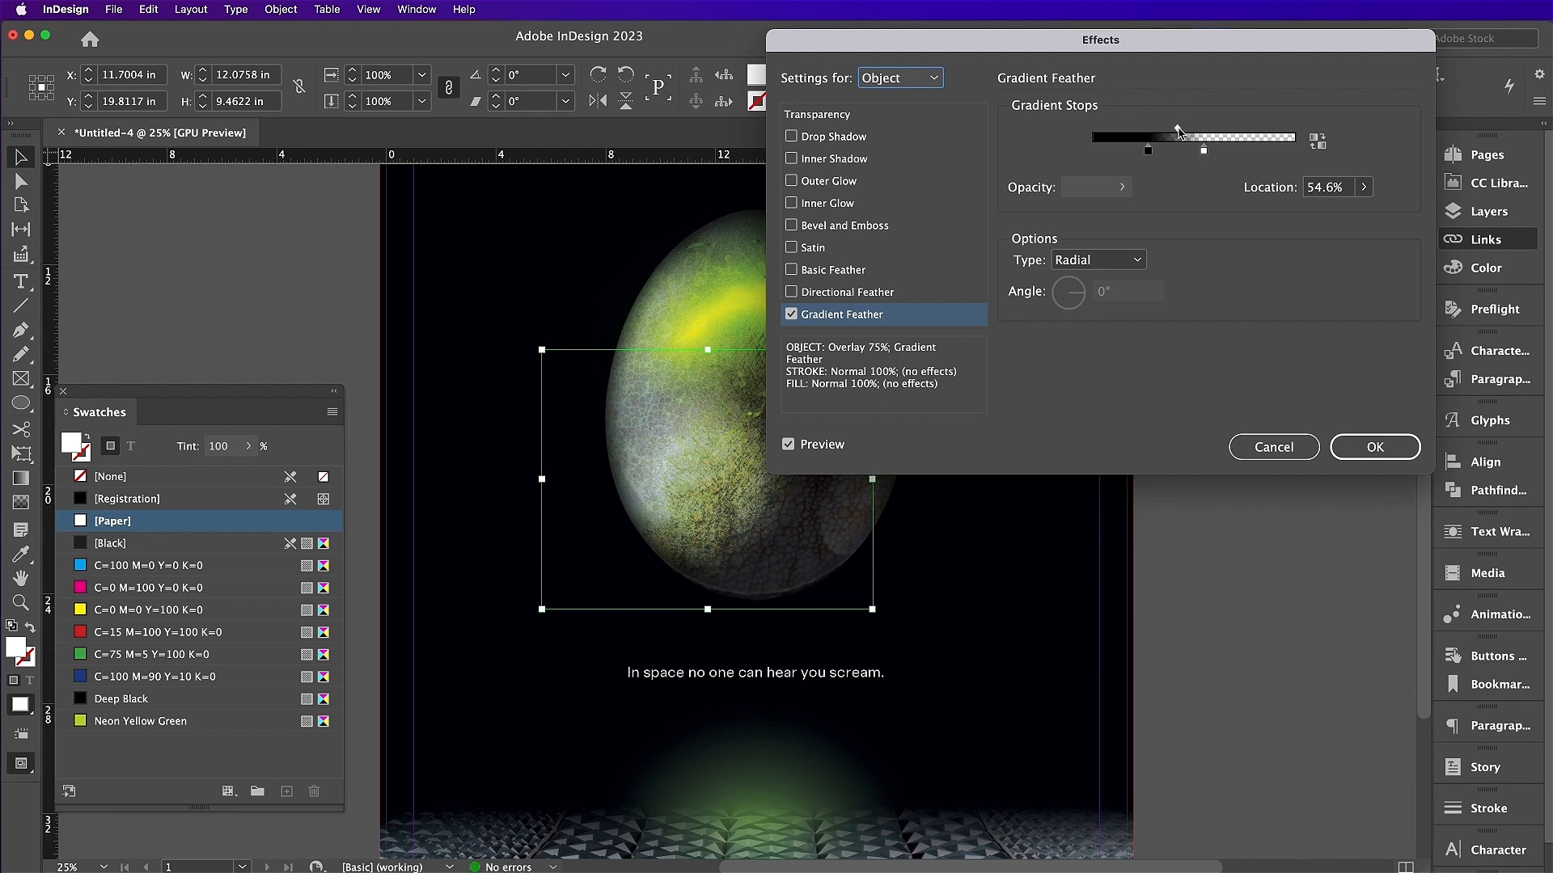
key(Return)
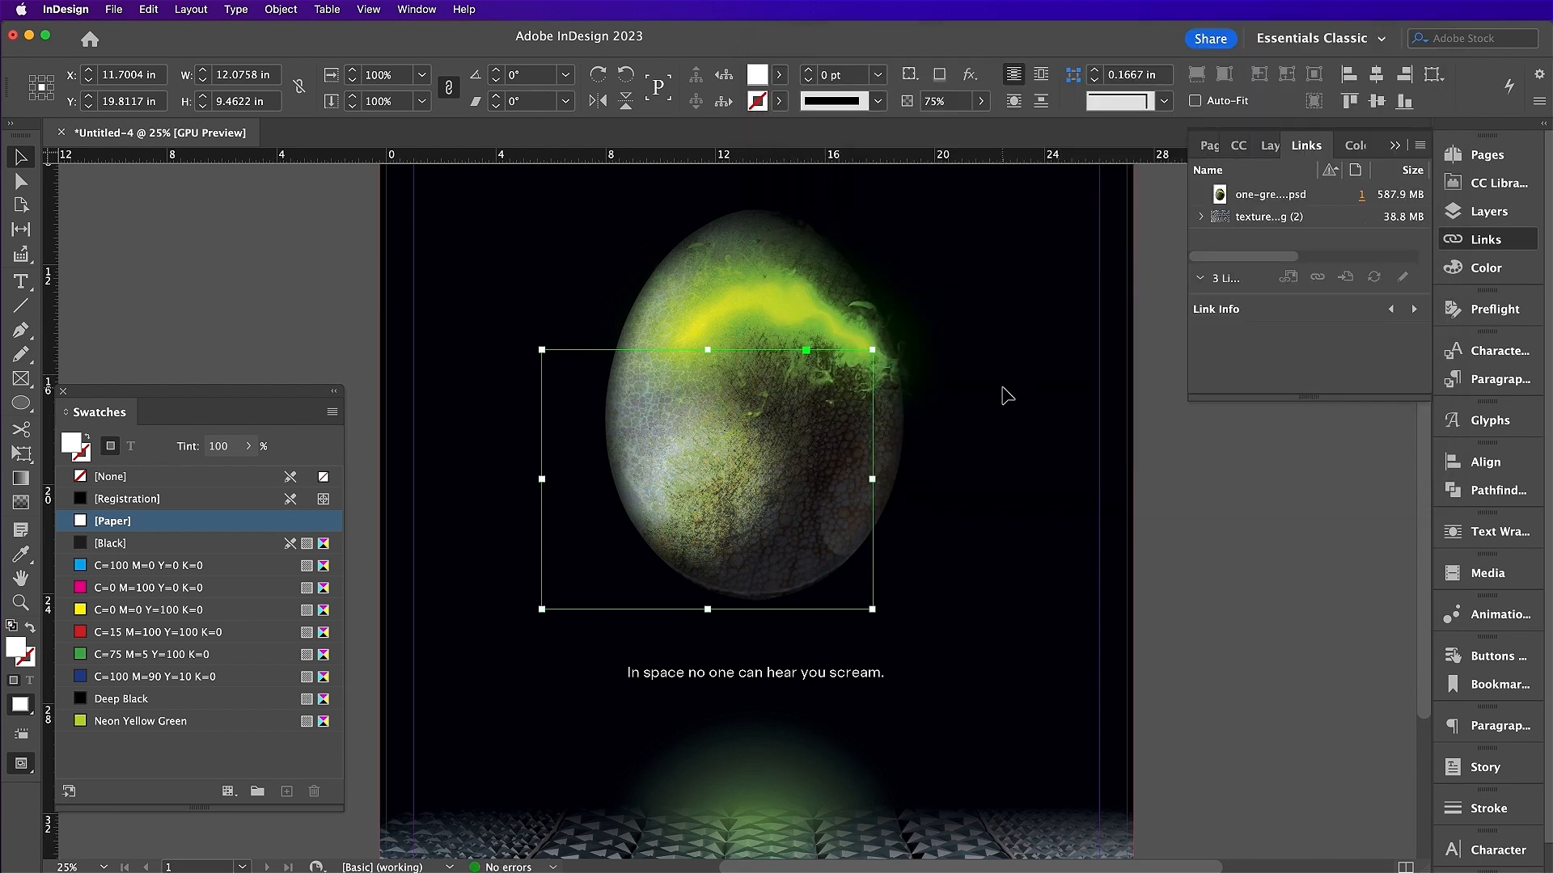
- Lock the Egg layer, then unlock the Smoke layer and make it active
click(1266, 149)
click(1222, 240)
click(1221, 218)
click(1274, 219)
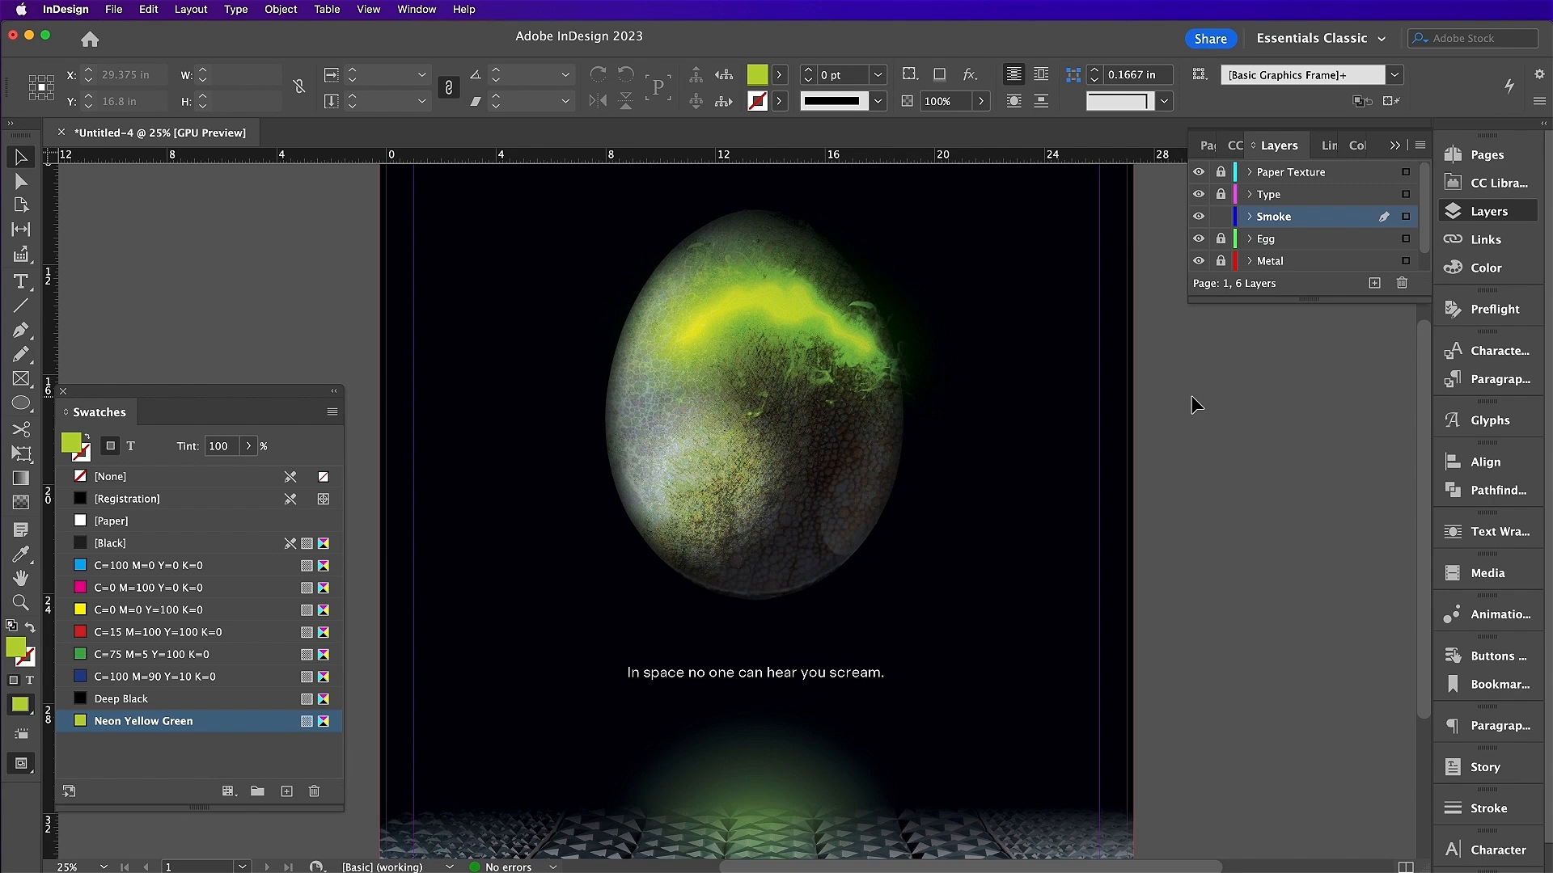
- Place 020.psd from the 14-isolated-smoke-steam folder over the egg, about 15.4 in wide by 10.3 in high
key(super+d)
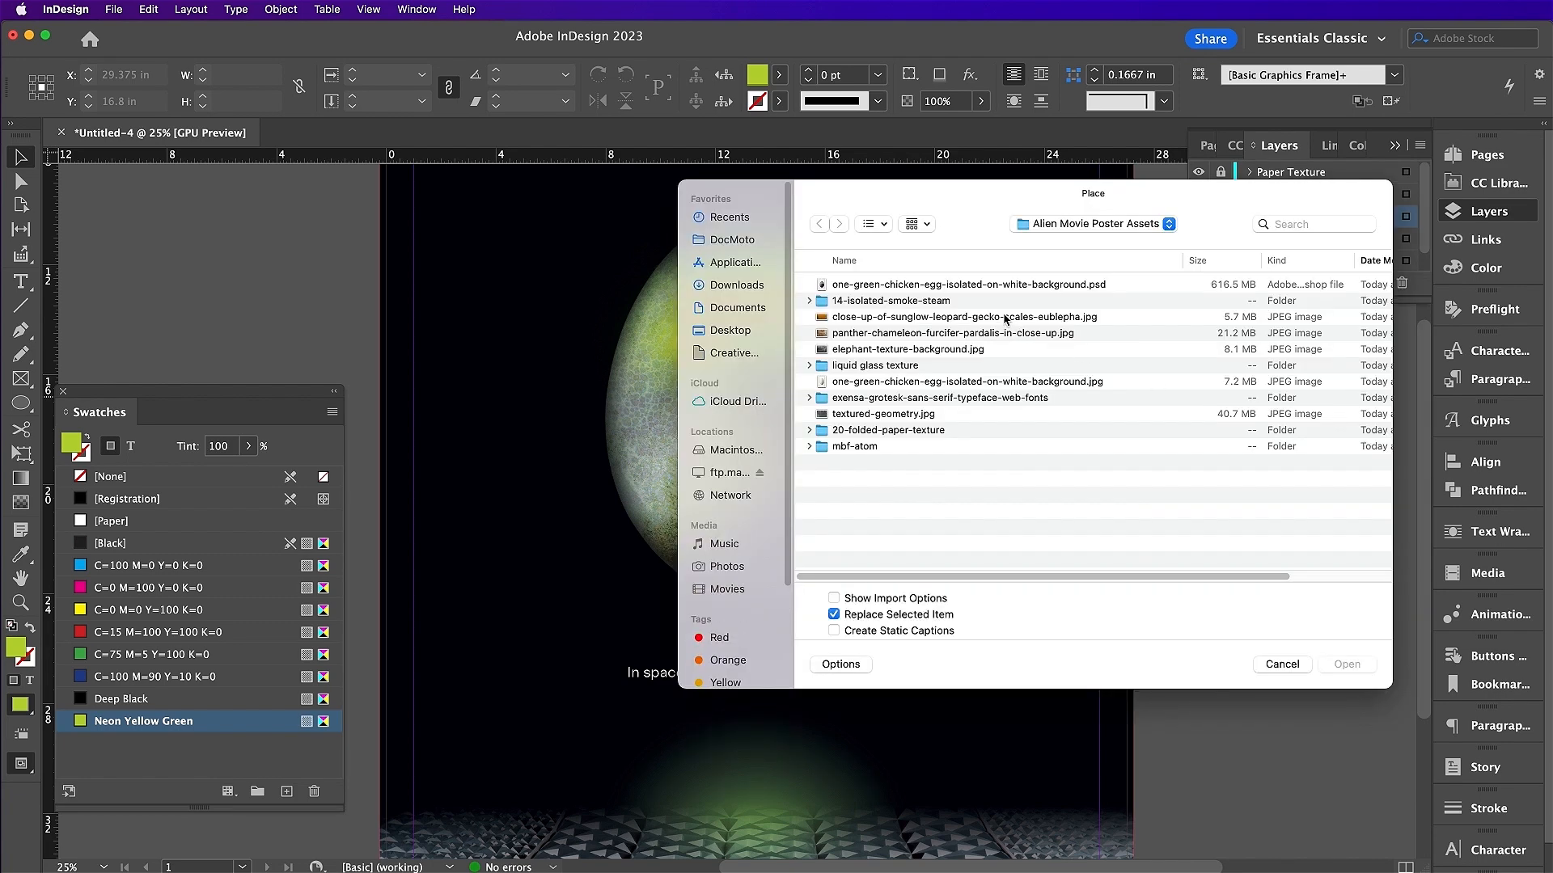
double_click(917, 302)
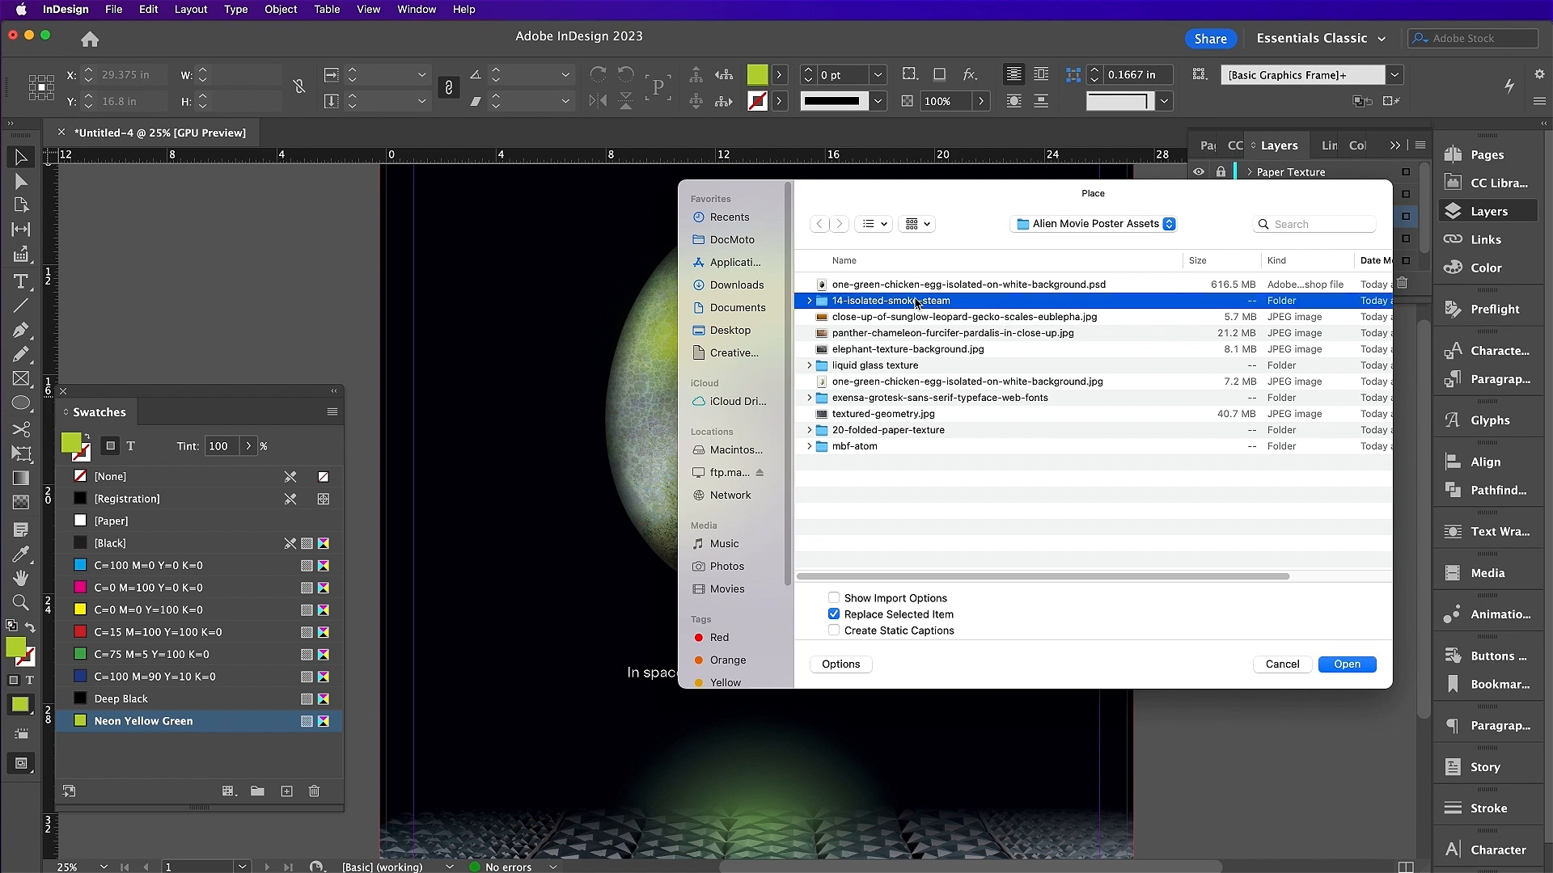
double_click(897, 286)
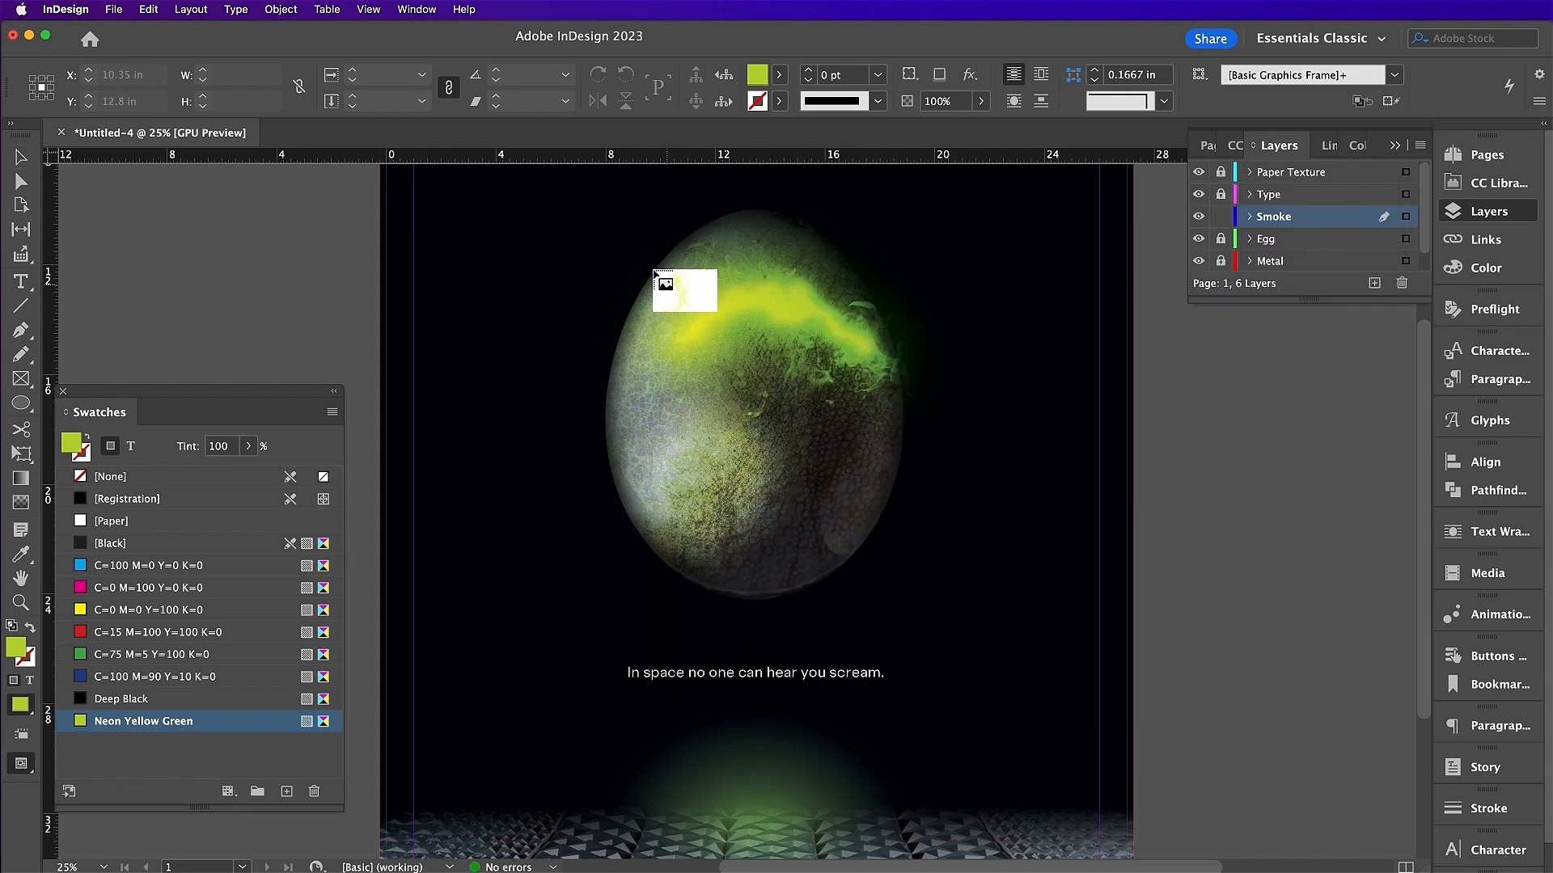
drag(646, 271, 1067, 474)
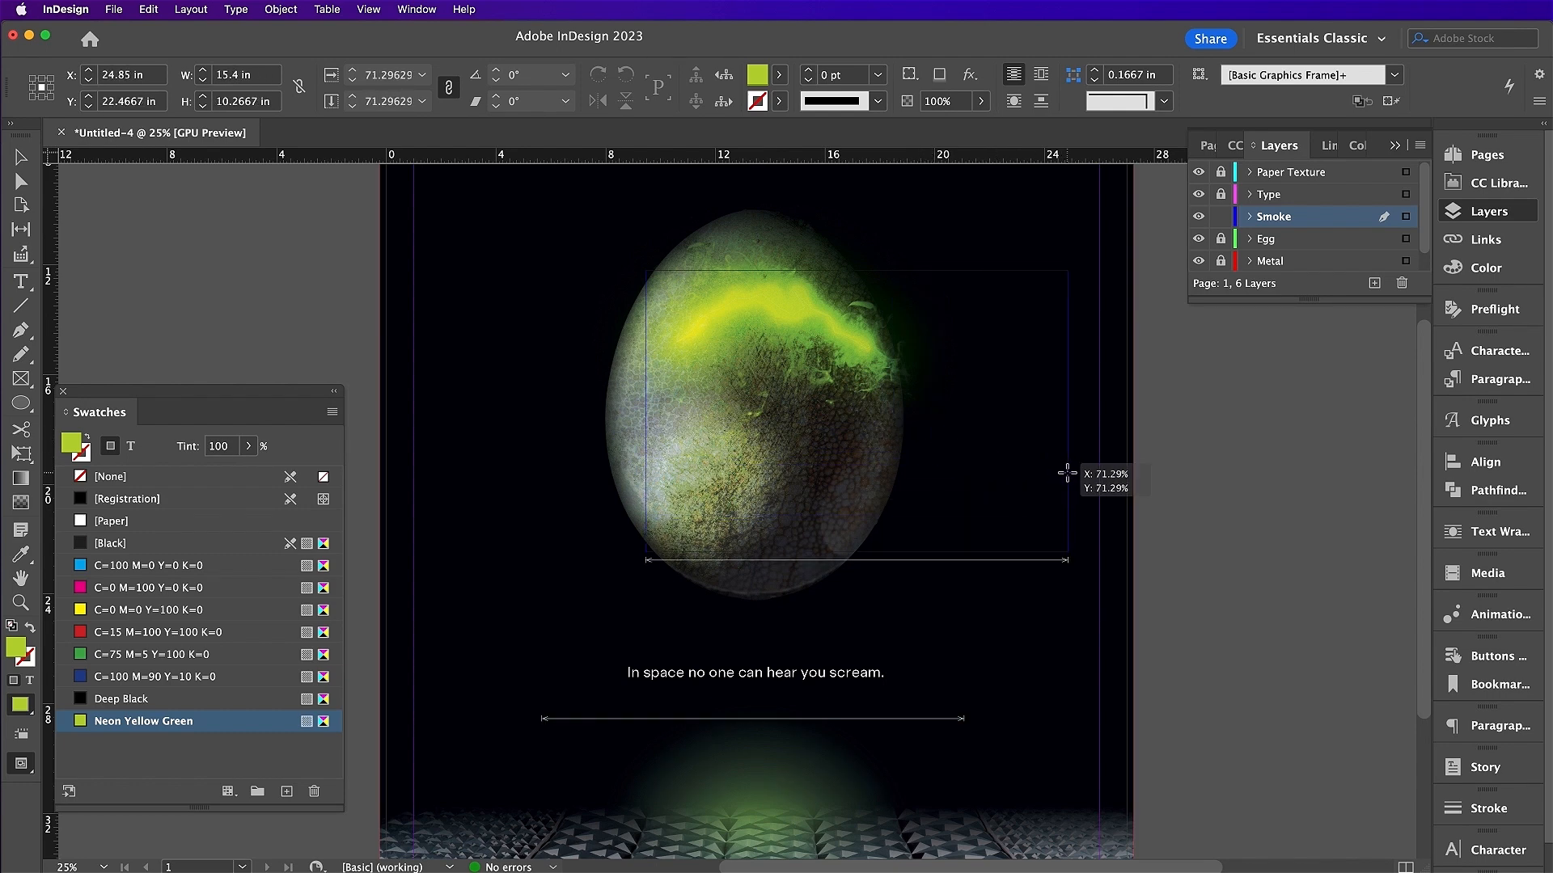
drag(1068, 474, 1067, 474)
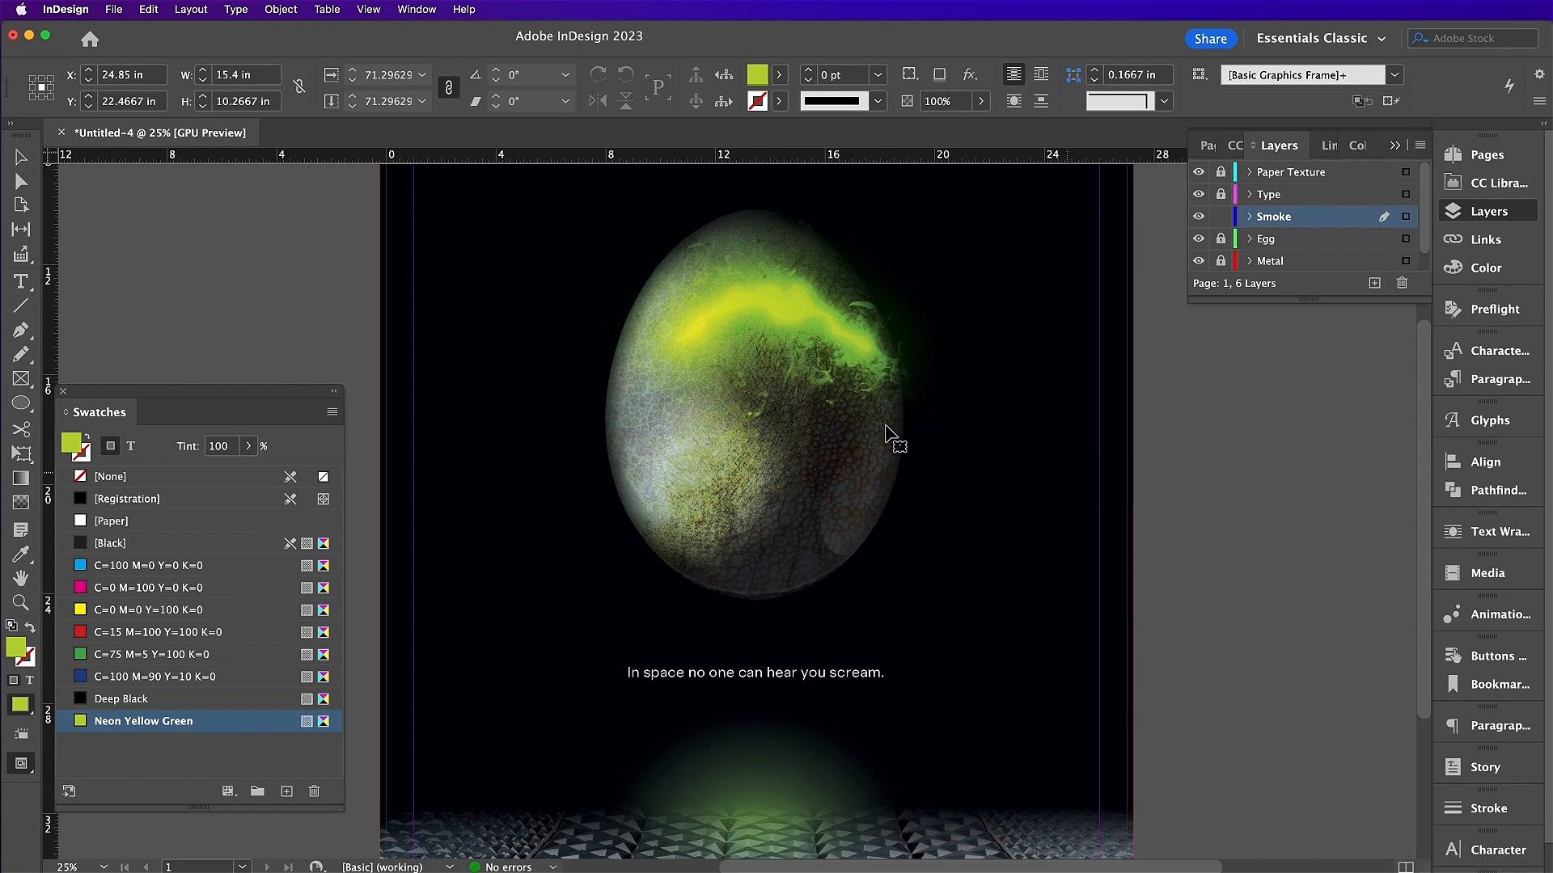
- Rotate the smoke image to about -82° and move it so the wisps come out of the egg's glowing crack
drag(1078, 267, 1075, 502)
drag(869, 317, 911, 320)
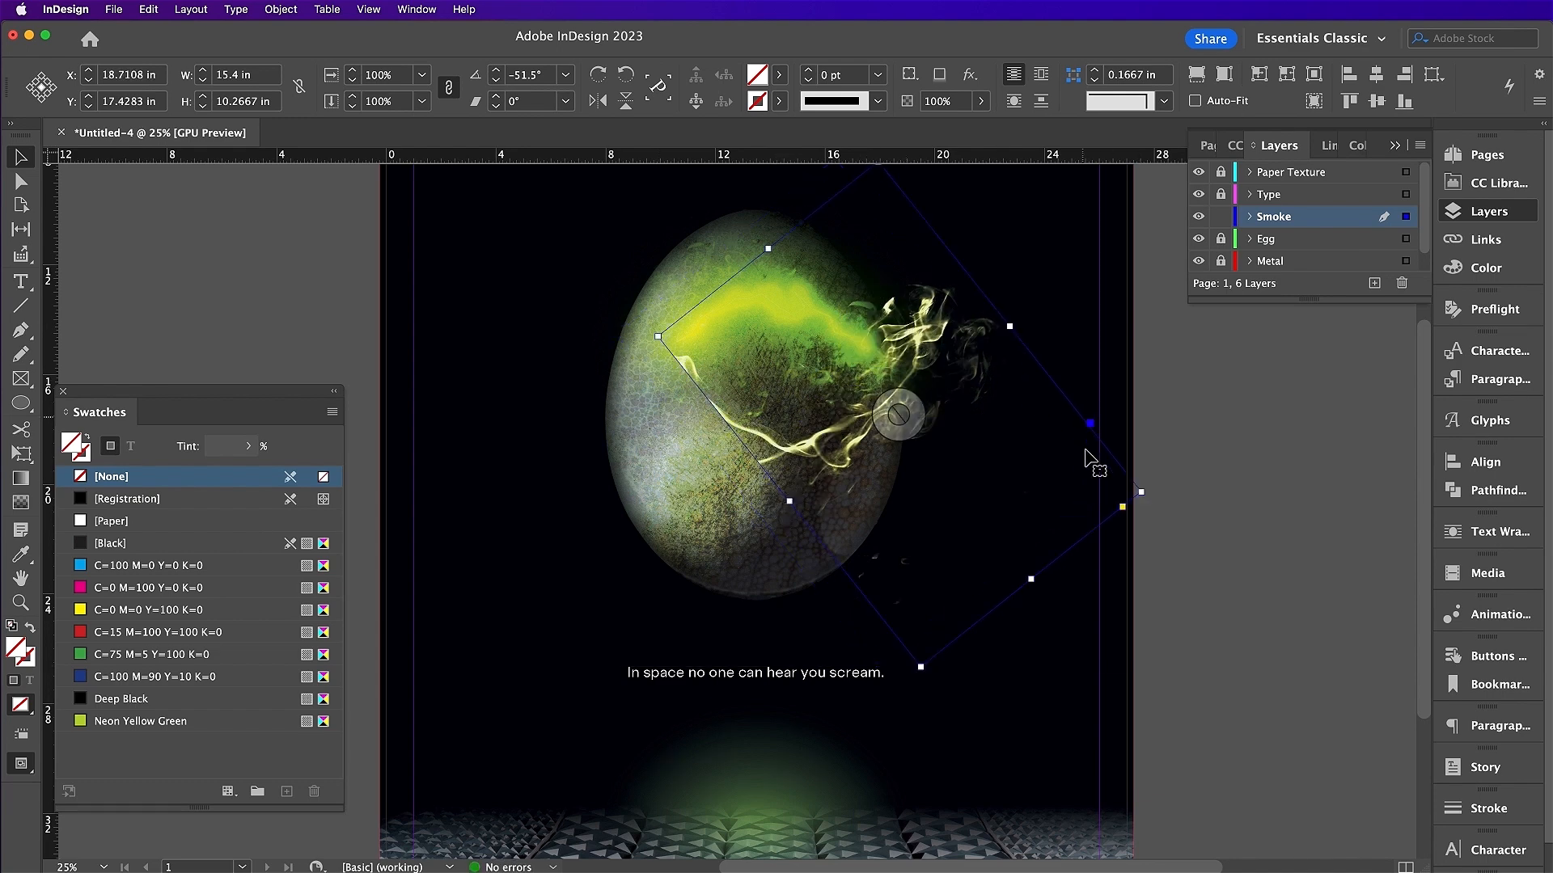
drag(1148, 492, 1085, 617)
drag(1003, 552, 946, 522)
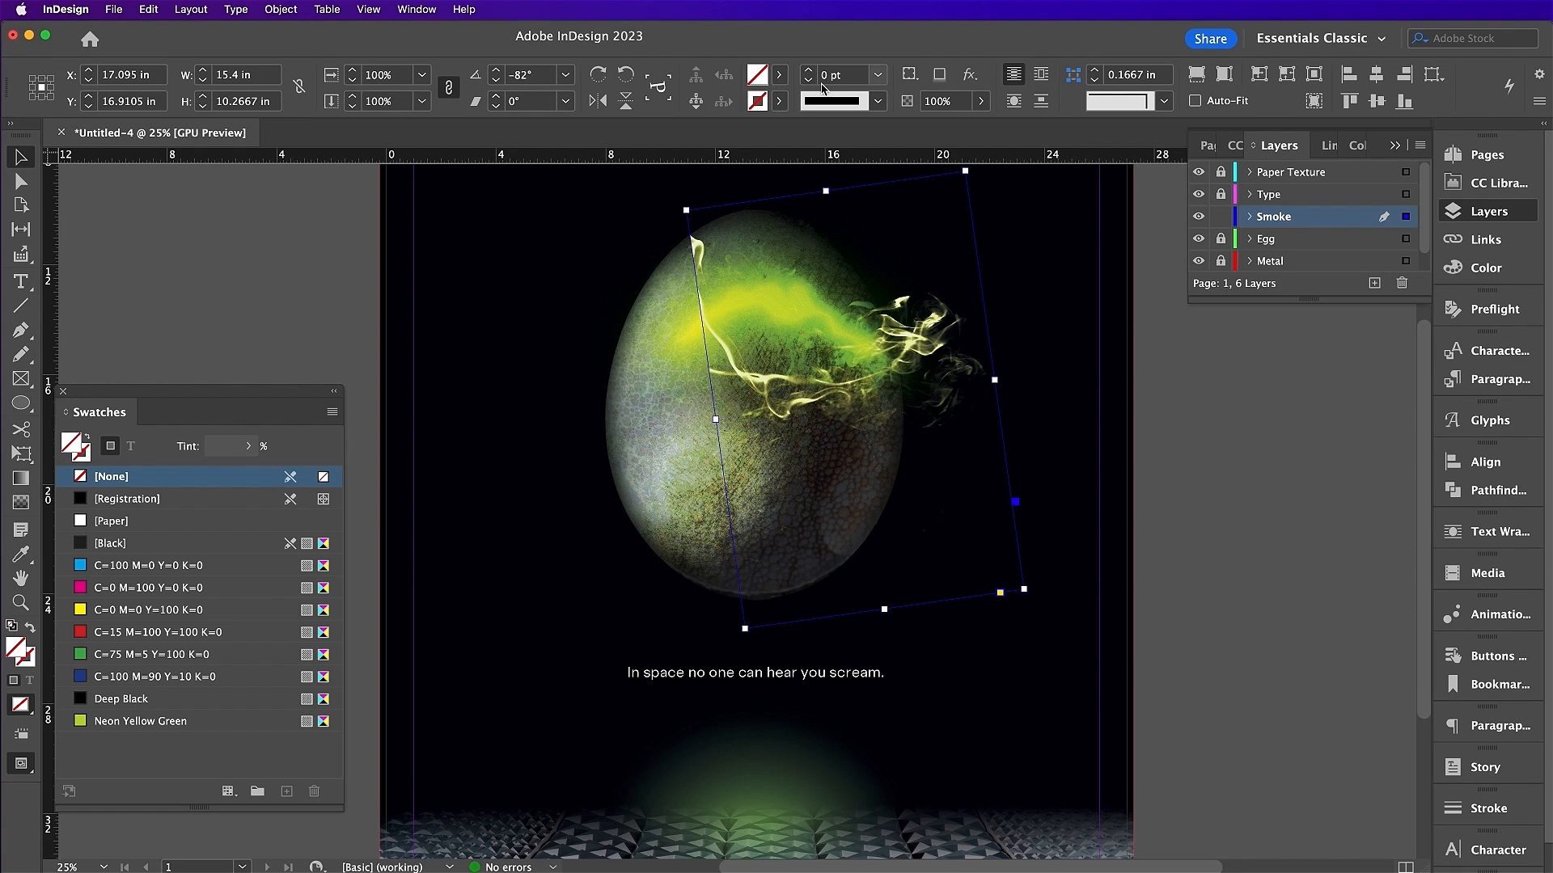
- Scale the smoke image down to 81% and then by a further 90%
double_click(379, 75)
text(81)
key(Return)
text(90)
key(Return)
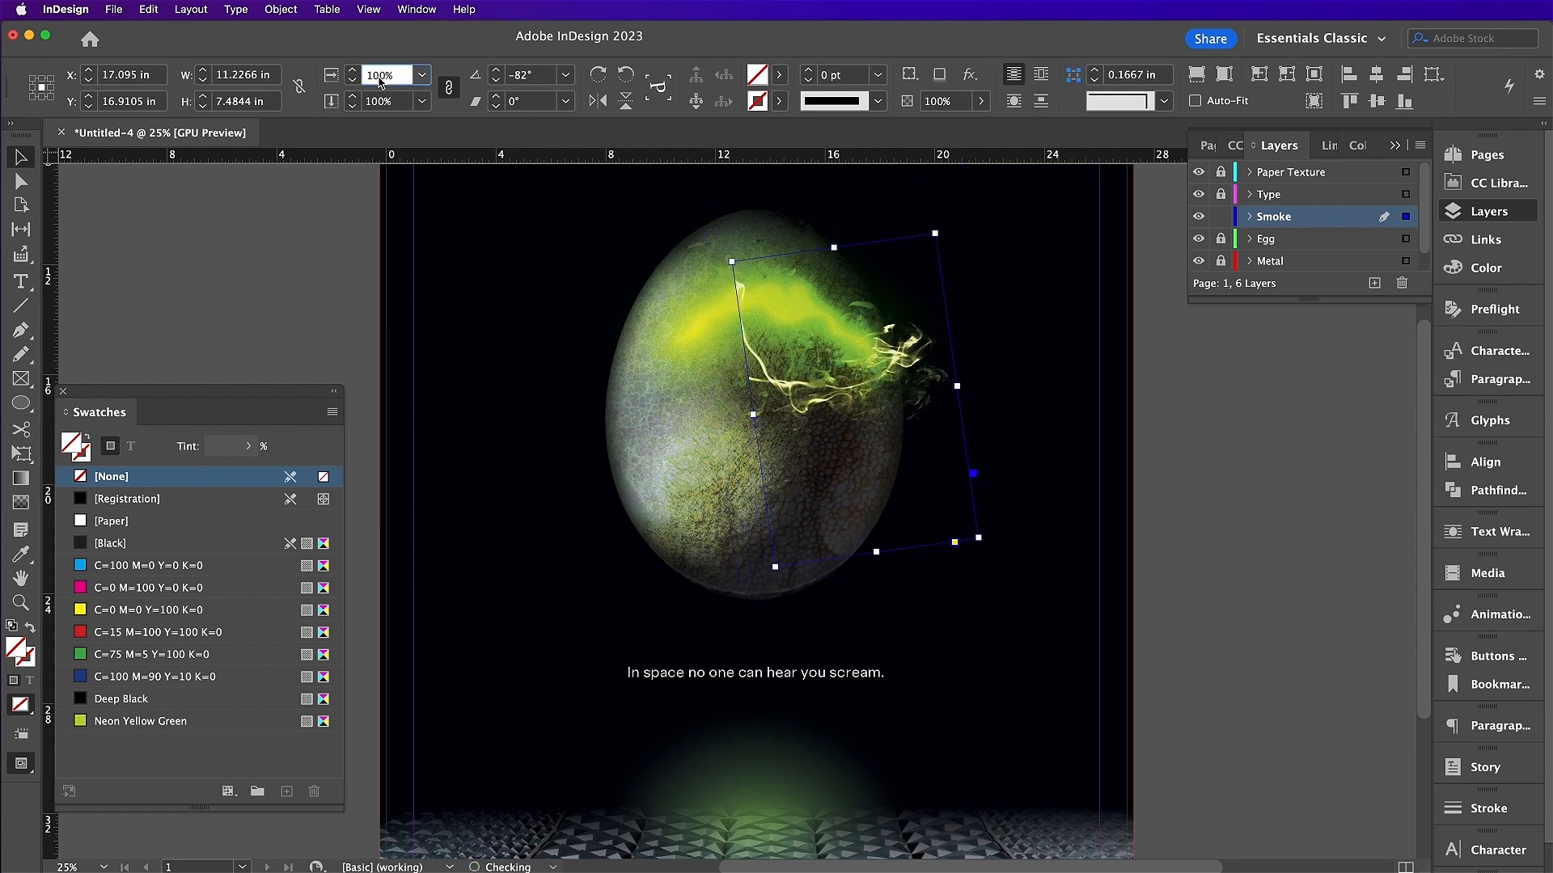
- Set the smoke image's transparency to Hard Light mode at 75% opacity
click(971, 80)
click(1007, 82)
click(1126, 126)
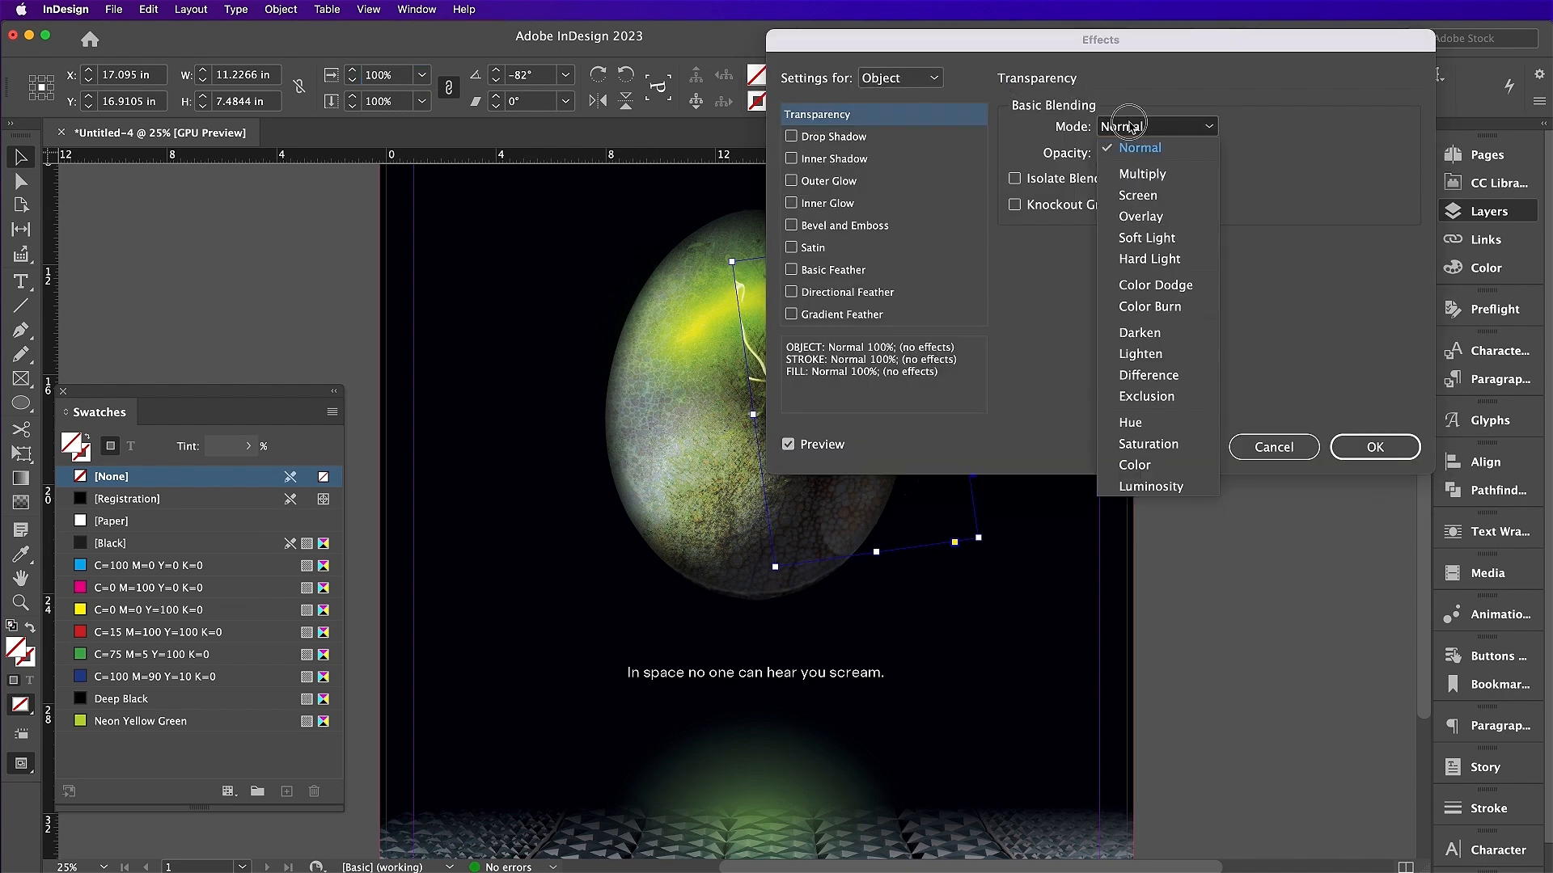
click(1137, 260)
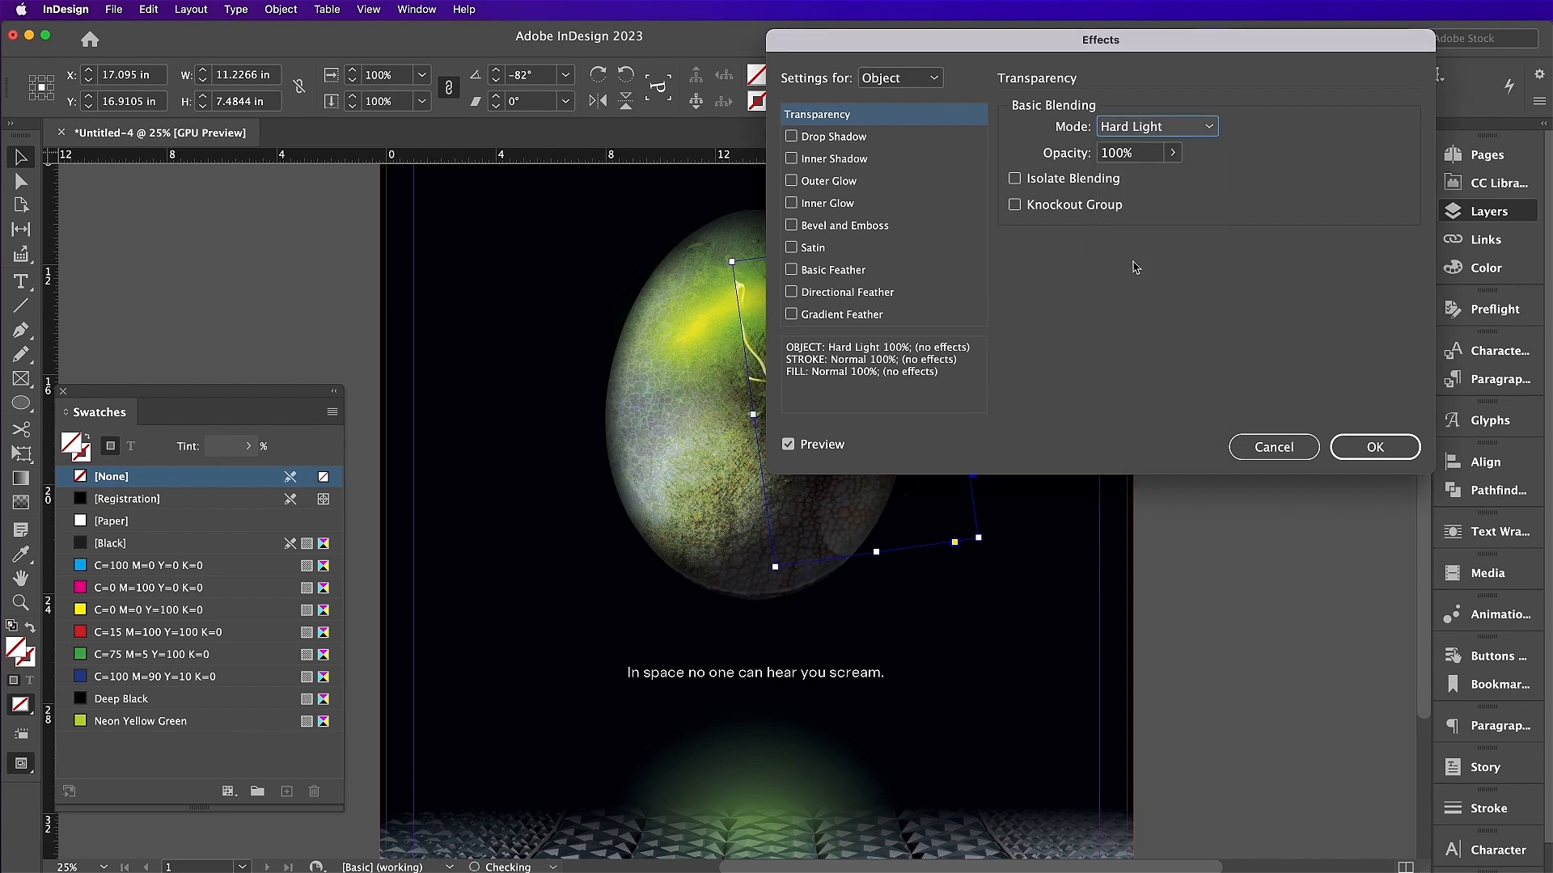
double_click(1112, 153)
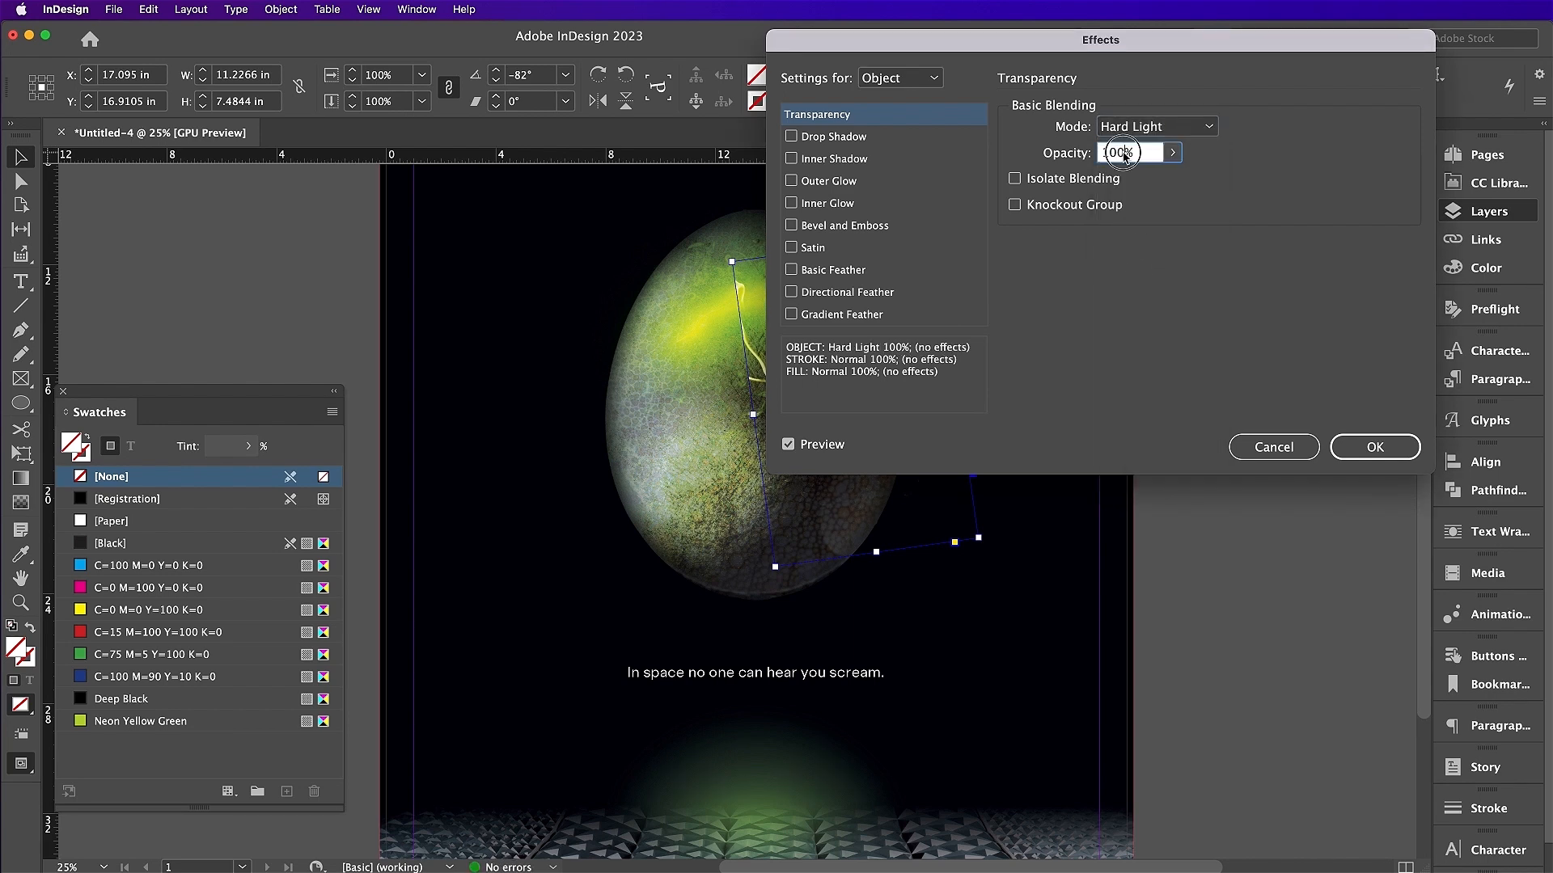
text(7)
drag(924, 40, 993, 44)
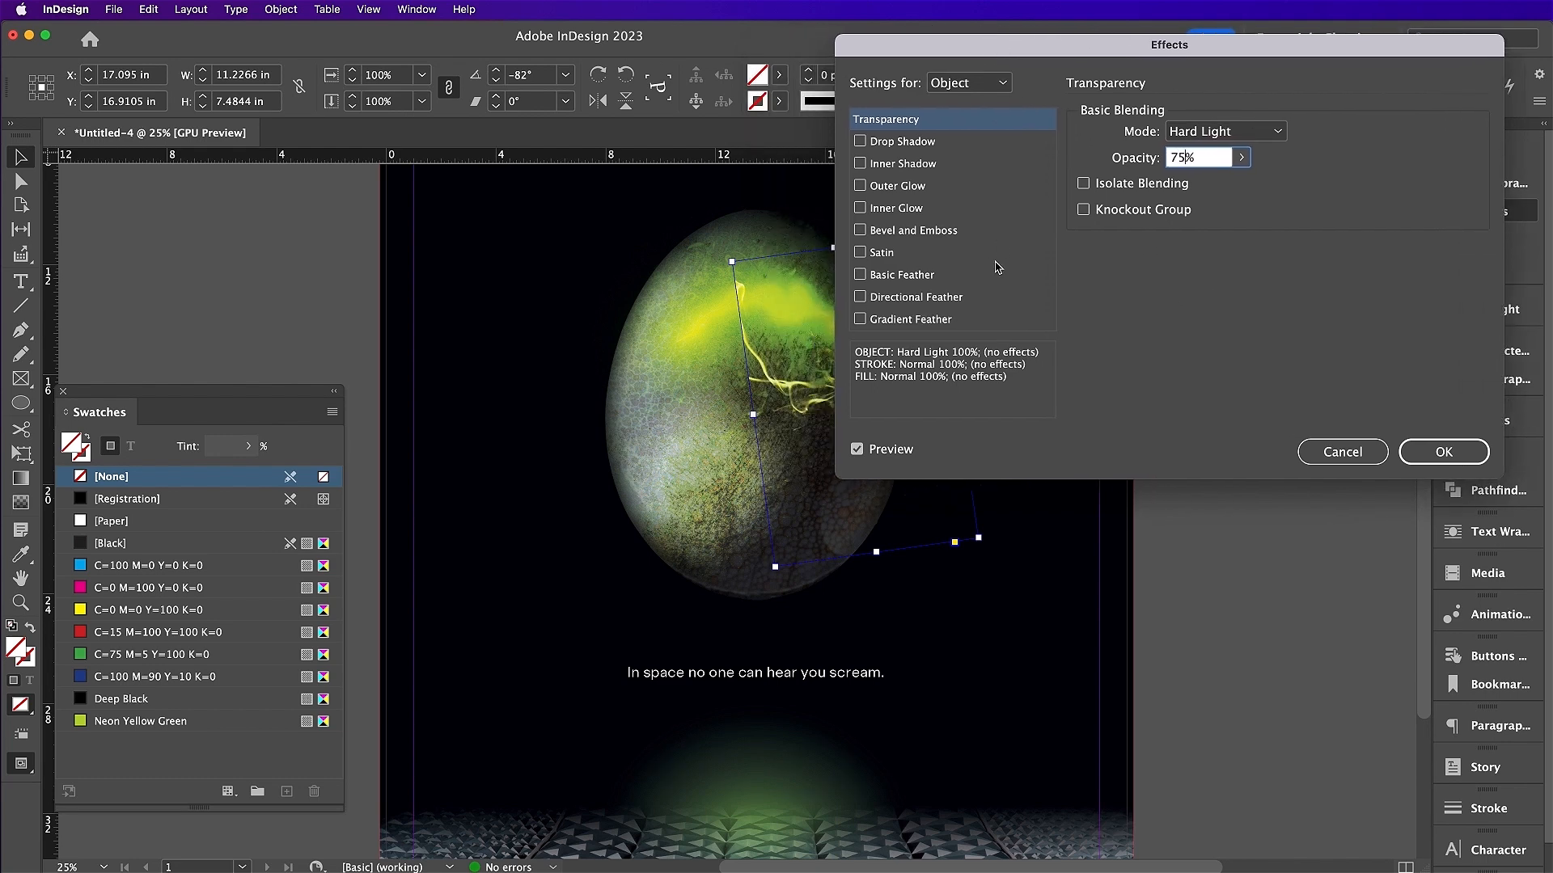
- Apply a linear gradient feather to the smoke at -116°, with the 0% opacity stop at 87.89% and the opaque stop close beside it
click(915, 321)
drag(900, 48, 1035, 79)
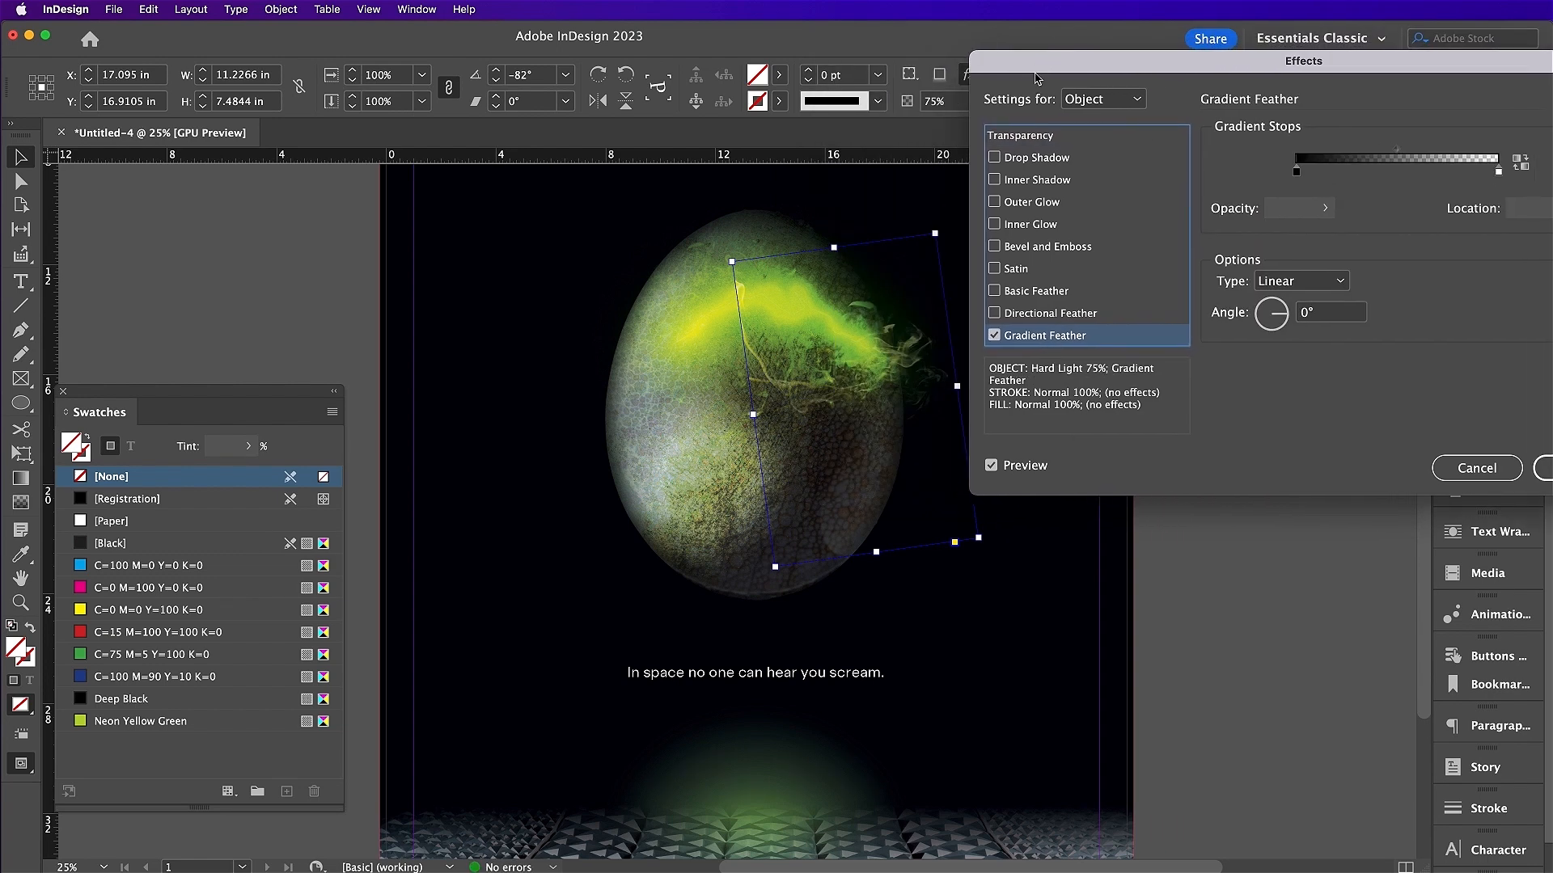
click(1283, 305)
click(1259, 326)
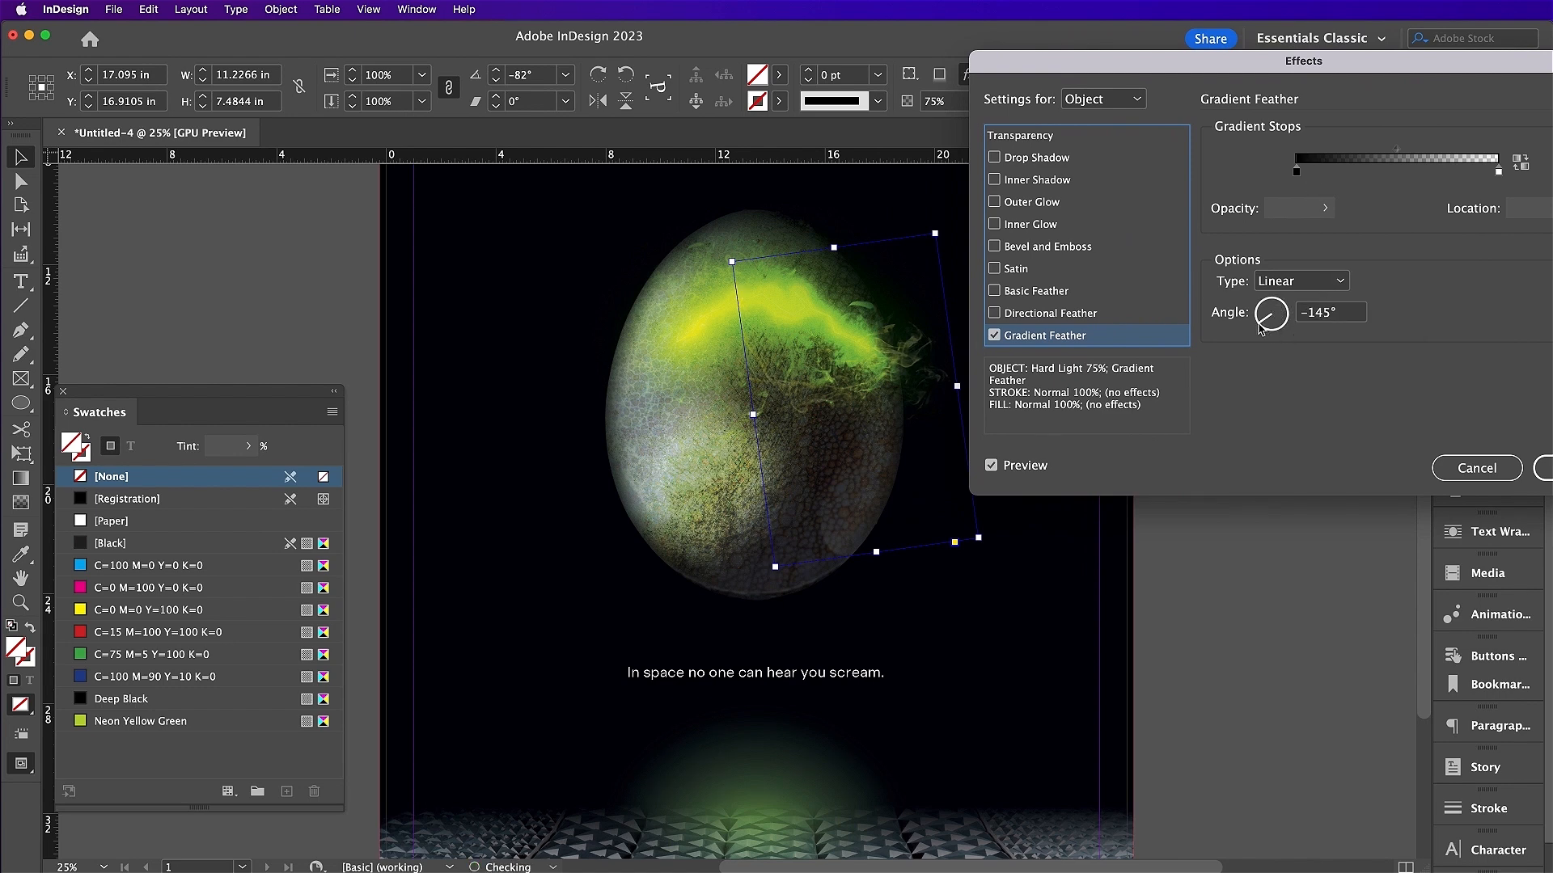
mouse_move(1500, 175)
mouse_down()
mouse_move(1439, 173)
mouse_move(1515, 172)
mouse_up()
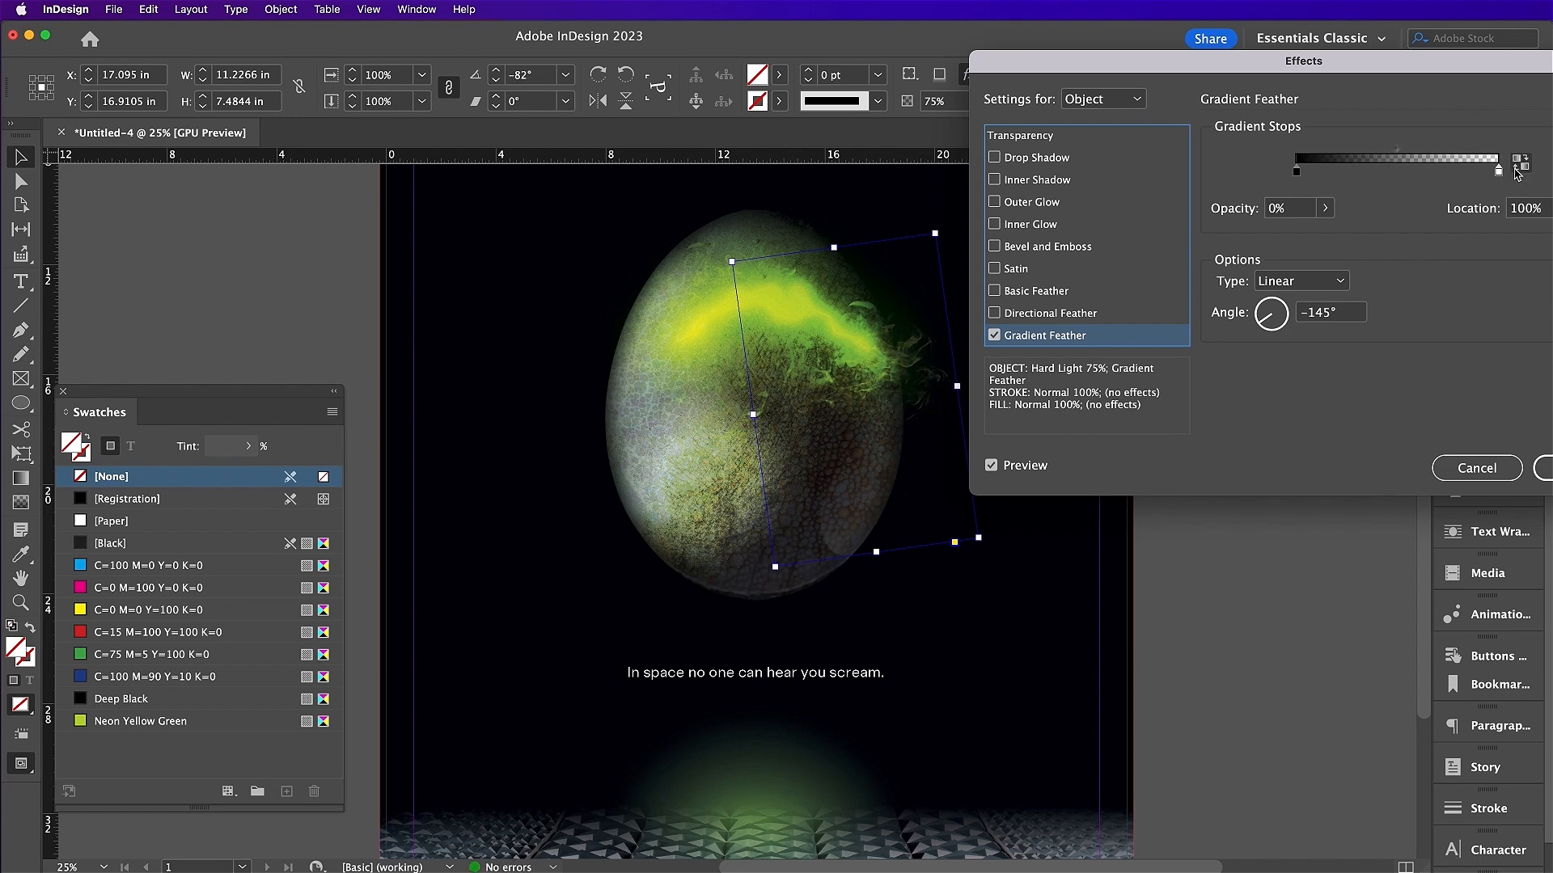
click(1298, 174)
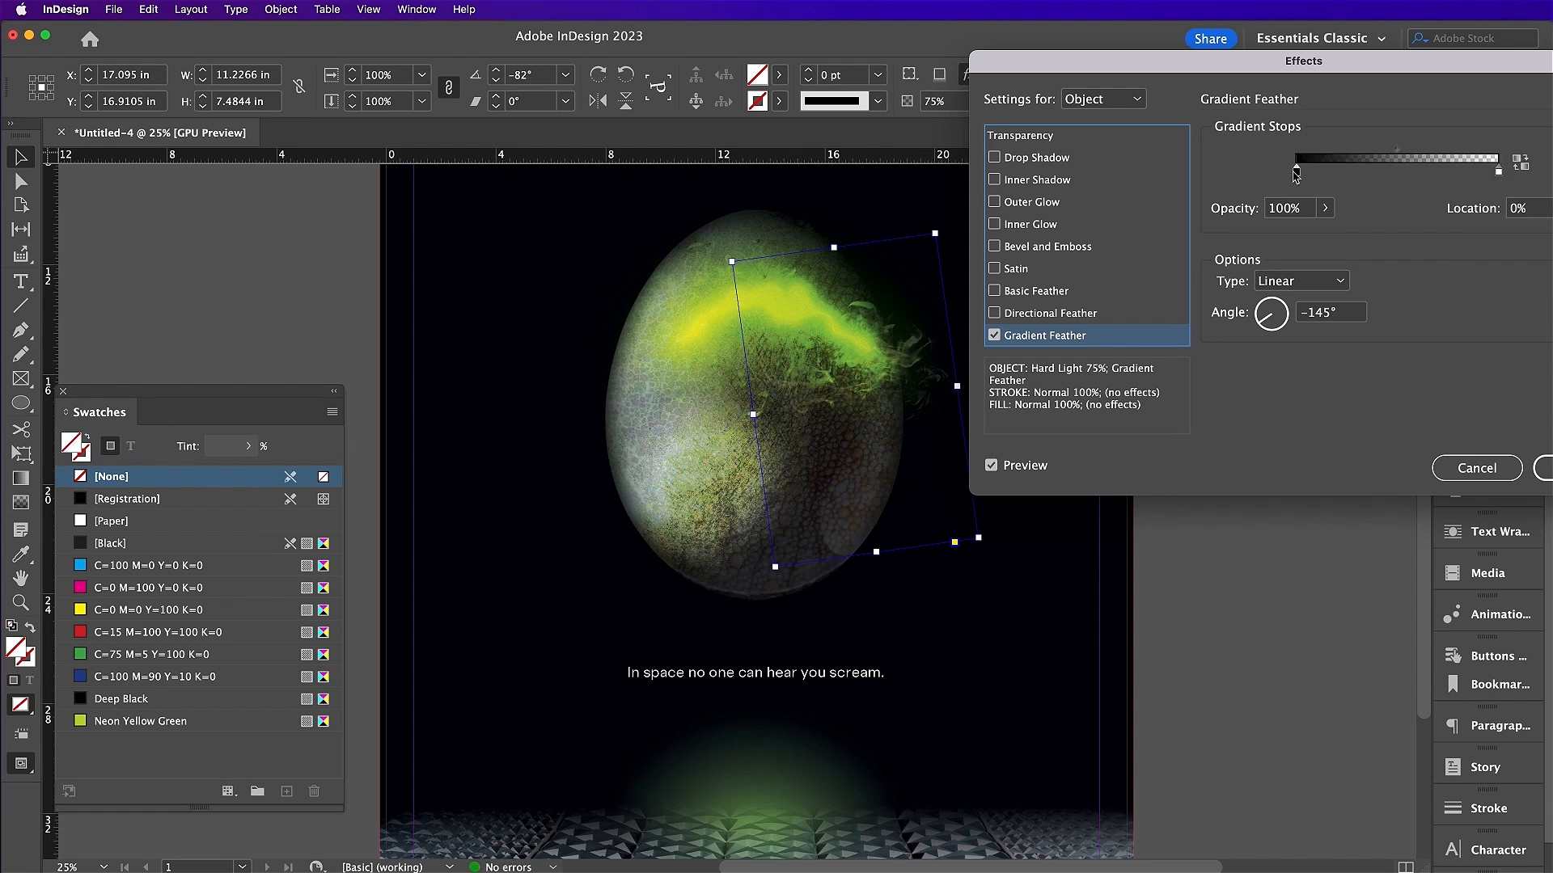
drag(1298, 175, 1476, 173)
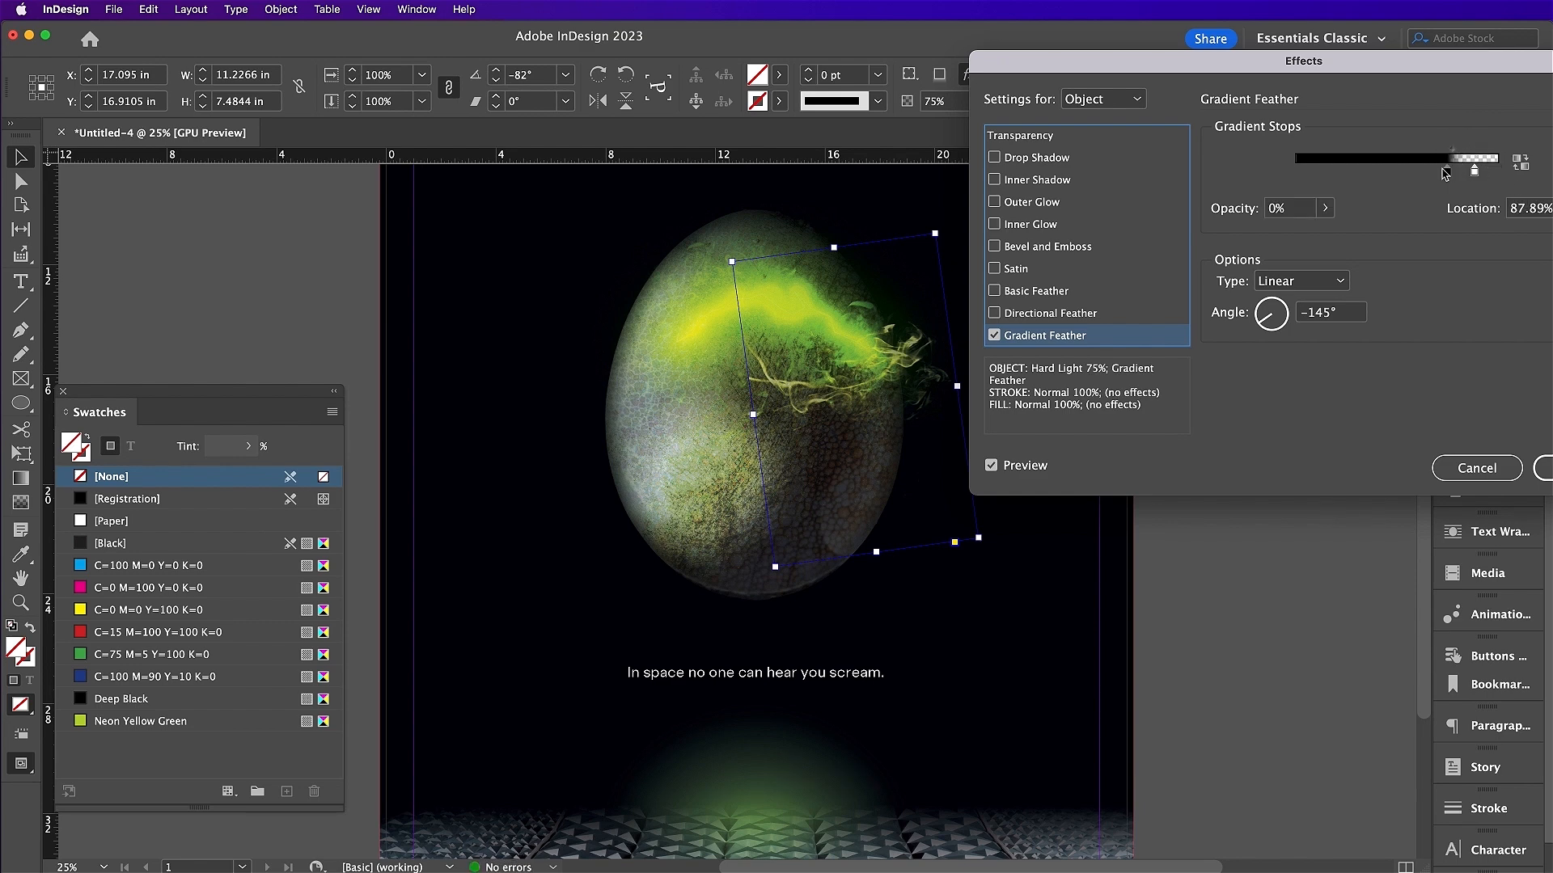
drag(1261, 324, 1264, 334)
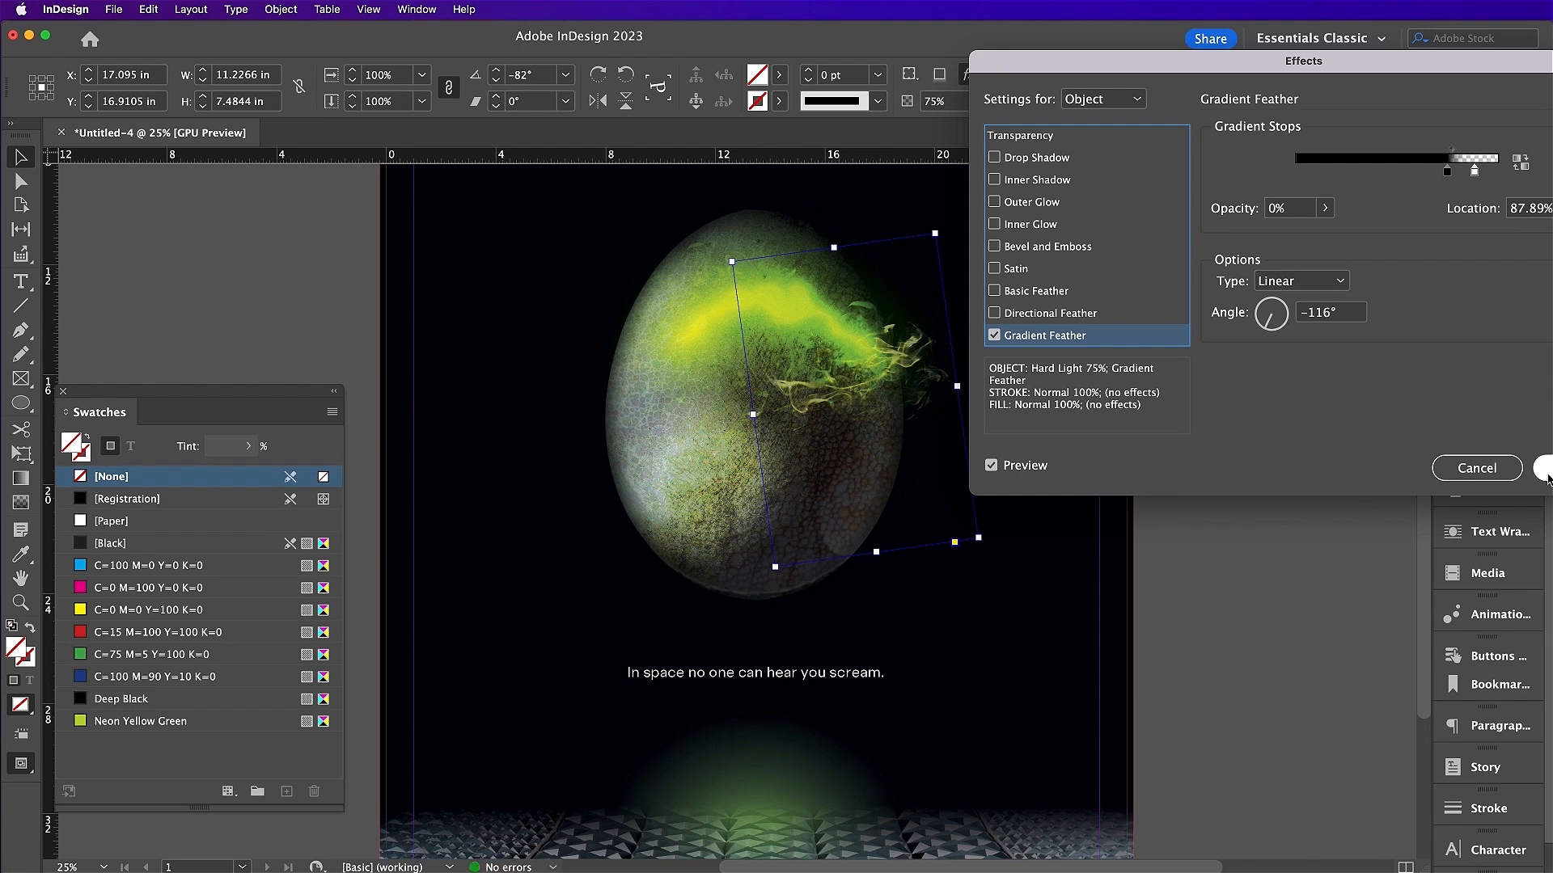
click(1543, 469)
- Rotate the smoke image slightly to about -88°, deselect it and lock the Smoke layer
drag(987, 547, 982, 572)
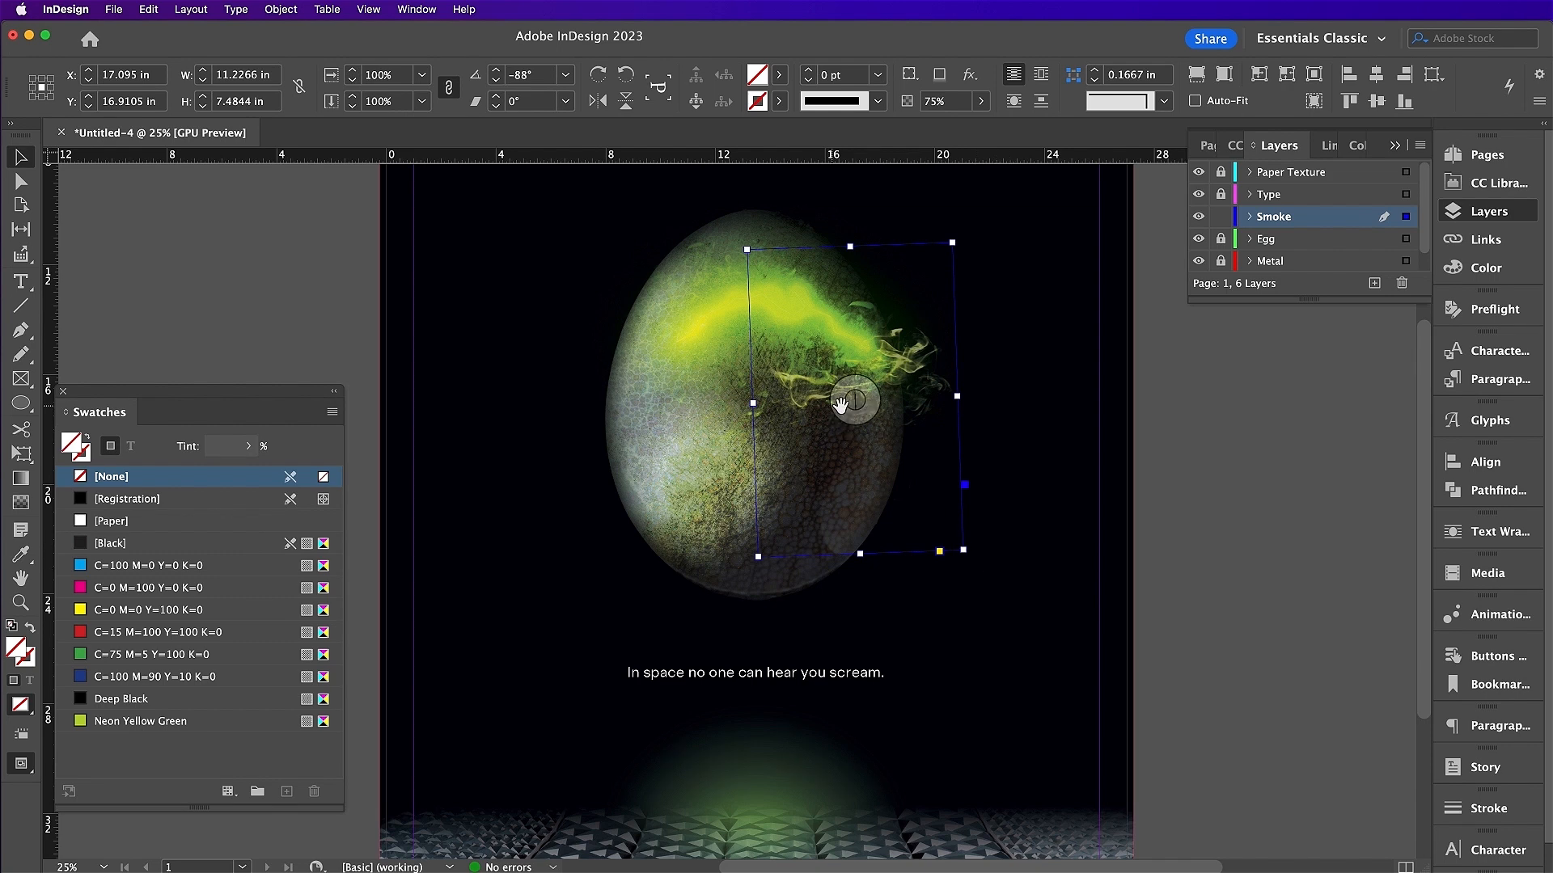
click(1258, 534)
click(1221, 216)
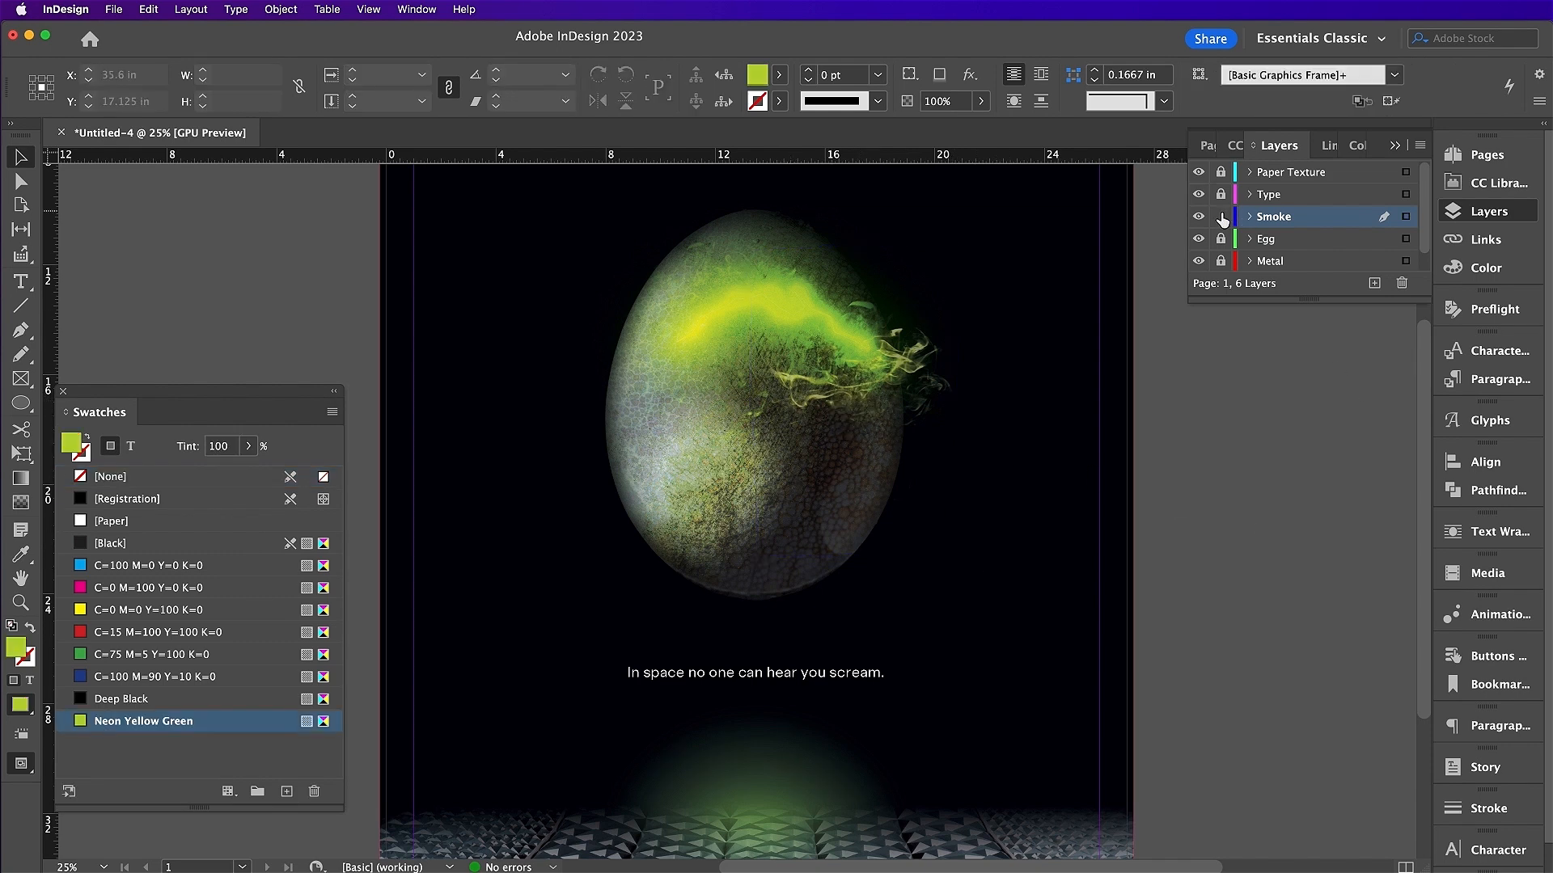
- Unlock and activate the Paper Texture layer, and draw a 27.5 by 40.5 in rectangle frame covering the page and bleed
click(1221, 172)
click(1286, 172)
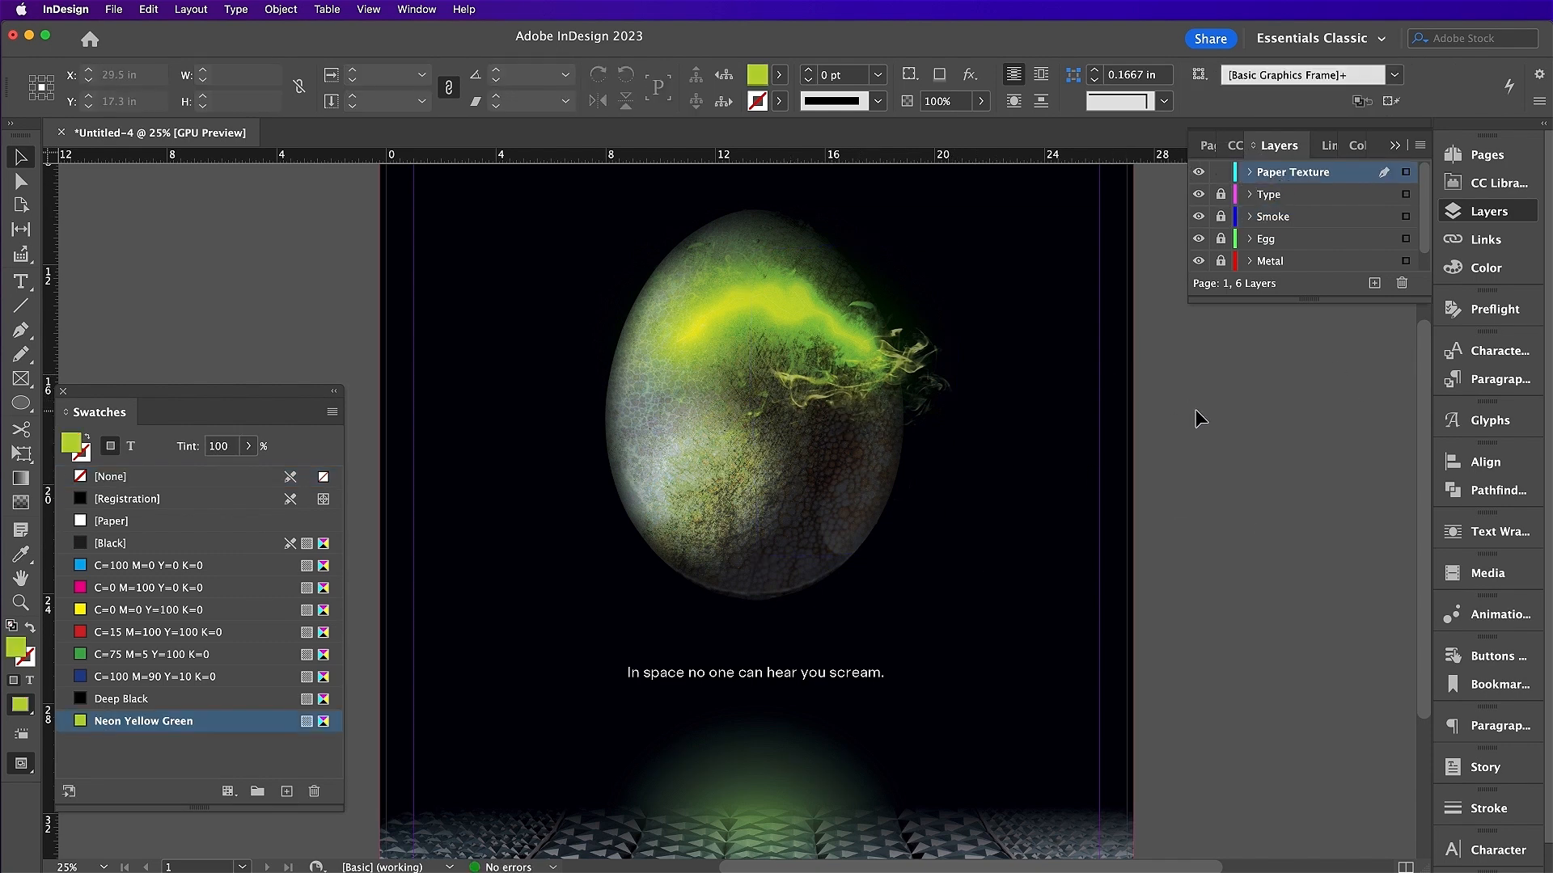
key(super+minus)
key(f)
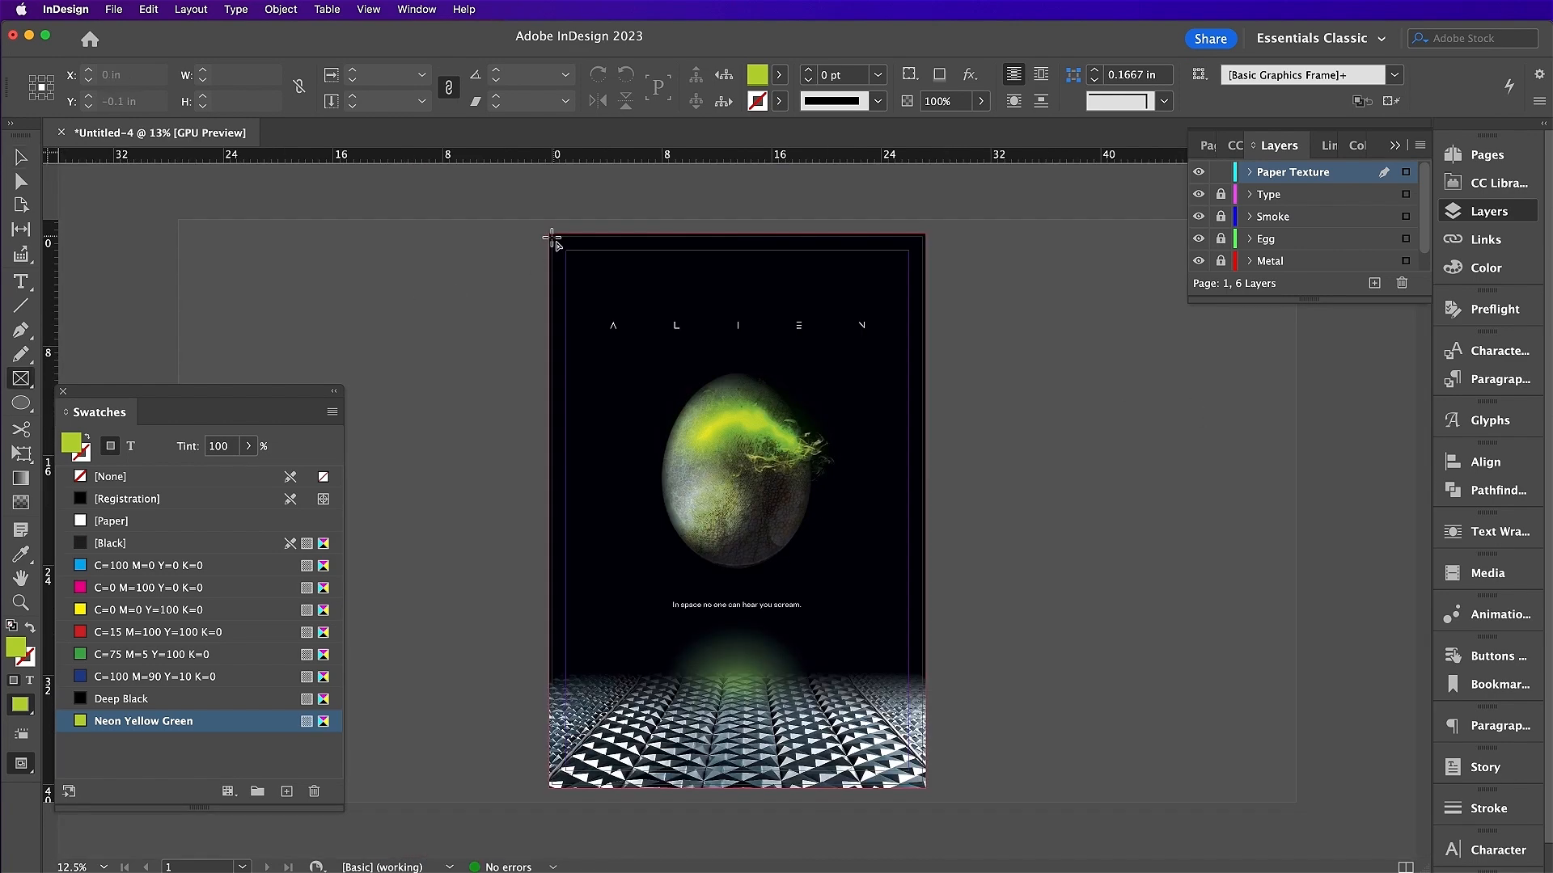
drag(547, 234, 930, 796)
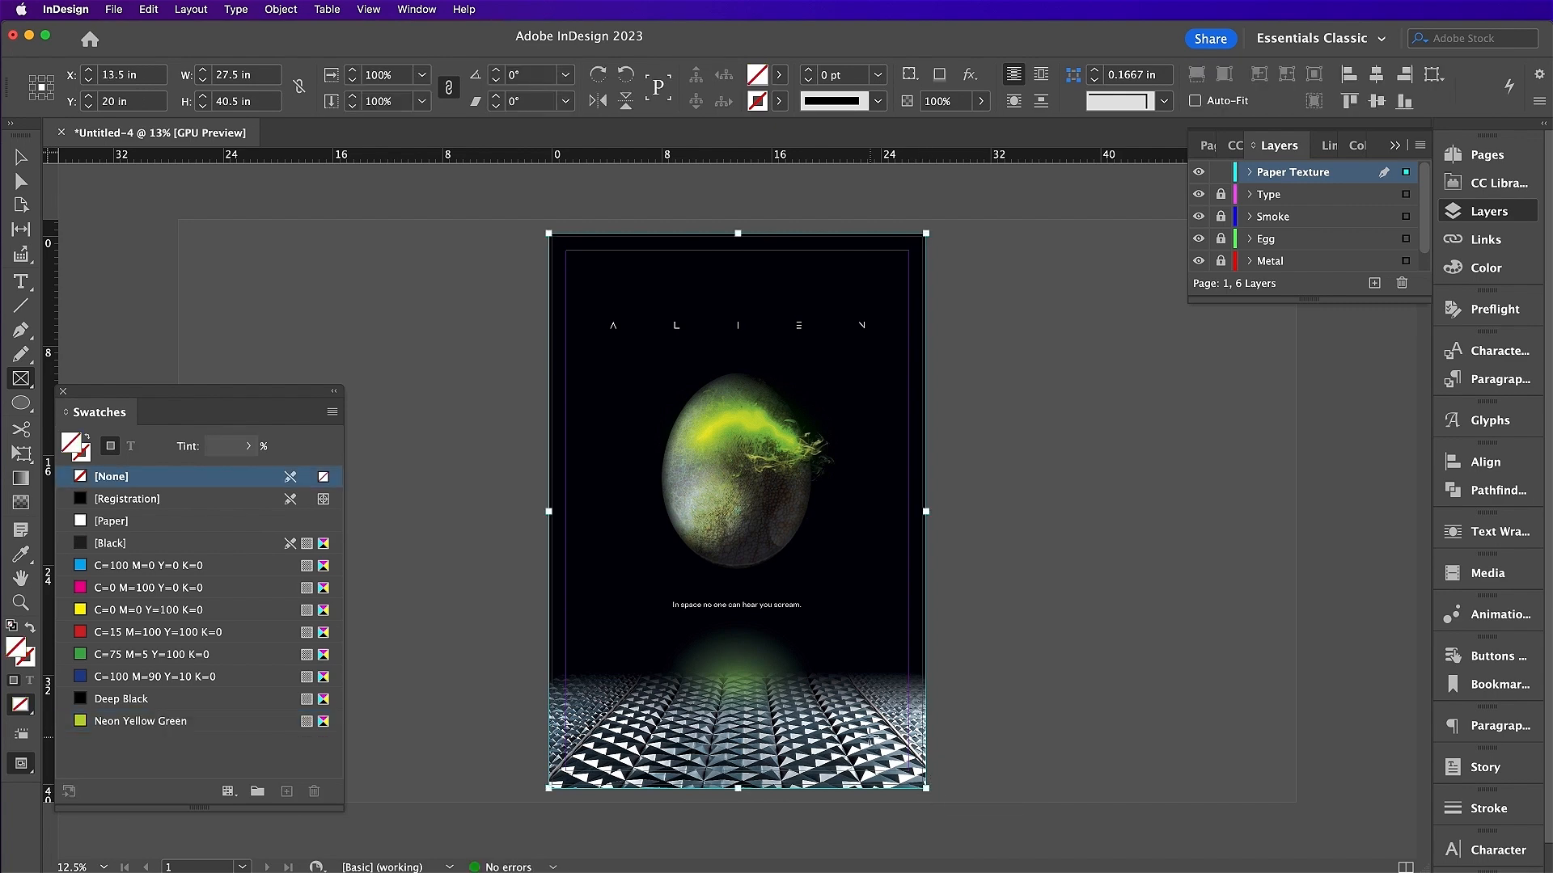
- Place a folded paper JPEG from the 20-folded-paper-texture folder into the full-page frame
key(super+d)
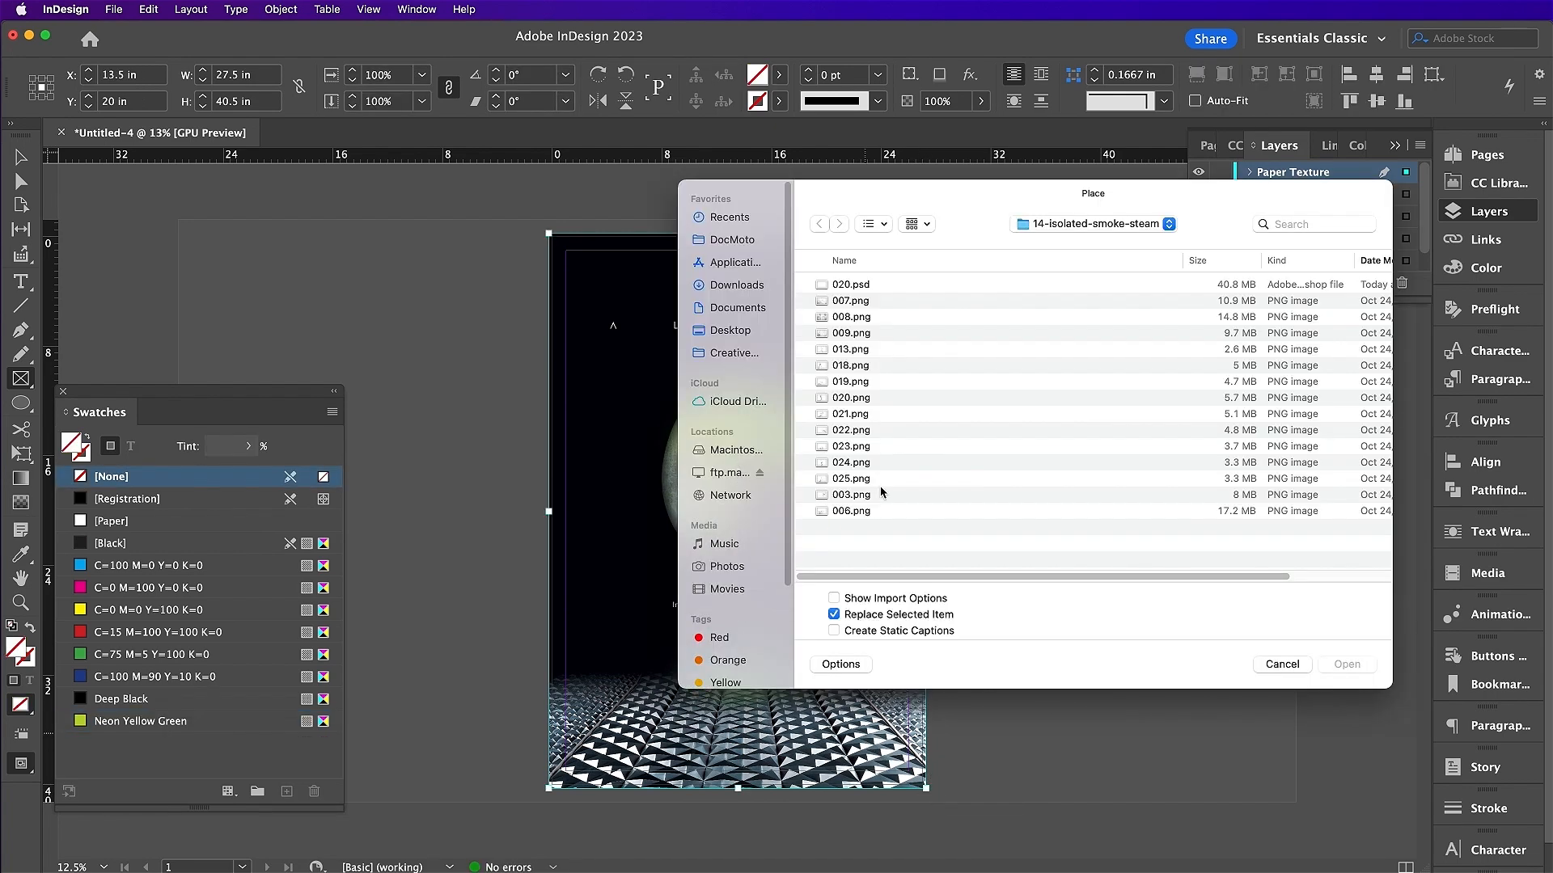
click(1061, 226)
click(1067, 236)
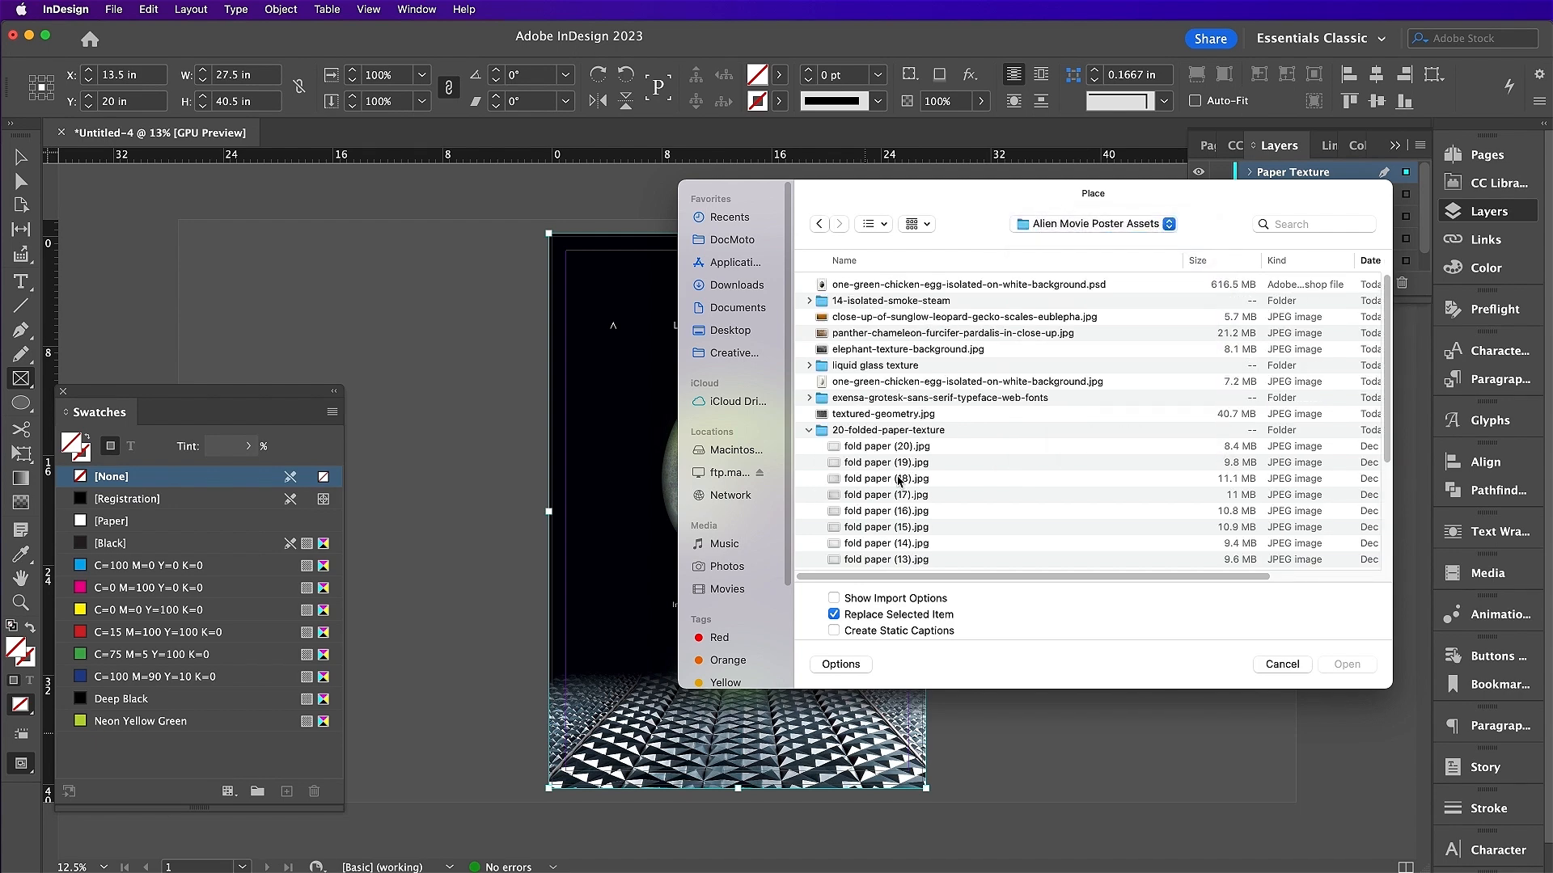
scroll(899, 481, down, 5)
double_click(904, 537)
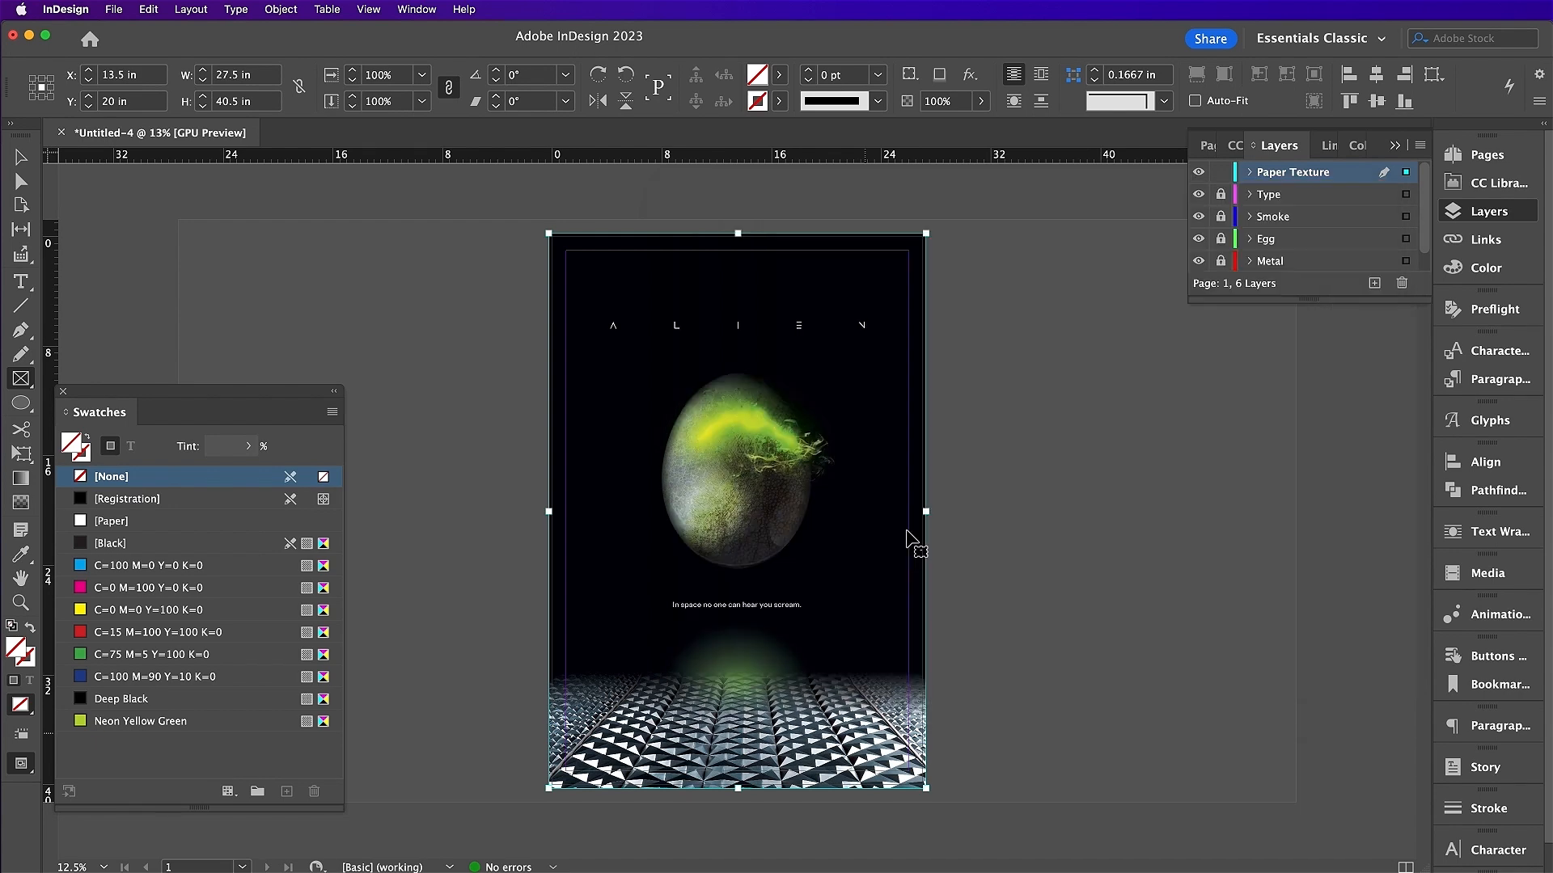
- Rotate the folded paper image to -90°, enlarge and reposition it to cover the whole page frame, and deselect it
key(v)
click(769, 517)
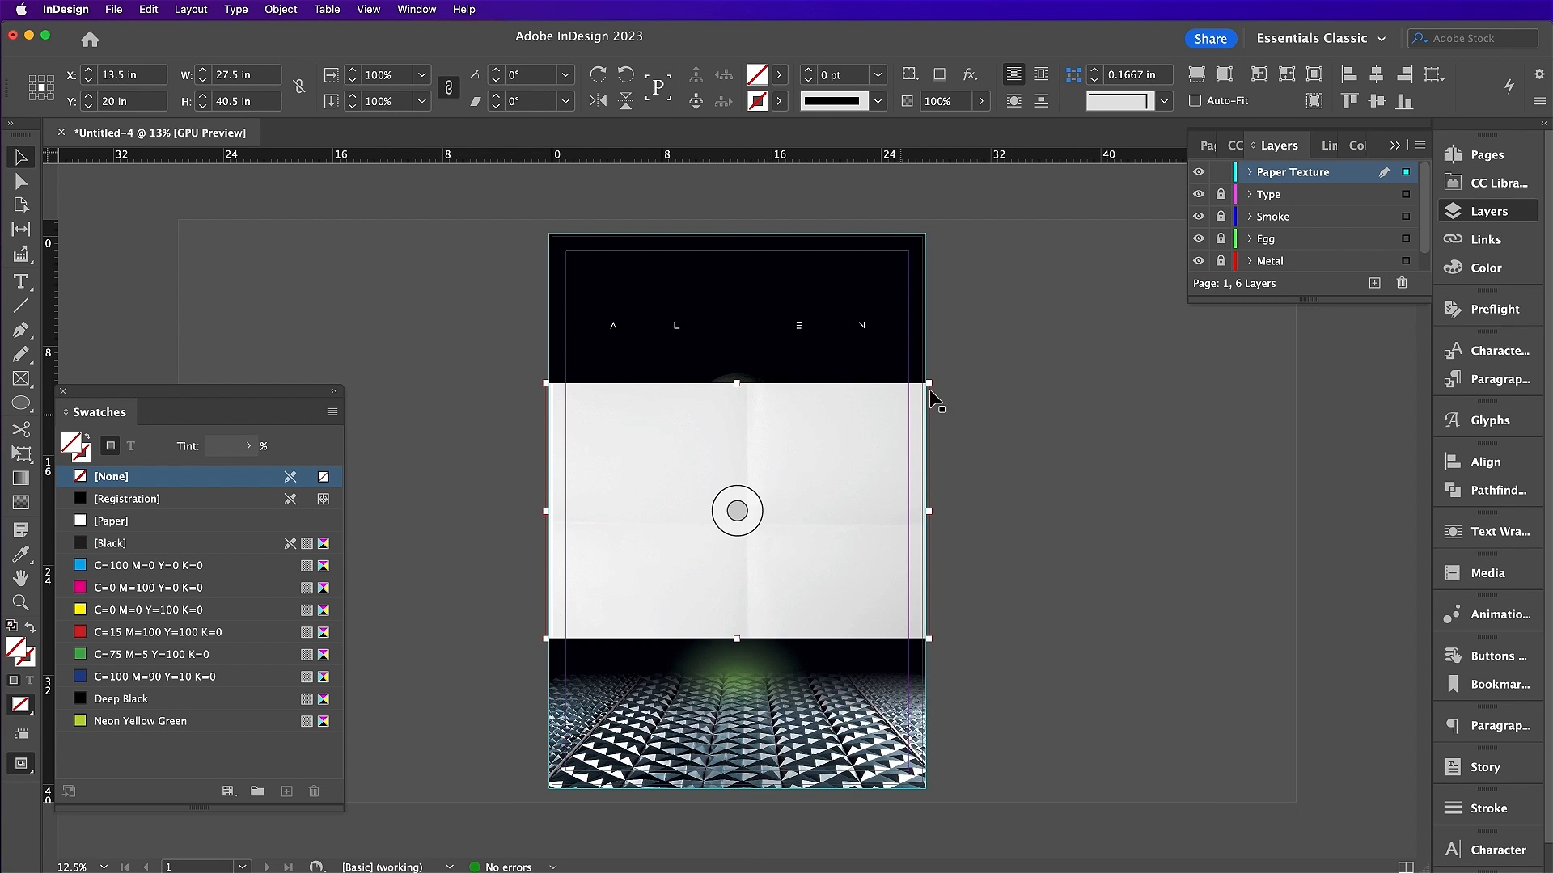
drag(936, 381, 851, 682)
drag(868, 509, 907, 555)
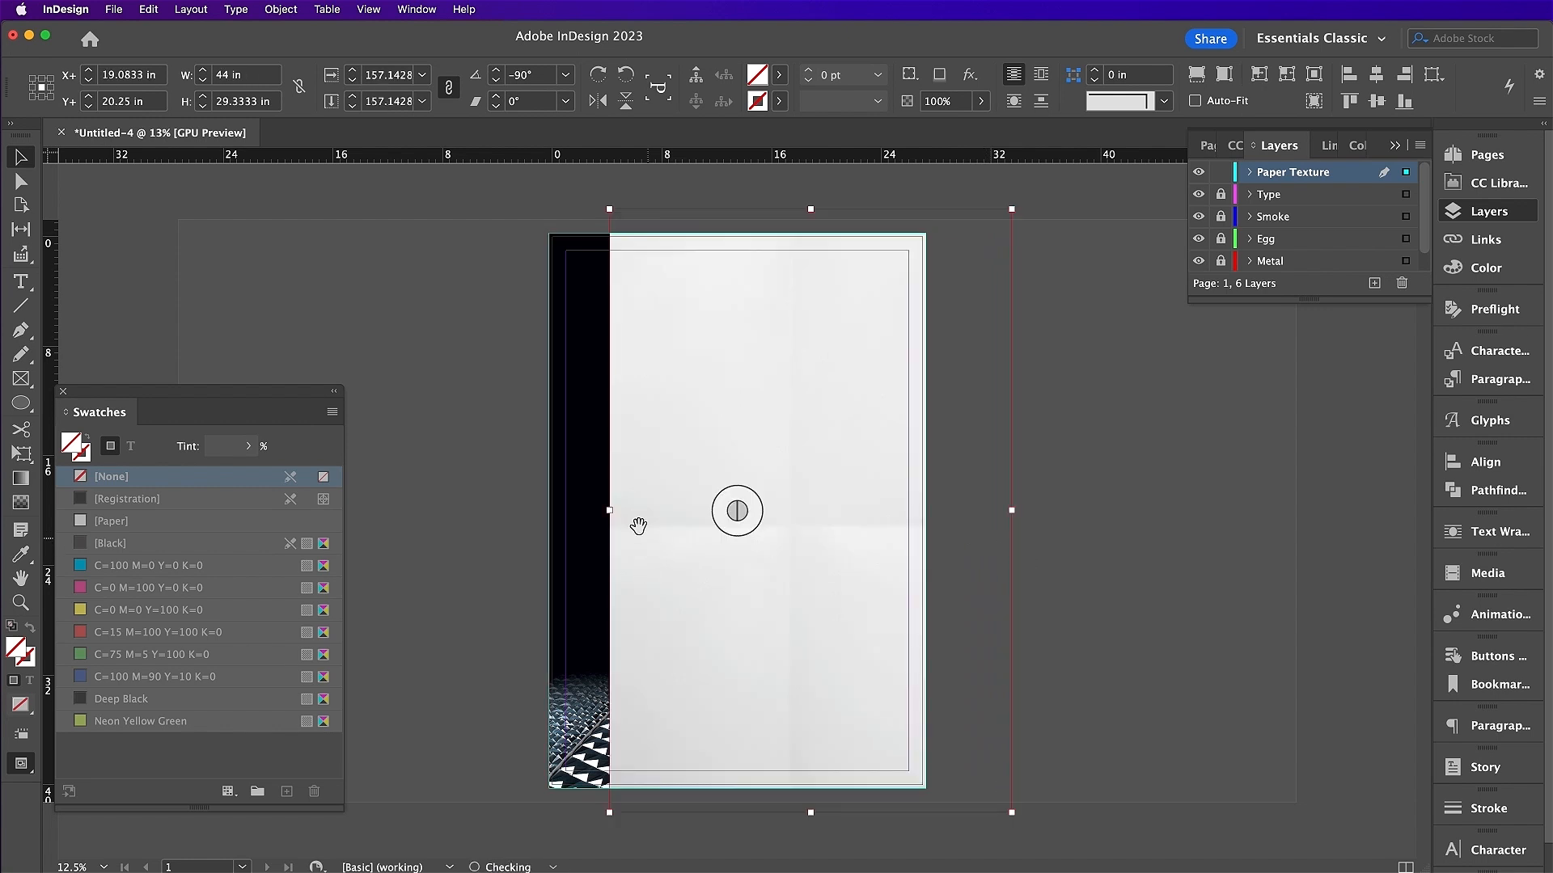
drag(610, 513, 442, 521)
drag(739, 405, 655, 548)
drag(1023, 652, 1182, 653)
drag(862, 490, 841, 609)
click(1241, 610)
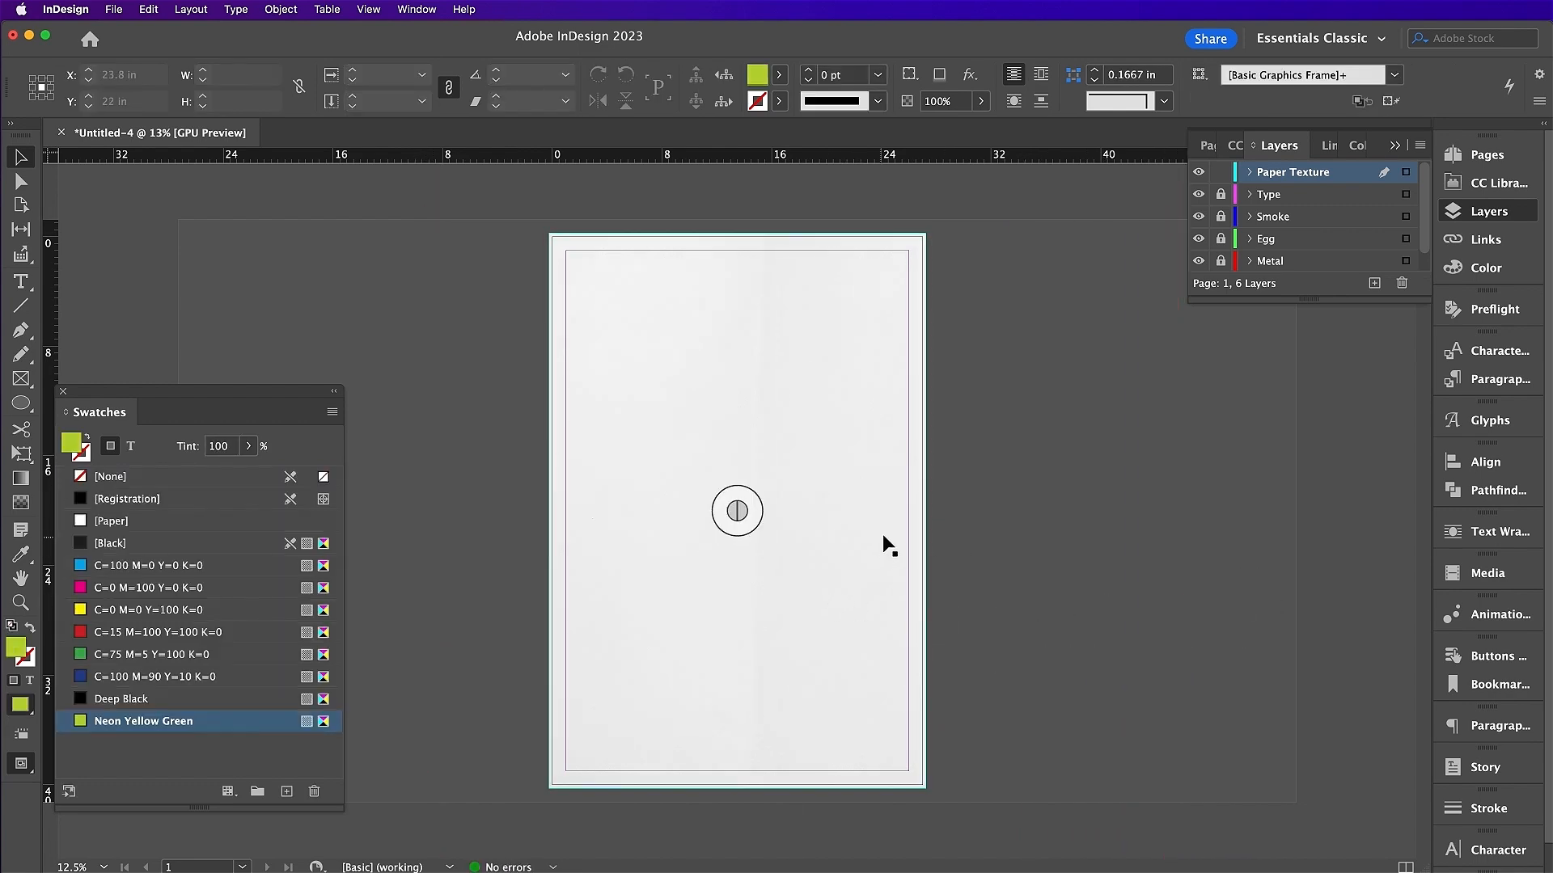
- Set the paper texture frame's blending mode to Multiply with 75% opacity and deselect it
click(863, 426)
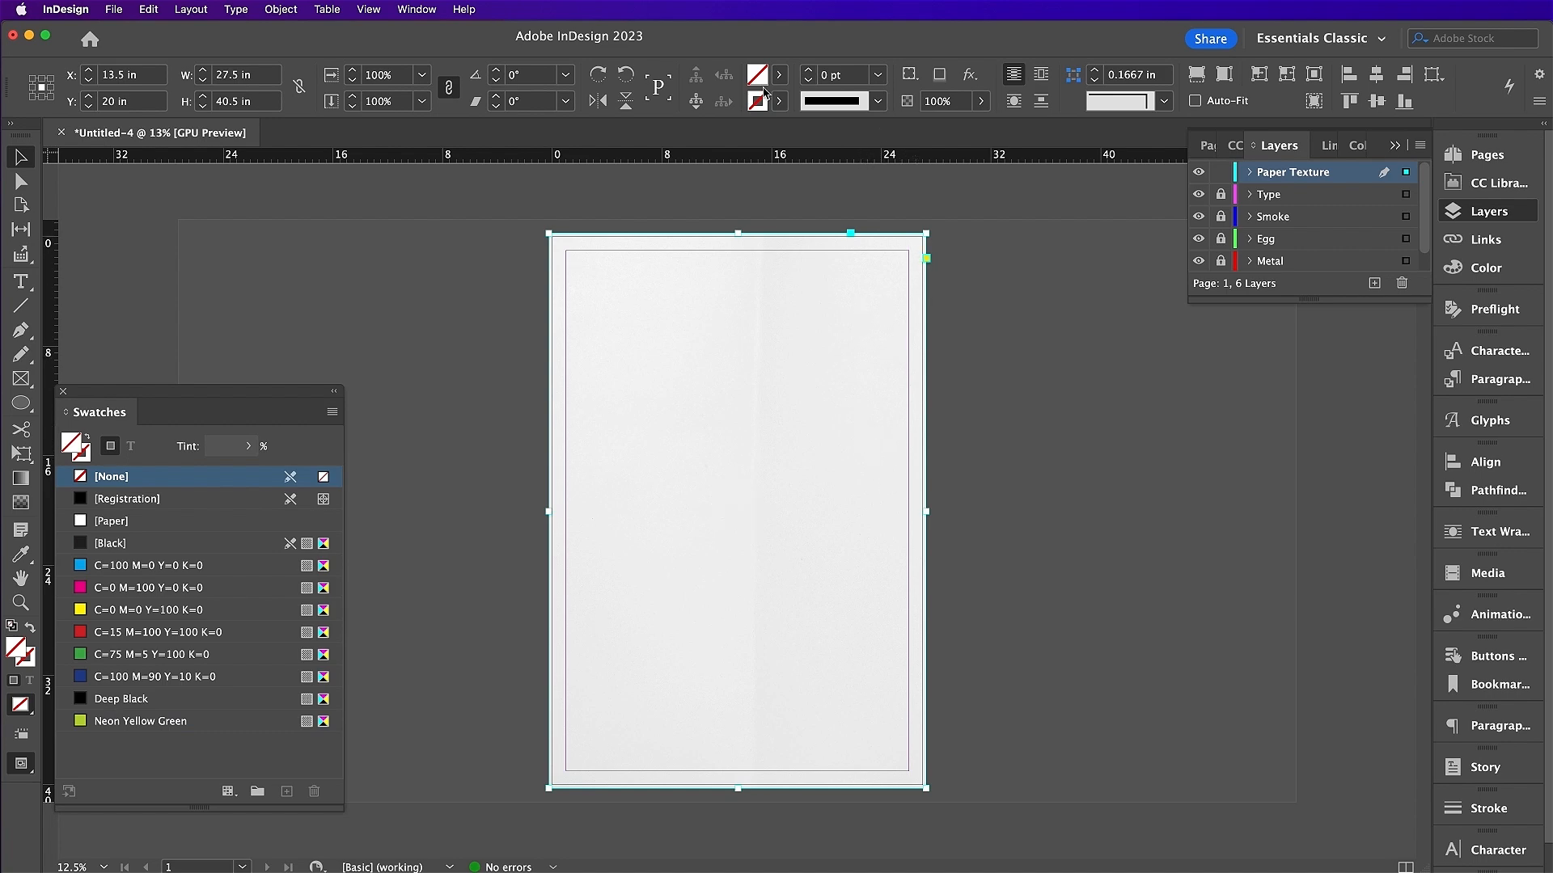
click(978, 77)
click(1027, 73)
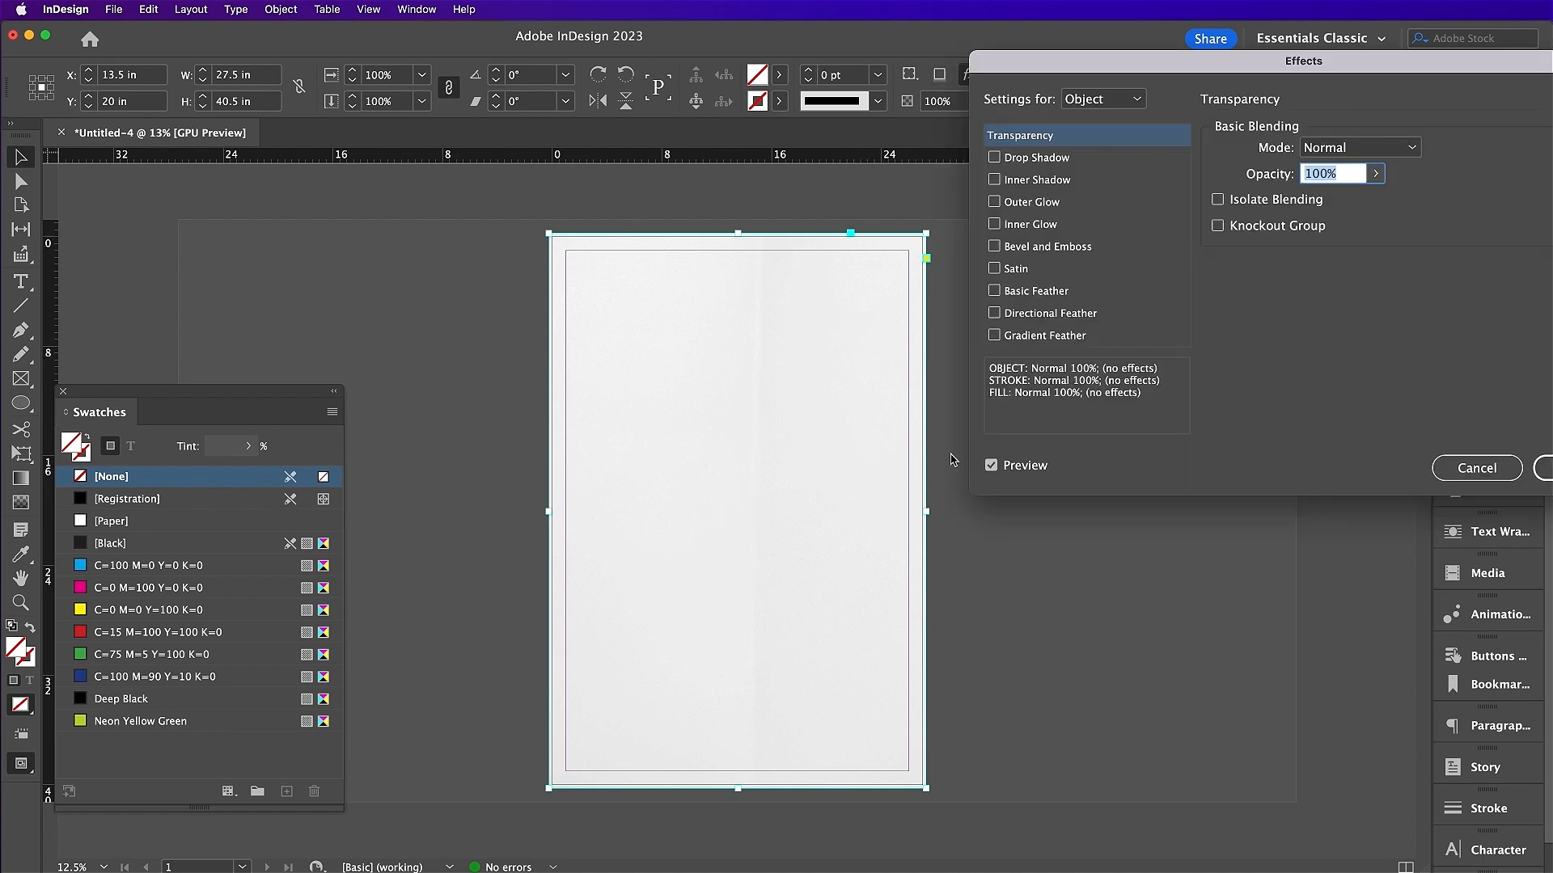
drag(1225, 68, 1063, 129)
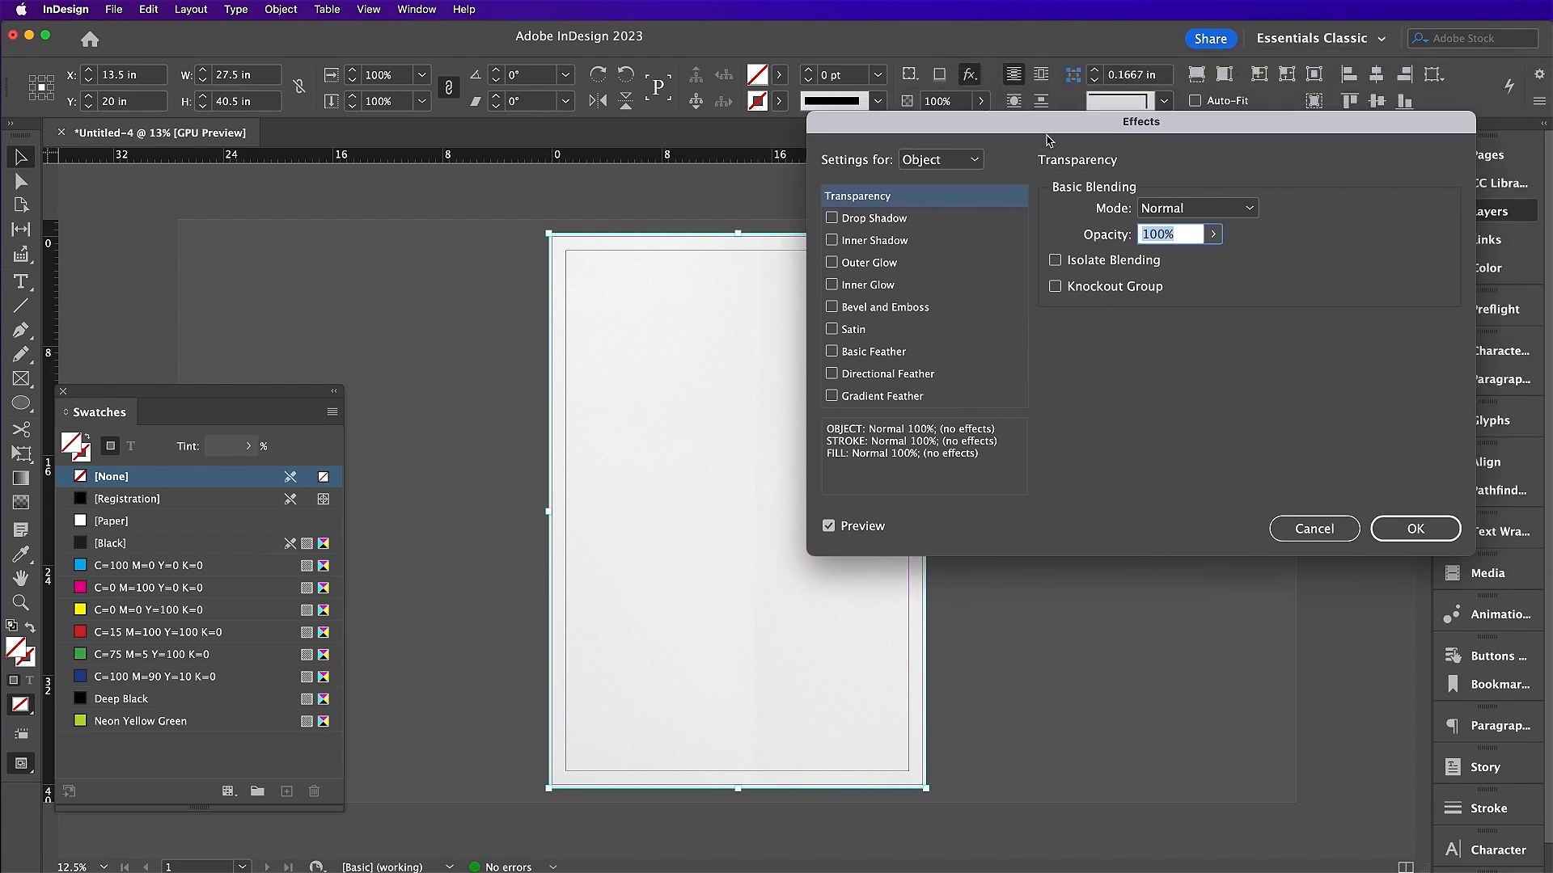
click(1195, 207)
click(1207, 257)
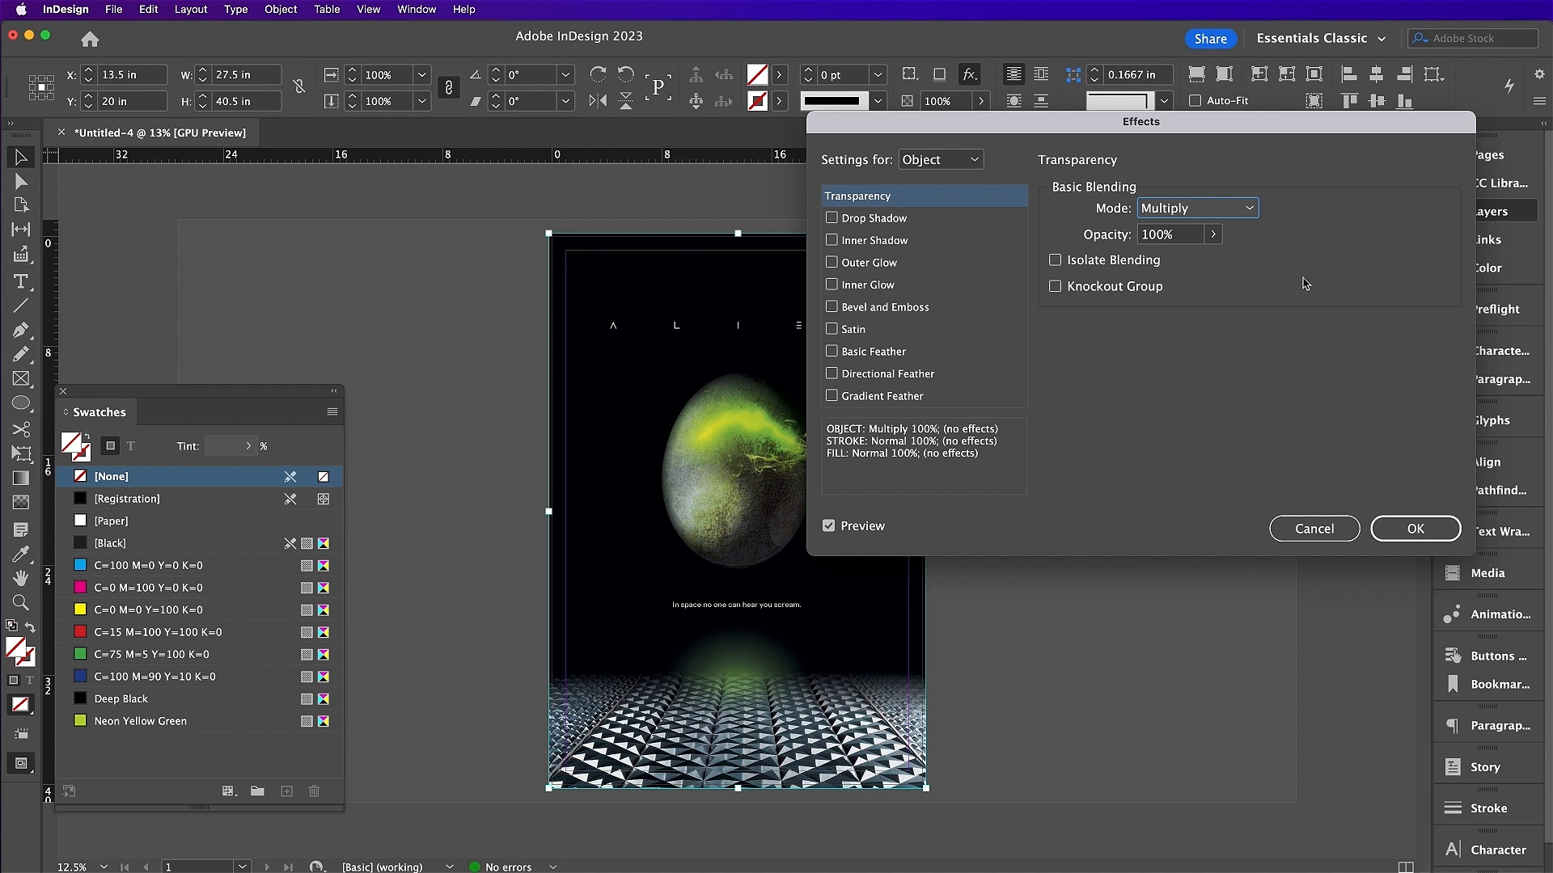
drag(1162, 235, 1131, 236)
text(70)
key(Return)
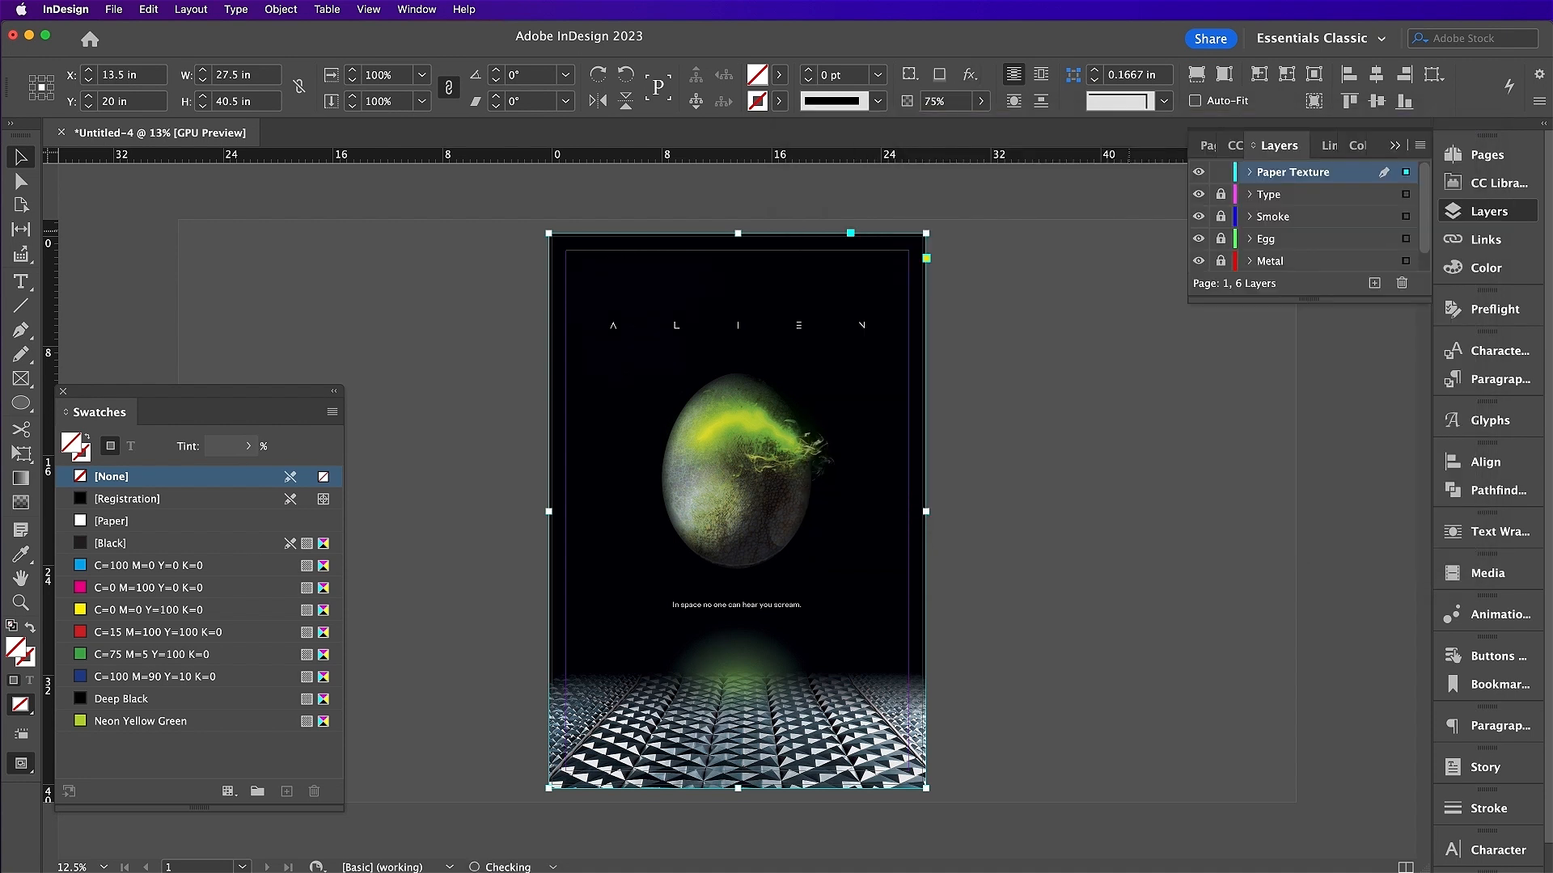
click(409, 229)
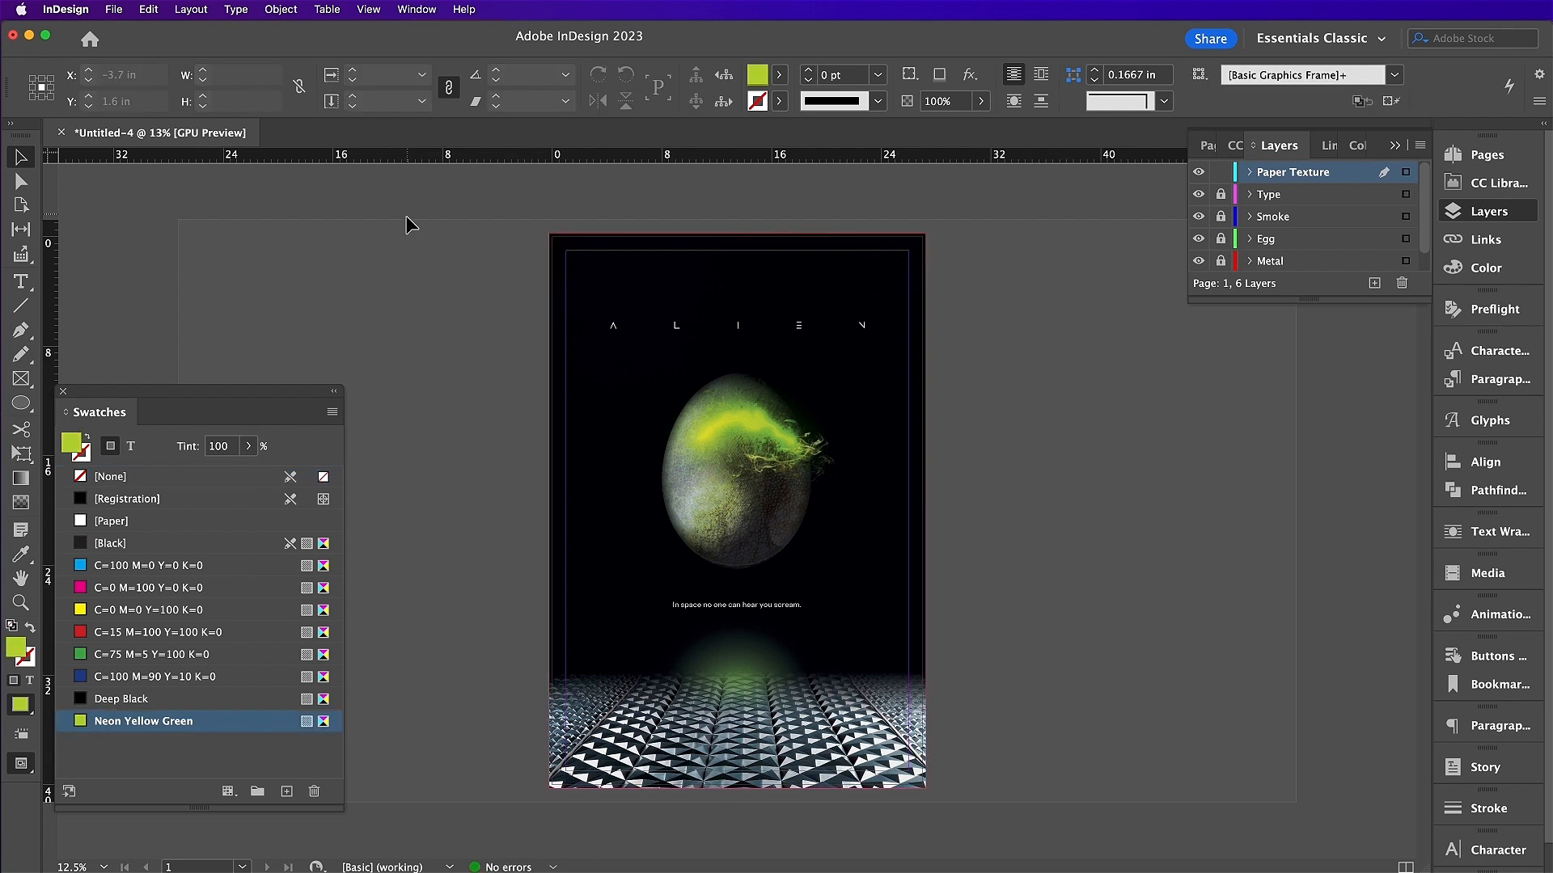
- Save the document as AlienMoviePoster.indd and show the poster in Preview screen mode without guides
click(113, 10)
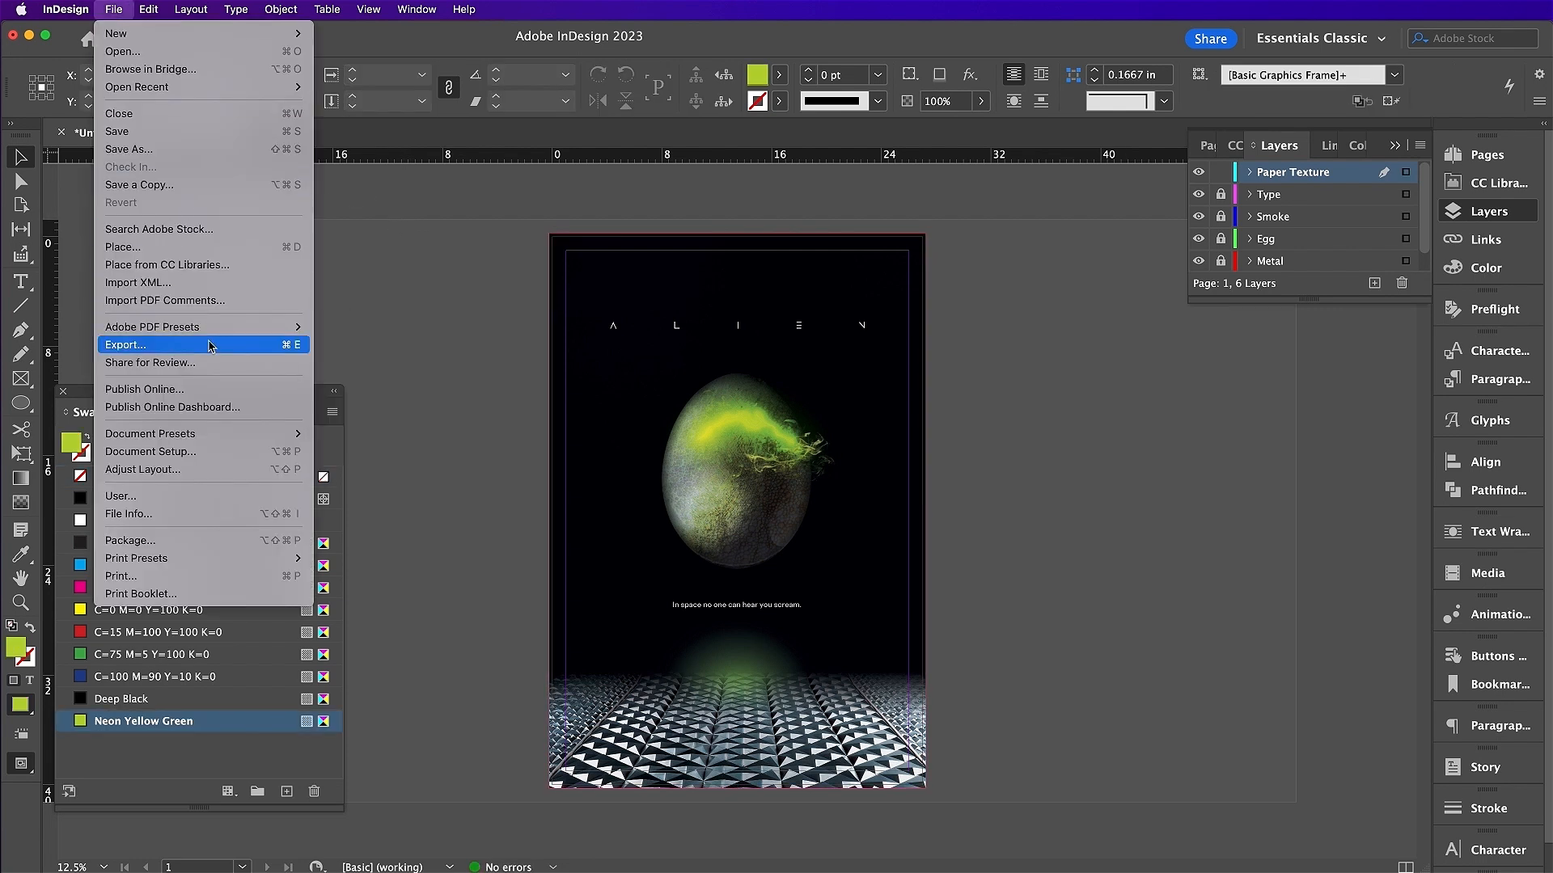
click(129, 149)
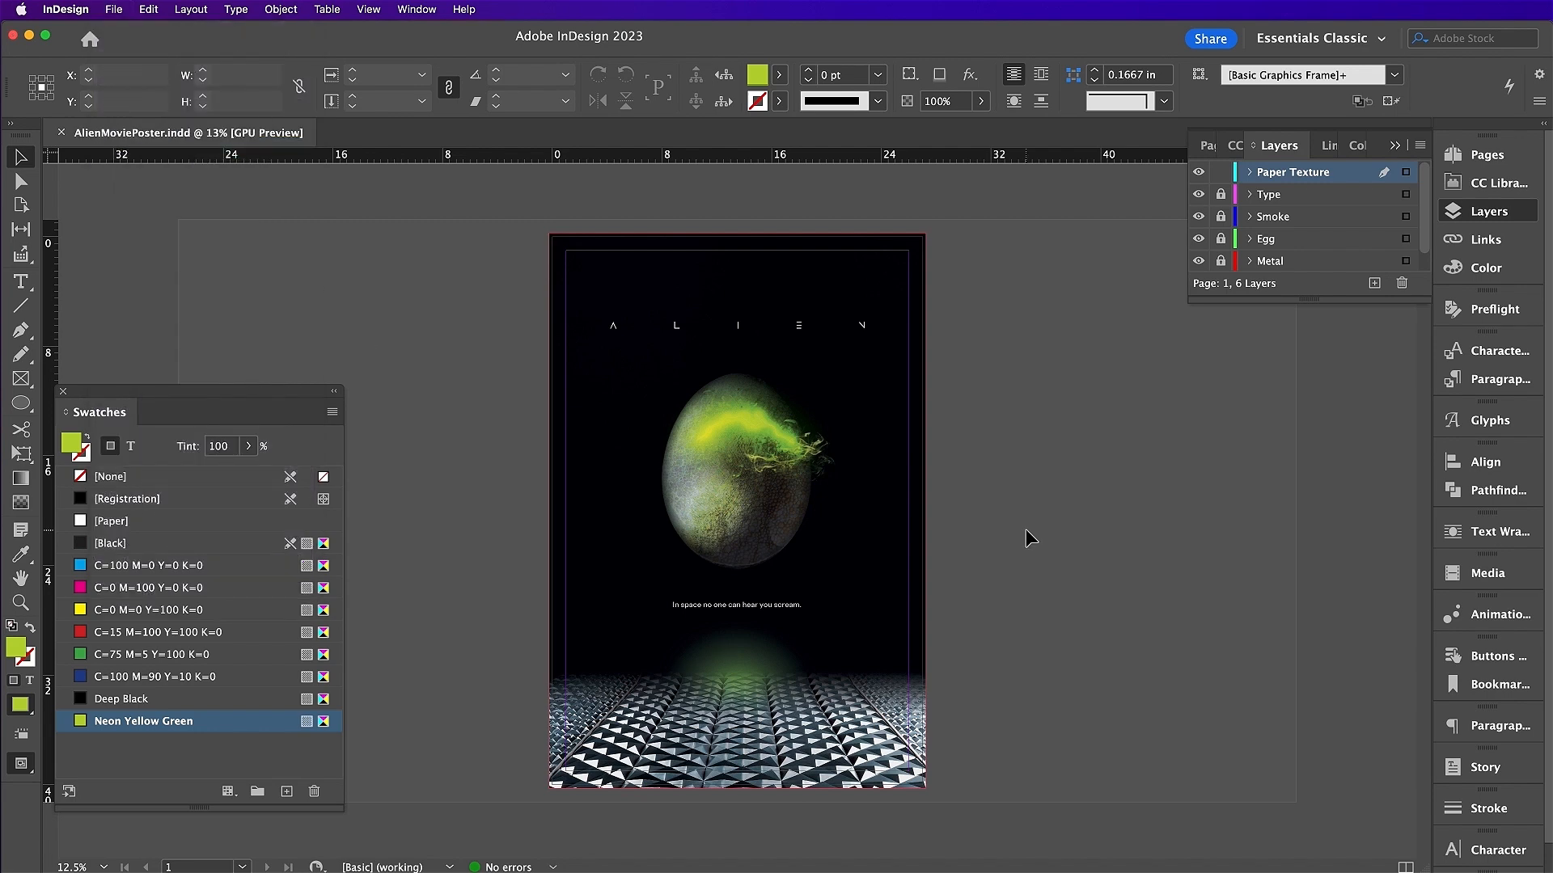
key(w)
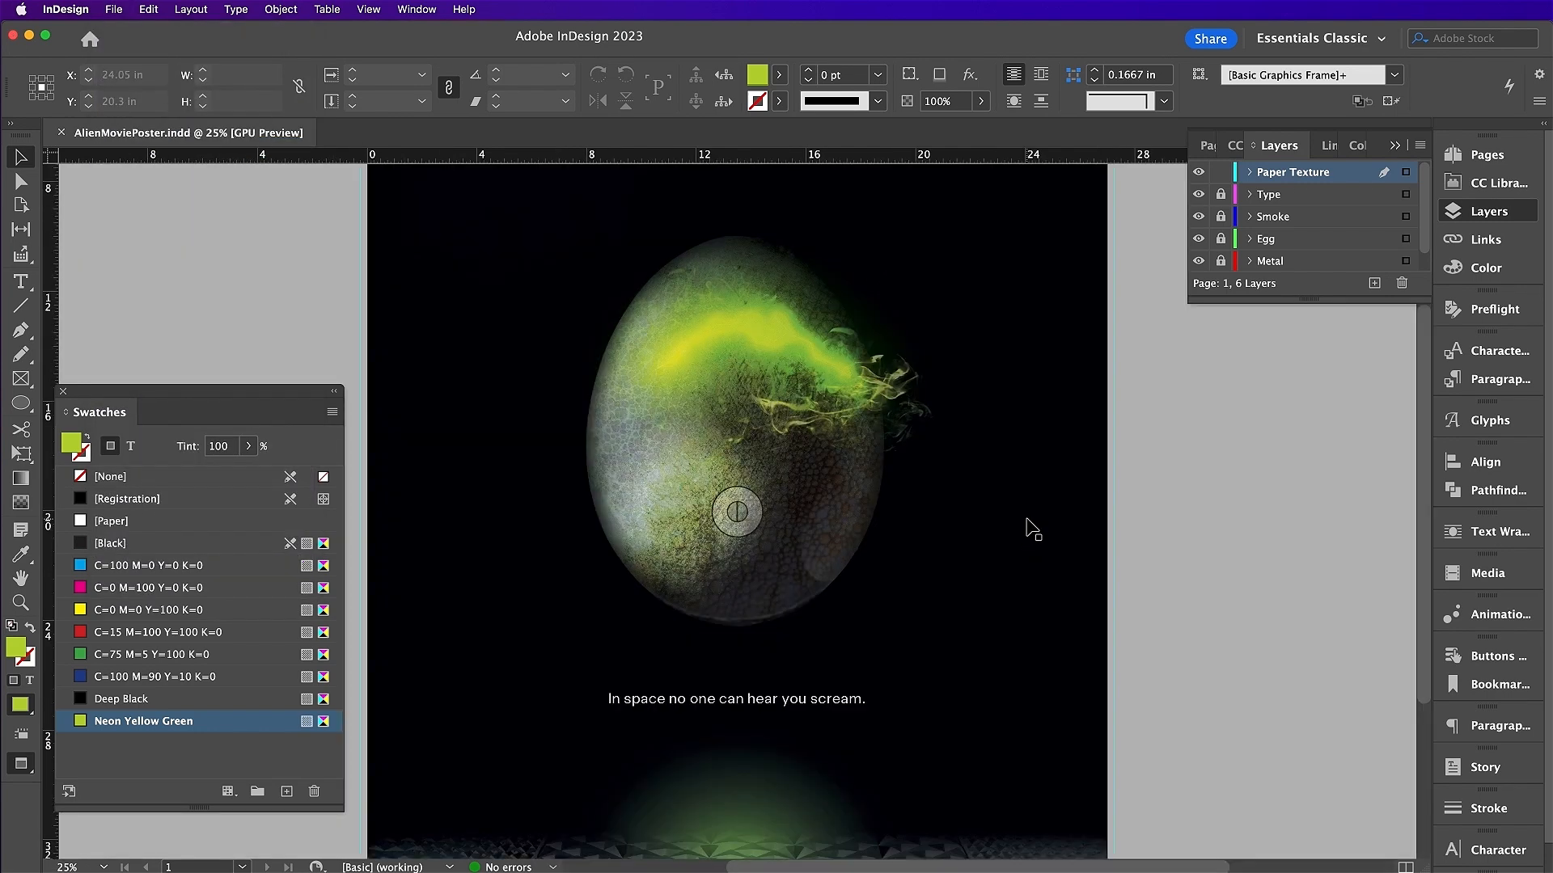
scroll(1033, 538, up, 3)
scroll(1027, 527, down, 5)
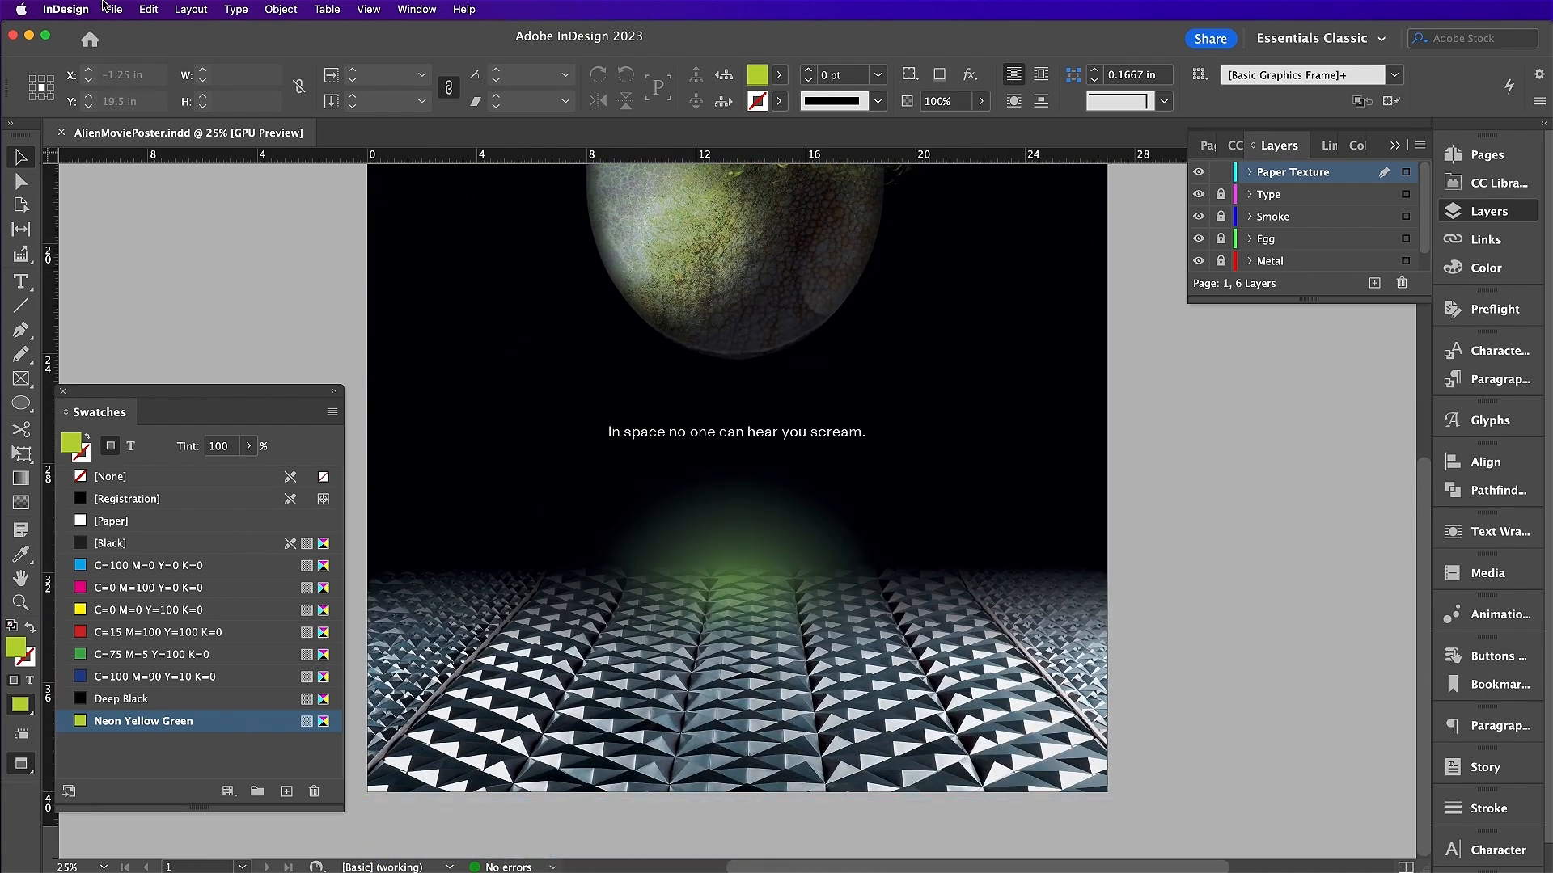
- Export the poster as AlienMoviePoster.pdf in Adobe PDF (Print) format, using the Press Quality preset and the document bleed settings
click(111, 9)
click(216, 351)
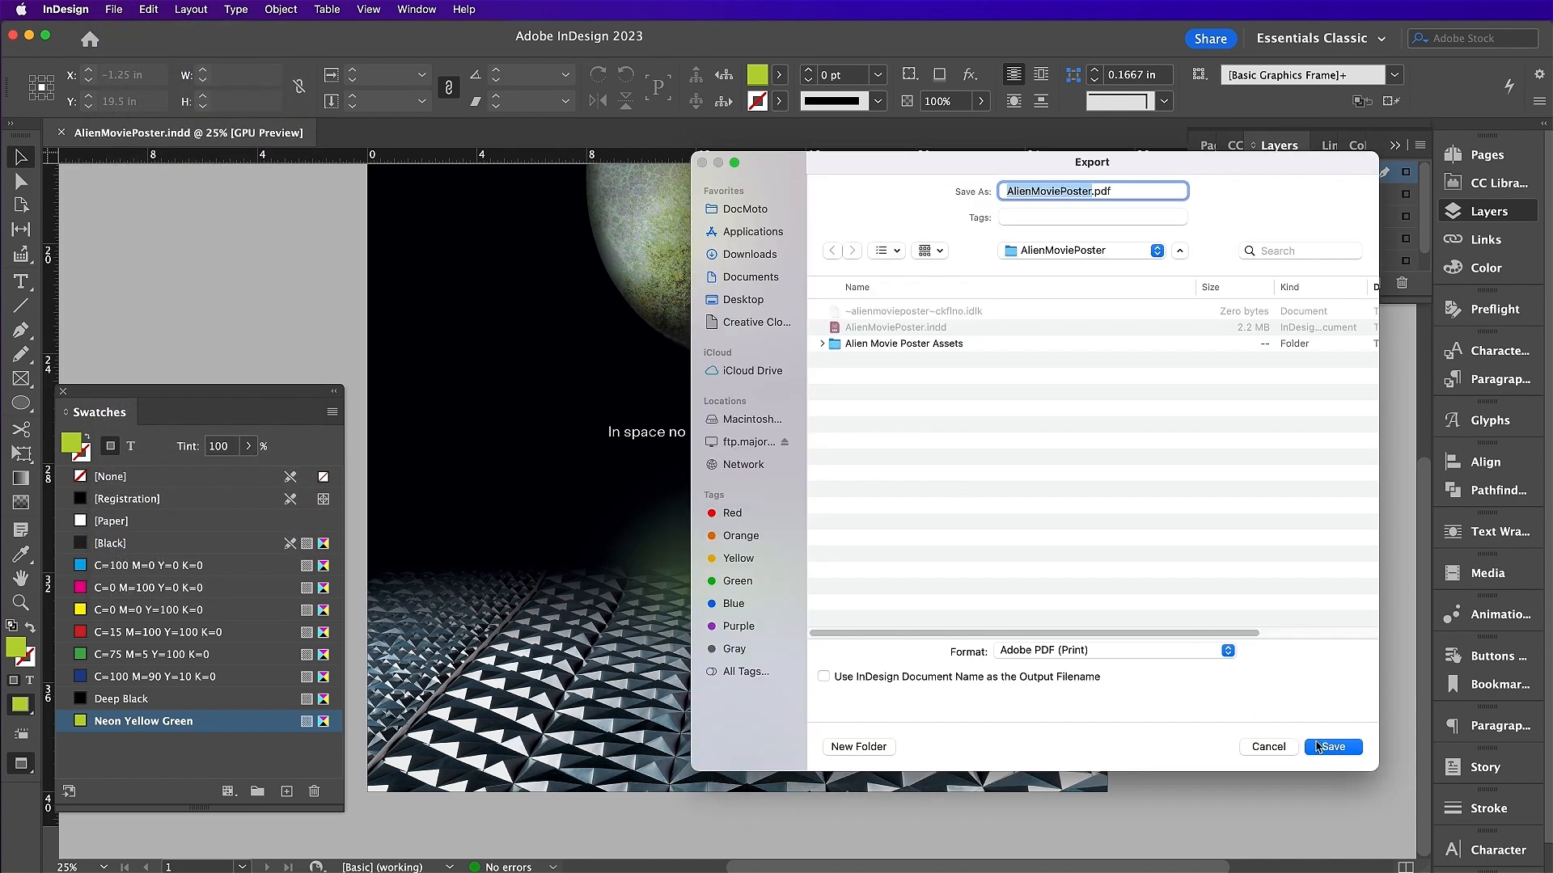
click(1314, 745)
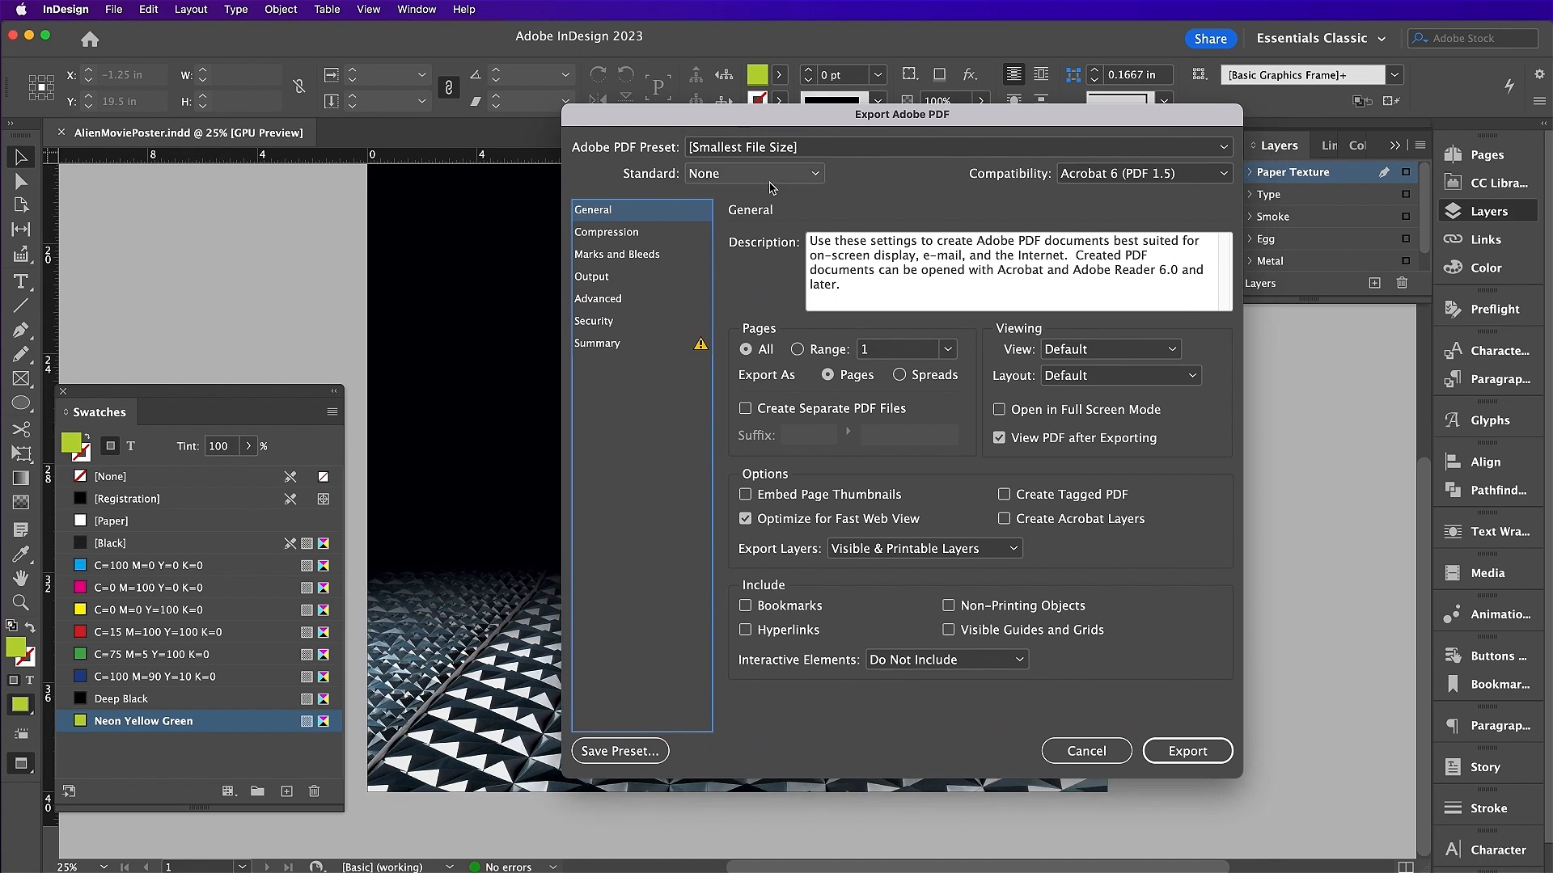
click(761, 148)
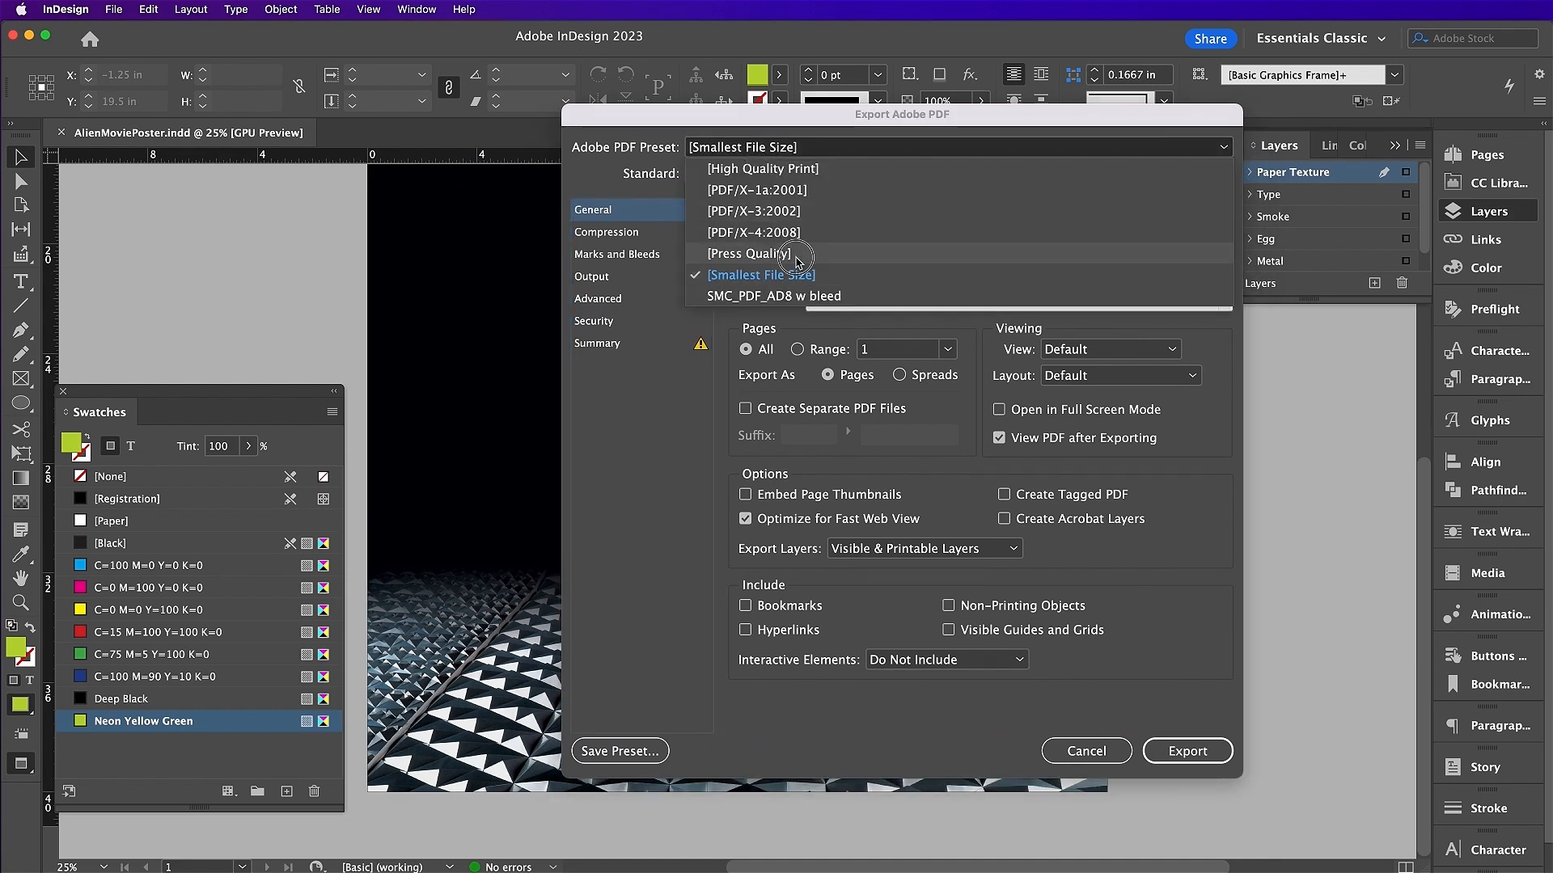
click(777, 254)
click(653, 258)
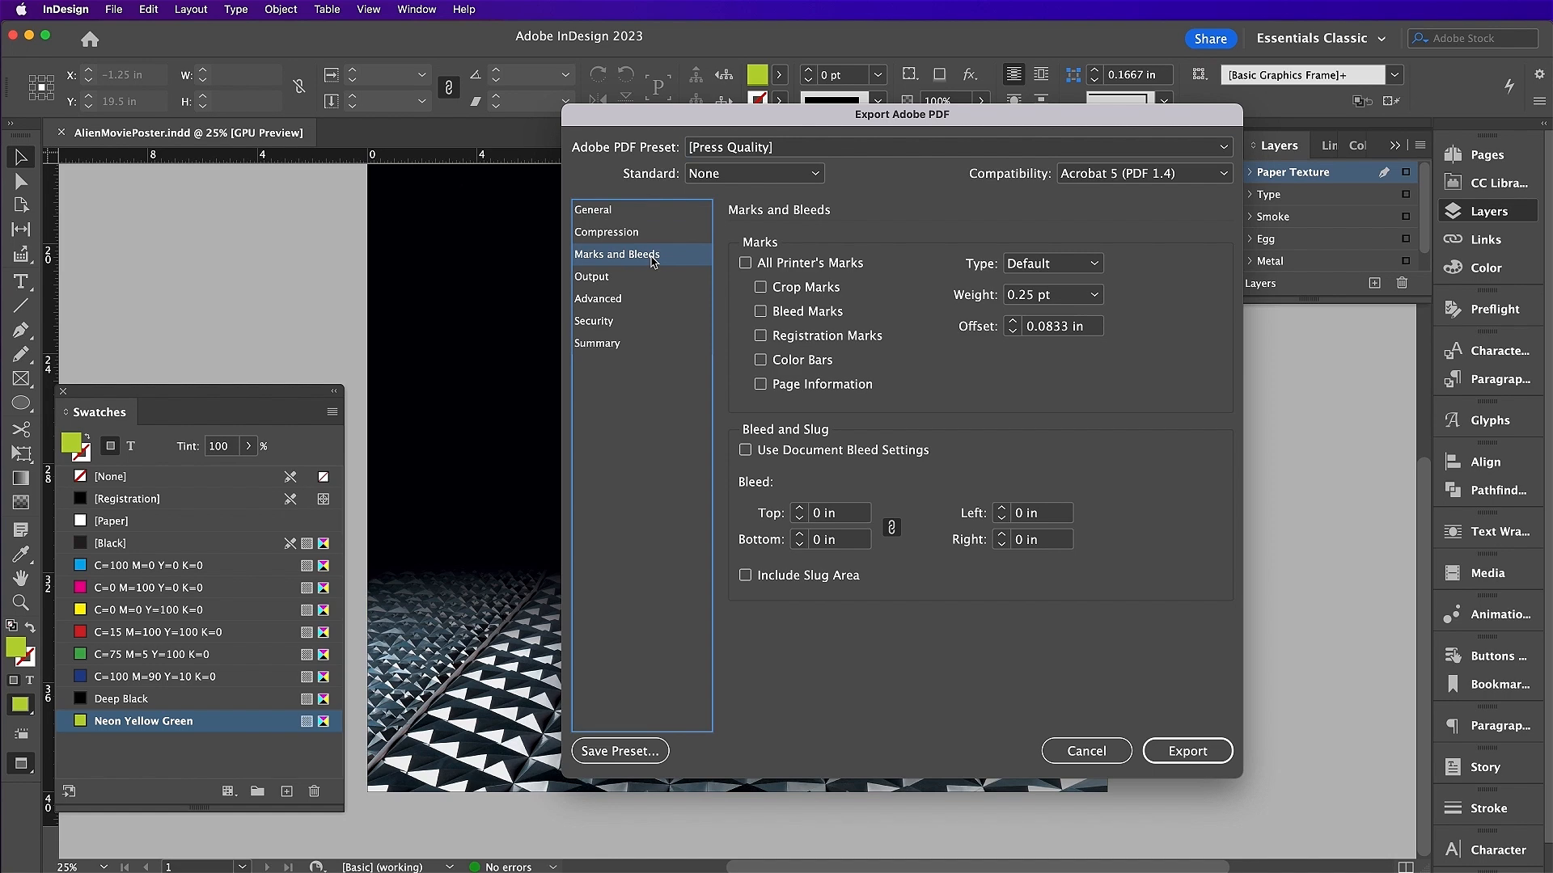
click(854, 454)
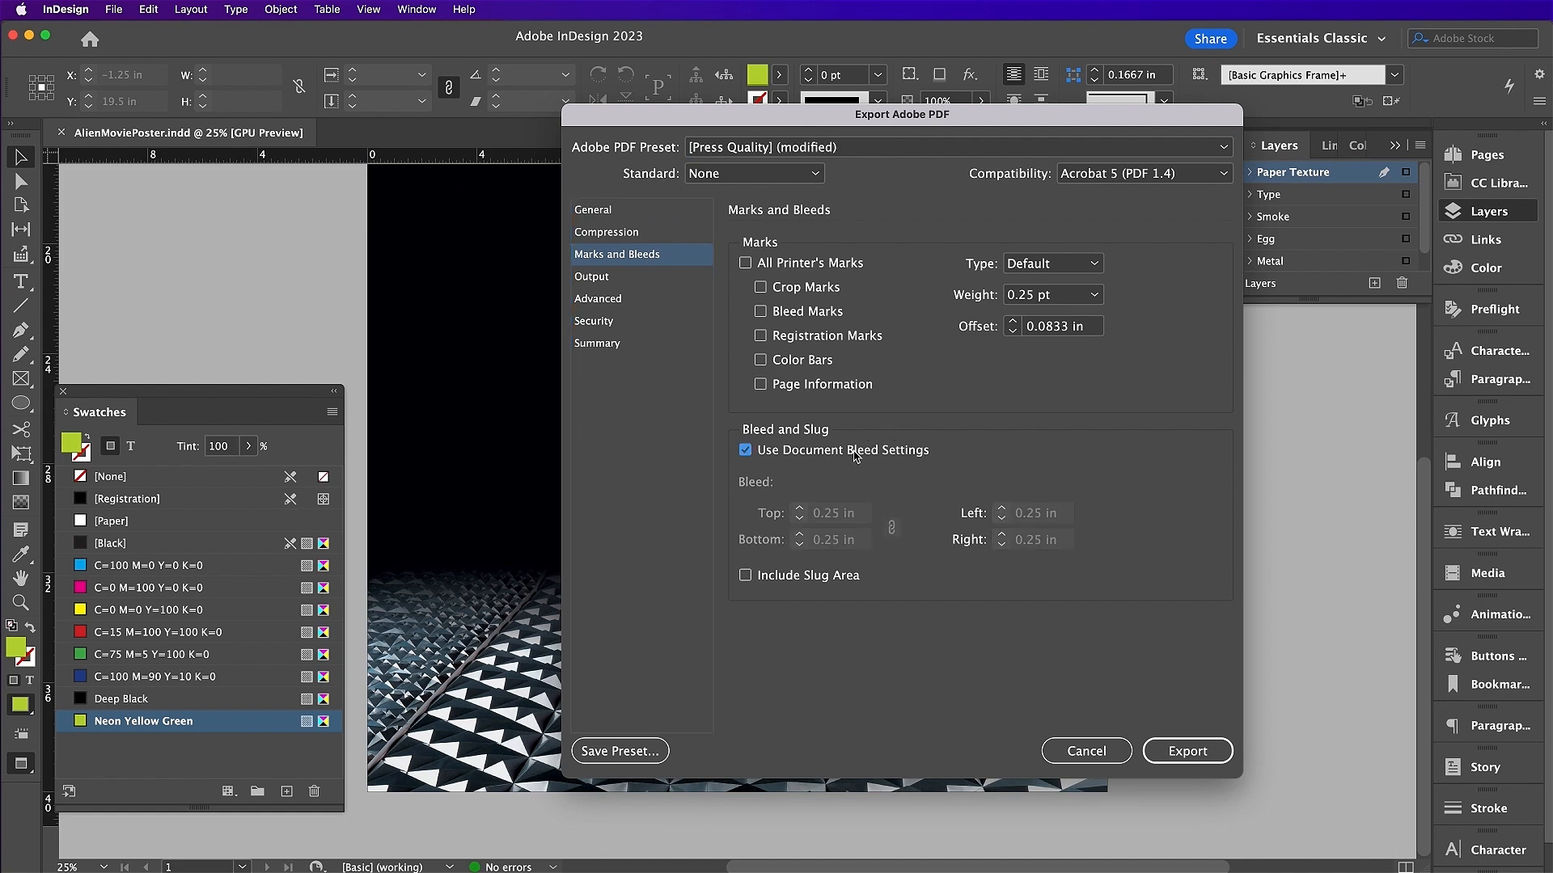
click(1183, 754)
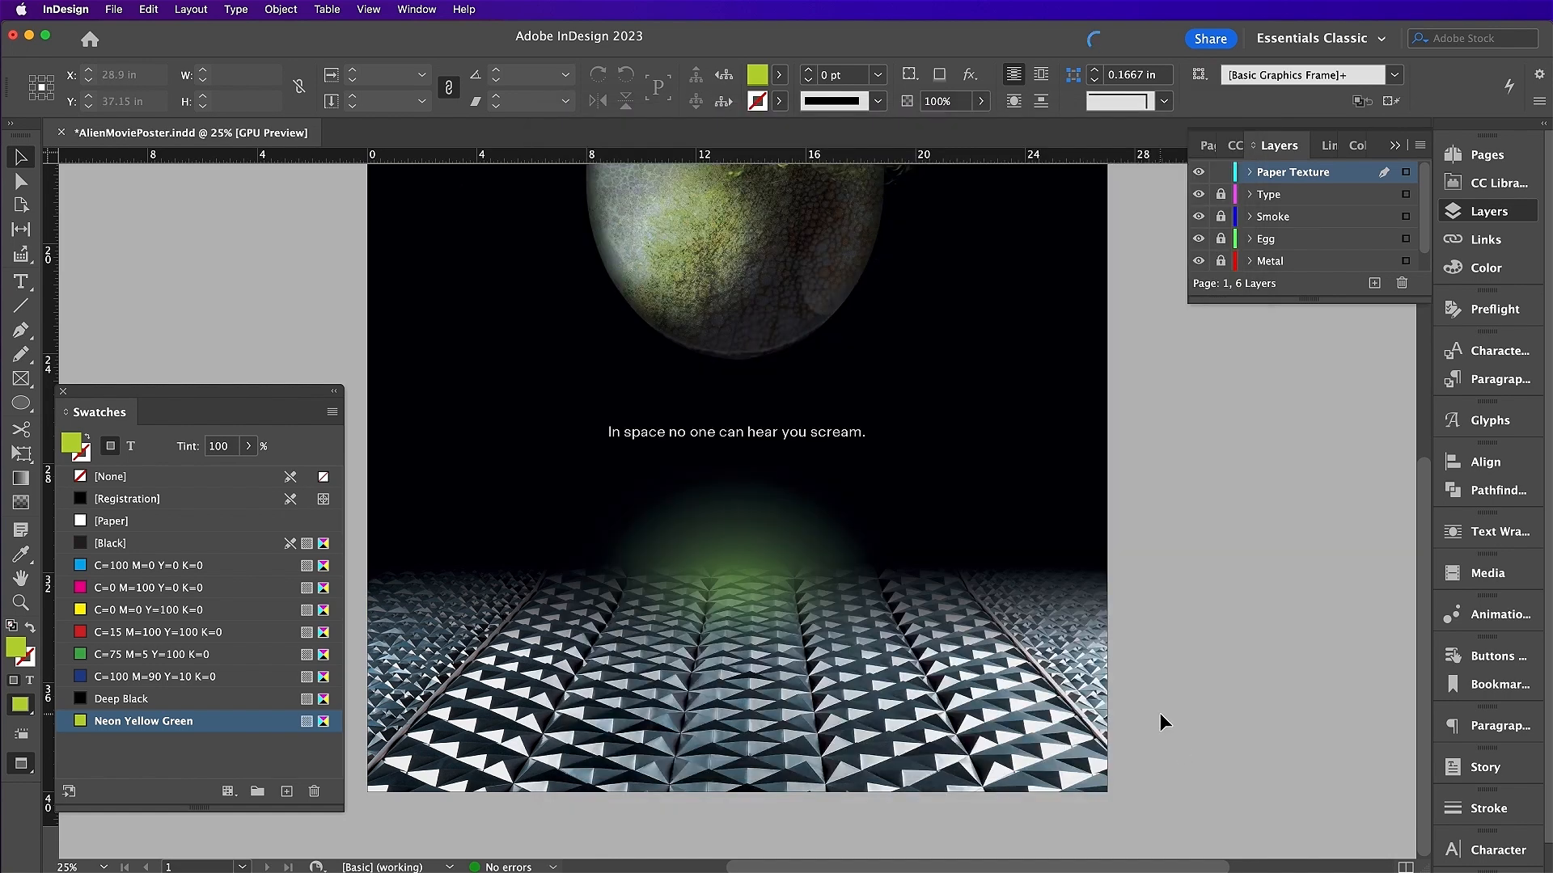